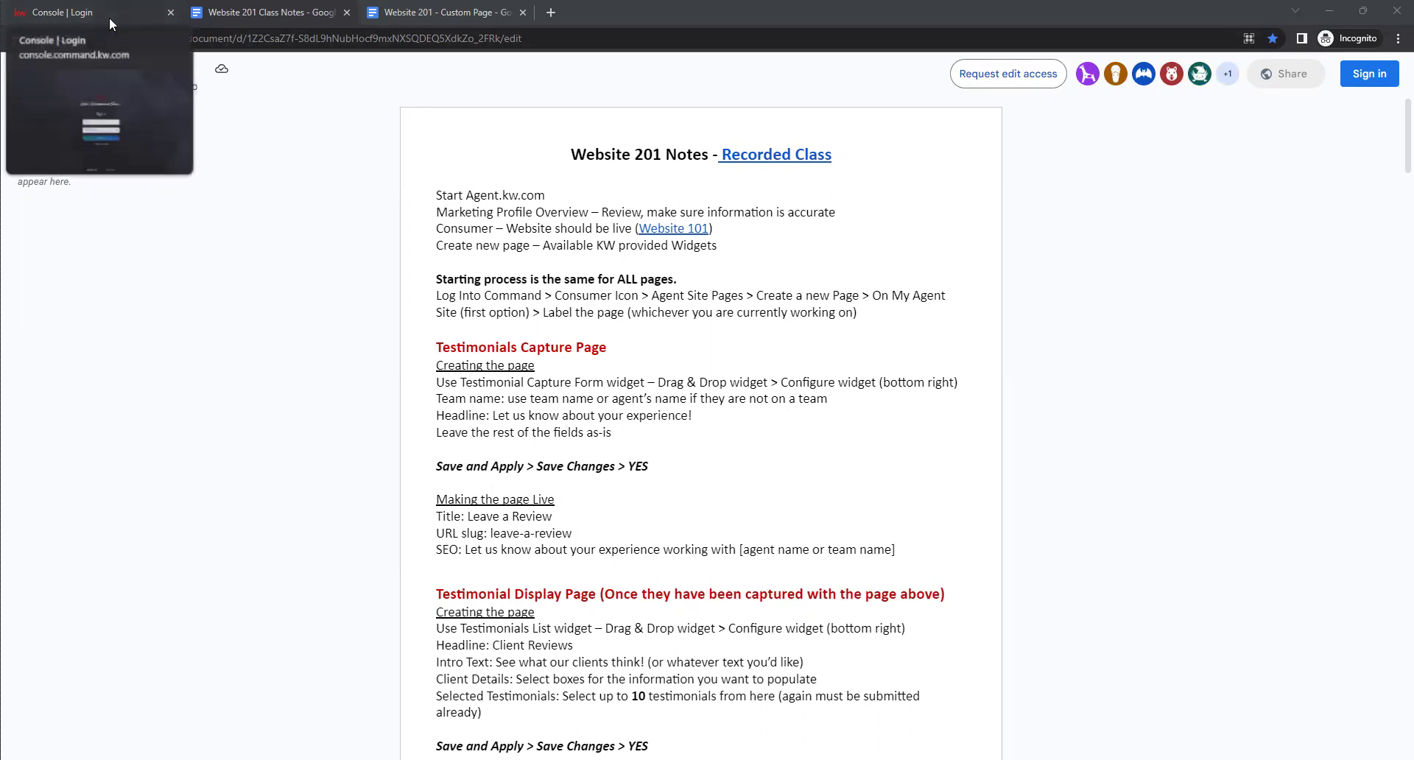
Switch from the Google Docs notes to the 'Console | Login' KW sign-in tab.
click(109, 16)
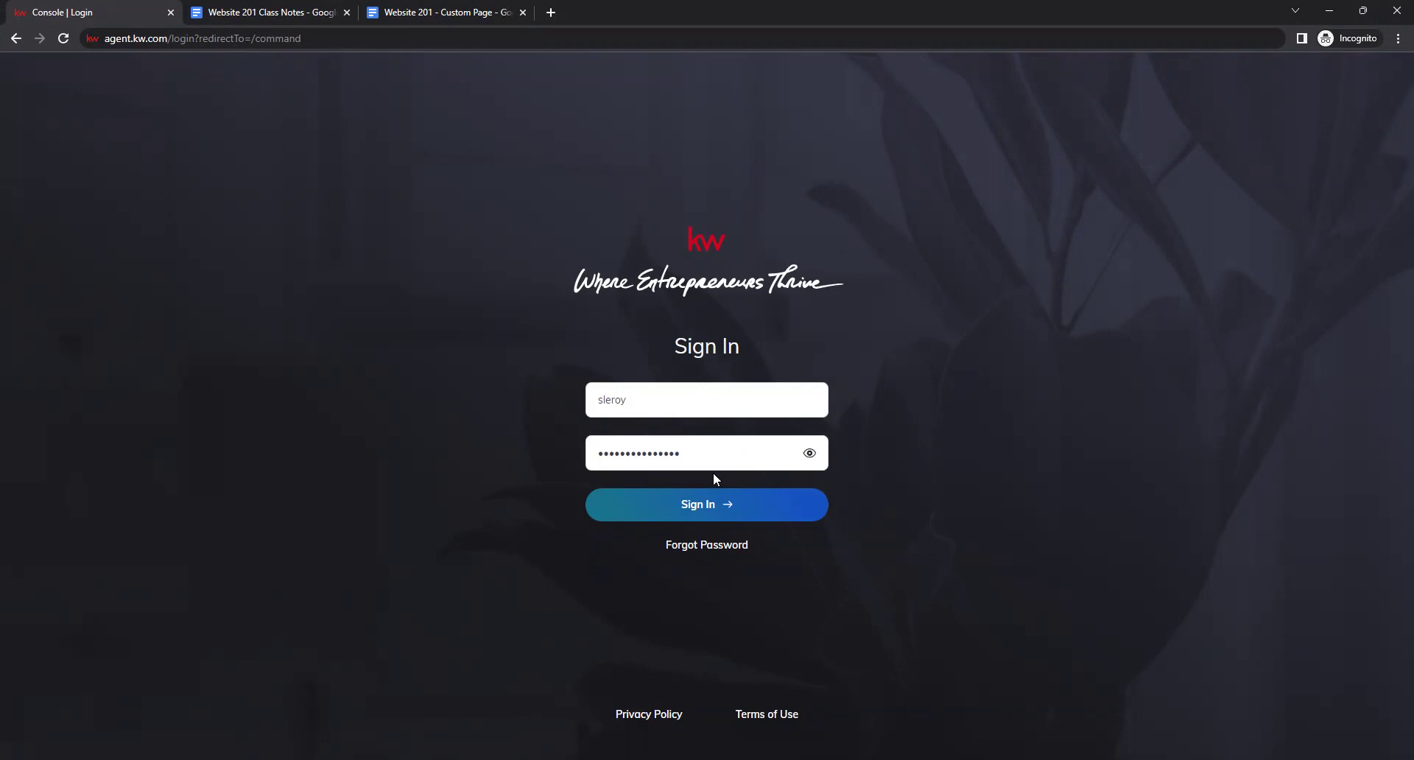
Submit the entered credentials with Sign In and wait for the Command dashboard.
click(712, 506)
click(720, 510)
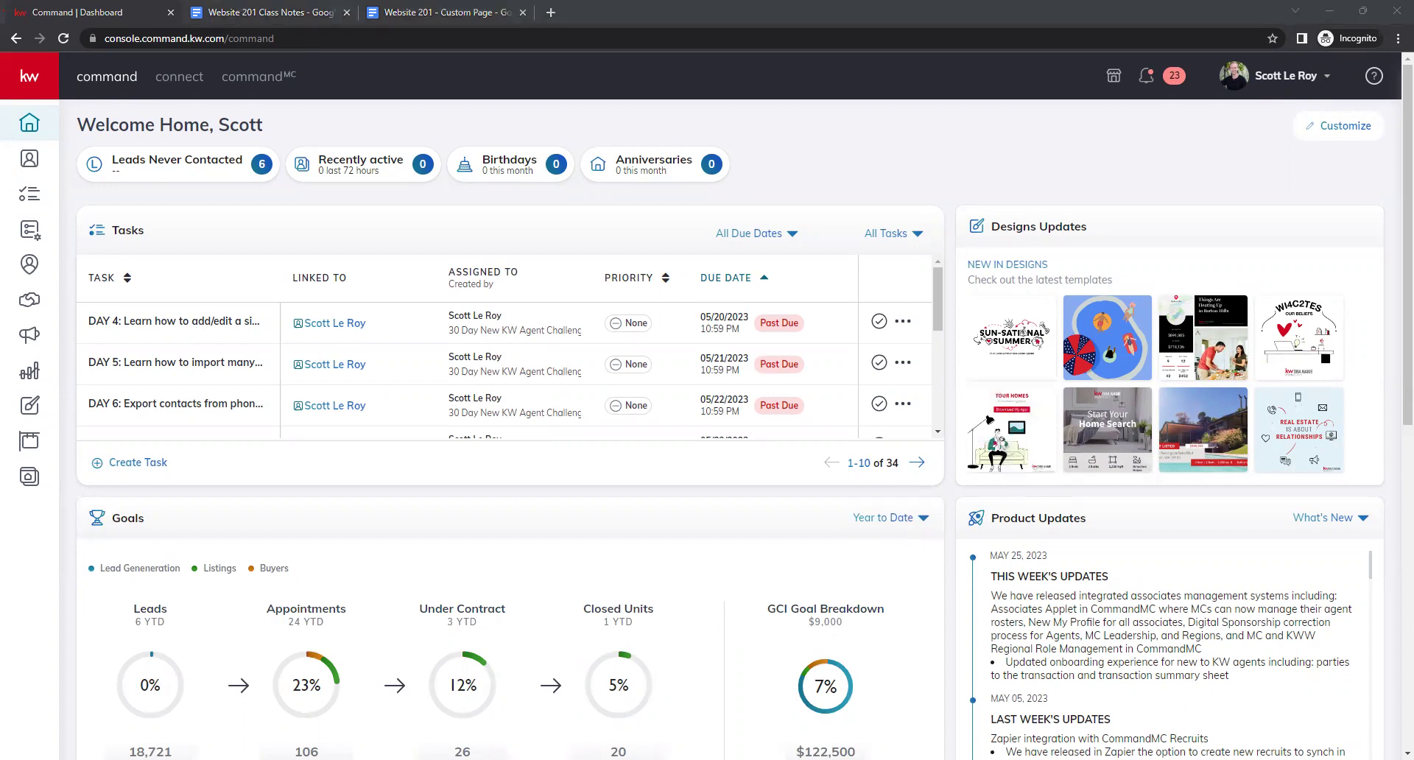
Go to account Settings and open Connect Settings > Marketing Profile.
click(1297, 79)
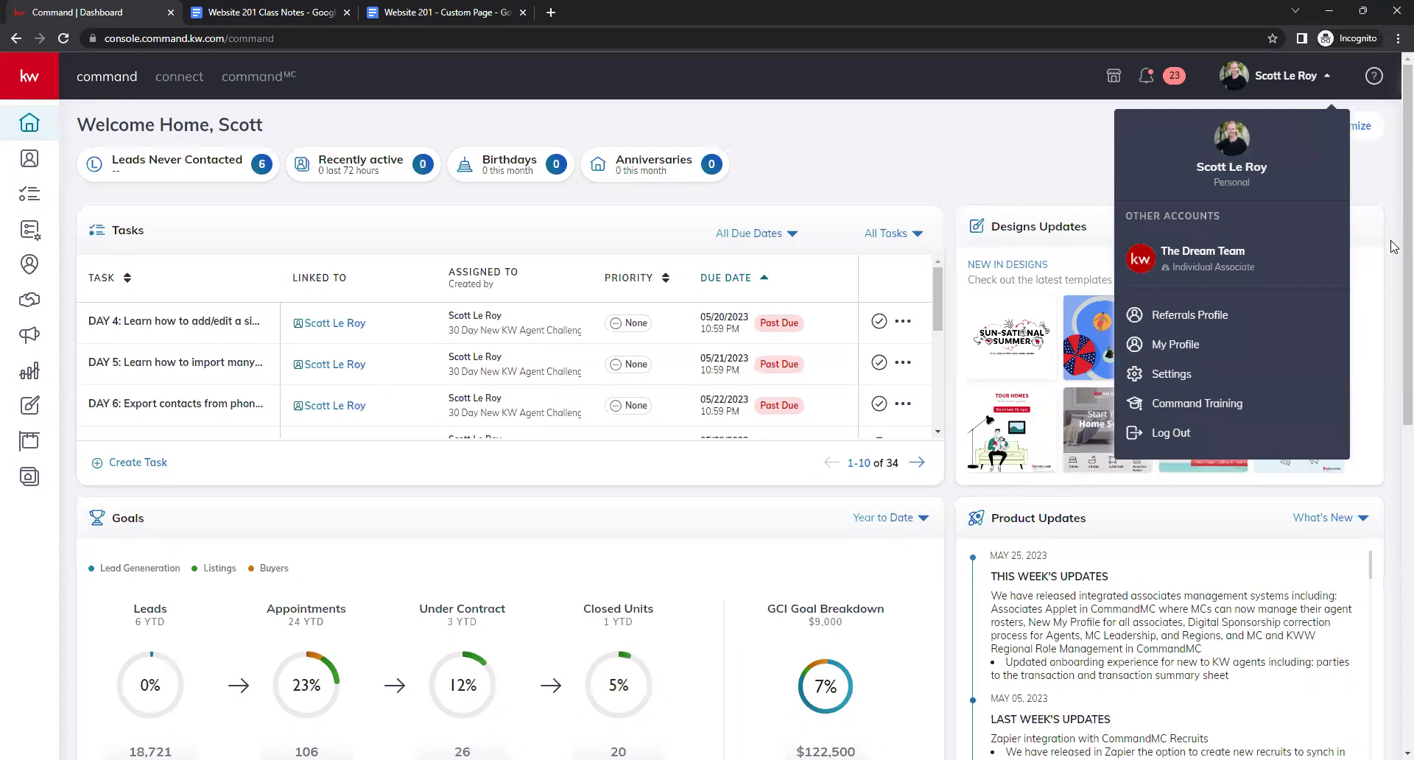
click(1234, 375)
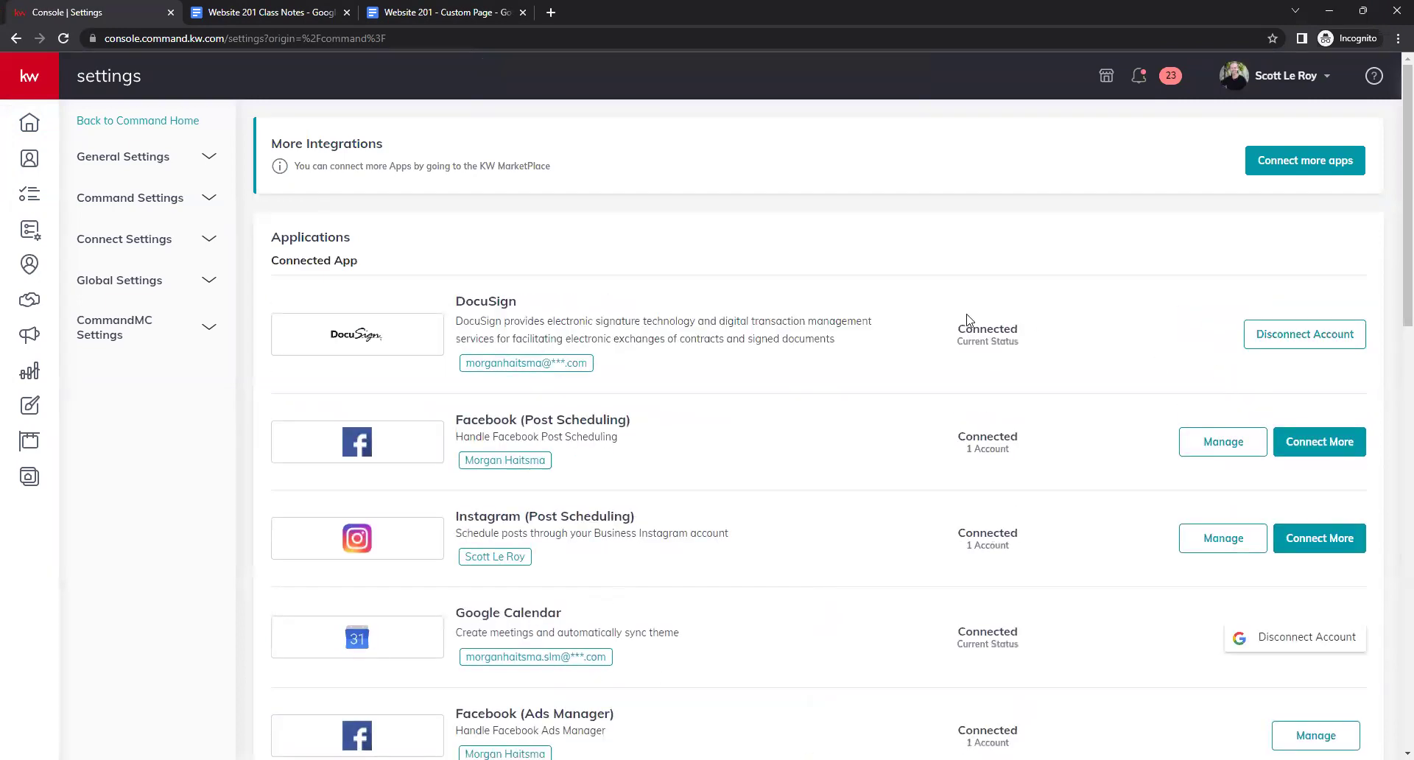
click(198, 247)
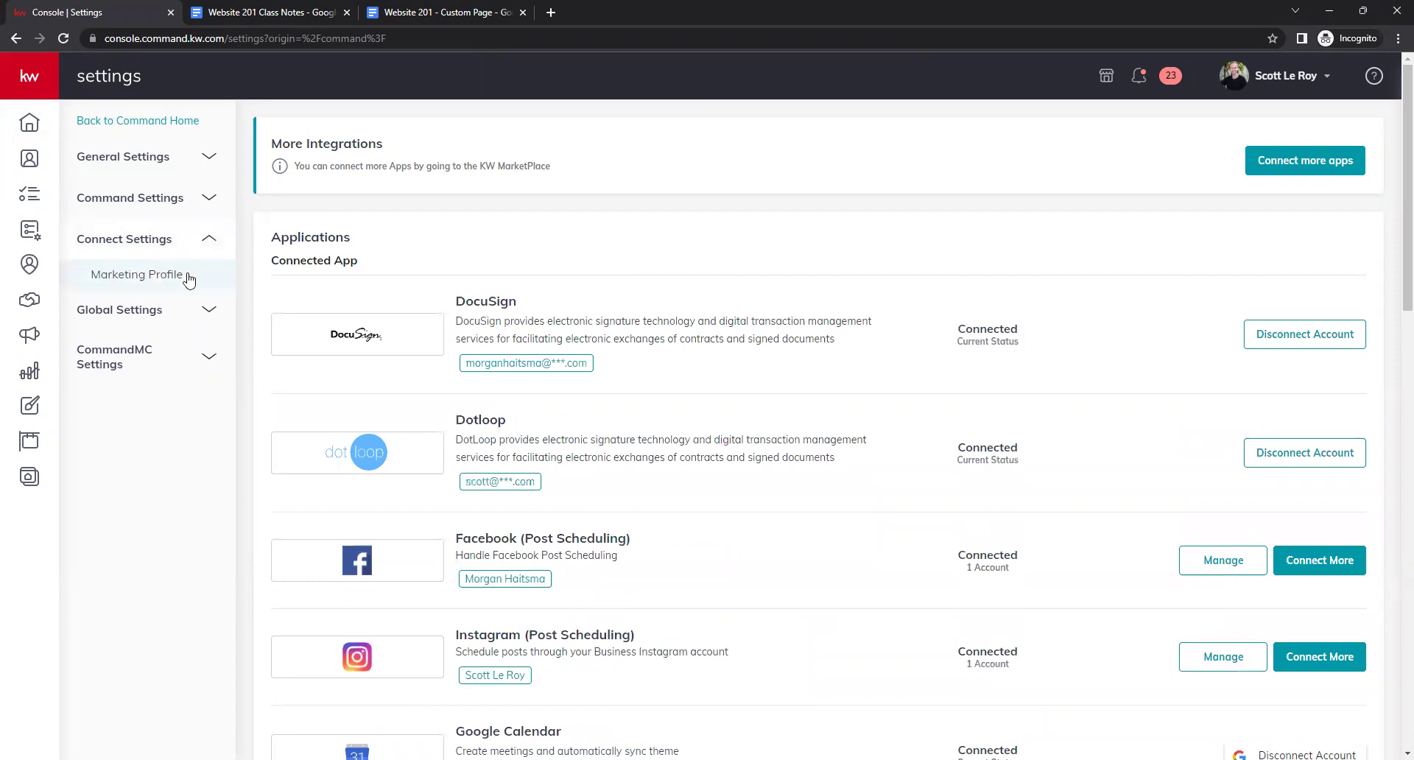
click(137, 275)
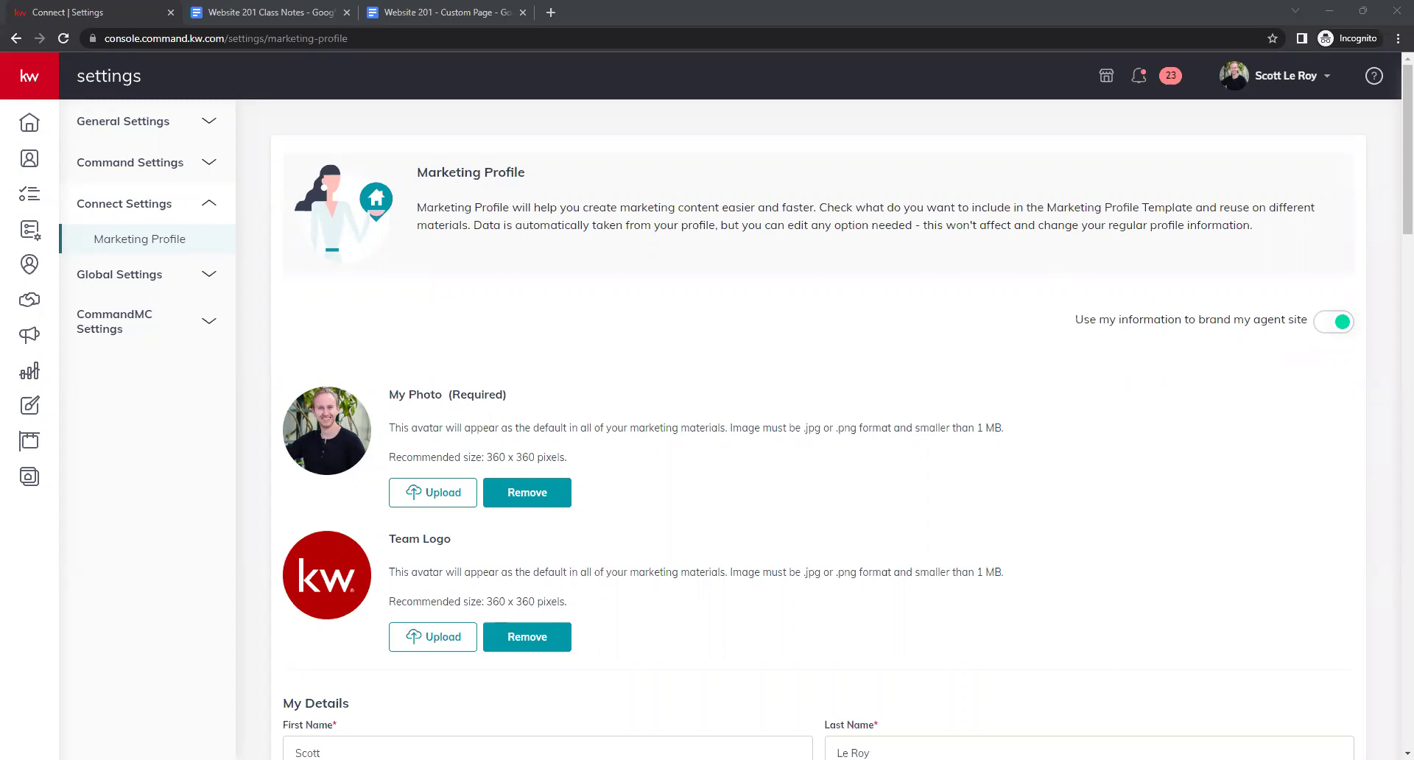
scroll(810, 460, down, 1)
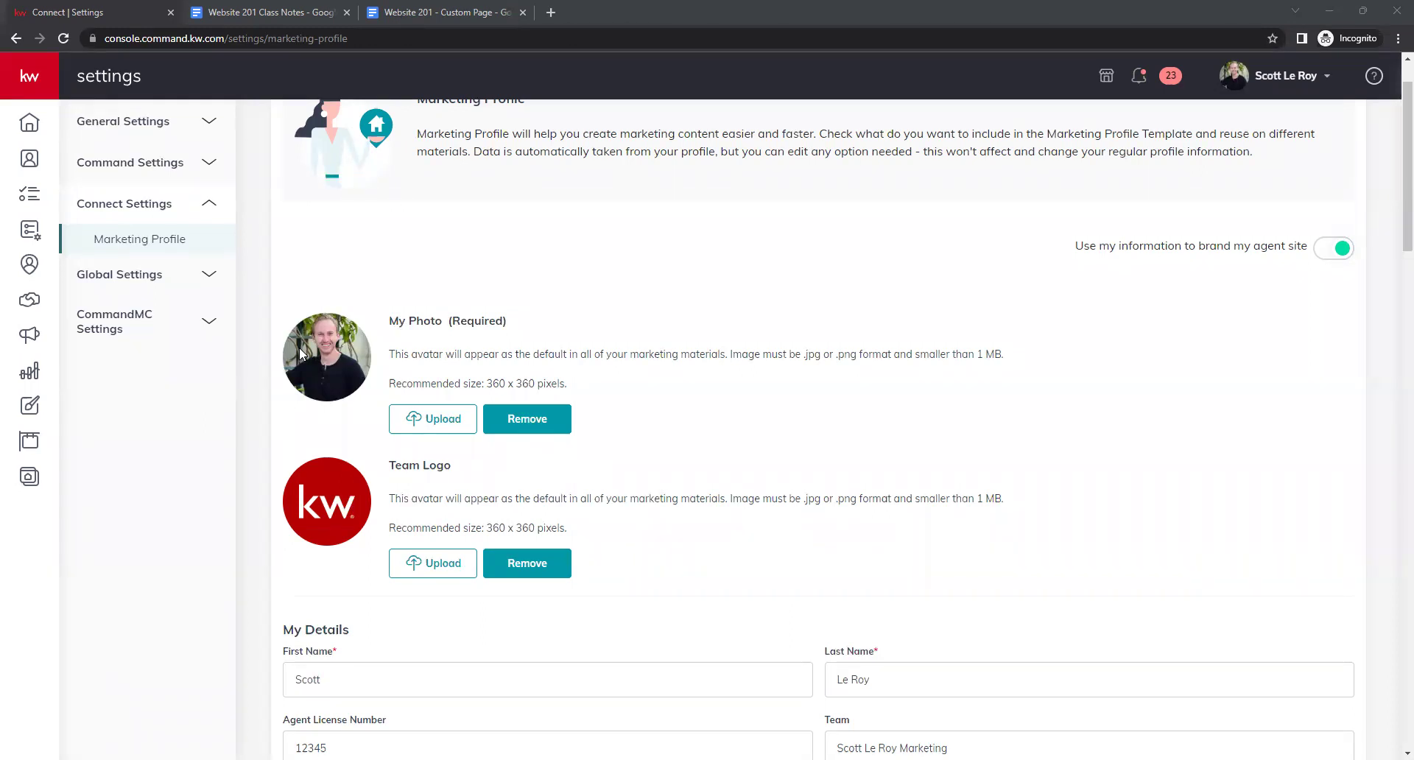
scroll(320, 354, down, 4)
scroll(318, 357, up, 3)
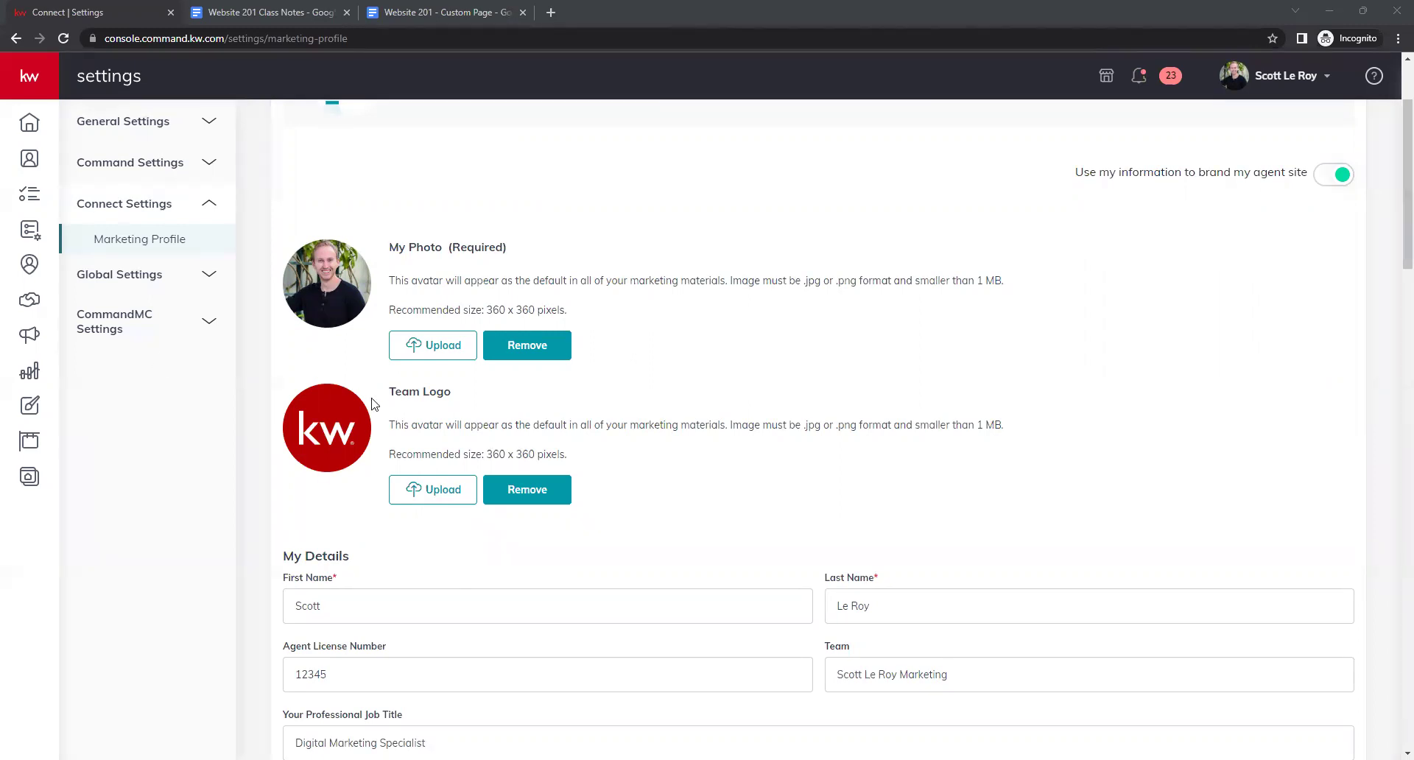
scroll(322, 401, up, 1)
scroll(325, 403, down, 3)
scroll(325, 403, down, 7)
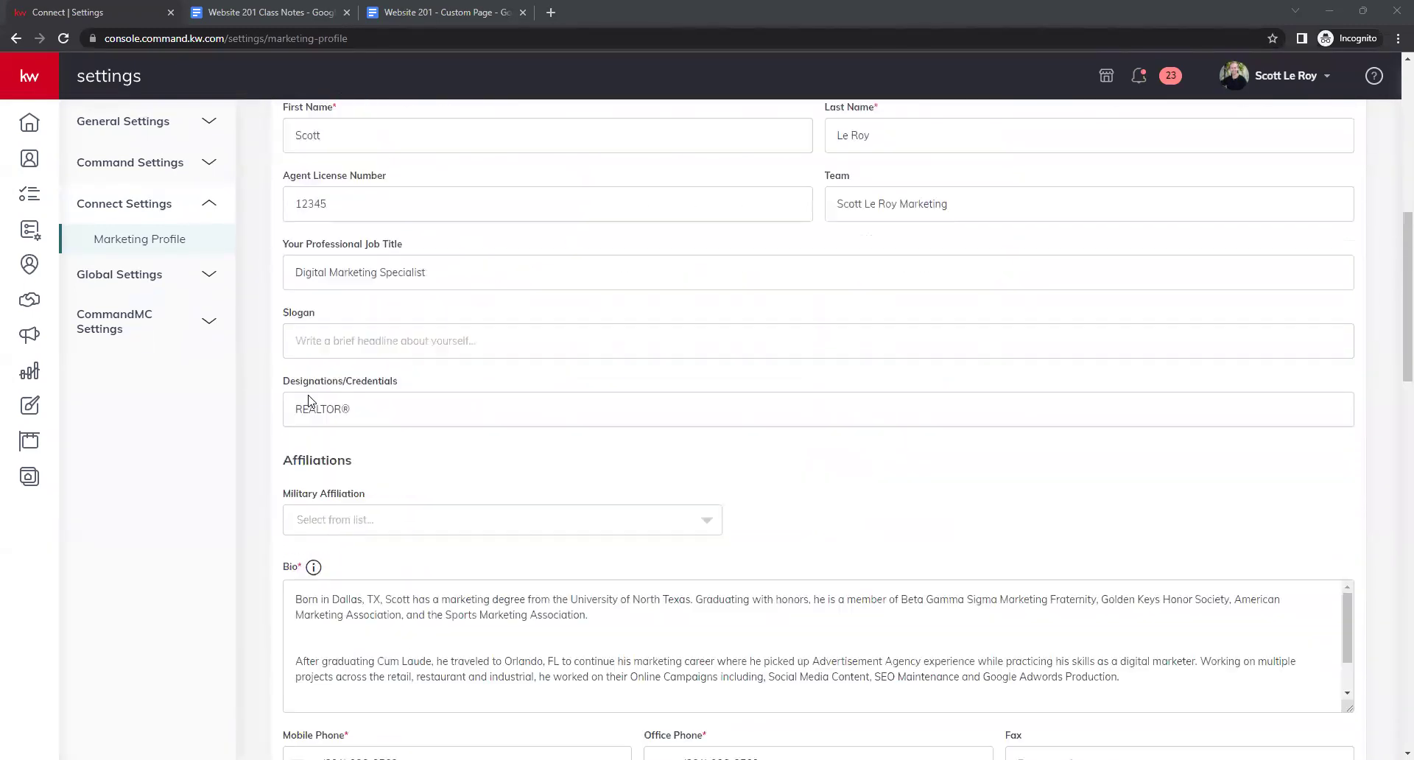
scroll(410, 254, up, 5)
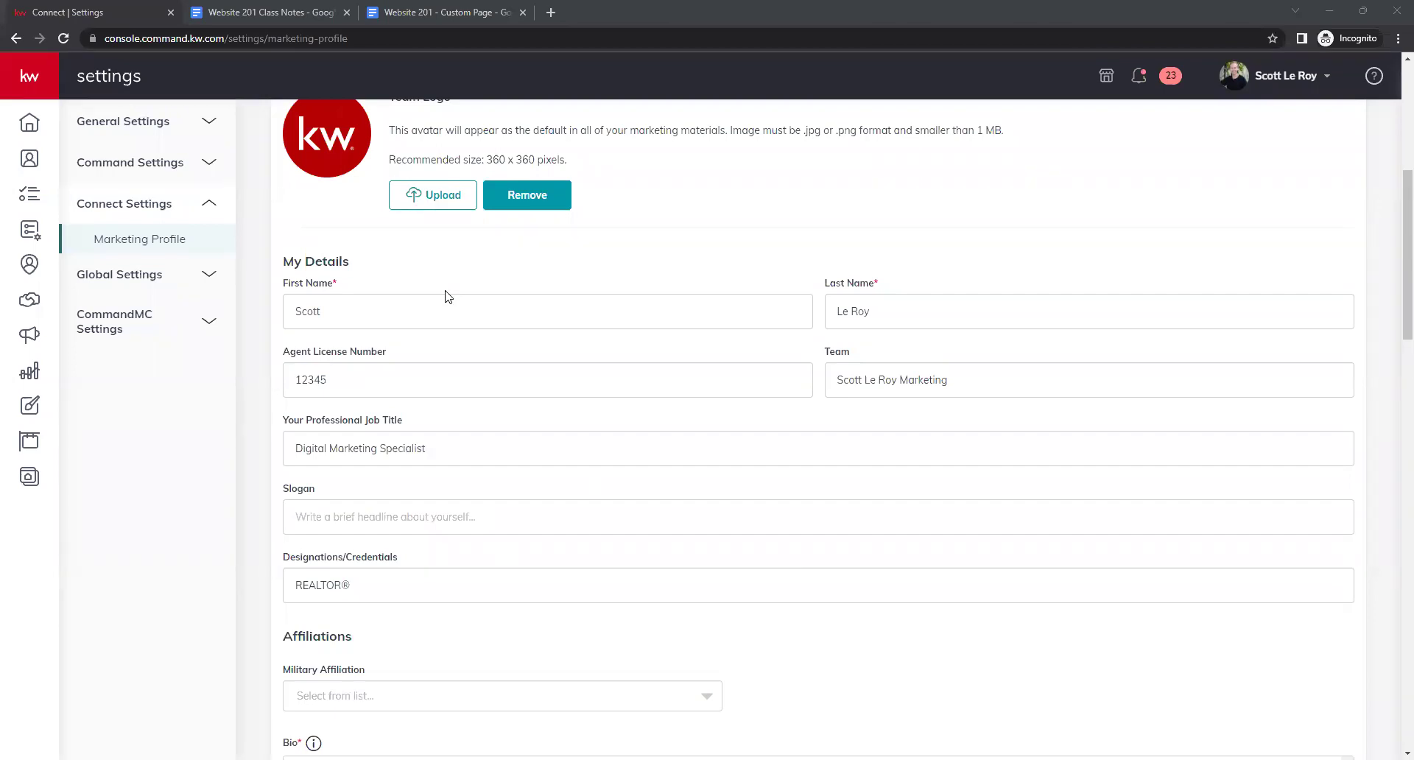
Review the License Number, Team, Job Title and Slogan fields without changing them.
click(459, 364)
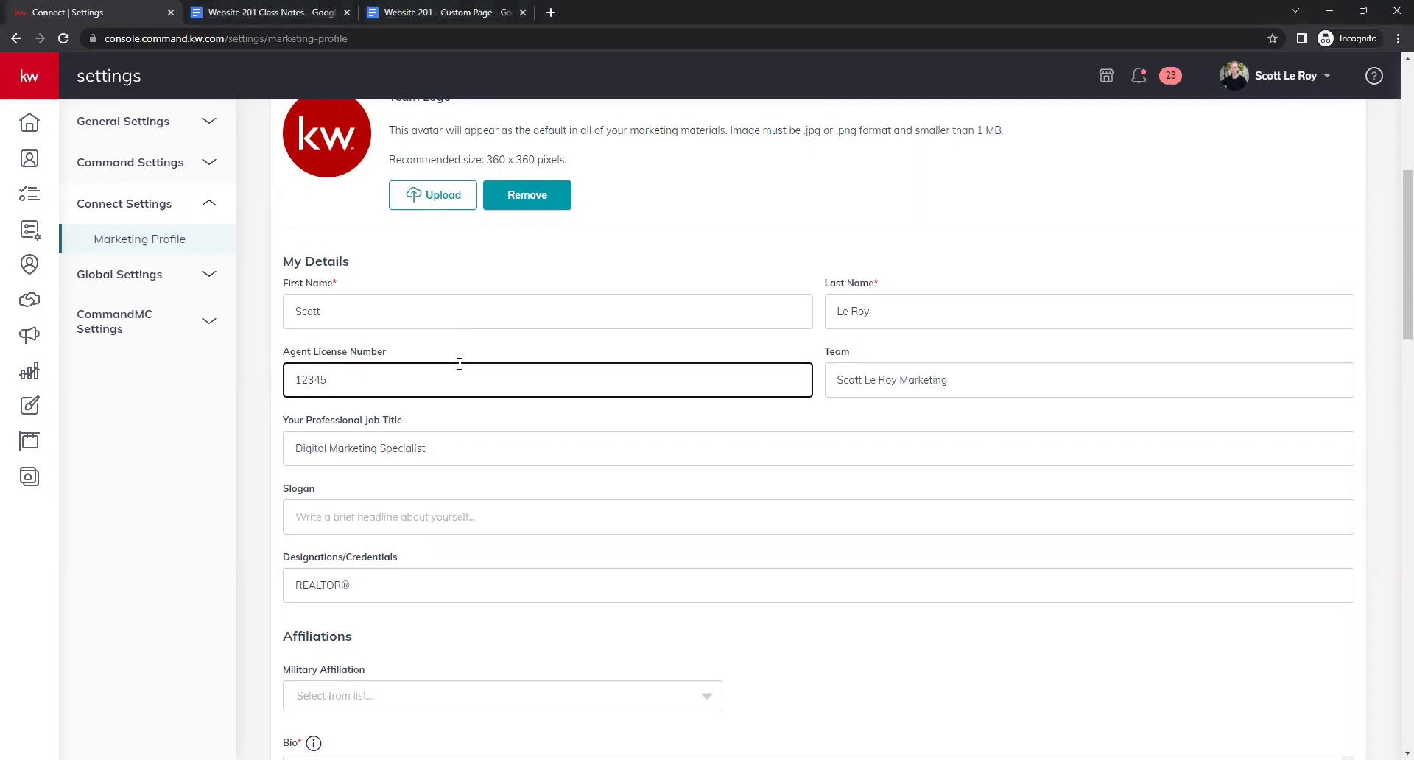
drag(984, 377, 831, 377)
click(831, 377)
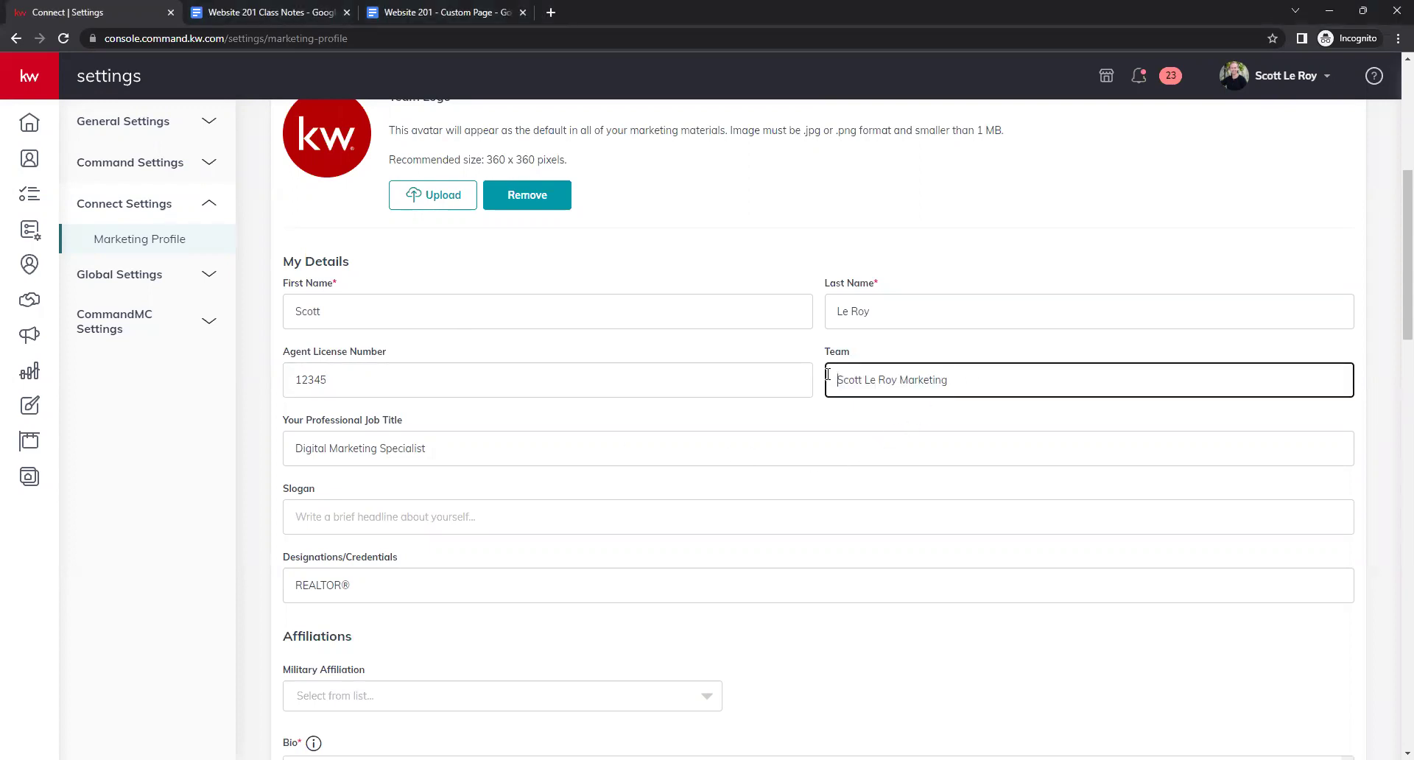
scroll(829, 376, down, 1)
click(359, 402)
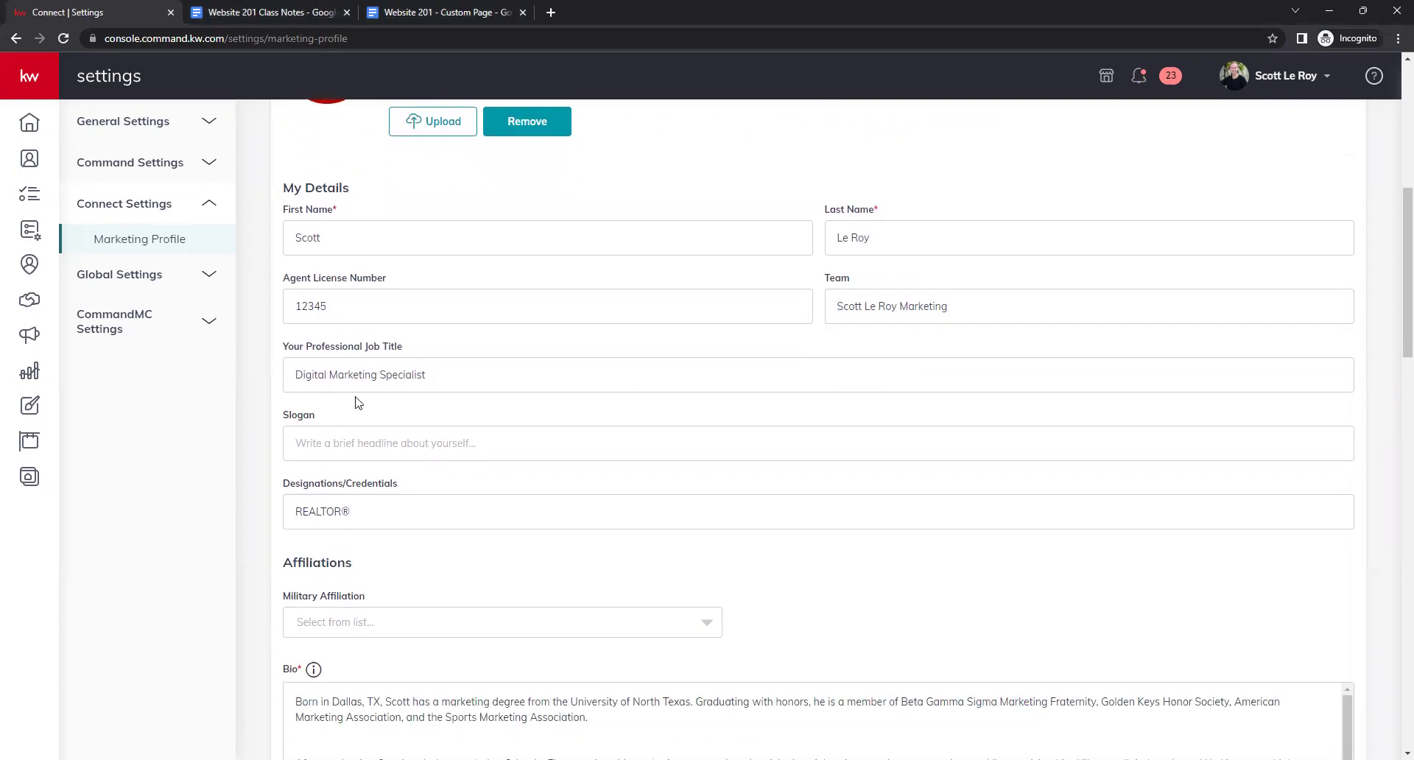
click(473, 380)
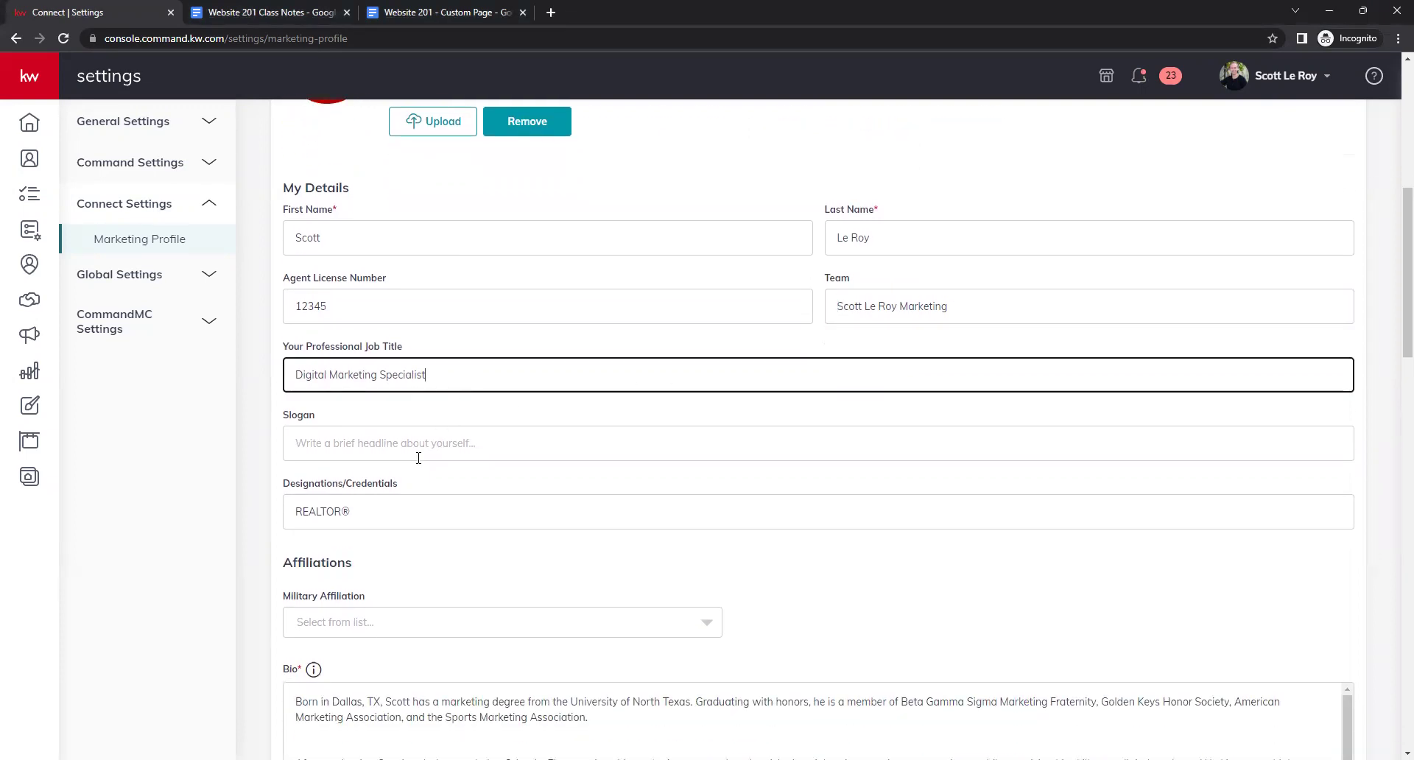
click(478, 406)
scroll(493, 438, up, 1)
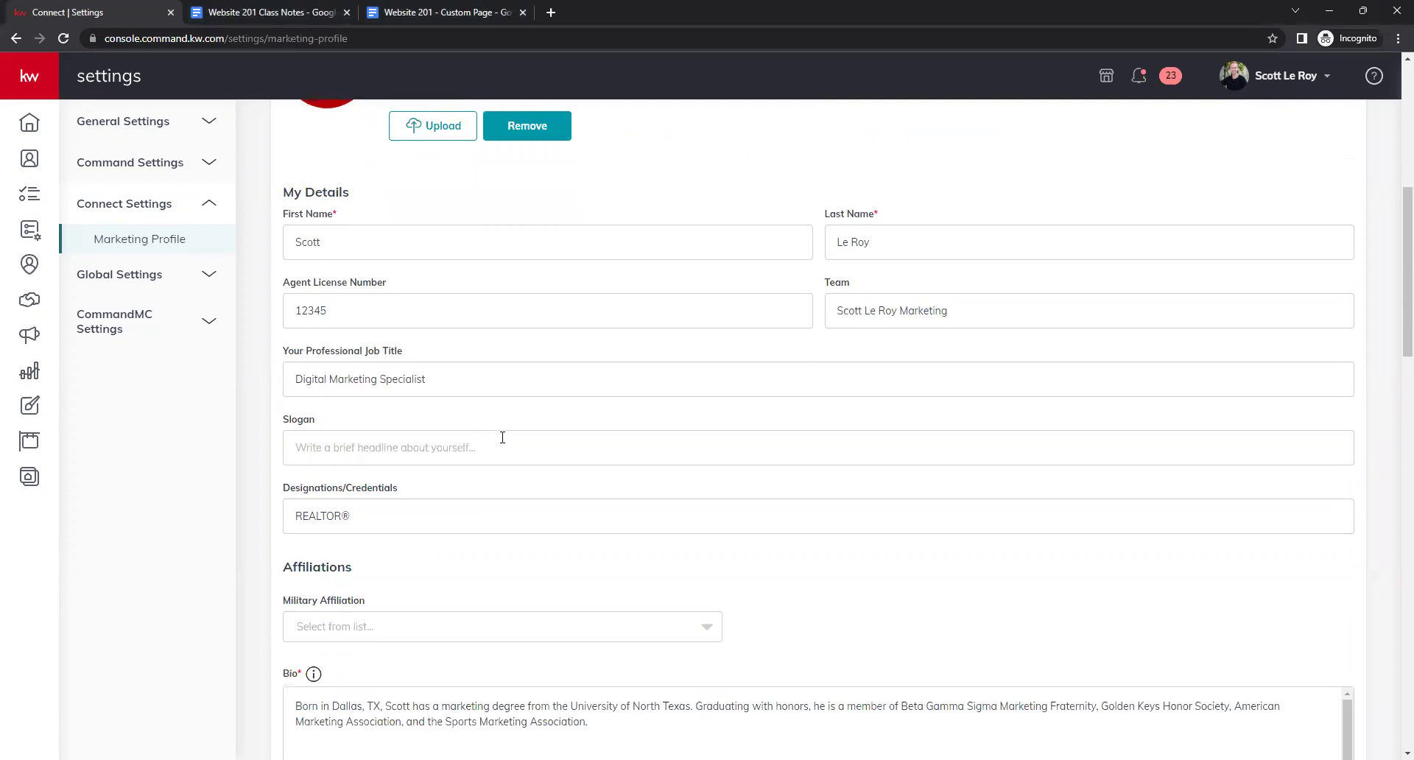
scroll(500, 464, down, 2)
click(433, 369)
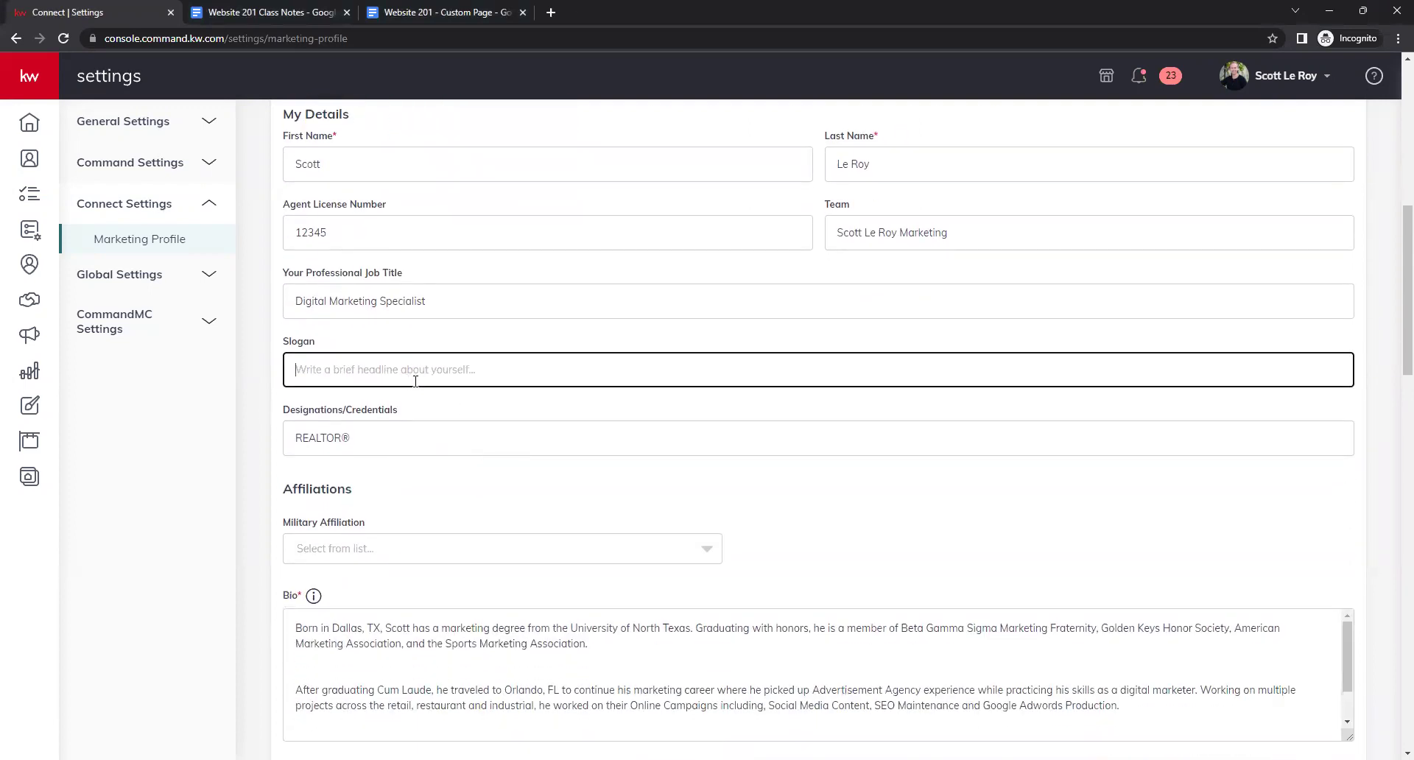
drag(309, 410, 315, 410)
Delete the ® after REALTOR in Designations, then undo to restore it.
click(393, 427)
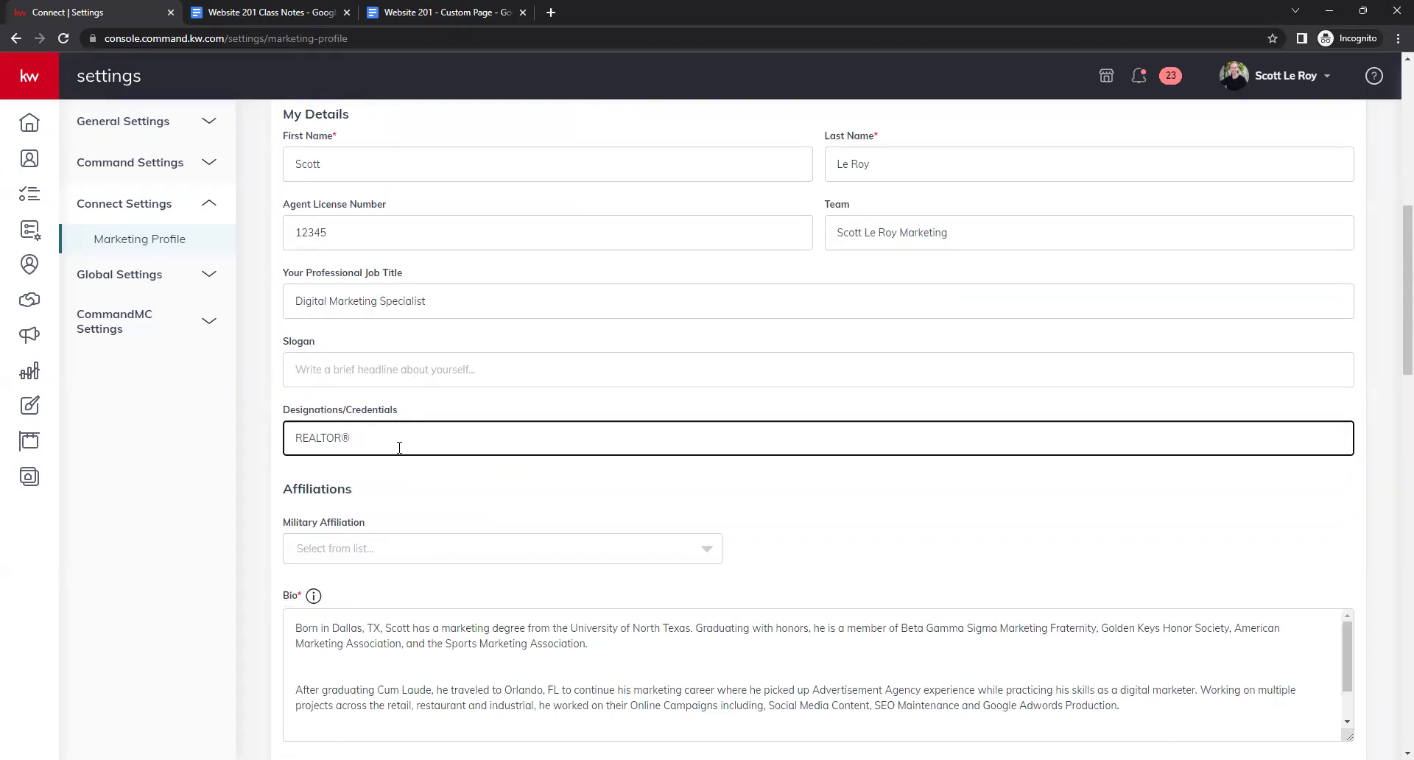
double_click(347, 438)
key(BackSpace)
key(ctrl+z)
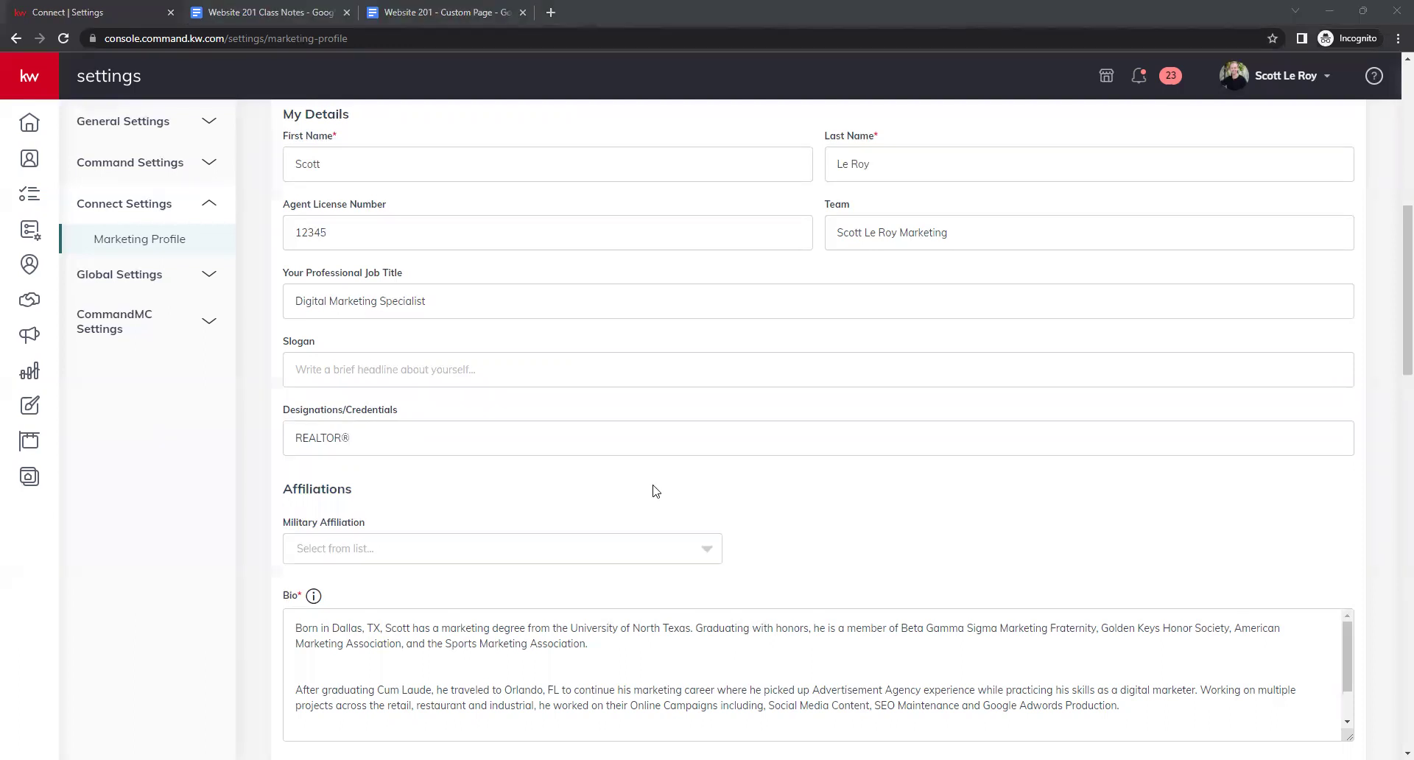
Bring up the Military Affiliation dropdown options.
scroll(653, 489, down, 1)
scroll(508, 434, up, 2)
scroll(492, 424, down, 2)
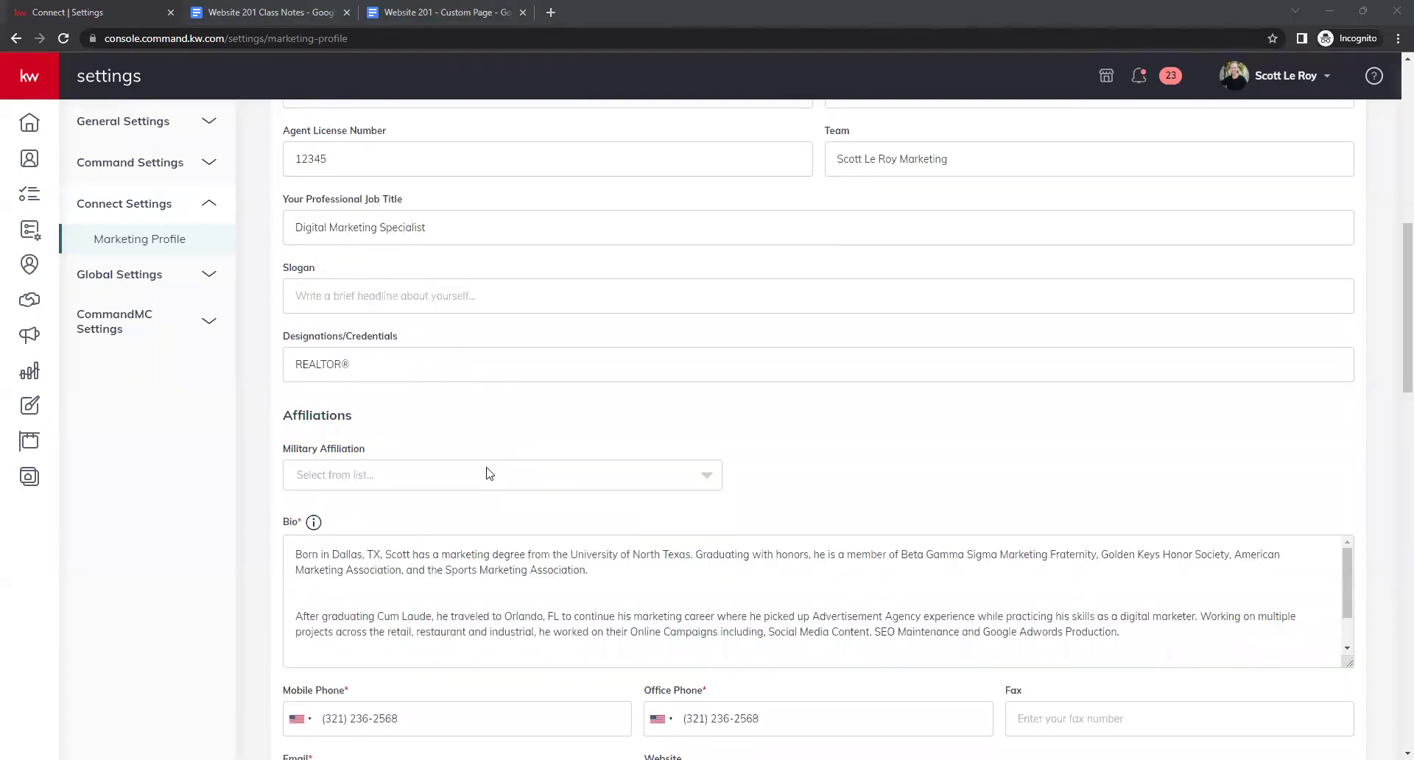
scroll(511, 439, down, 1)
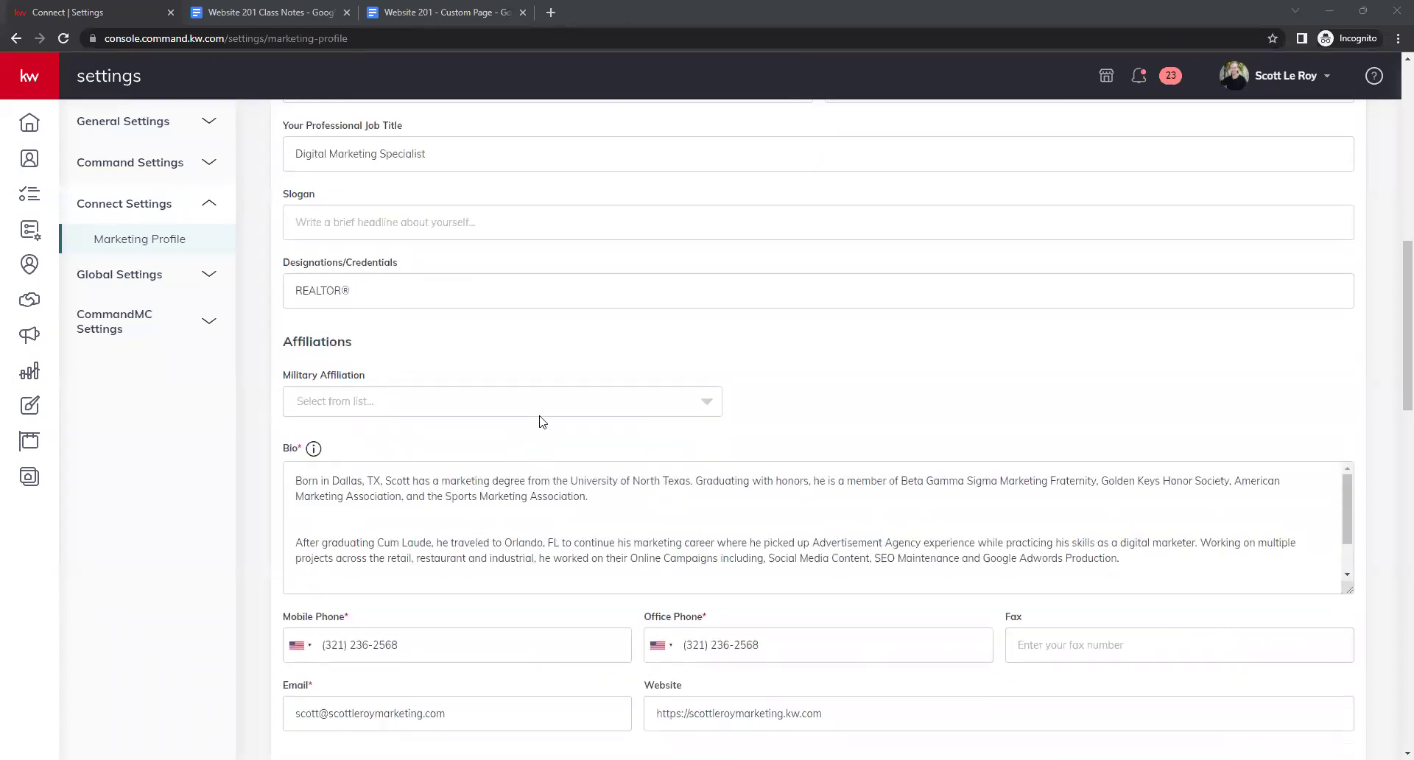
click(562, 409)
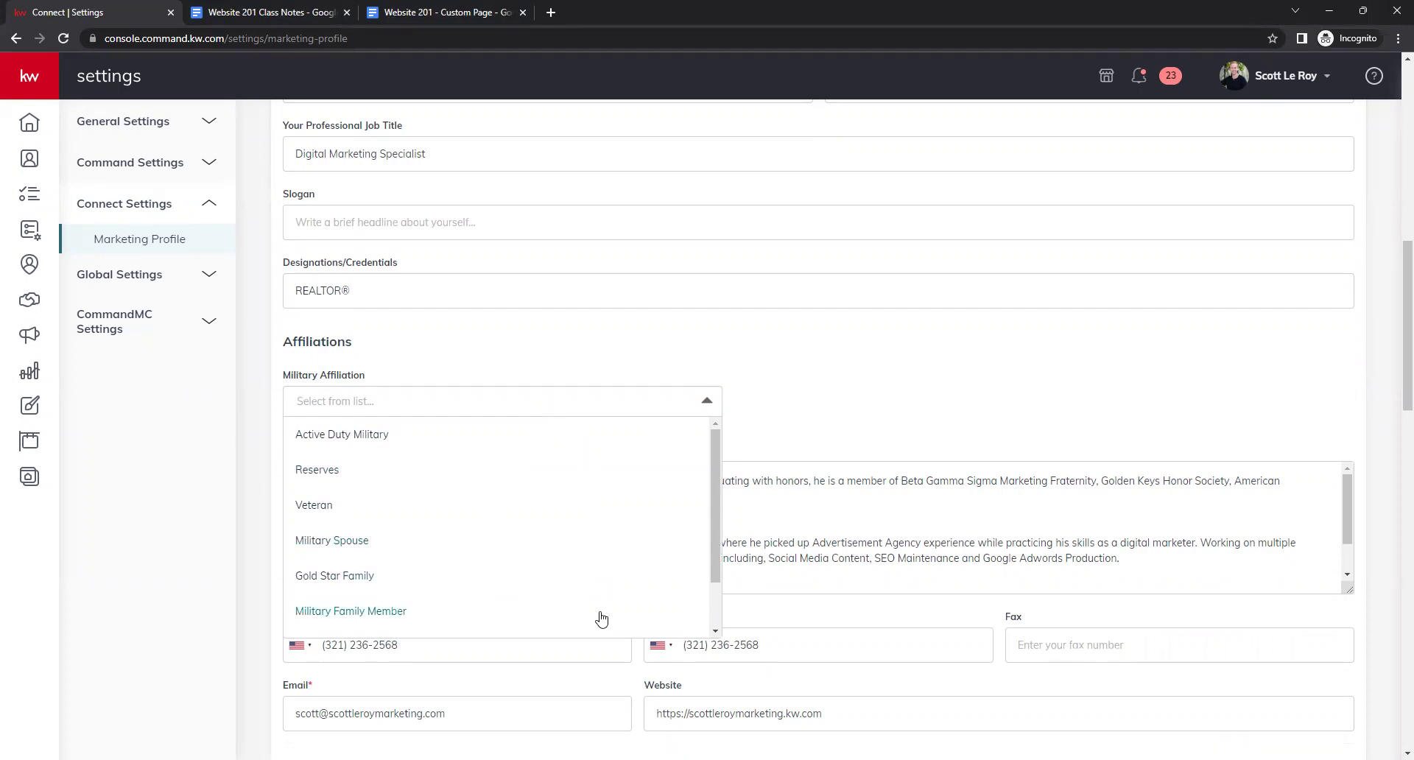
Choose Reserves for Military Affiliation, leaving Military Service Details without a branch.
click(726, 602)
click(705, 401)
drag(716, 514, 703, 607)
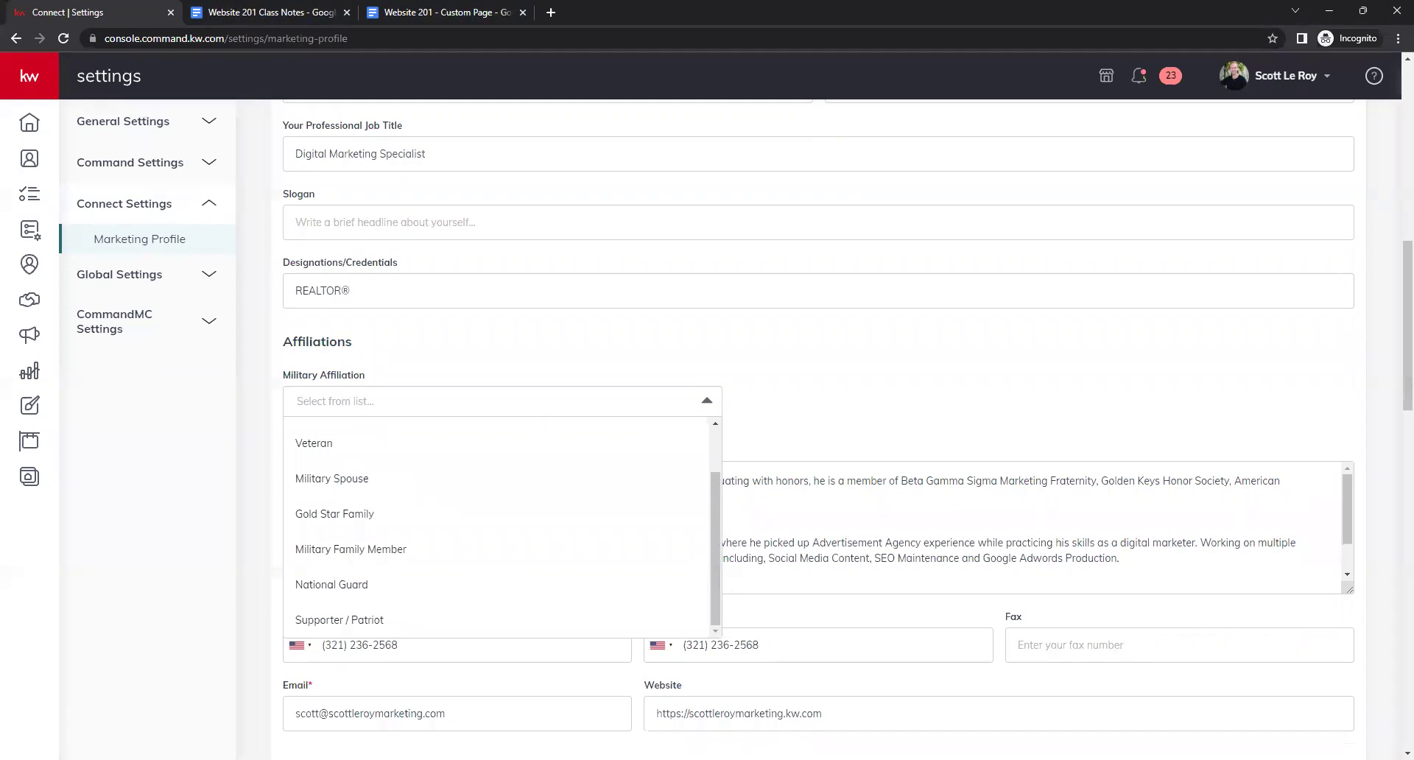
click(461, 398)
click(457, 401)
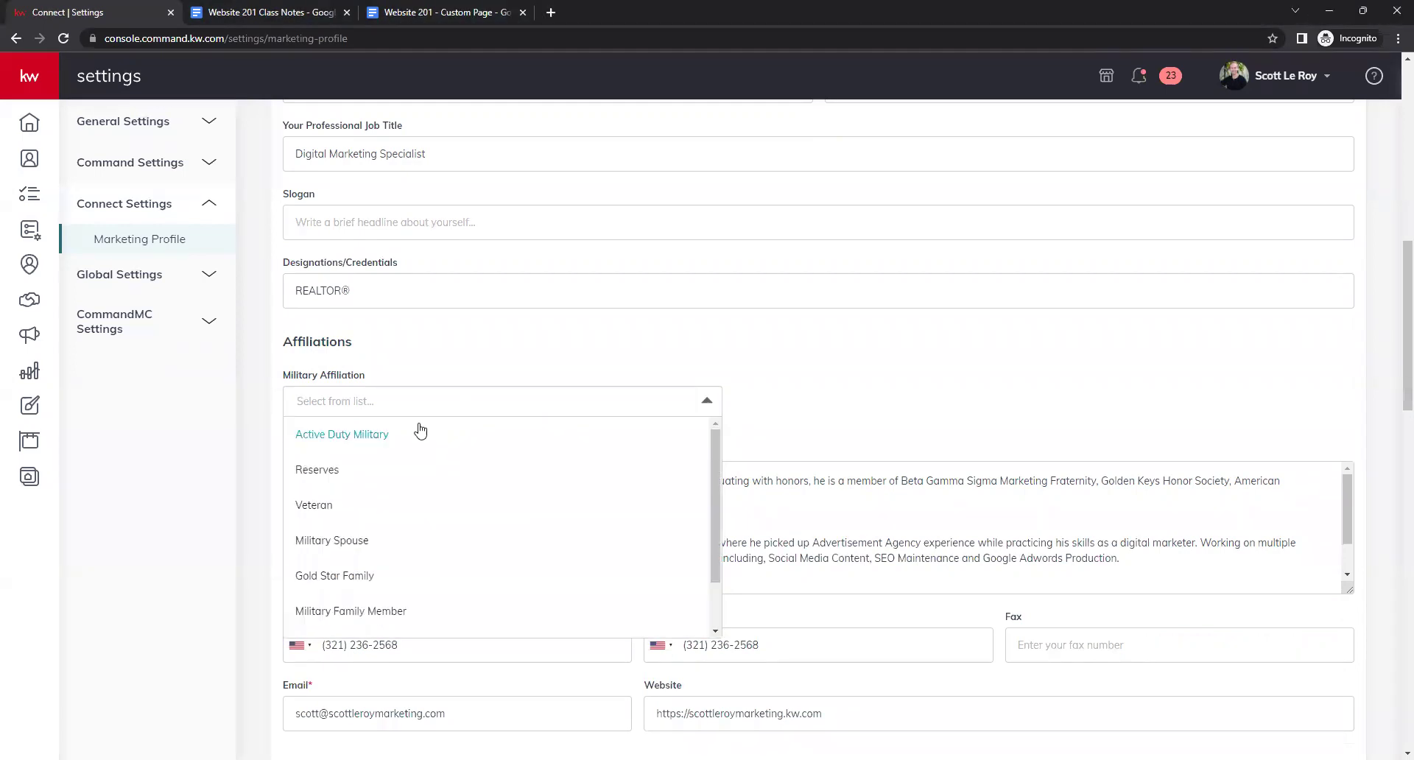
click(421, 471)
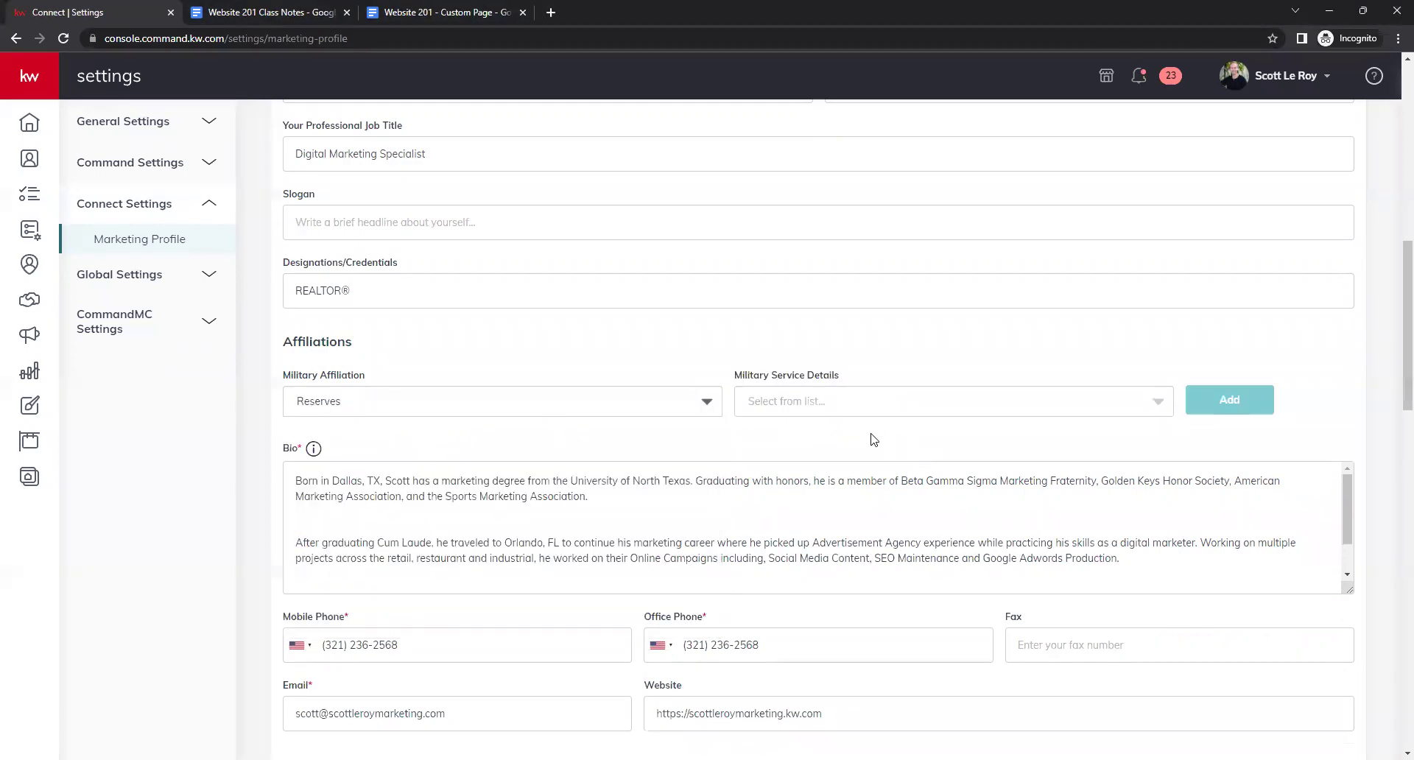
click(1022, 406)
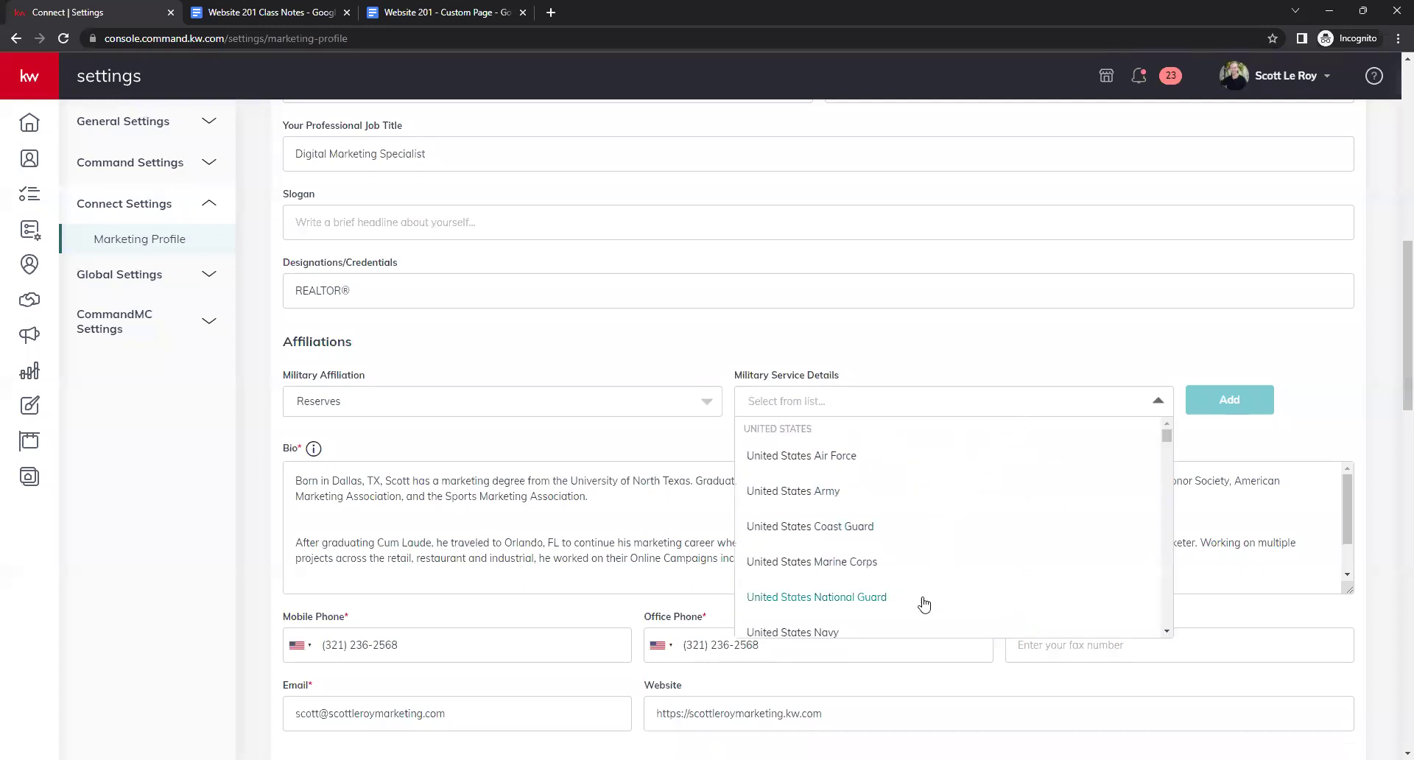
click(679, 436)
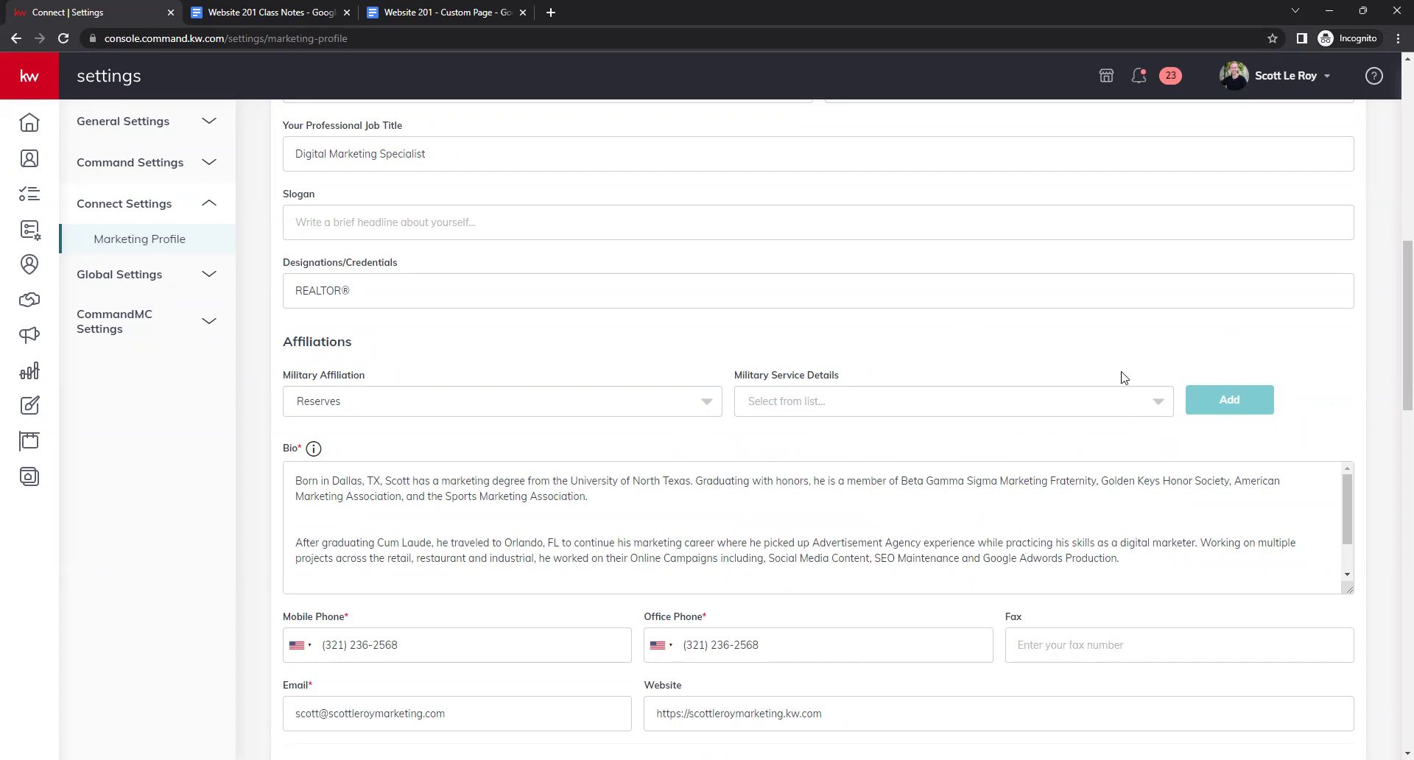
Enlarge the Bio box to show all three bio paragraphs.
scroll(511, 384, up, 1)
scroll(287, 450, down, 4)
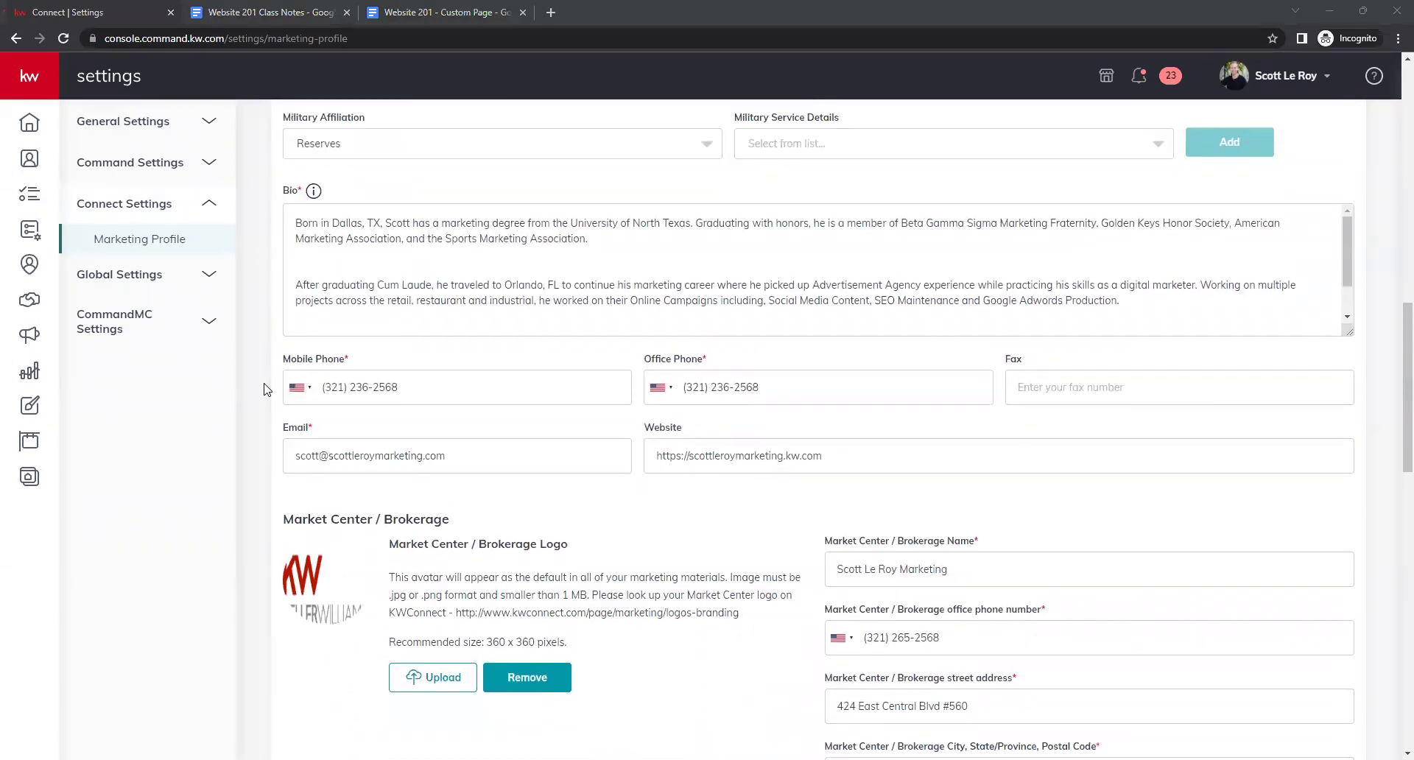
scroll(461, 345, up, 1)
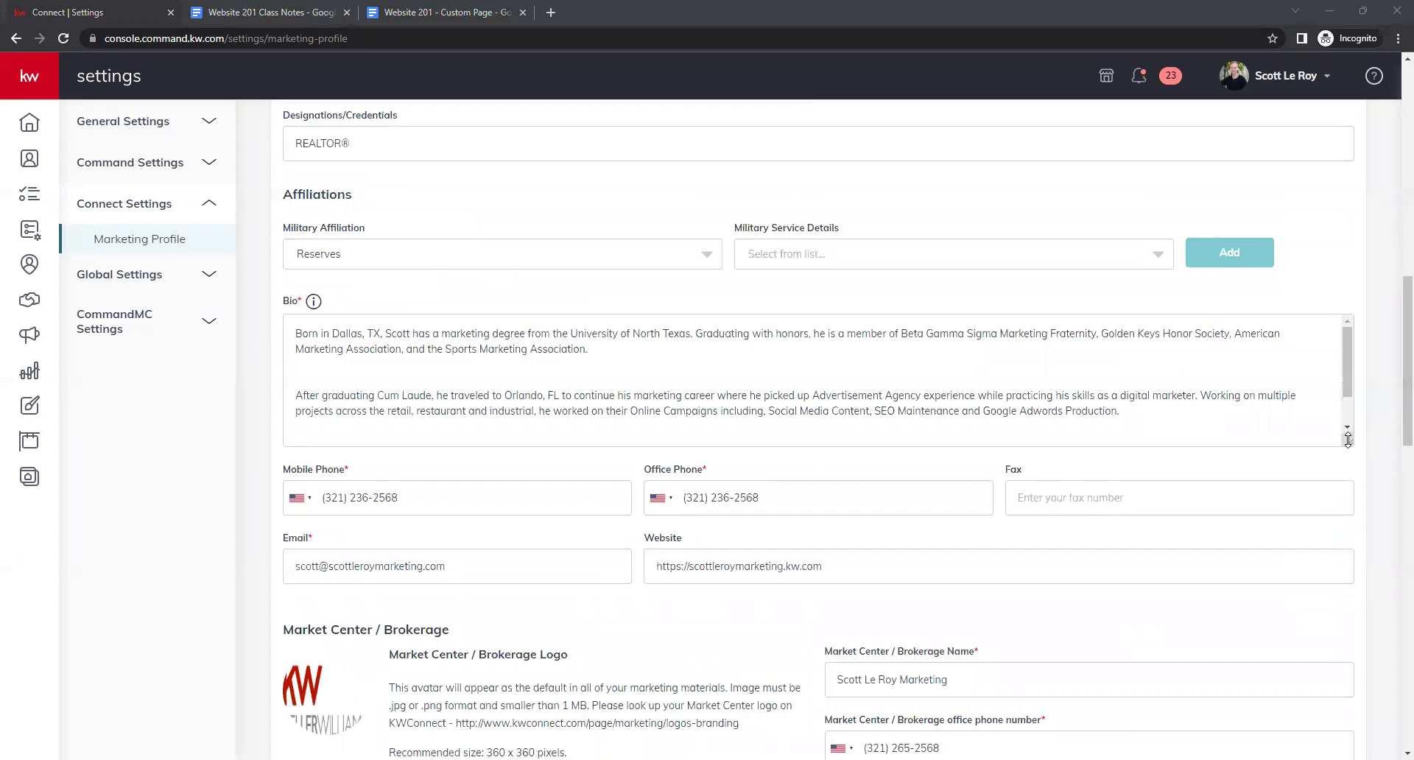
drag(1348, 440, 1334, 580)
click(625, 456)
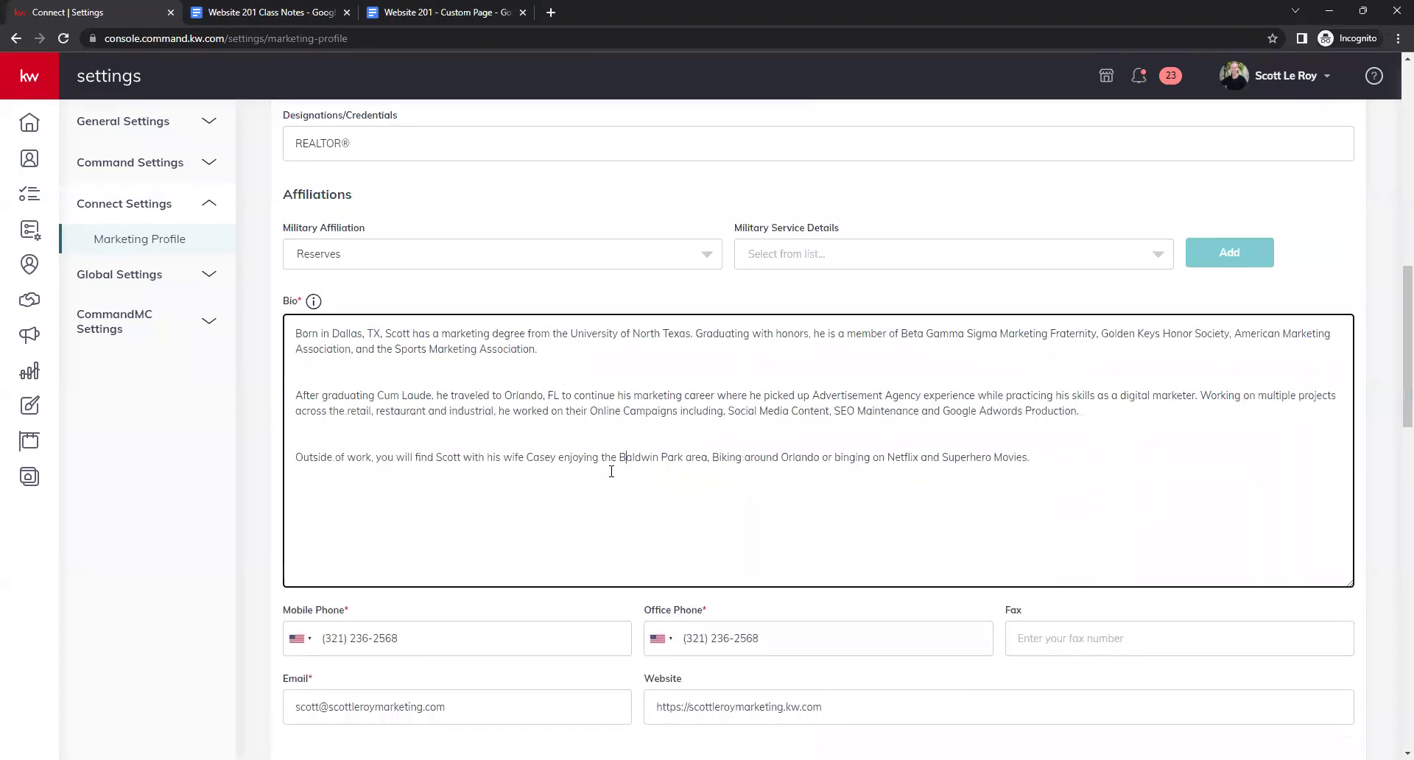
click(357, 426)
click(311, 377)
Check the Mobile and Office Phone fields, leaving Fax empty and United States code.
scroll(517, 479, down, 3)
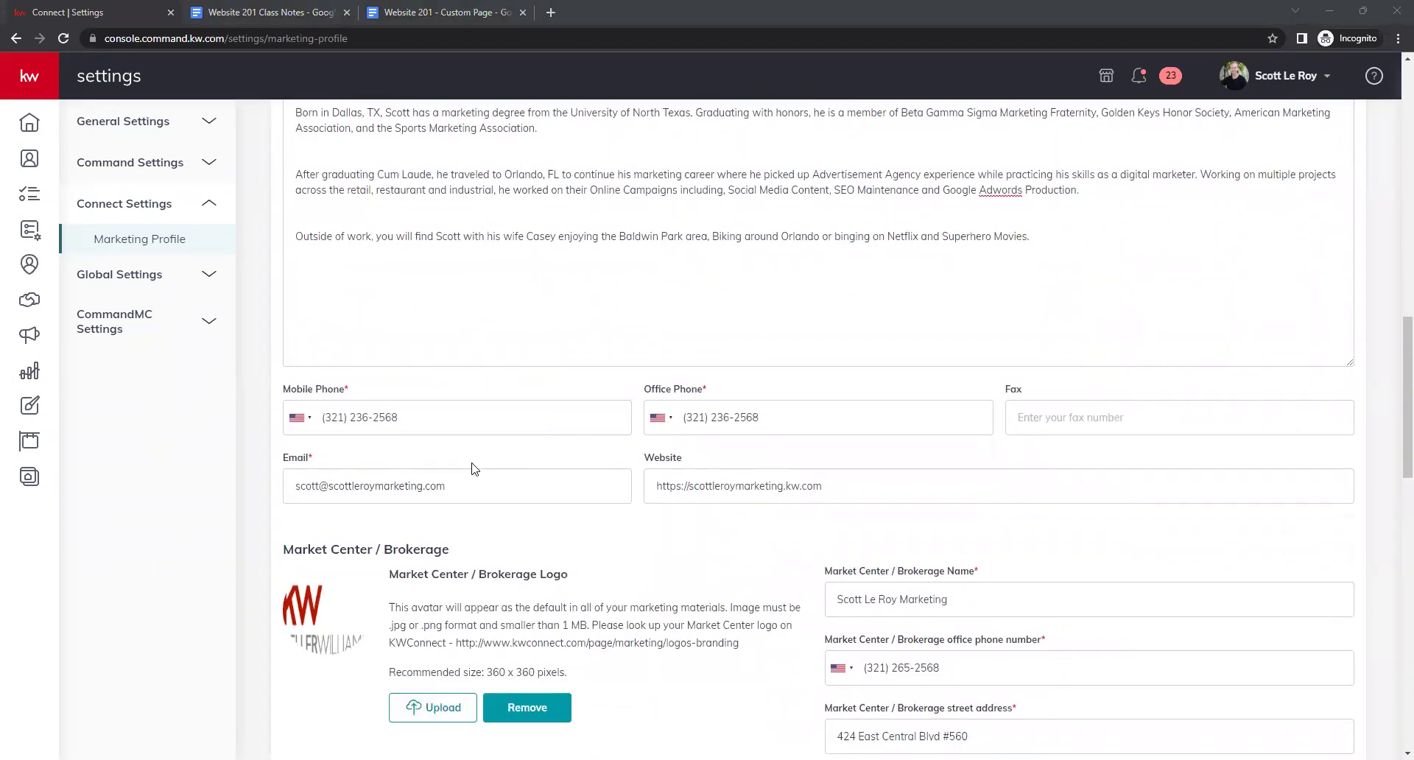
click(384, 432)
click(737, 418)
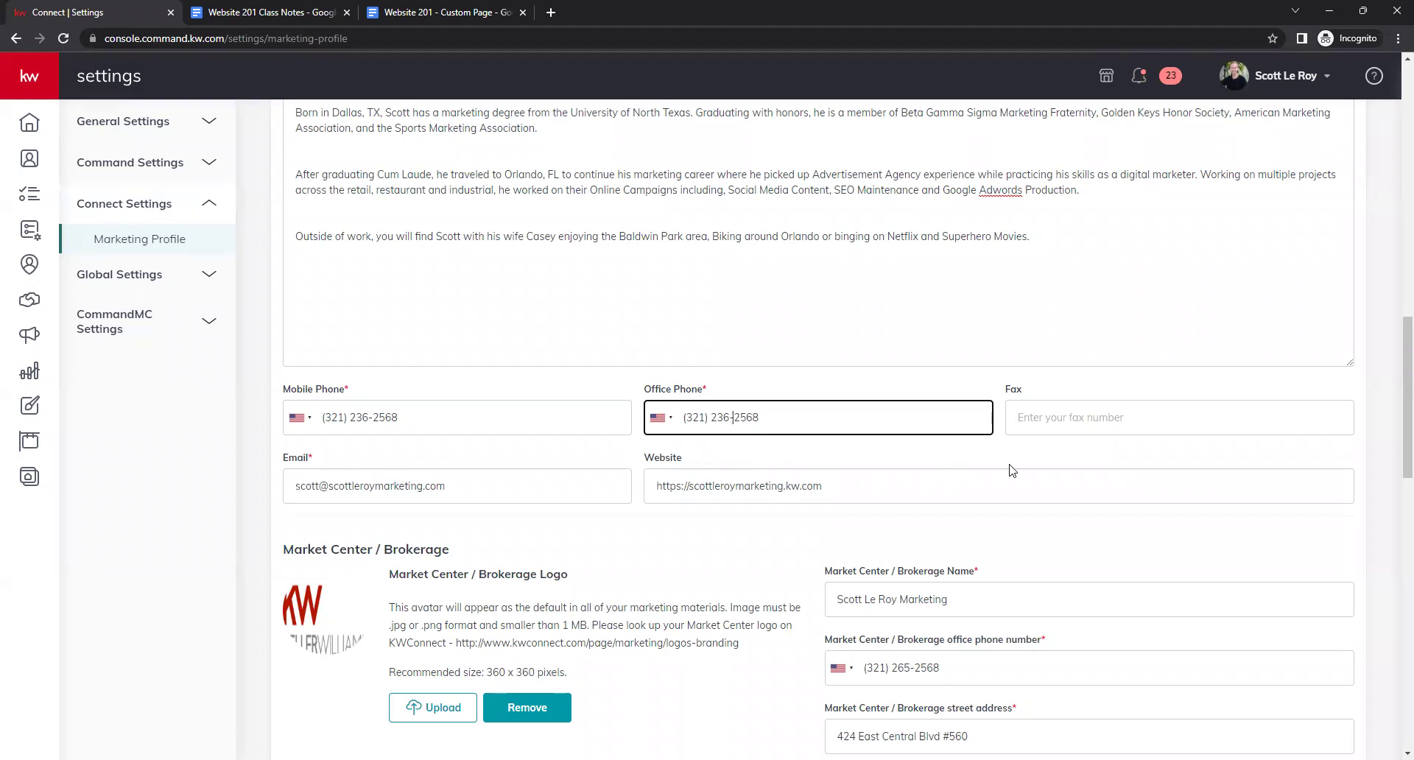
key(Tab)
click(893, 465)
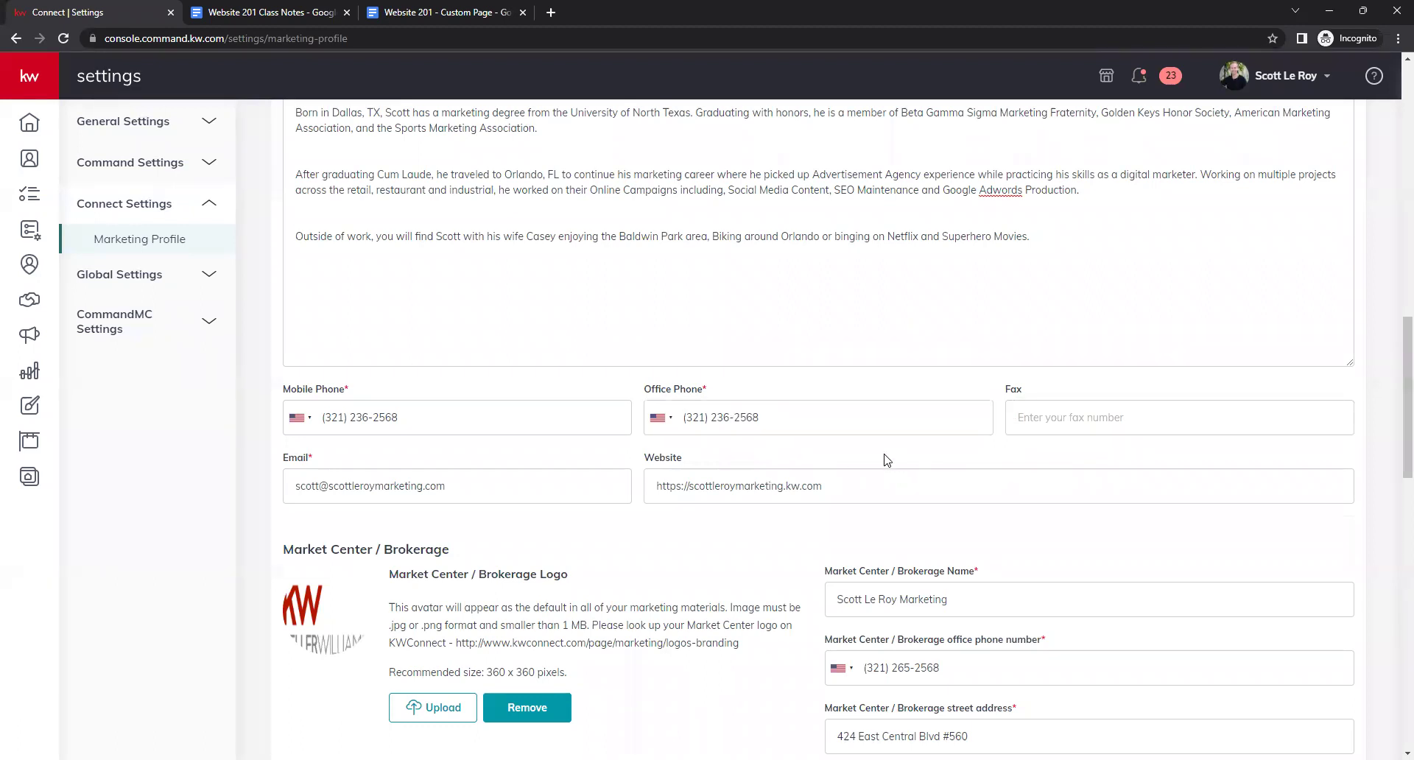
click(310, 423)
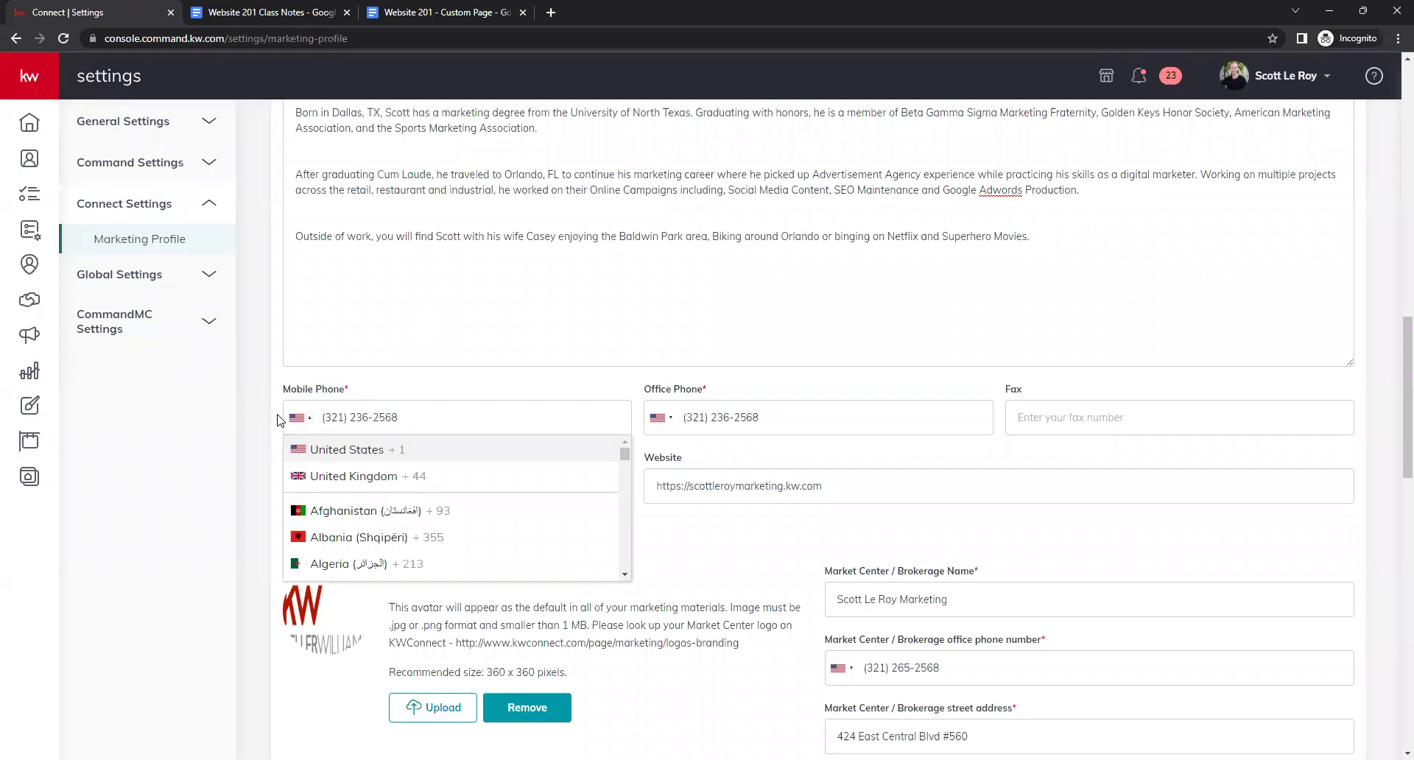
click(277, 420)
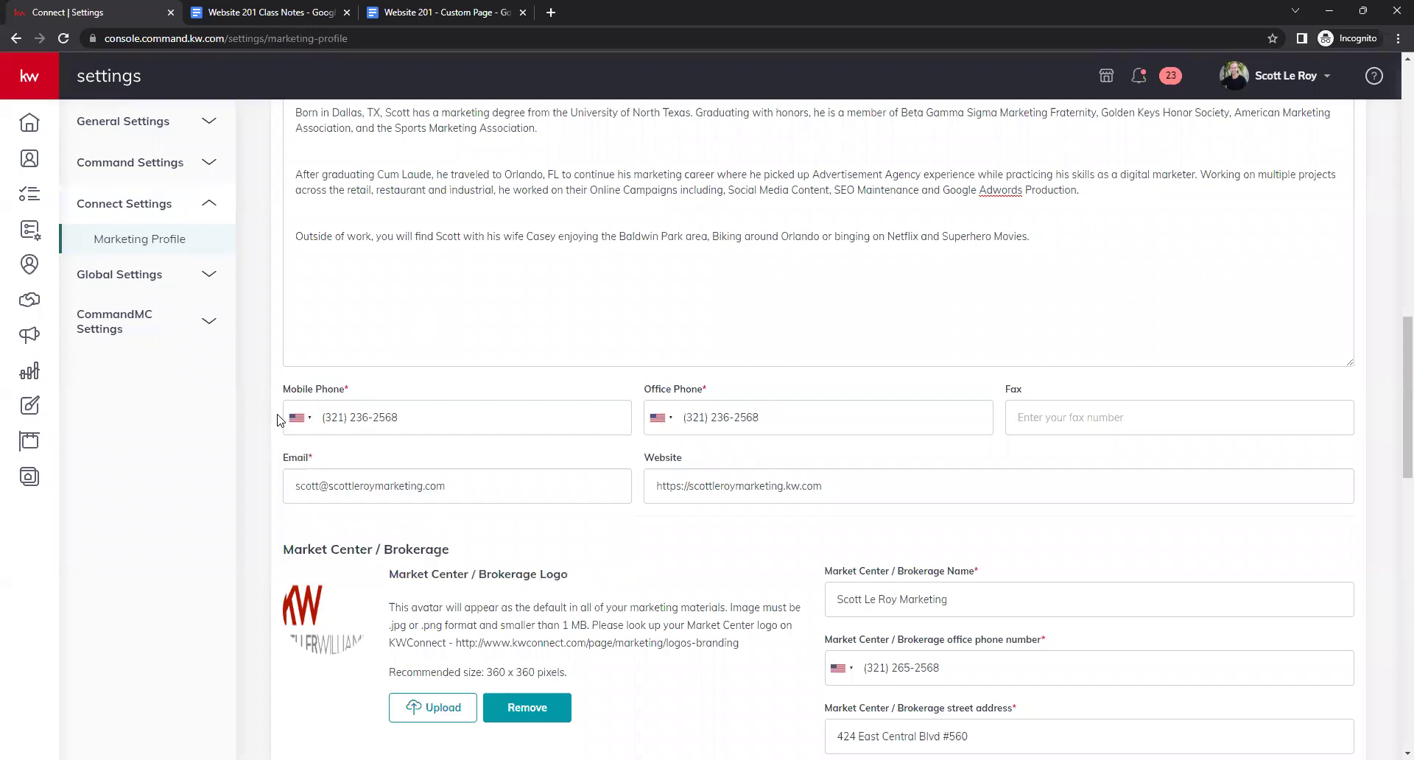
click(503, 495)
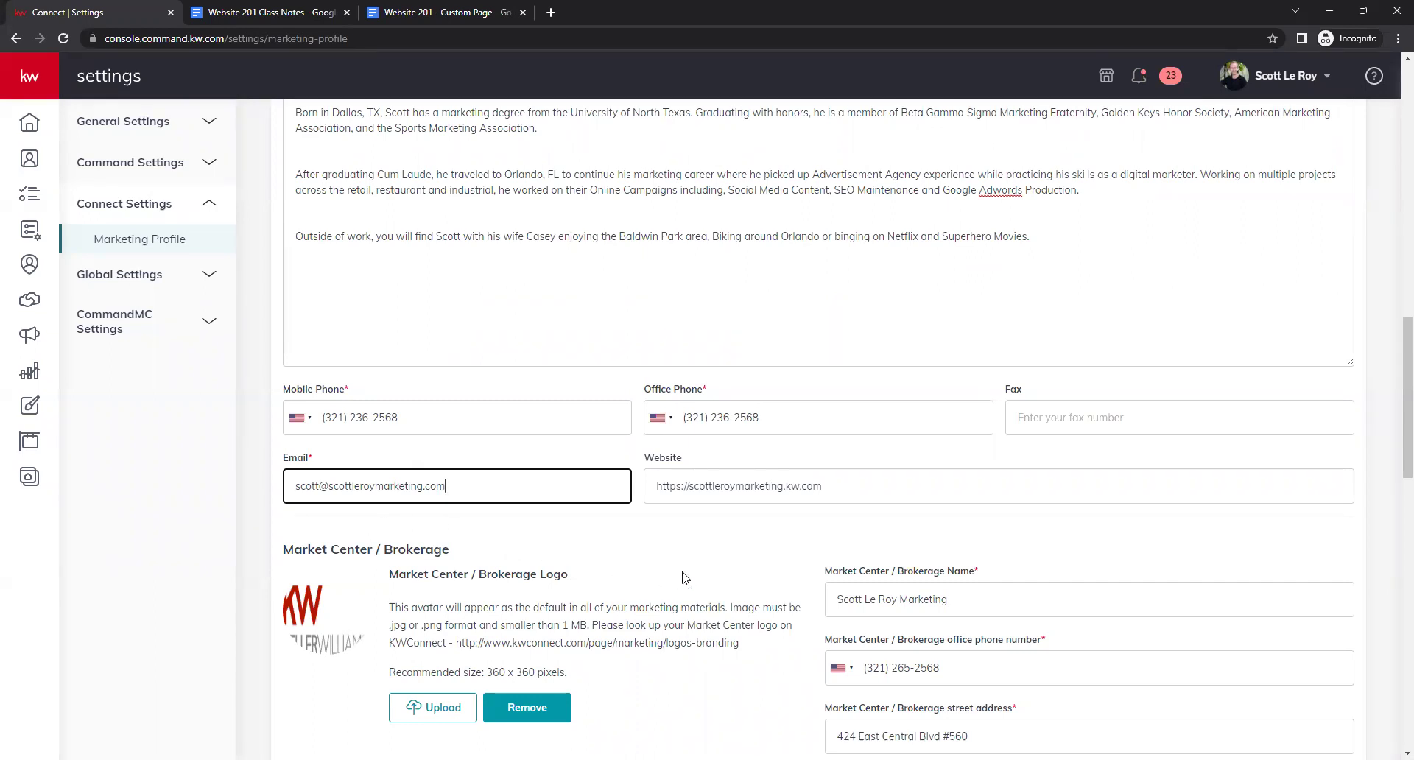
click(698, 486)
click(764, 545)
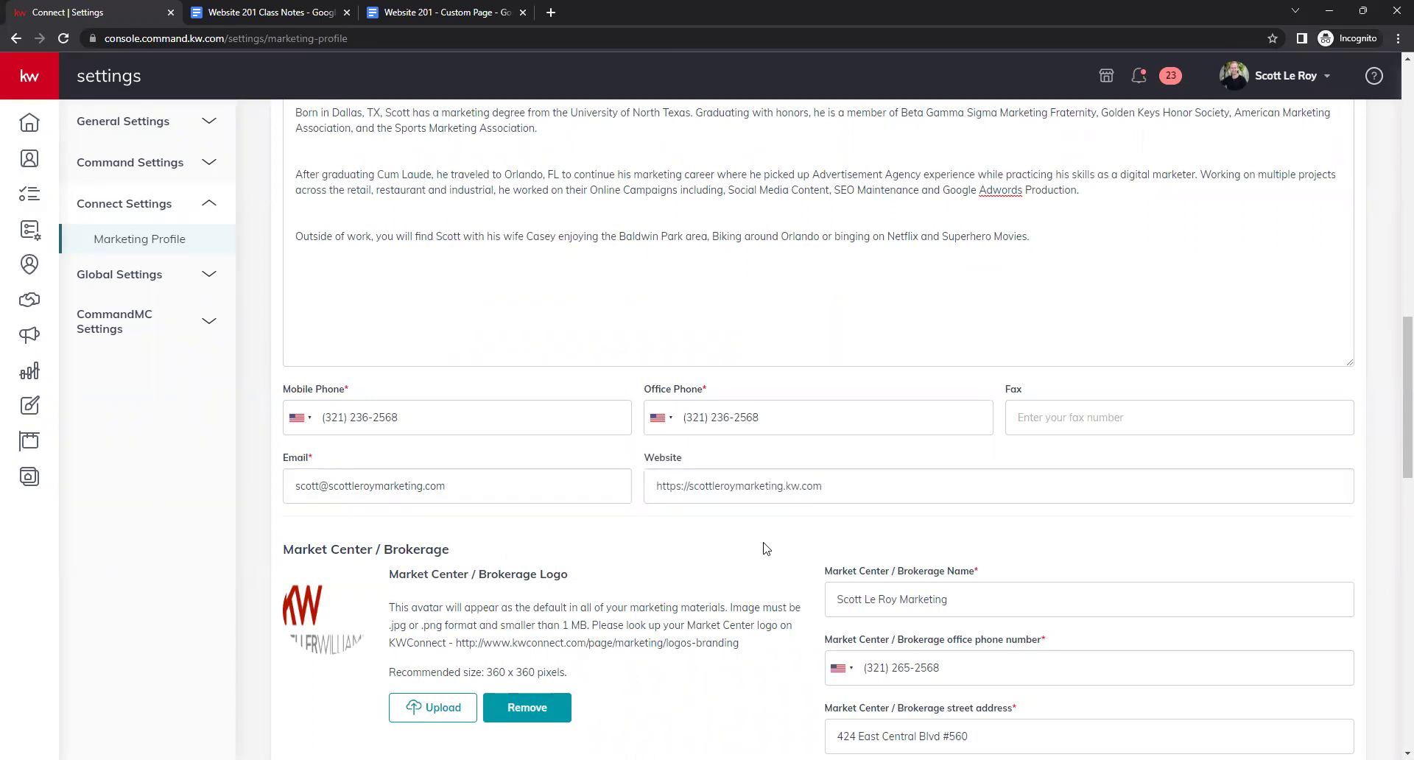
click(882, 494)
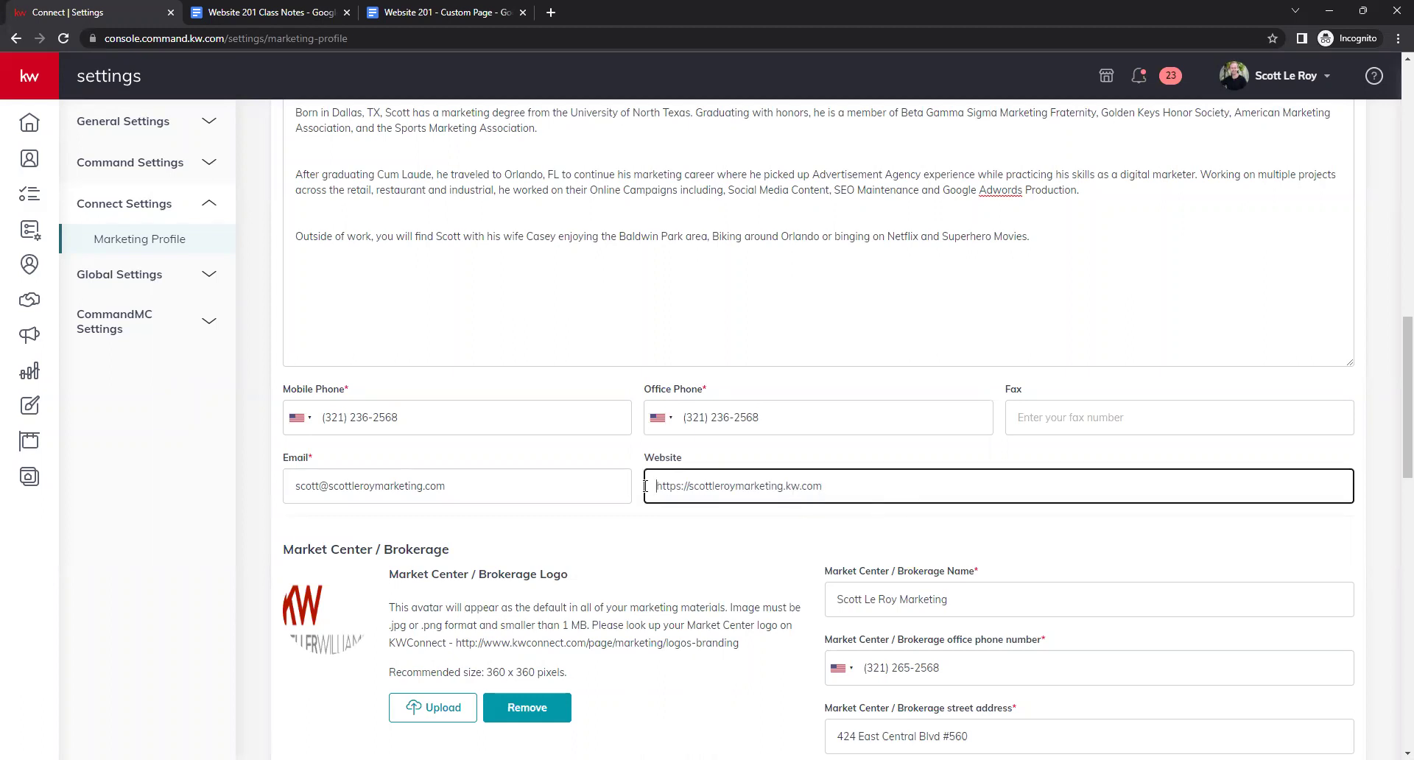
click(687, 487)
text(/www)
text(.)
key(BackSpace)
key(BackSpace)
key(BackSpace)
key(BackSpace)
click(703, 535)
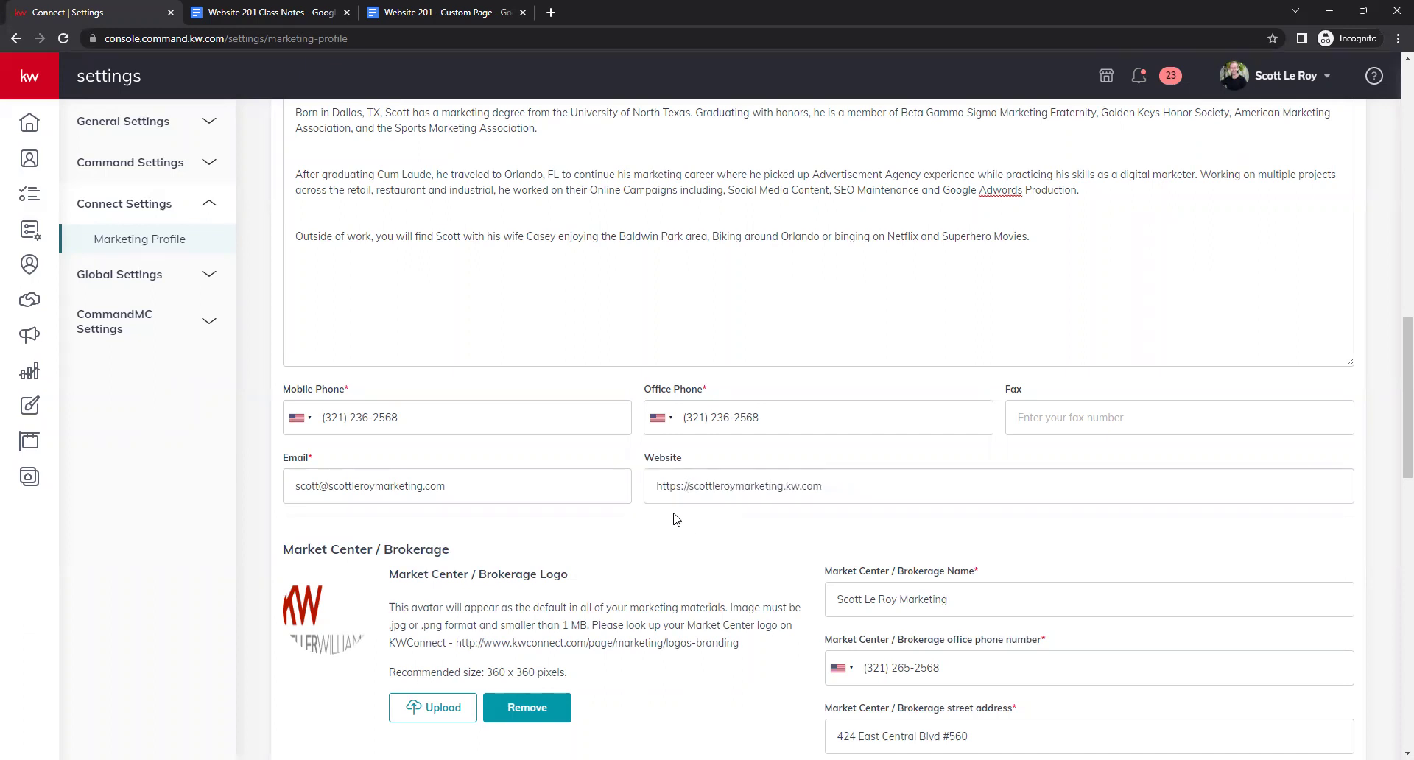
drag(651, 492, 687, 492)
click(694, 528)
click(744, 487)
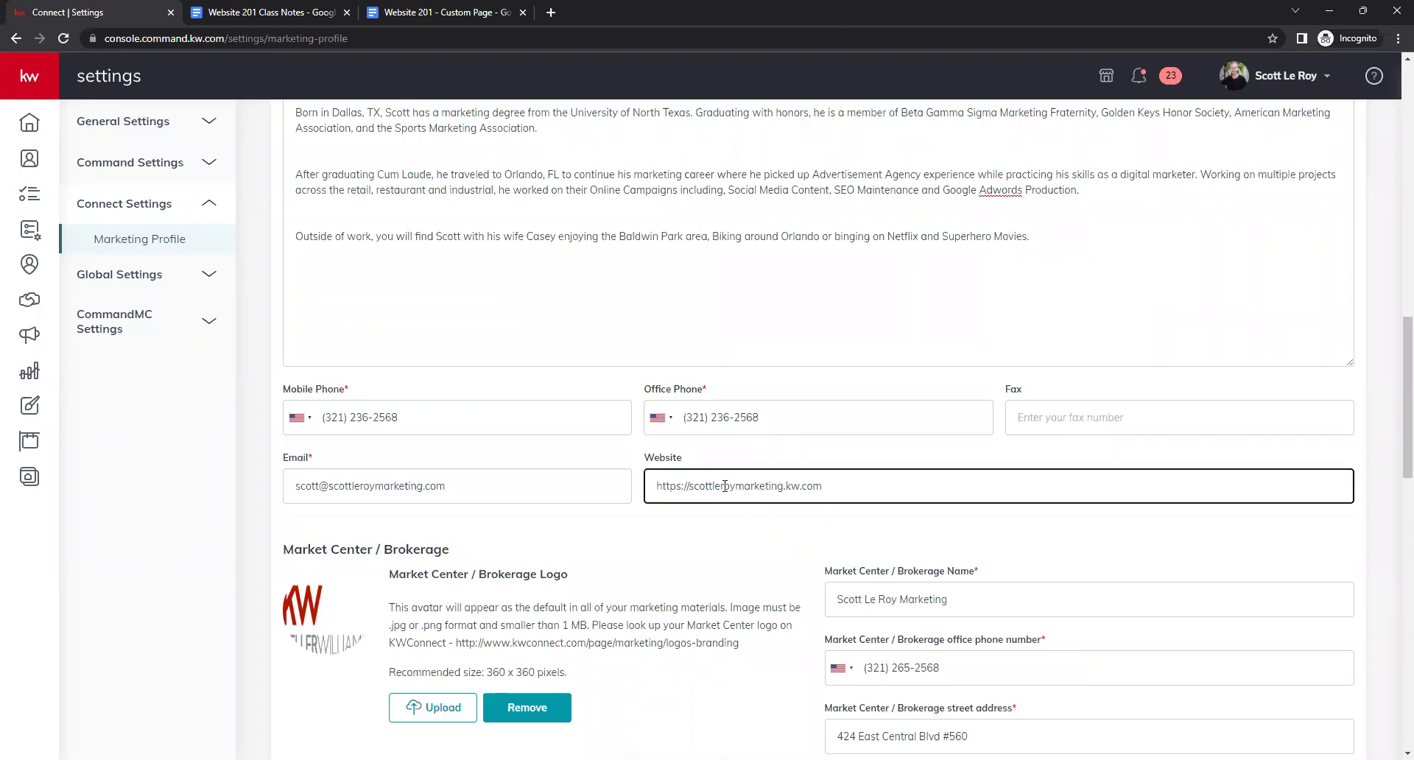
click(731, 553)
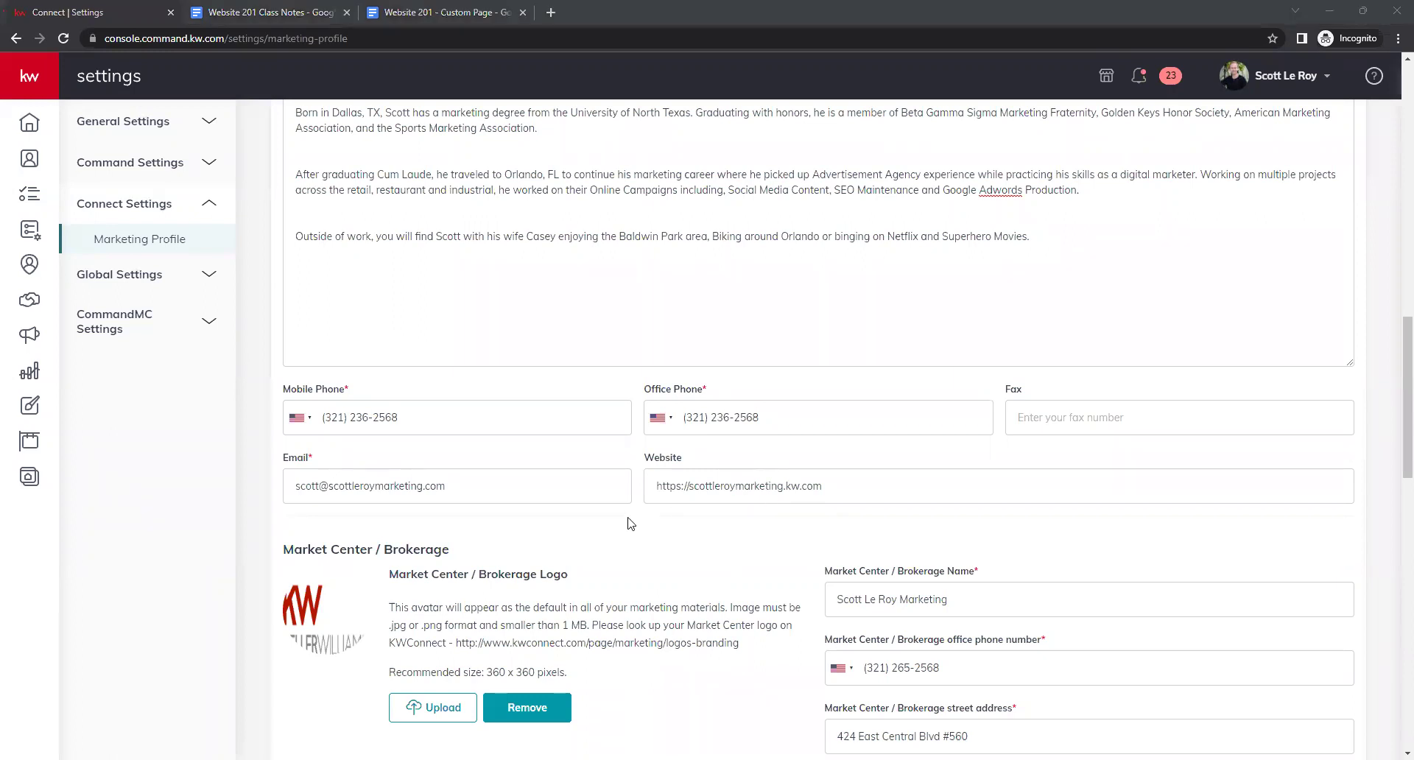
scroll(663, 562, down, 2)
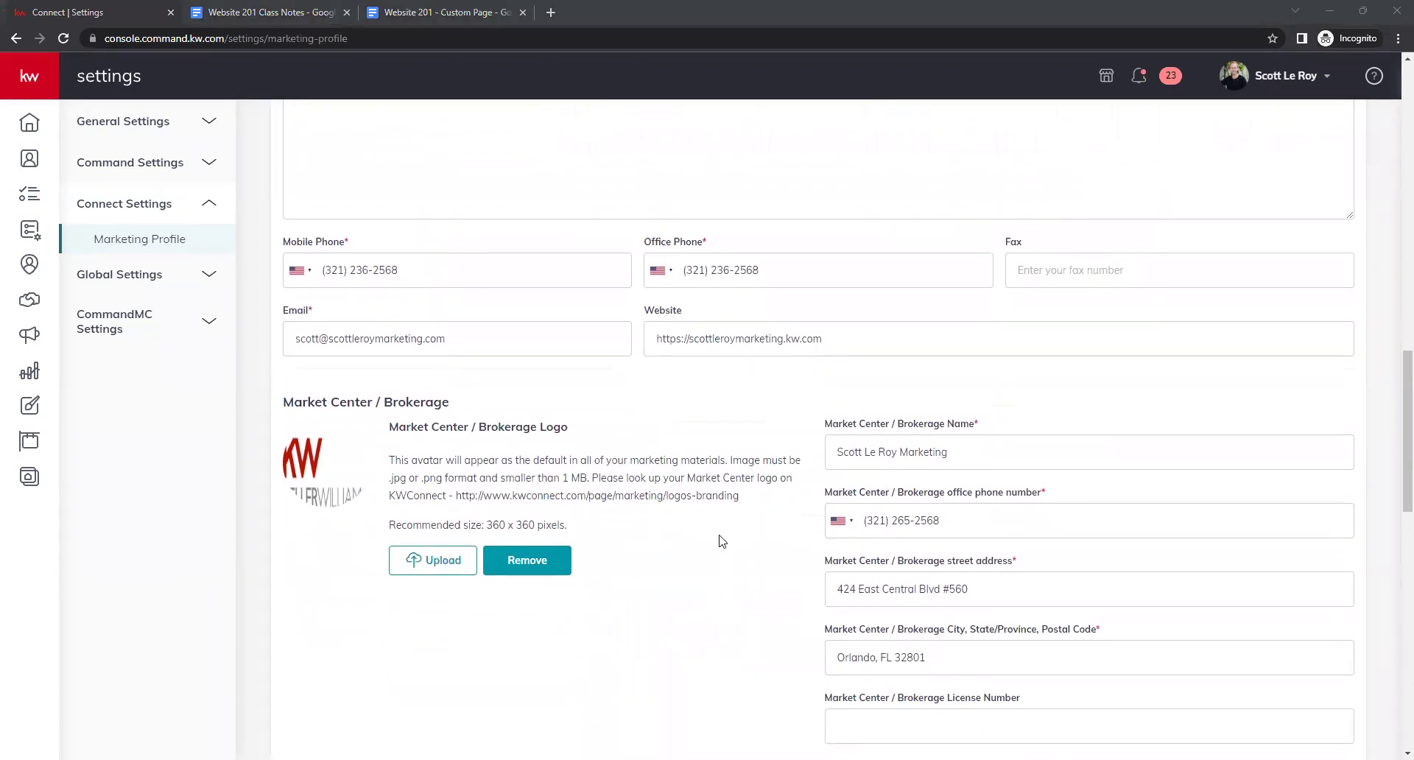
scroll(719, 538, down, 1)
scroll(725, 537, down, 1)
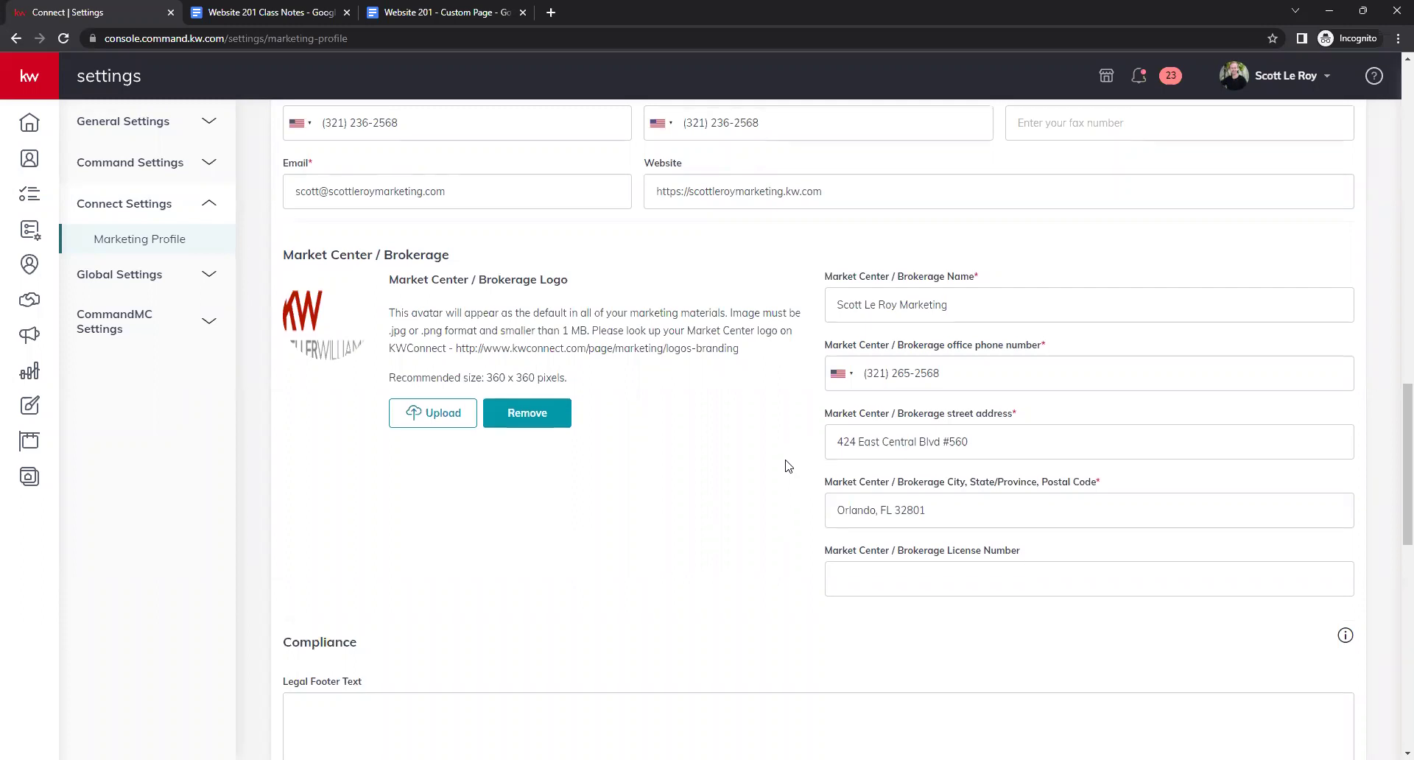
scroll(787, 464, down, 2)
scroll(745, 462, down, 1)
scroll(745, 464, up, 1)
scroll(744, 460, down, 4)
click(387, 267)
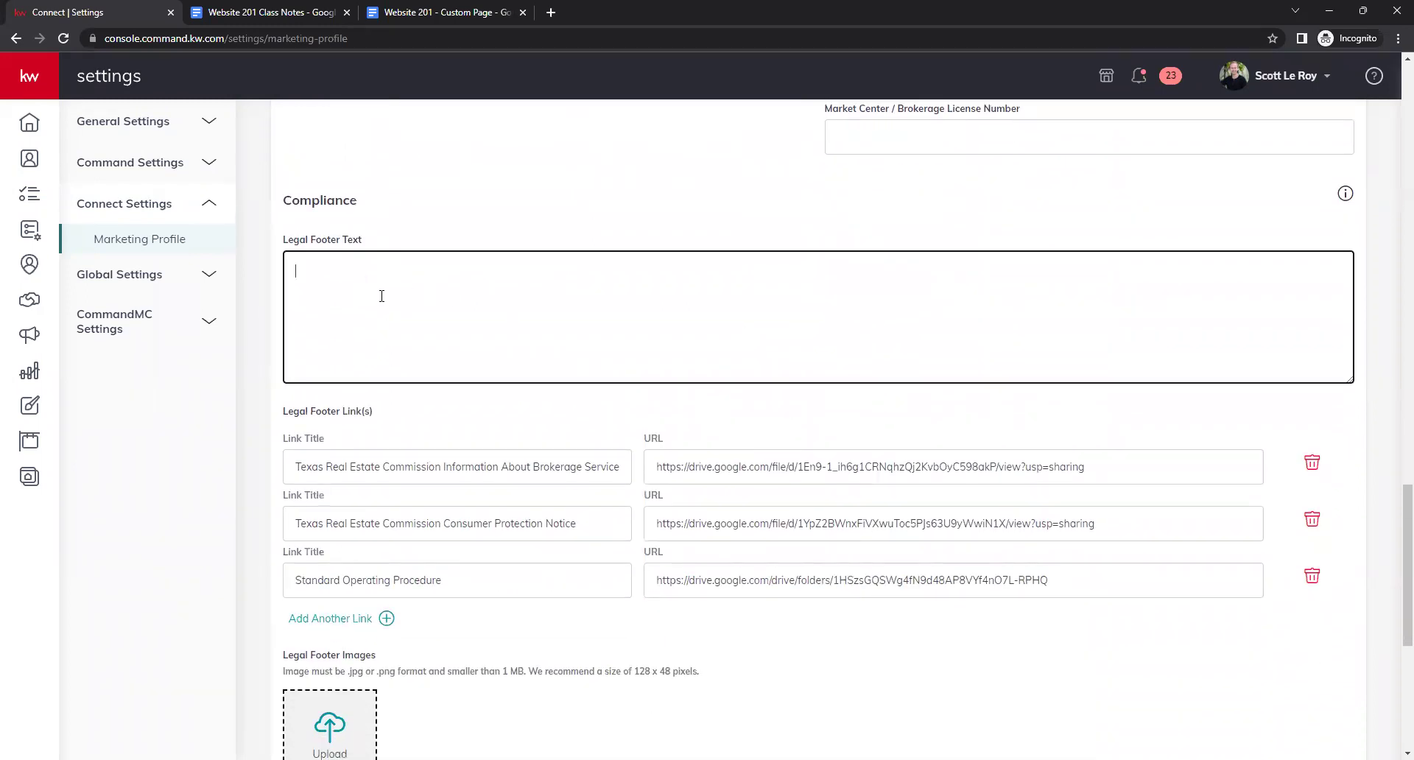
click(639, 404)
scroll(644, 430, up, 1)
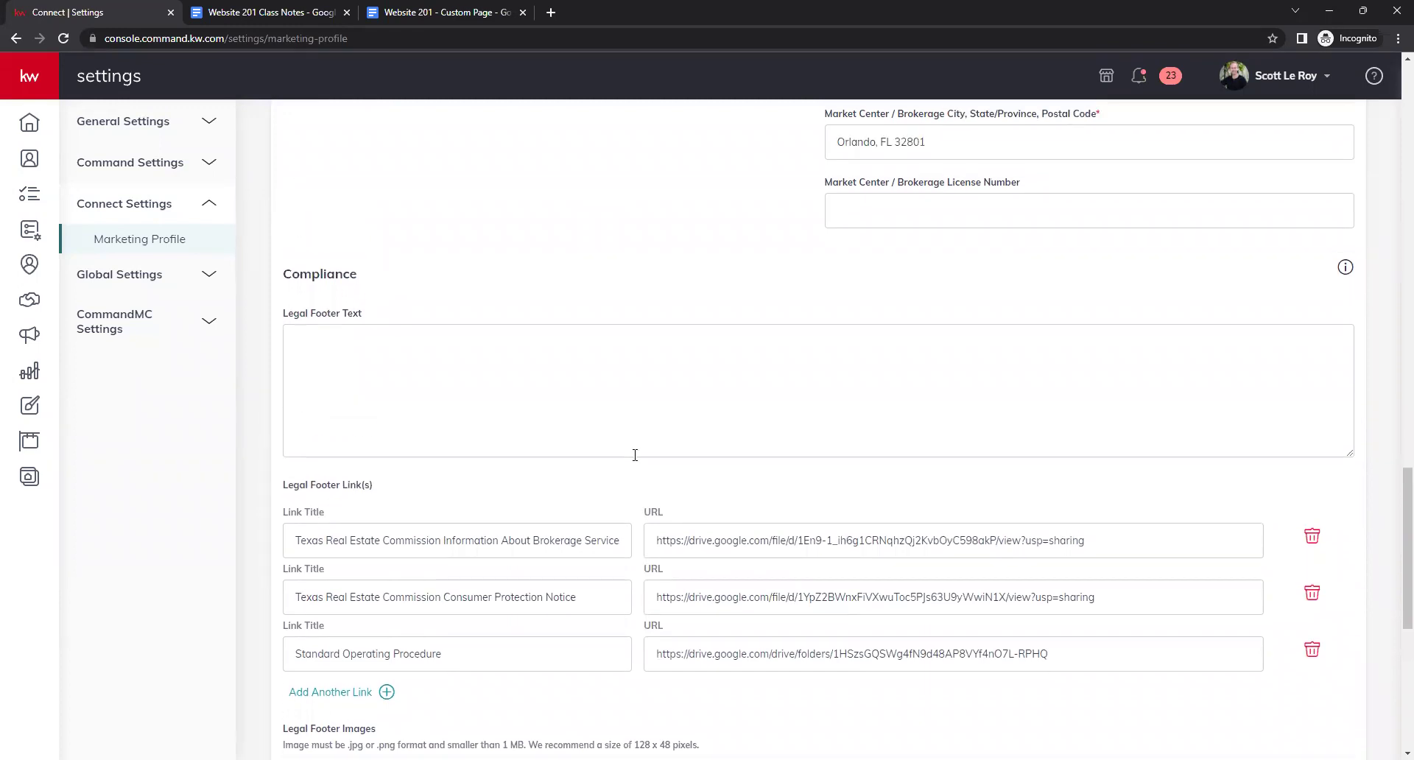
click(721, 372)
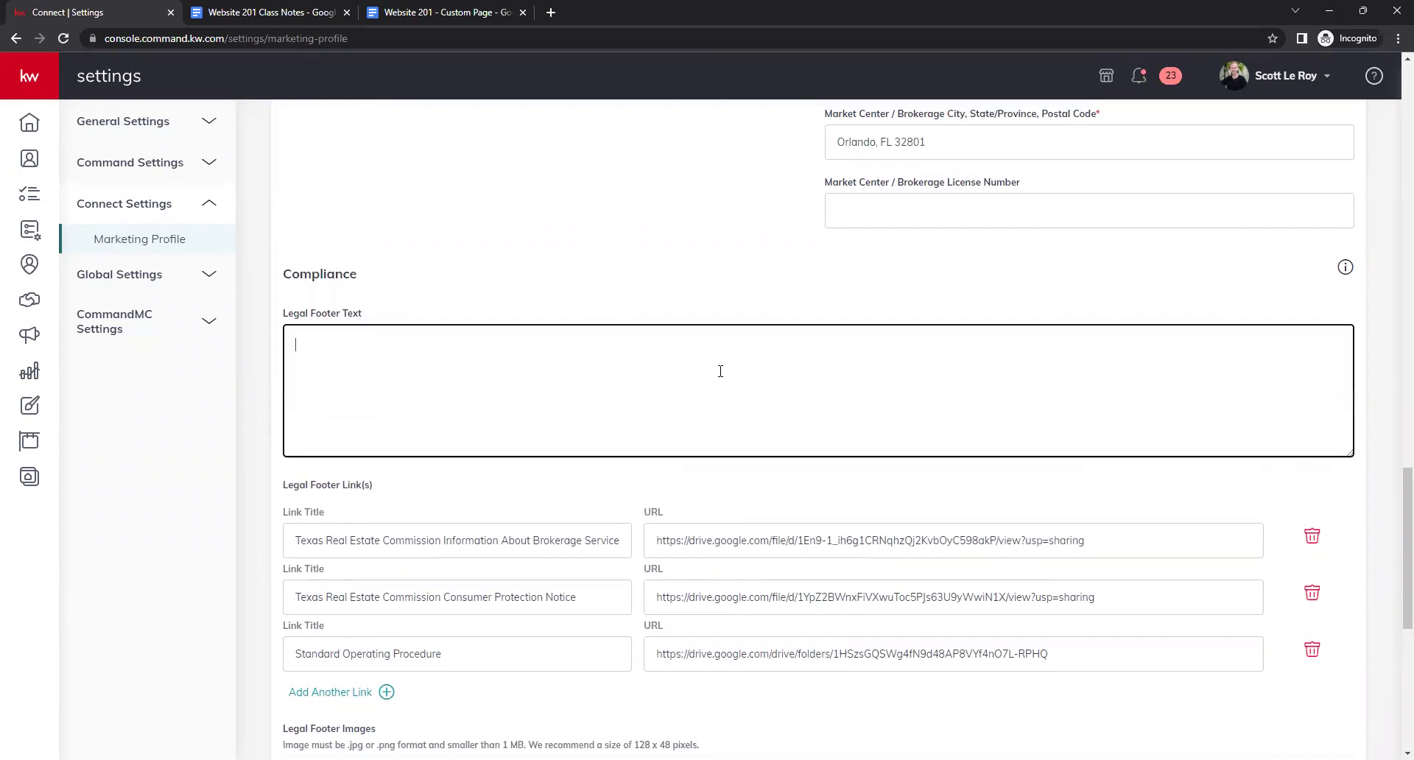
click(602, 258)
click(616, 352)
scroll(645, 471, down, 1)
scroll(646, 471, up, 1)
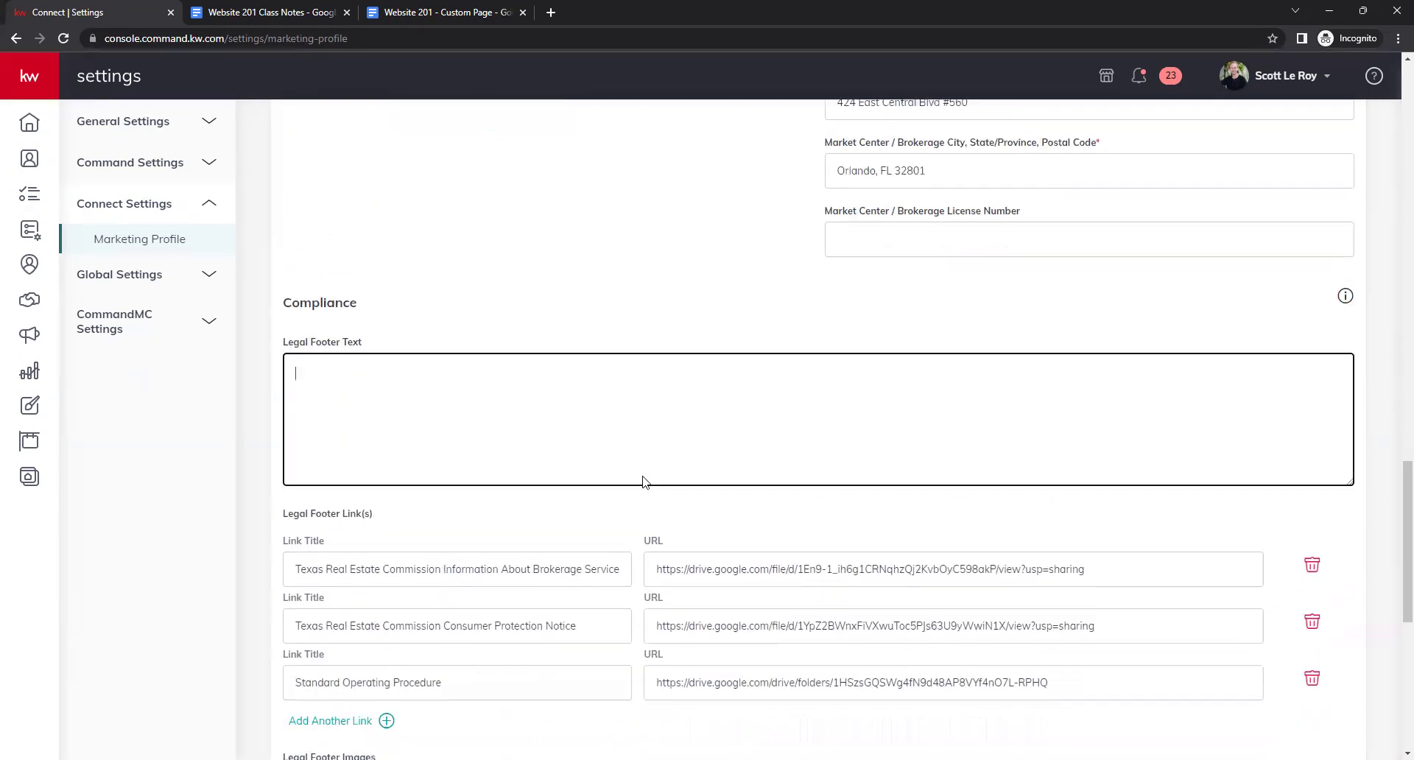
scroll(643, 475, down, 2)
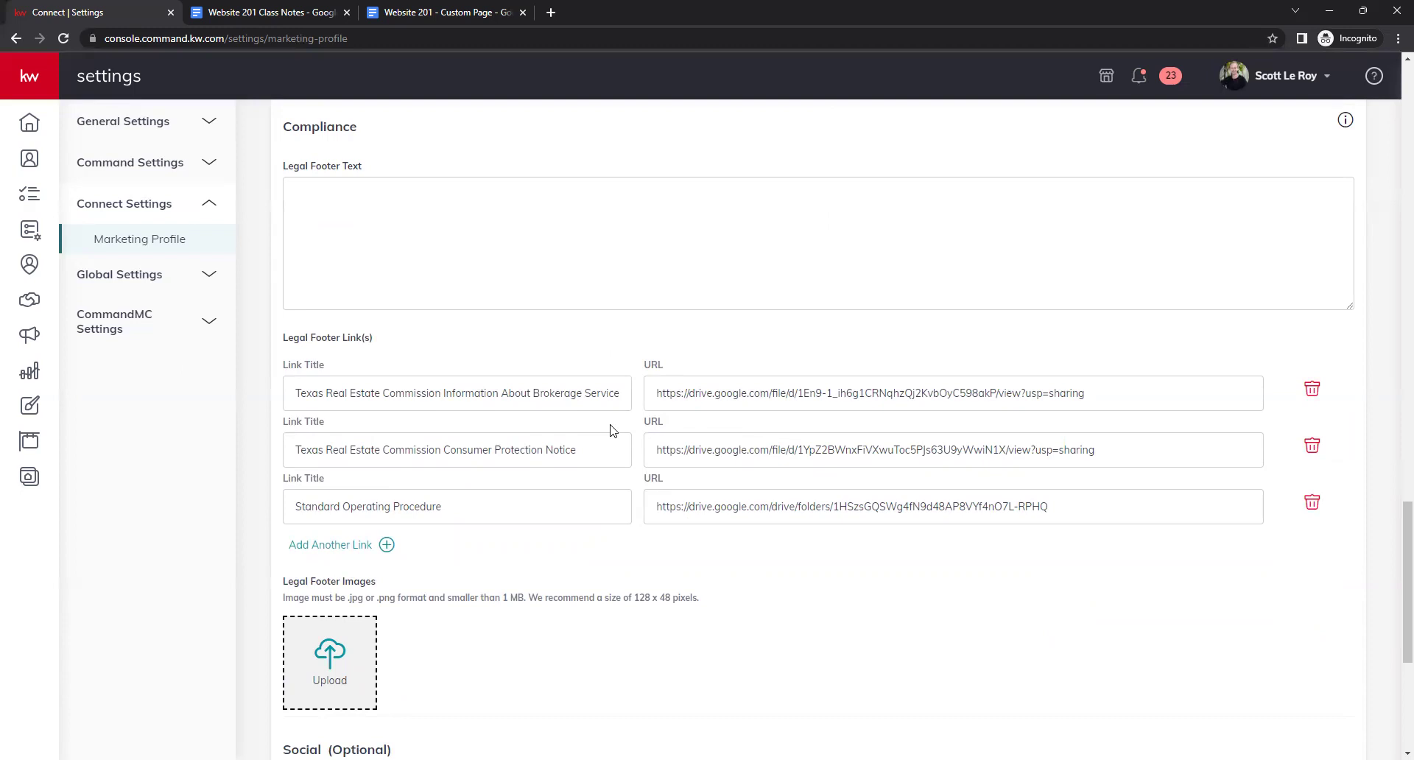
scroll(623, 463, down, 1)
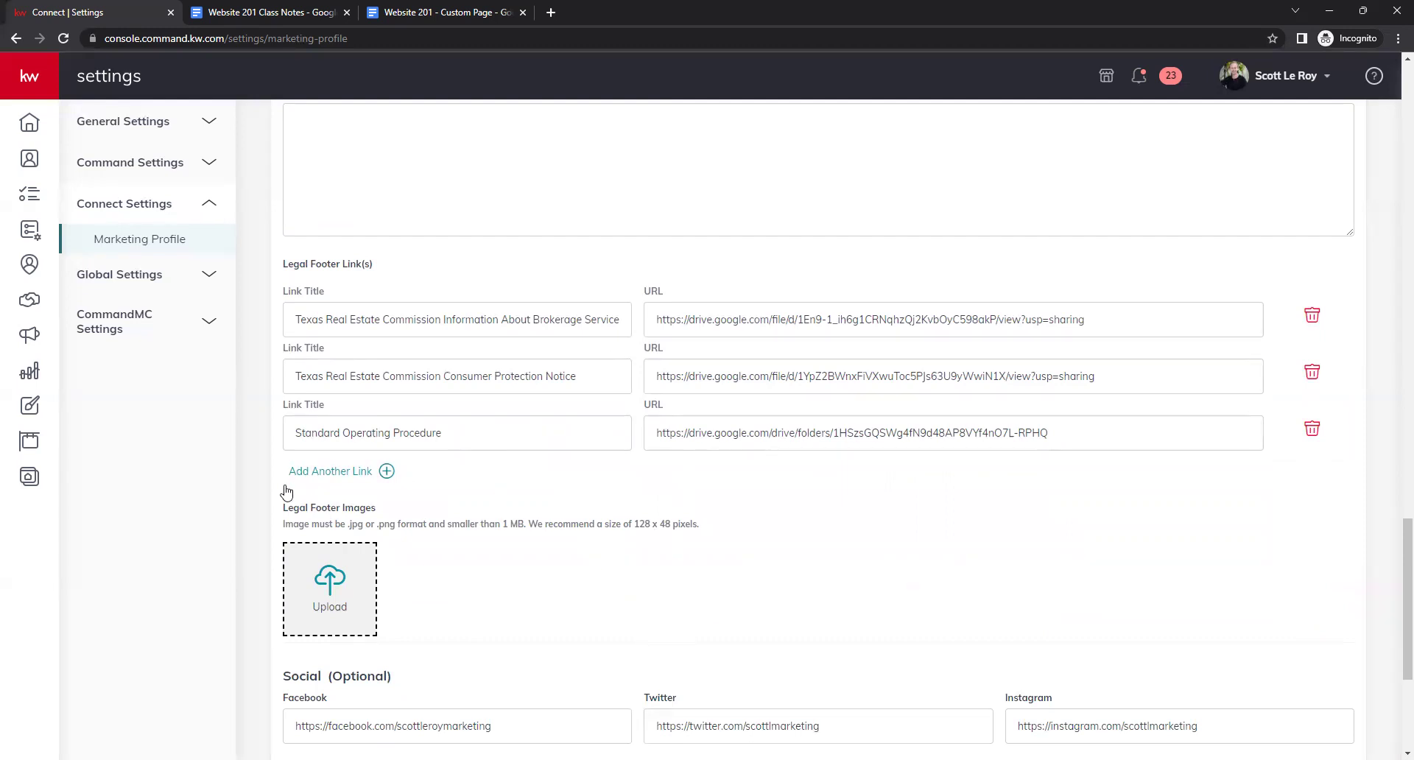
click(350, 473)
click(319, 489)
click(728, 480)
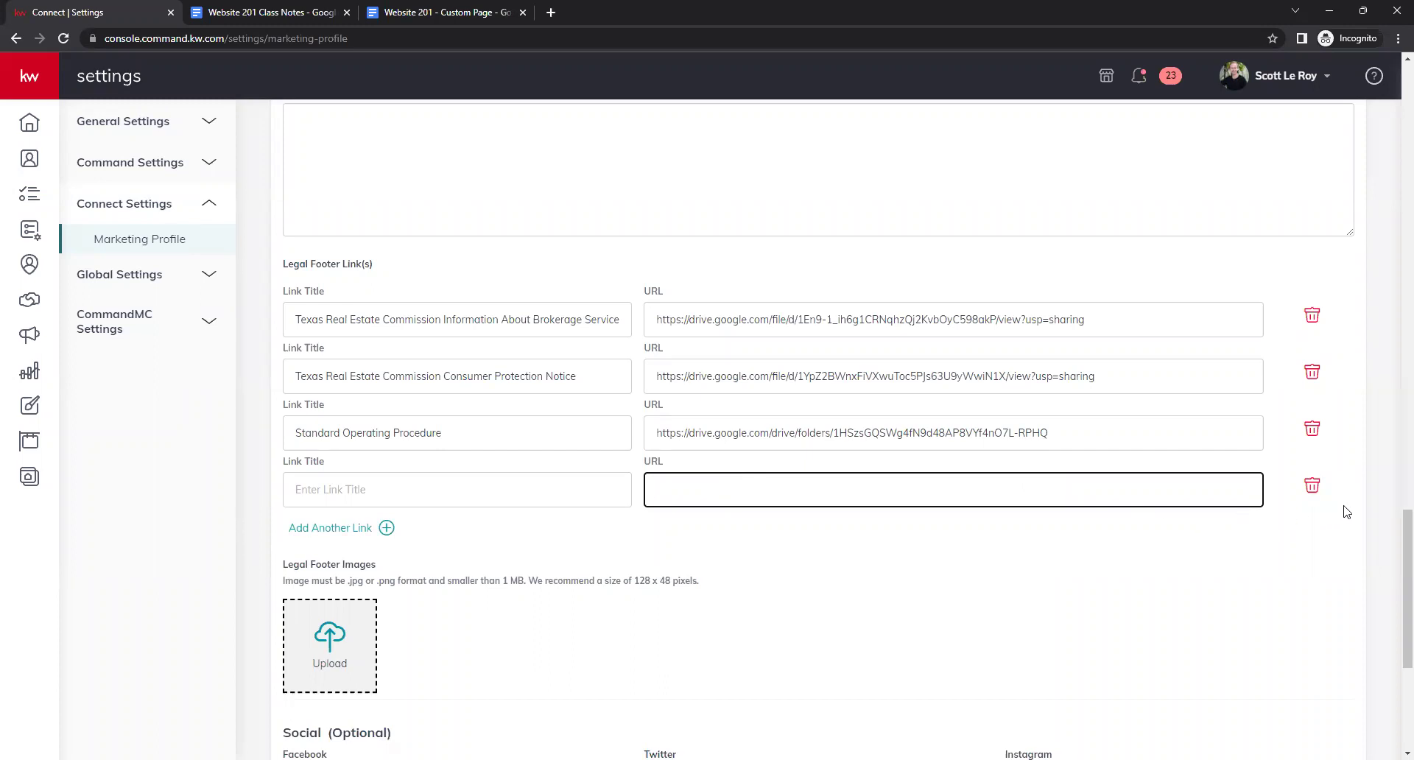
click(1311, 487)
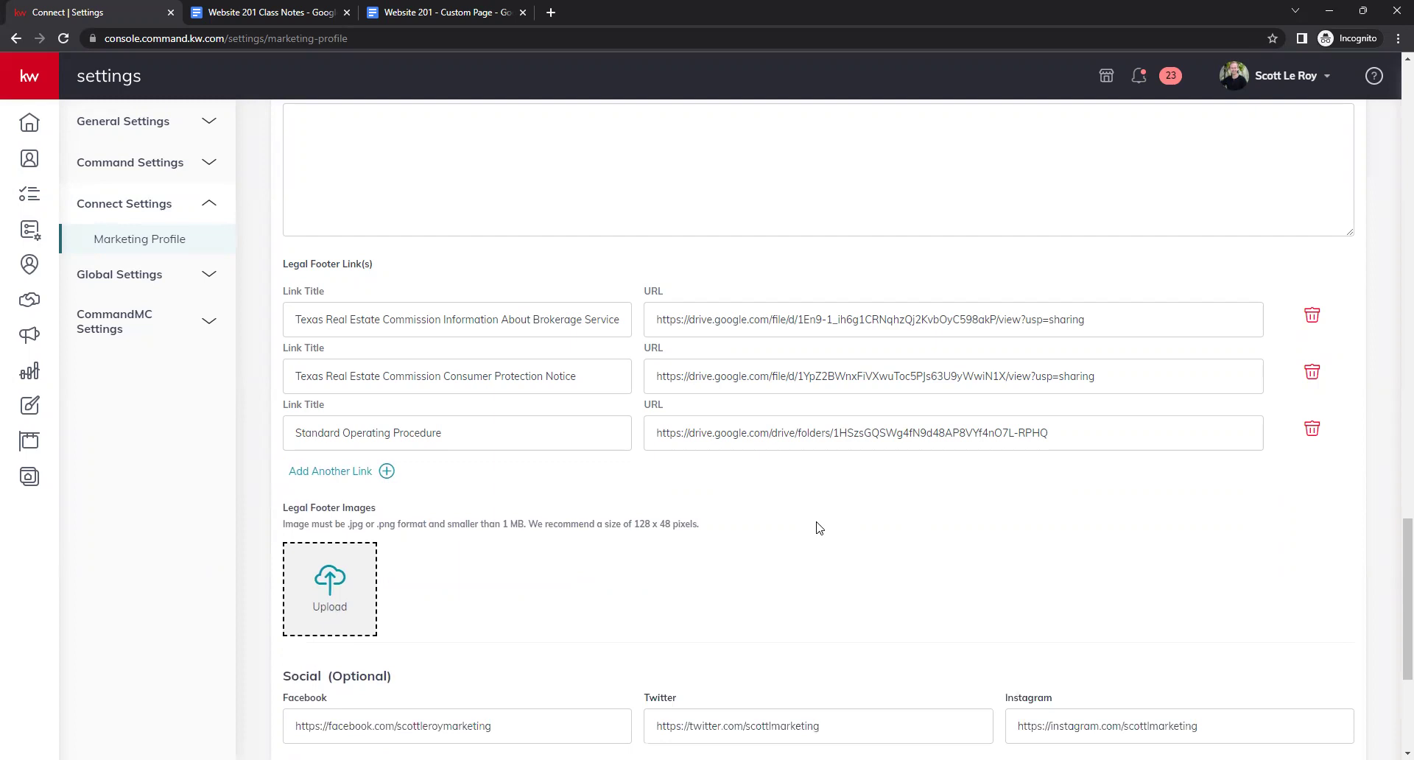
scroll(825, 534, down, 2)
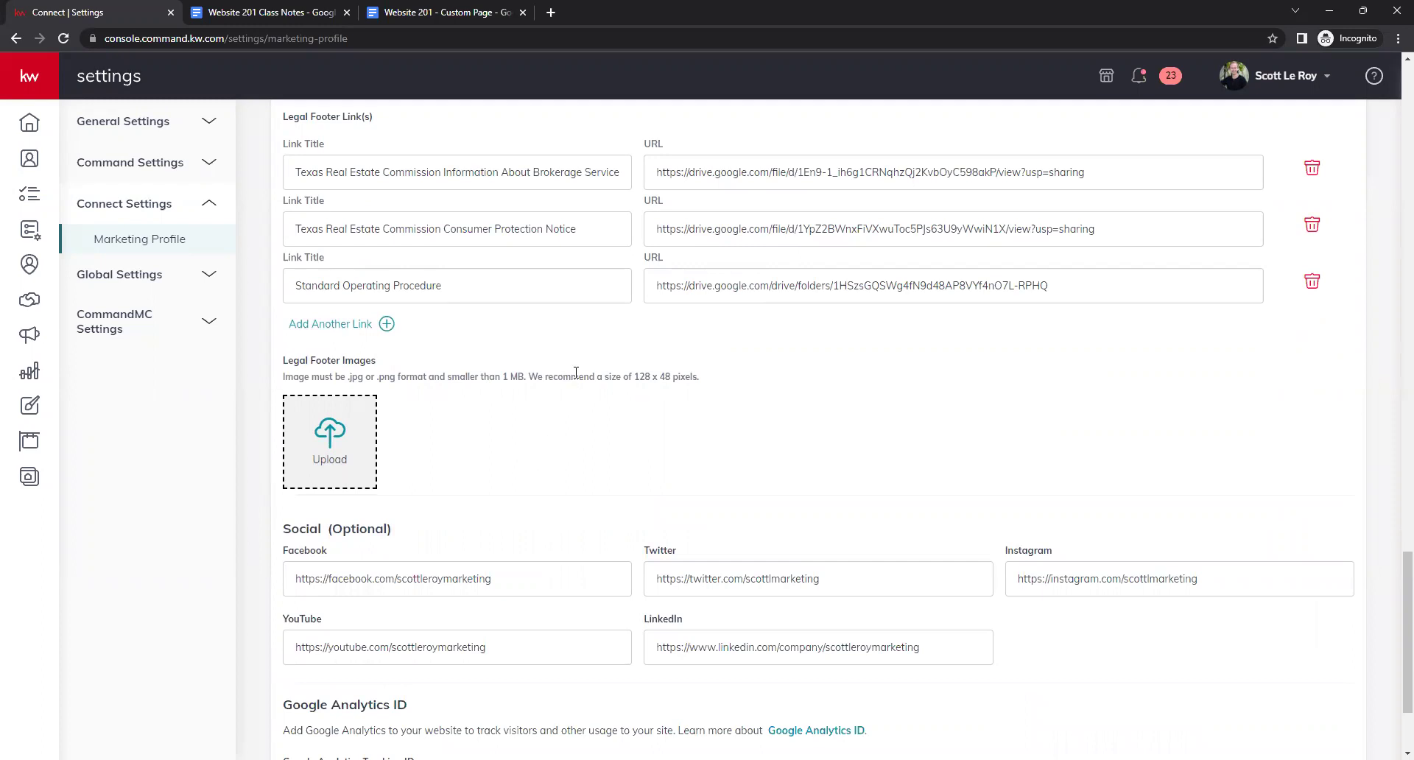
drag(625, 377, 665, 377)
right_click(681, 386)
click(639, 410)
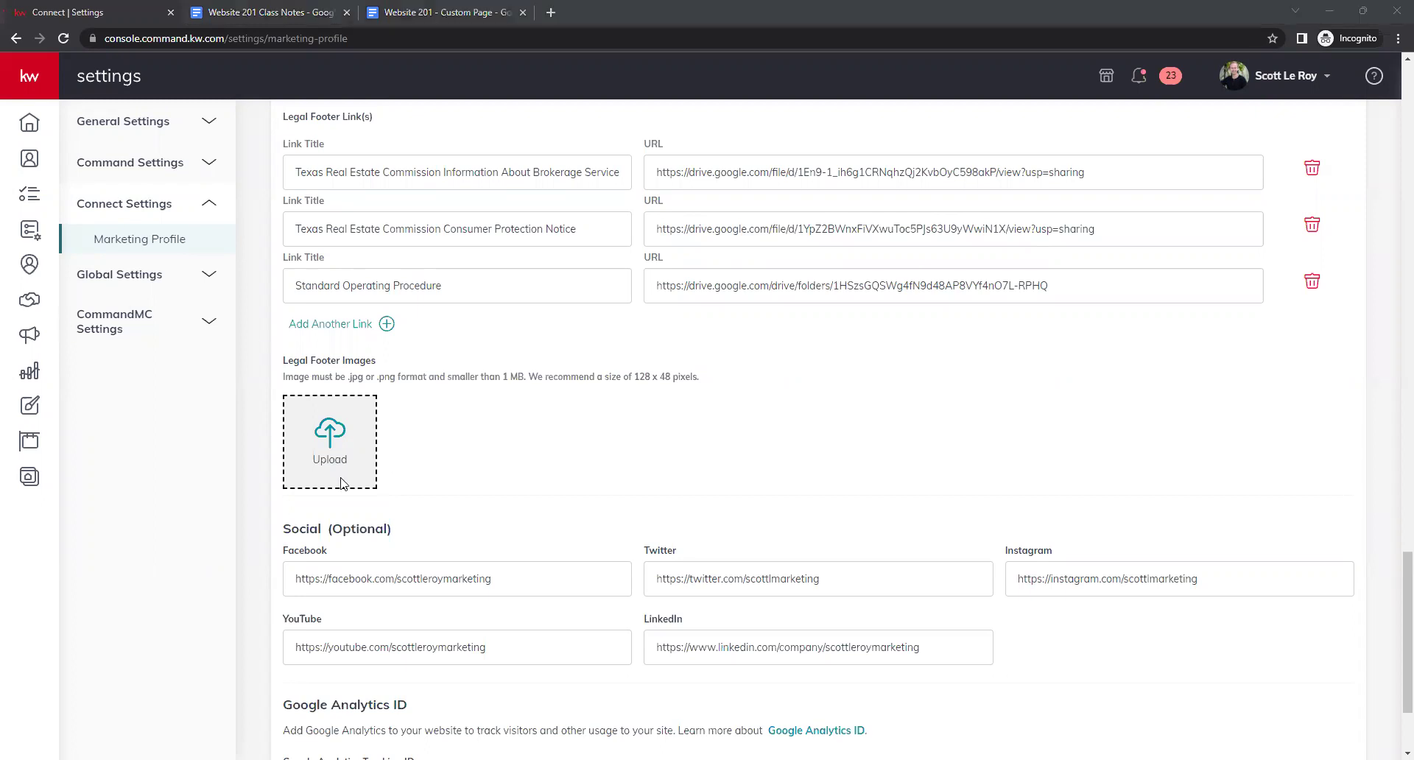
scroll(636, 439, down, 1)
scroll(636, 439, down, 2)
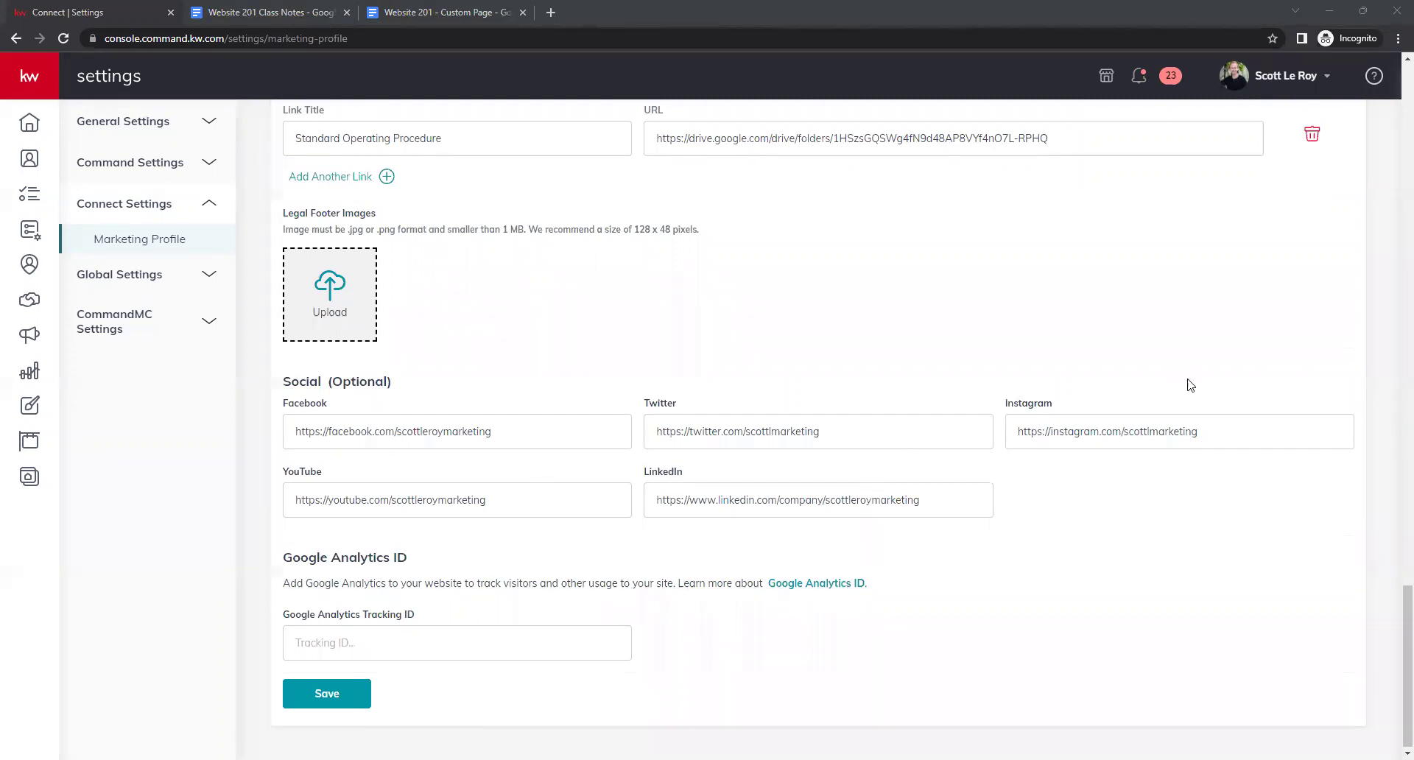
click(473, 501)
click(880, 501)
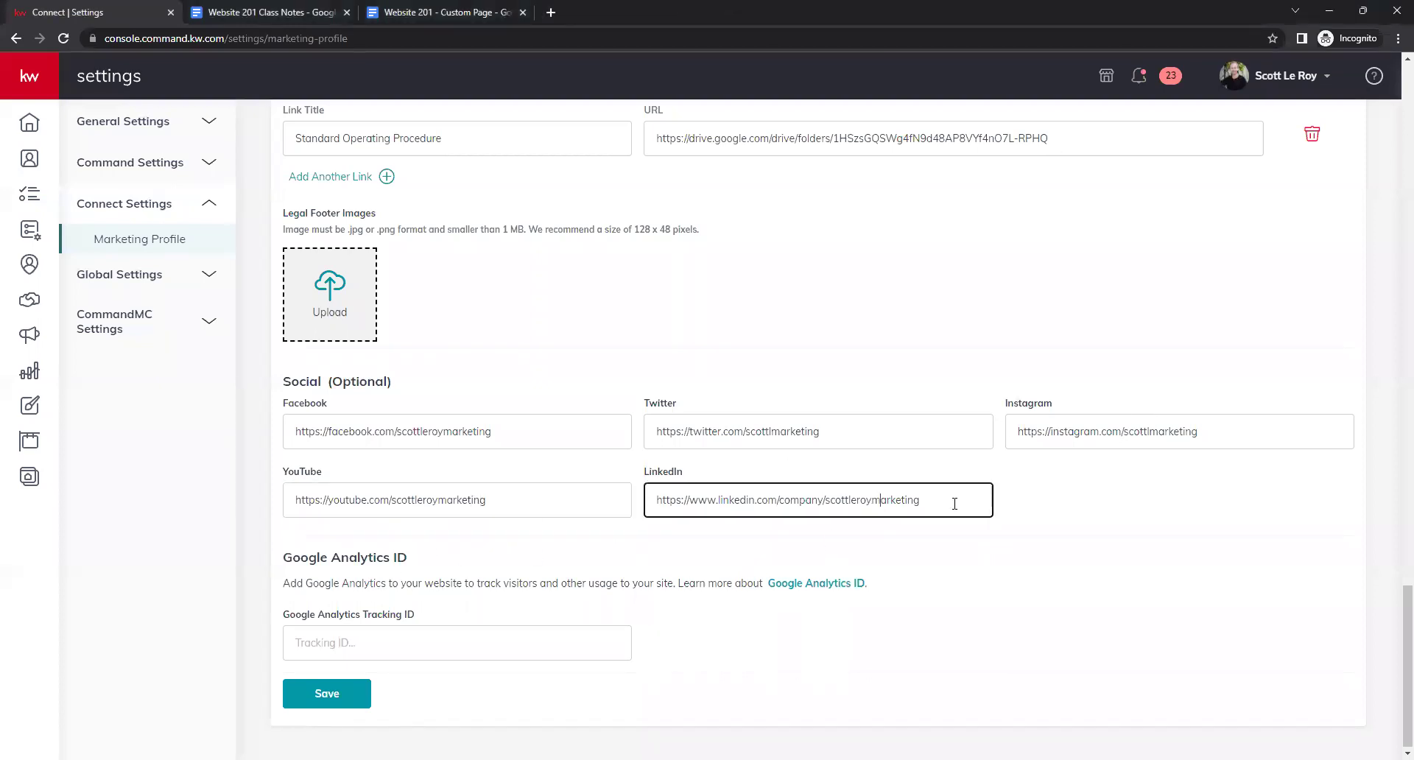
click(959, 566)
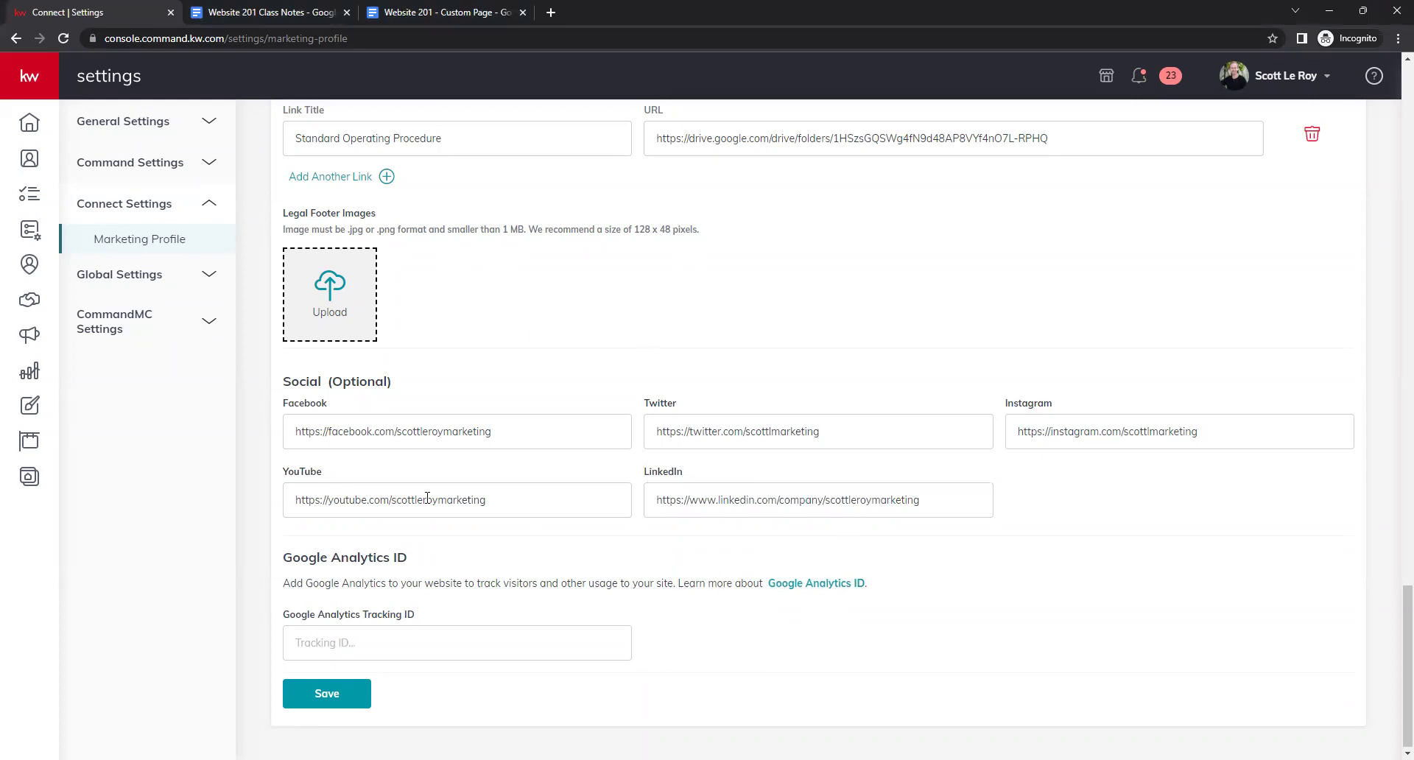
drag(318, 388, 411, 385)
click(445, 395)
click(968, 619)
scroll(957, 626, down, 1)
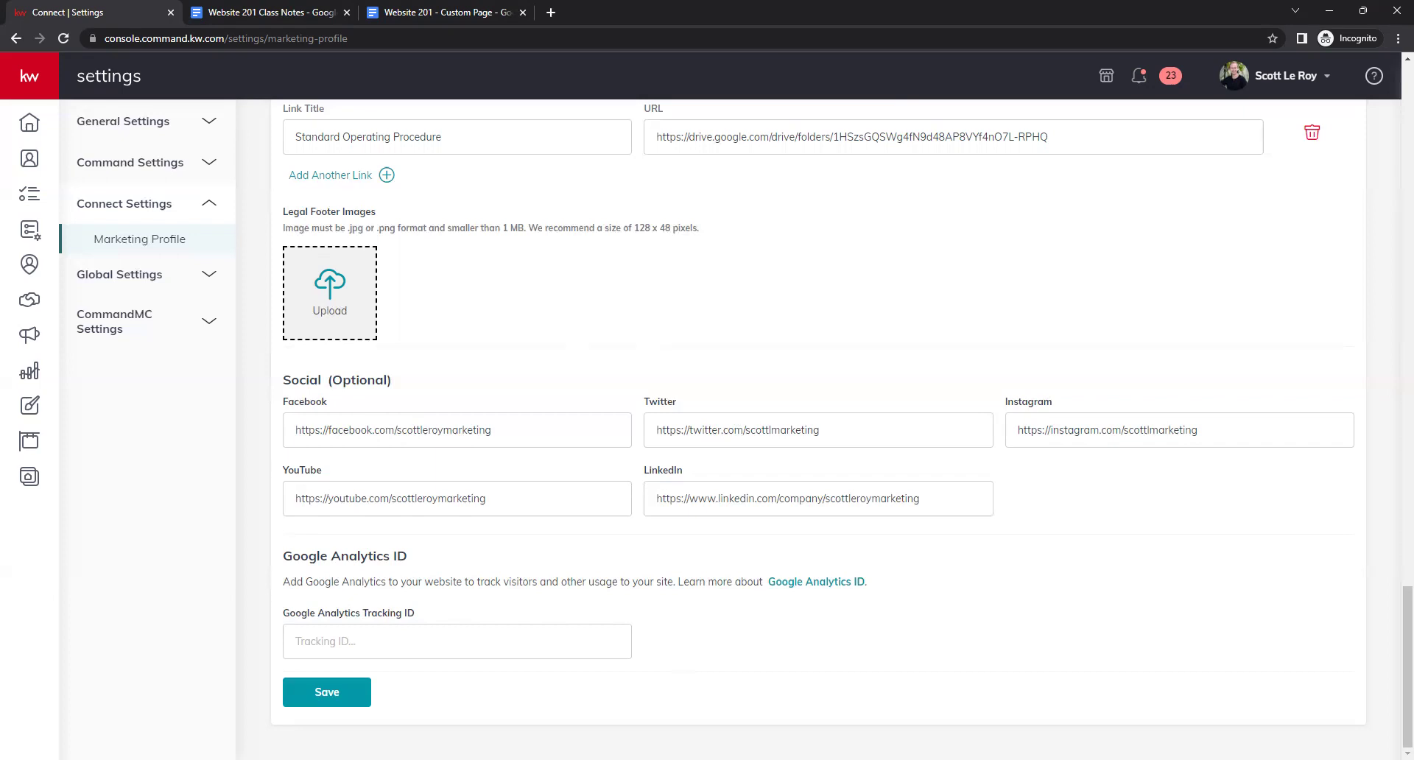
Save the Marketing Profile, dismiss the success message, and expand the left navigation.
click(324, 693)
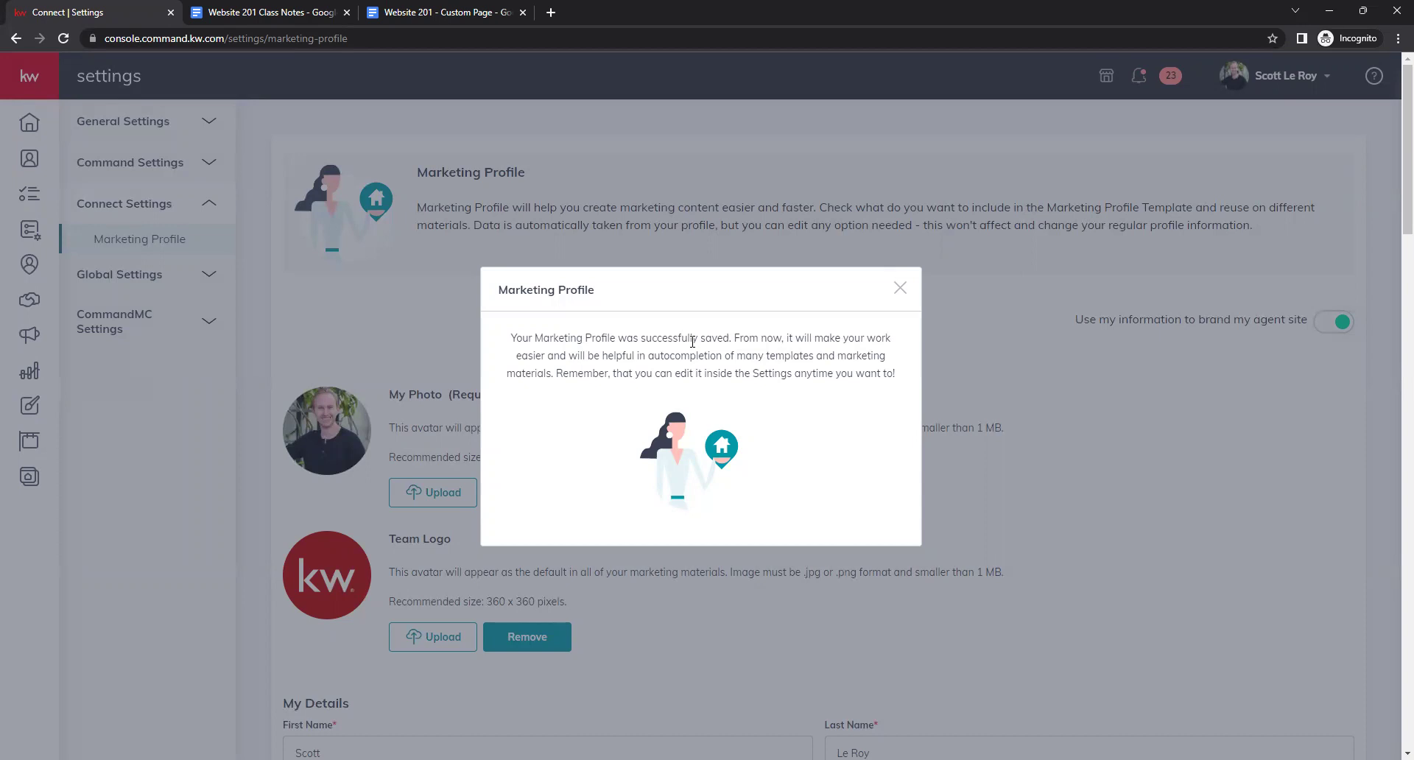
click(1030, 342)
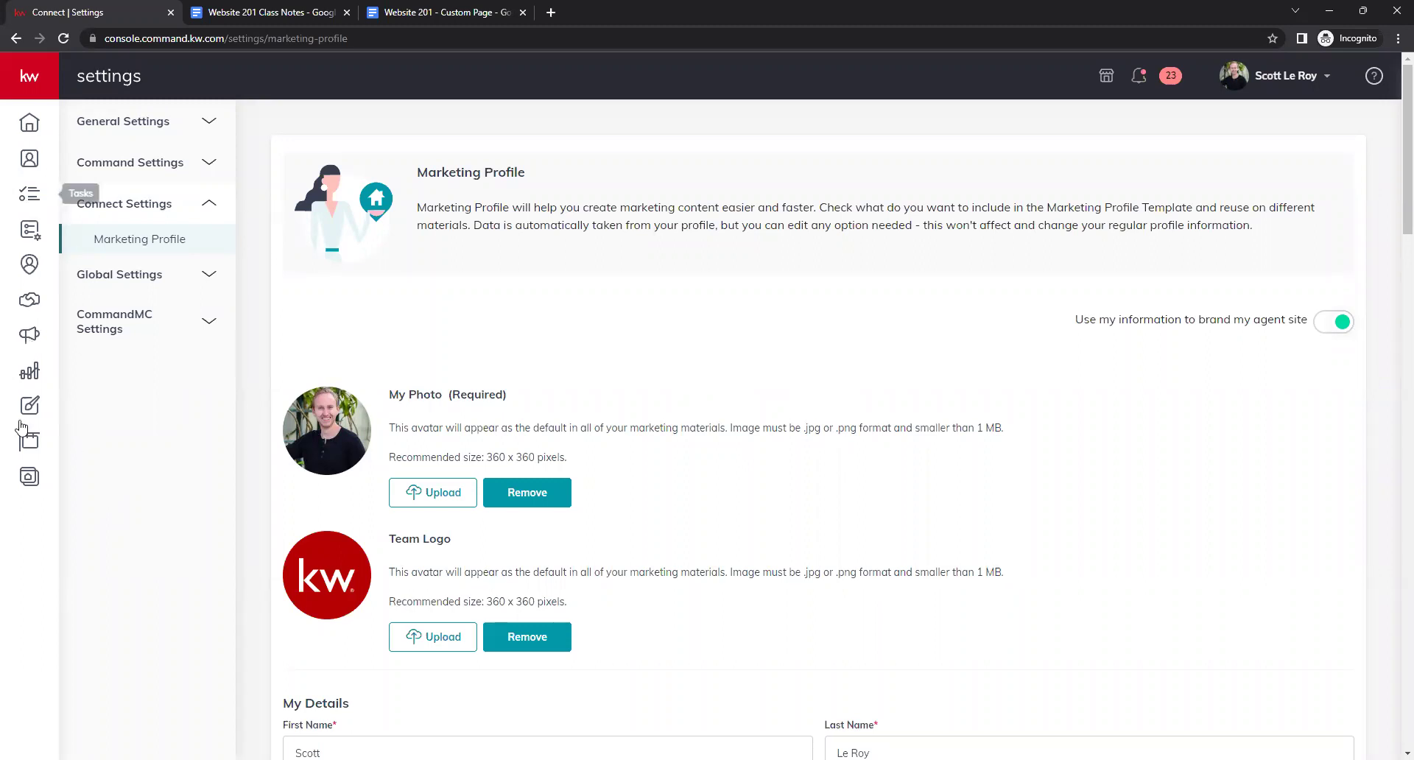
click(24, 86)
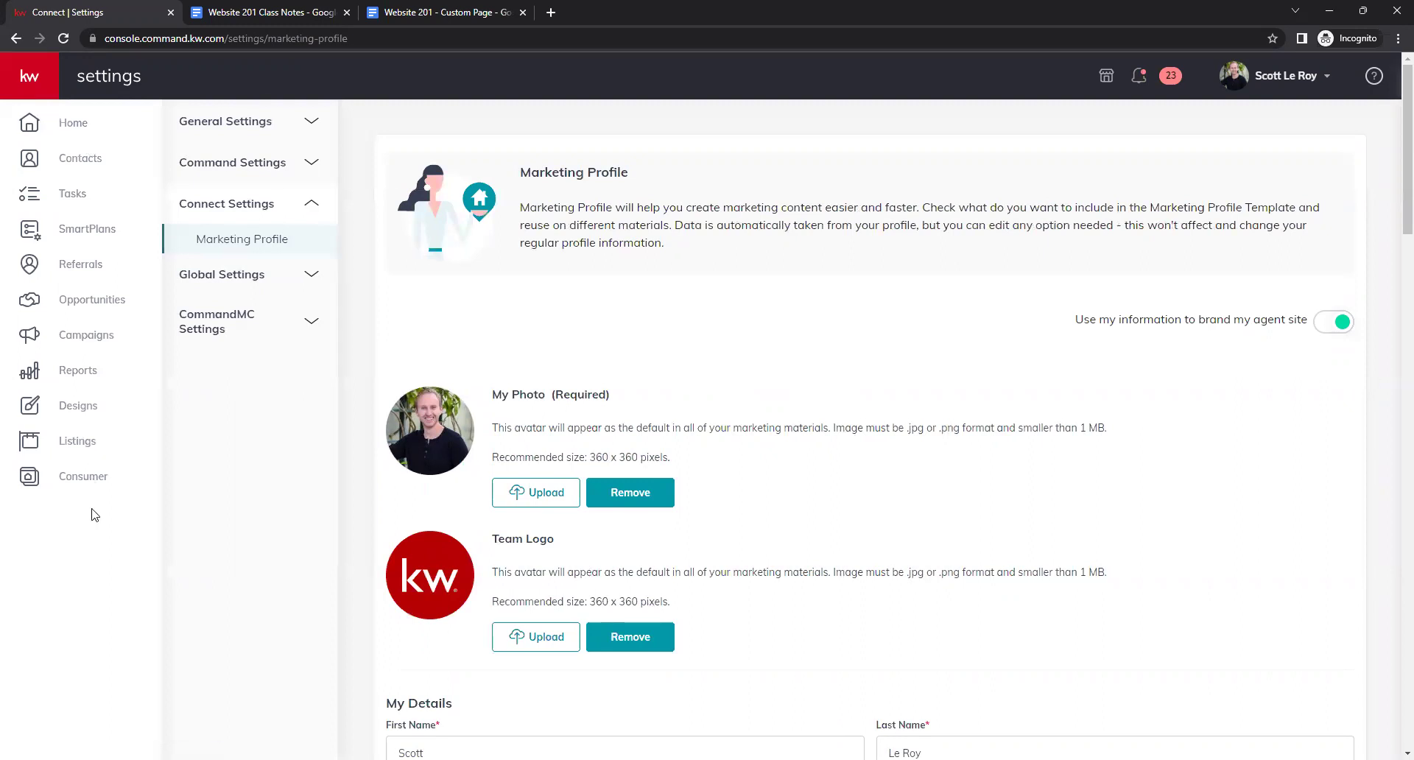
Go to Consumer's Agent Site Pages and start Create New Page.
click(66, 485)
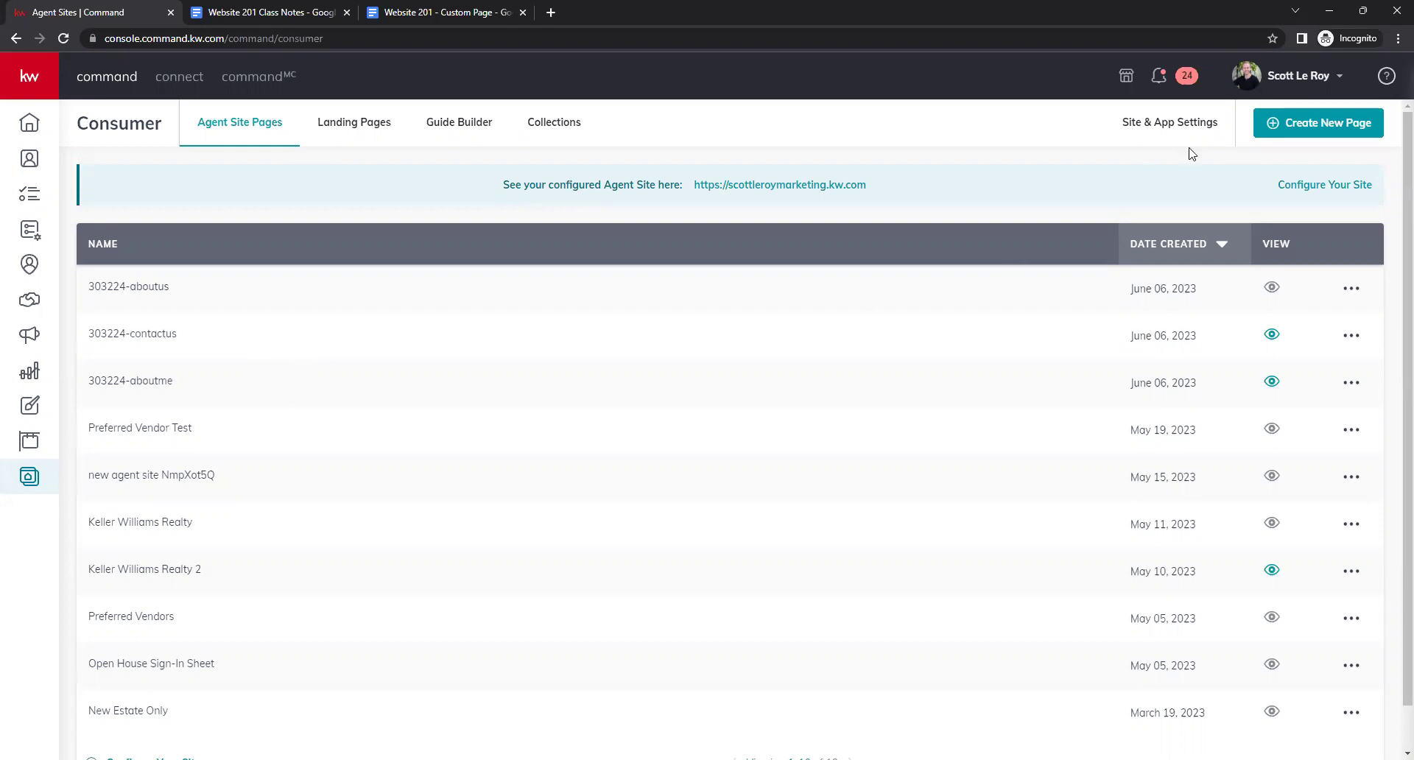
click(1294, 135)
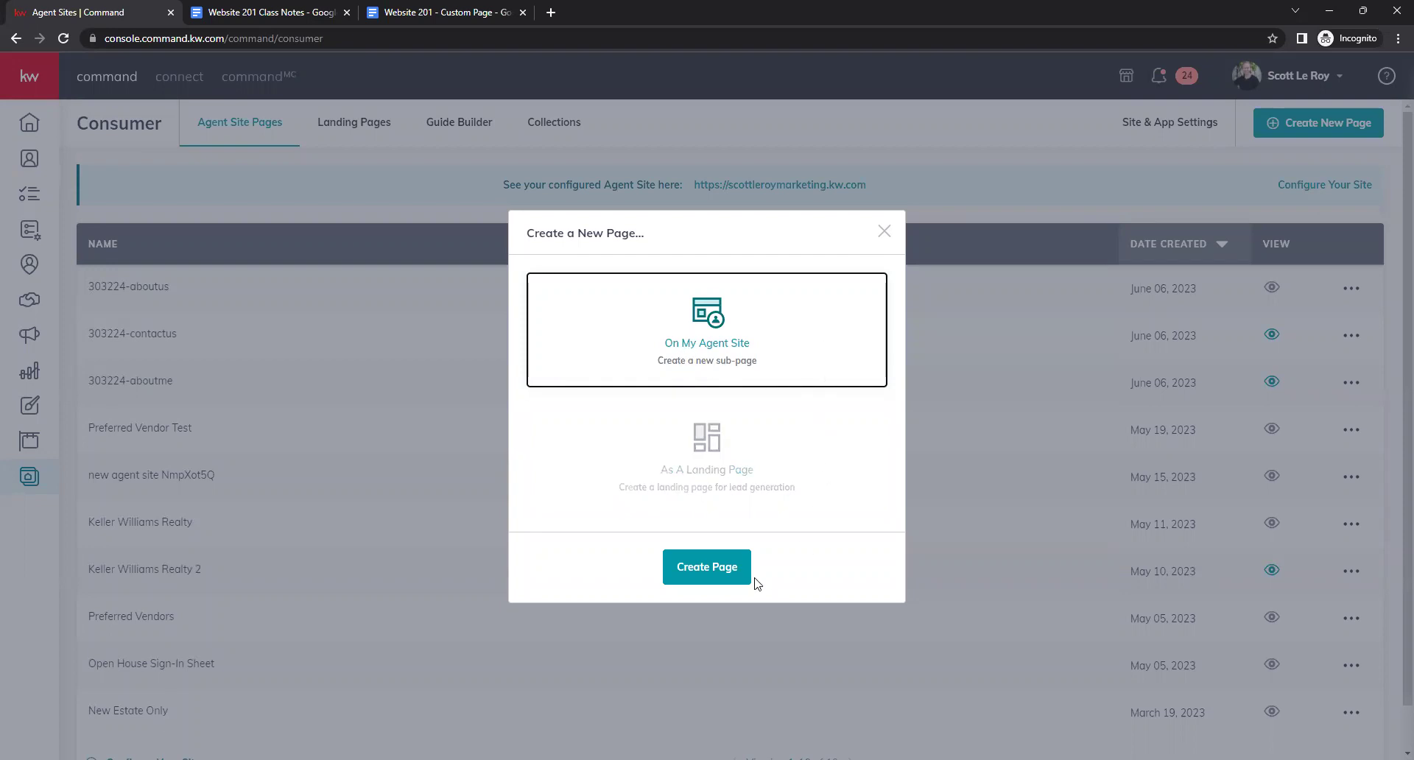
Create the page with the On My Agent Site page type.
click(694, 571)
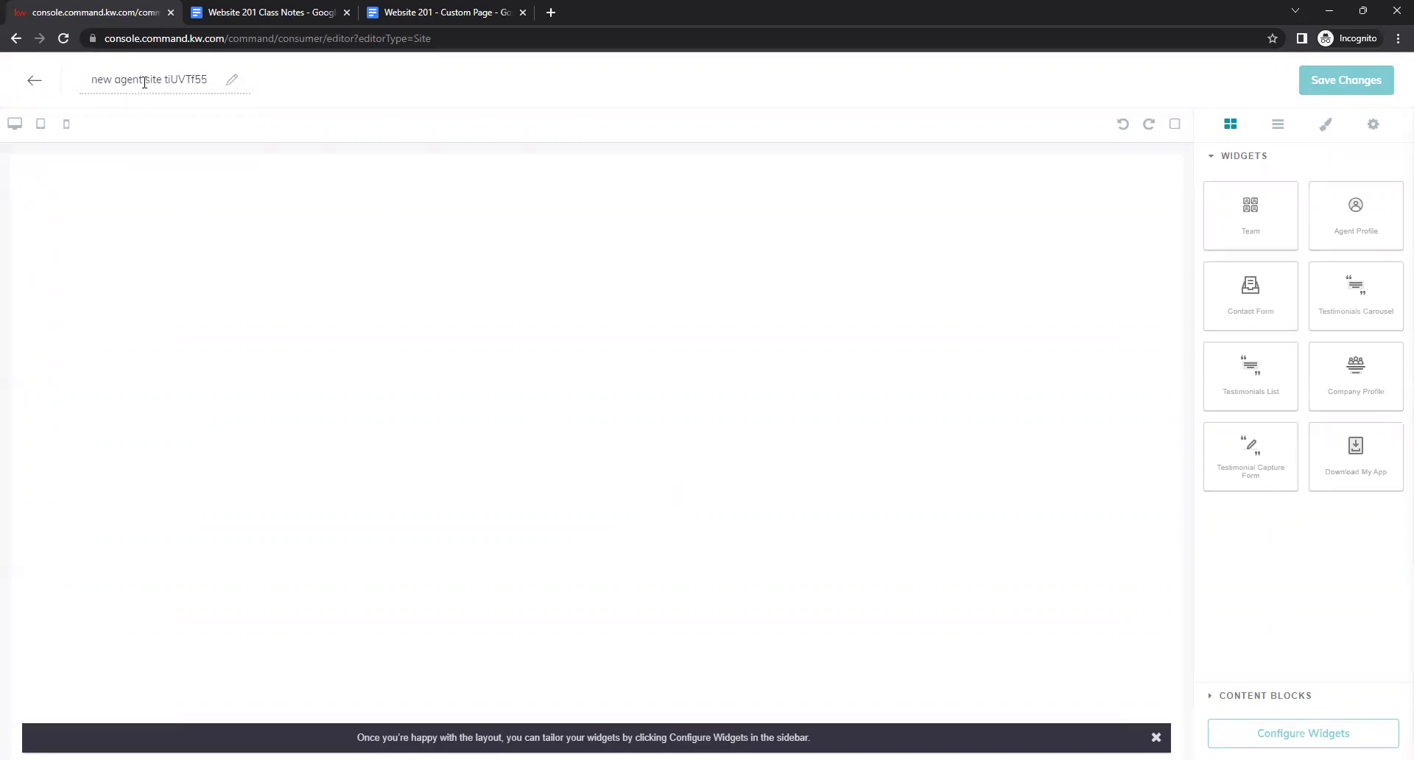
Select the default page name 'new agent site tiUVTf55' in the editor.
drag(209, 79, 89, 79)
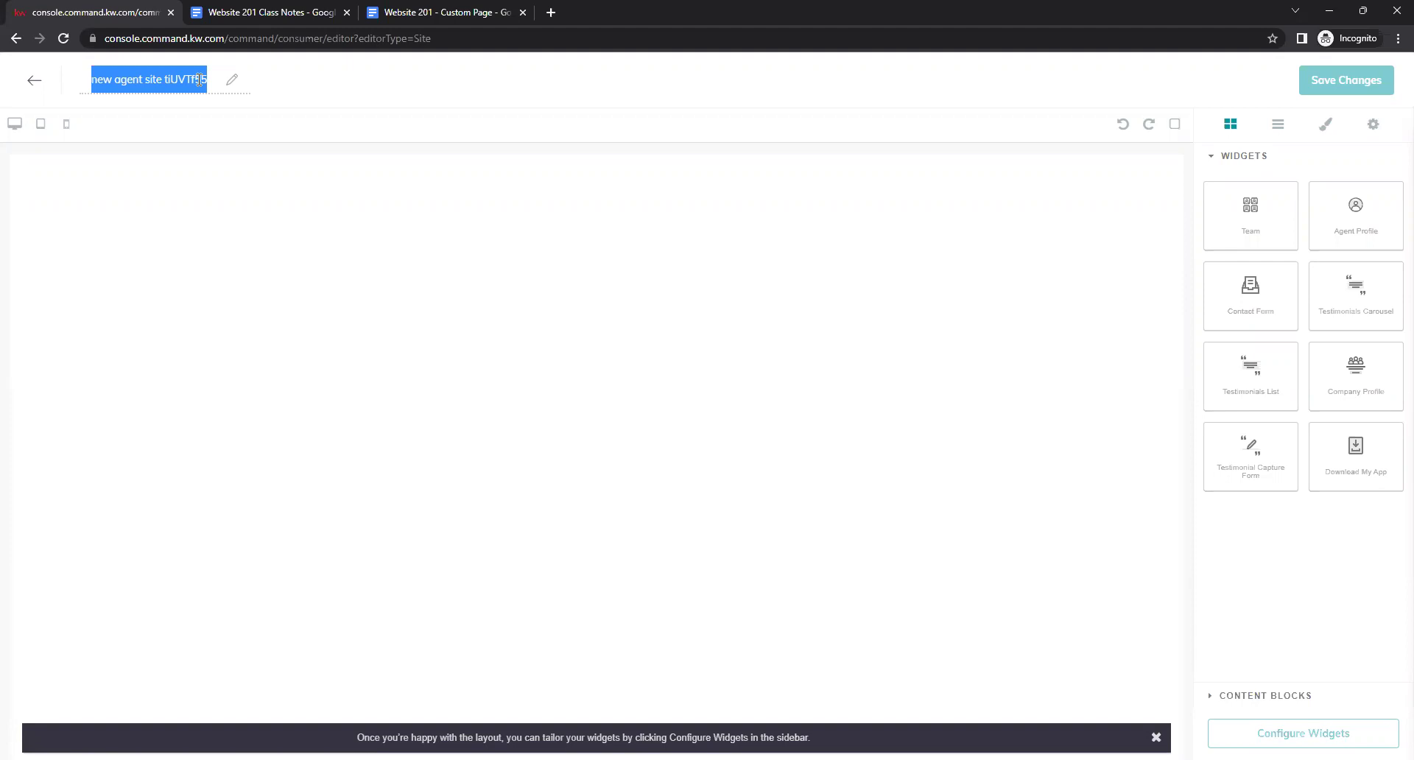
Type 'Download My App' as the new sub-page's title, replacing the selected name.
text(Downlo)
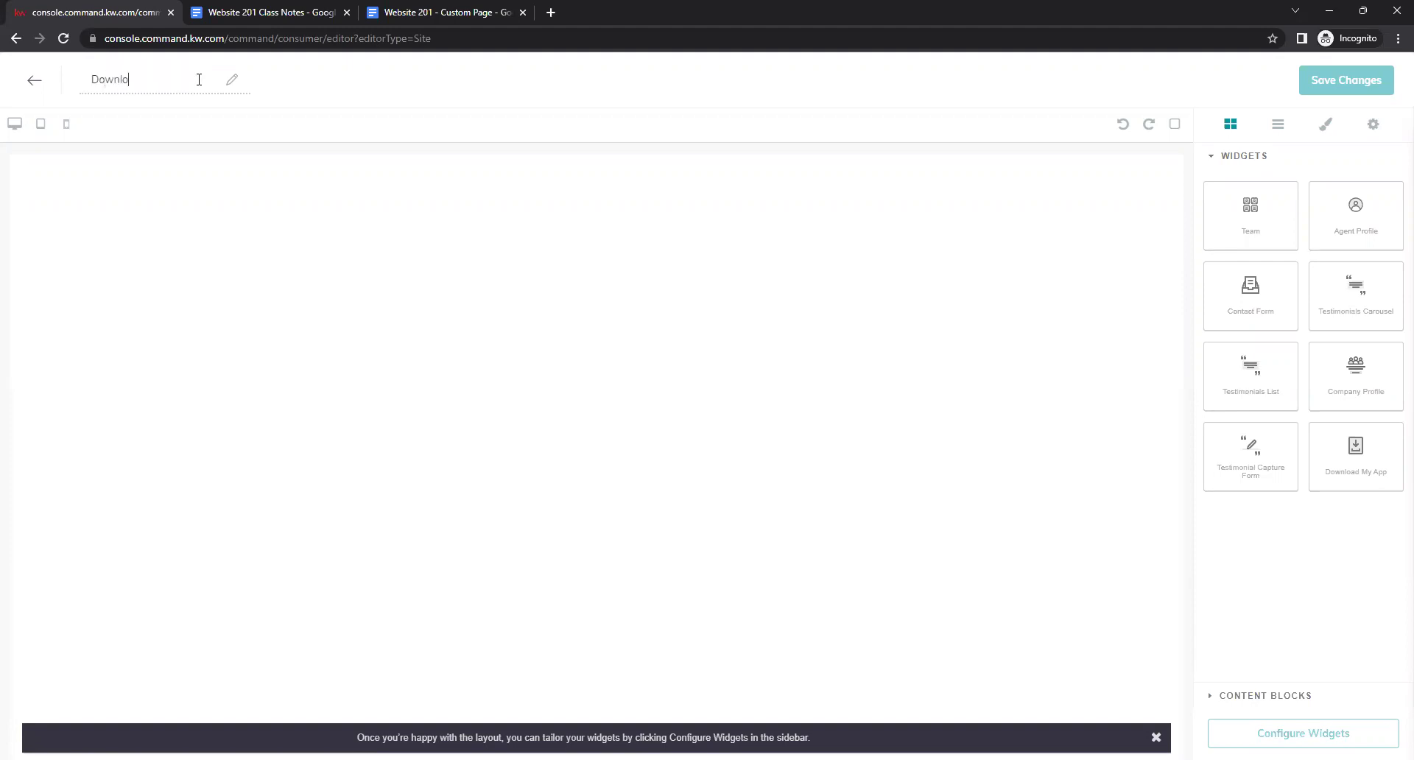
text(ad My App)
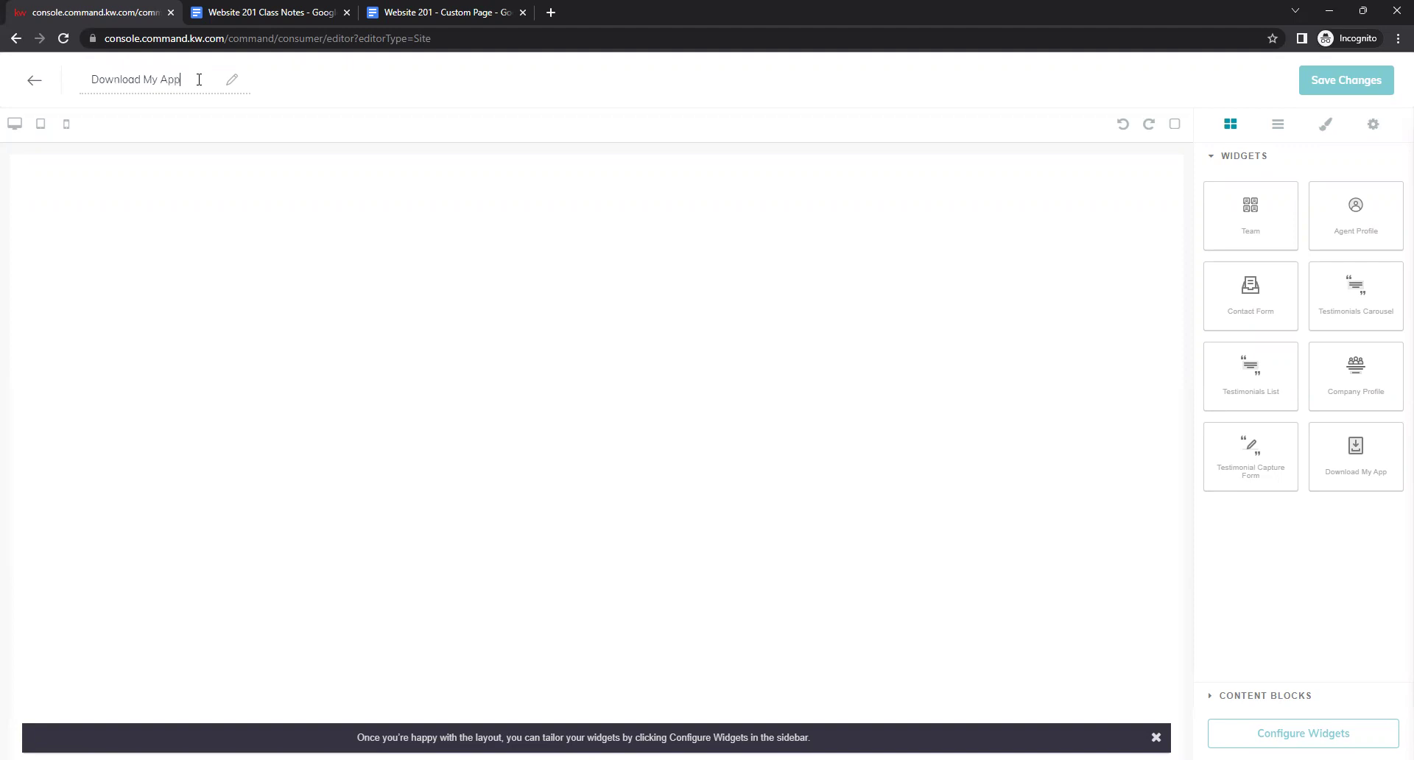
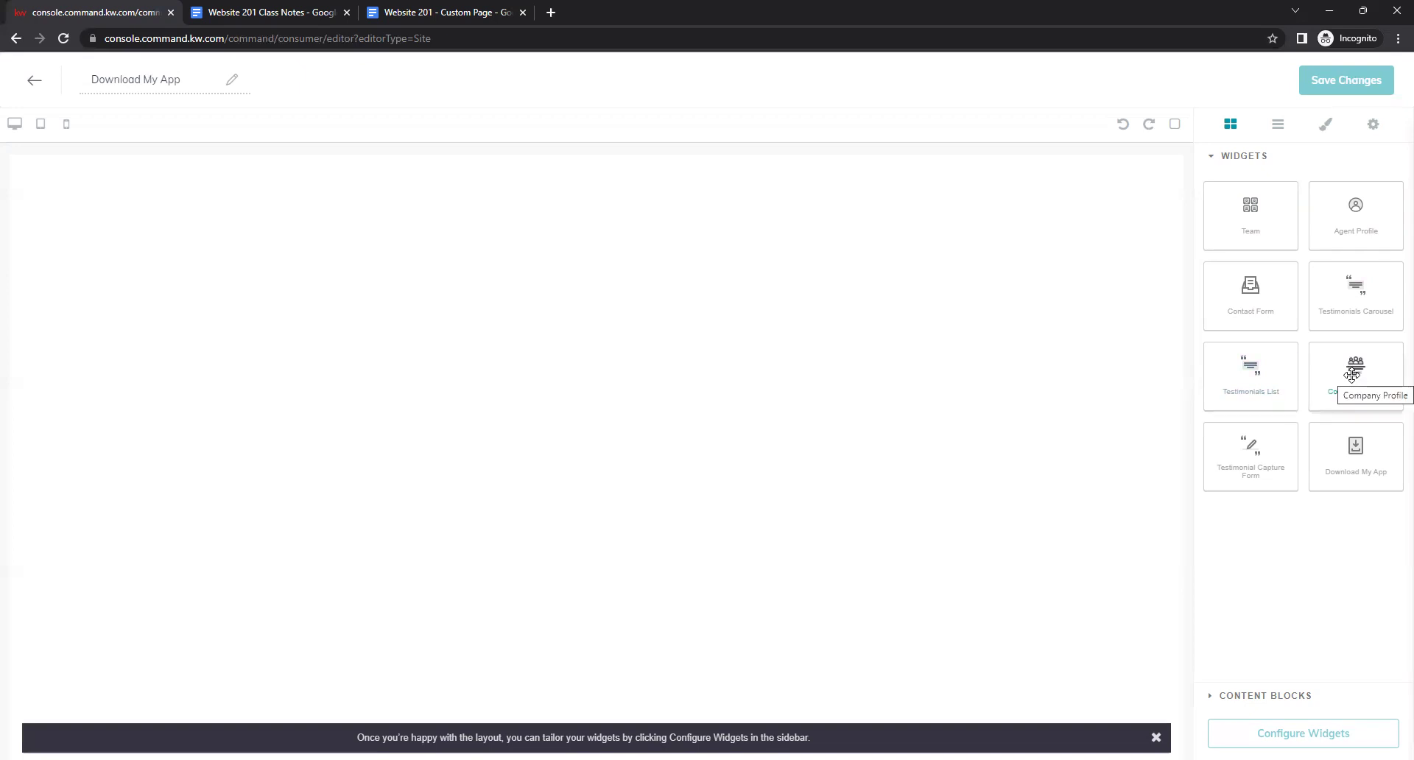
Try the Company Profile and Testimonial Capture Form widgets on the page, then remove both.
drag(1367, 372, 999, 410)
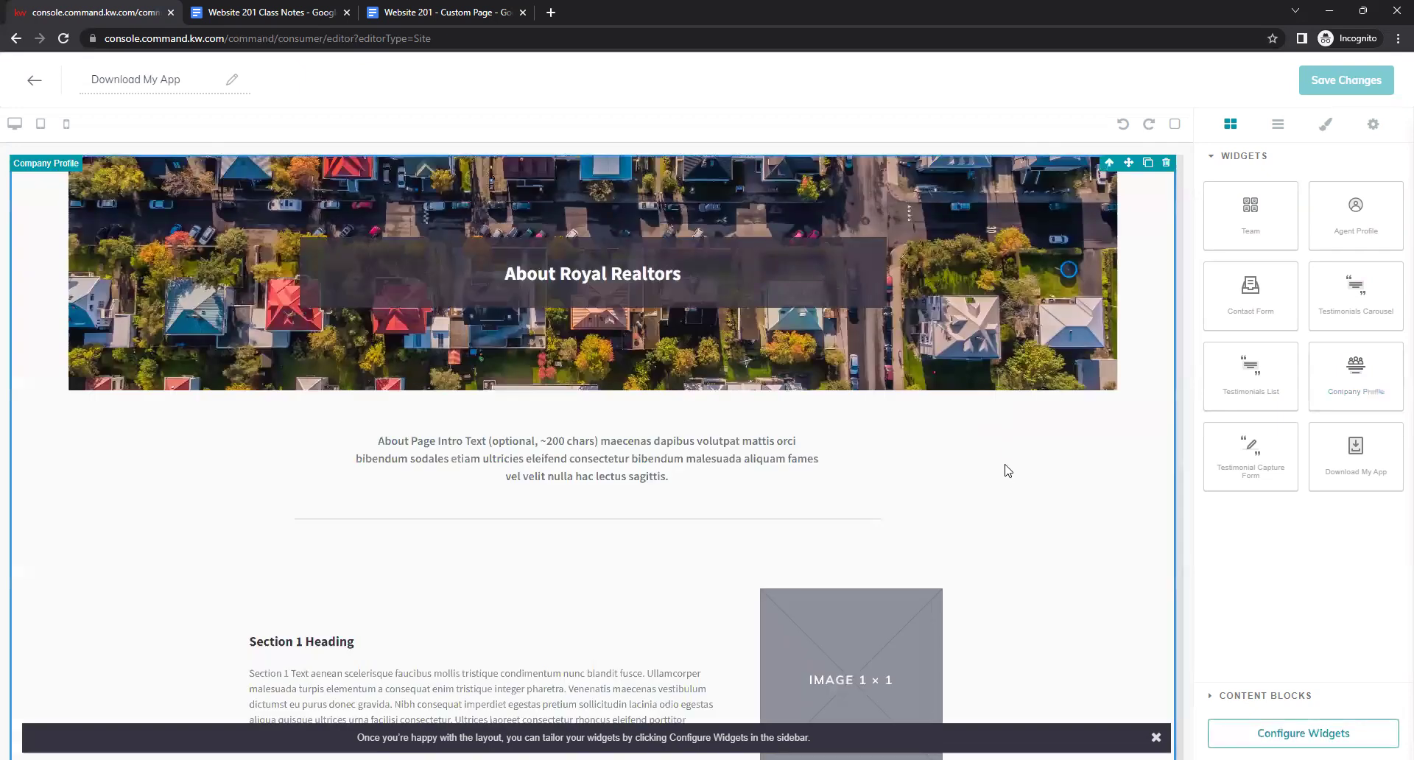
scroll(1010, 473, up, 2)
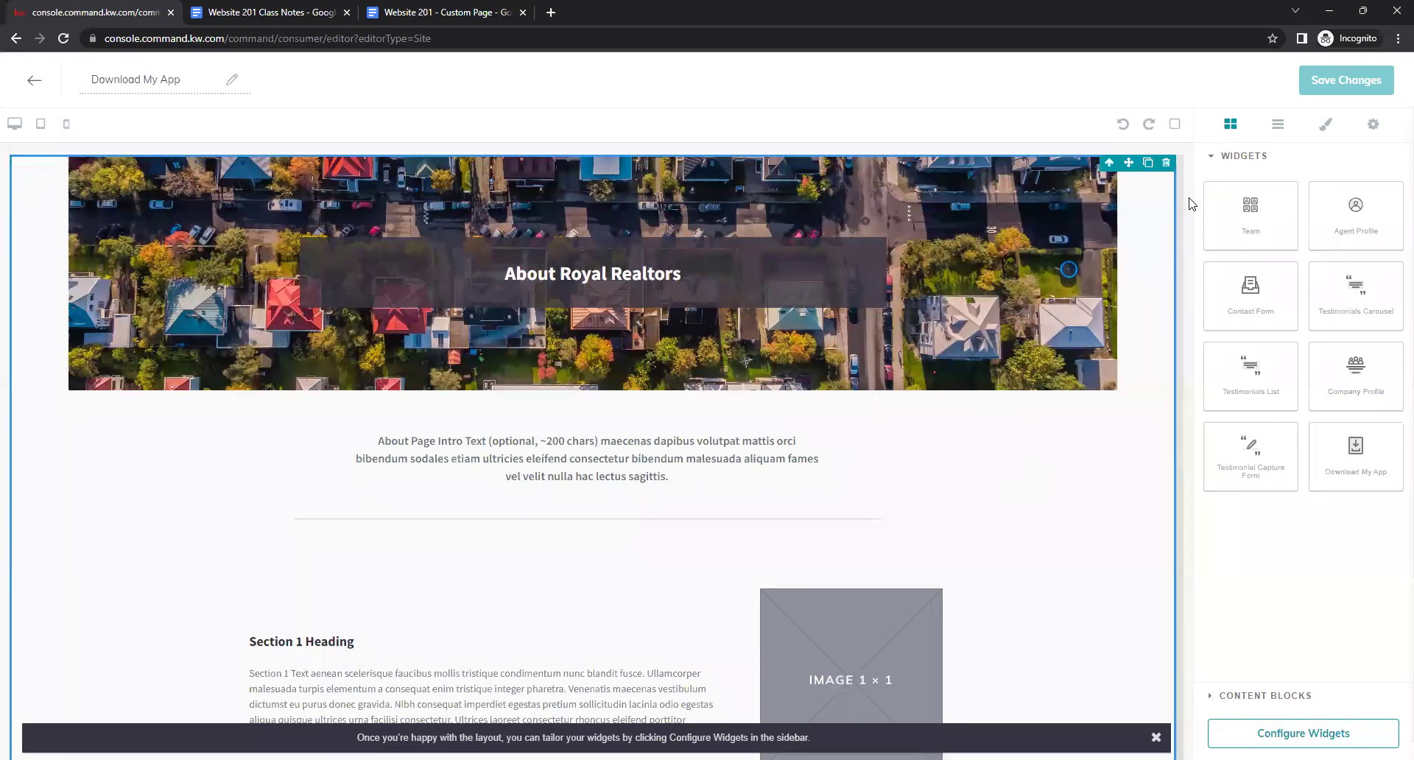
click(1165, 162)
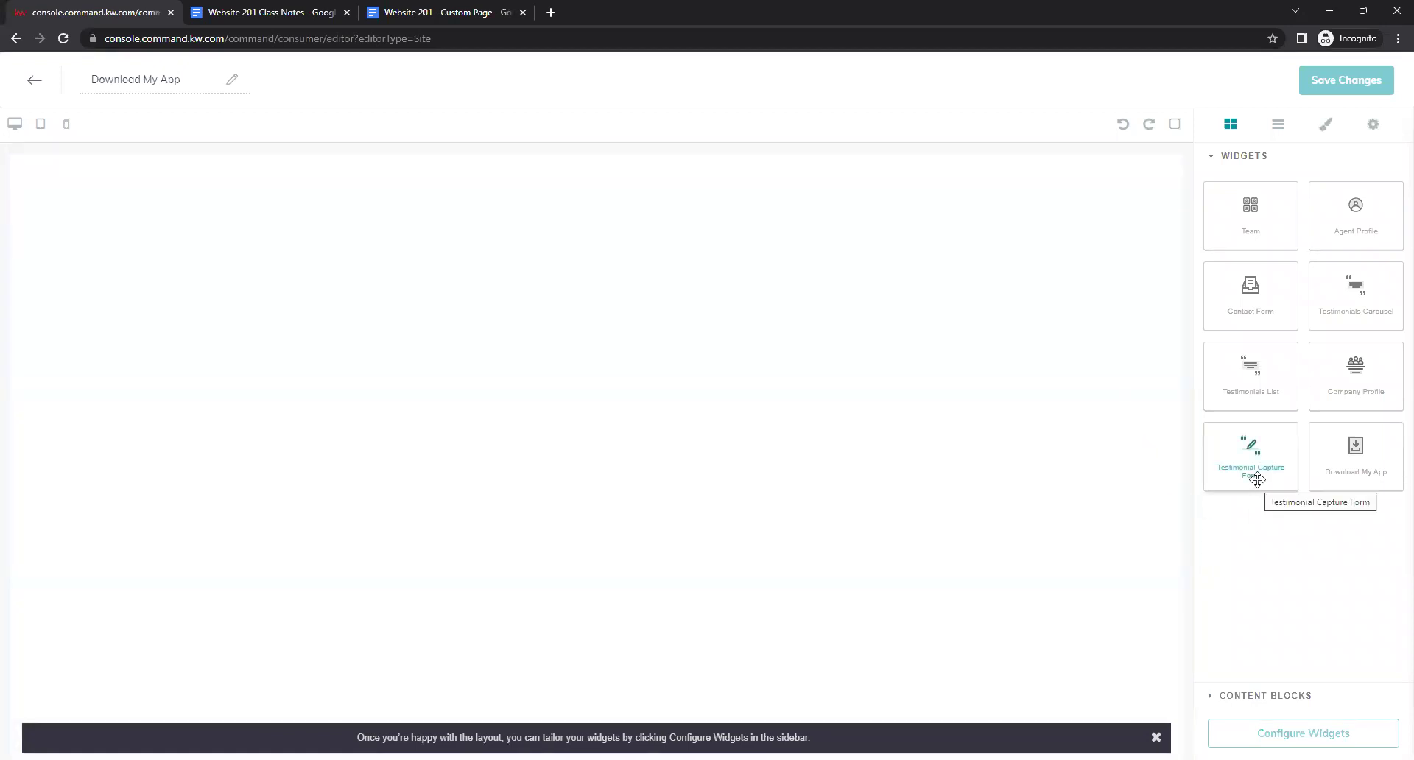
drag(740, 369, 744, 368)
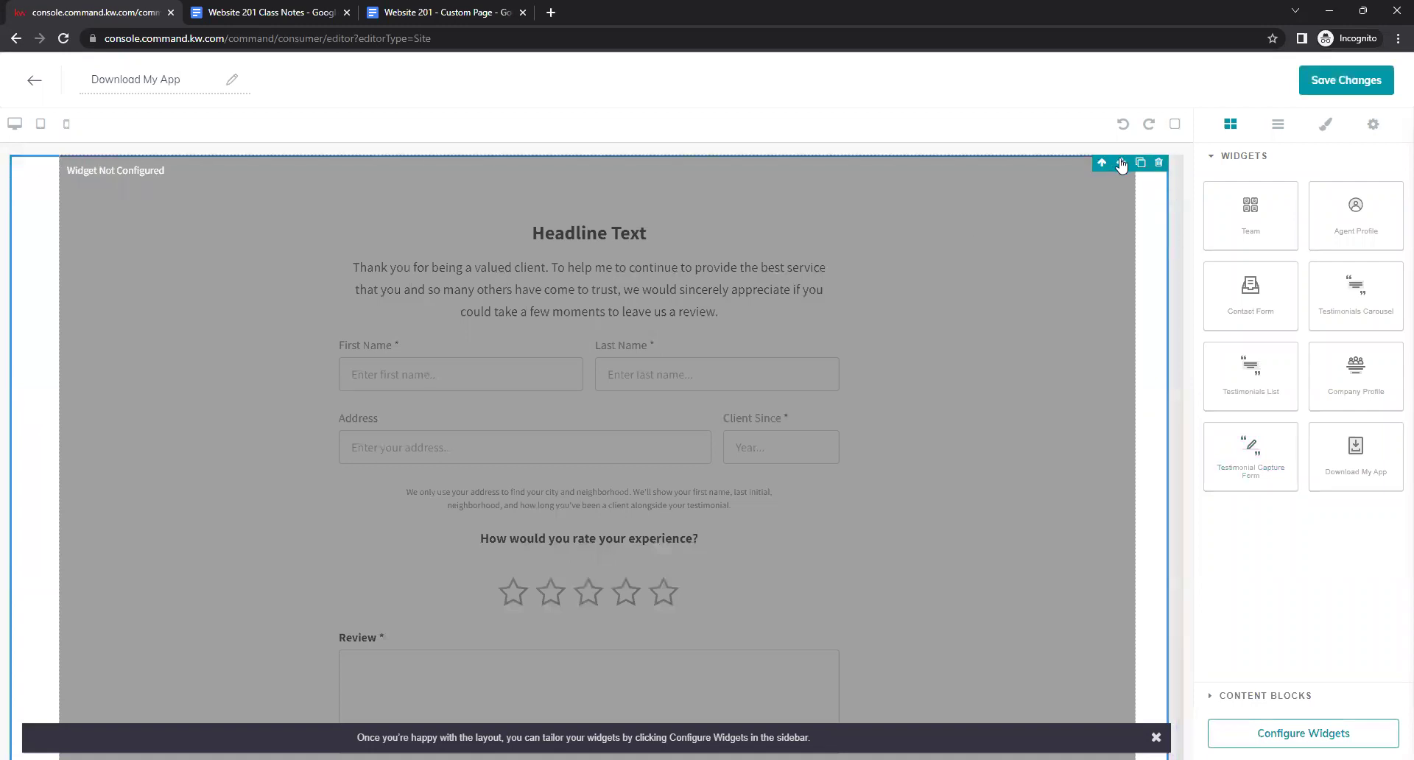
click(1159, 163)
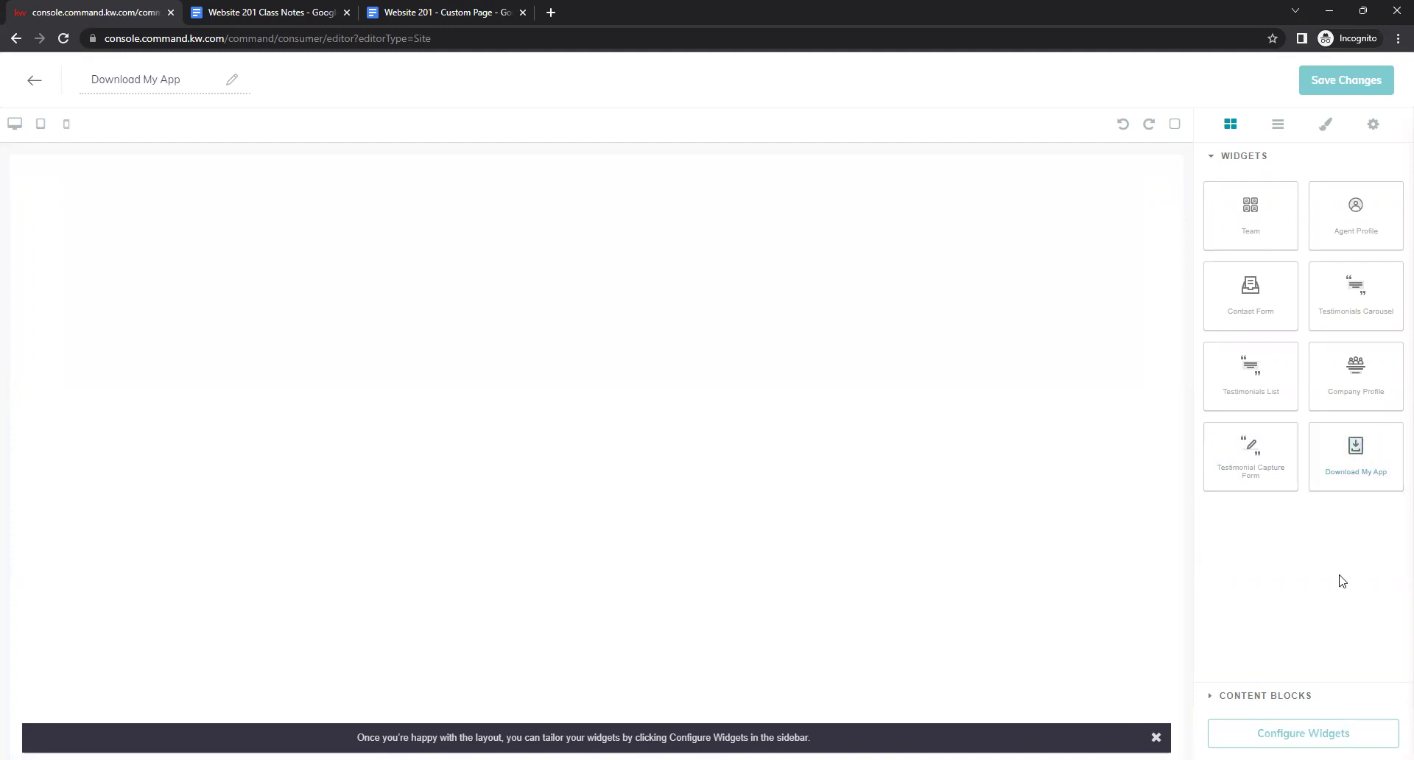
Place the Download My App widget on the canvas and bring up its widget configuration.
drag(1374, 445, 607, 221)
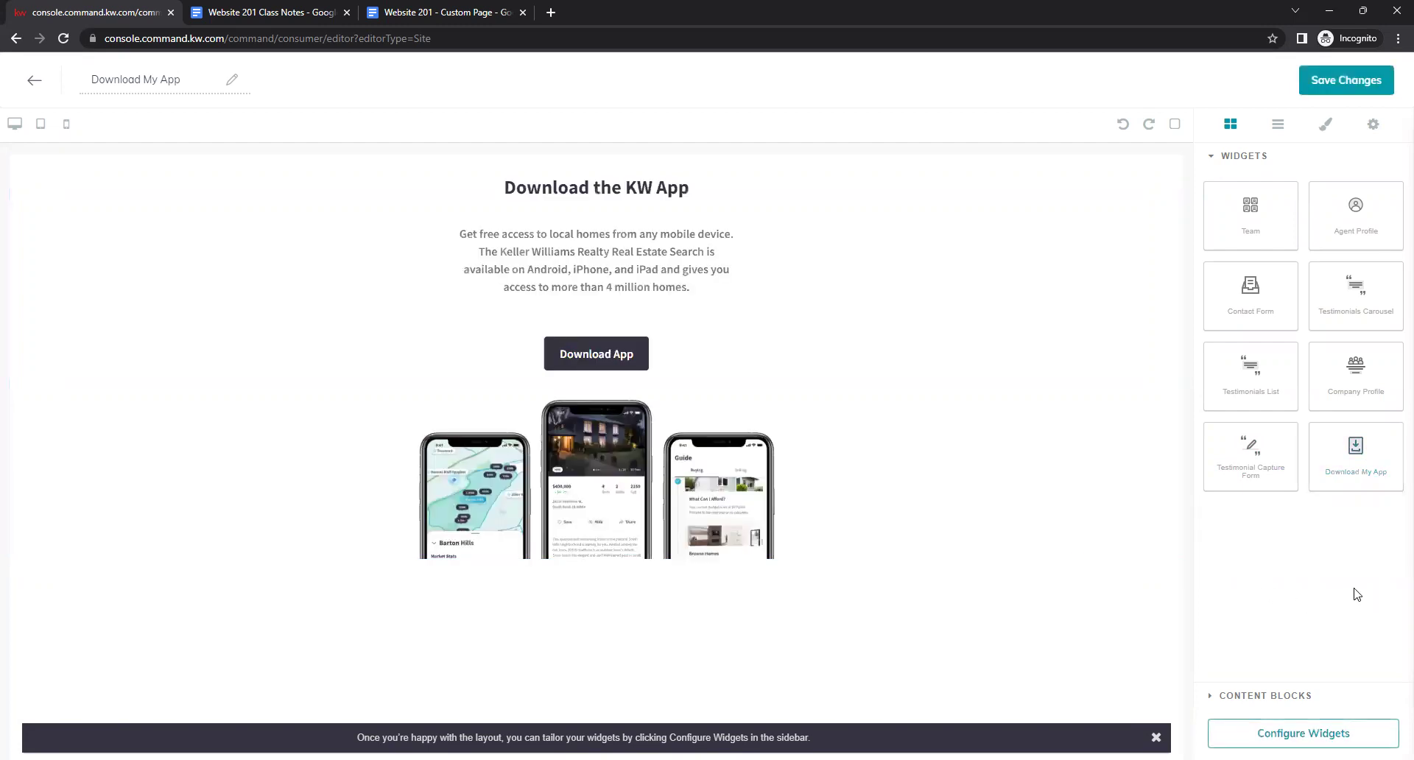
click(1212, 698)
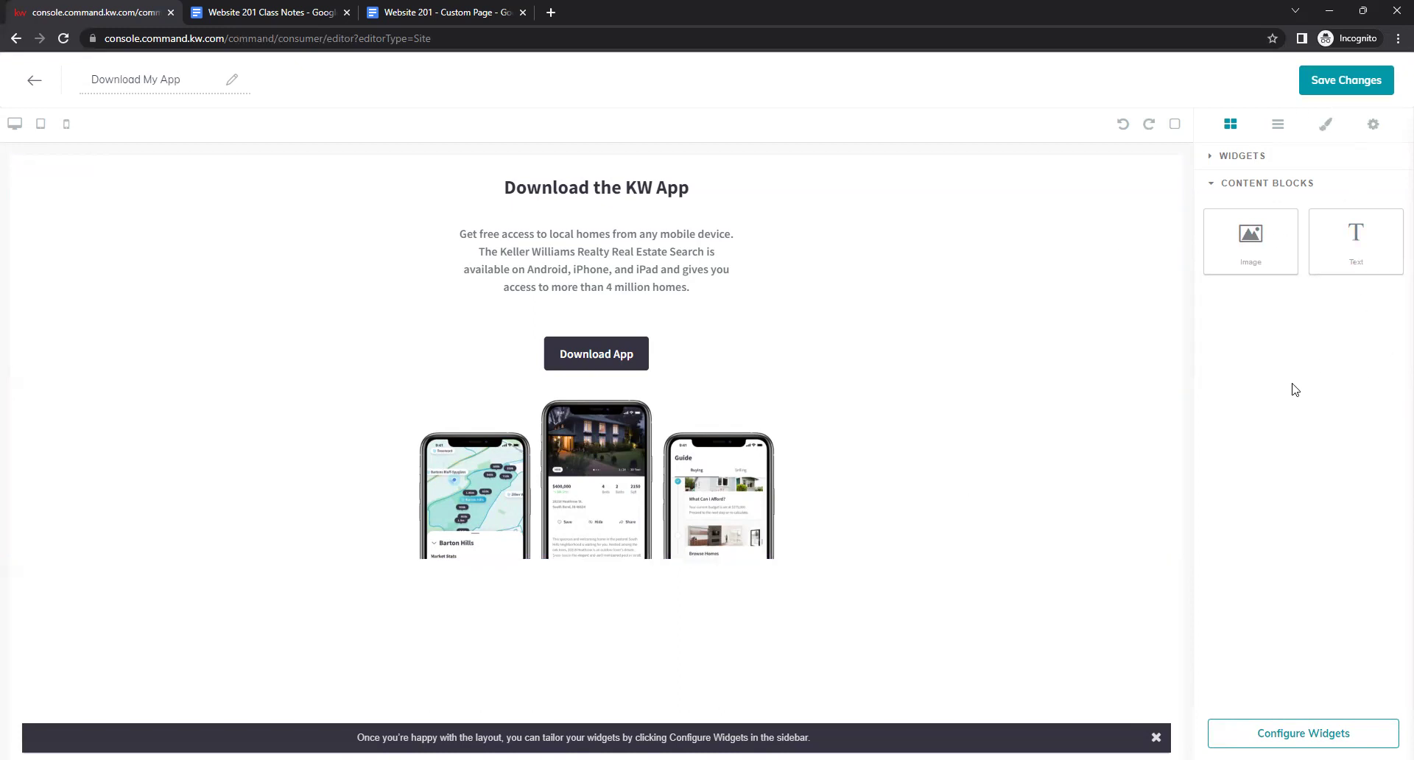
click(1220, 157)
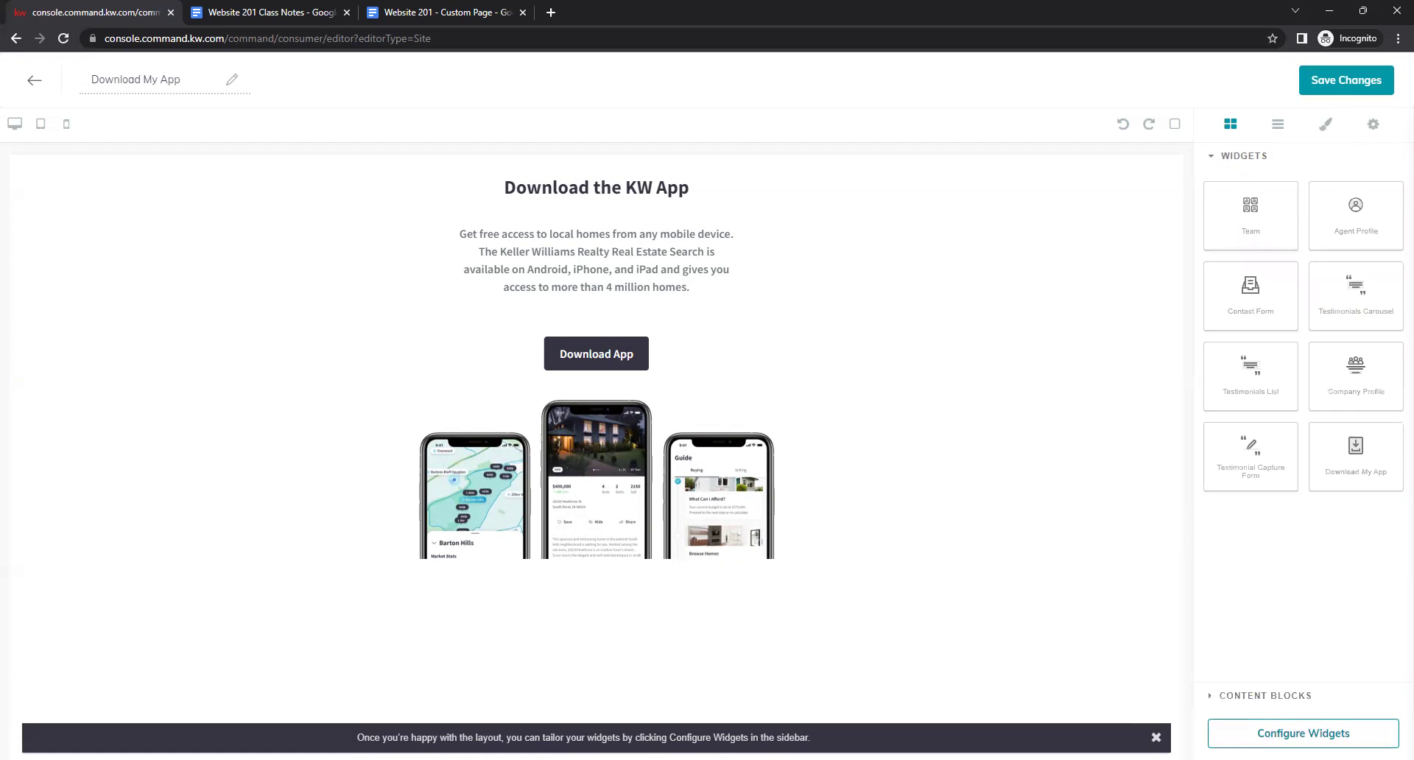
click(1303, 733)
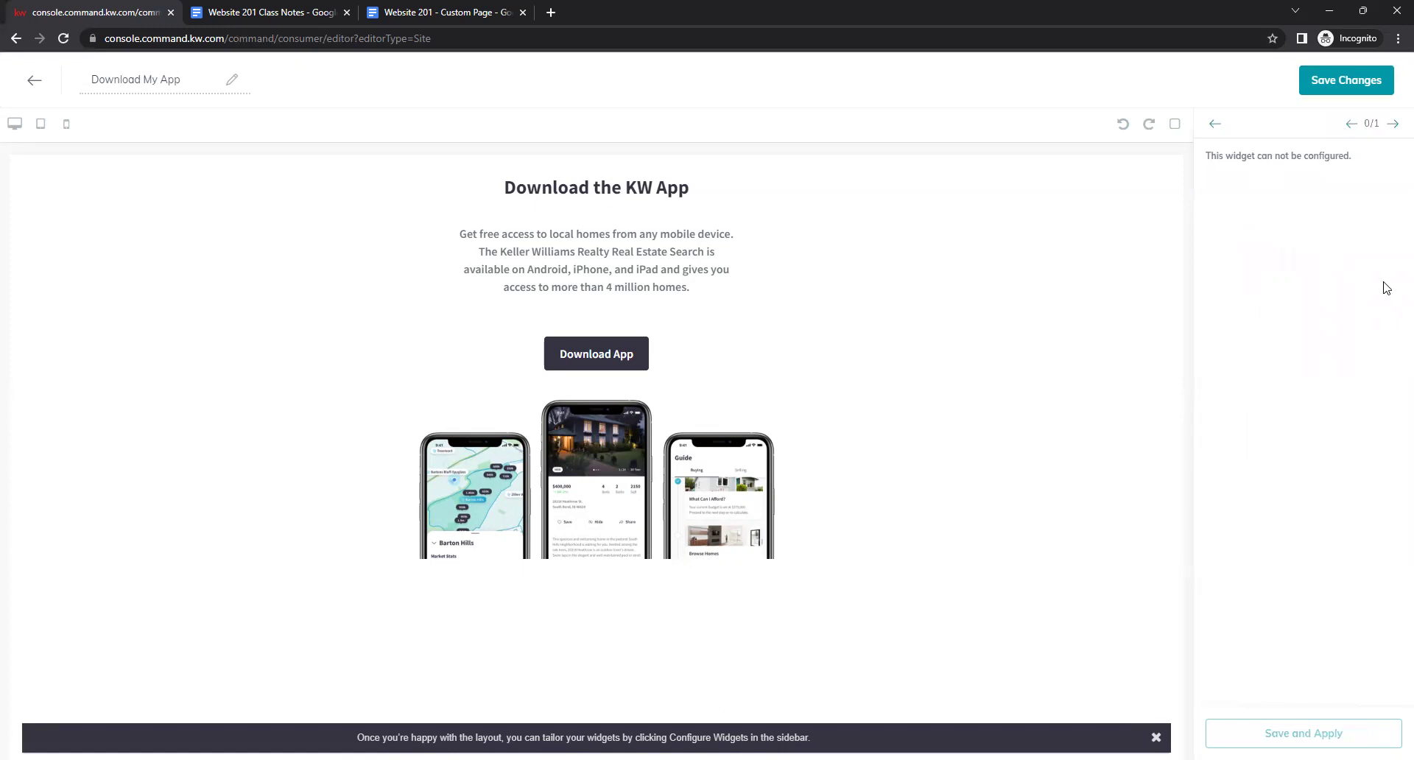
Apply the Download My App widget settings, then save the page without publishing it.
click(1392, 123)
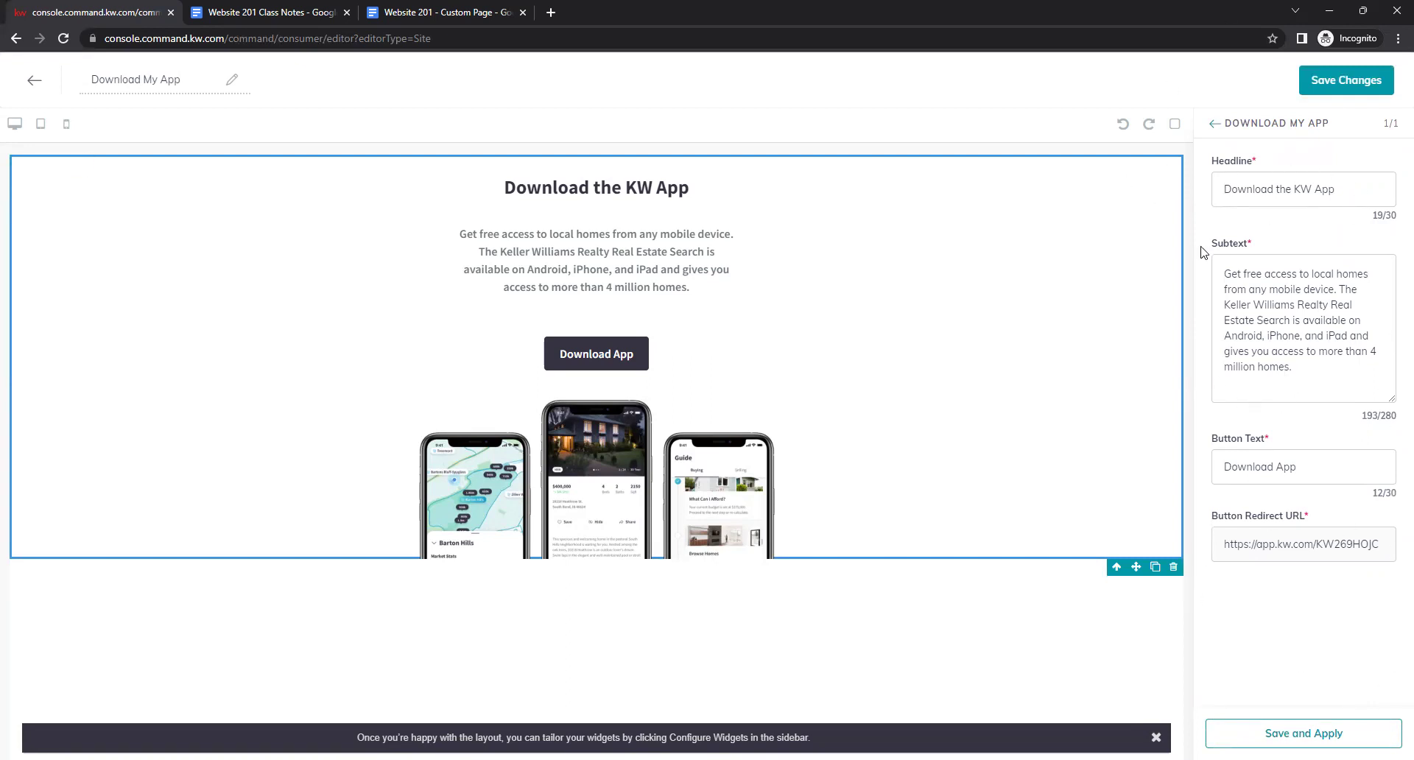
drag(1266, 545, 1379, 555)
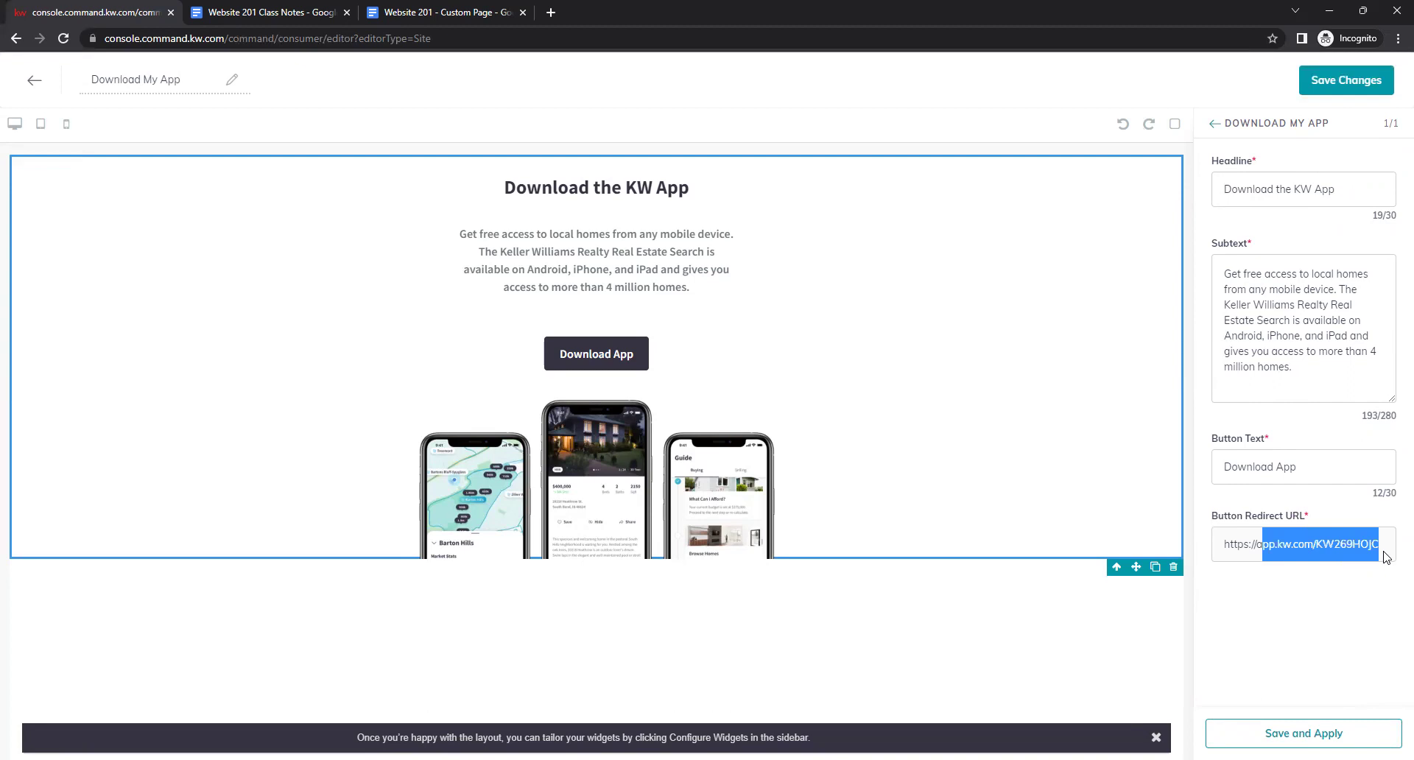
click(1379, 555)
click(1331, 734)
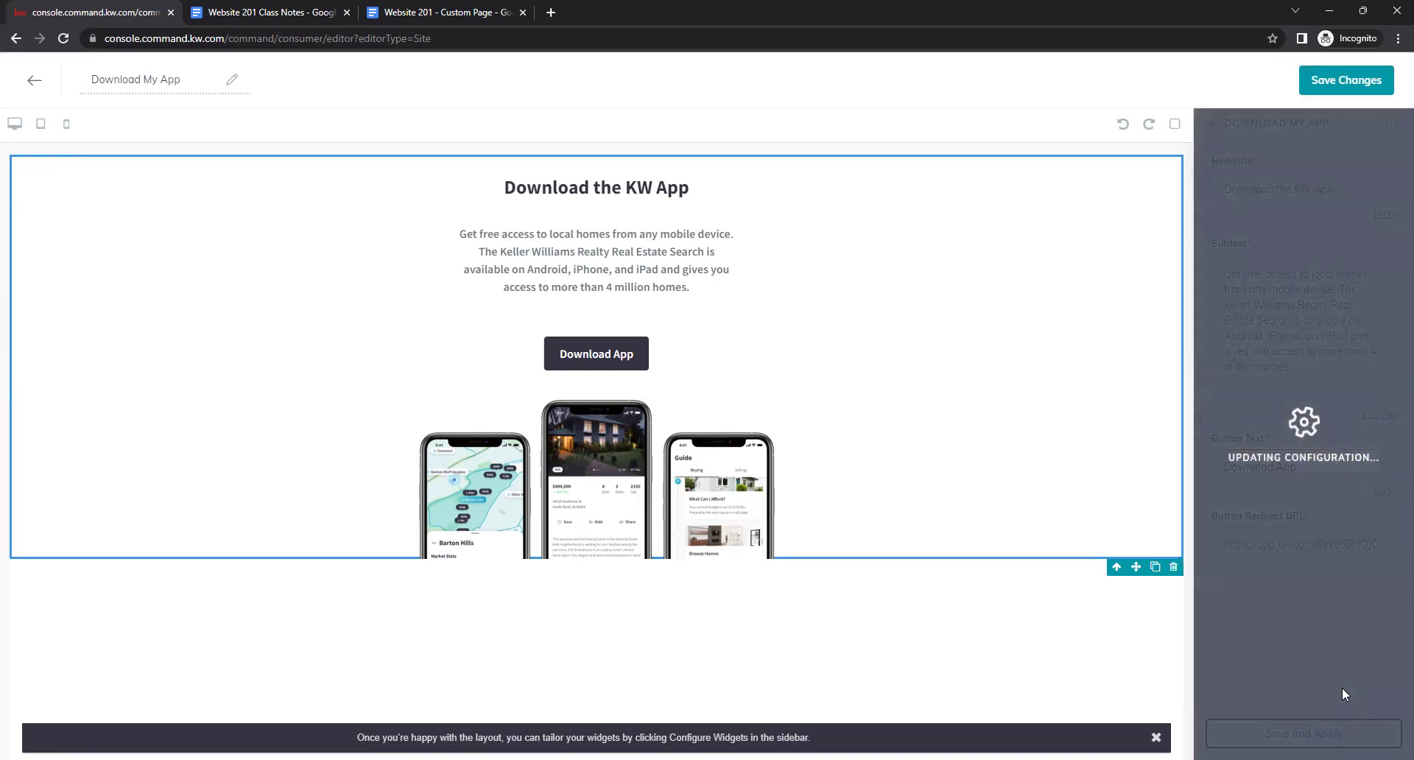
click(1352, 81)
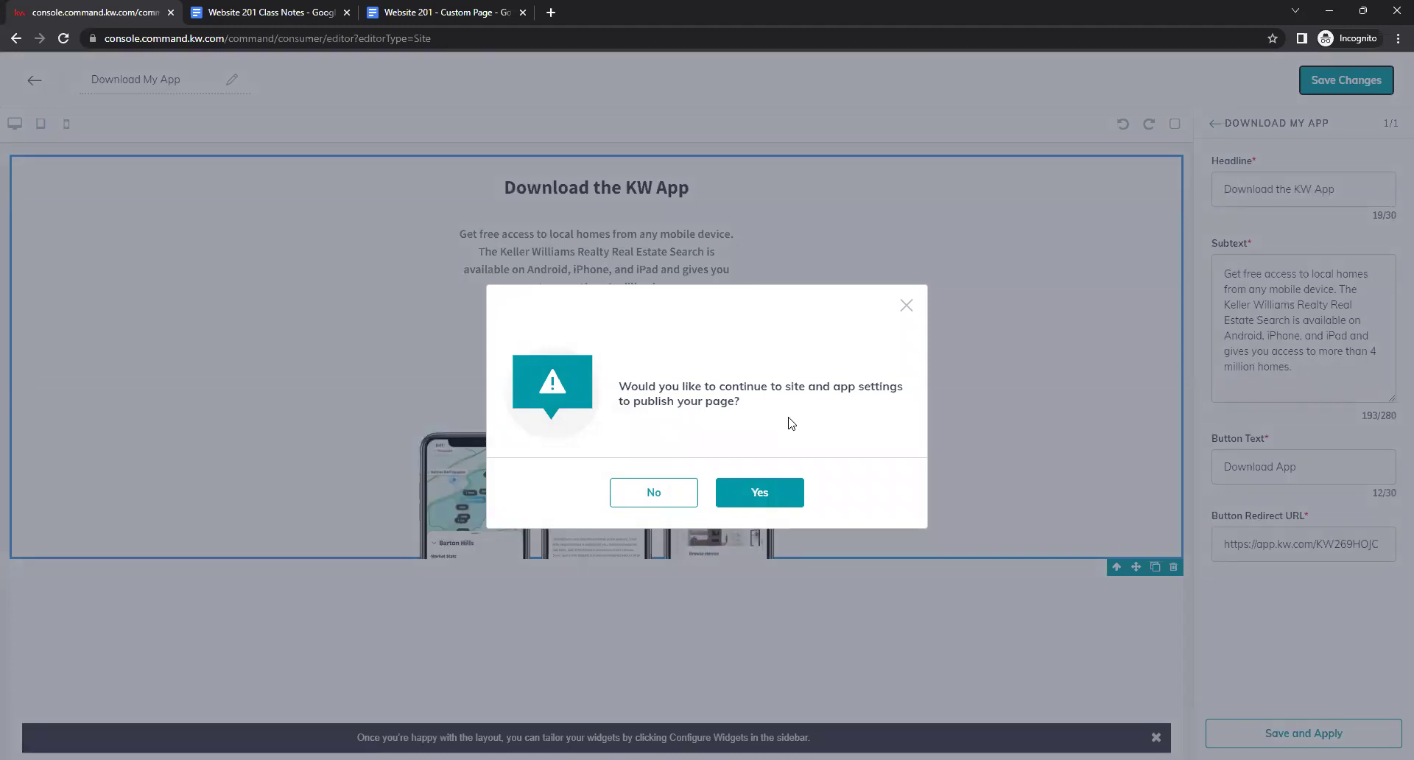
click(651, 498)
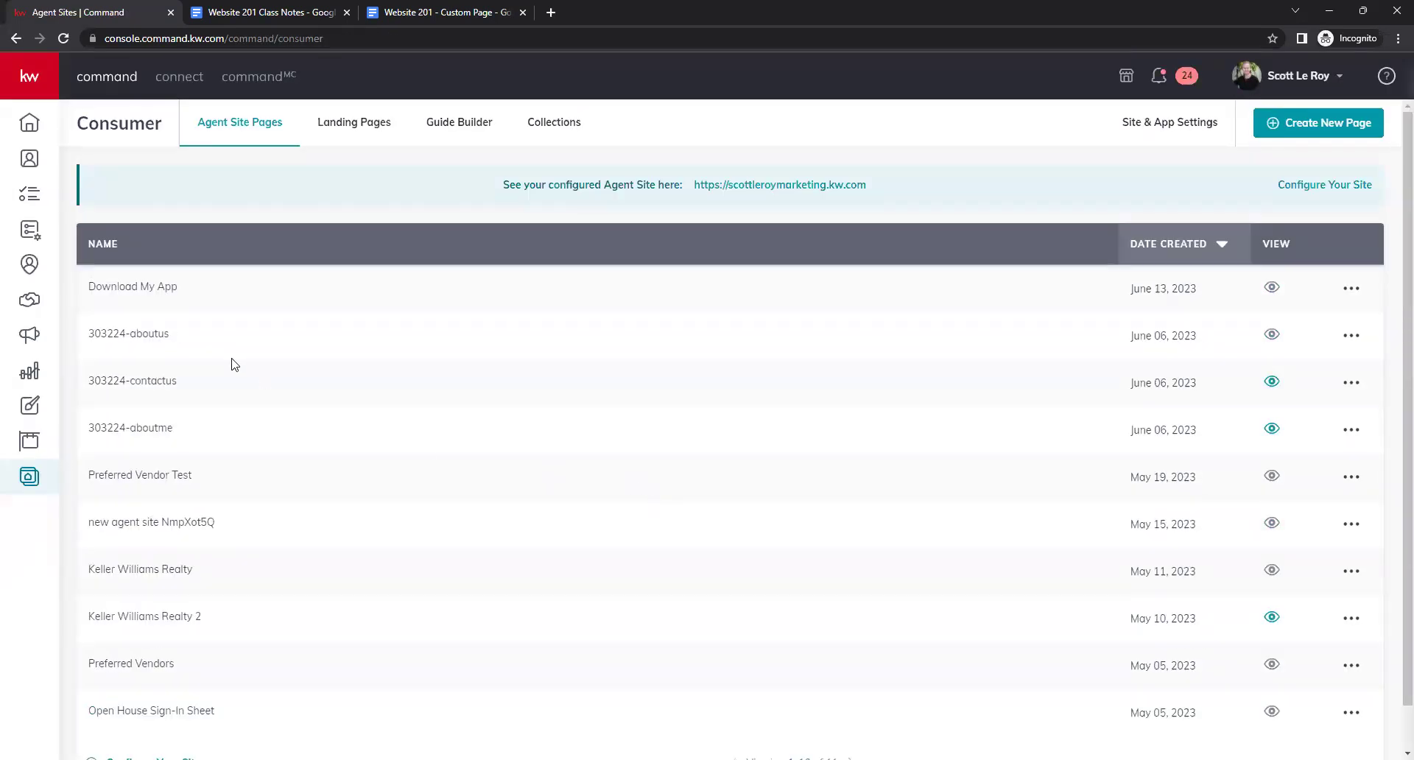
Create a new blank sub-page on the agent site.
drag(87, 287, 272, 297)
click(272, 296)
click(1264, 120)
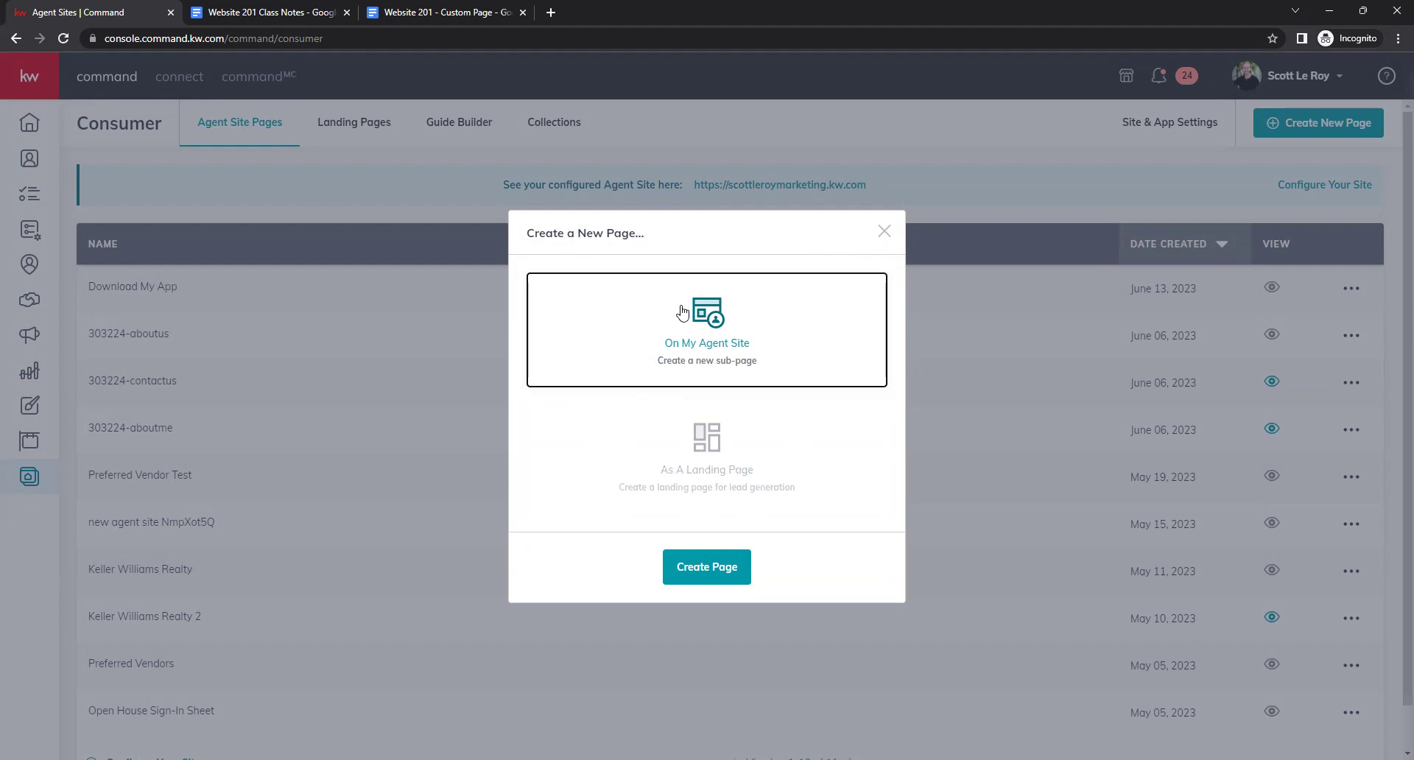
click(727, 571)
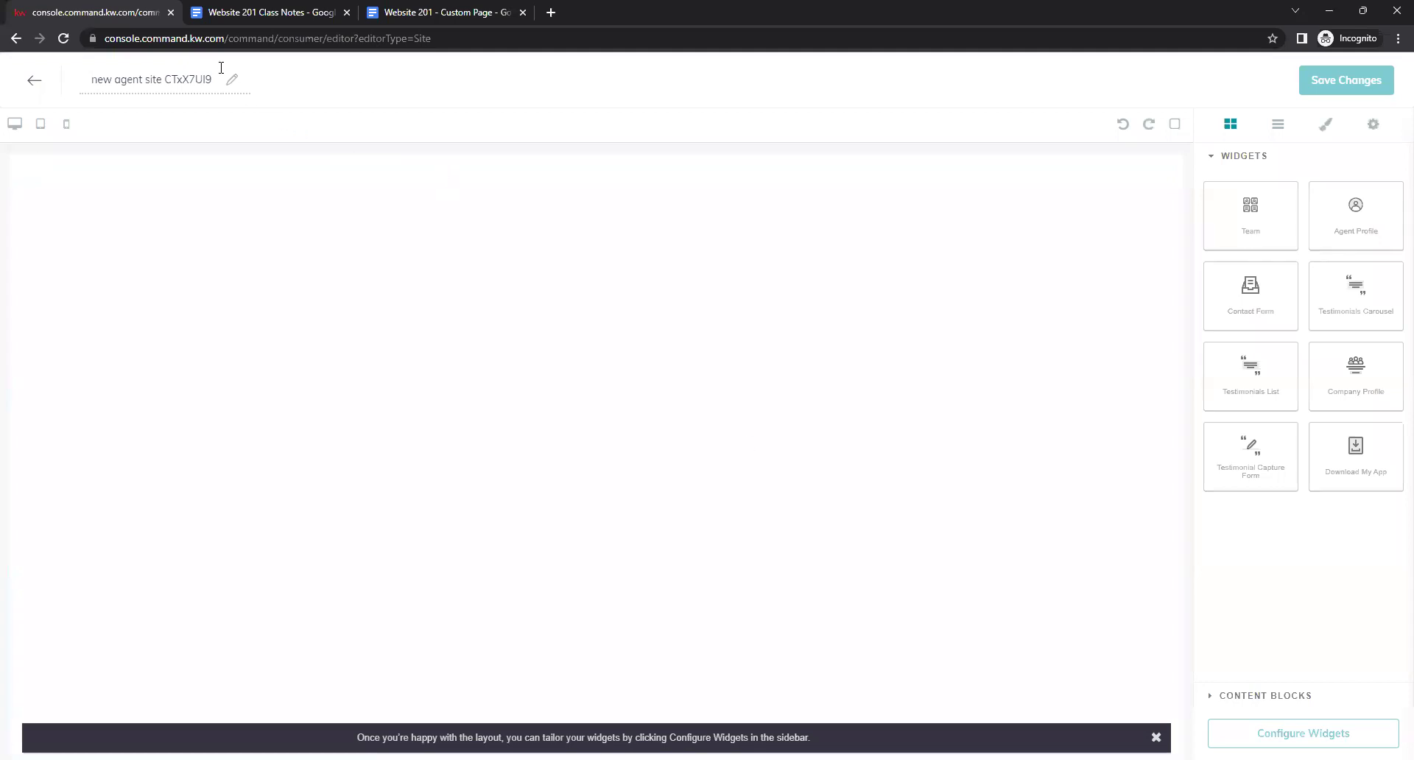
Rename the page title to 'mortgage calculator'.
drag(211, 84, 87, 92)
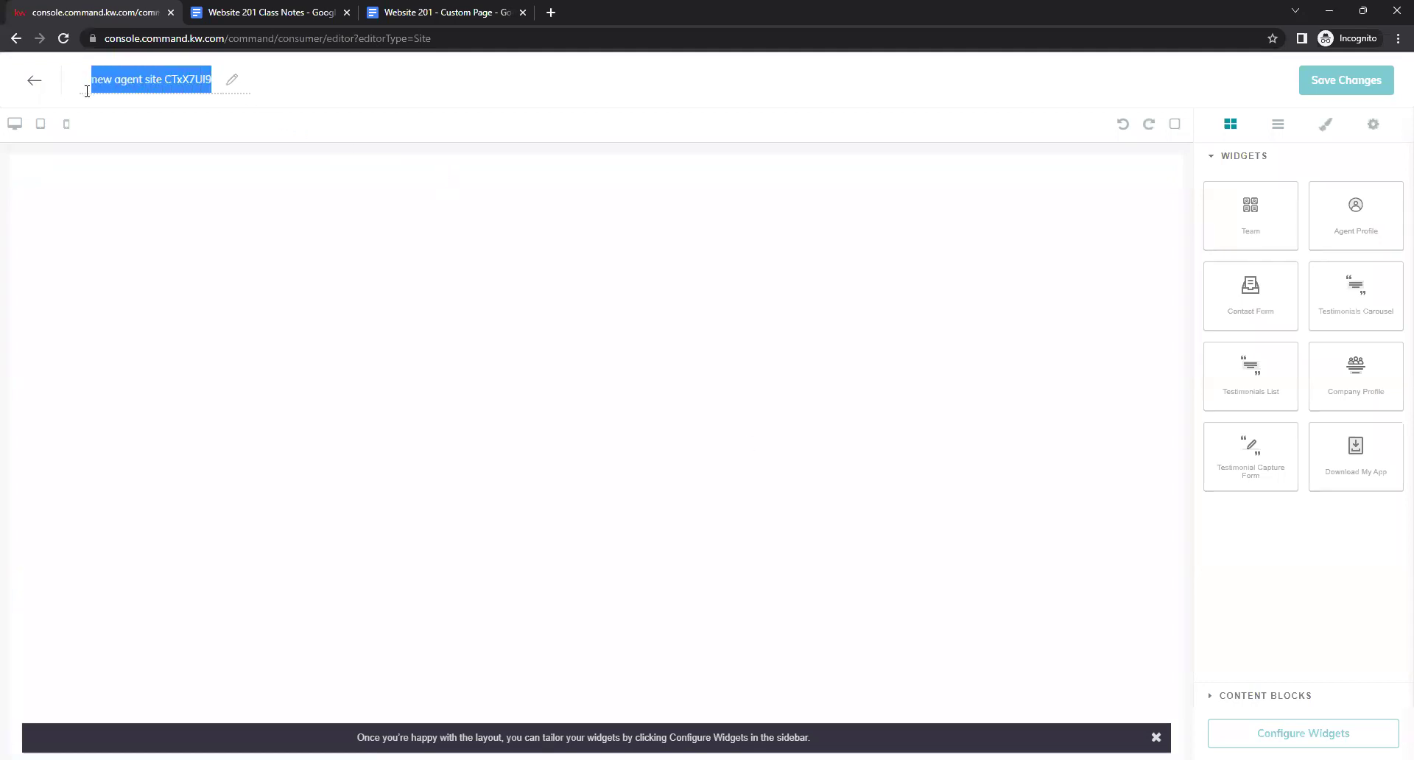
key(BackSpace)
text(mortga)
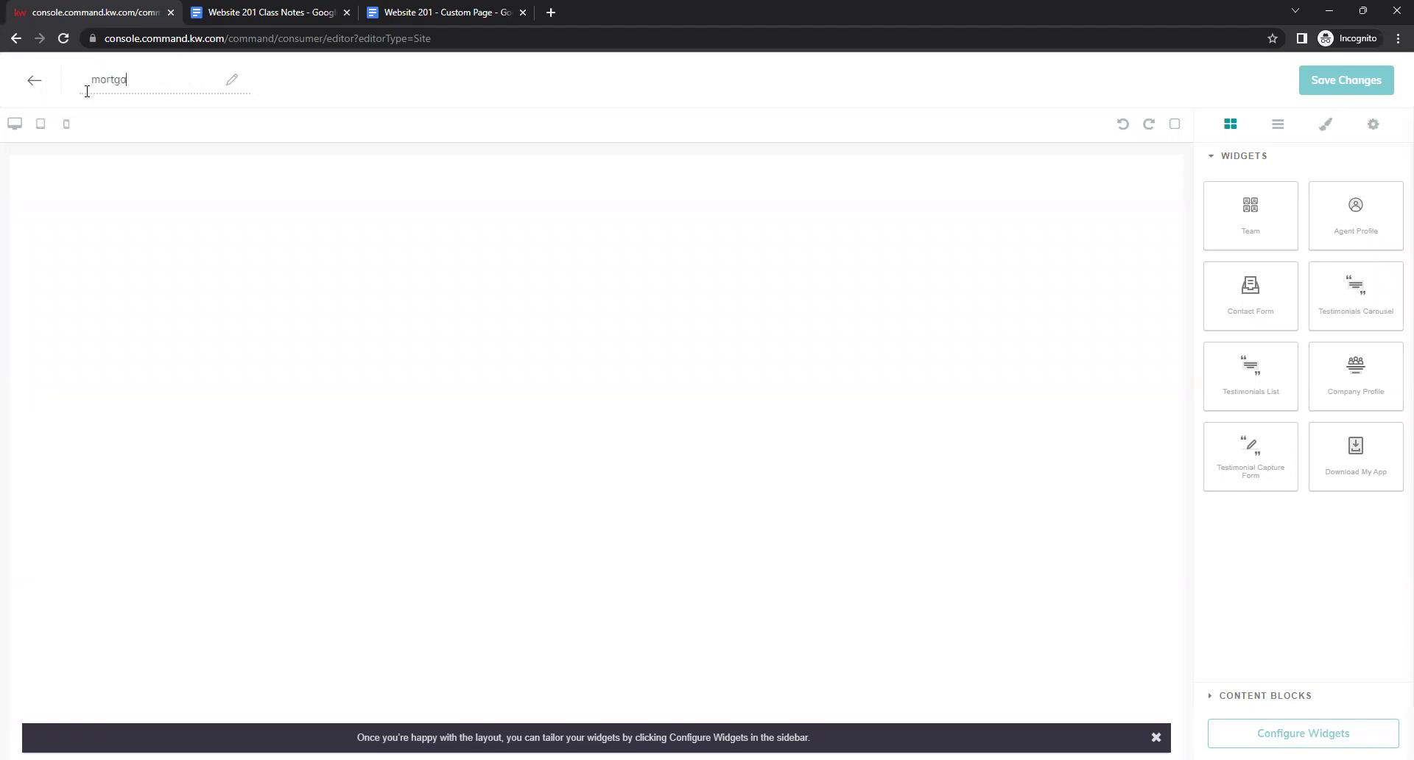
text(ge calculator)
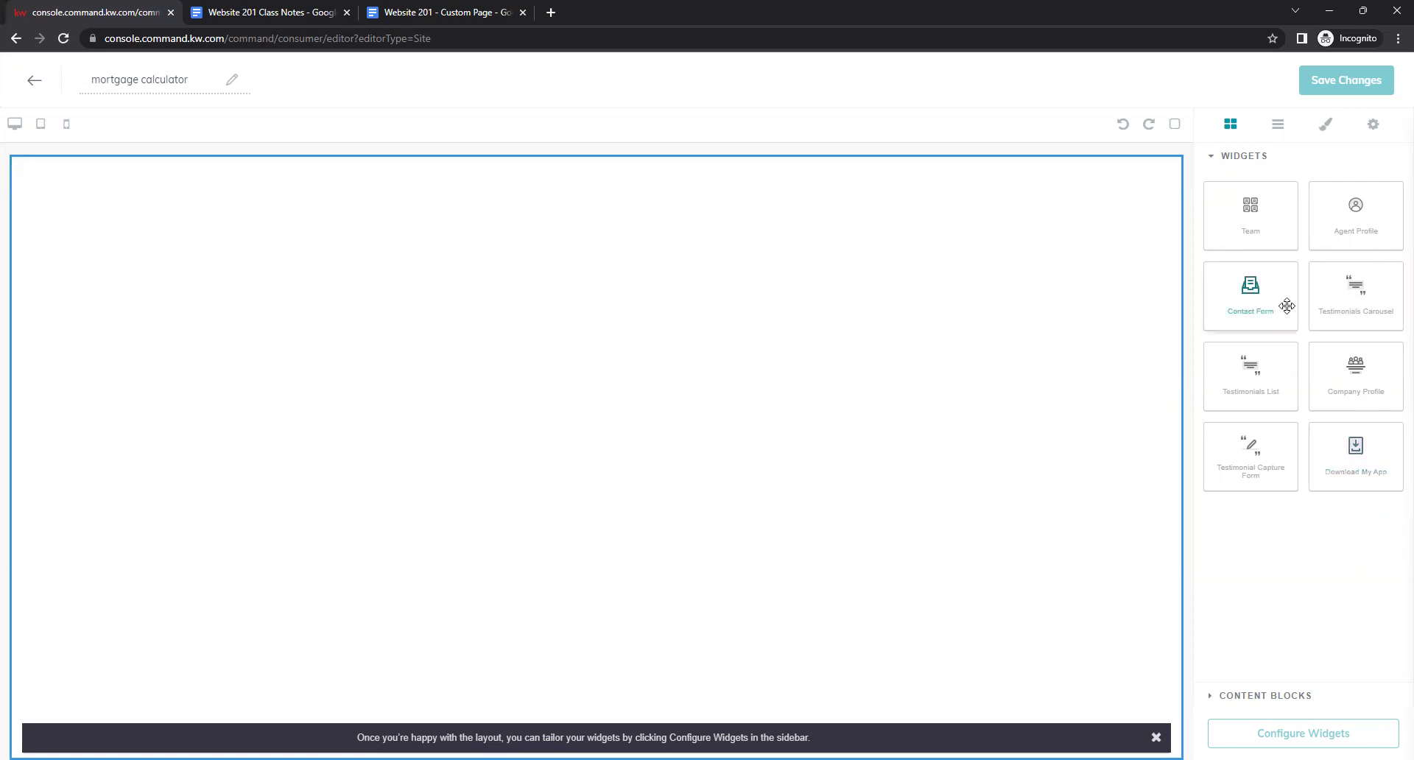
Add a Contact Form widget and a Text block above it, selecting the placeholder text.
drag(1264, 285, 1026, 350)
click(1230, 695)
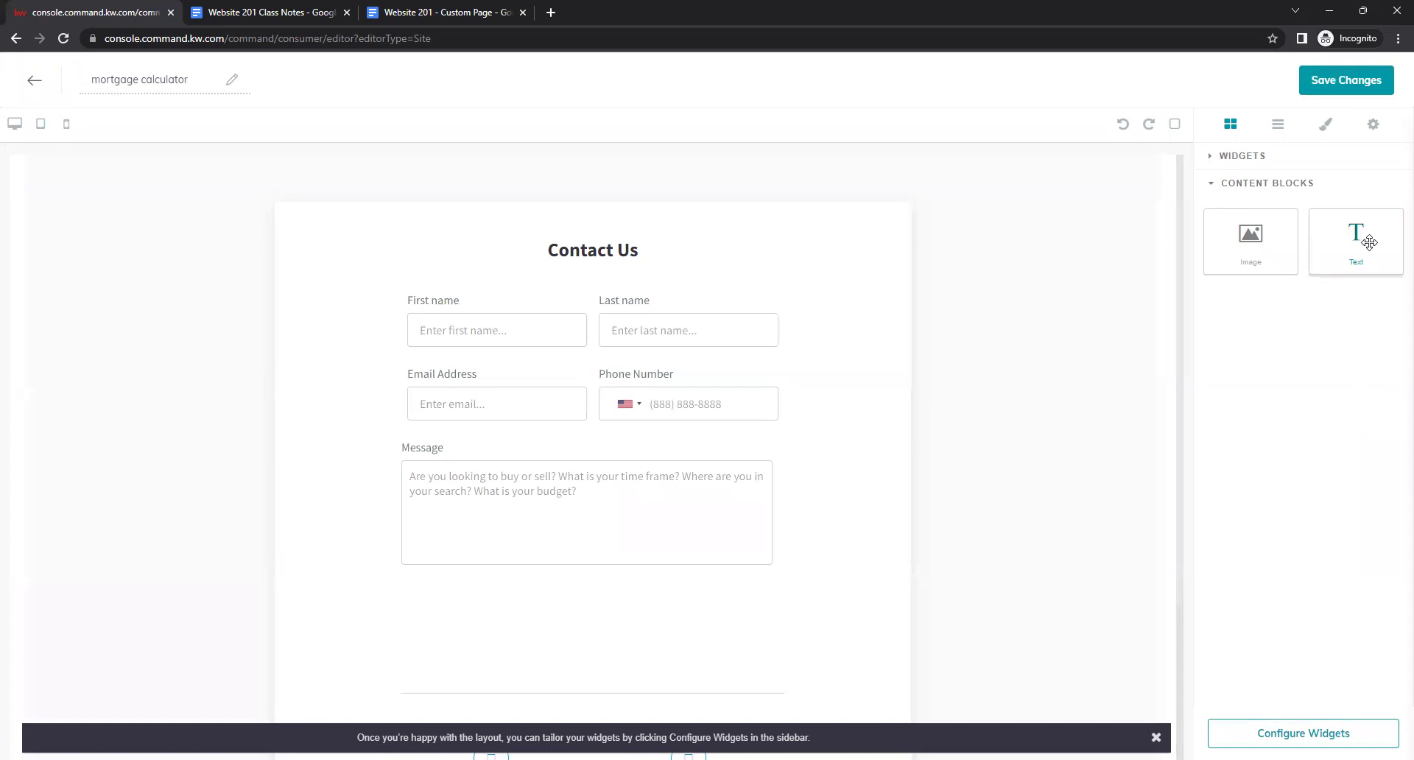
drag(1369, 243, 874, 574)
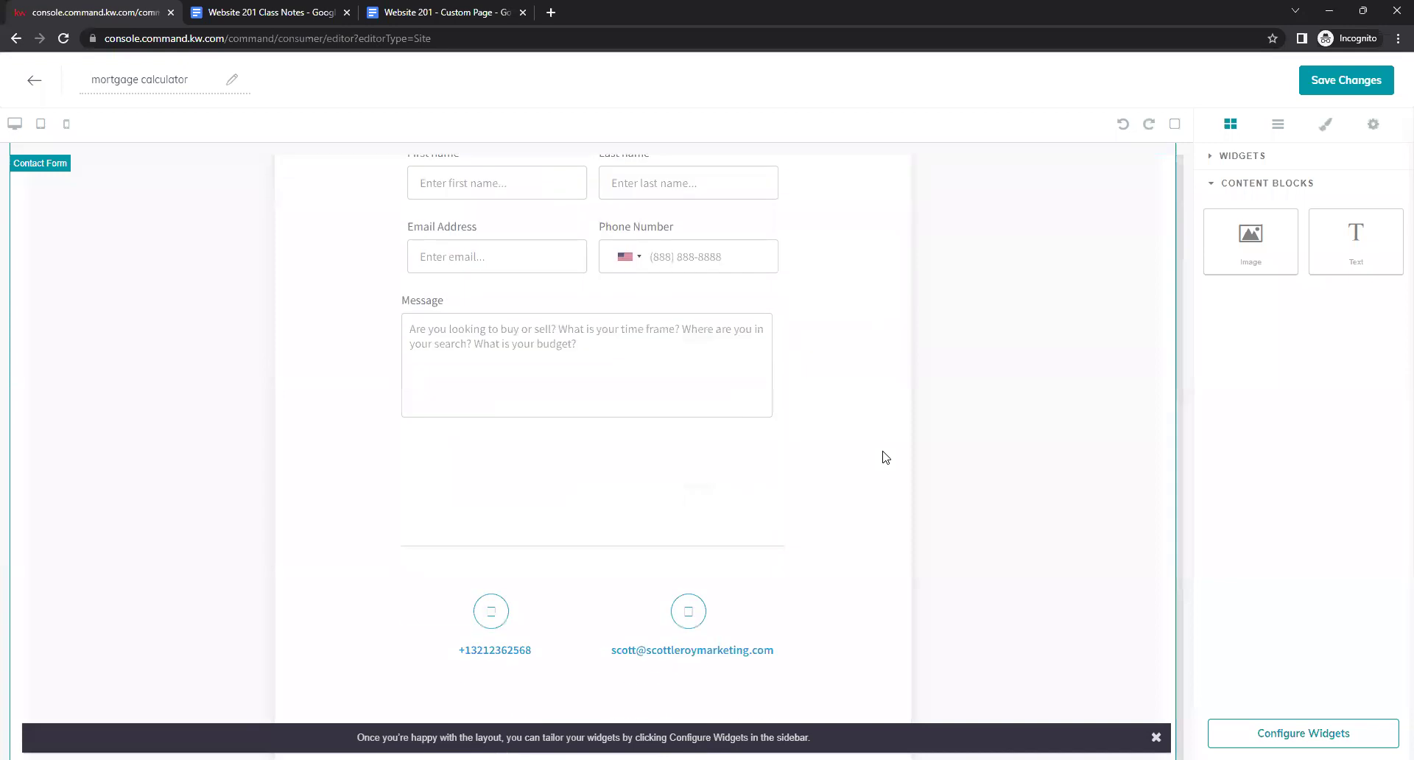
scroll(922, 425, up, 2)
drag(1384, 244, 275, 164)
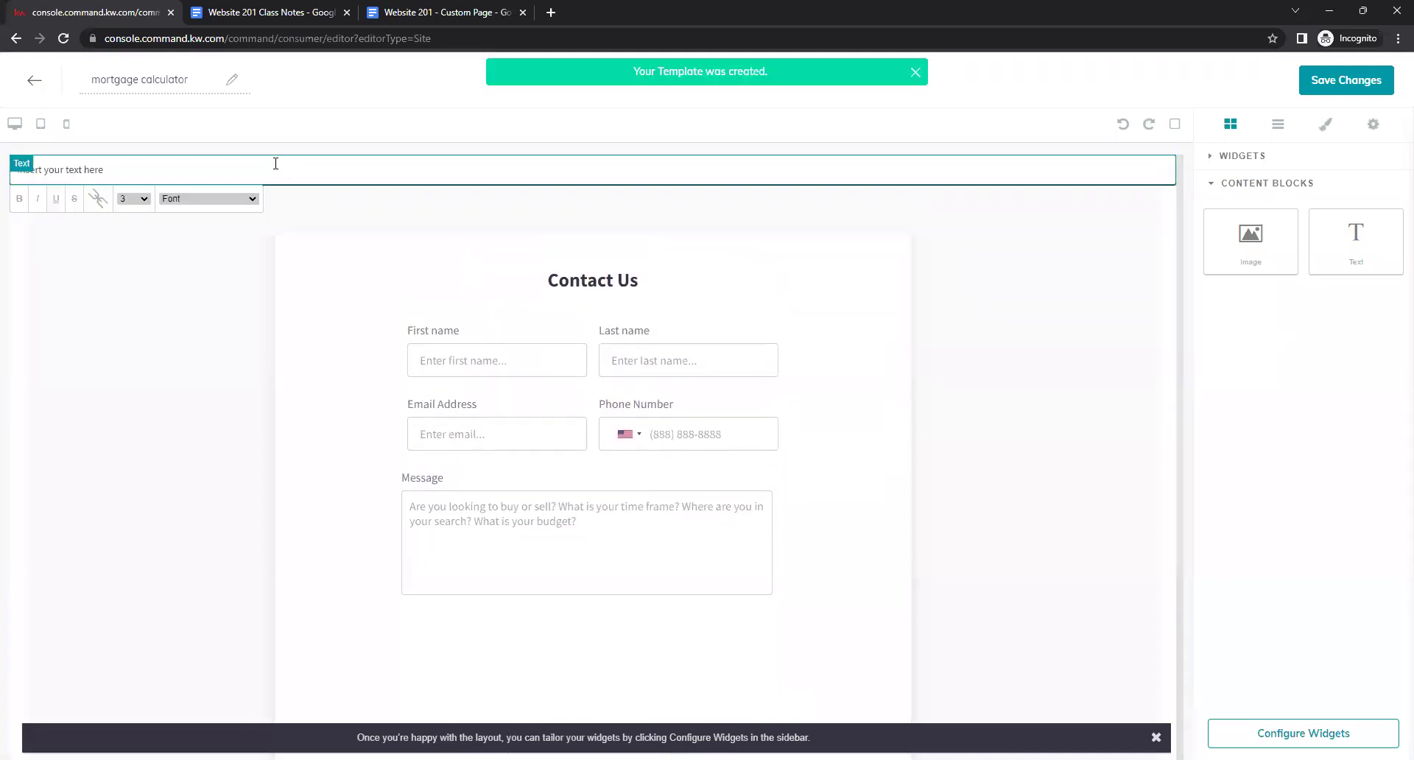
triple_click(231, 175)
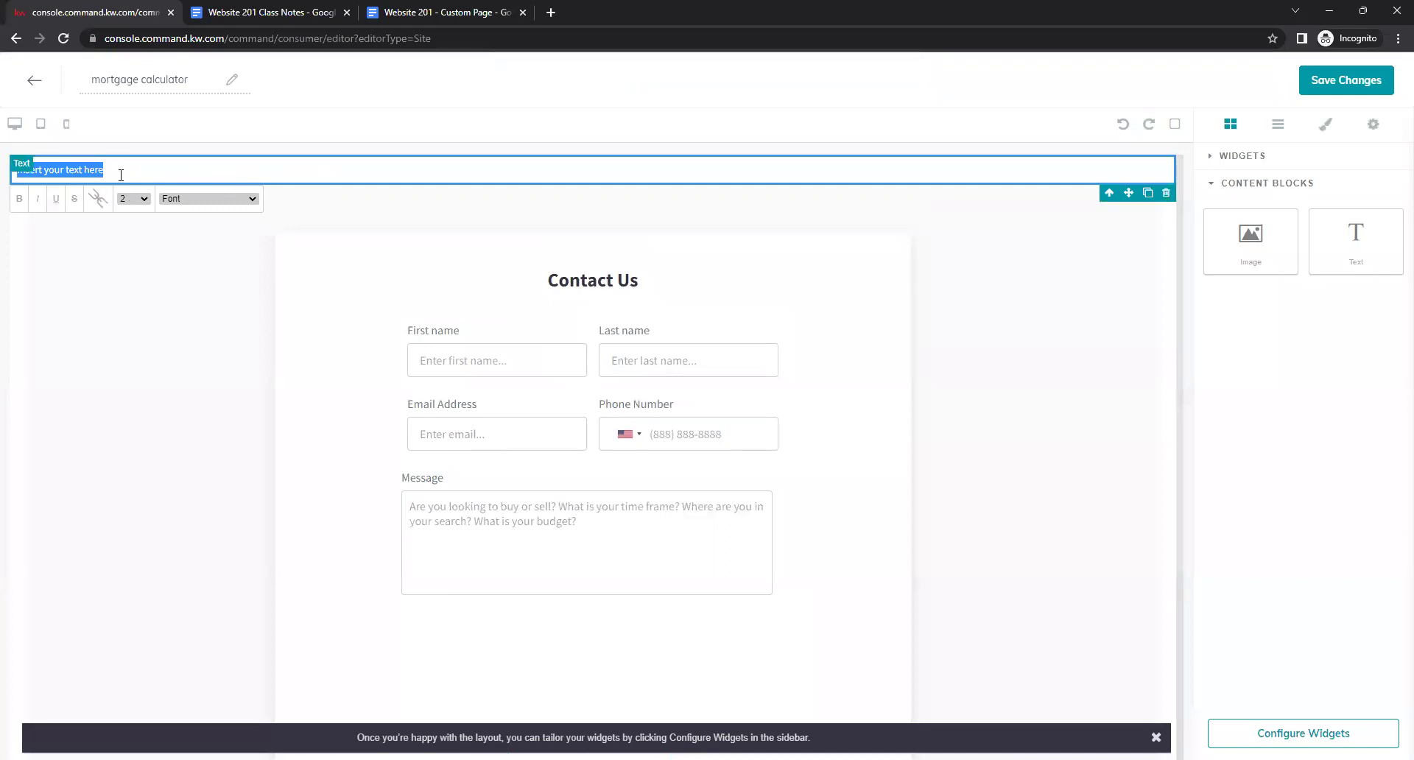
click(295, 10)
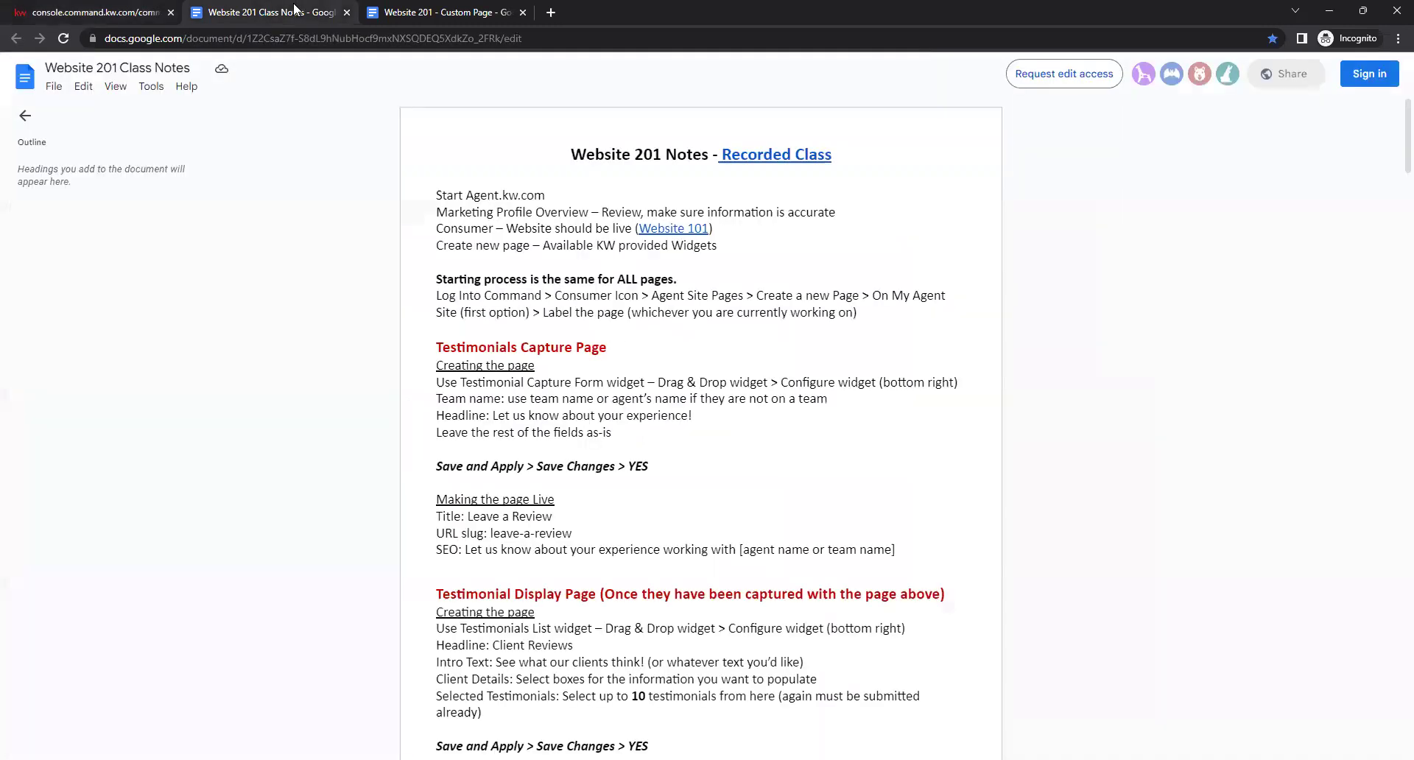
Copy the mortgage calculator embed code from the Website 201 Class Notes.
scroll(652, 336, down, 12)
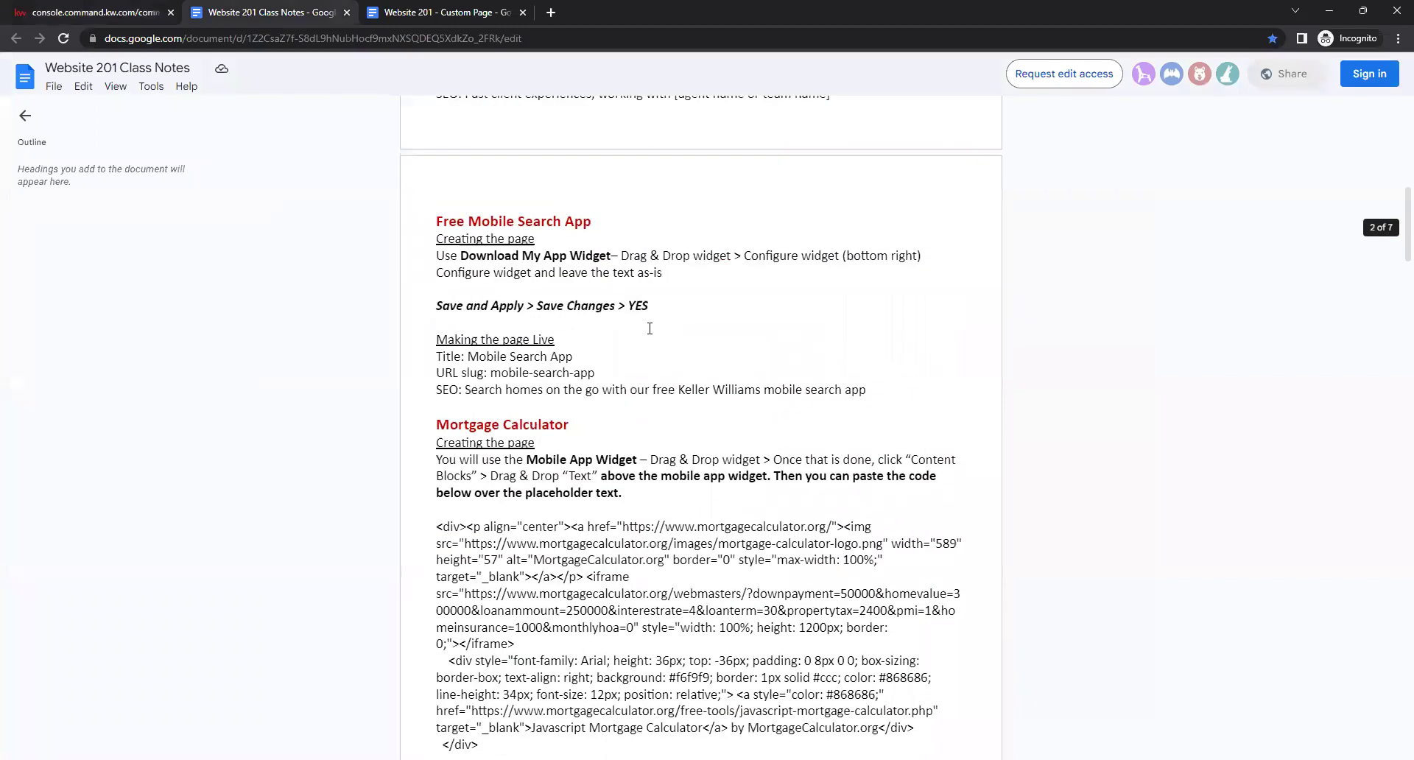
scroll(653, 336, up, 1)
scroll(653, 336, down, 4)
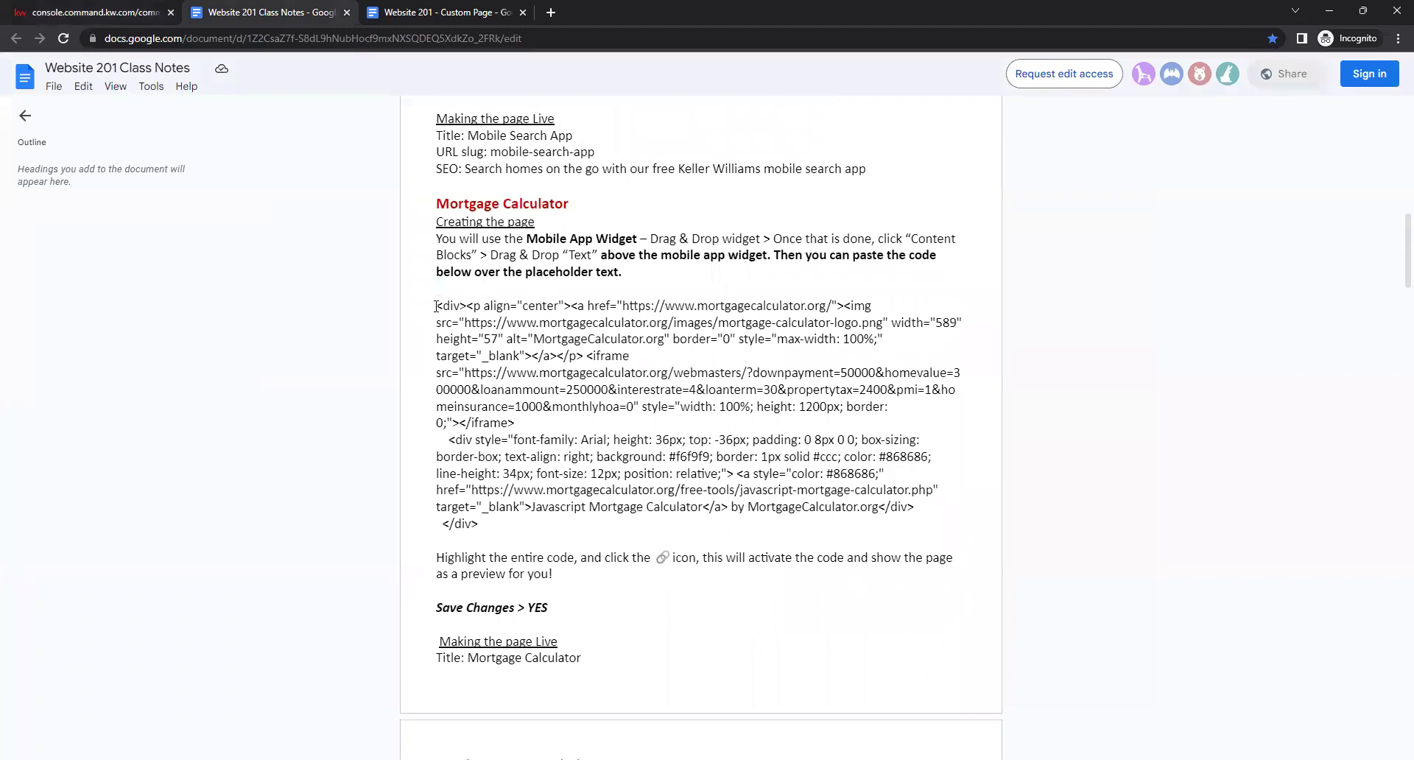
drag(490, 523, 413, 308)
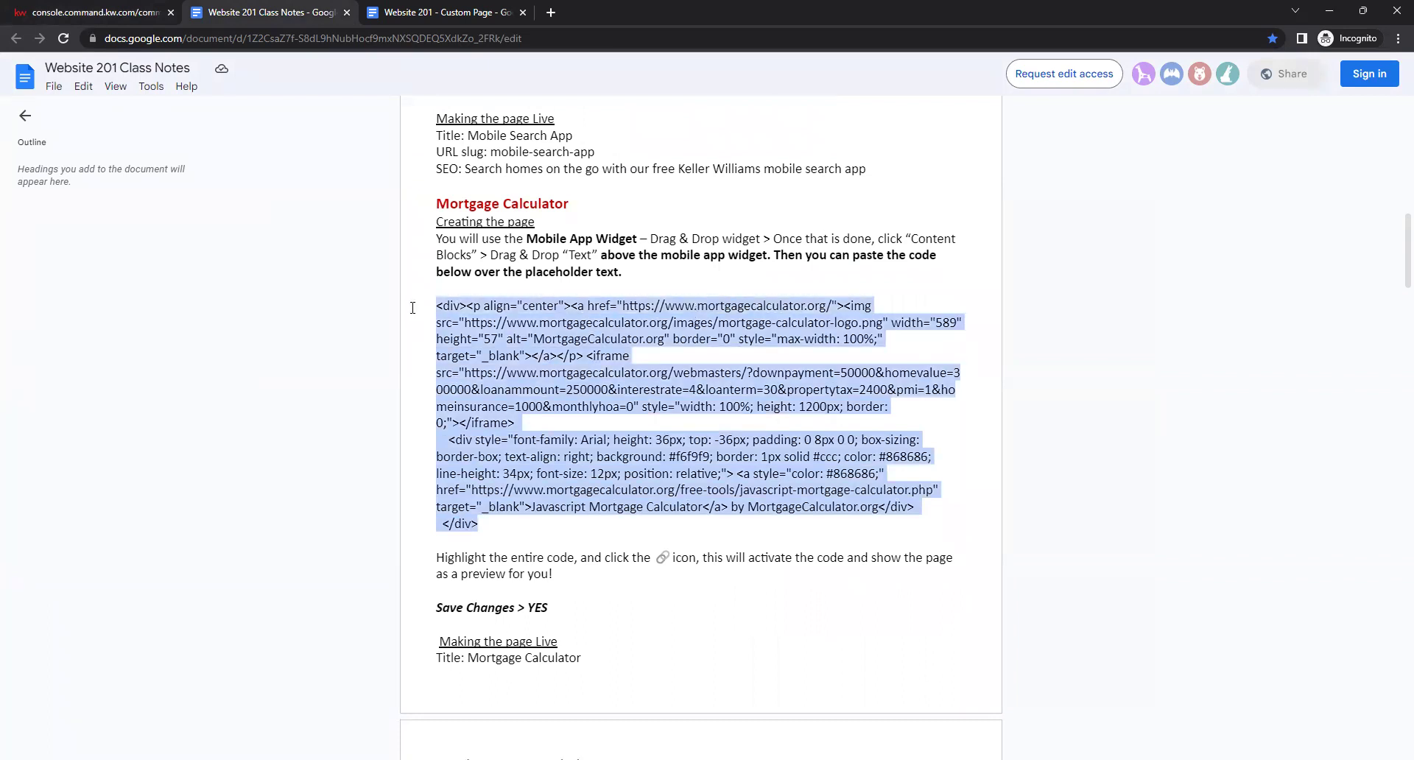
right_click(532, 351)
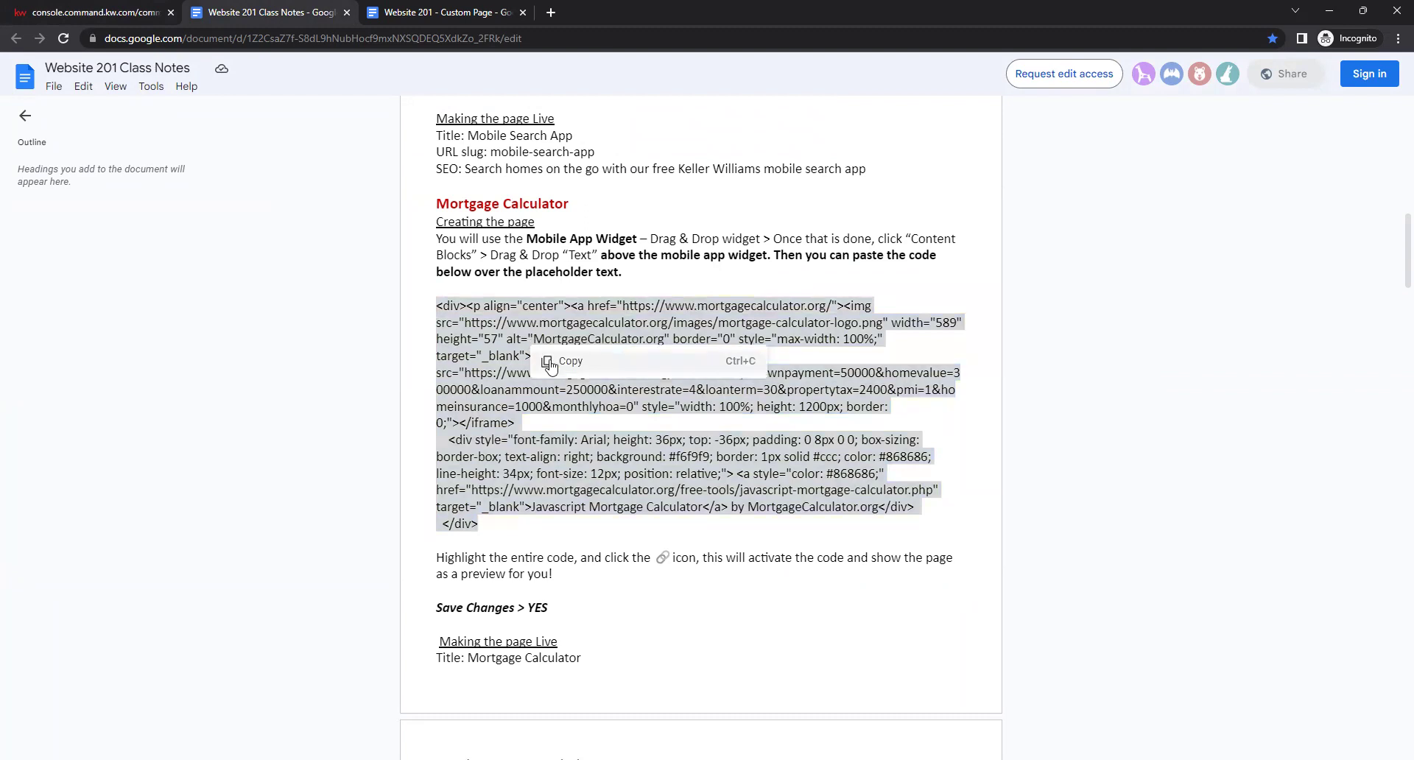
click(559, 361)
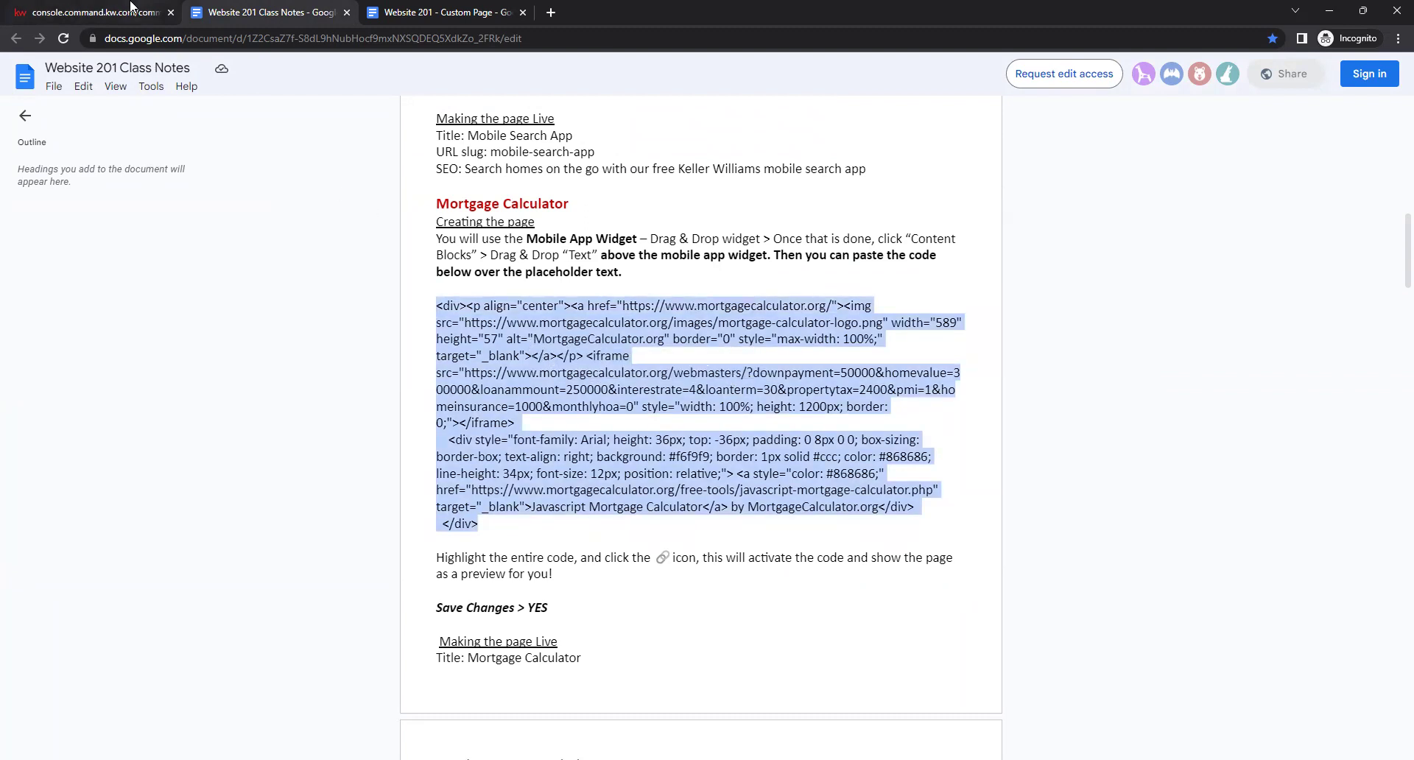
click(111, 13)
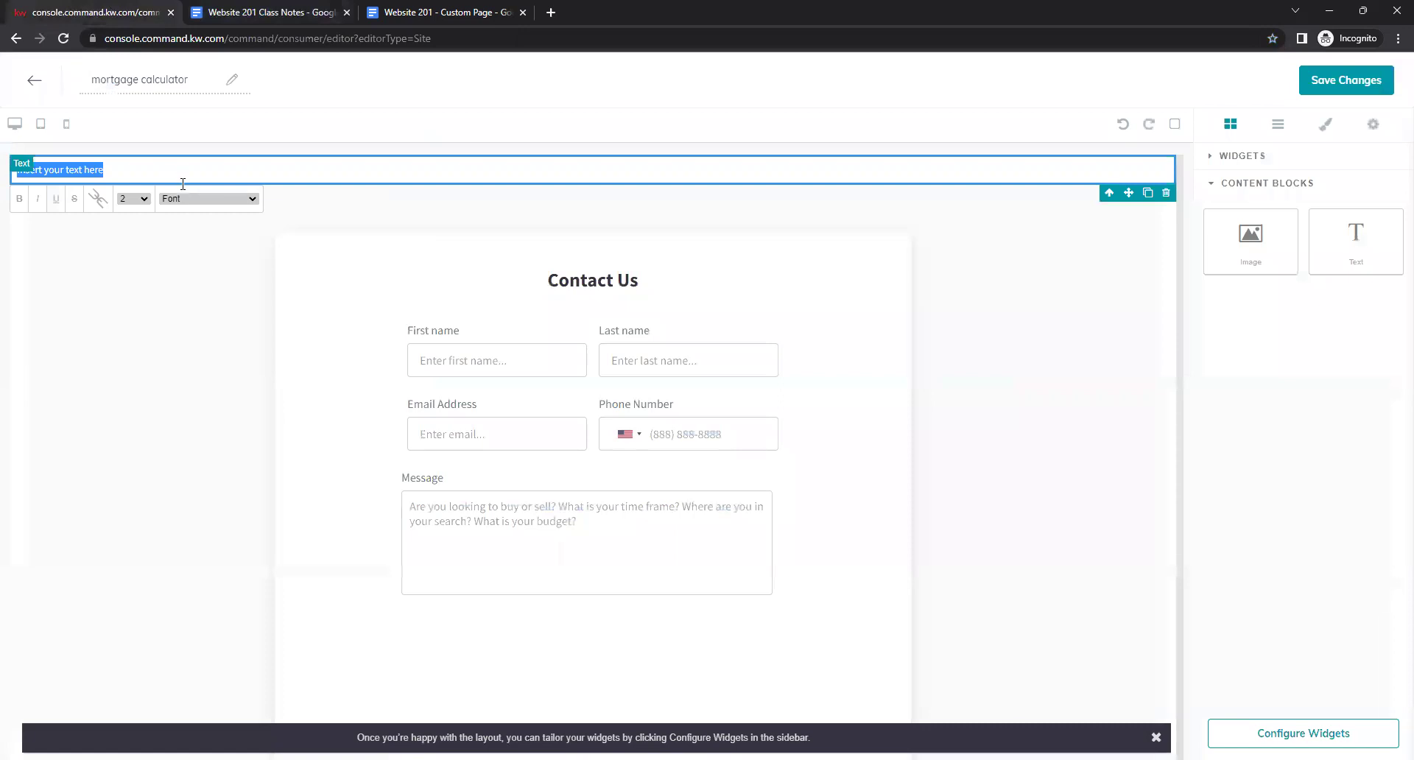
Replace the Text block placeholder with the pasted embed code, rendered as a live calculator.
drag(155, 171, 14, 169)
key(BackSpace)
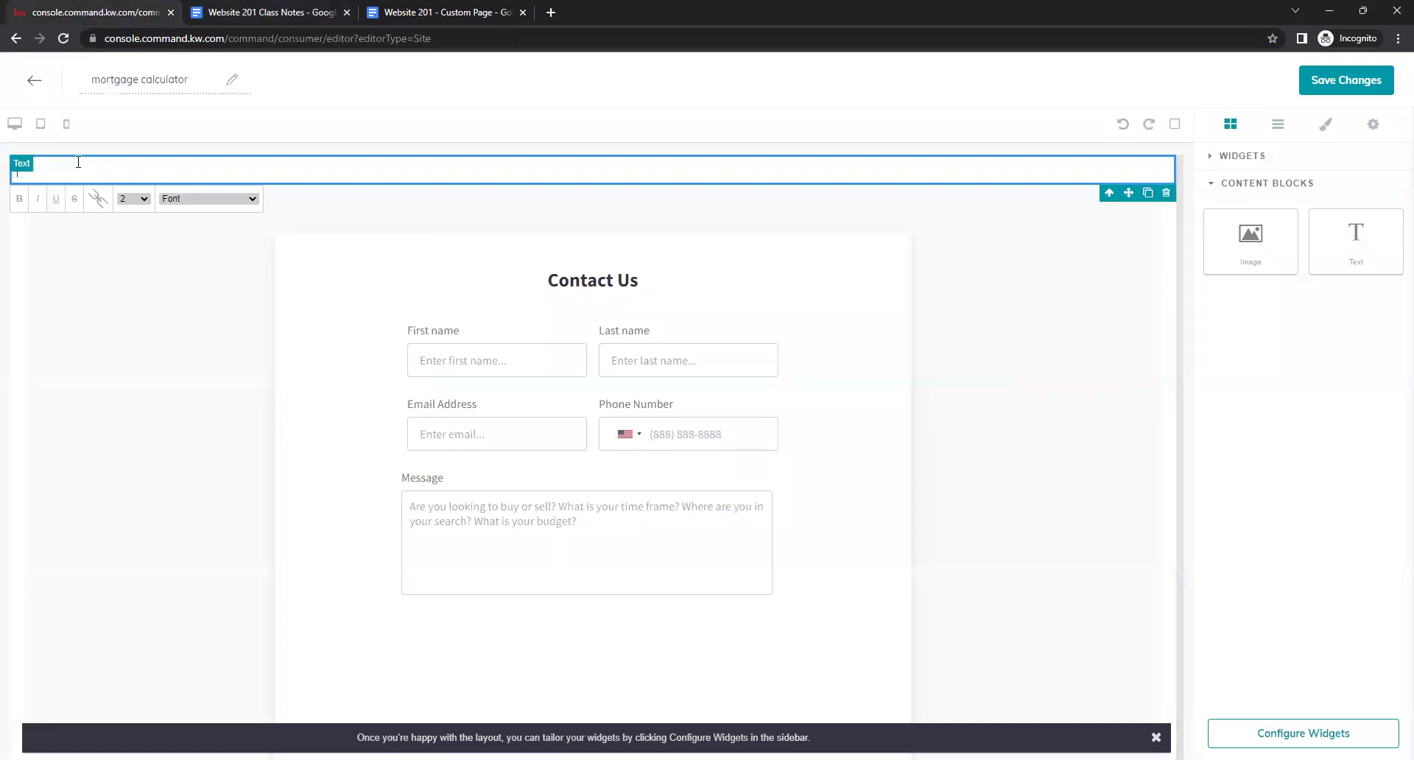
right_click(79, 165)
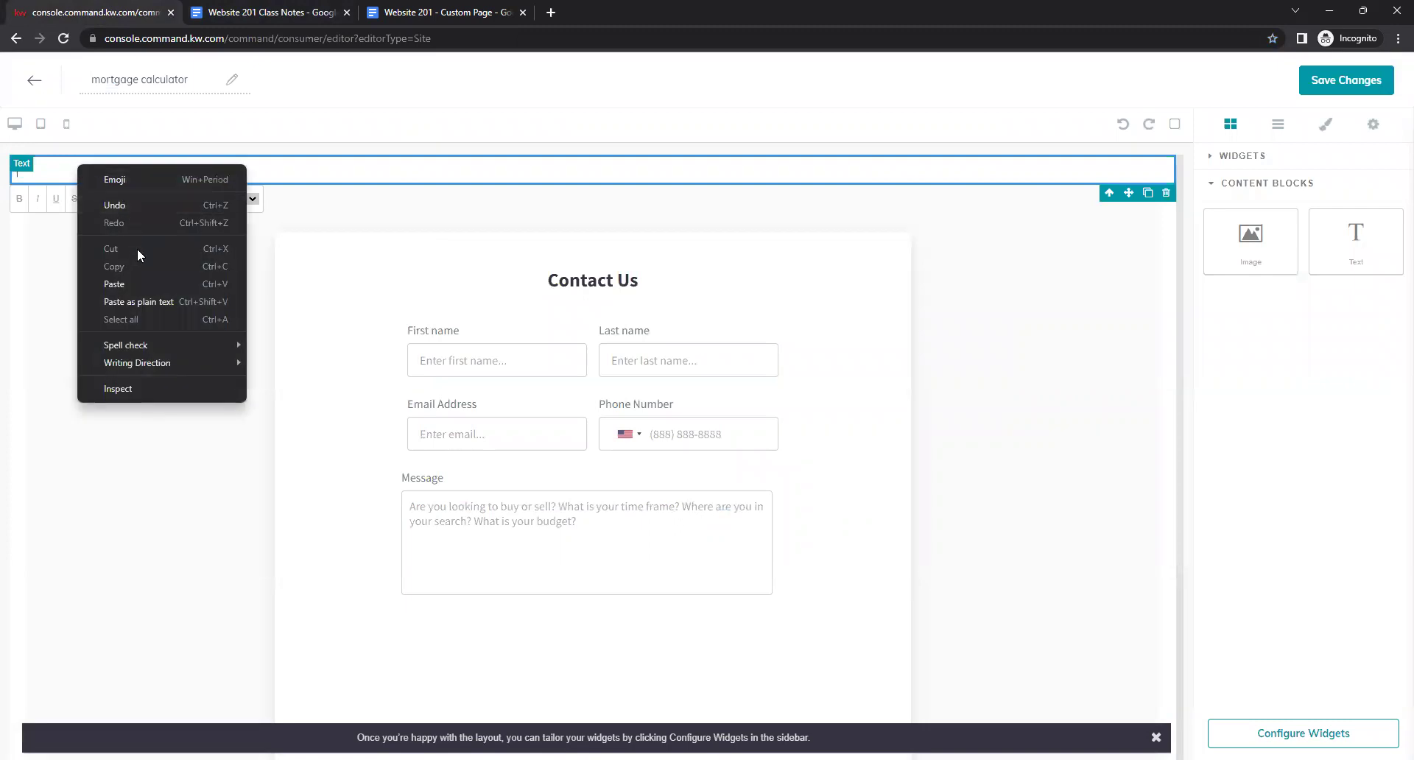
click(136, 280)
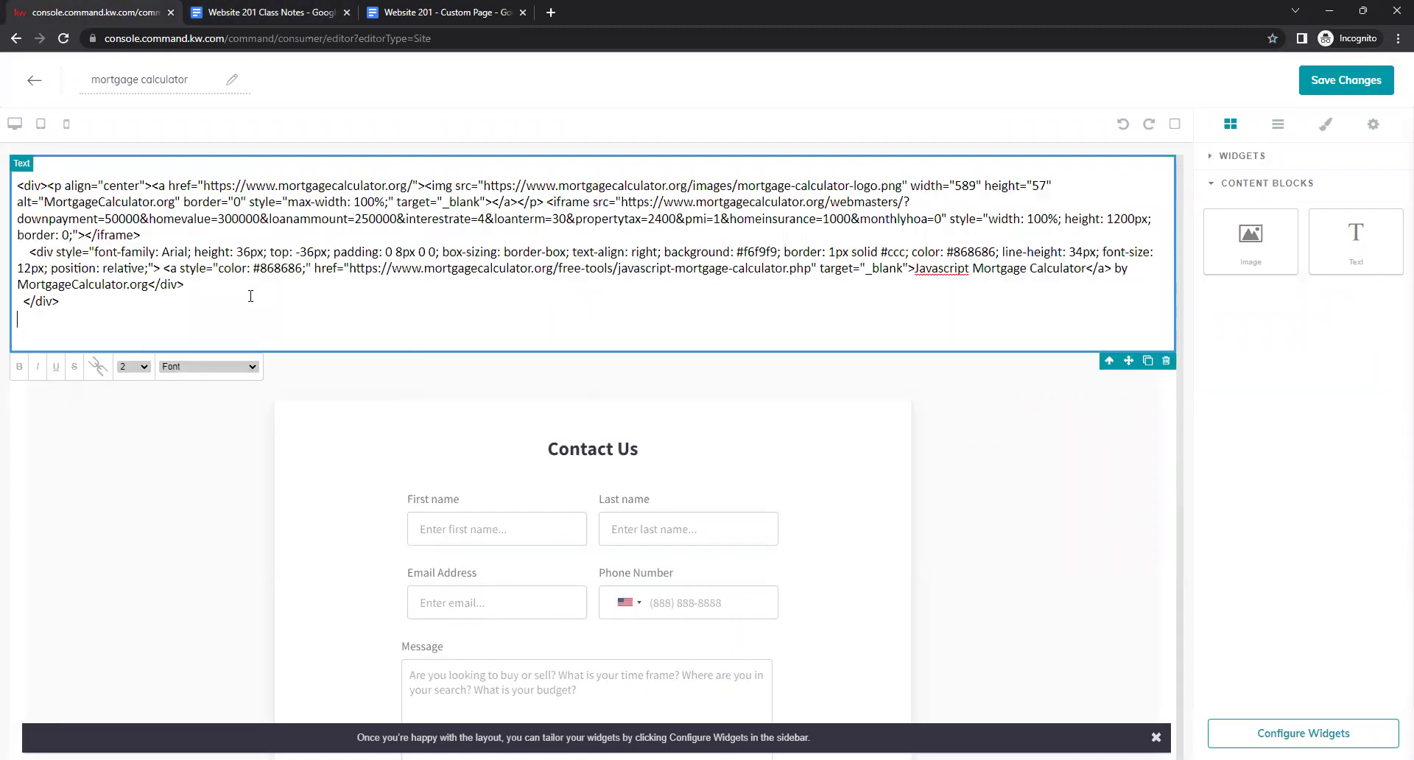
drag(45, 327, 6, 162)
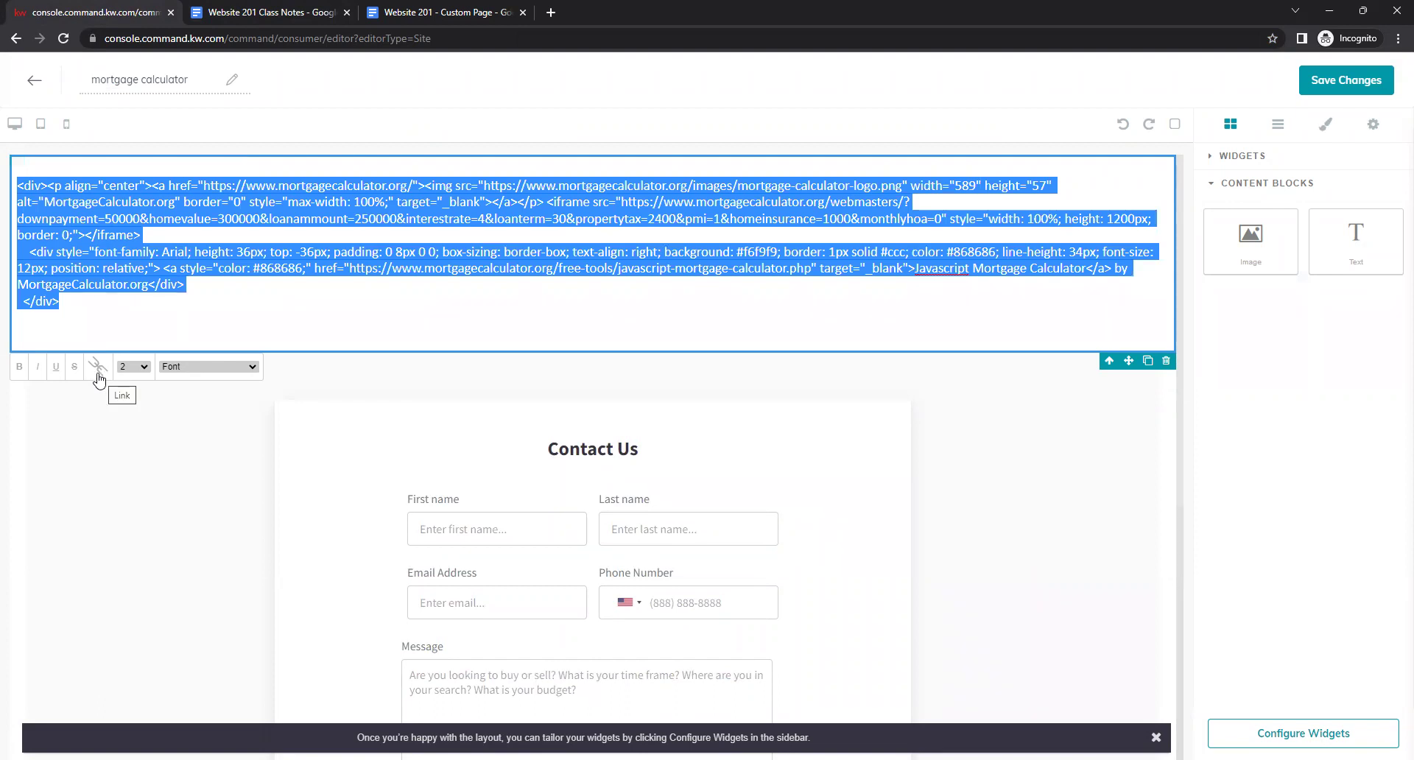
click(98, 374)
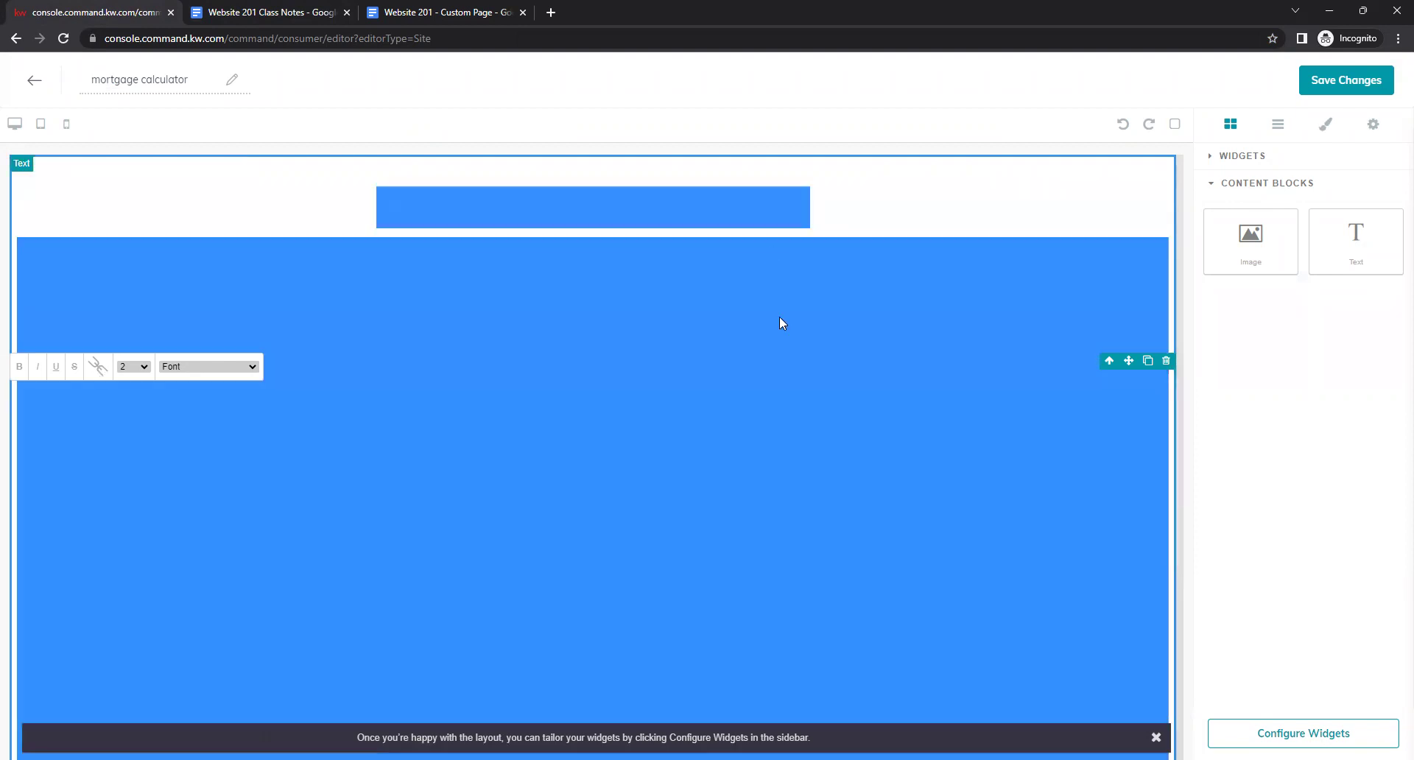
click(739, 148)
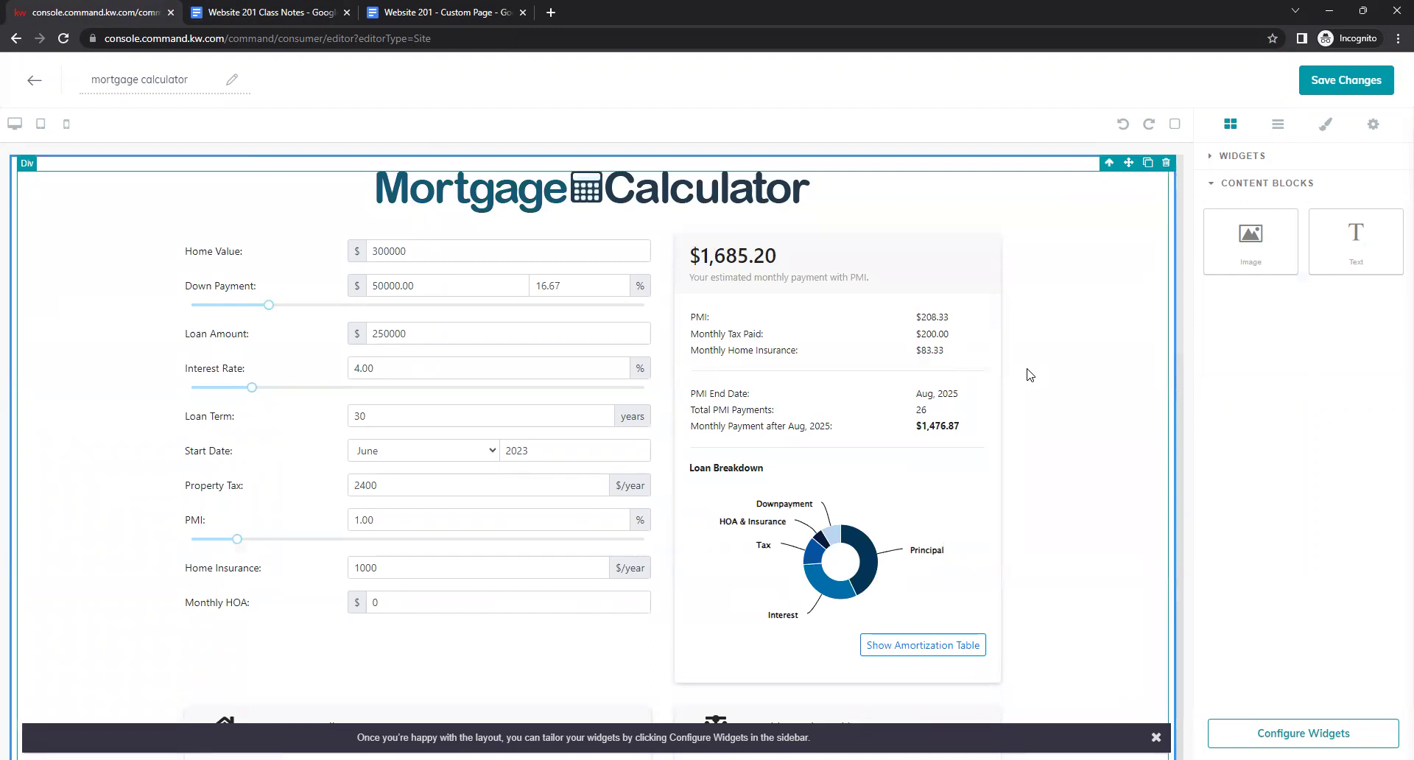
Test the calculator's Home Value field, then save the page without publishing.
click(428, 246)
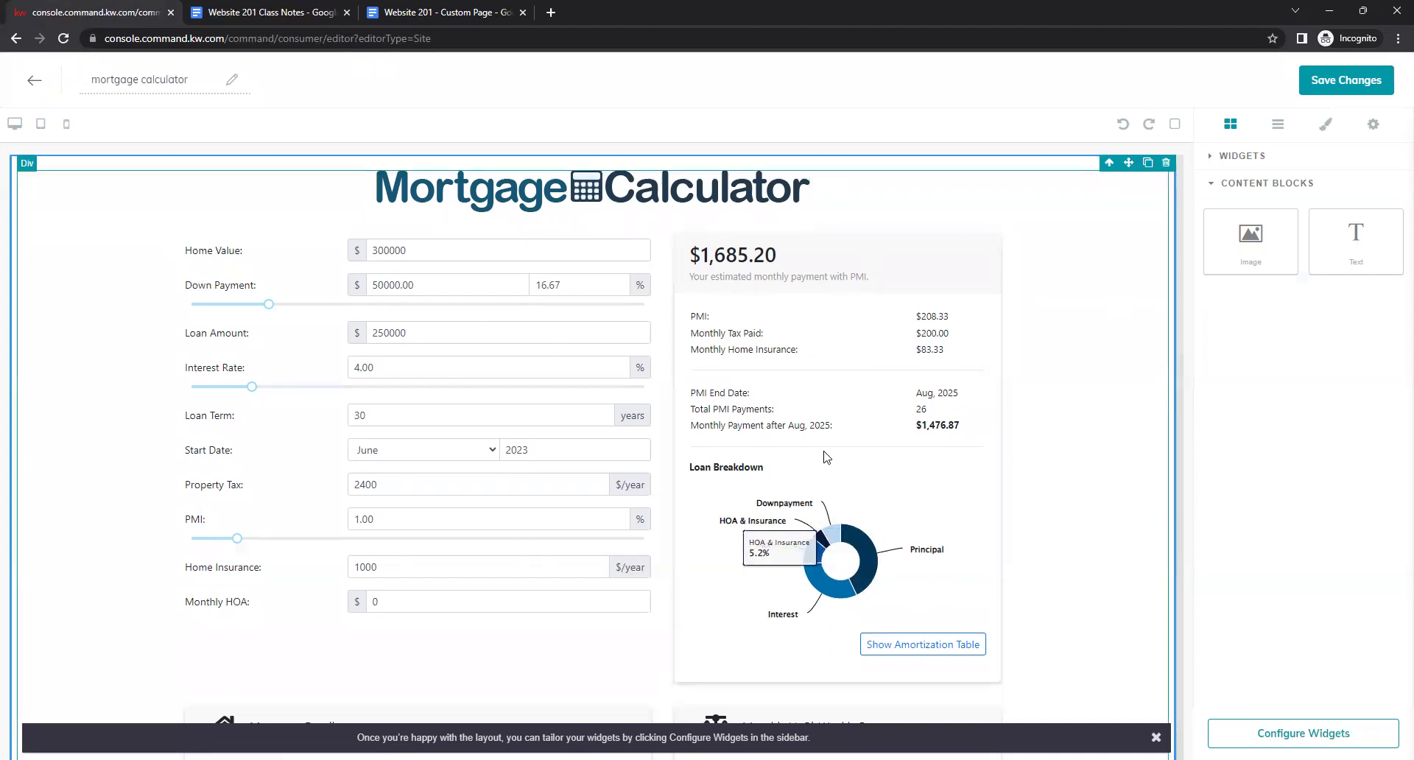
scroll(827, 457, down, 10)
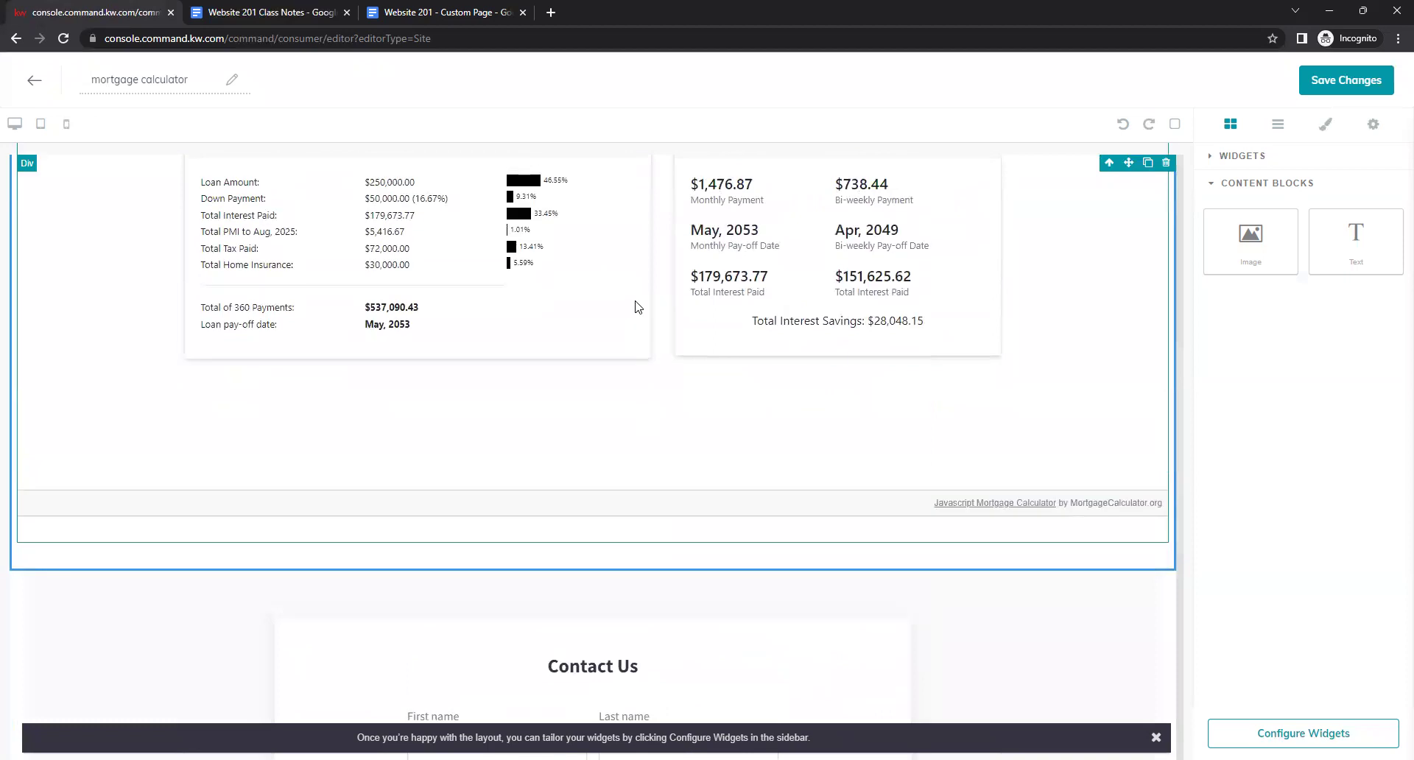
scroll(637, 307, down, 6)
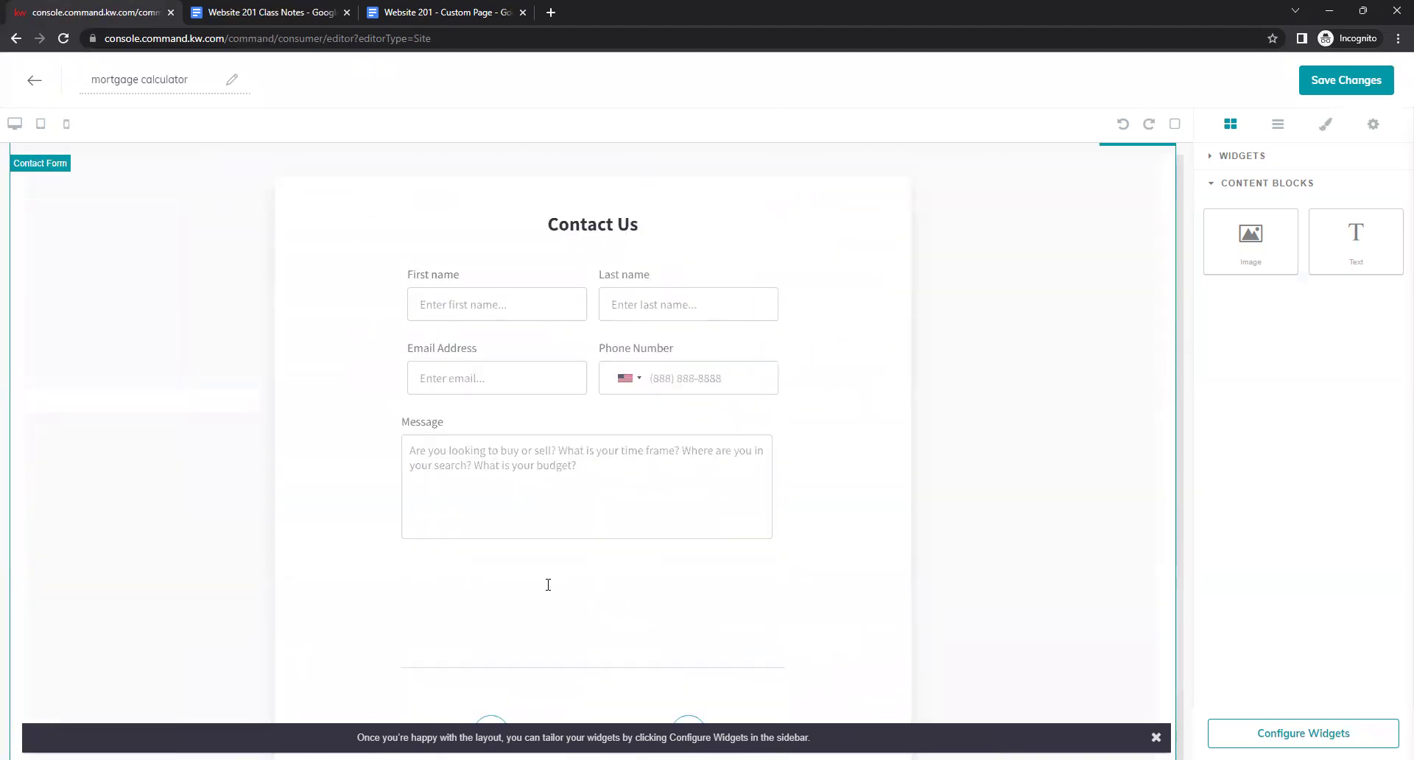
scroll(654, 552, down, 3)
scroll(654, 551, up, 10)
scroll(655, 546, up, 6)
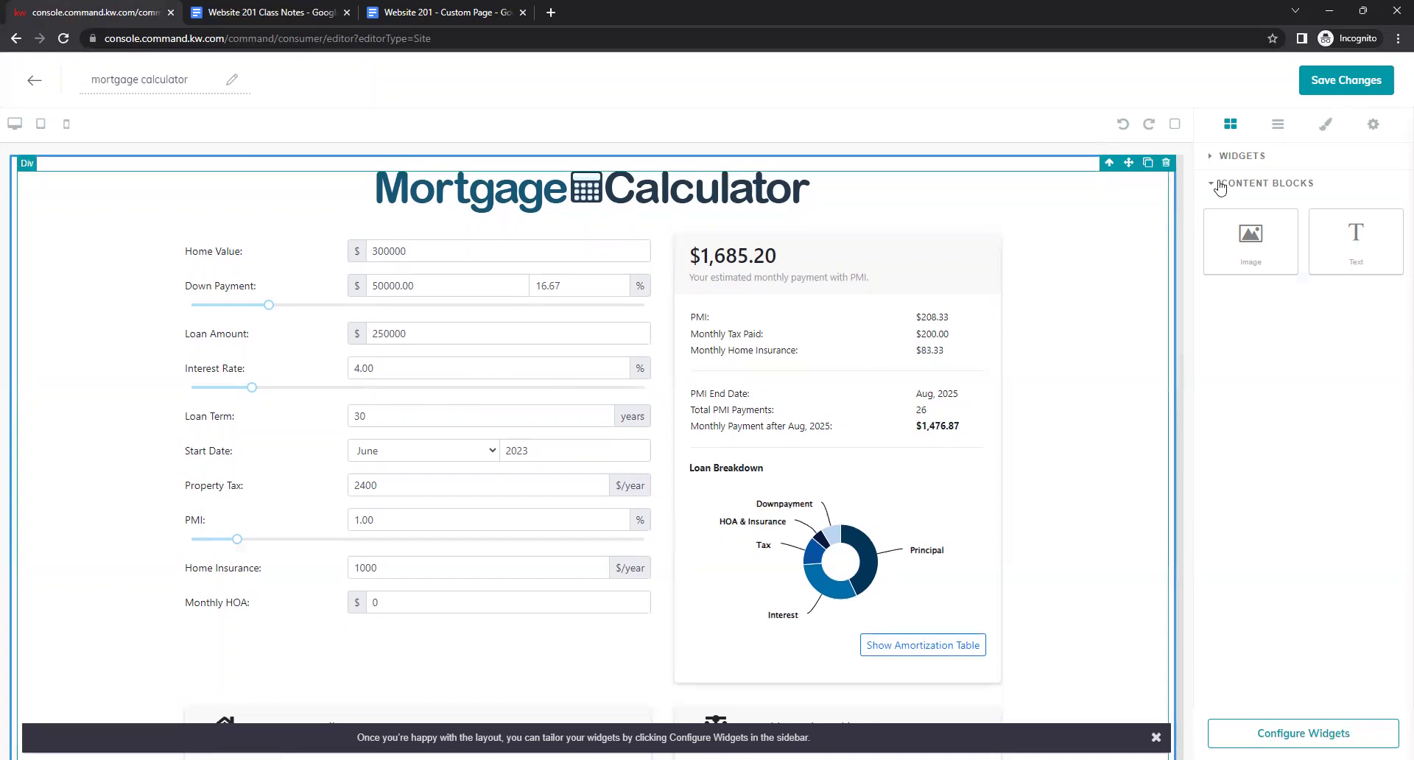
click(1333, 89)
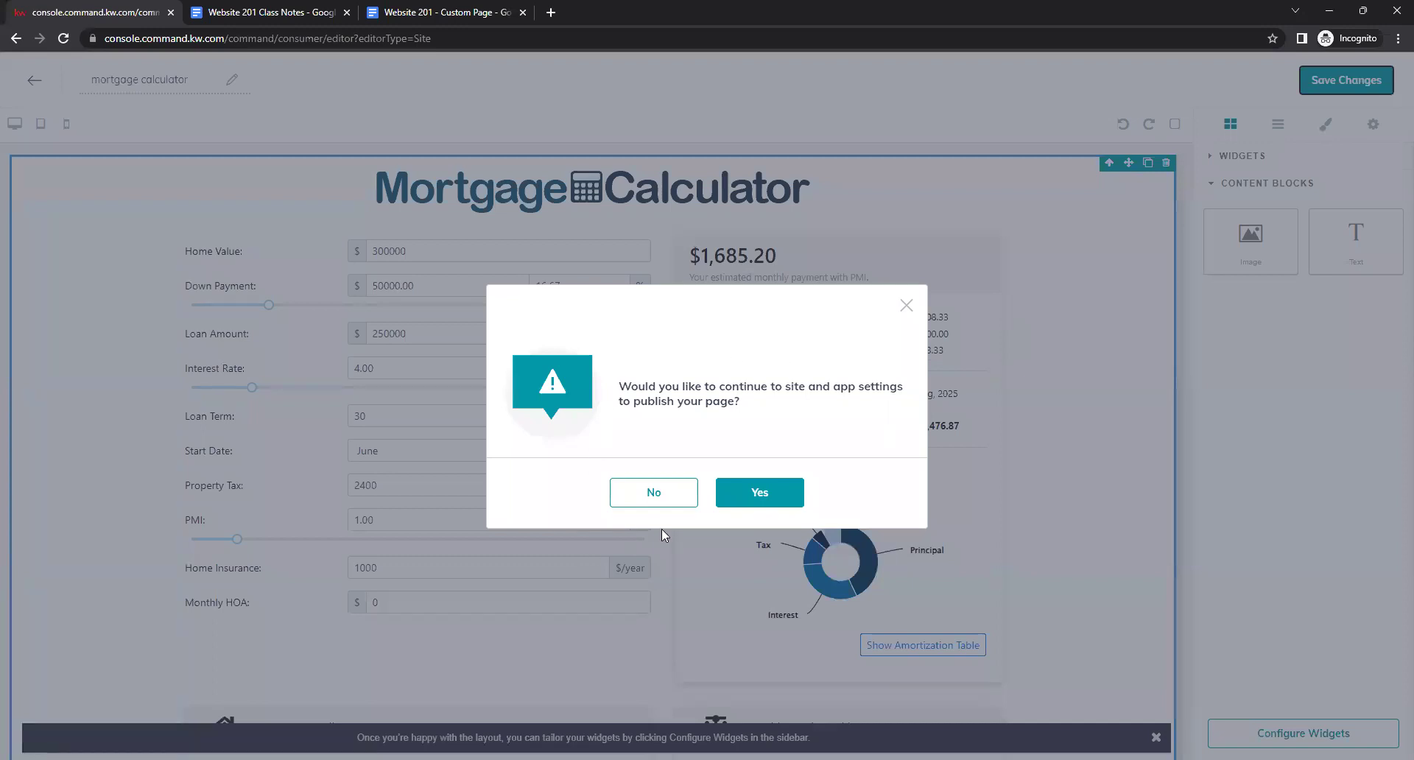
click(643, 503)
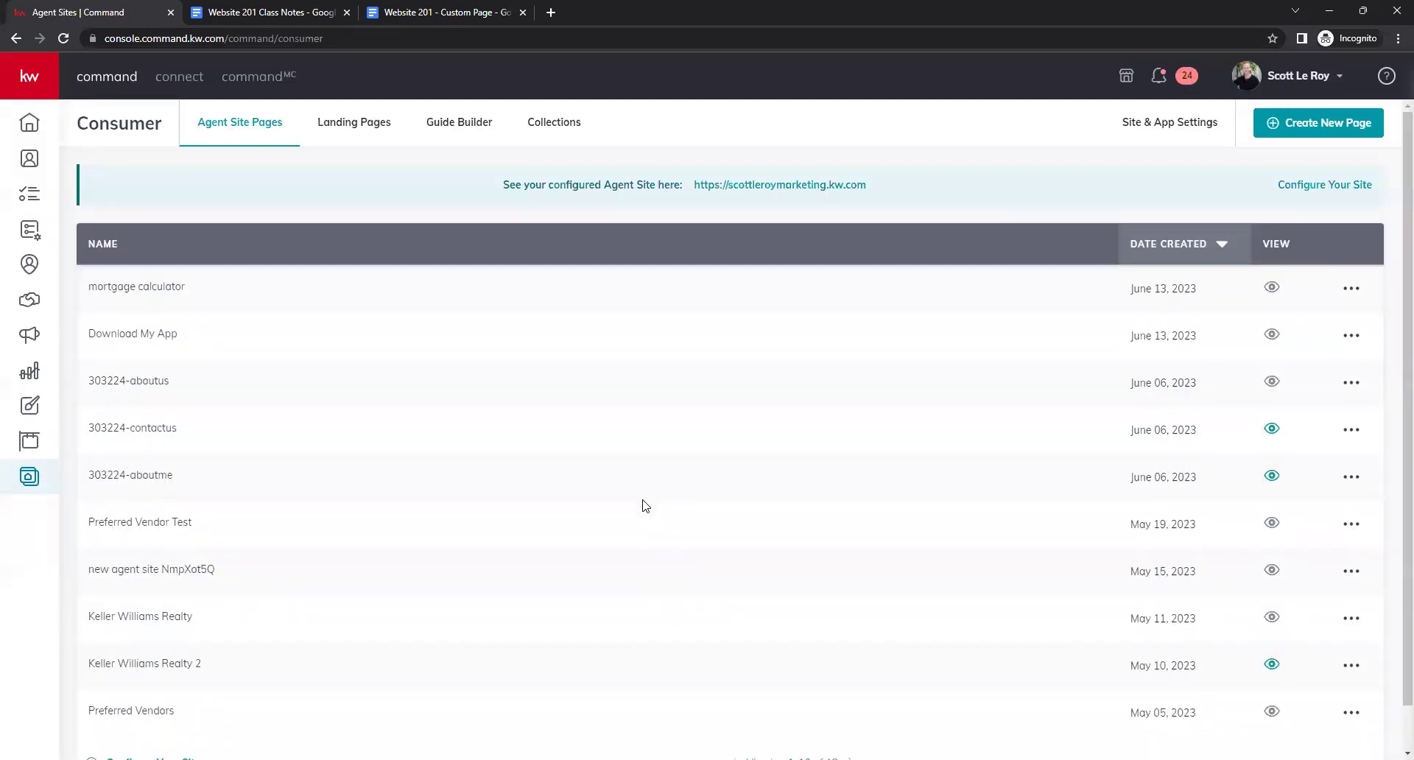
click(1340, 135)
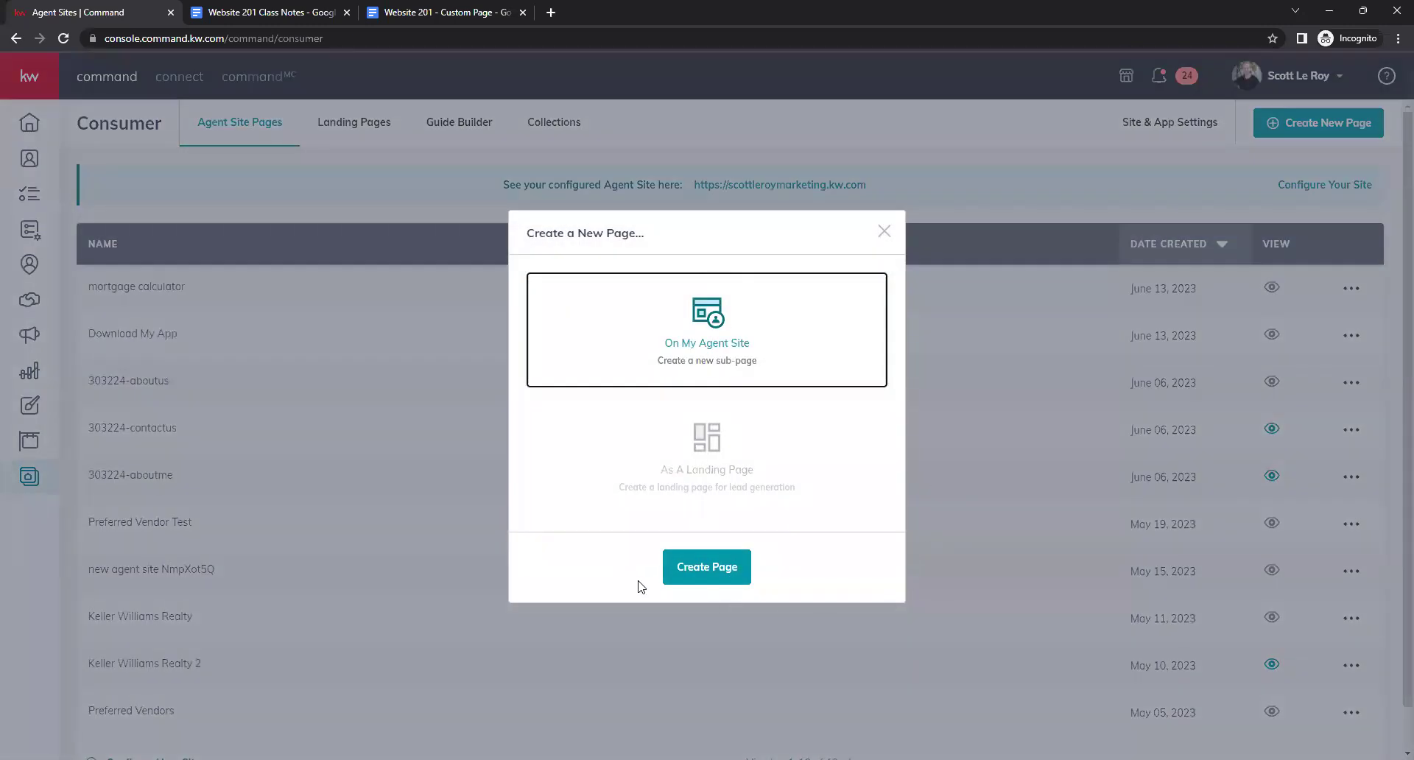
Create a new agent site page and title it 'Local School Search'.
click(726, 568)
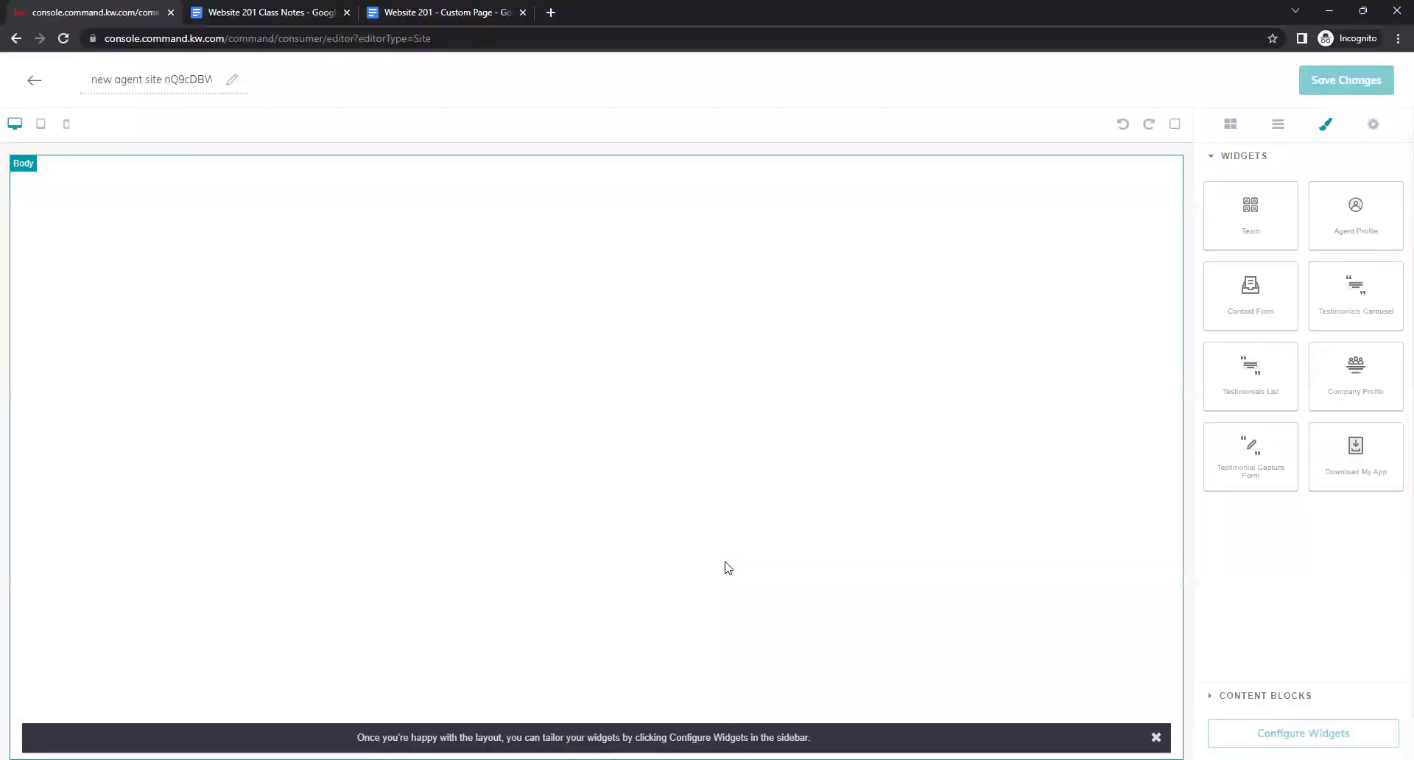
triple_click(187, 83)
key(BackSpace)
text(Local School se)
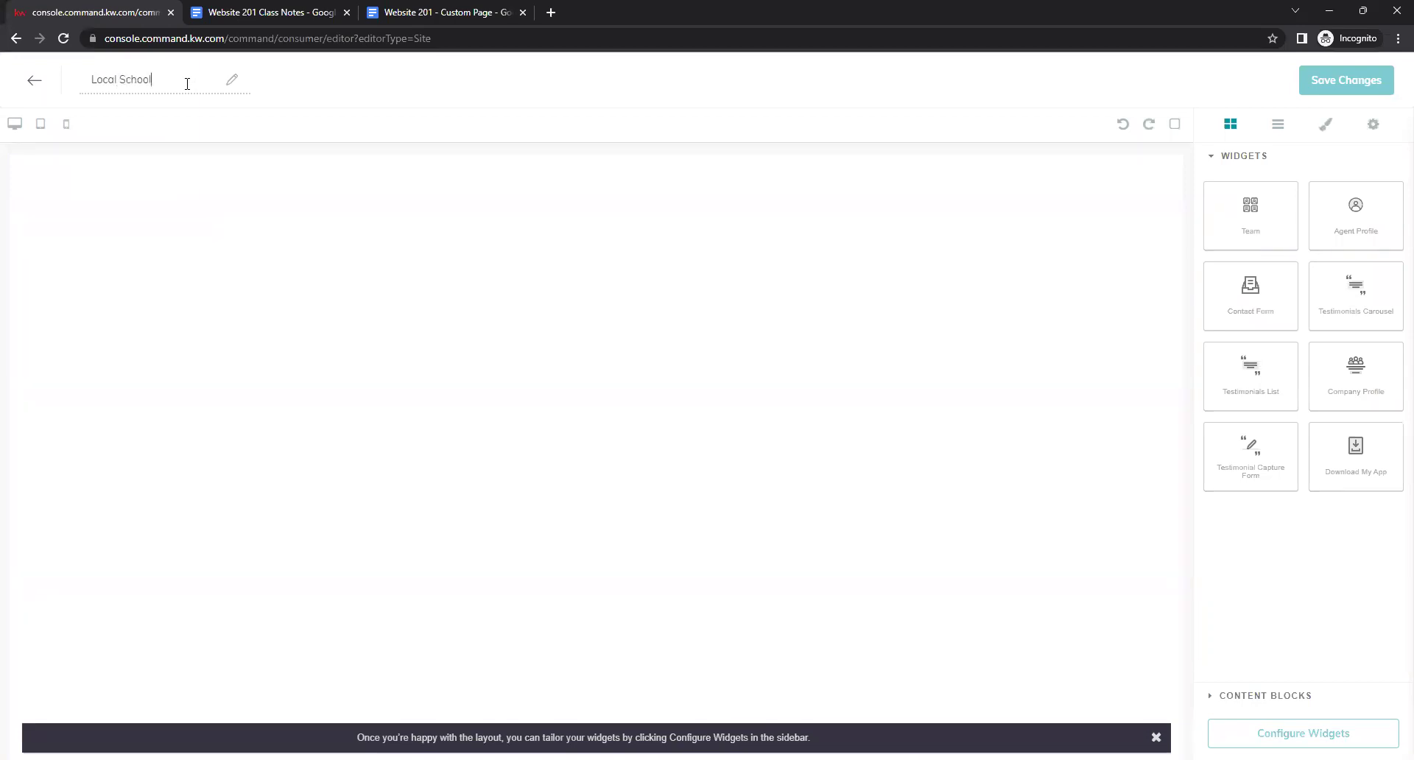
key(BackSpace)
text(Search)
Review the Great Schools Widget instructions in the class notes, highlighting the Agent Profile step.
click(228, 13)
scroll(667, 464, down, 7)
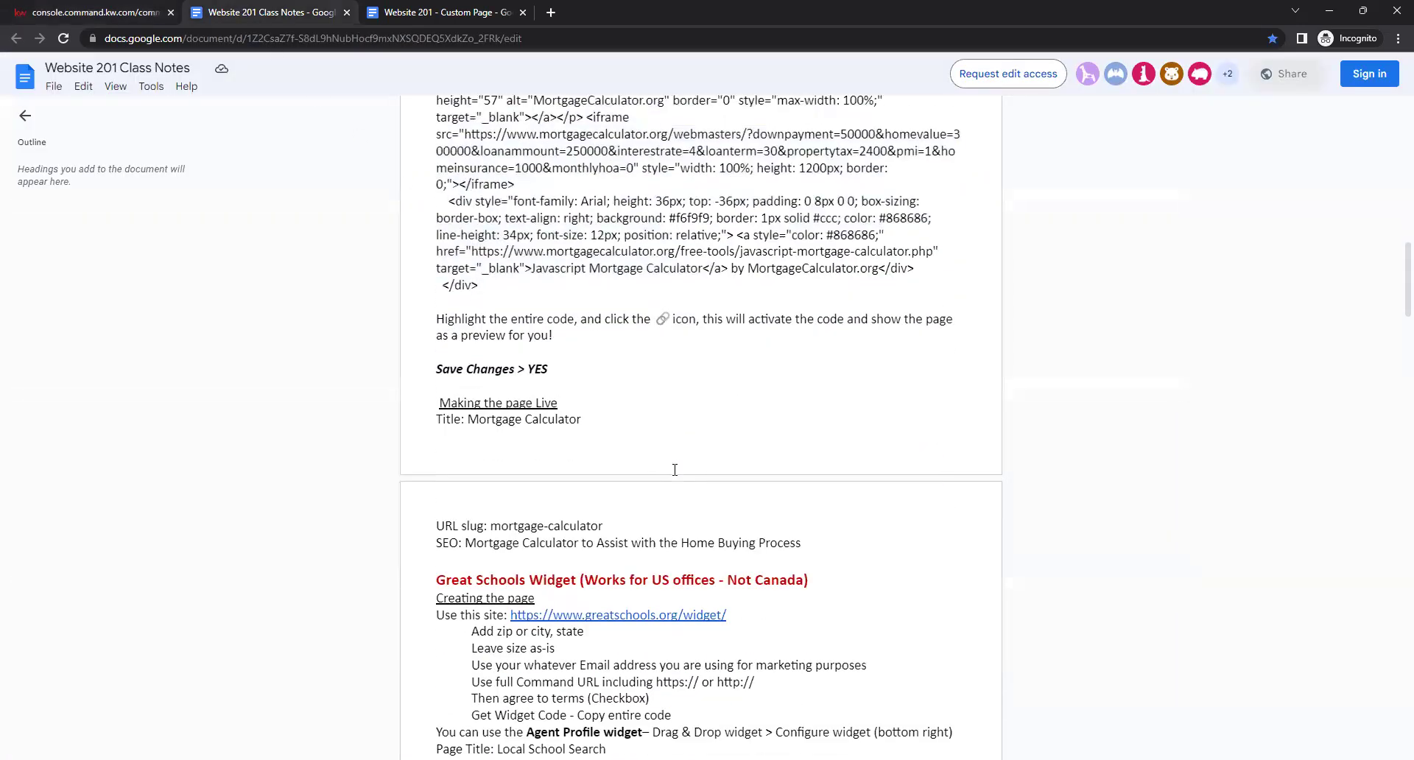
scroll(854, 428, down, 1)
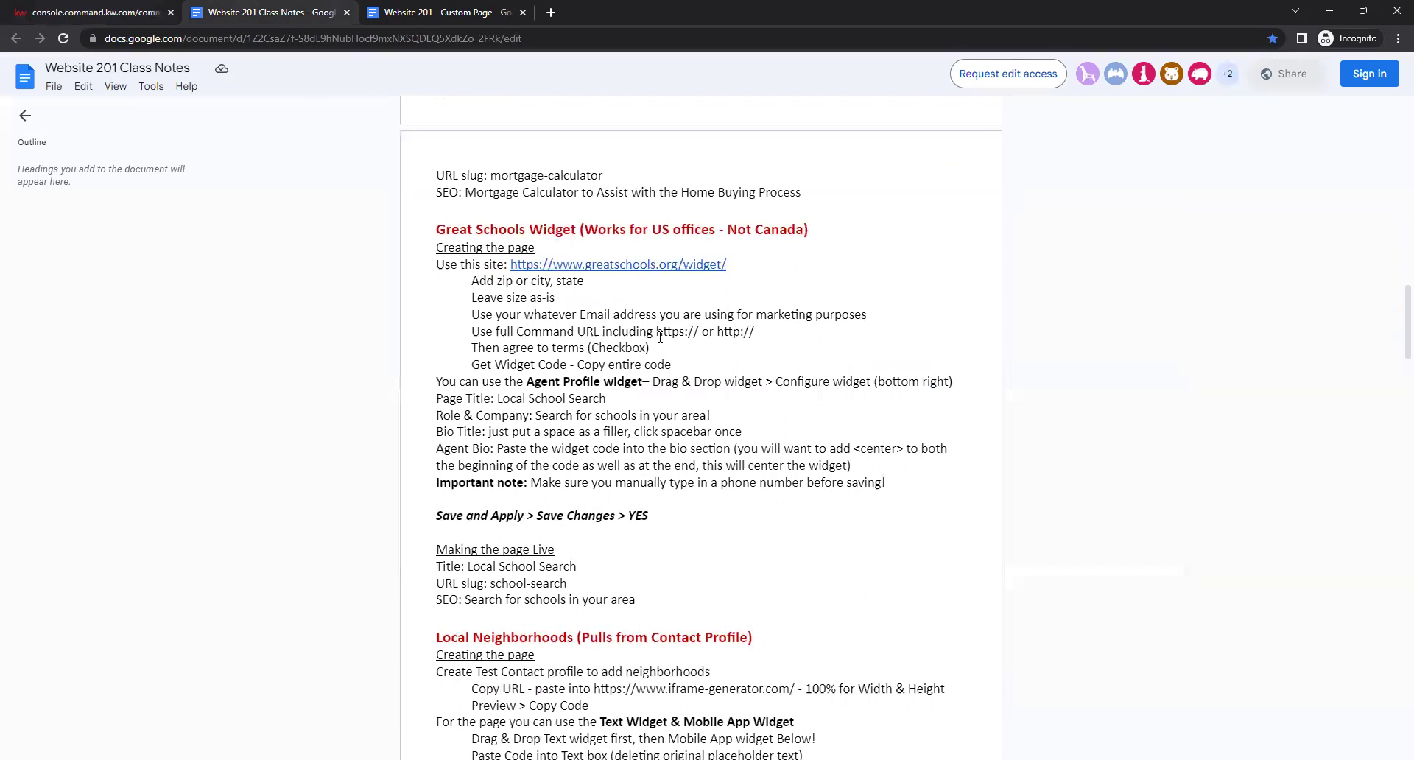
drag(436, 229, 814, 247)
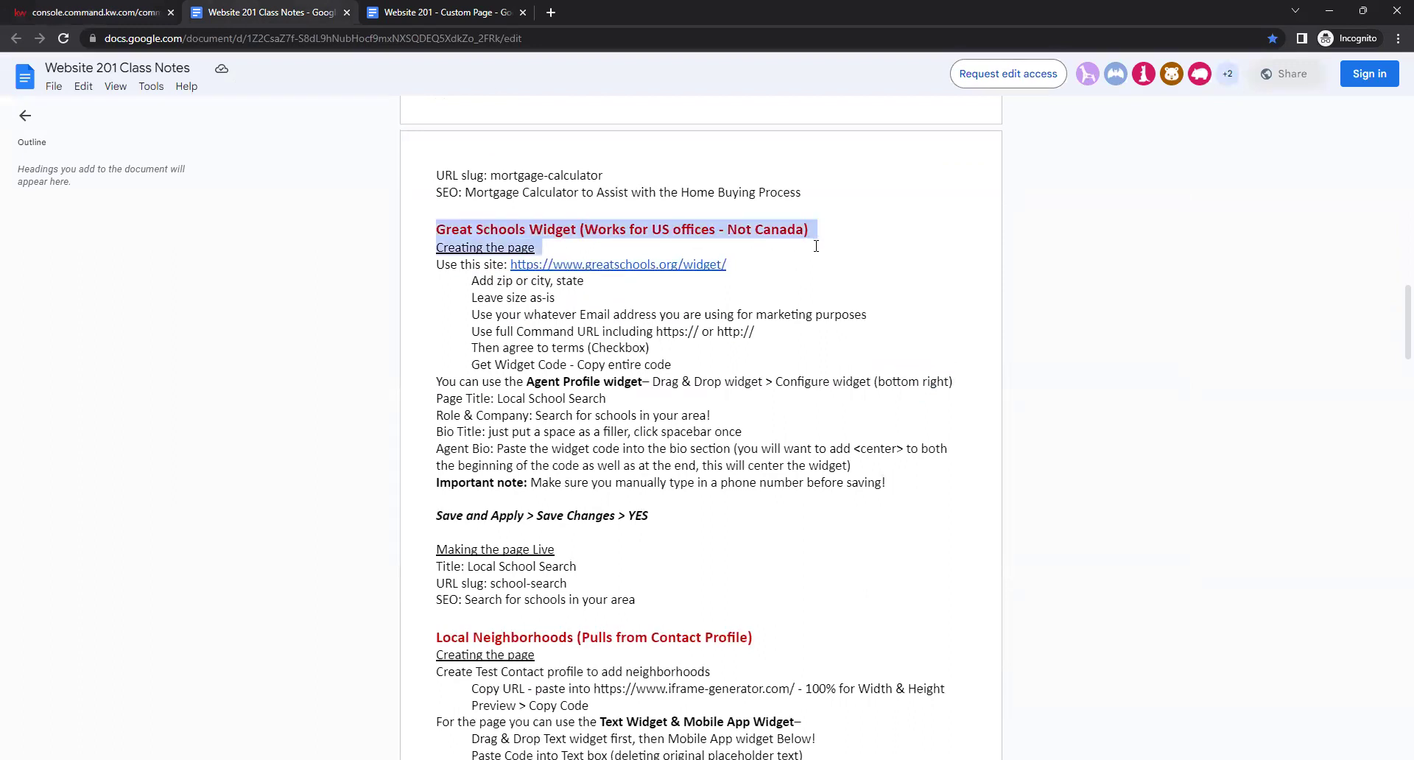
click(891, 262)
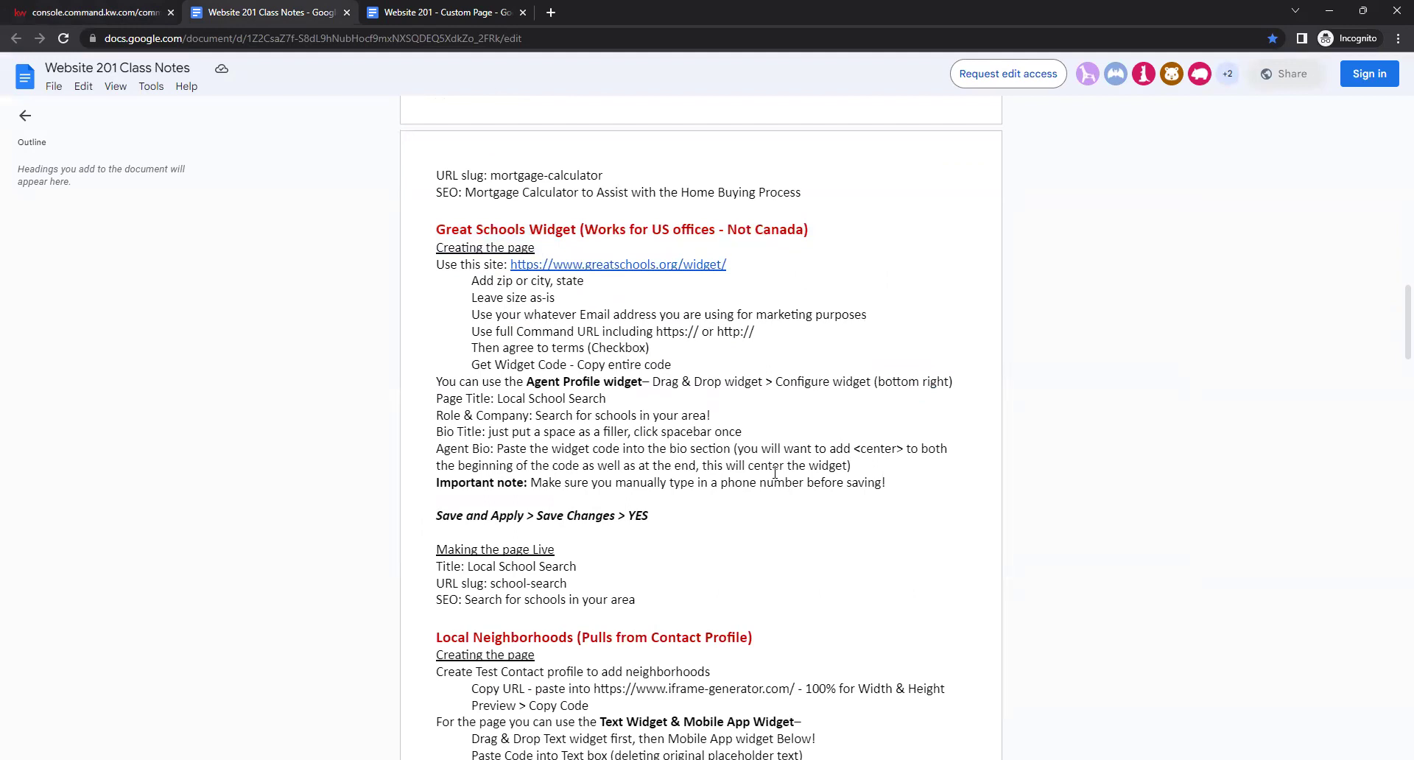
scroll(736, 402, down, 2)
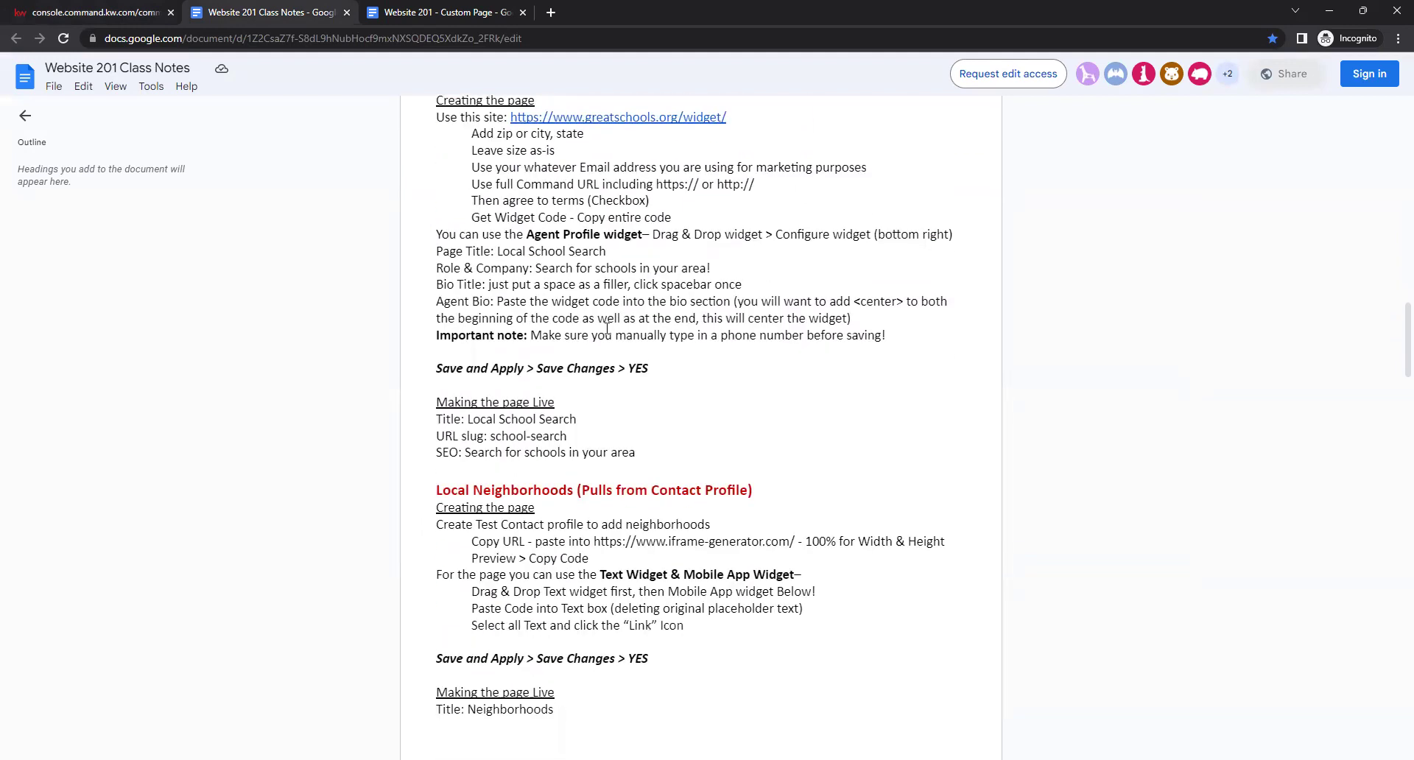
scroll(571, 299, up, 1)
drag(525, 308, 649, 308)
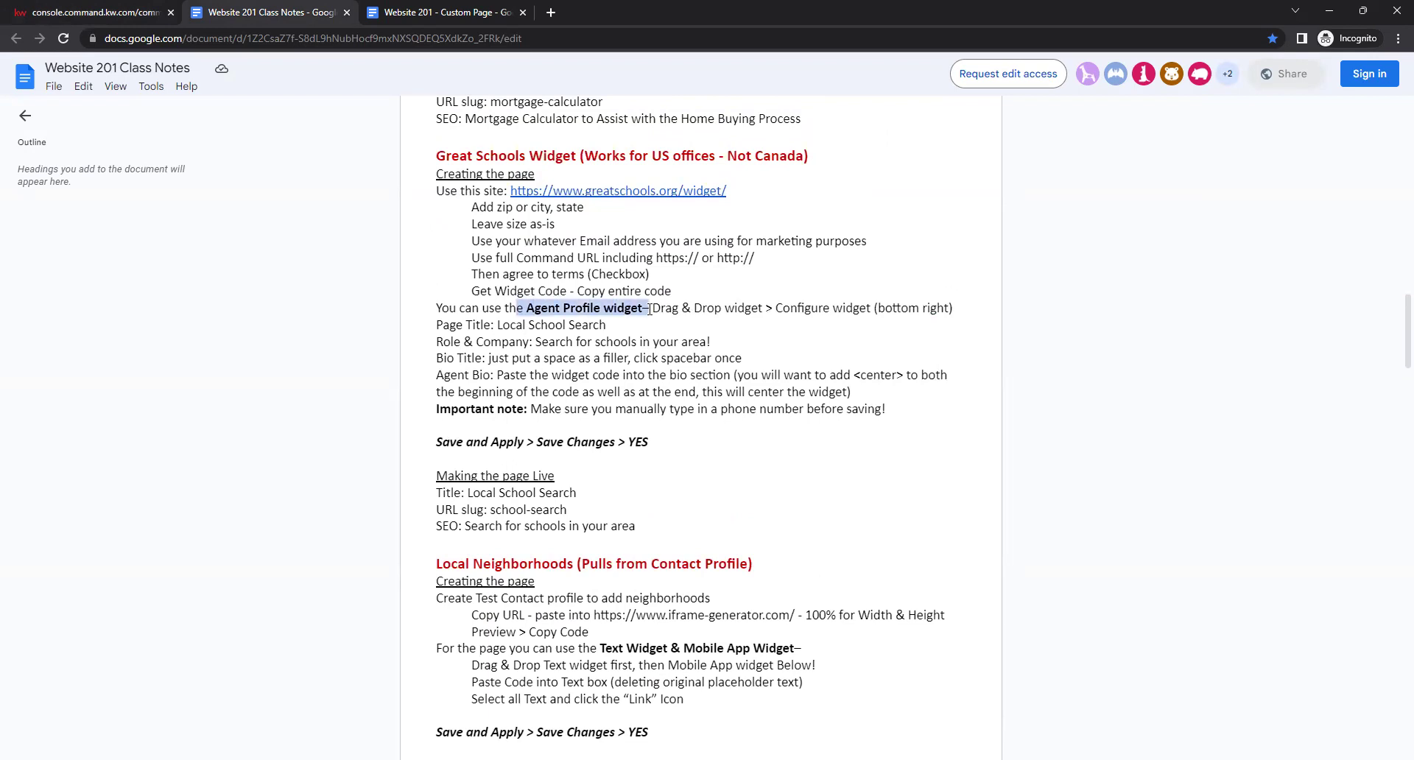
Place an Agent Profile widget on the empty page and open the widget configuration list.
click(96, 12)
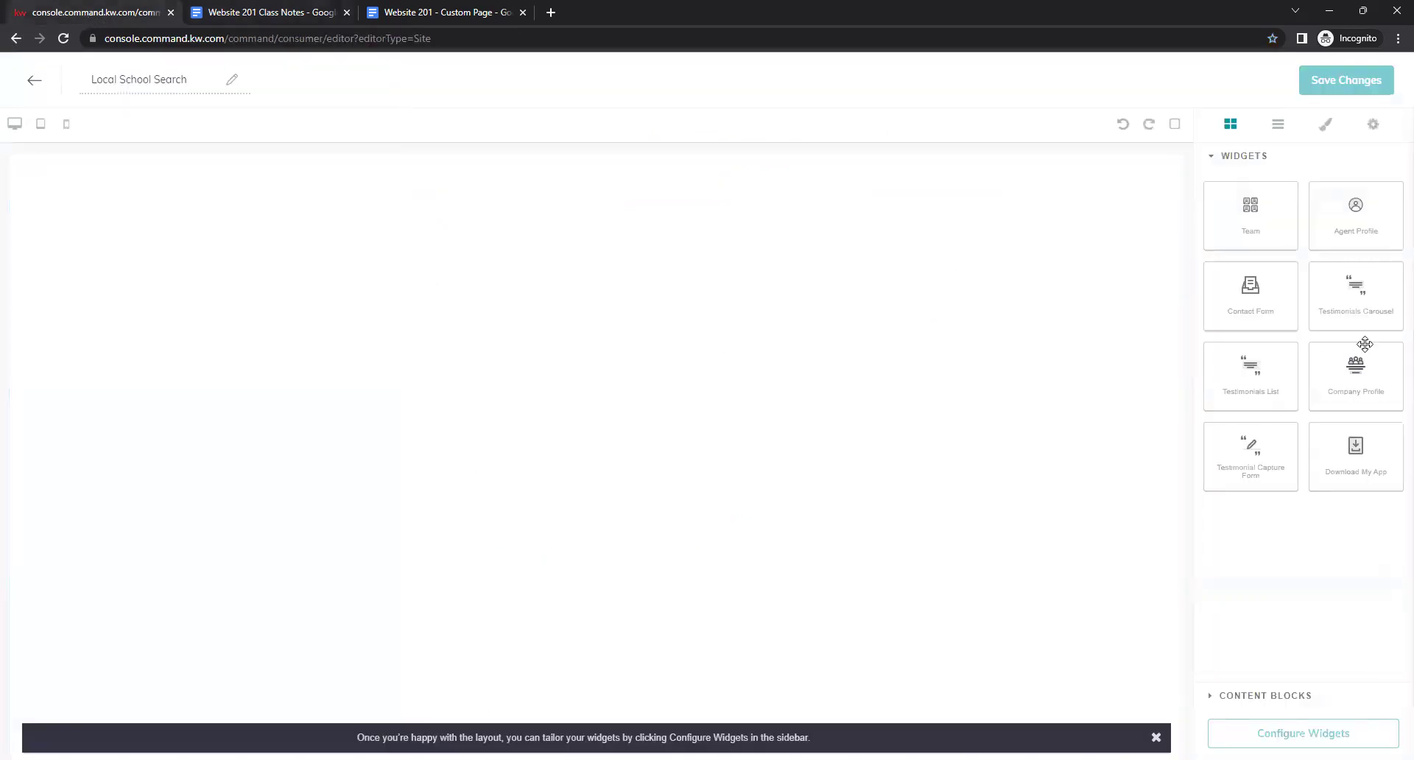
drag(1378, 218, 632, 275)
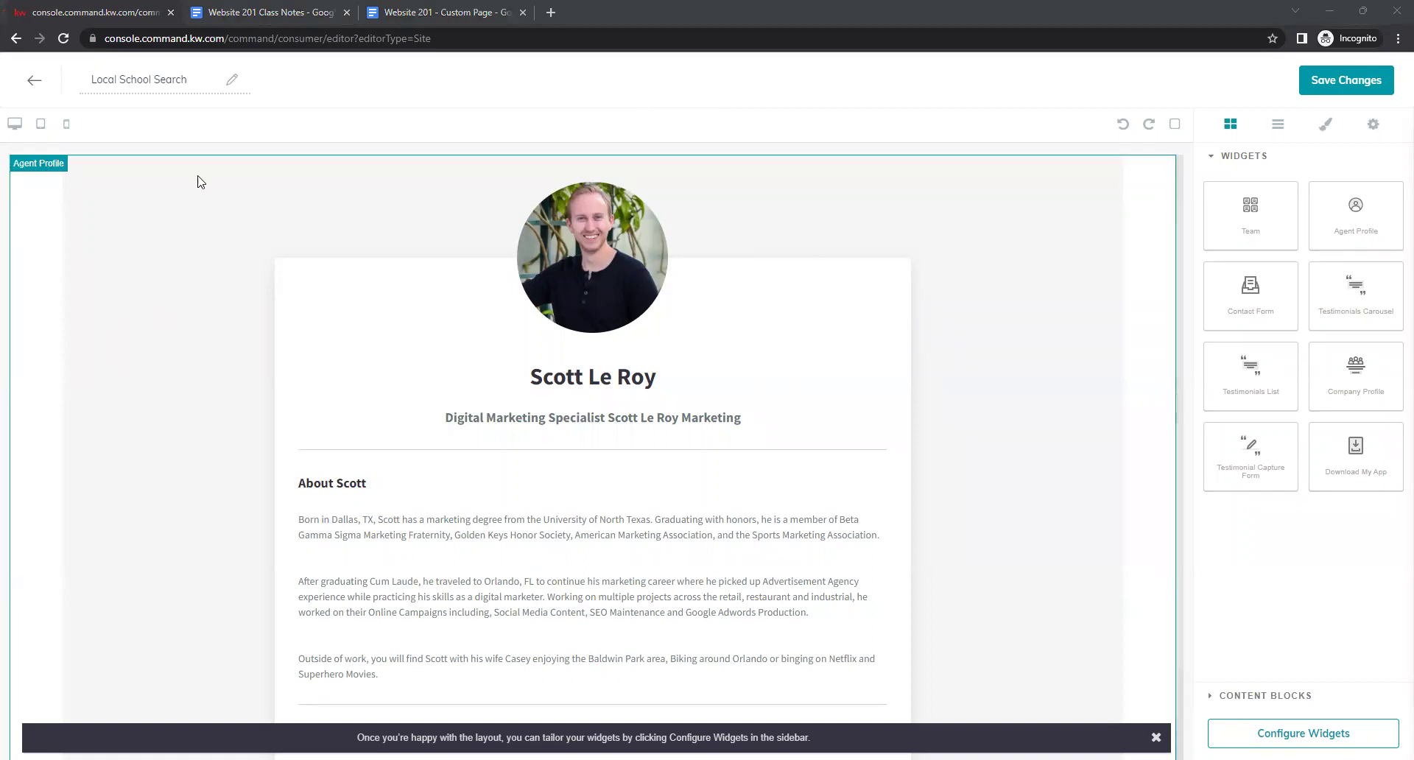
click(277, 18)
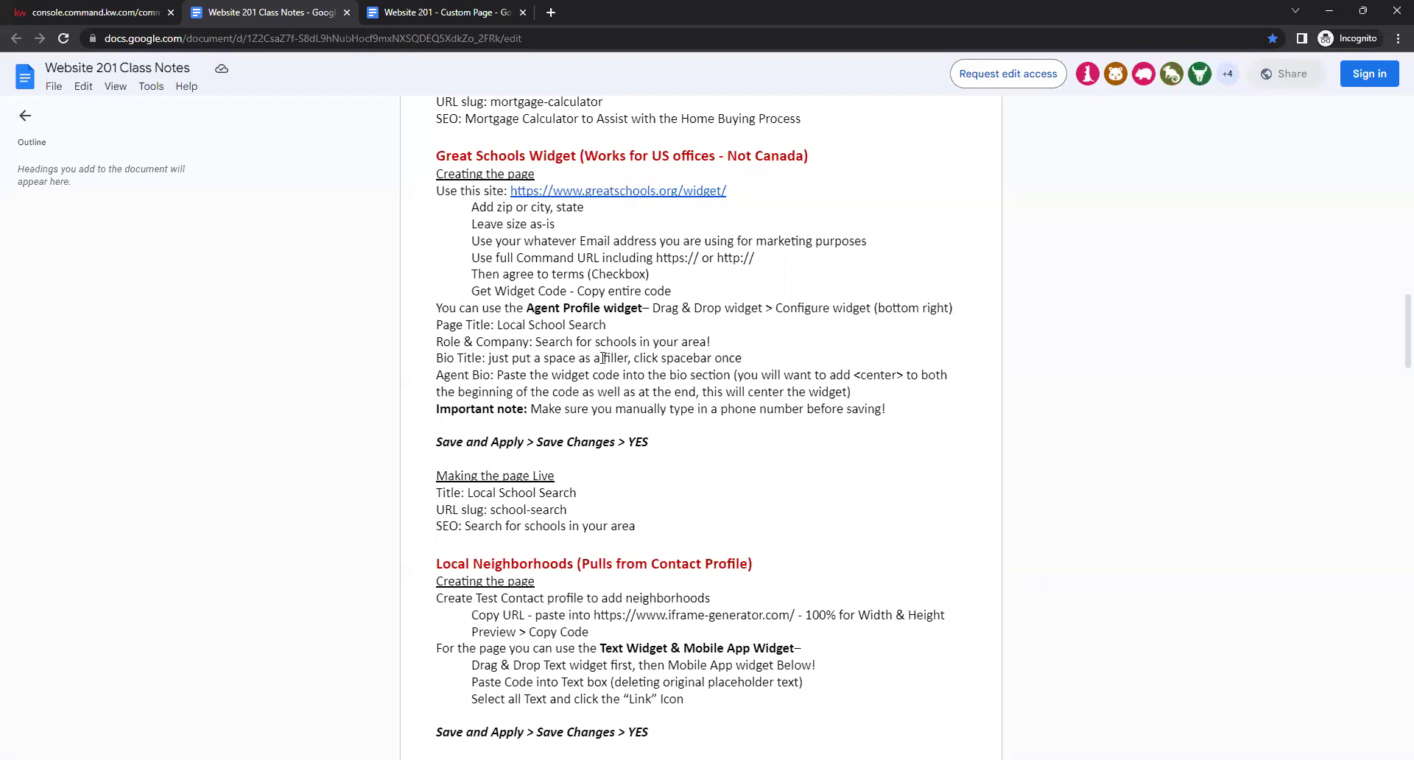
click(100, 13)
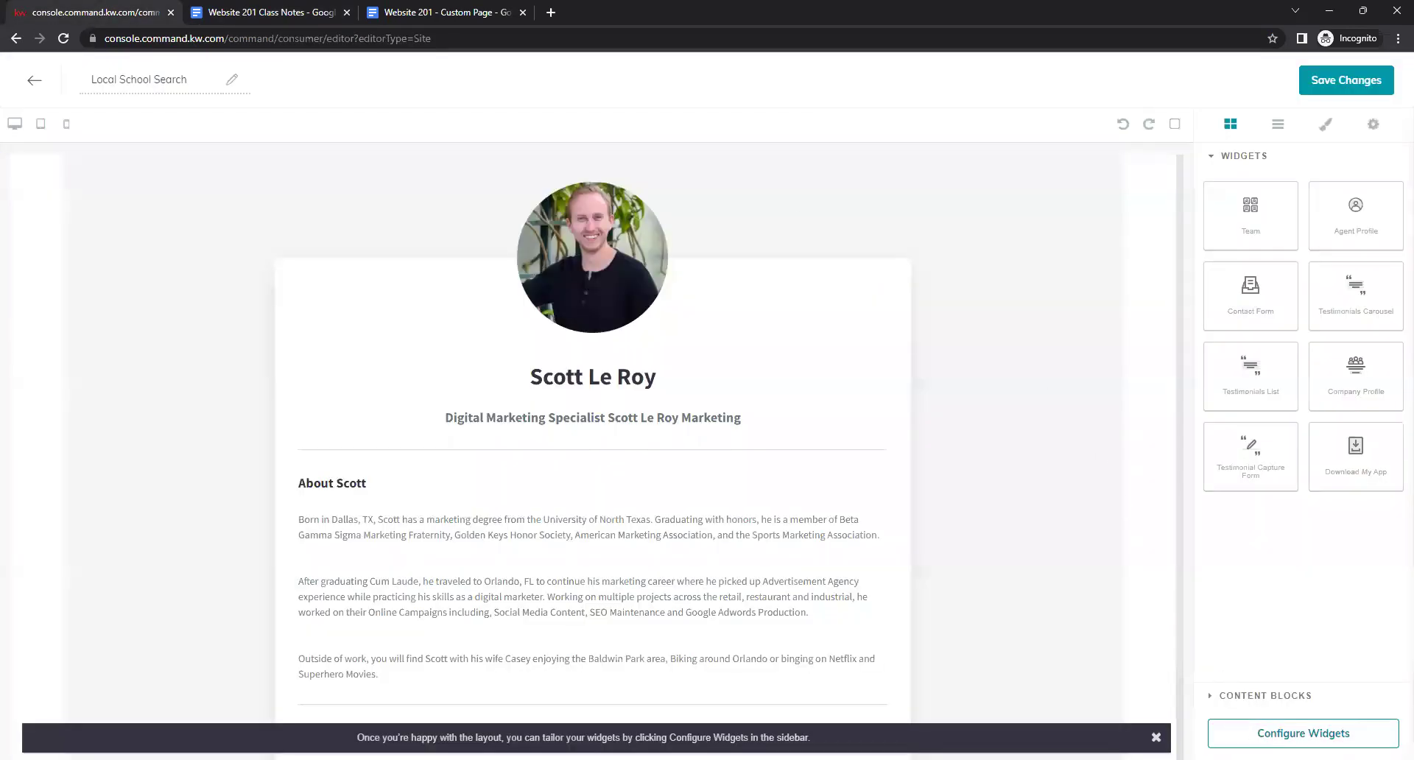
click(1302, 733)
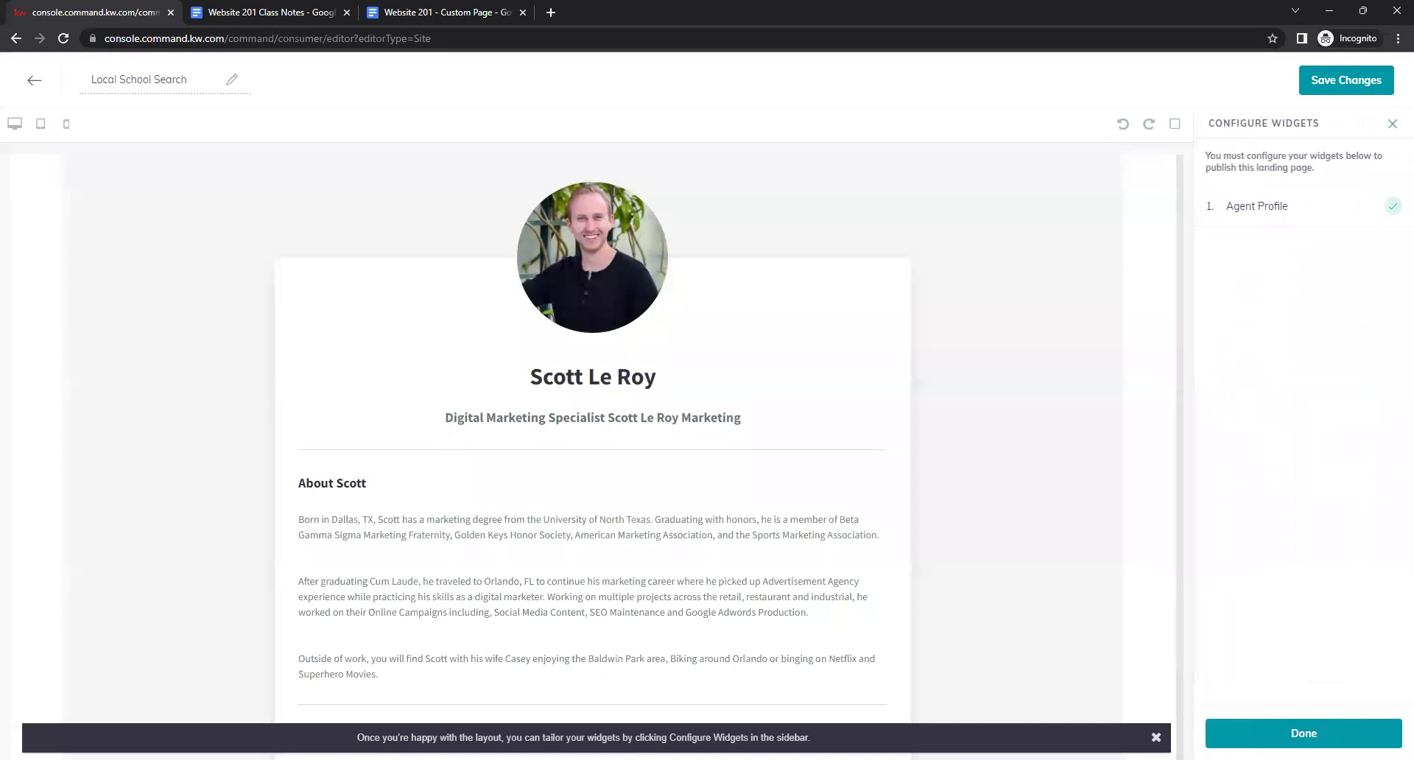
Set the Agent Profile's Page Title to 'Local School Search', copied from the class notes.
click(1239, 223)
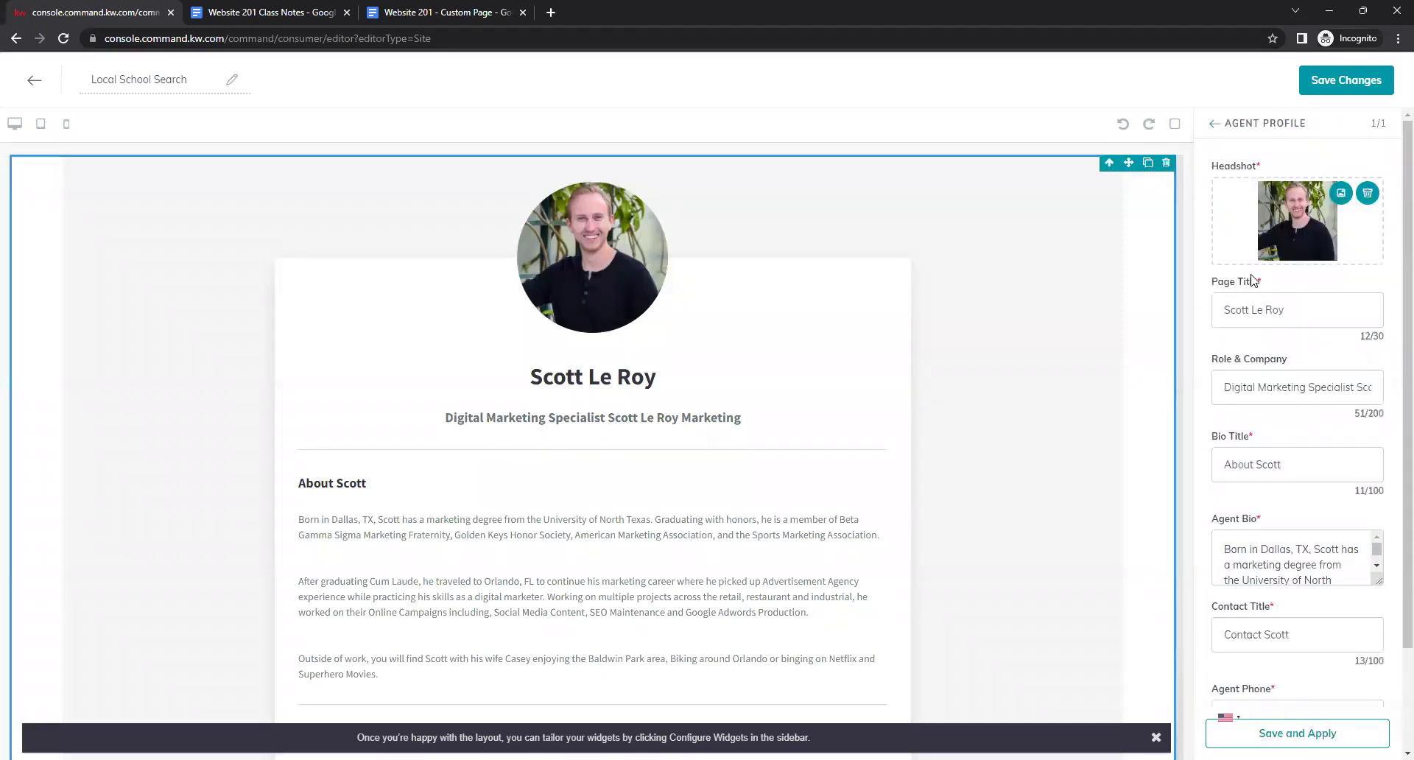
click(1286, 315)
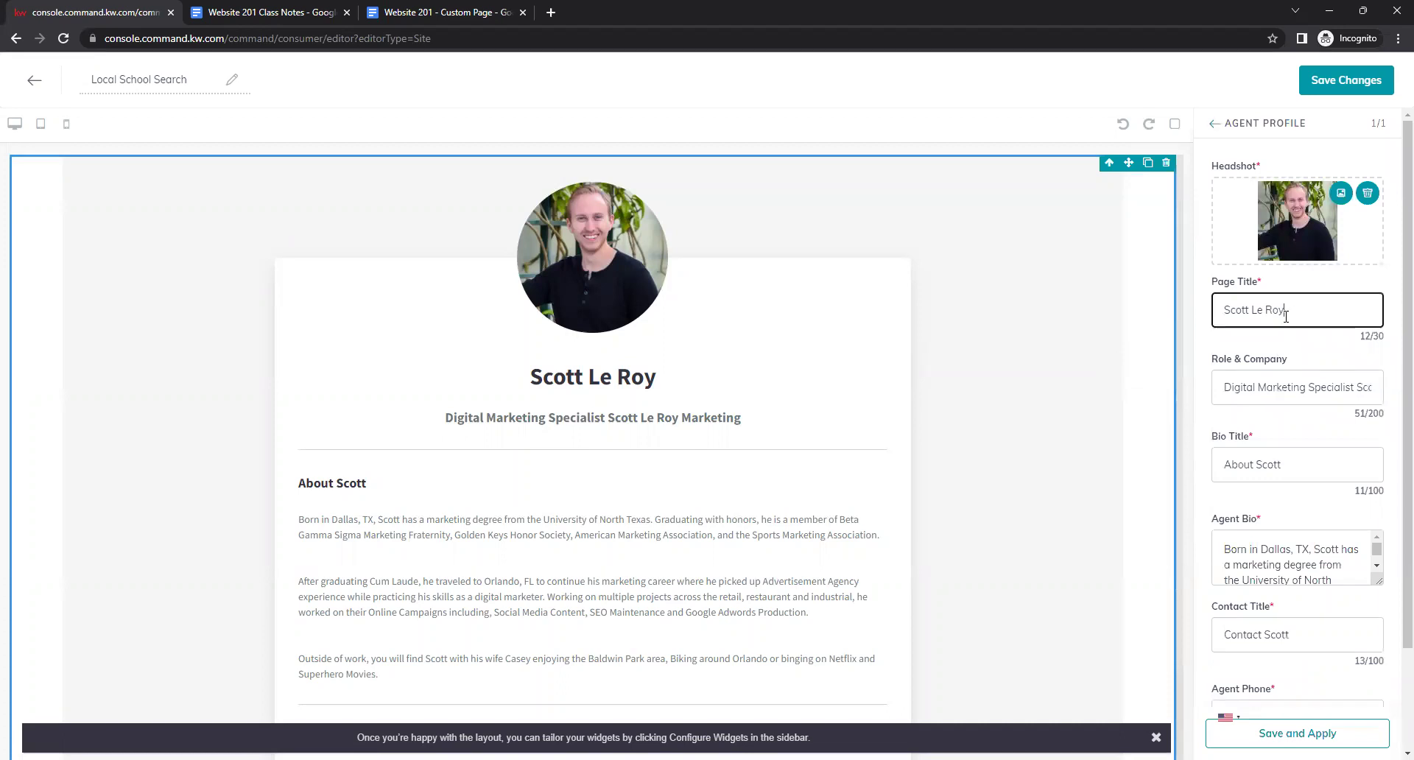
drag(1286, 315, 1224, 313)
key(BackSpace)
click(265, 13)
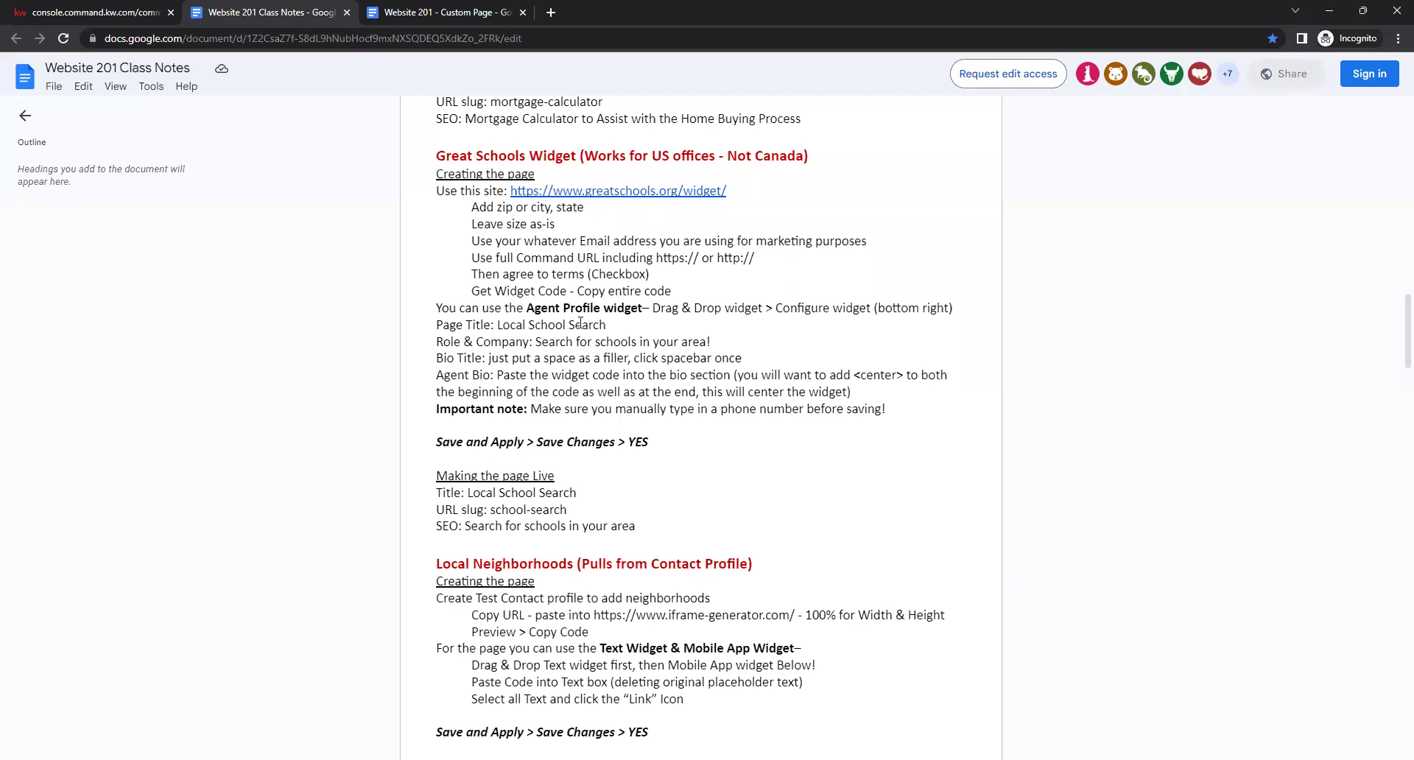
drag(604, 324, 500, 322)
right_click(501, 323)
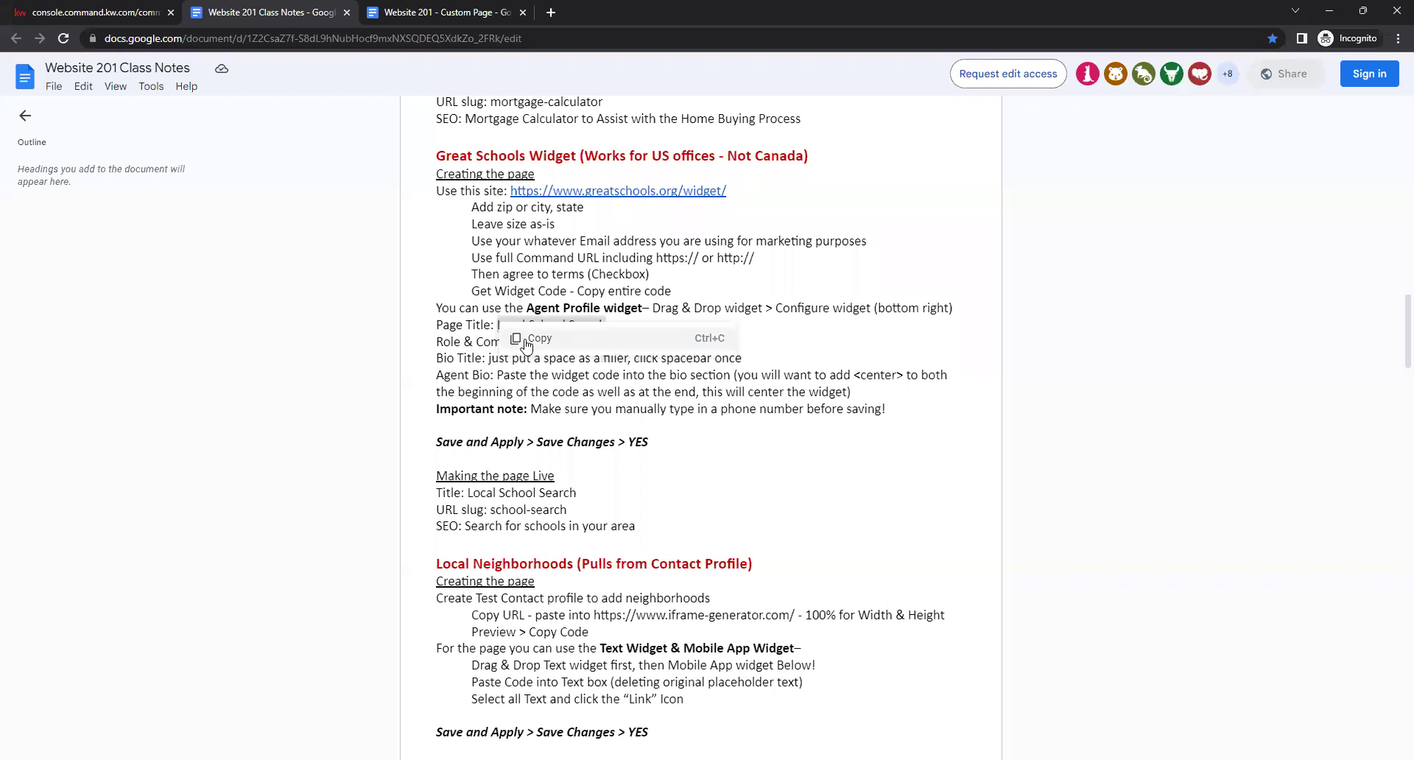
click(532, 339)
click(132, 12)
right_click(1298, 302)
click(1211, 409)
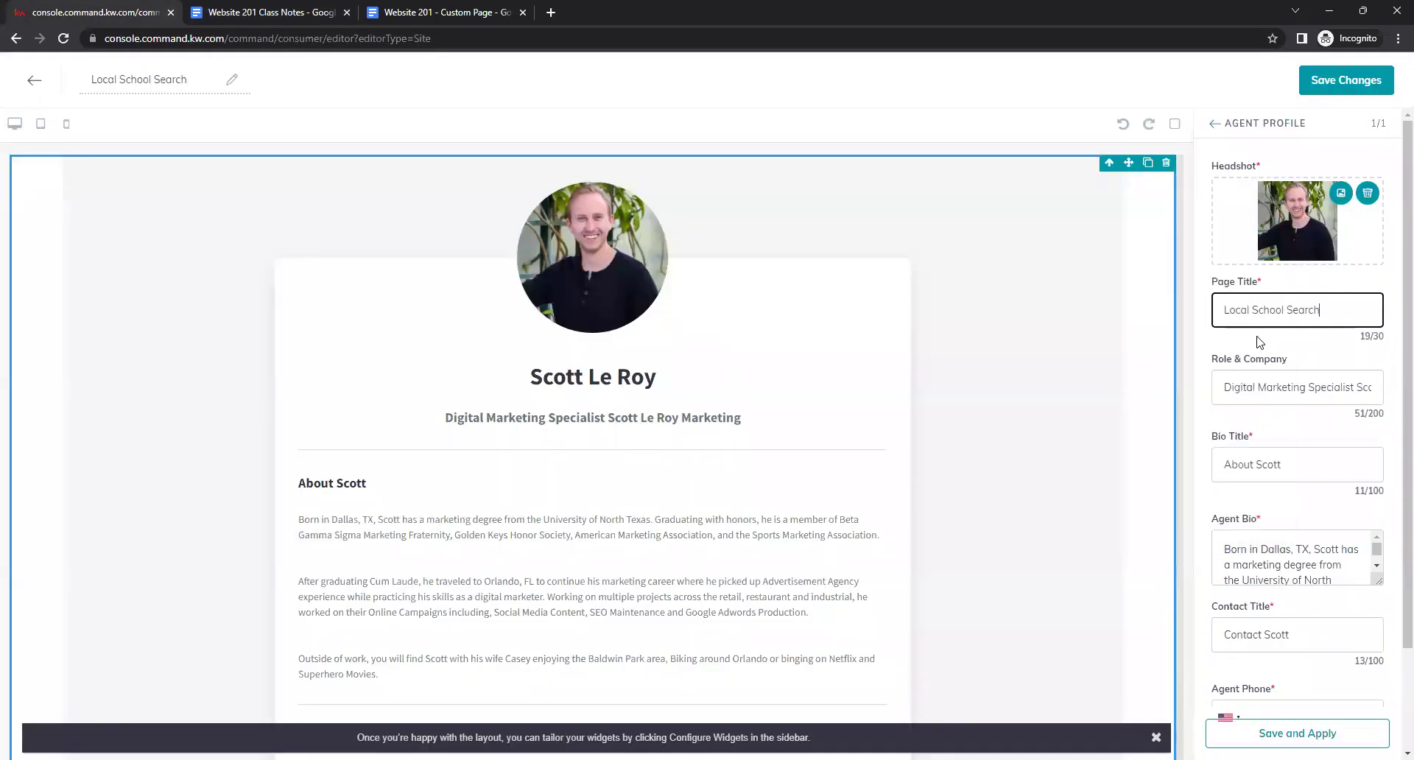
Replace Role & Company with 'Search for schools in your area!' and select the Bio Title text.
click(1276, 396)
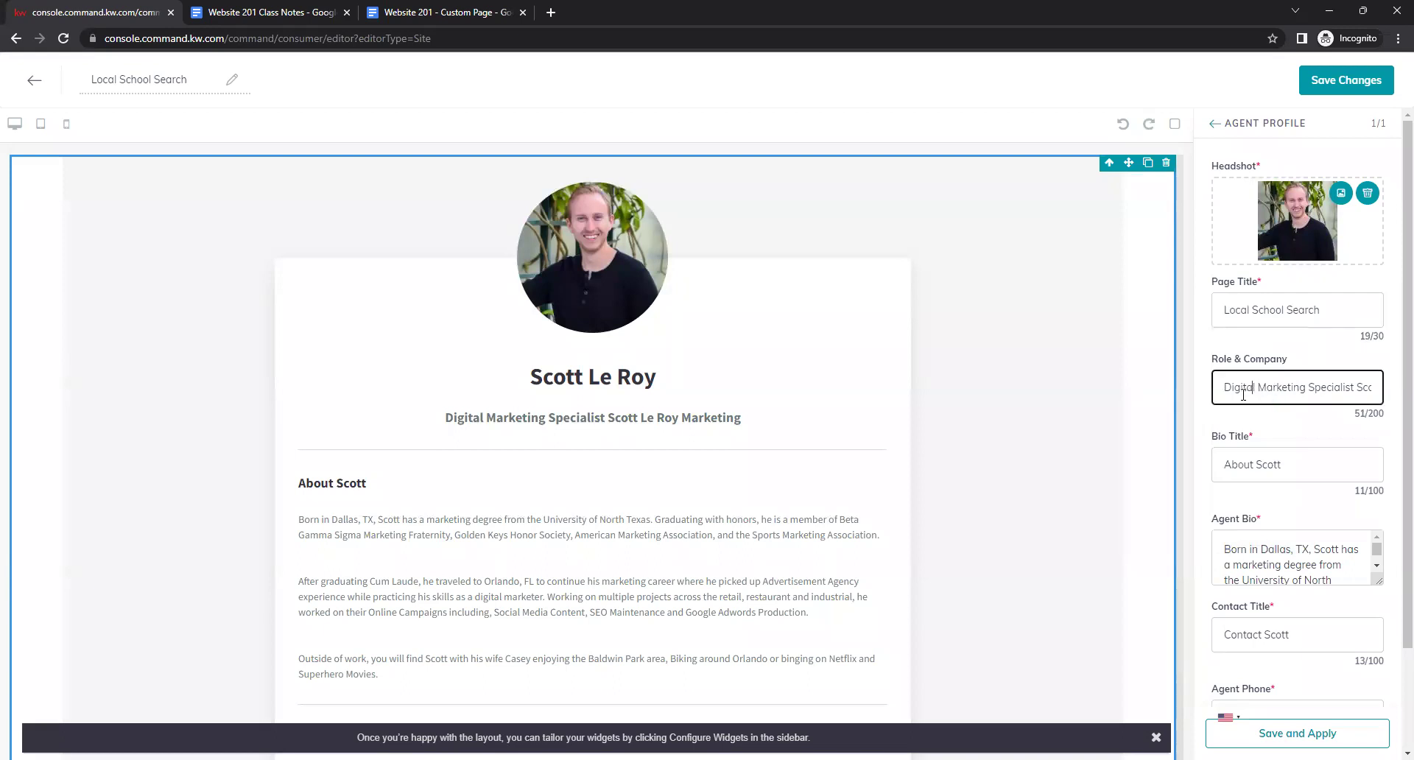
drag(1224, 388, 1394, 364)
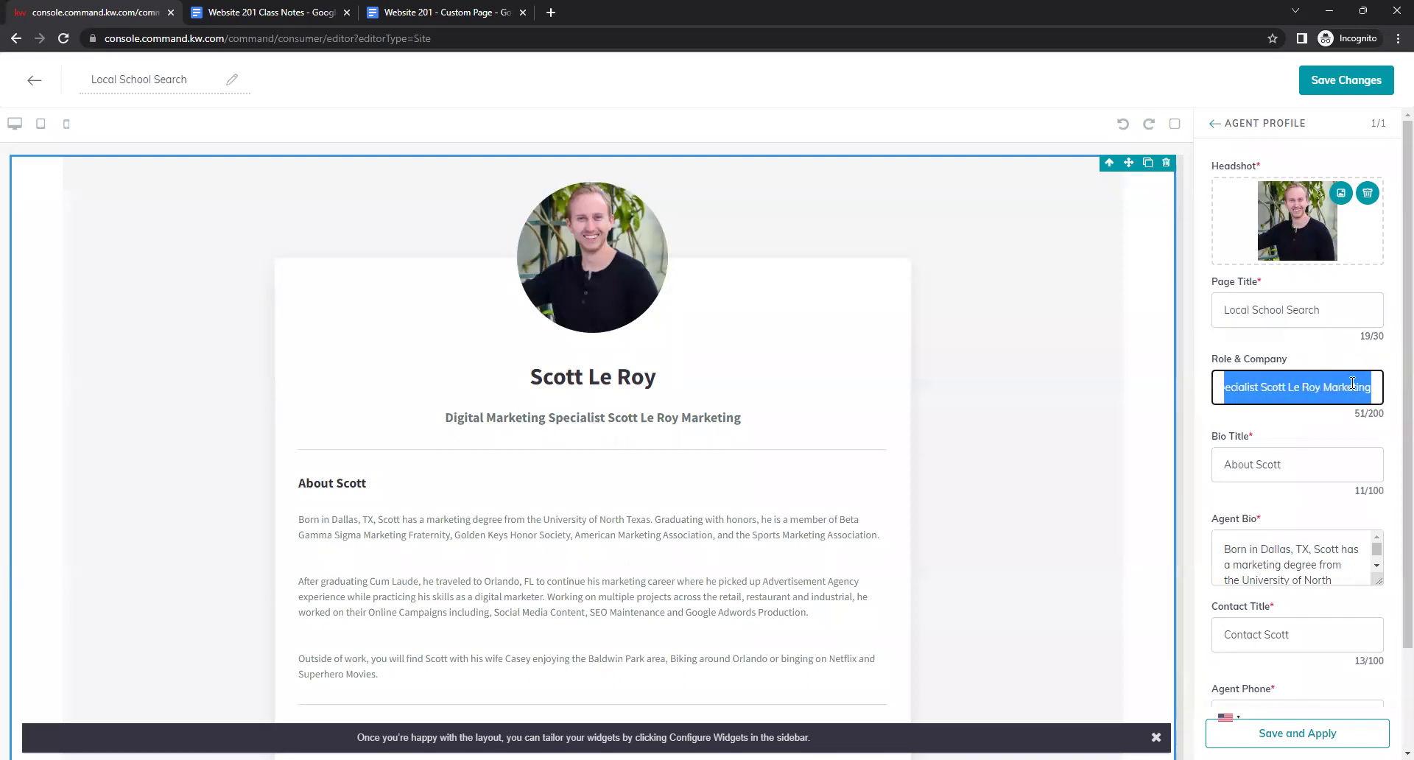
key(BackSpace)
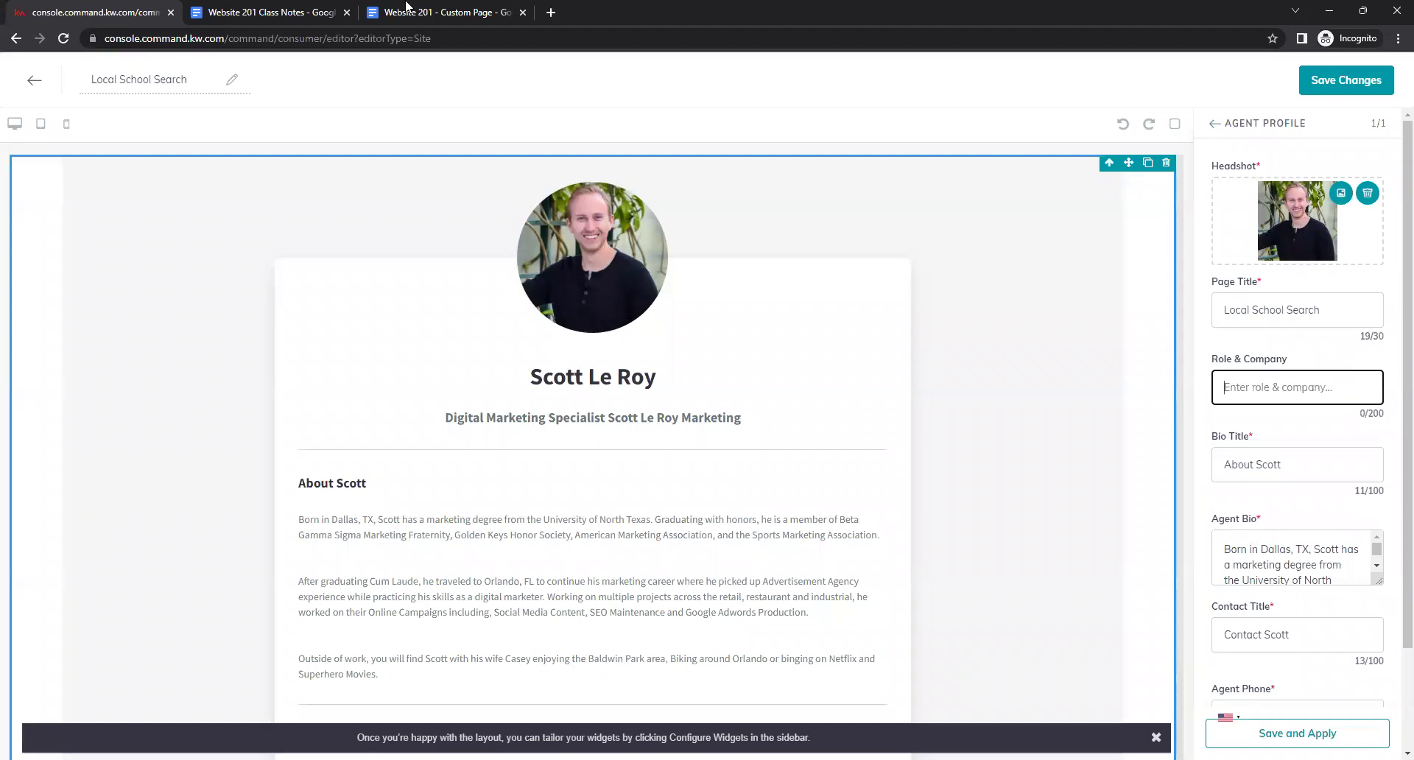
click(315, 12)
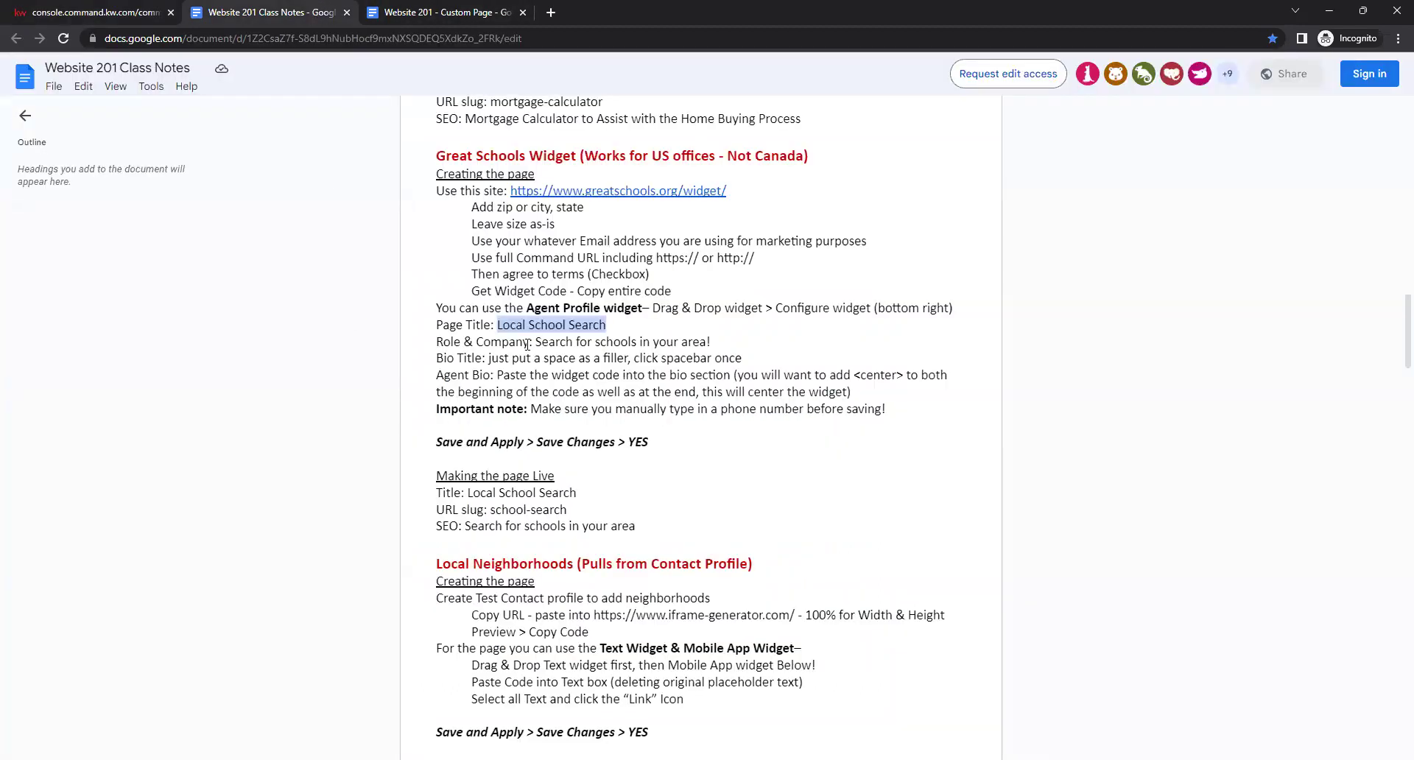
drag(536, 341, 715, 346)
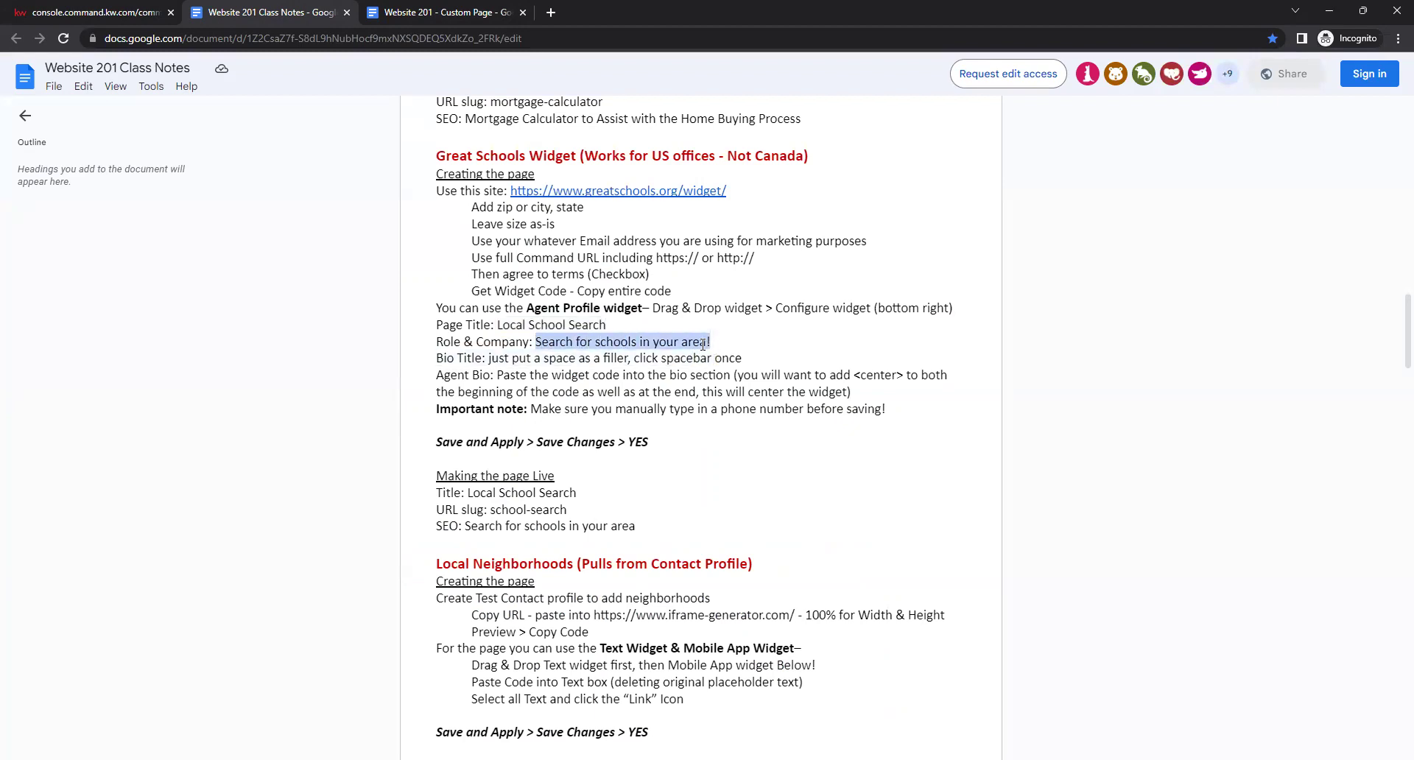
click(152, 14)
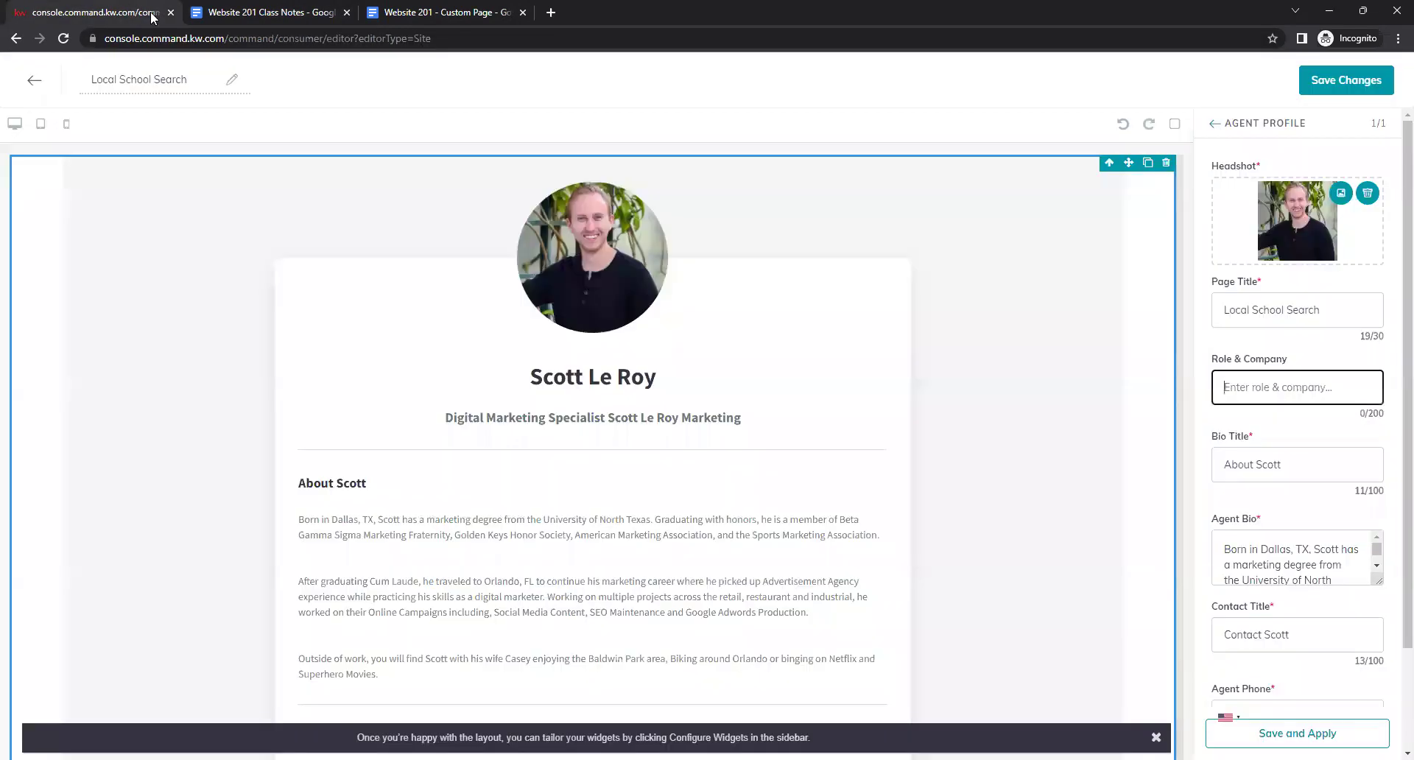
key(ctrl+v)
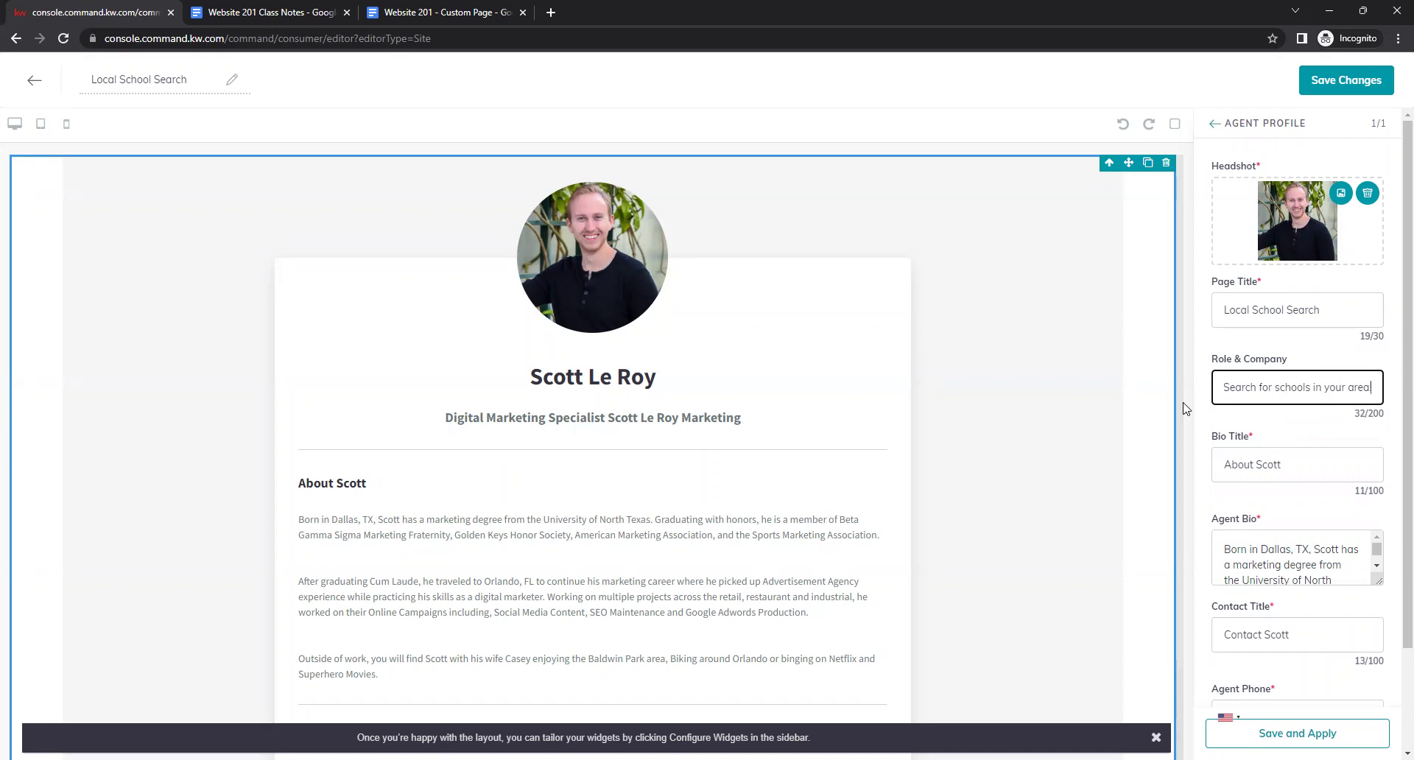
drag(1224, 462, 1267, 445)
Delete the Bio Title 'About Scott', leaving just a single space.
key(BackSpace)
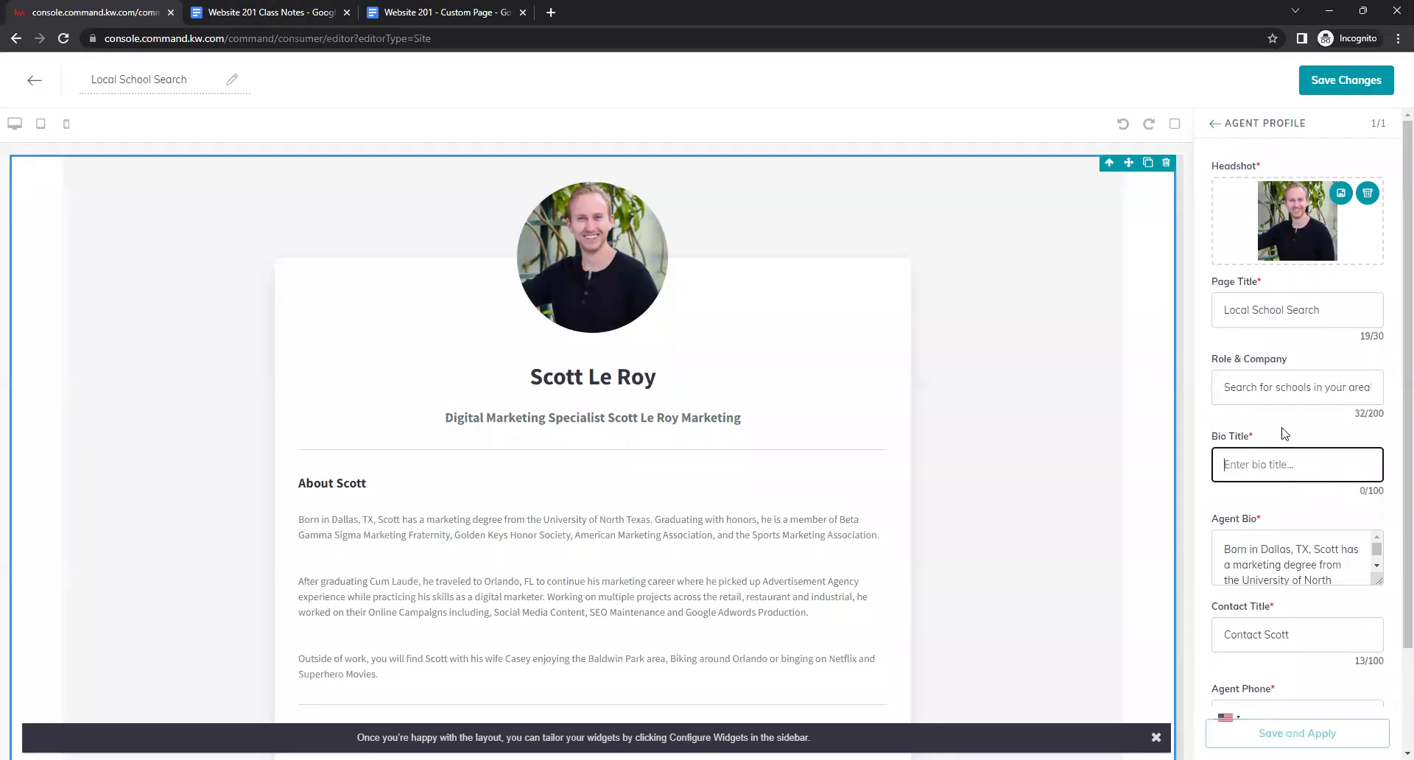
click(261, 14)
click(605, 368)
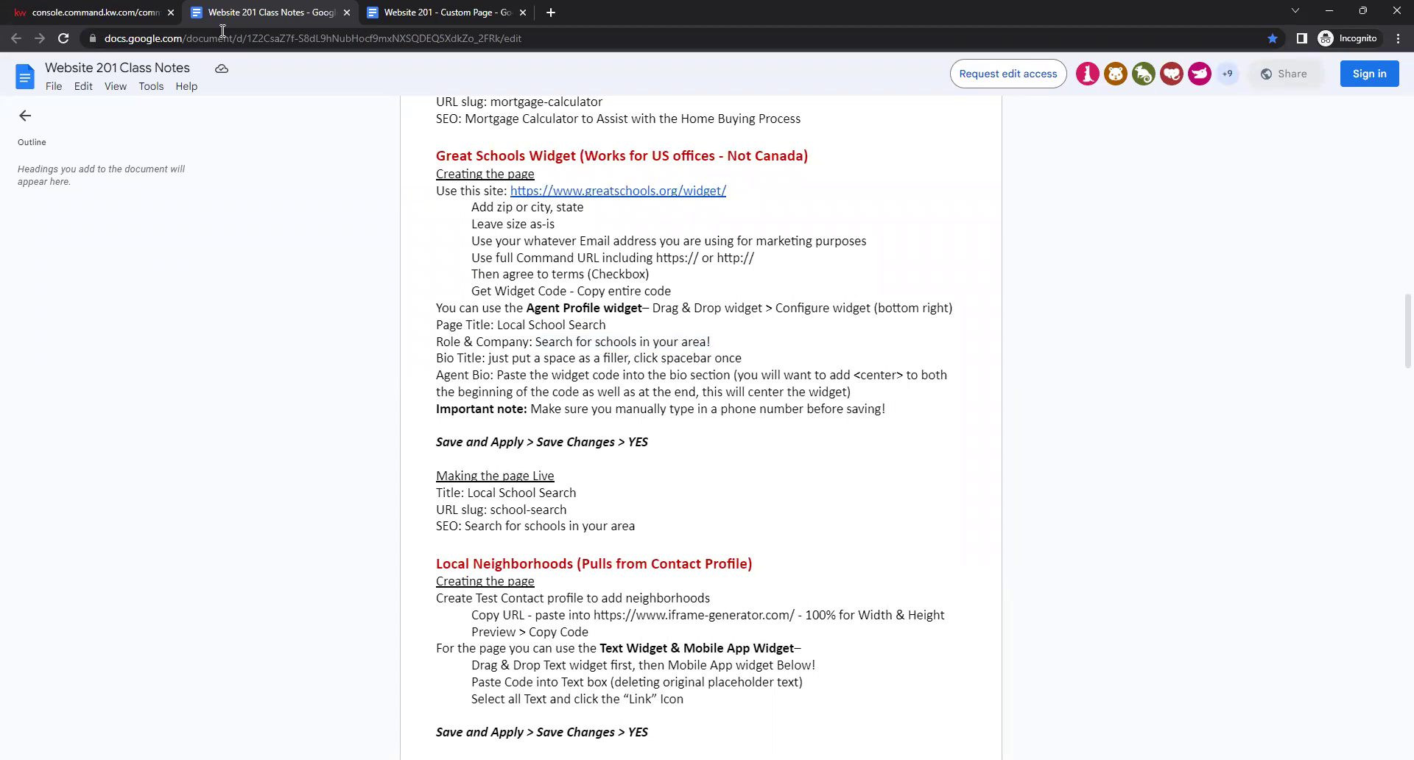
click(112, 9)
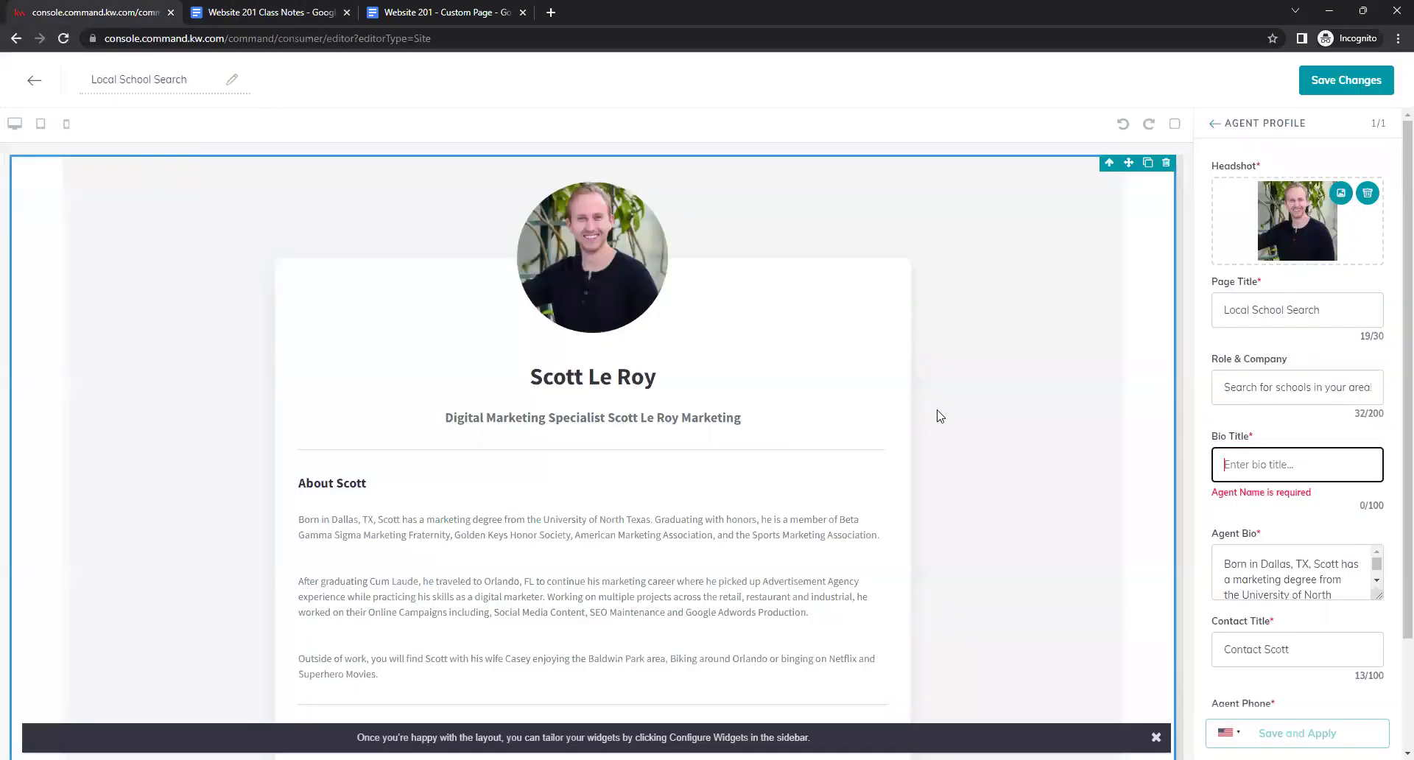
click(1243, 445)
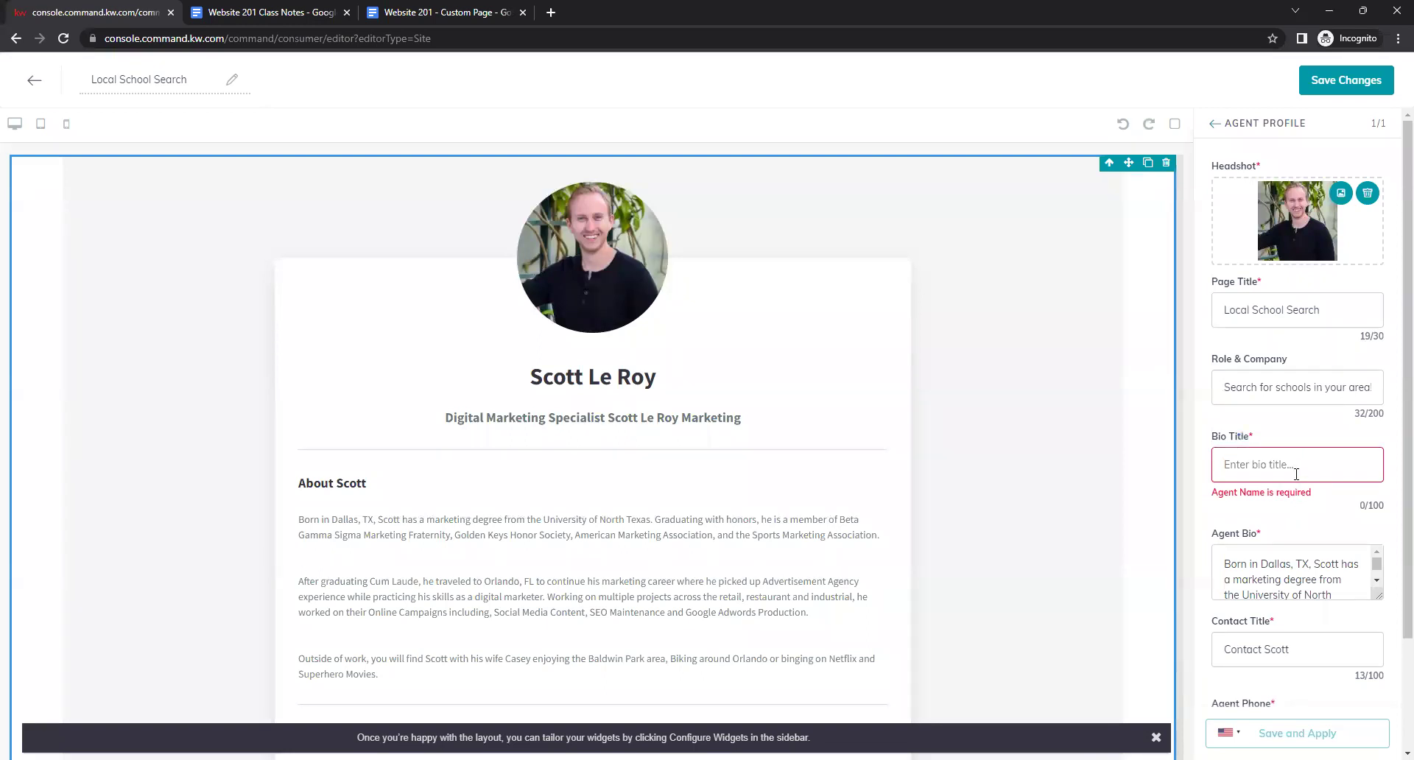
drag(1319, 498, 1190, 498)
click(1296, 509)
click(1257, 458)
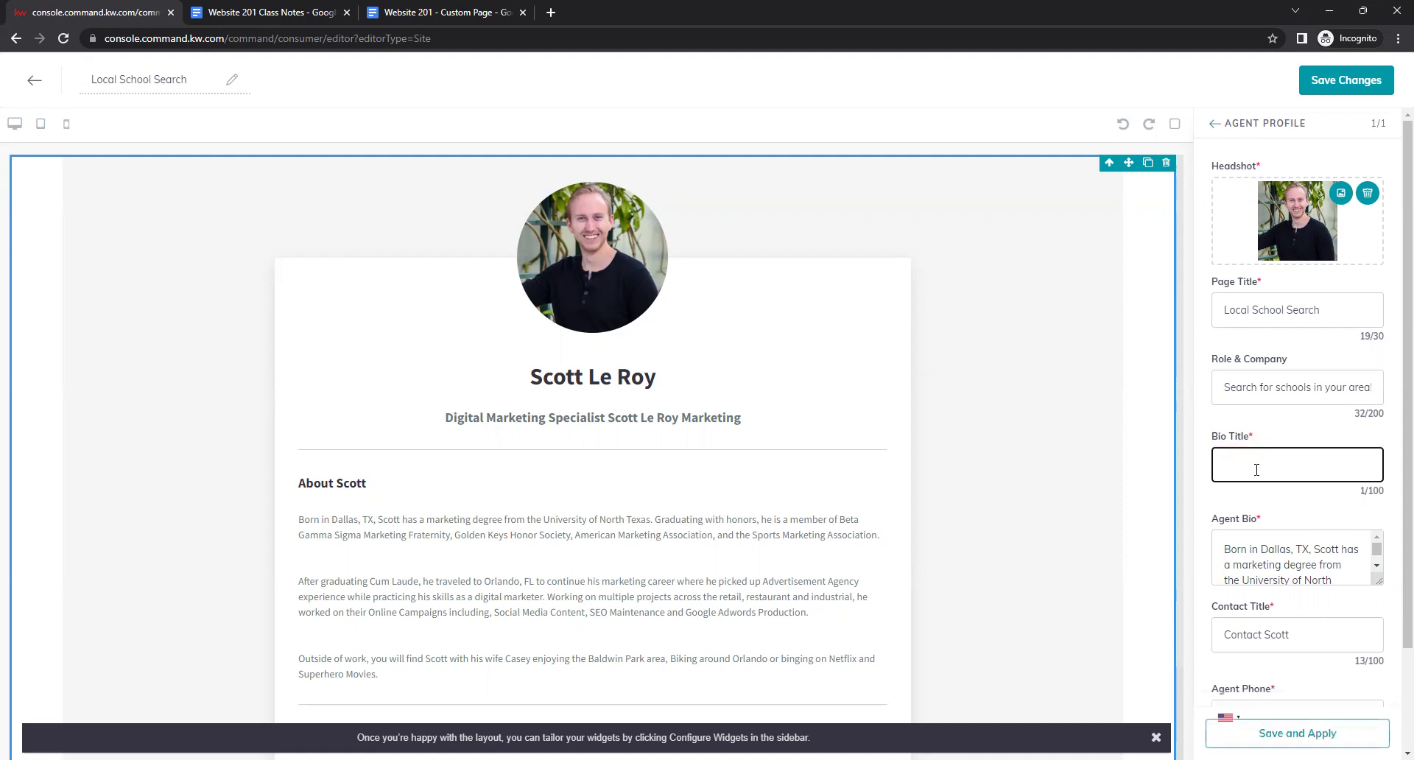
click(1257, 494)
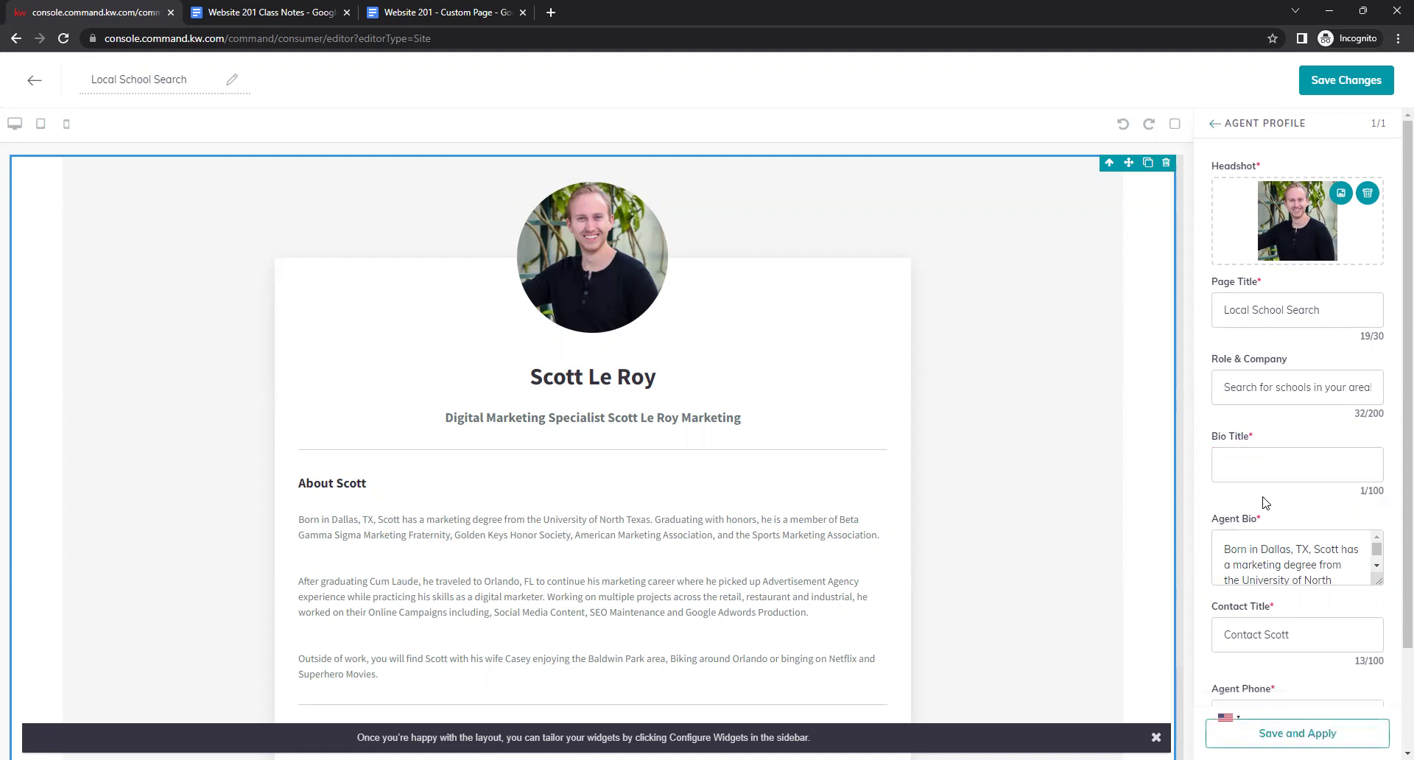
Select and delete all of the Agent Bio text.
scroll(1265, 502, down, 1)
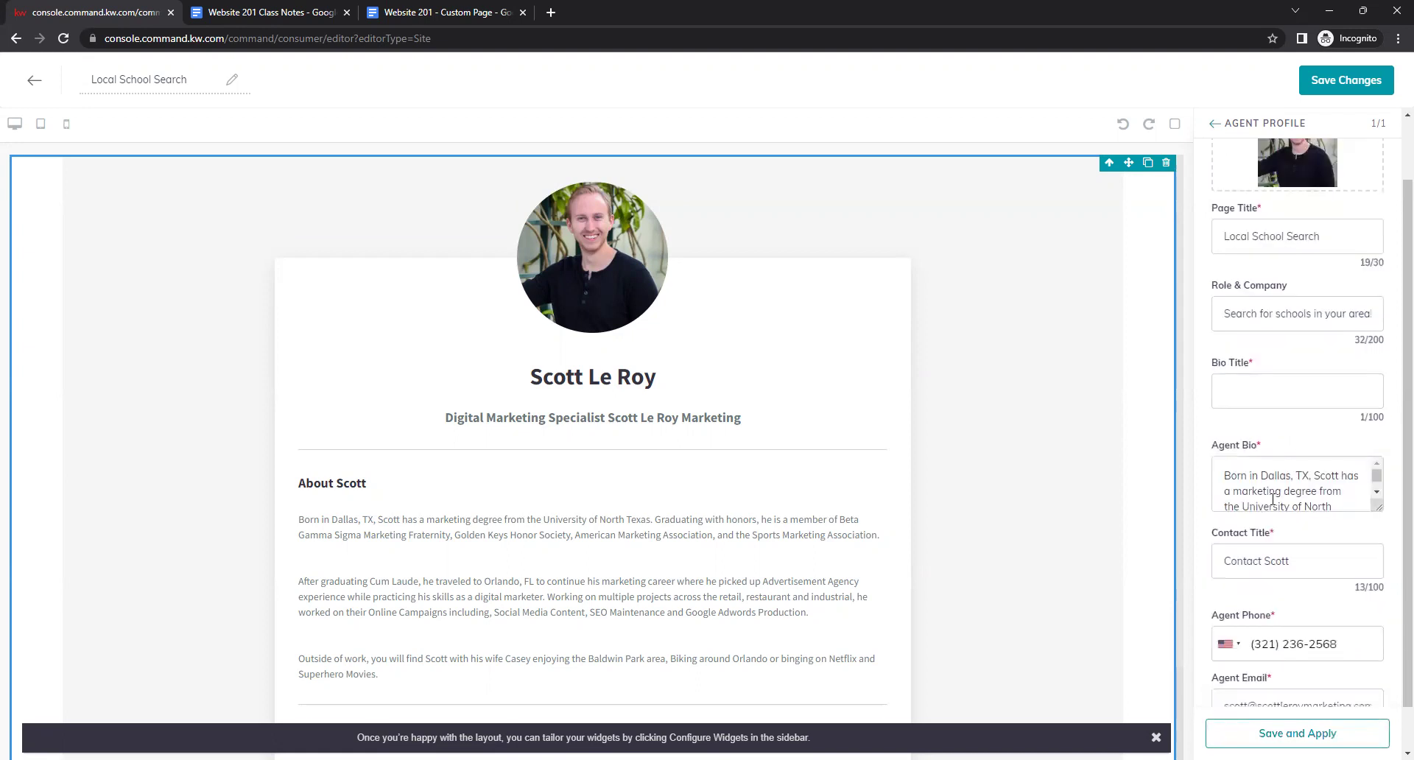
scroll(1322, 497, down, 2)
scroll(1322, 497, up, 2)
drag(1376, 507, 1375, 723)
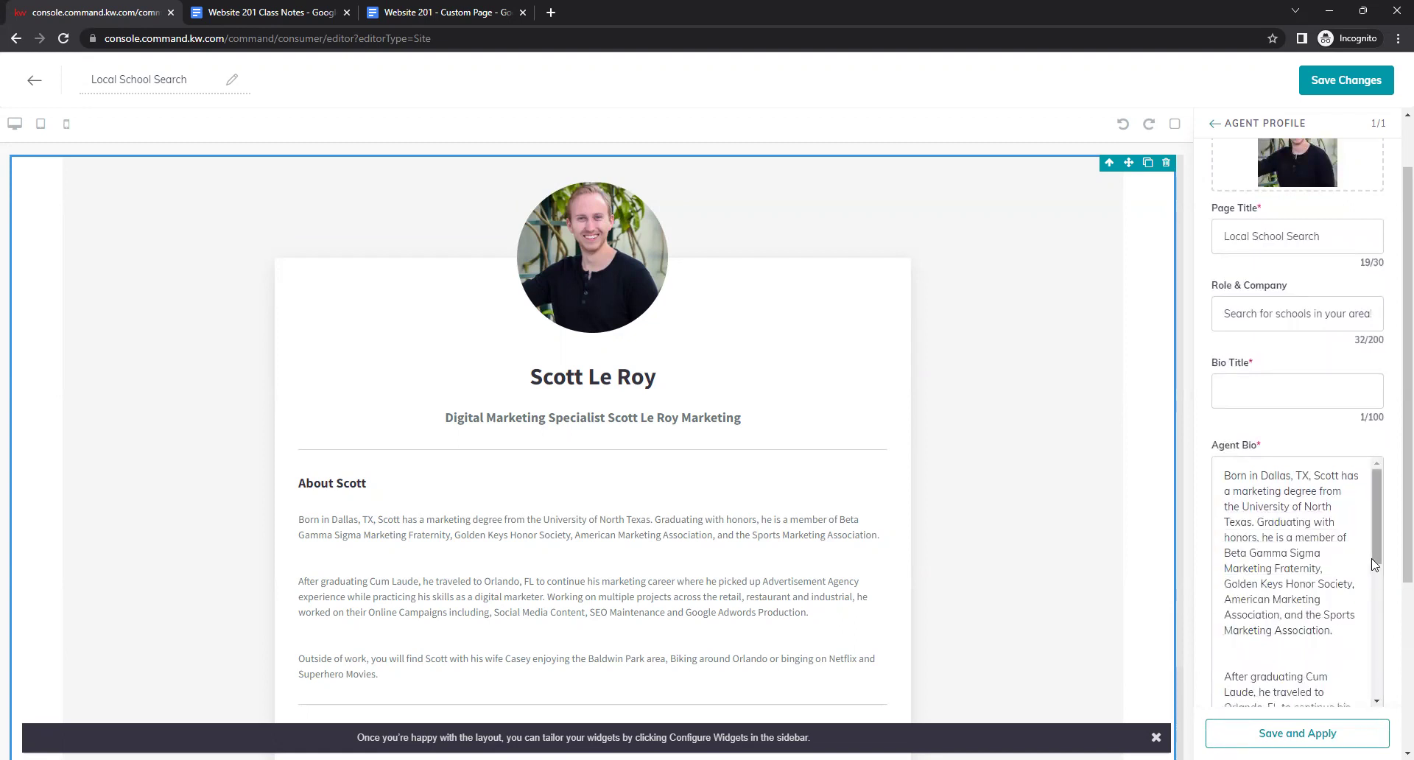
scroll(1378, 491, down, 4)
scroll(1378, 492, up, 2)
scroll(1379, 492, up, 3)
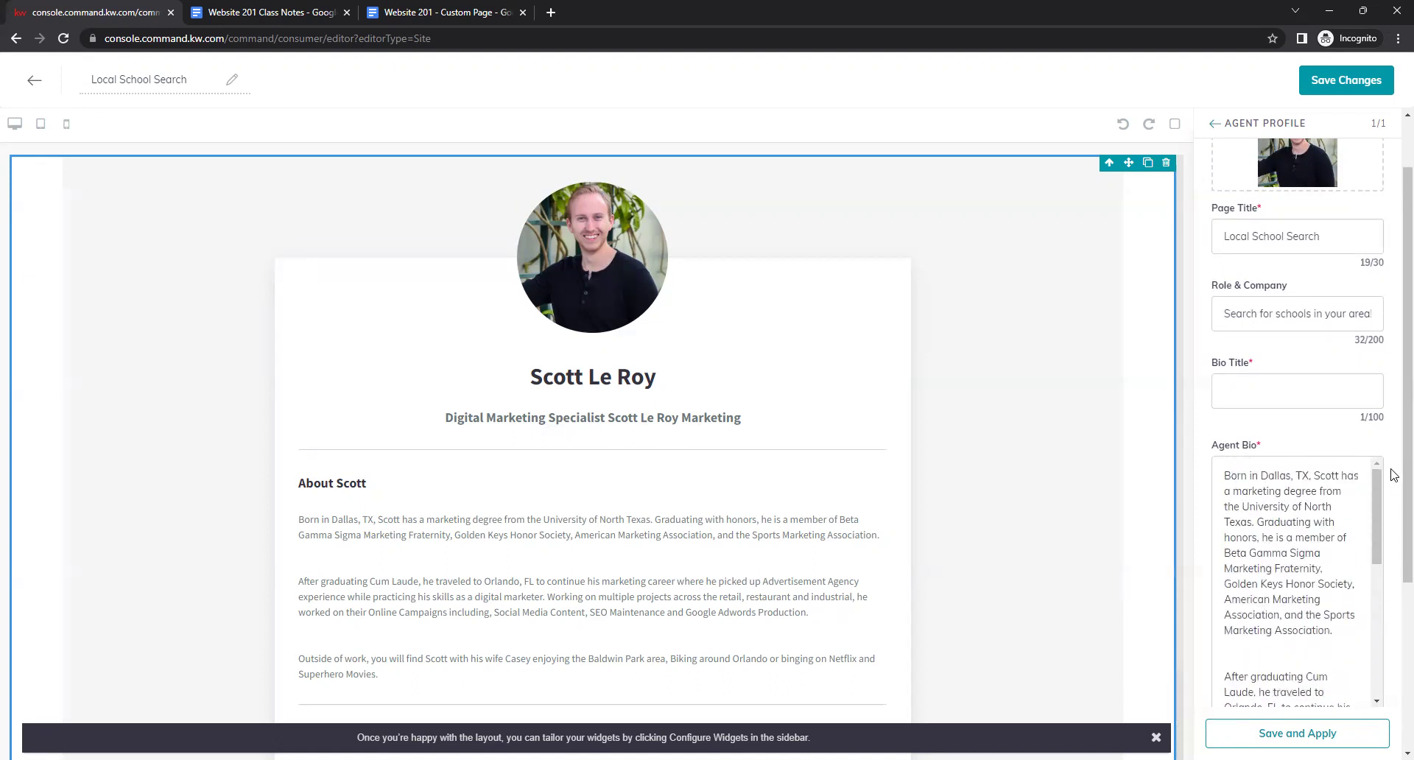
scroll(1390, 515, down, 2)
click(1248, 360)
drag(1220, 361, 1333, 569)
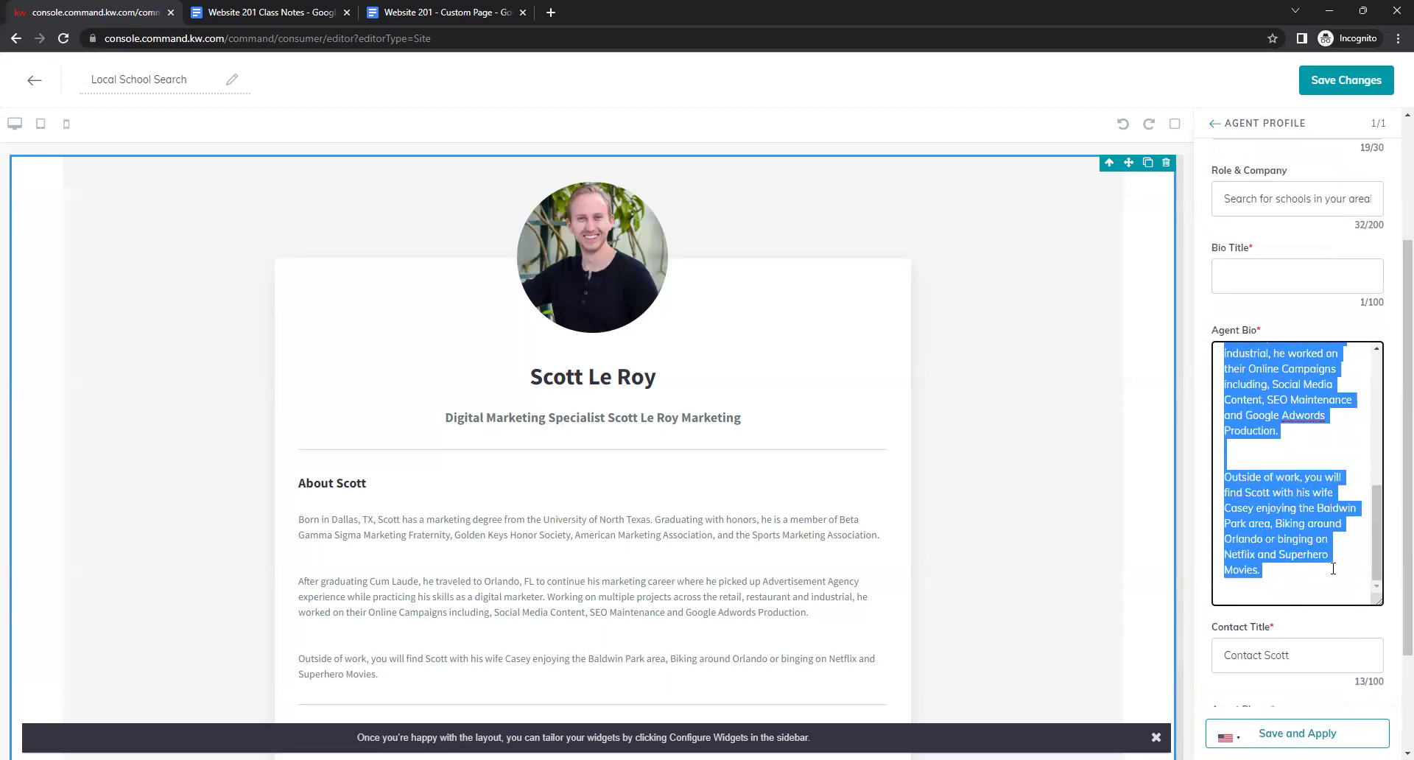
key(BackSpace)
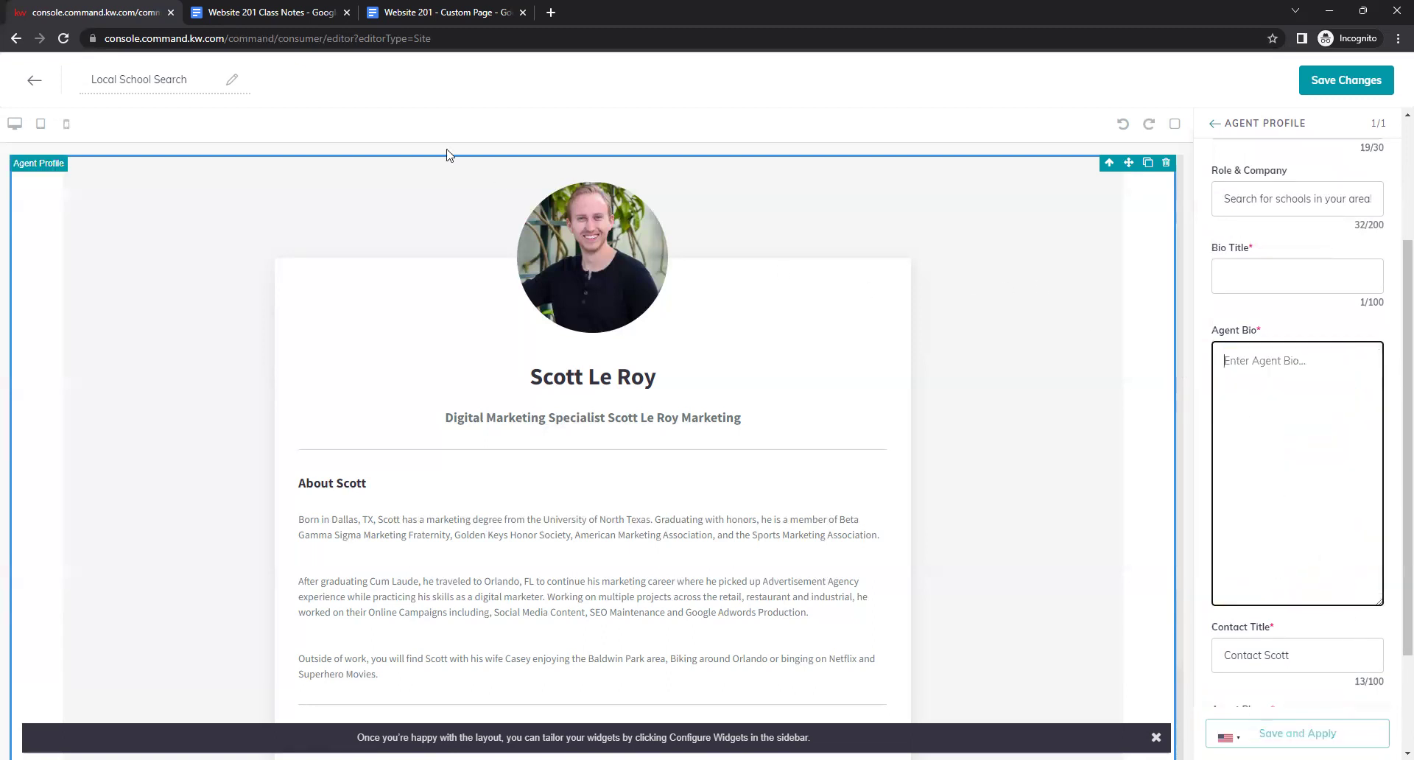
Open the greatschools.org/widget link from the class notes in a new tab.
click(315, 13)
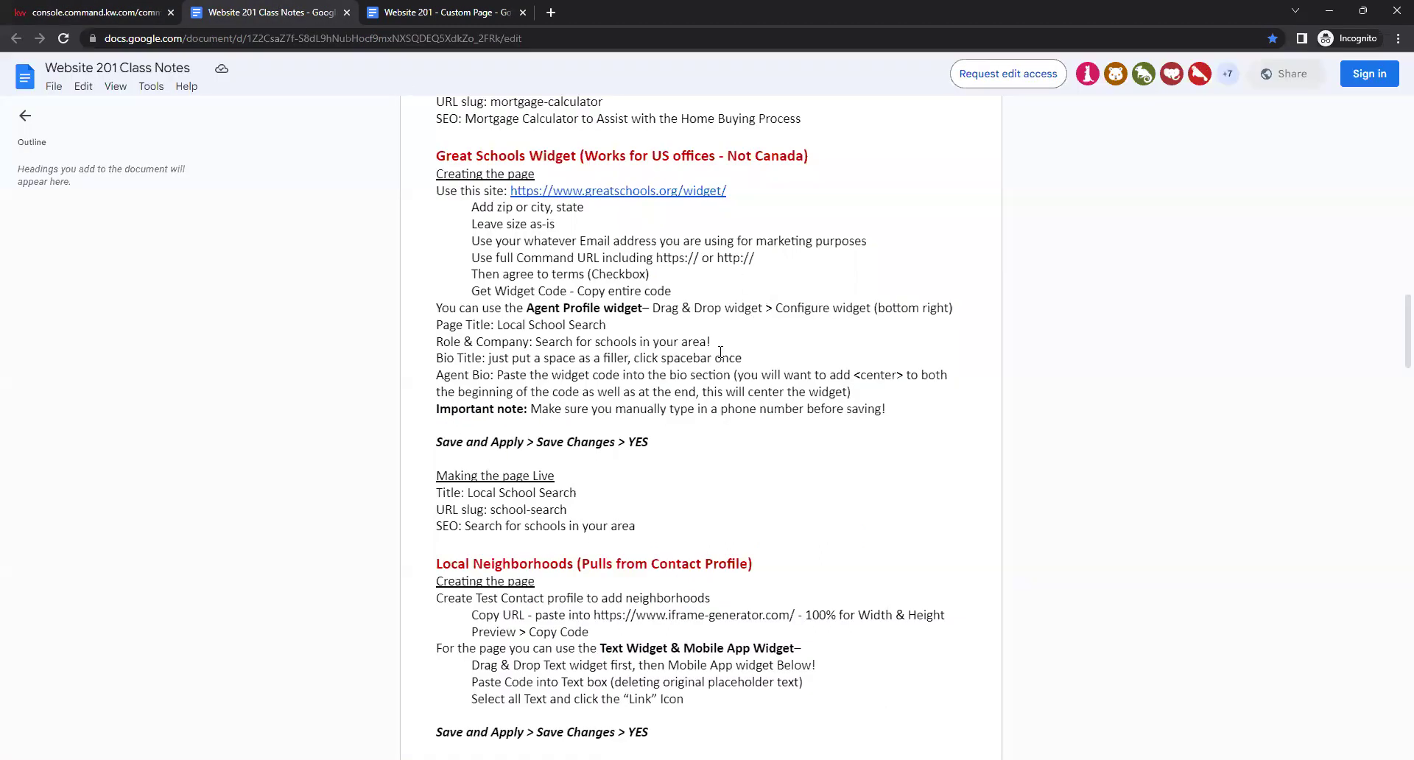
scroll(723, 353, down, 1)
scroll(726, 355, up, 2)
mouse_move(626, 265)
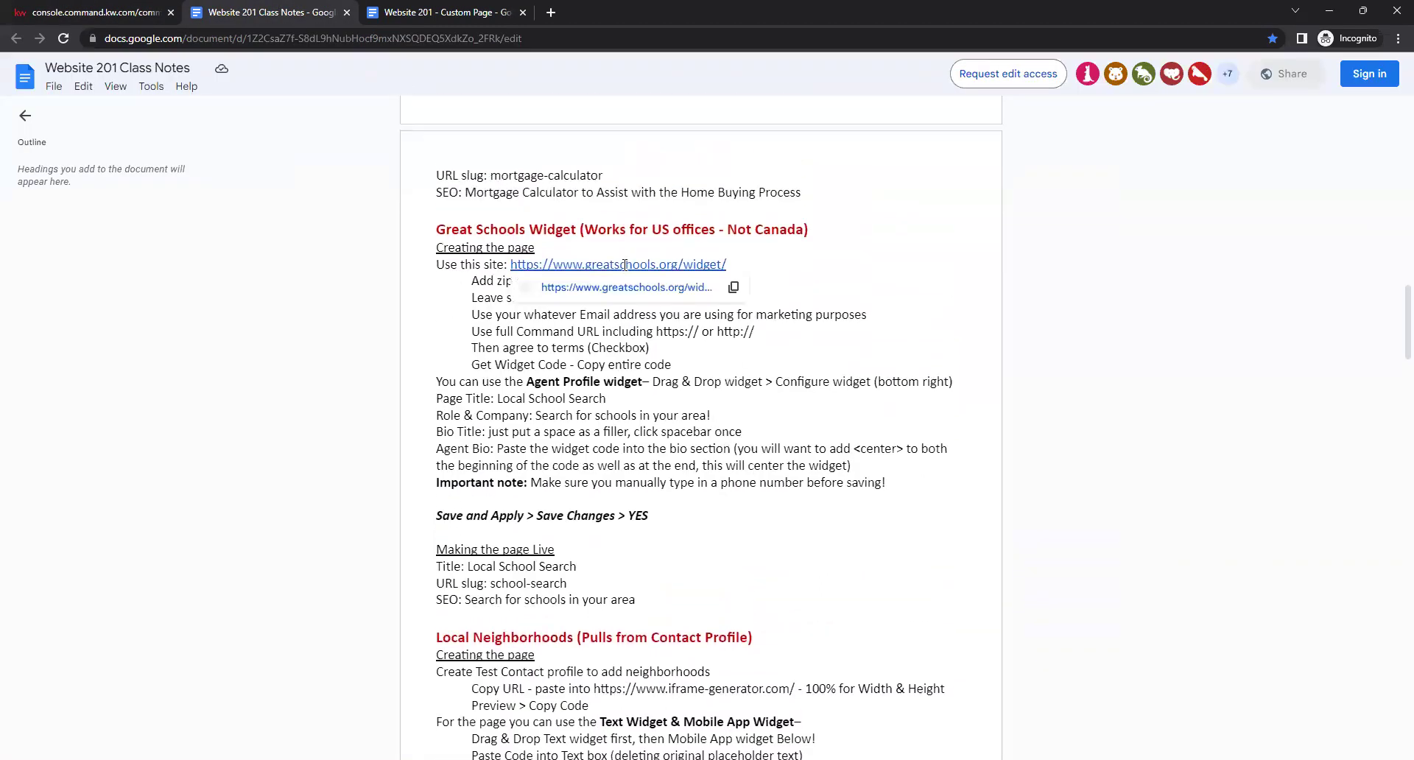
click(626, 288)
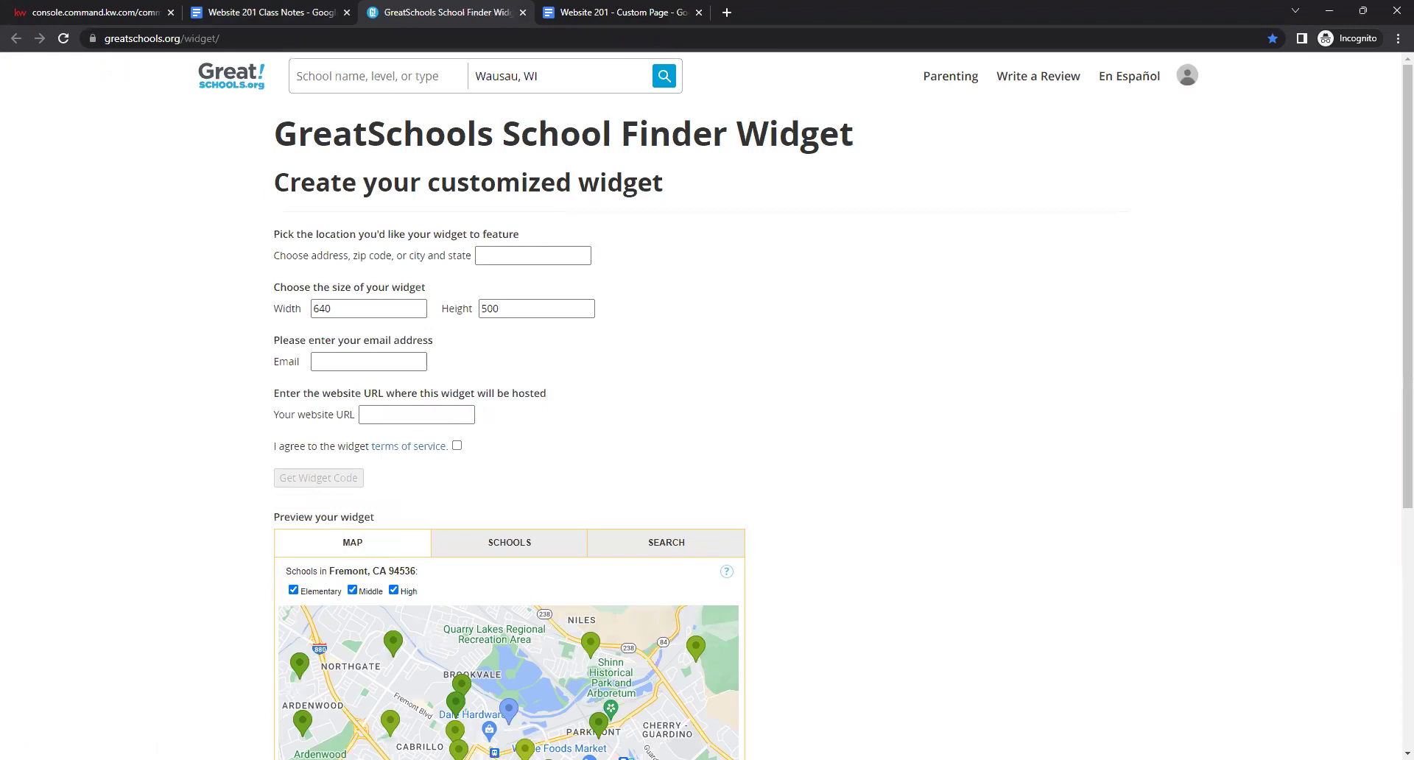
Set the widget location to Orlando, enter the contact email and website URL, and accept the terms.
click(504, 255)
text(orlando, fl)
click(491, 308)
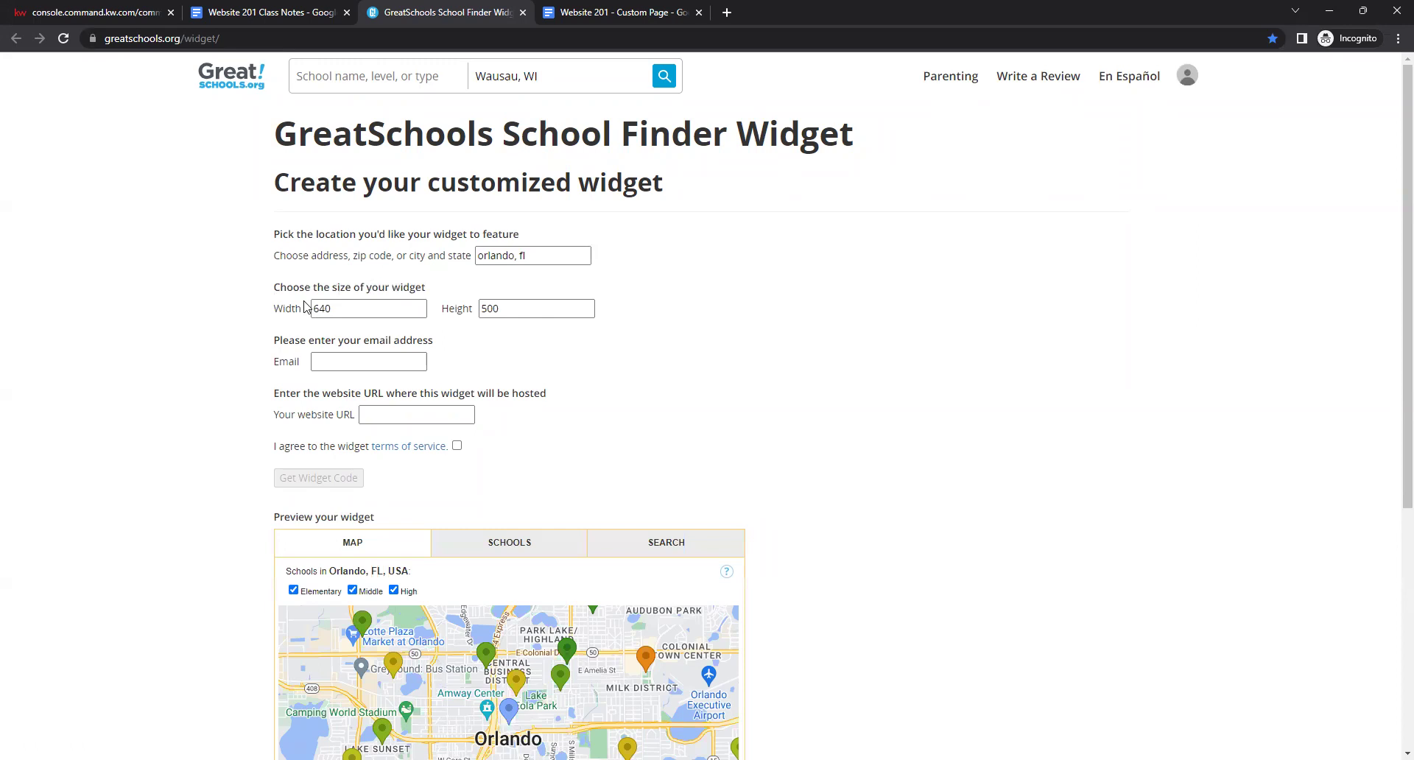
click(394, 363)
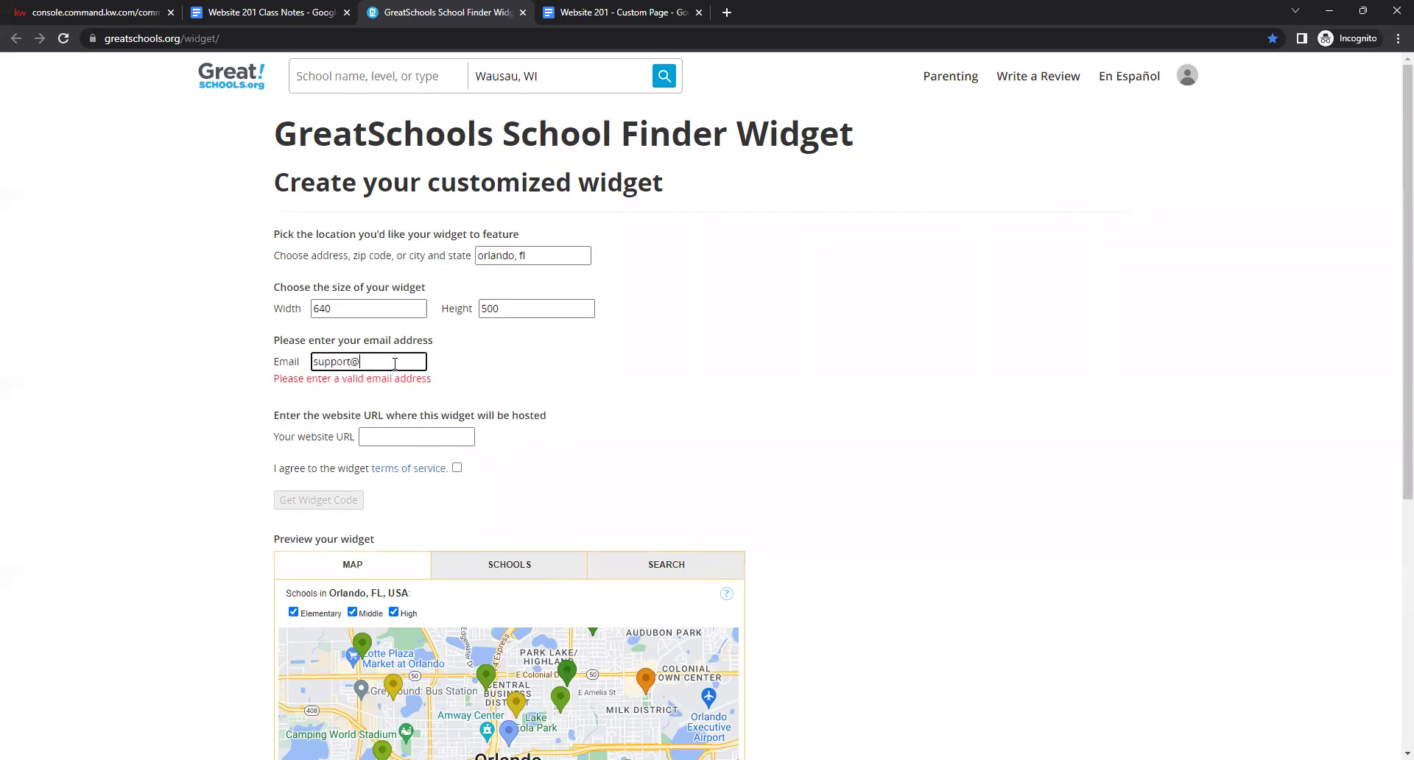
click(427, 418)
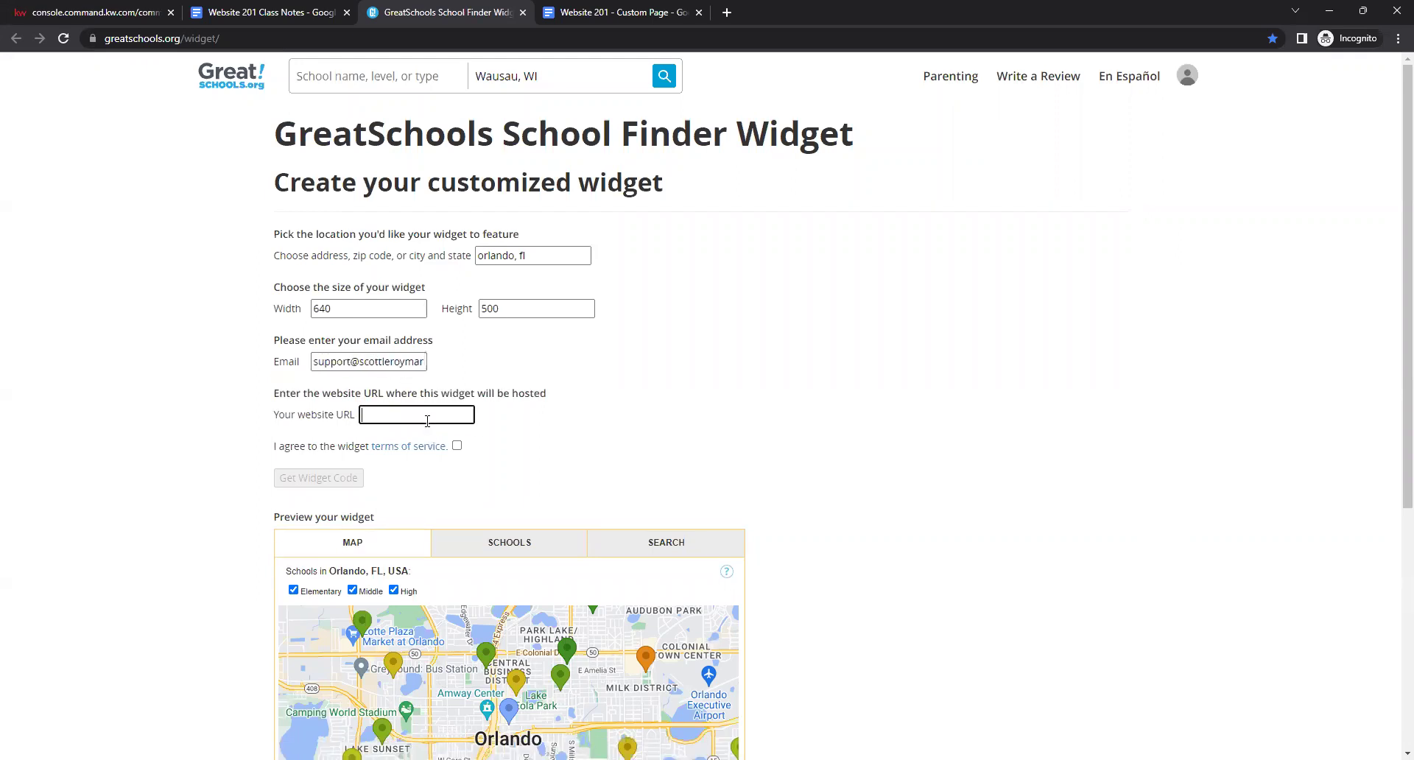
text(scottler)
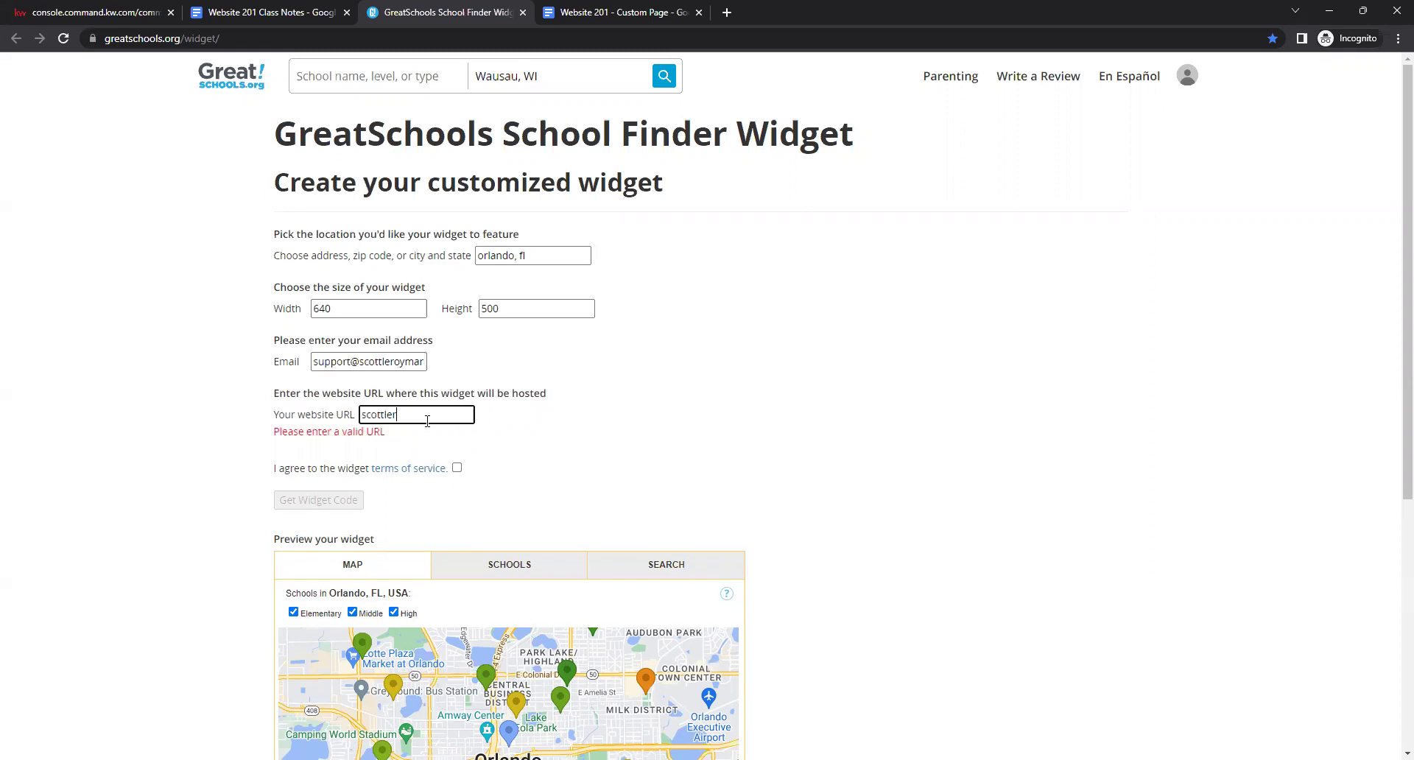
text(oymarketing.kw.com)
click(611, 452)
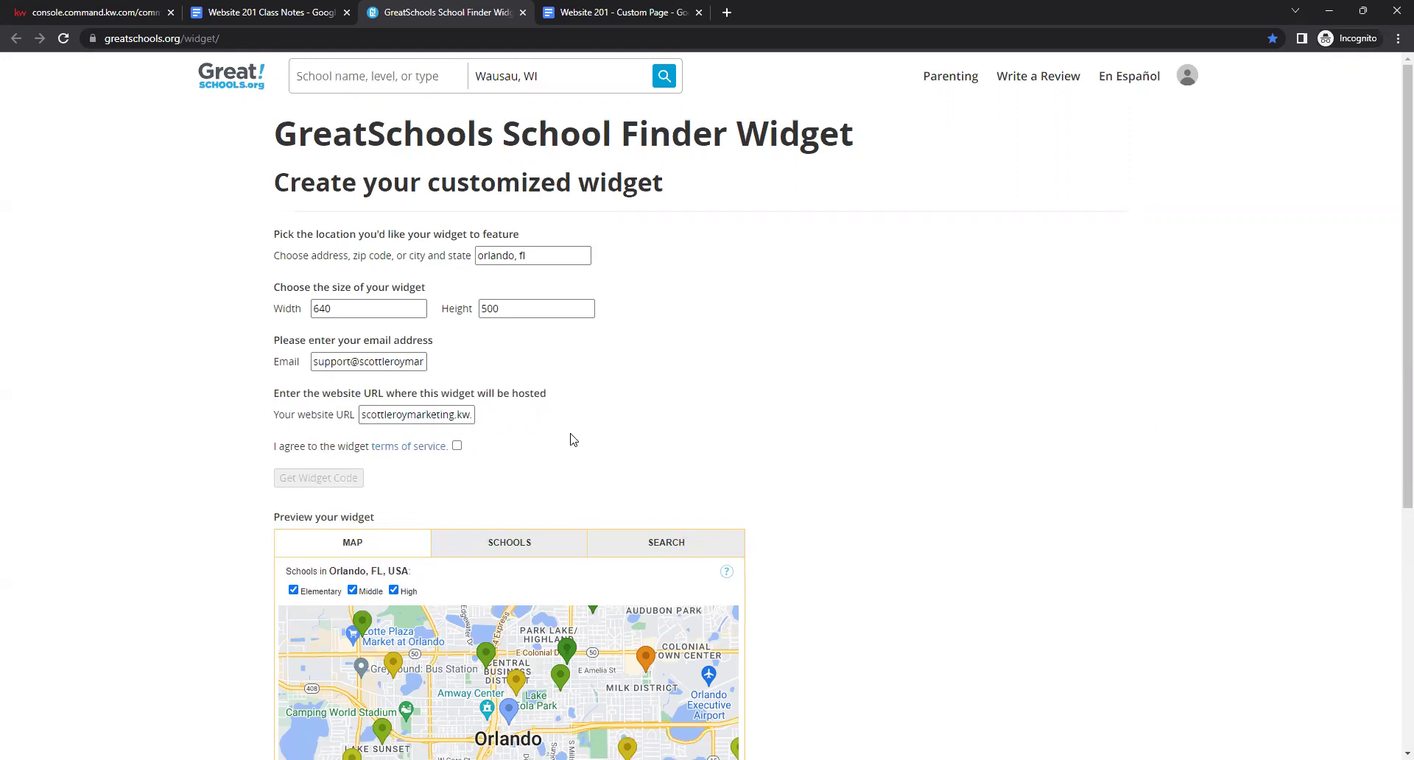
click(457, 447)
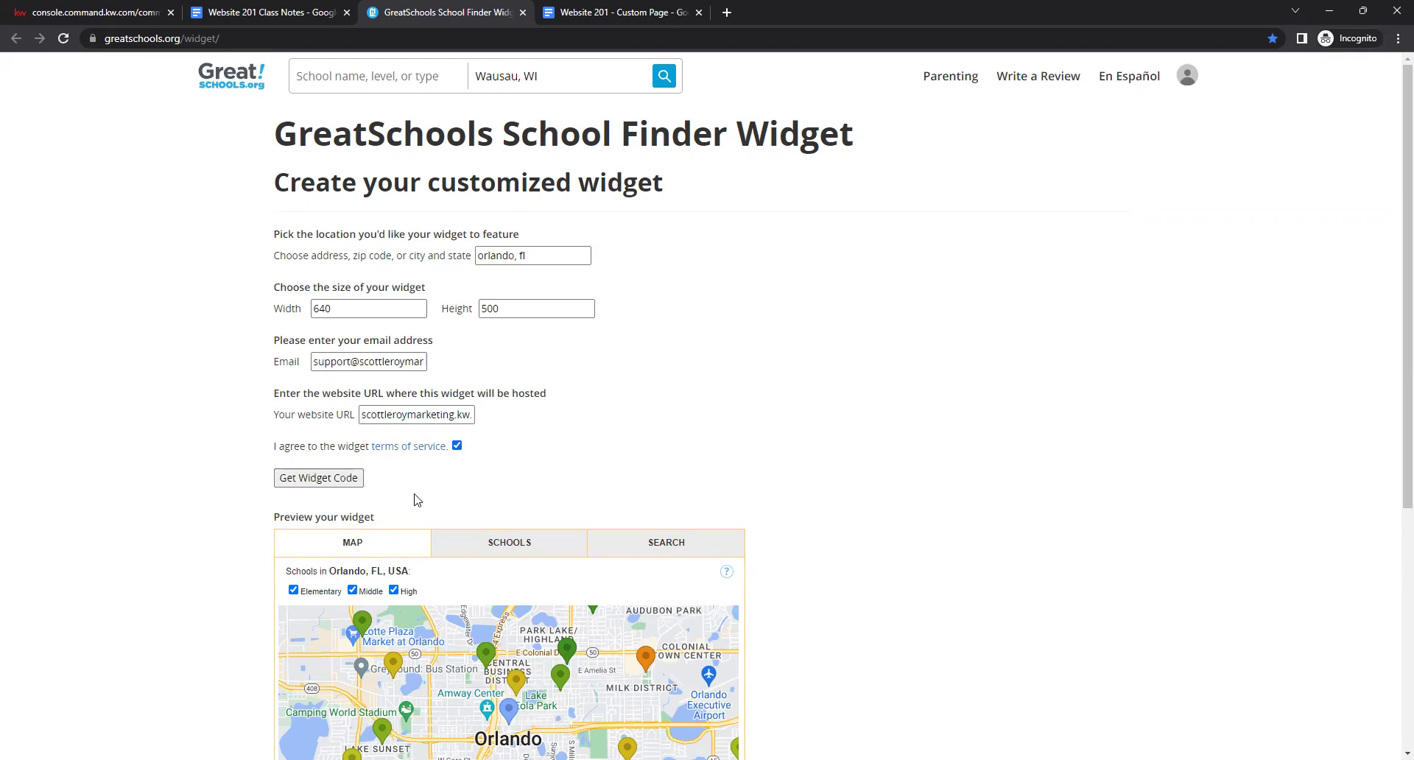
Generate the 640×500 Orlando widget embed code and copy all of it.
click(288, 482)
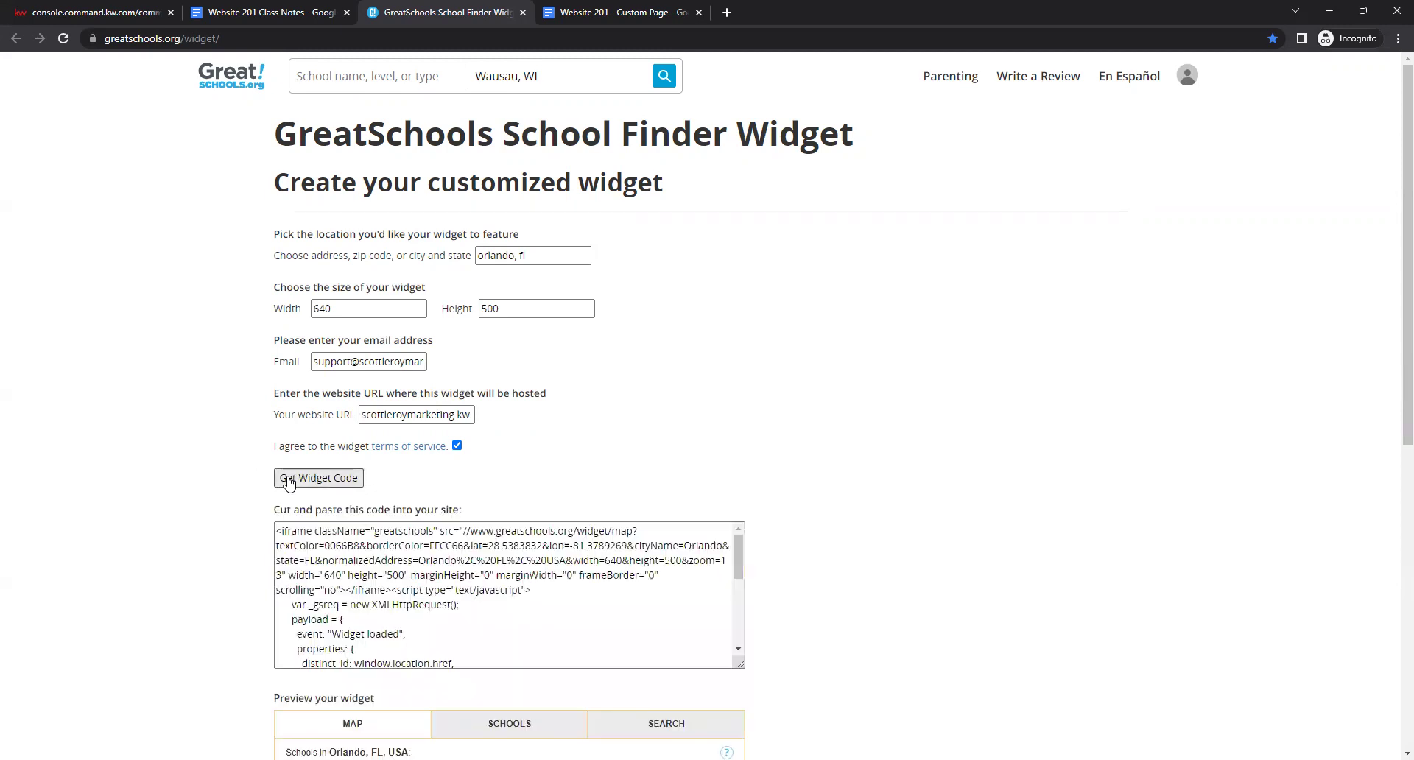
click(303, 540)
drag(278, 527, 532, 680)
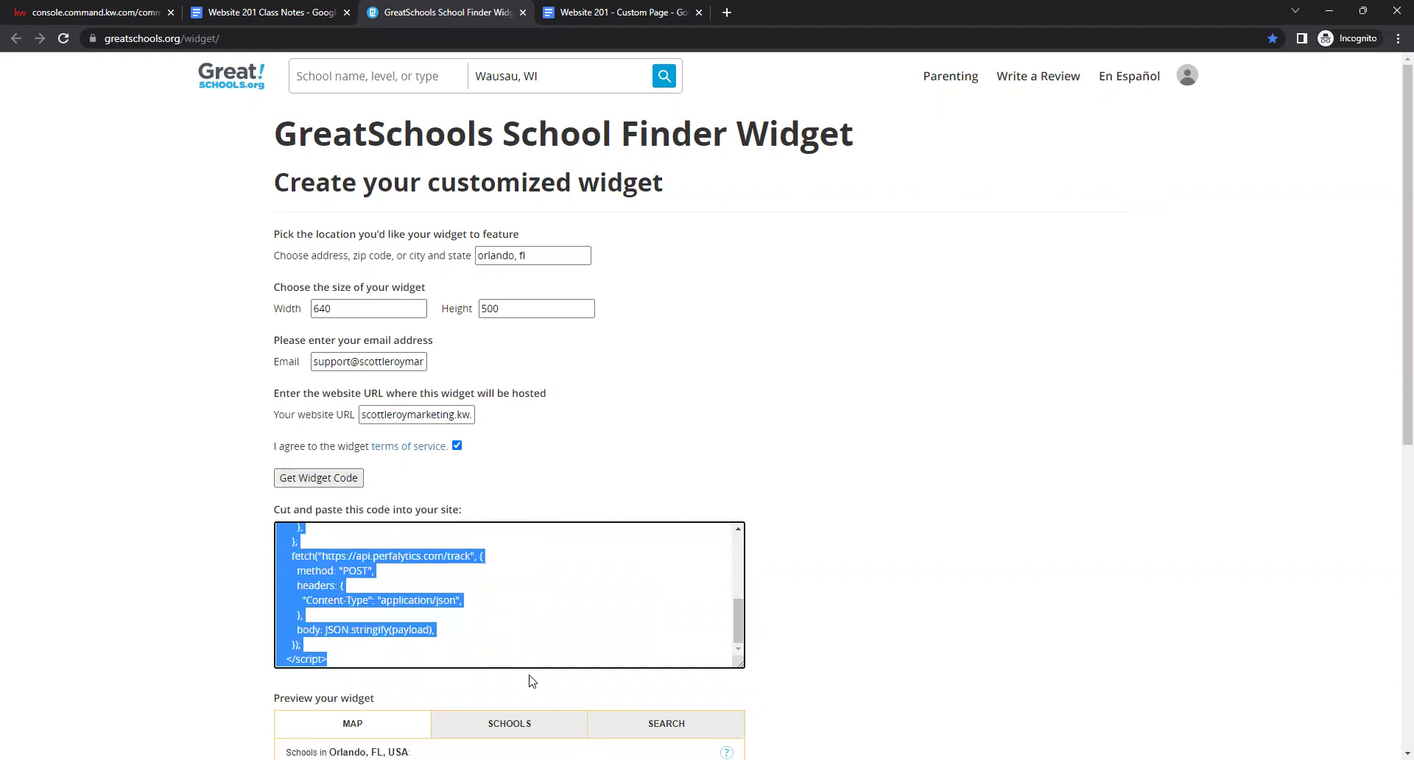
right_click(423, 635)
click(473, 527)
Paste the GreatSchools embed code into Agent Bio between typed <center> tags.
click(79, 11)
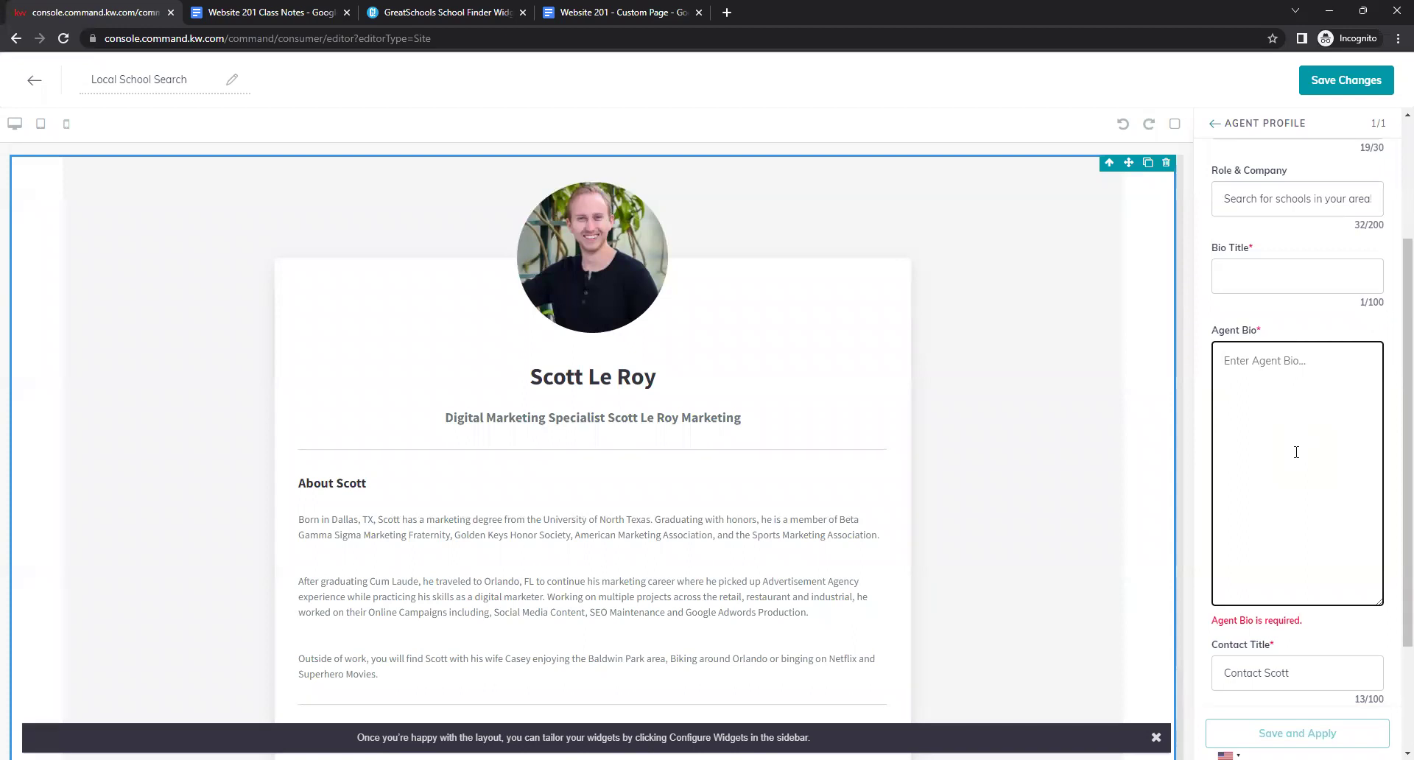
text(<center>)
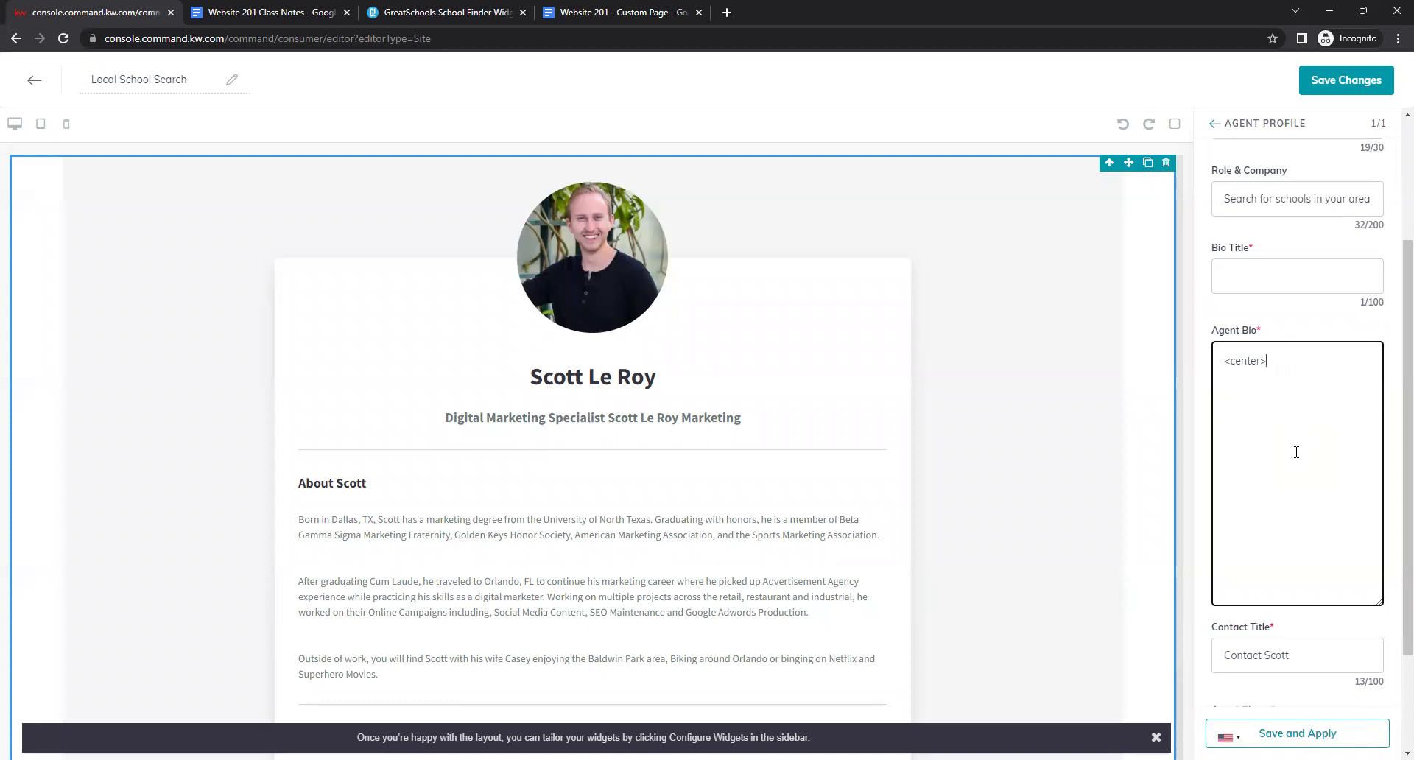
right_click(1294, 363)
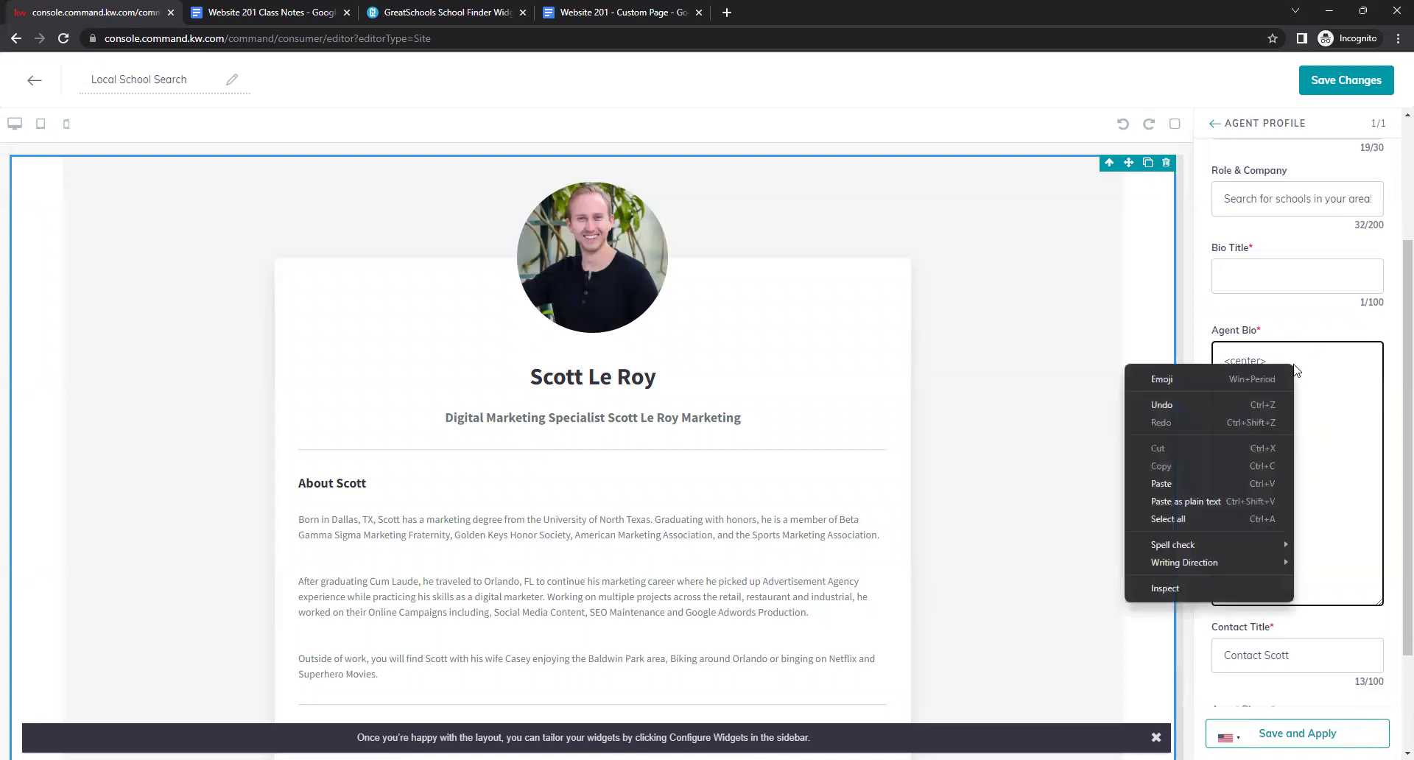
click(1208, 483)
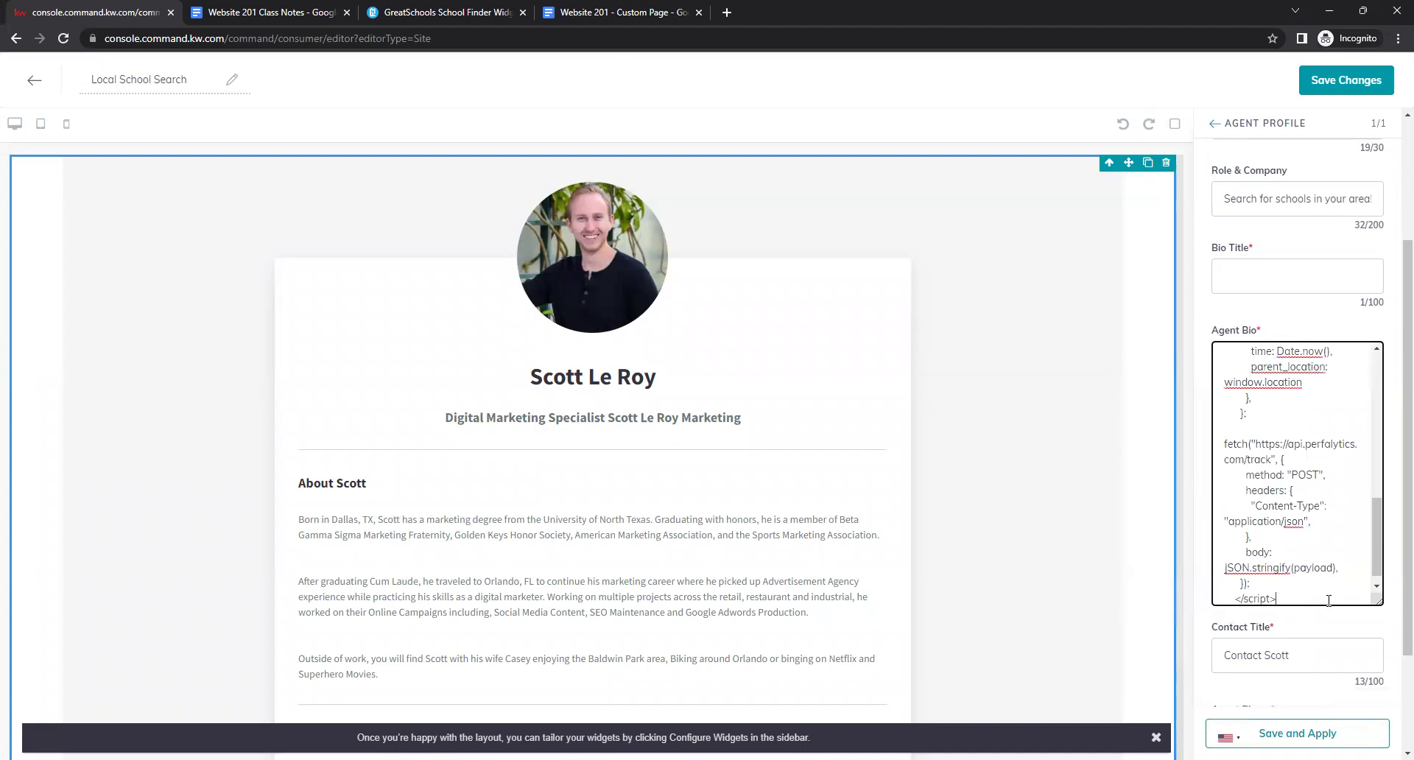
text(<cent)
scroll(1329, 601, down, 2)
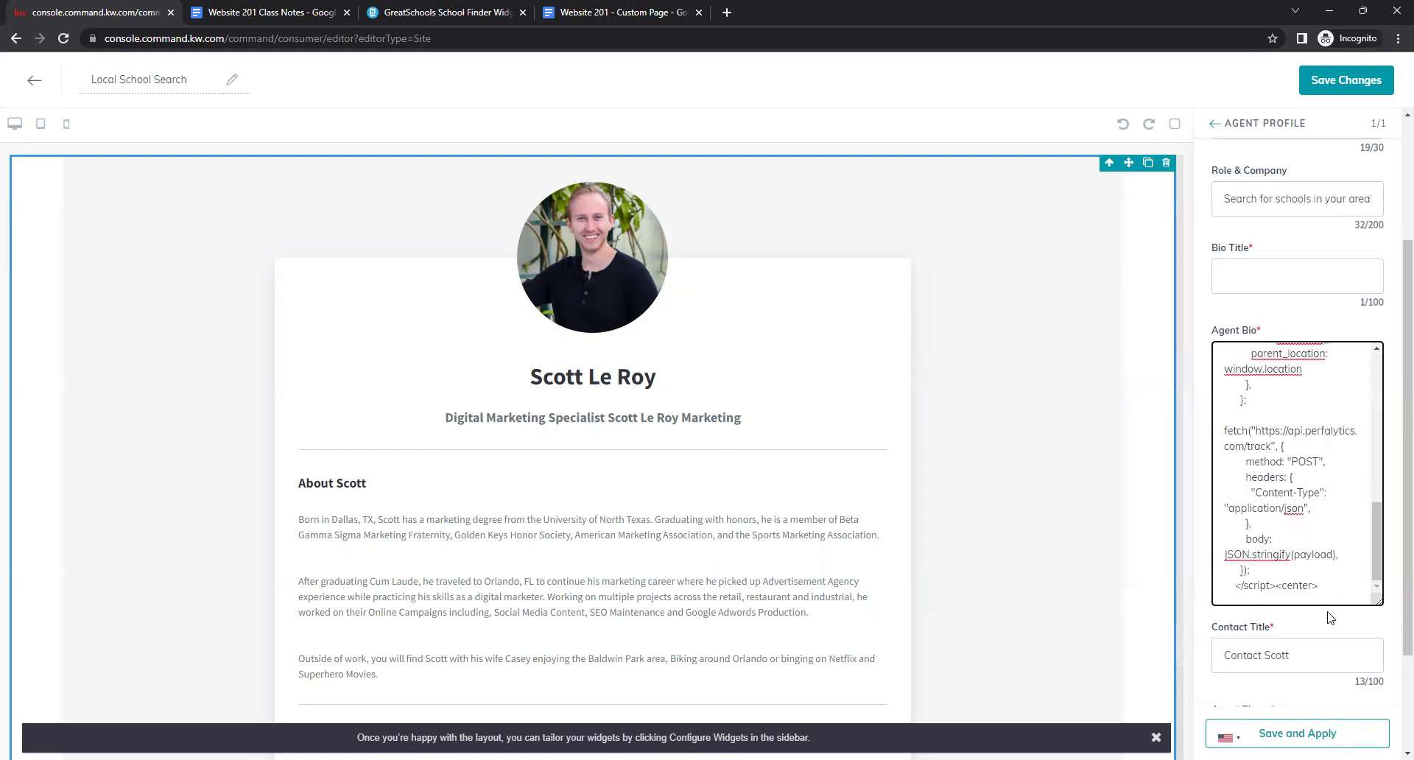
scroll(1328, 631, up, 1)
scroll(1337, 668, down, 2)
scroll(1296, 604, up, 3)
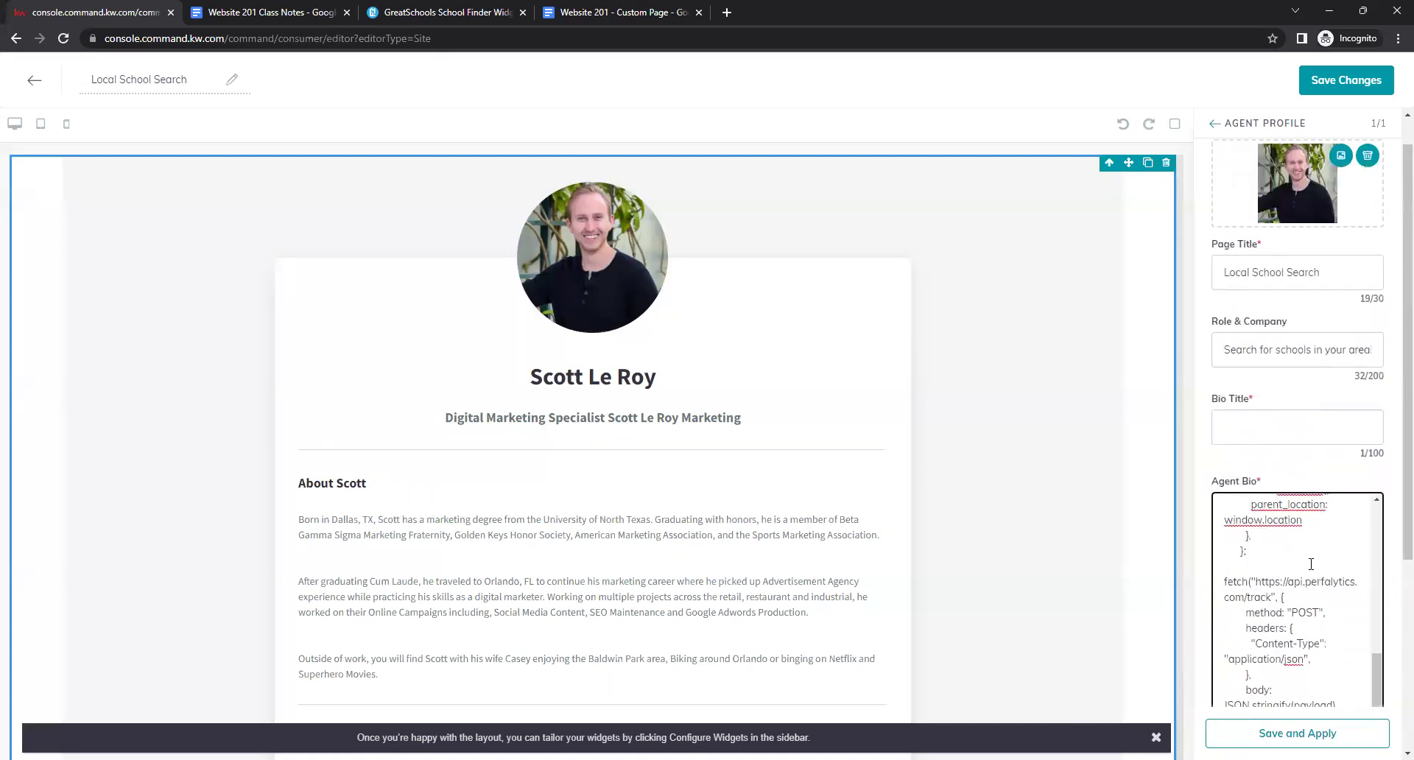
scroll(1237, 560, down, 4)
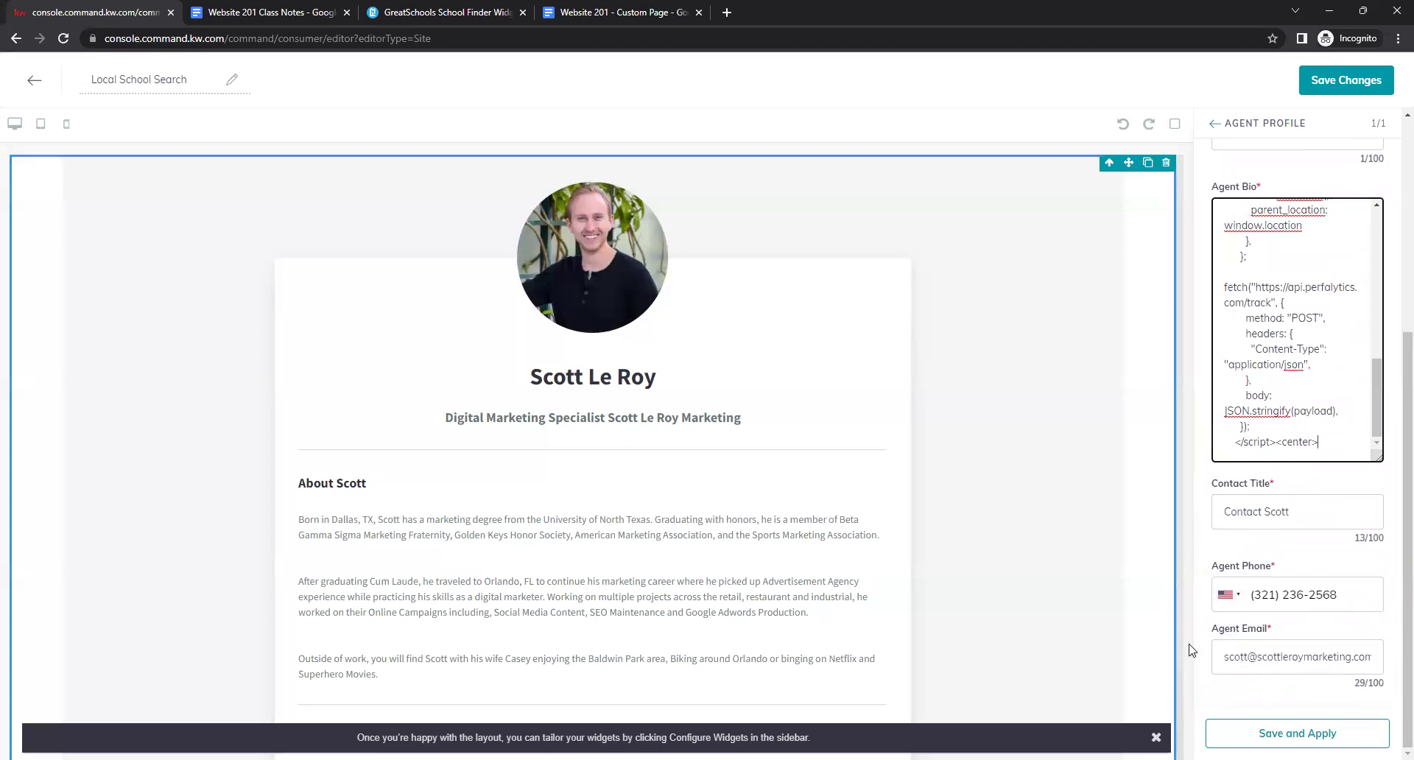
scroll(1109, 560, down, 1)
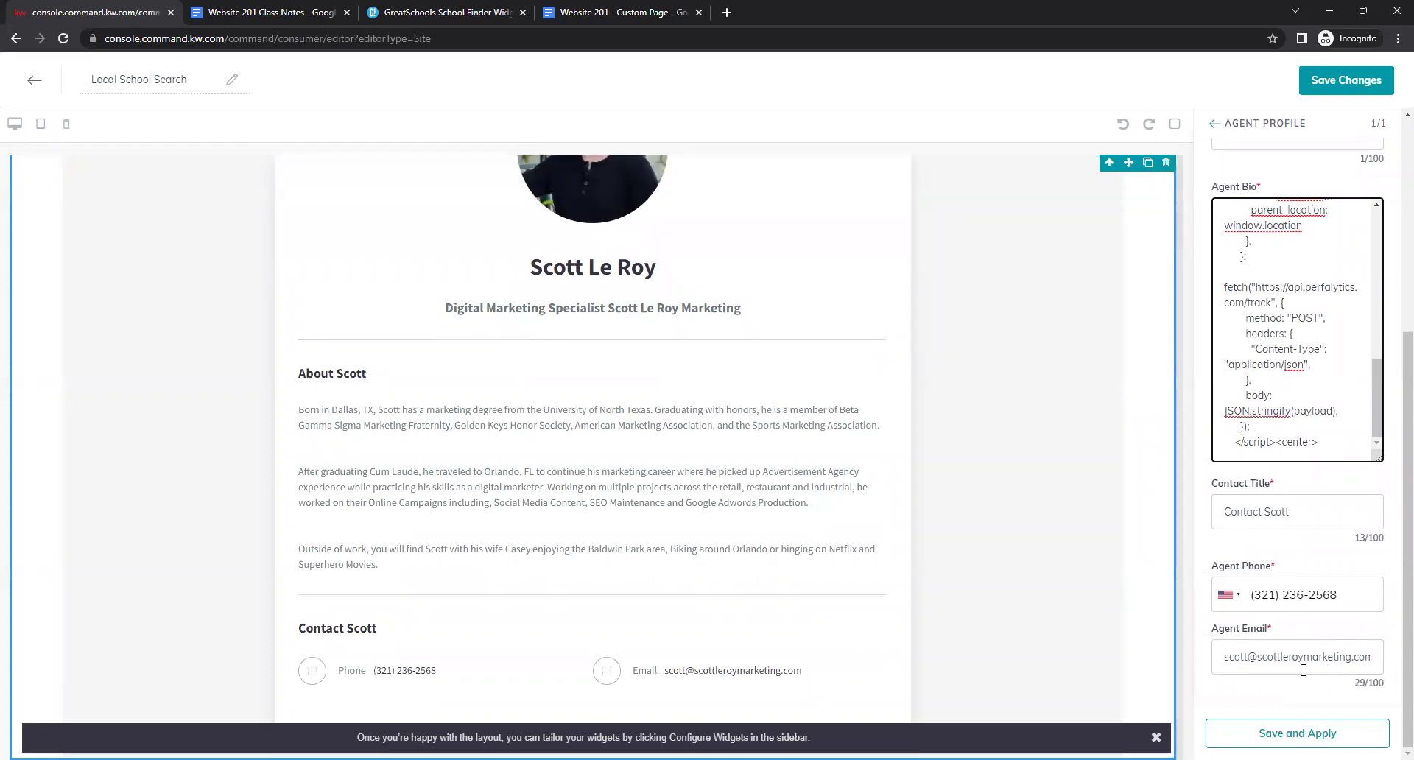
Apply the bio changes and test the widget's Schools, Search and Map views in the preview.
click(1297, 733)
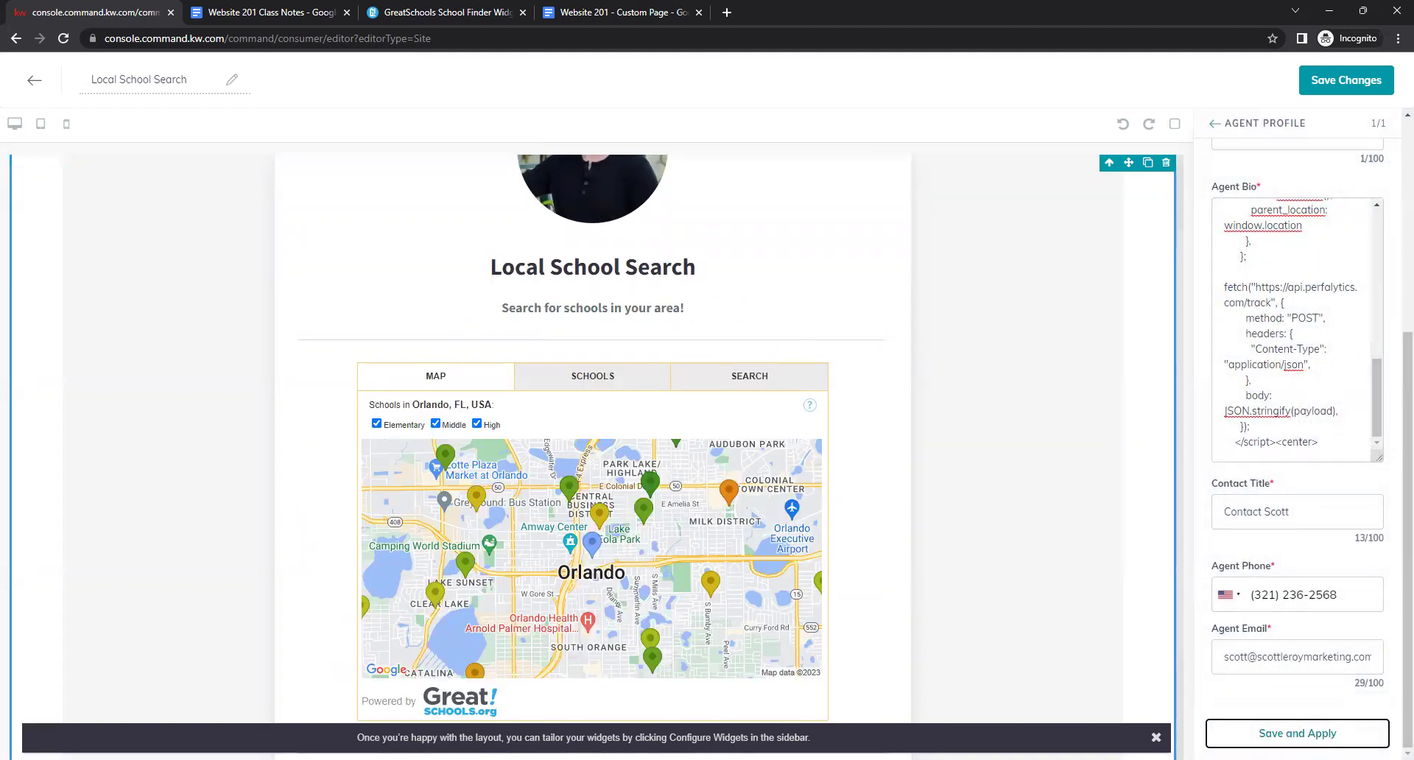
scroll(917, 430, down, 1)
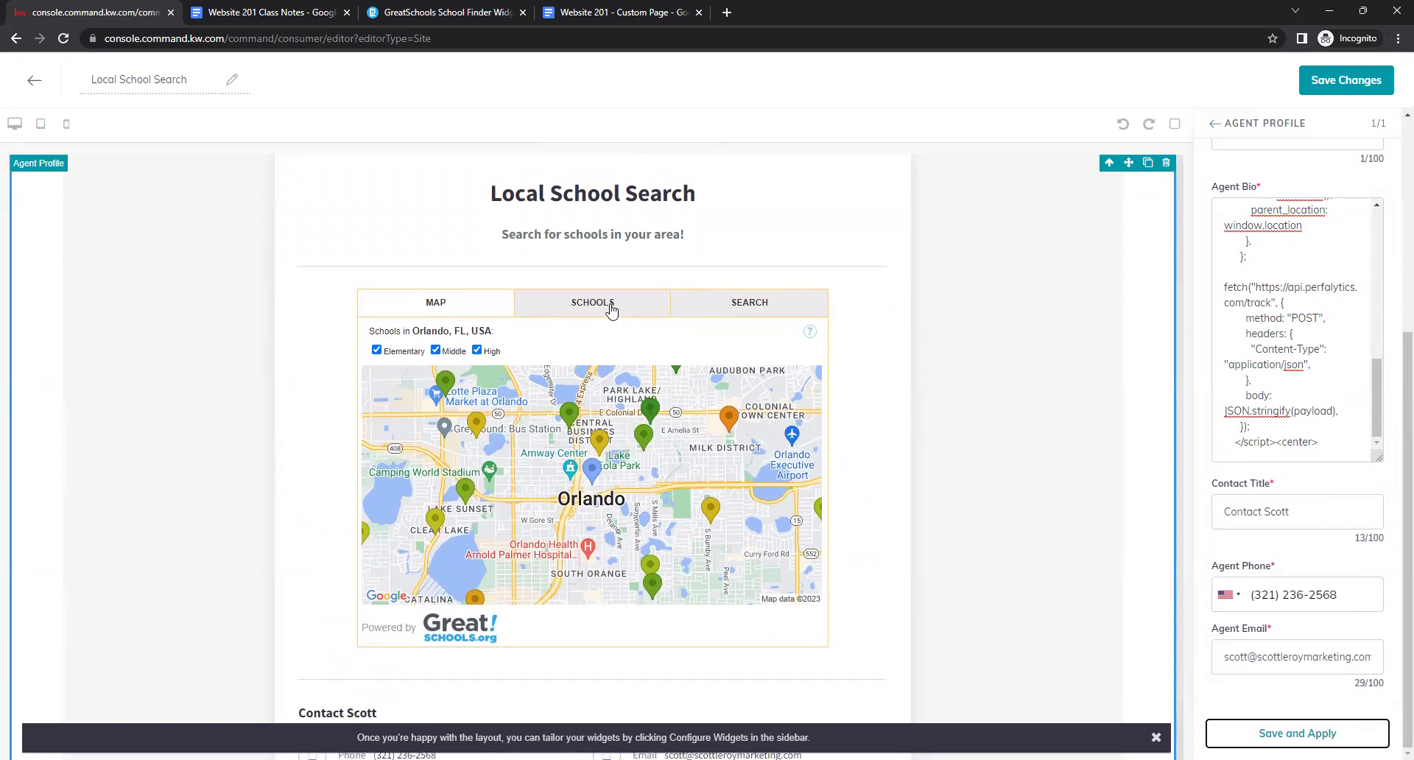
click(578, 313)
scroll(761, 449, down, 1)
scroll(761, 449, up, 1)
click(734, 304)
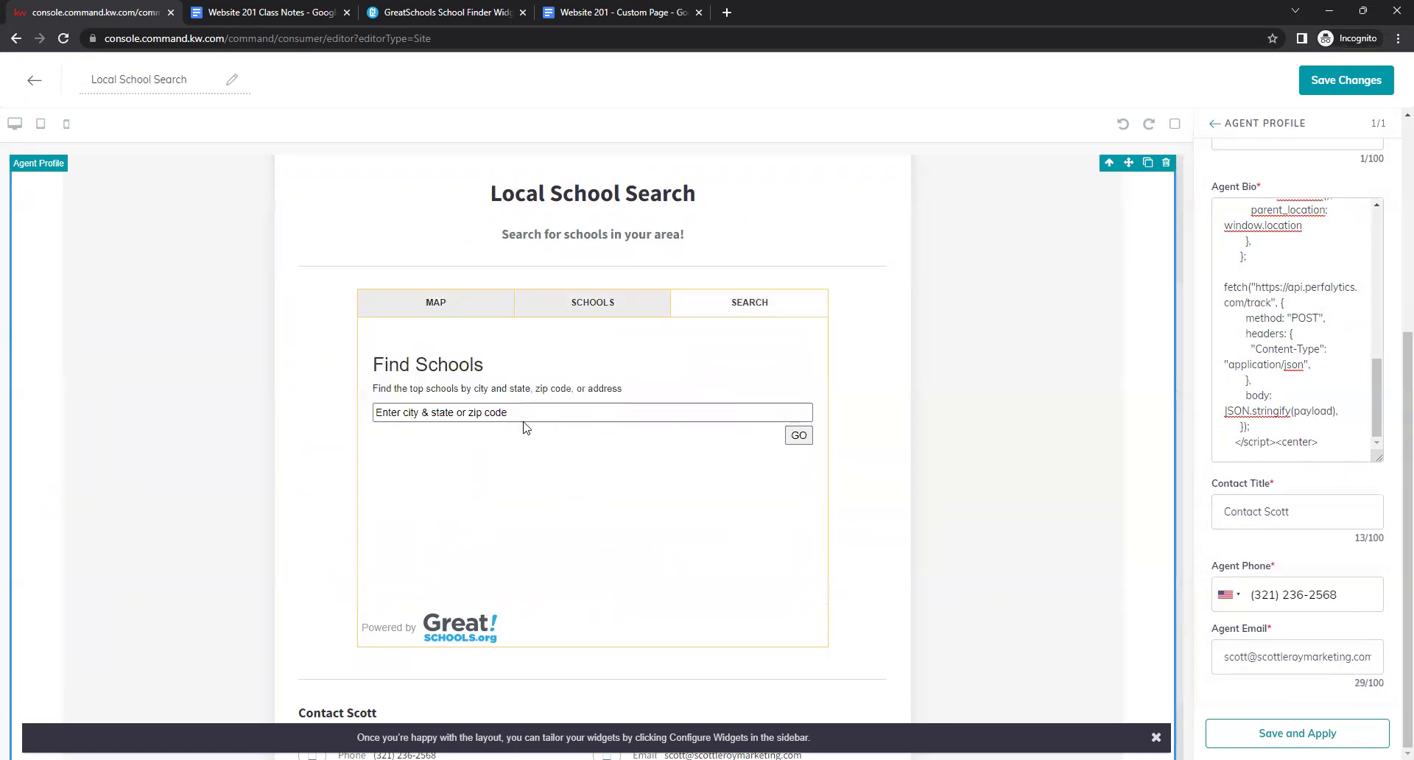
click(472, 321)
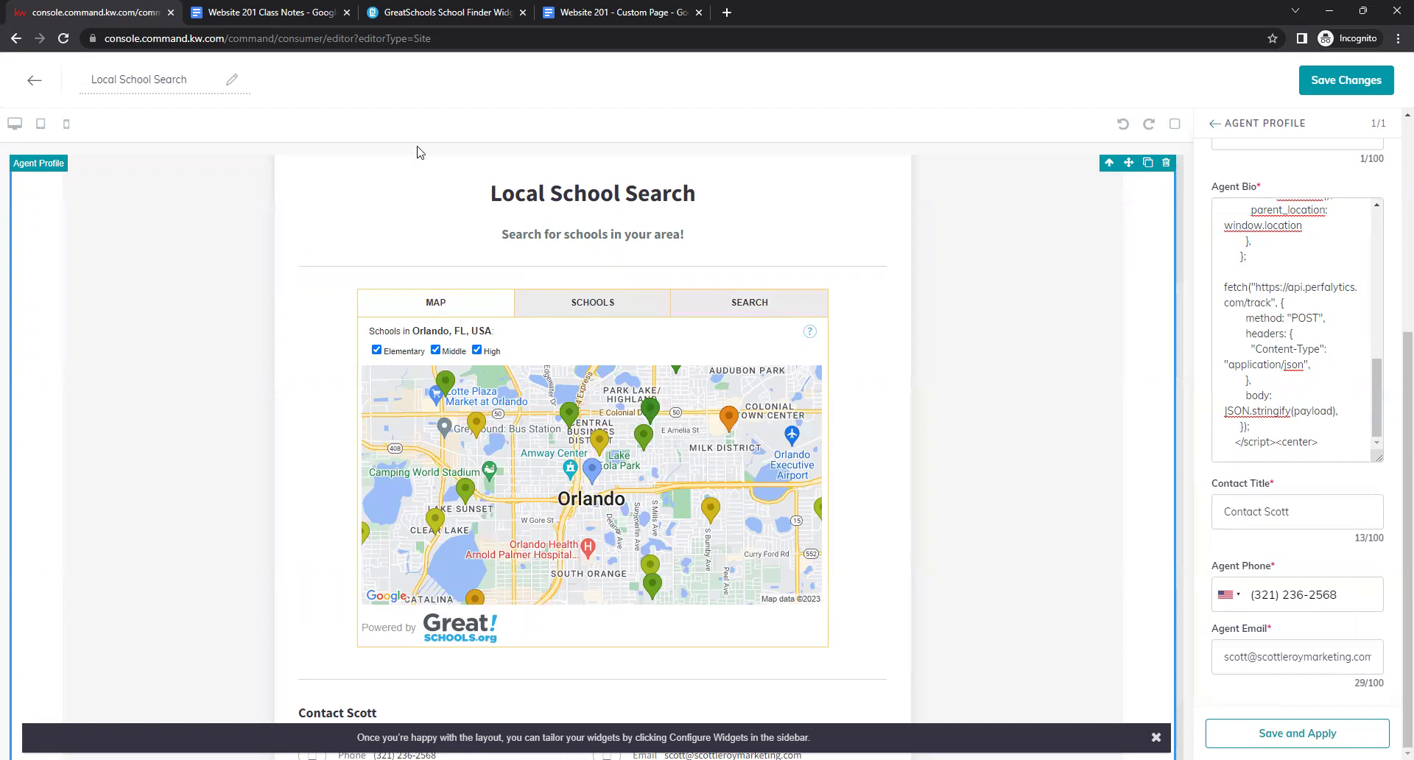
Recheck the GreatSchools widget code, then review the Local School Search page editor.
click(442, 11)
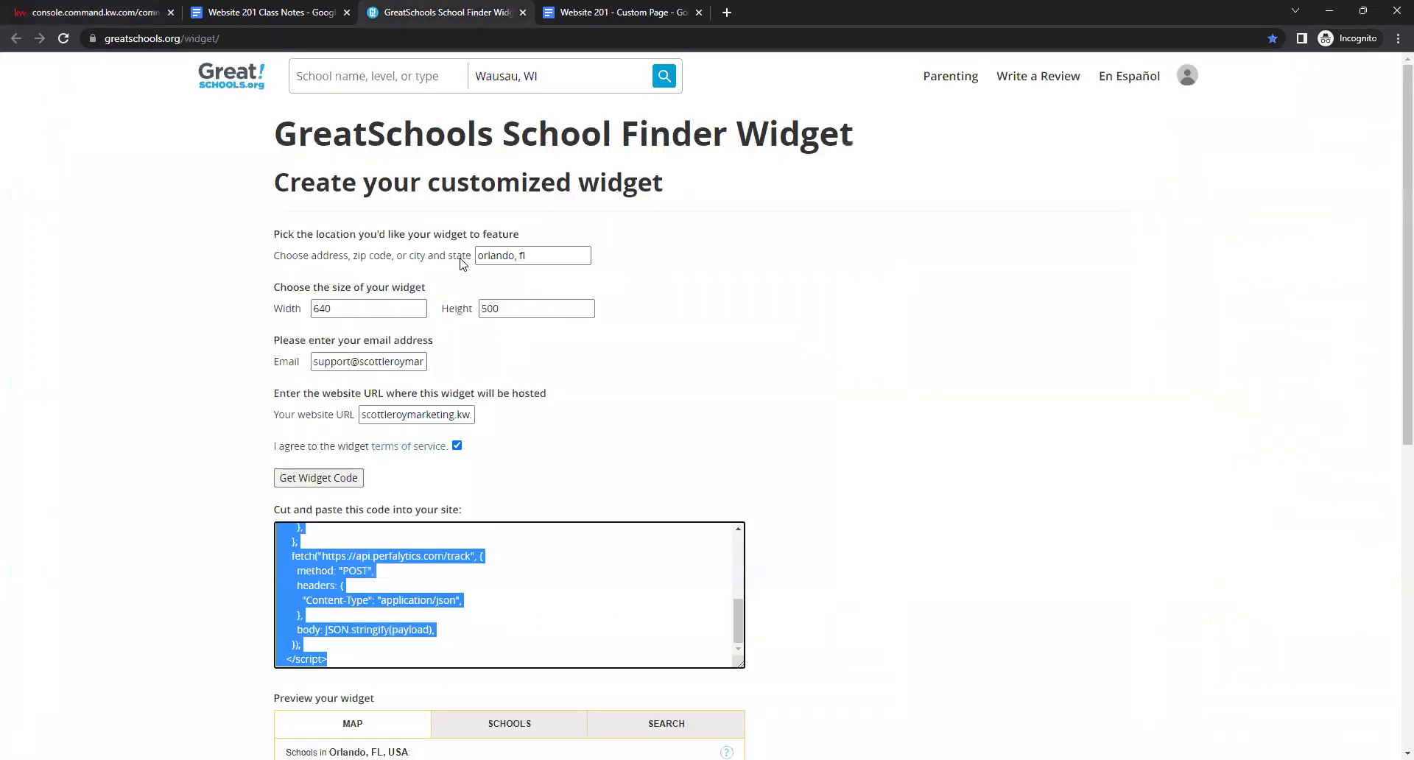
click(94, 10)
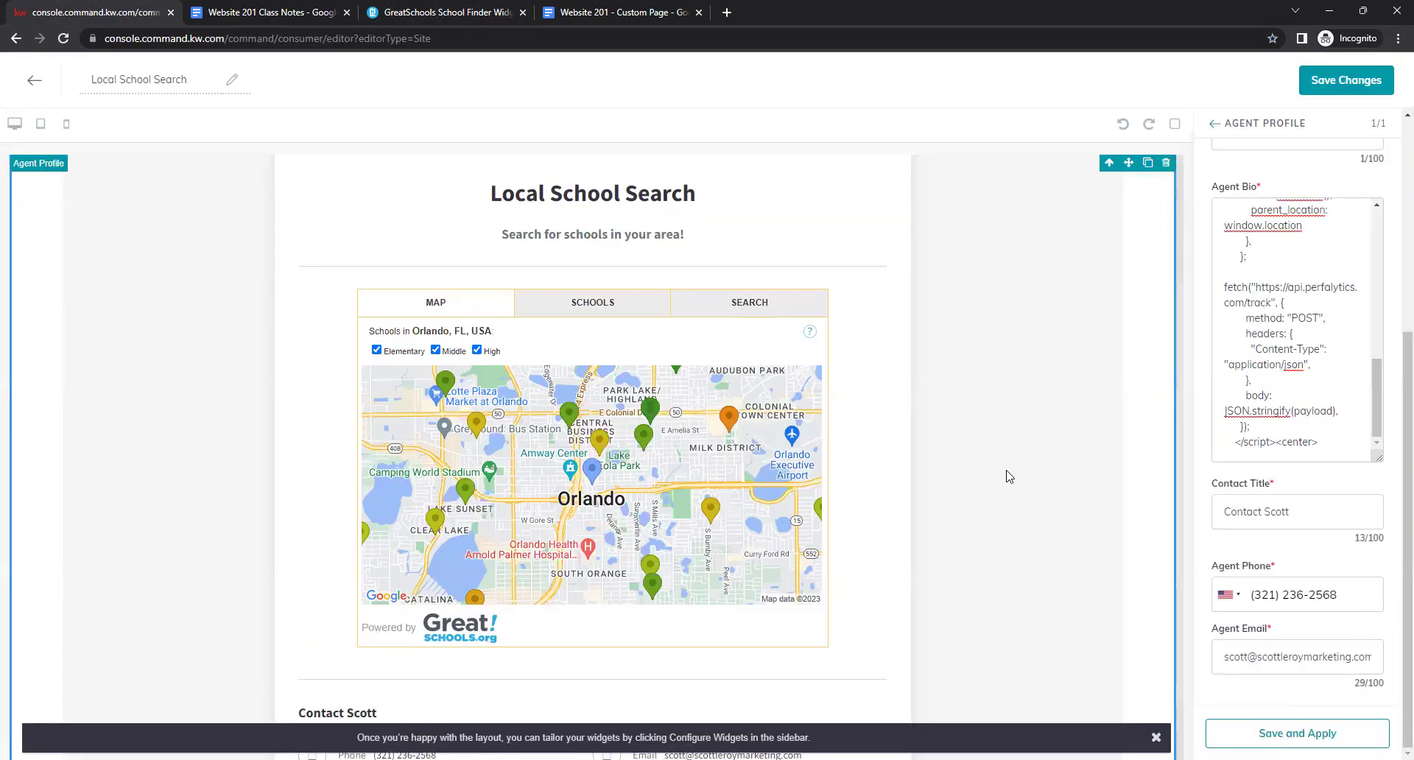
scroll(1009, 477, up, 2)
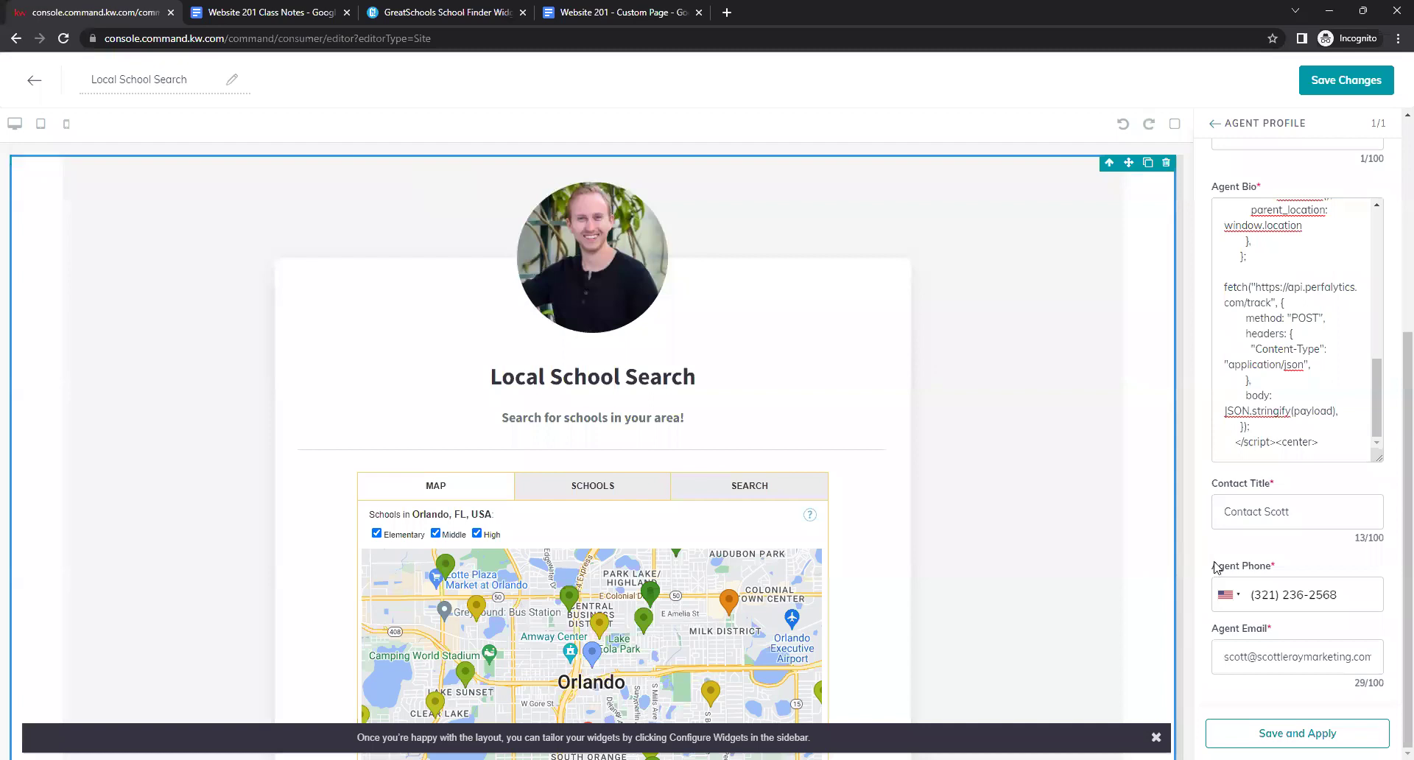
scroll(1259, 572, up, 3)
scroll(1259, 571, up, 5)
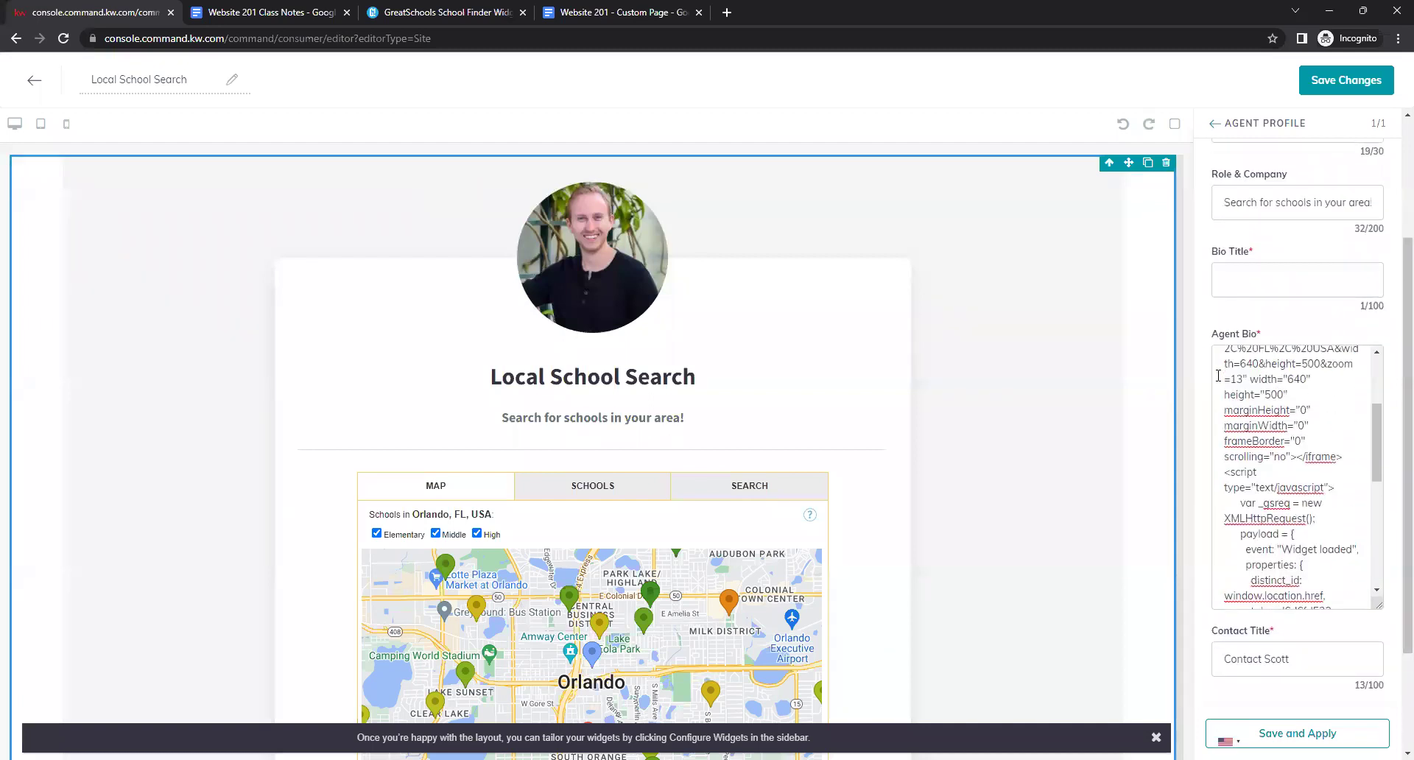
scroll(1217, 307, up, 3)
scroll(1217, 306, down, 1)
scroll(1217, 306, up, 2)
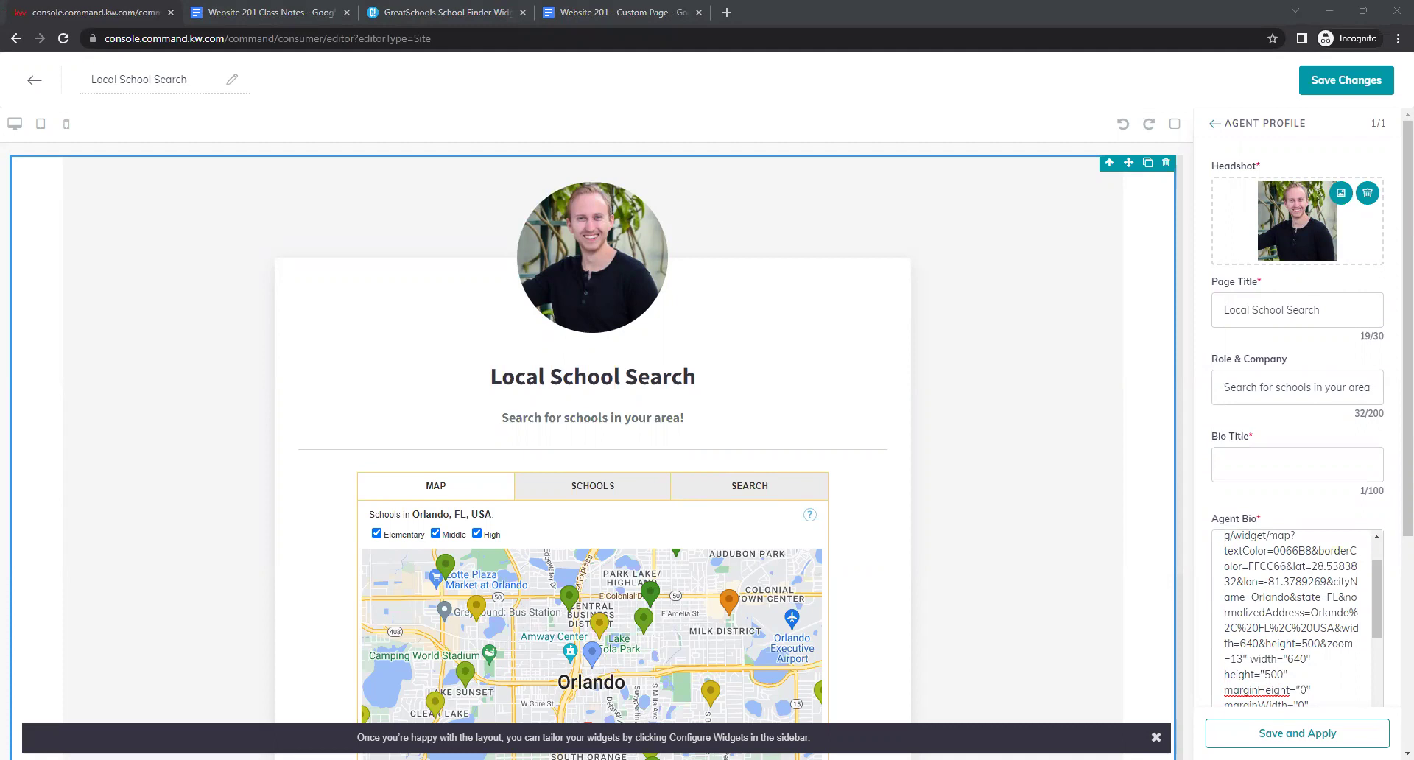
scroll(1208, 506, down, 5)
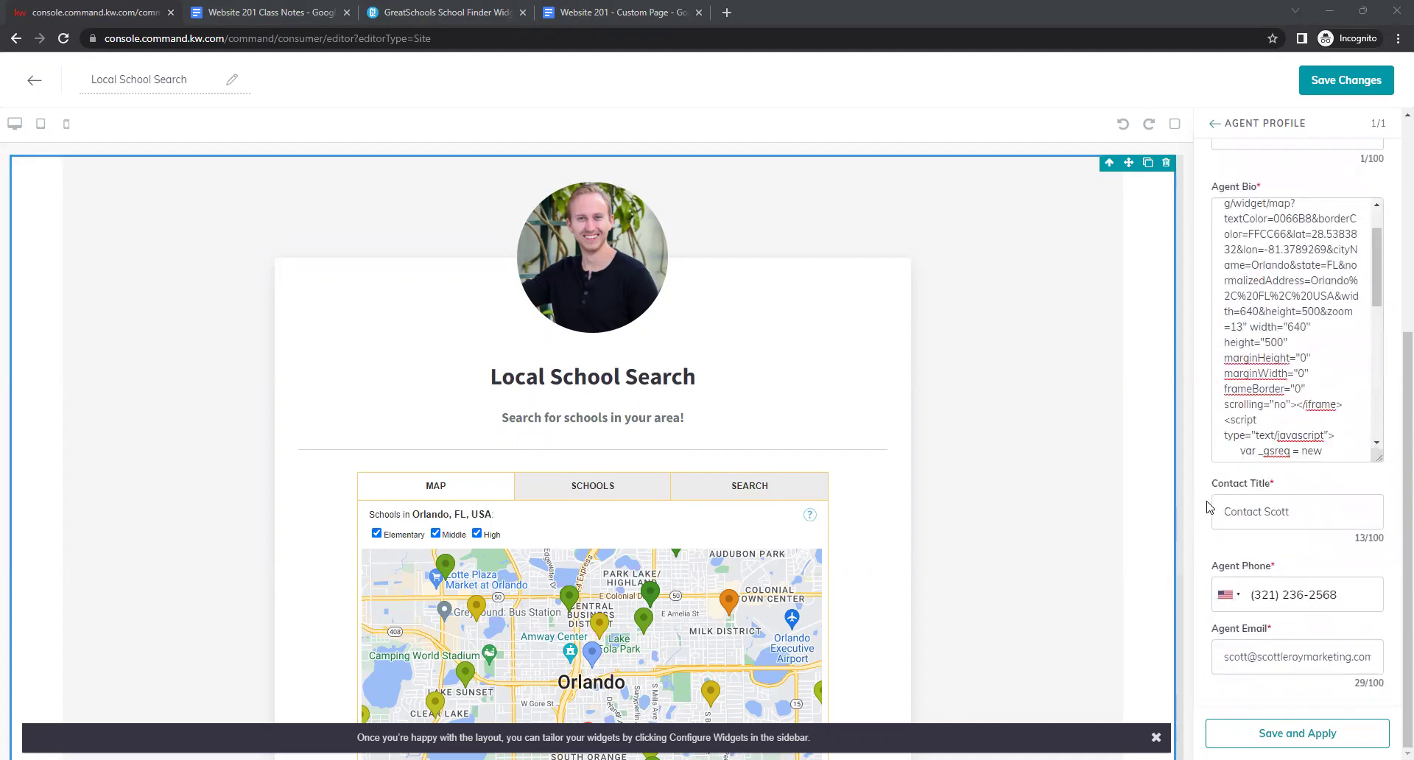
scroll(978, 413, down, 4)
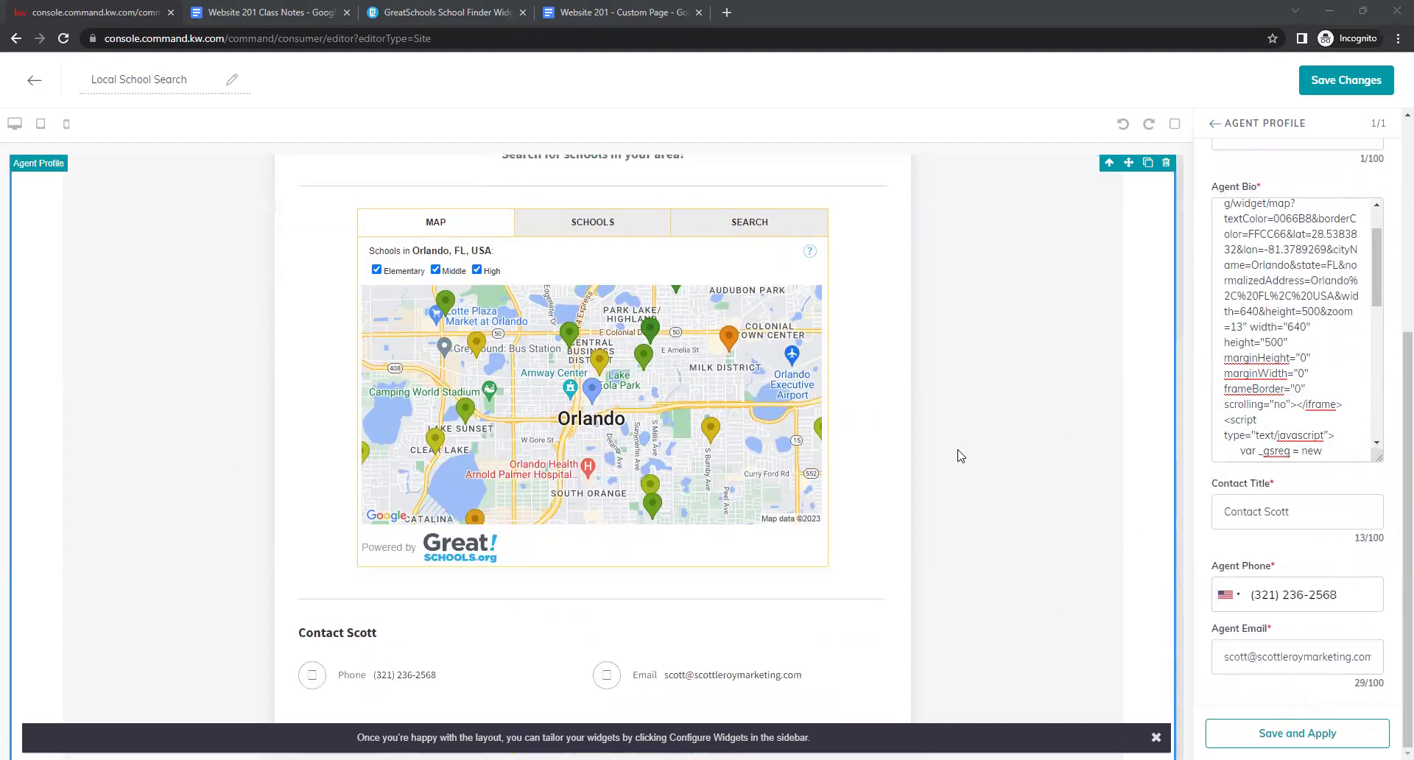
Save the Local School Search page without going to settings to publish.
scroll(961, 456, up, 4)
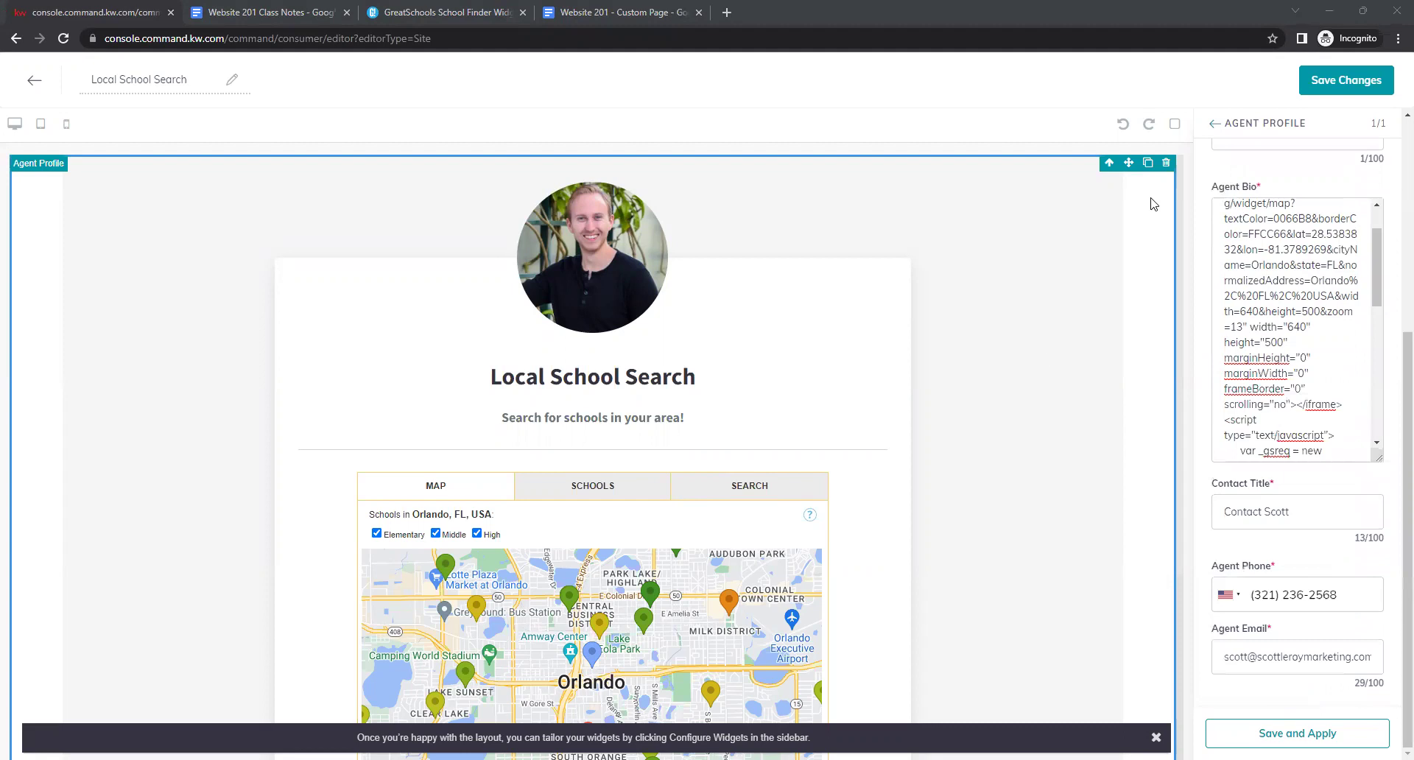
click(1339, 92)
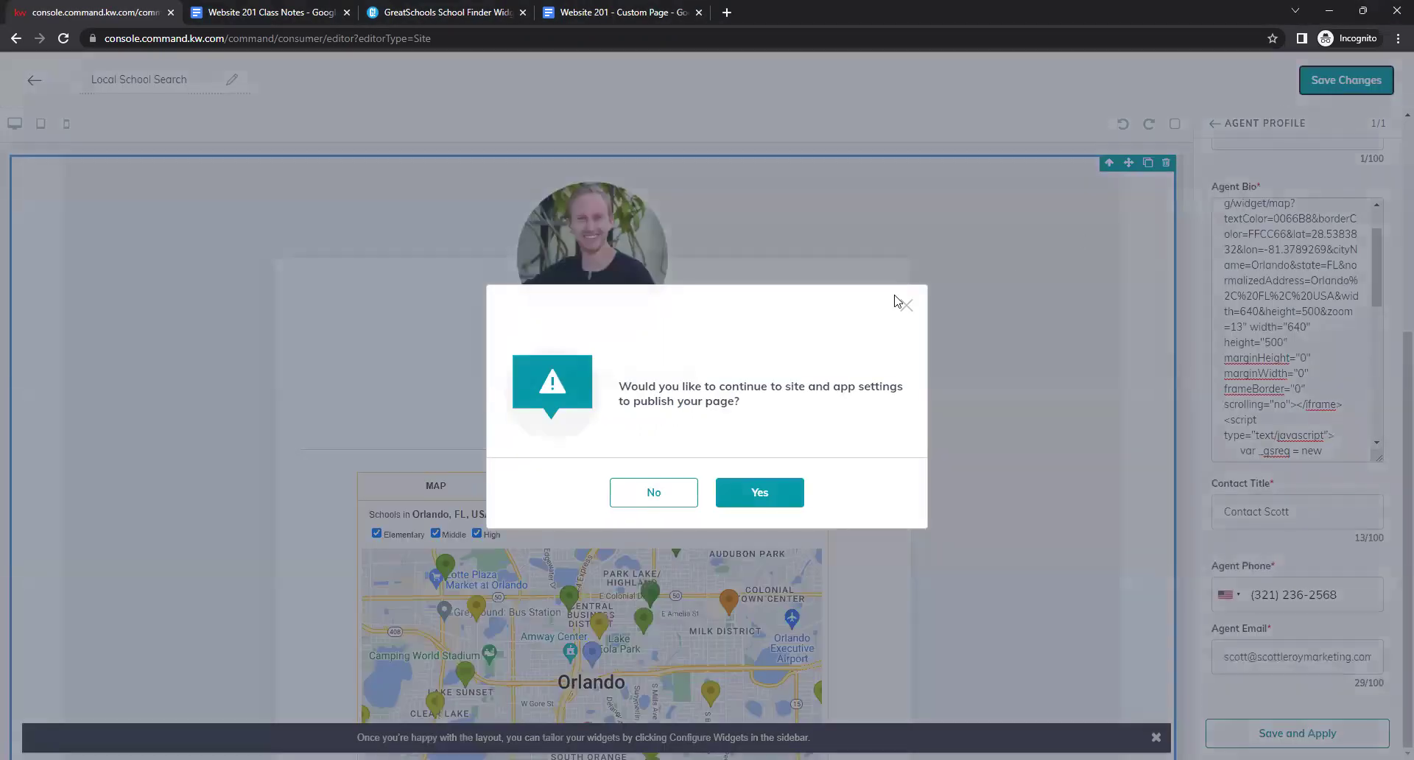
click(639, 505)
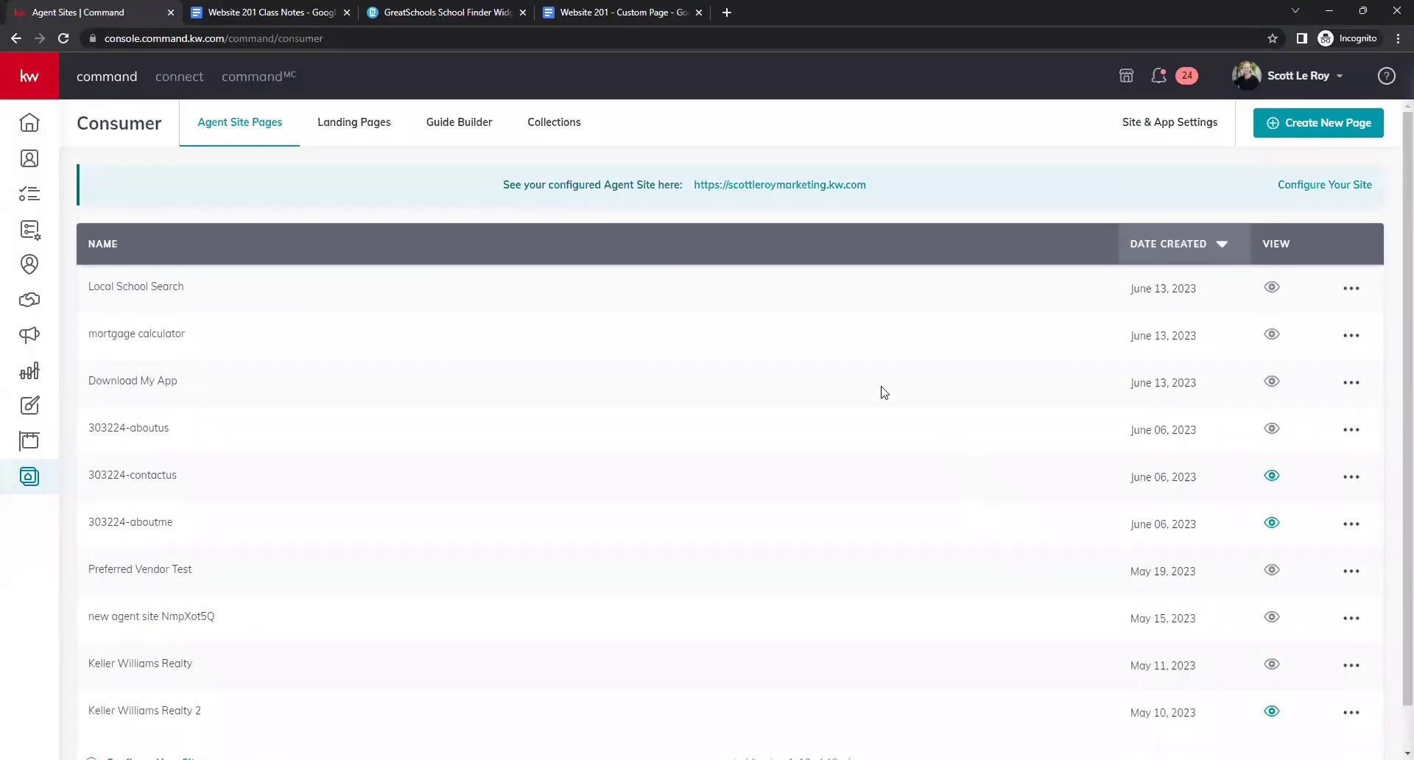
Create a new agent site page titled 'Keller Mortgage/Keller Covered'.
click(1348, 131)
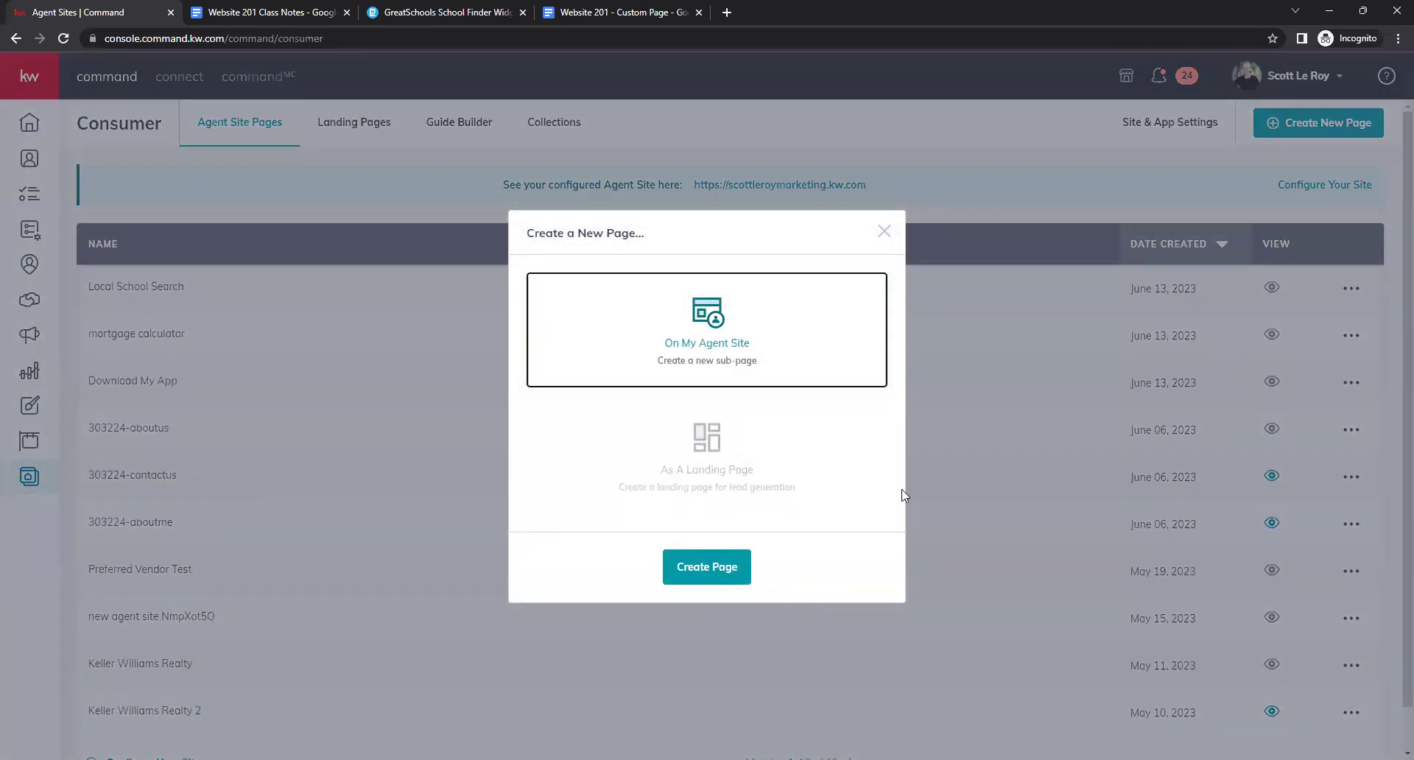
click(707, 567)
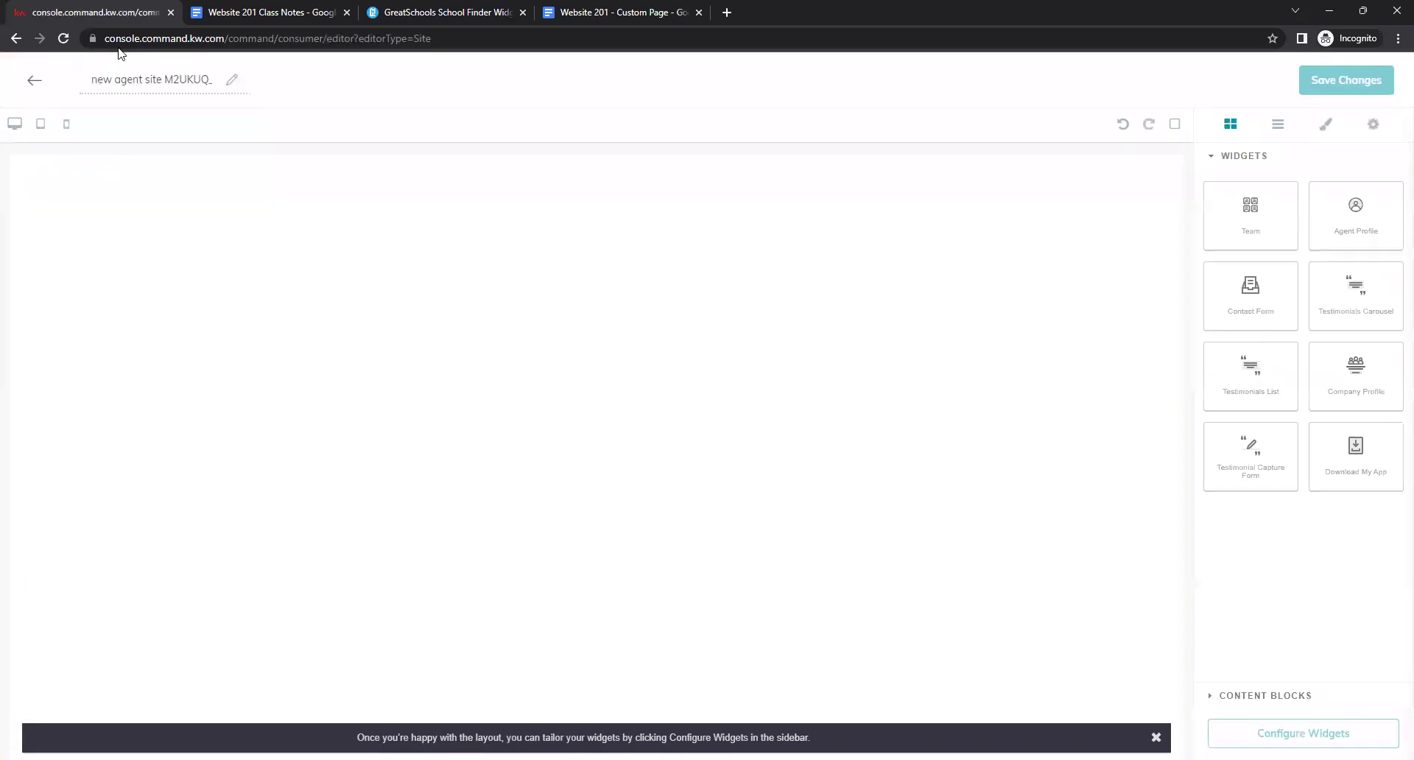
double_click(197, 79)
key(ctrl+a)
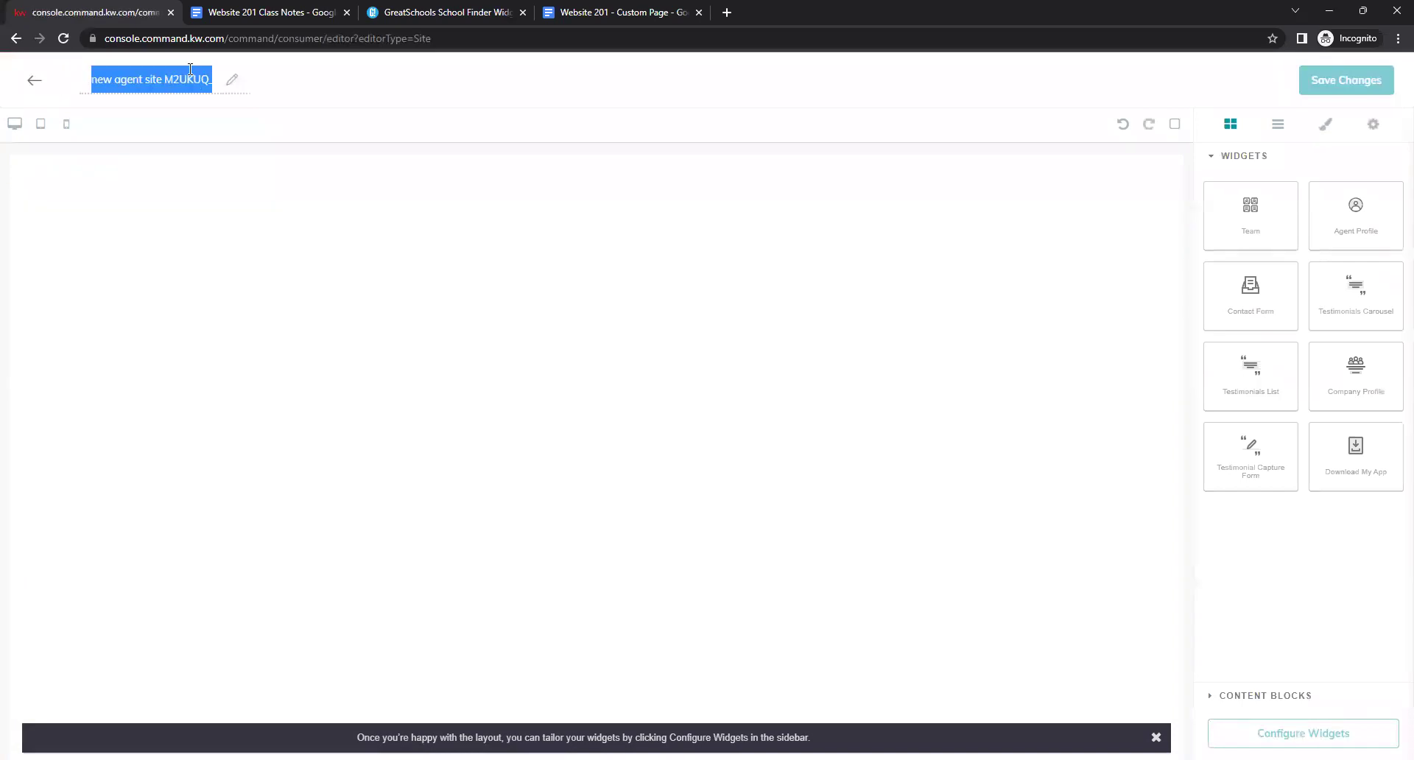
key(BackSpace)
text(Ke)
text(ller Mortgage)
text(/Keller Covered)
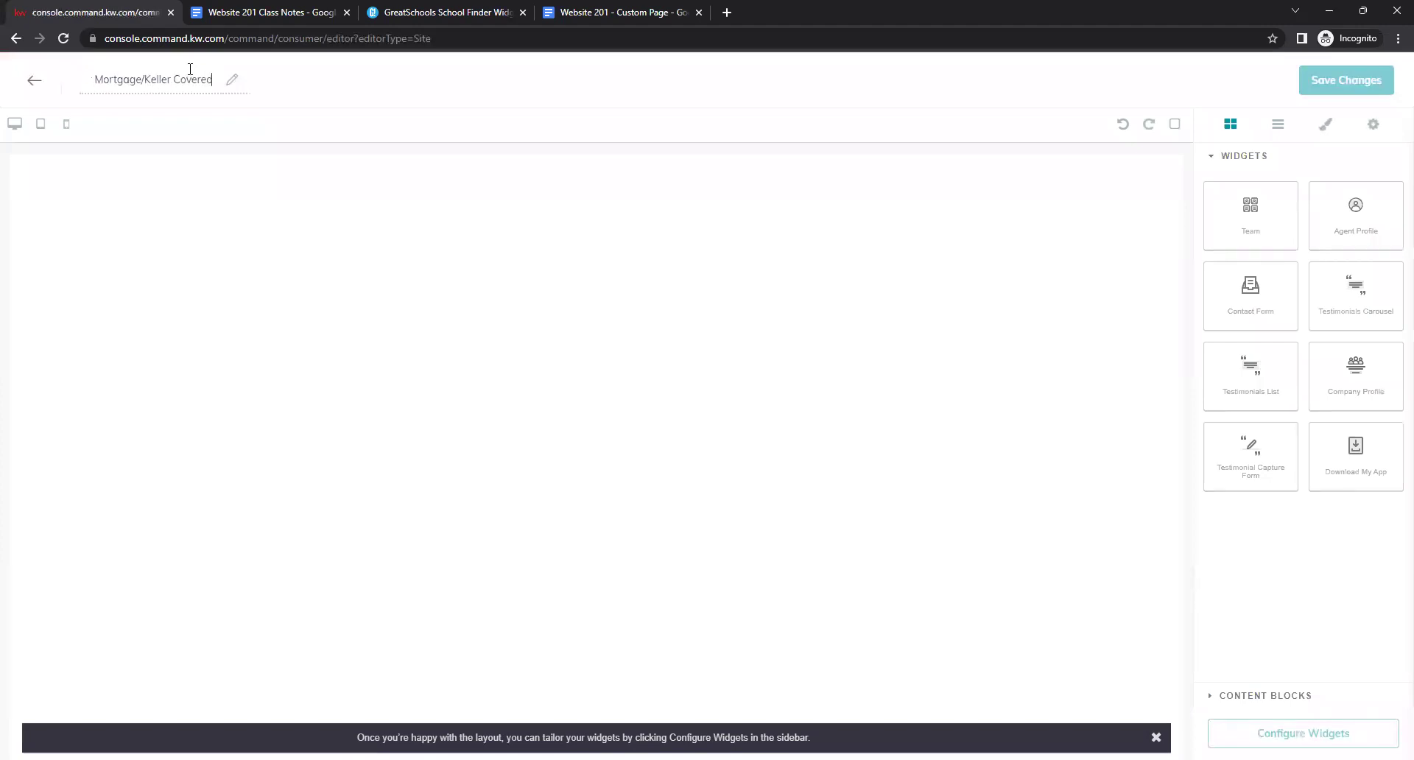
key(Return)
Open the Keller Covered Agent URL Lookup link from the class notes in a new tab.
click(281, 9)
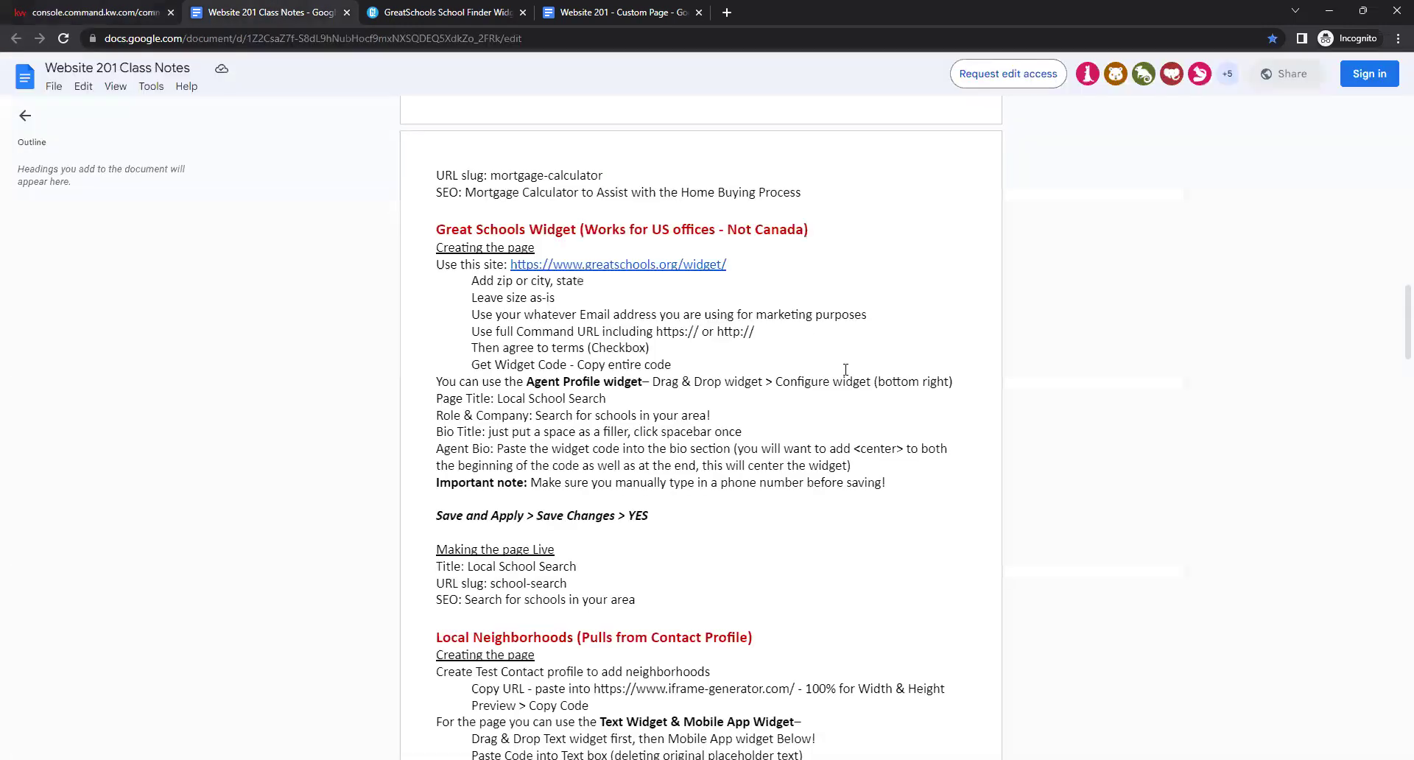
scroll(917, 482, down, 10)
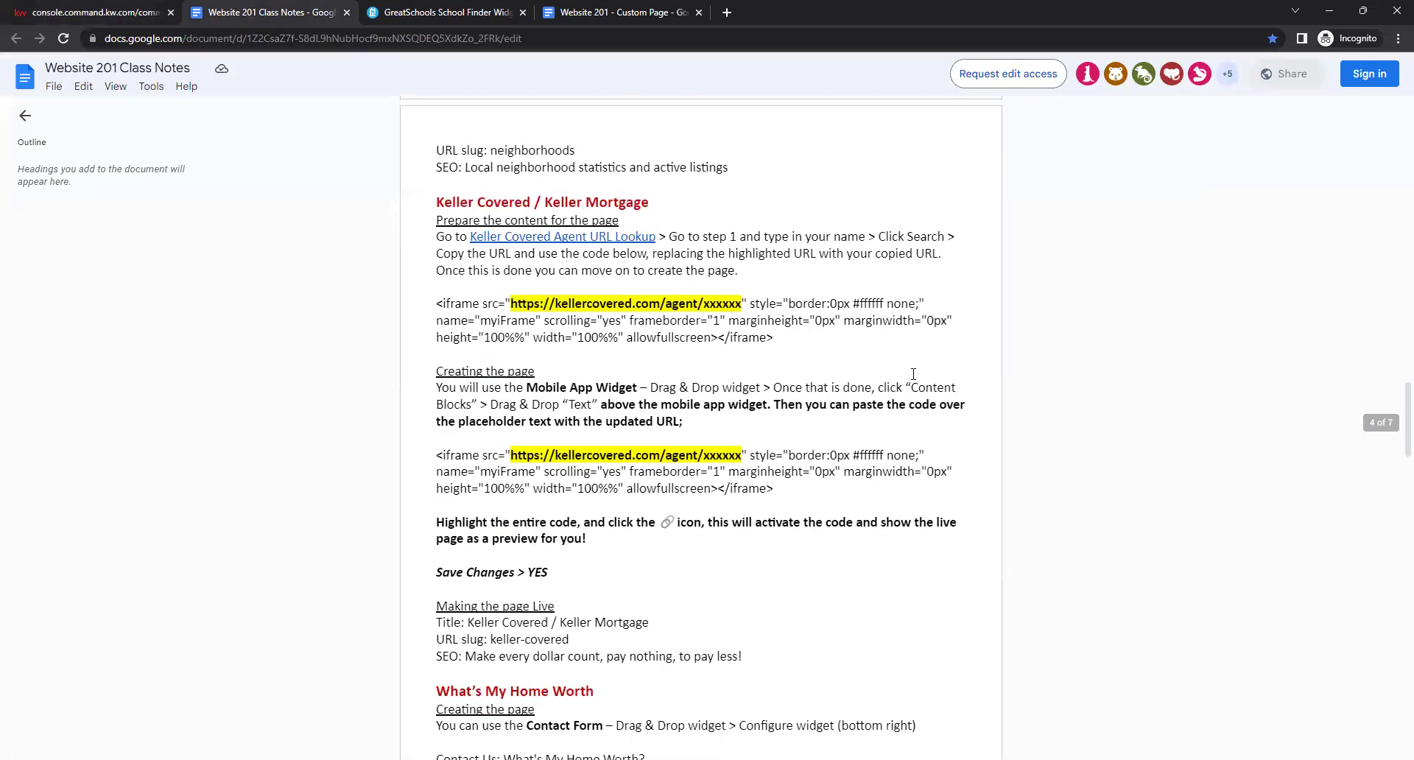
scroll(729, 358, up, 2)
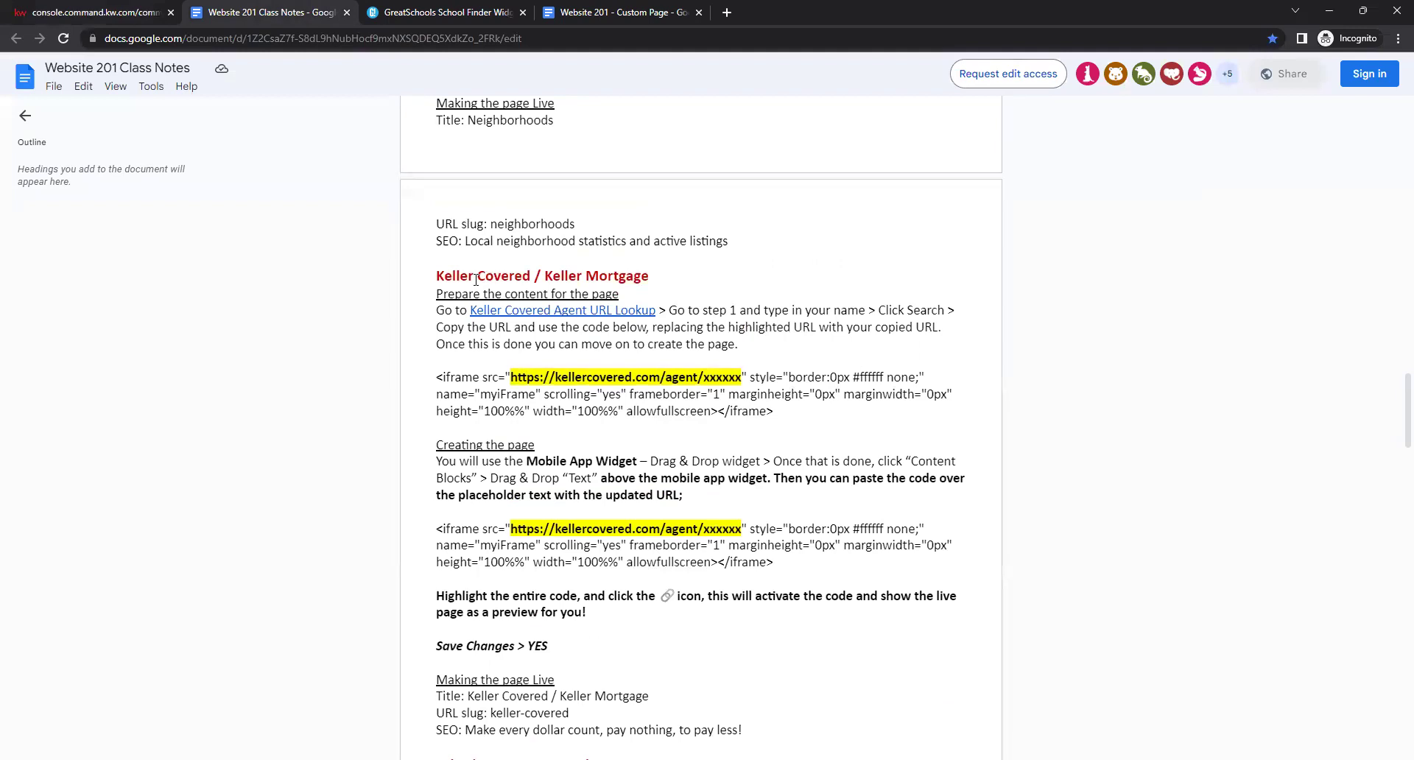
click(564, 312)
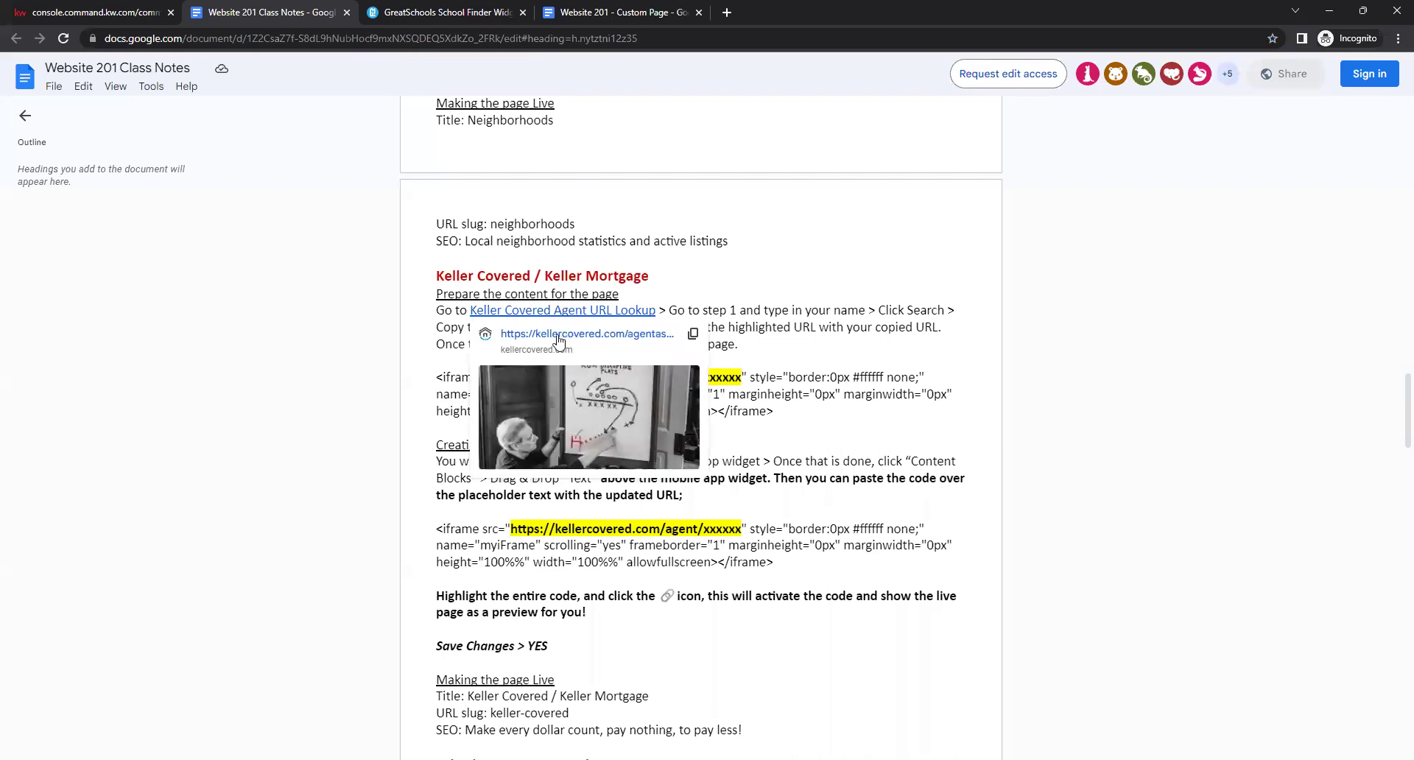
click(558, 341)
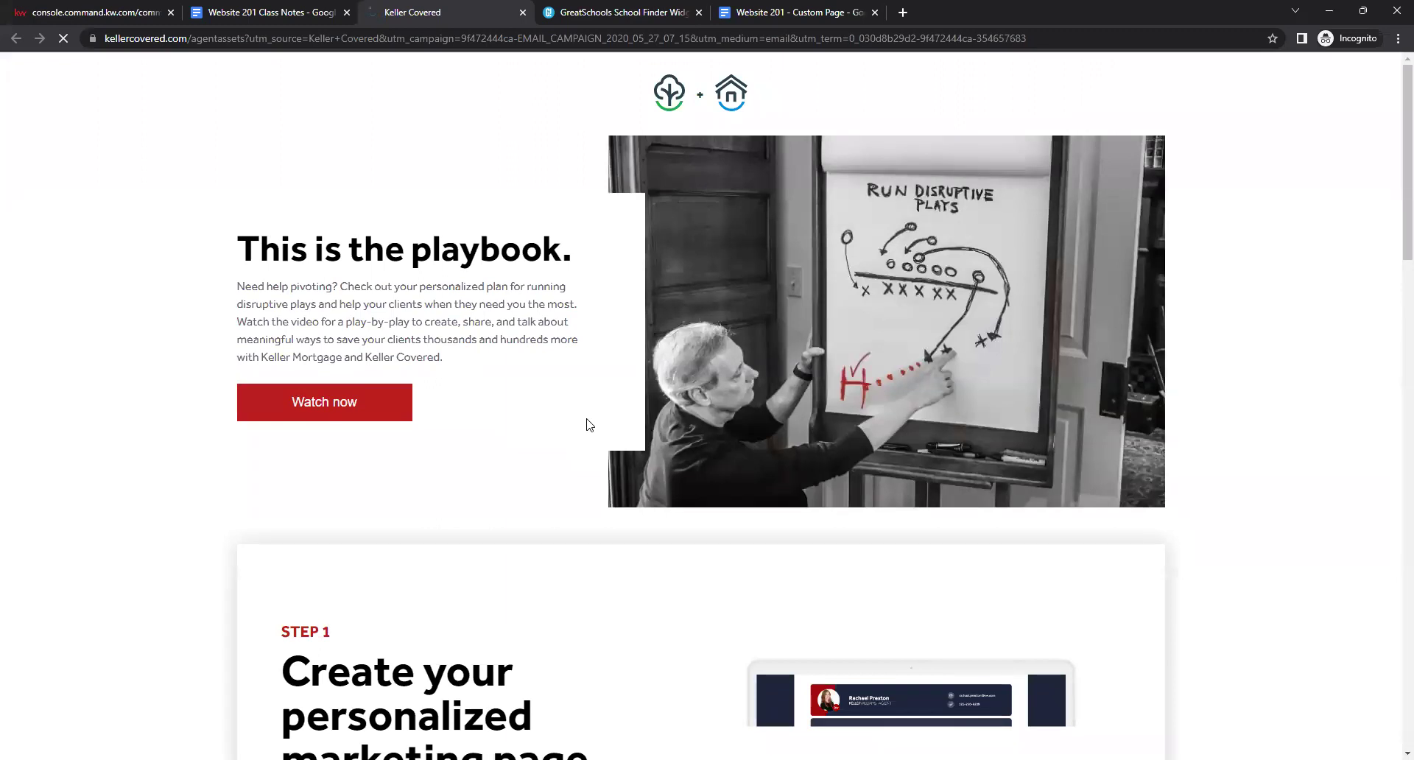
Look up the 'demo' agent on Keller Covered and copy their personalized page URL.
scroll(505, 414, down, 7)
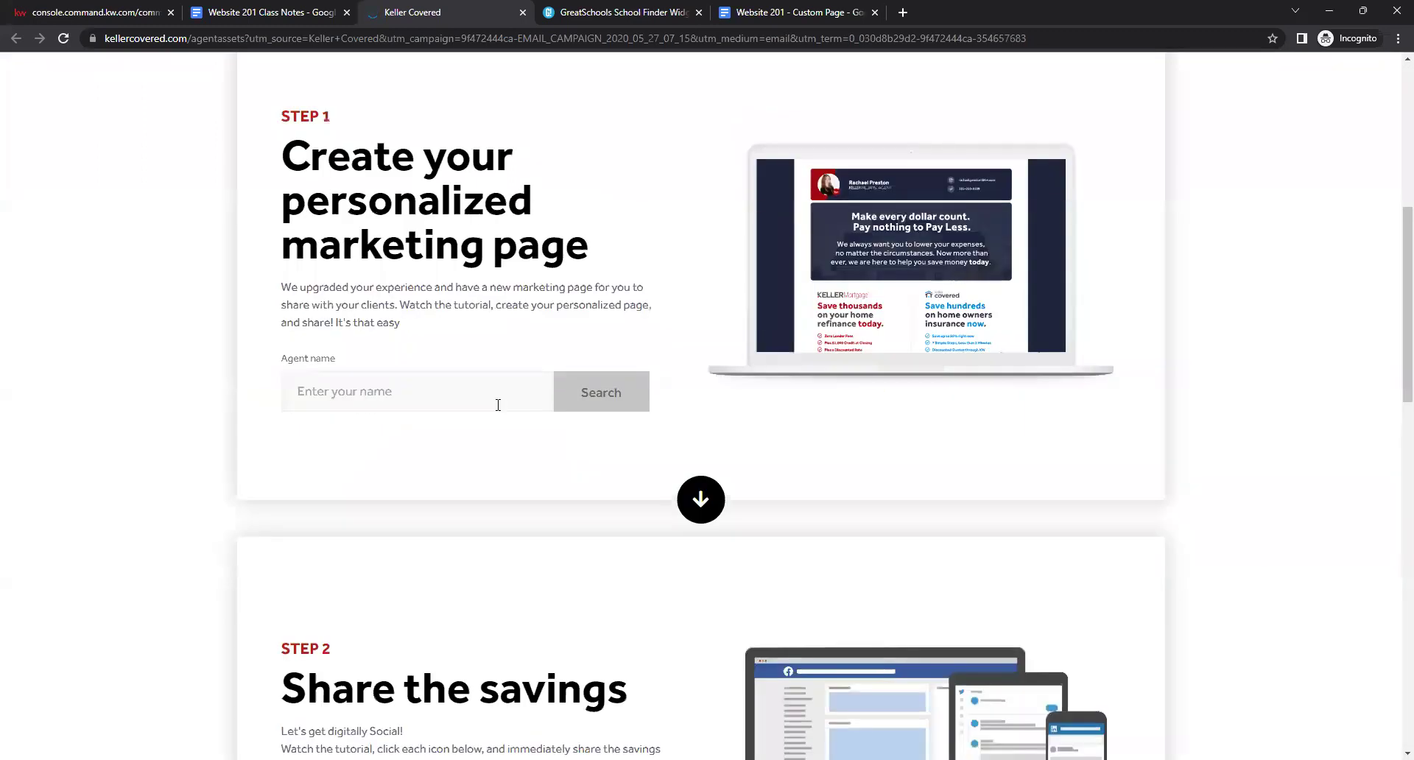
scroll(489, 369, up, 6)
scroll(496, 515, down, 2)
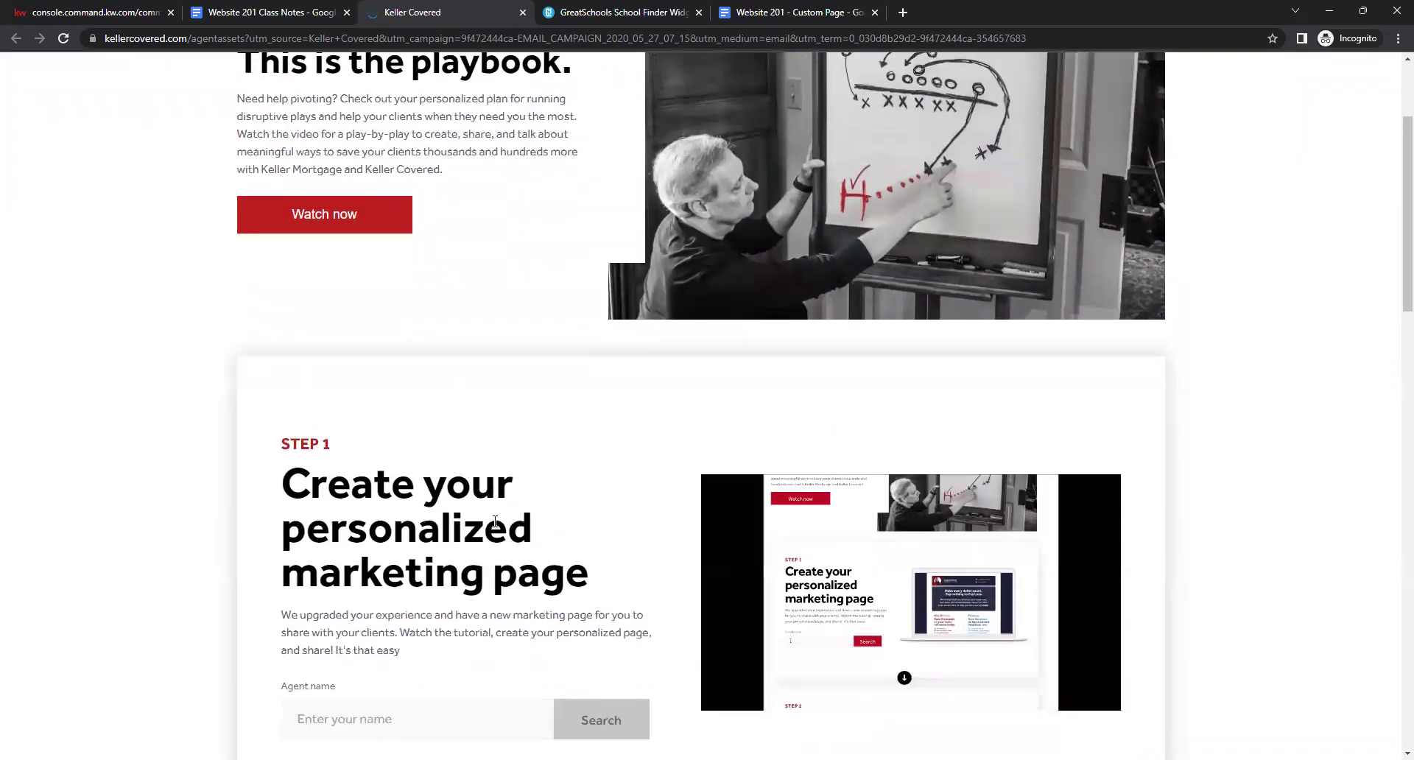
scroll(495, 521, down, 2)
scroll(498, 450, up, 2)
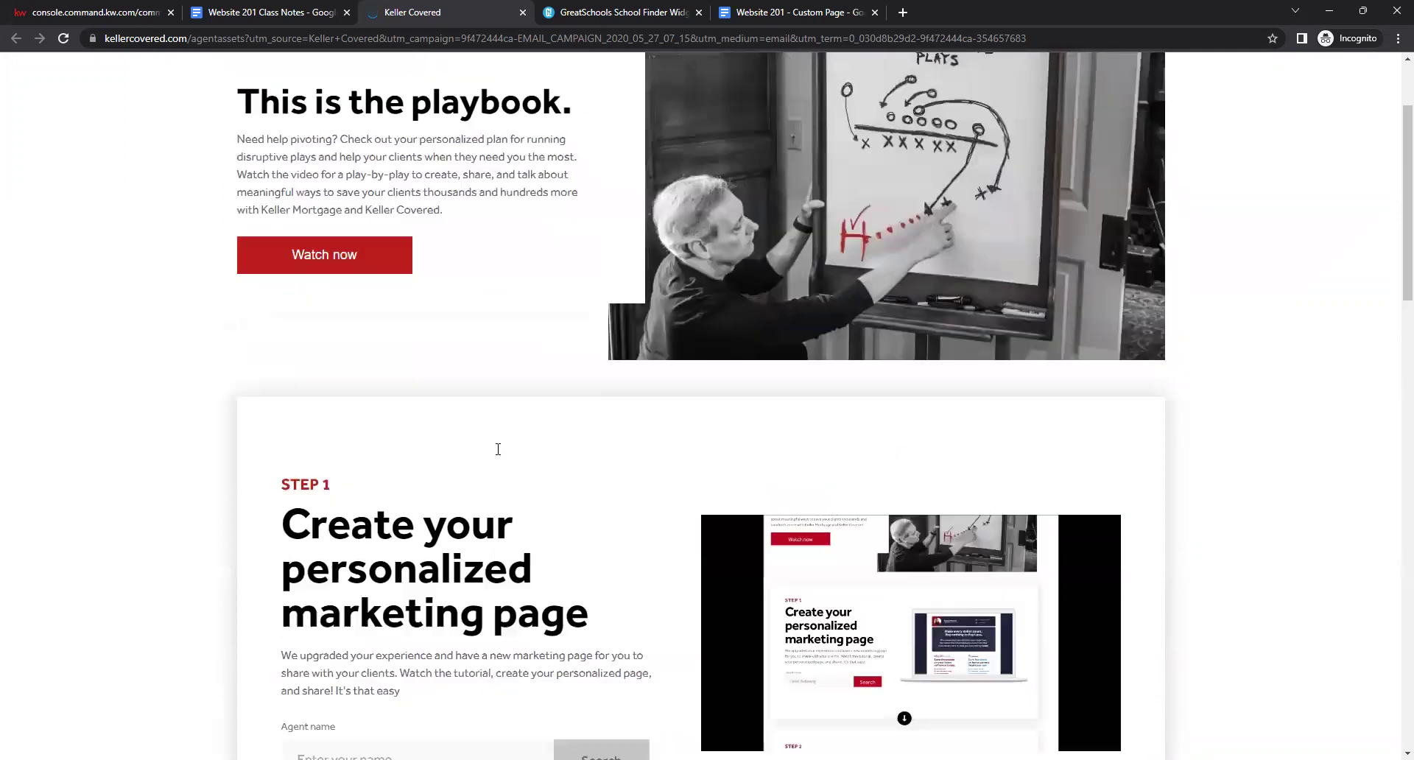
scroll(498, 450, up, 2)
scroll(515, 401, down, 2)
scroll(514, 402, down, 2)
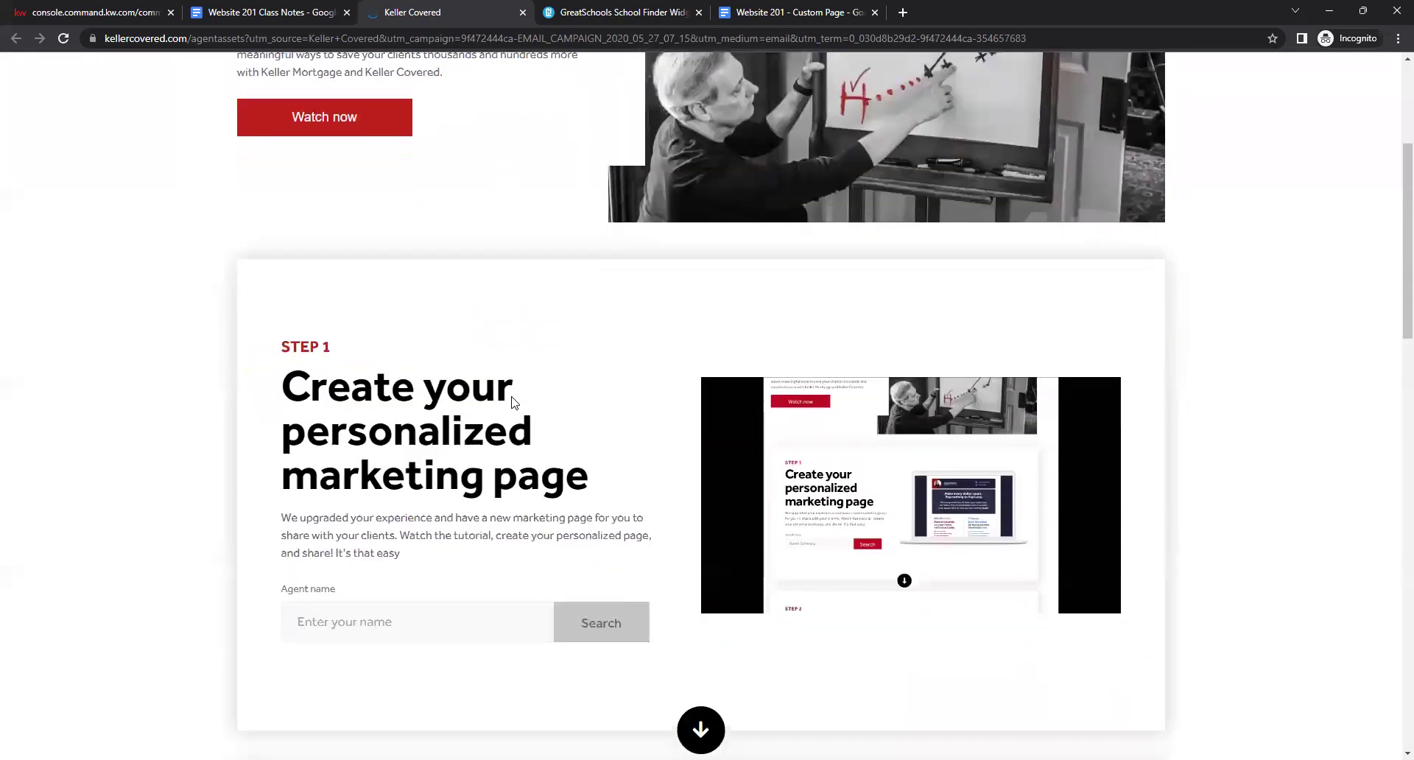
scroll(514, 402, down, 1)
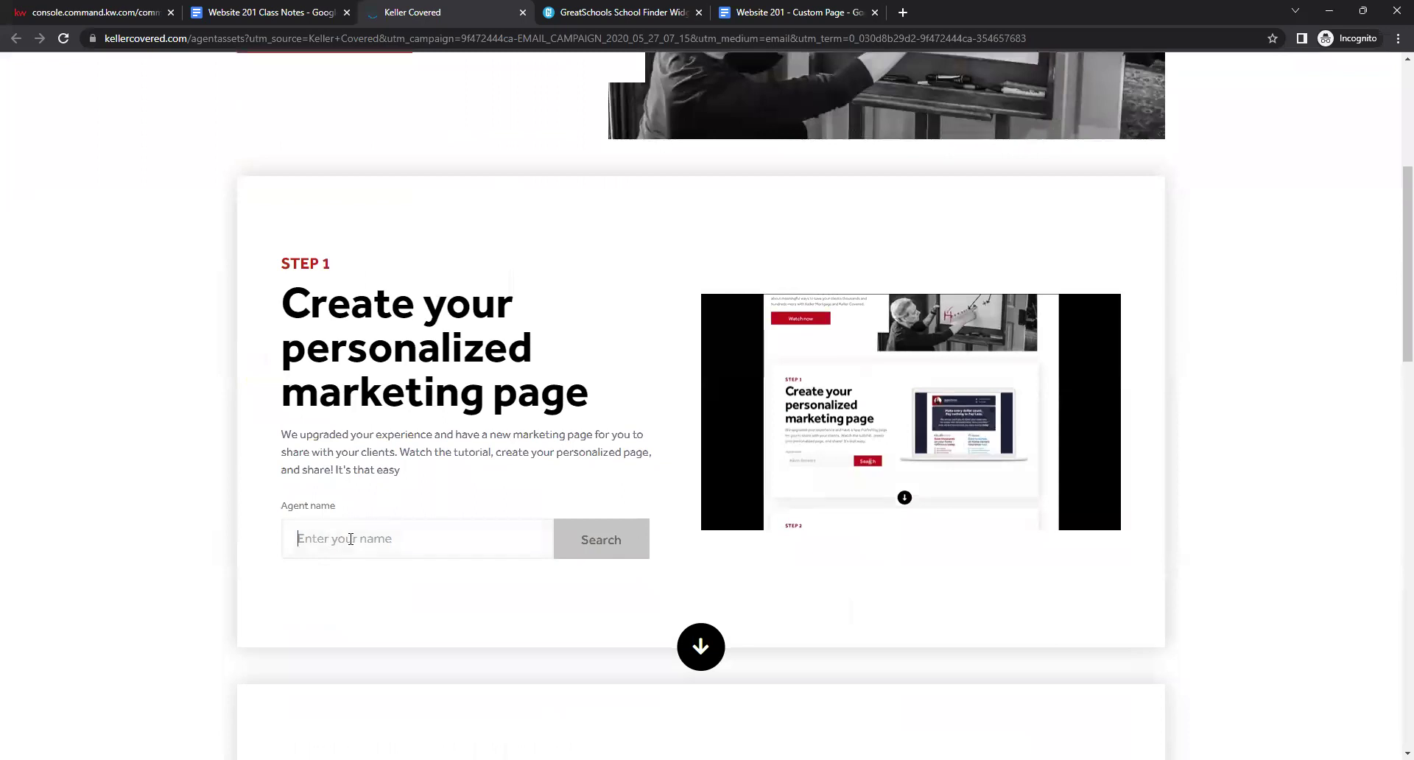
text(demo)
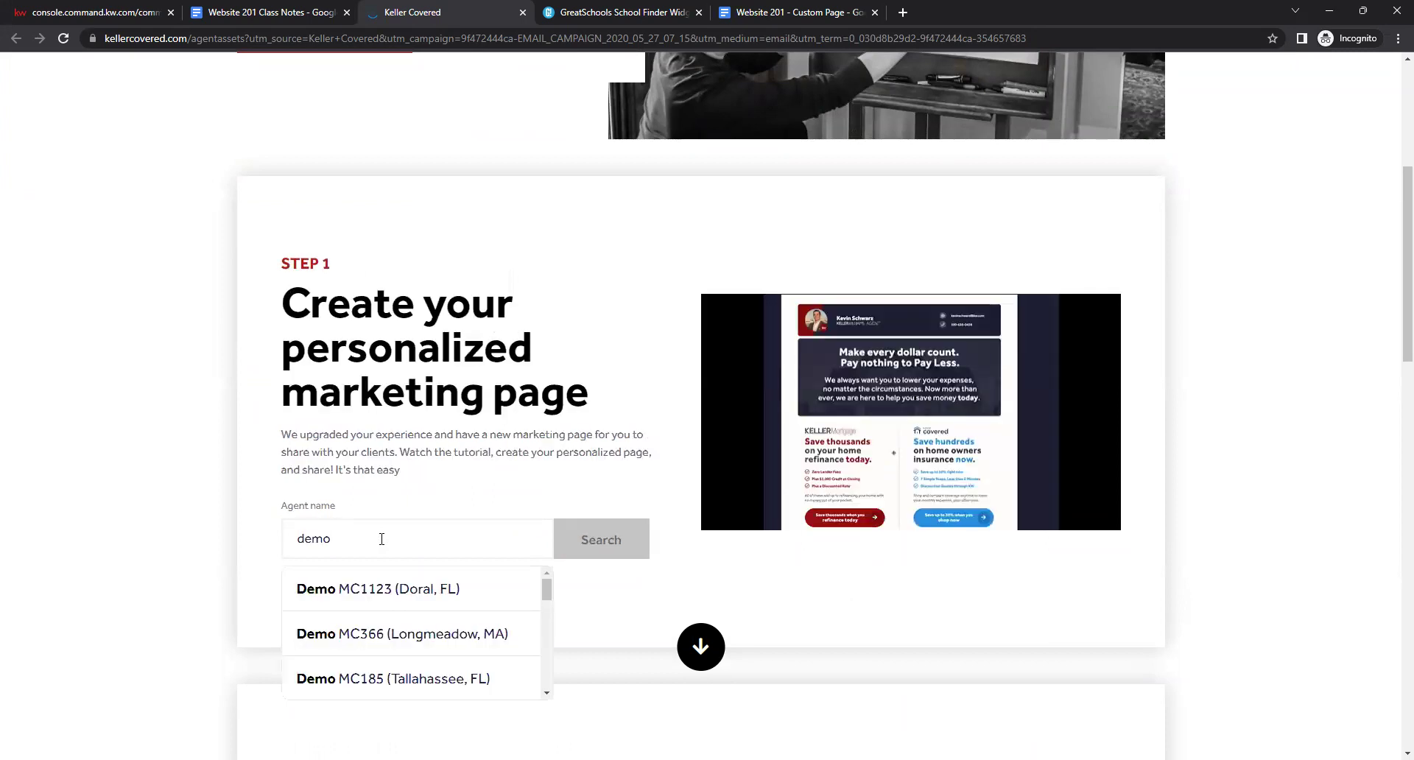
click(363, 586)
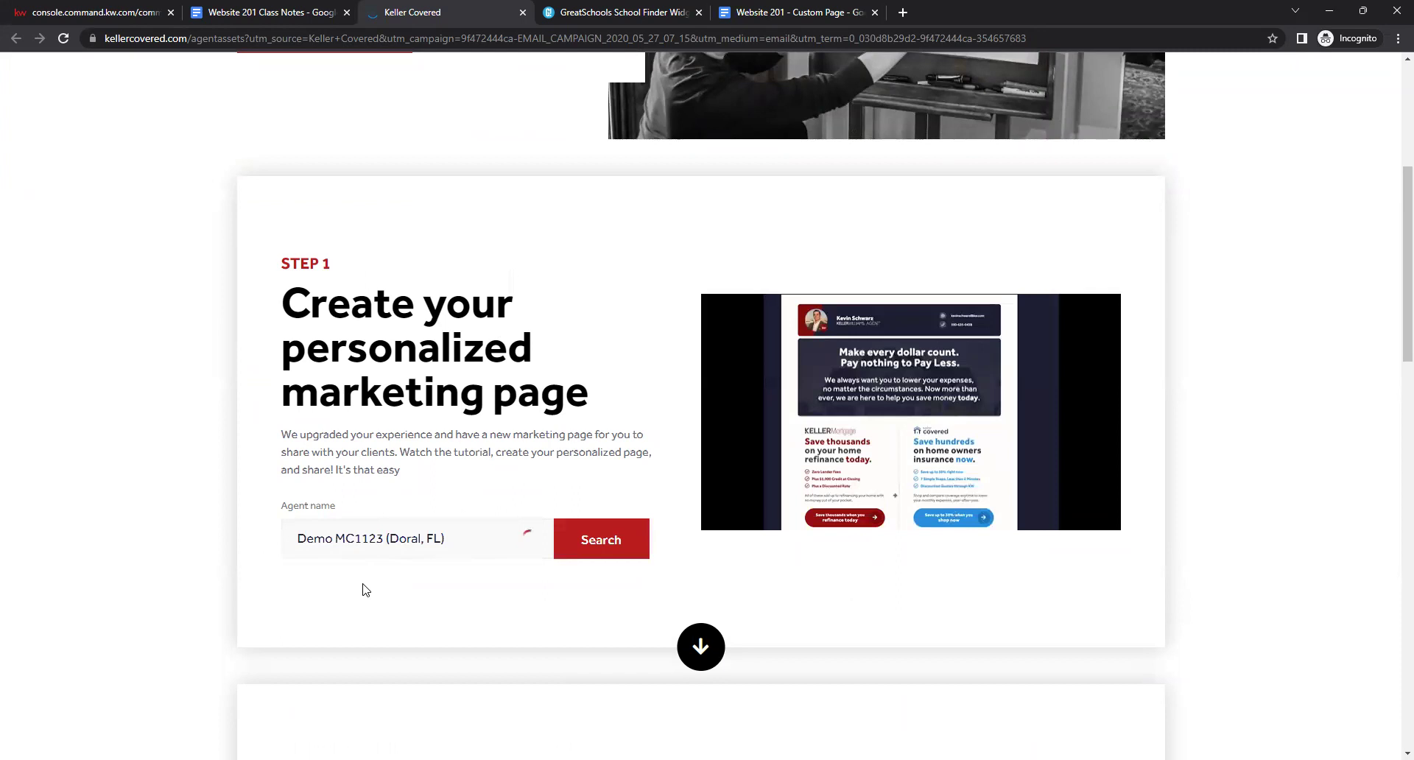
click(589, 543)
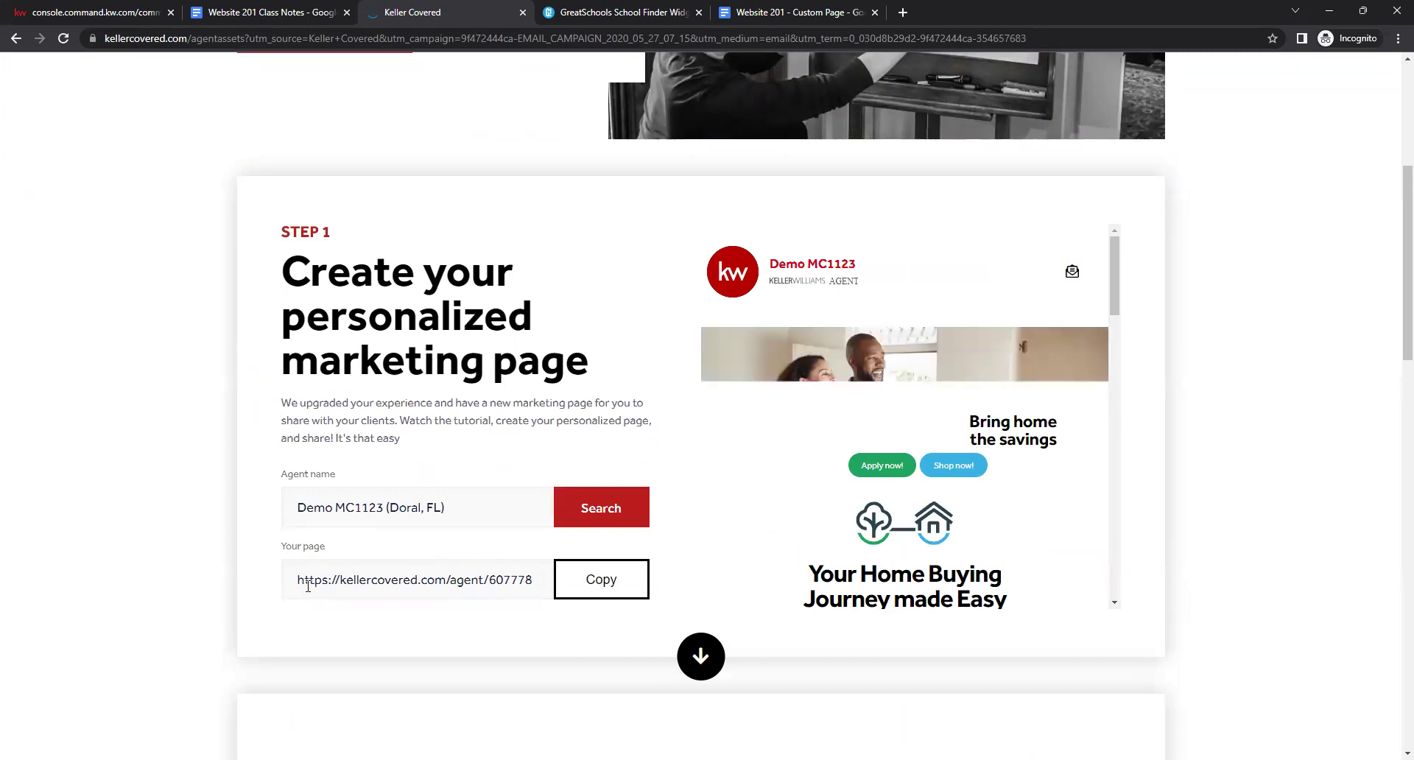
click(380, 582)
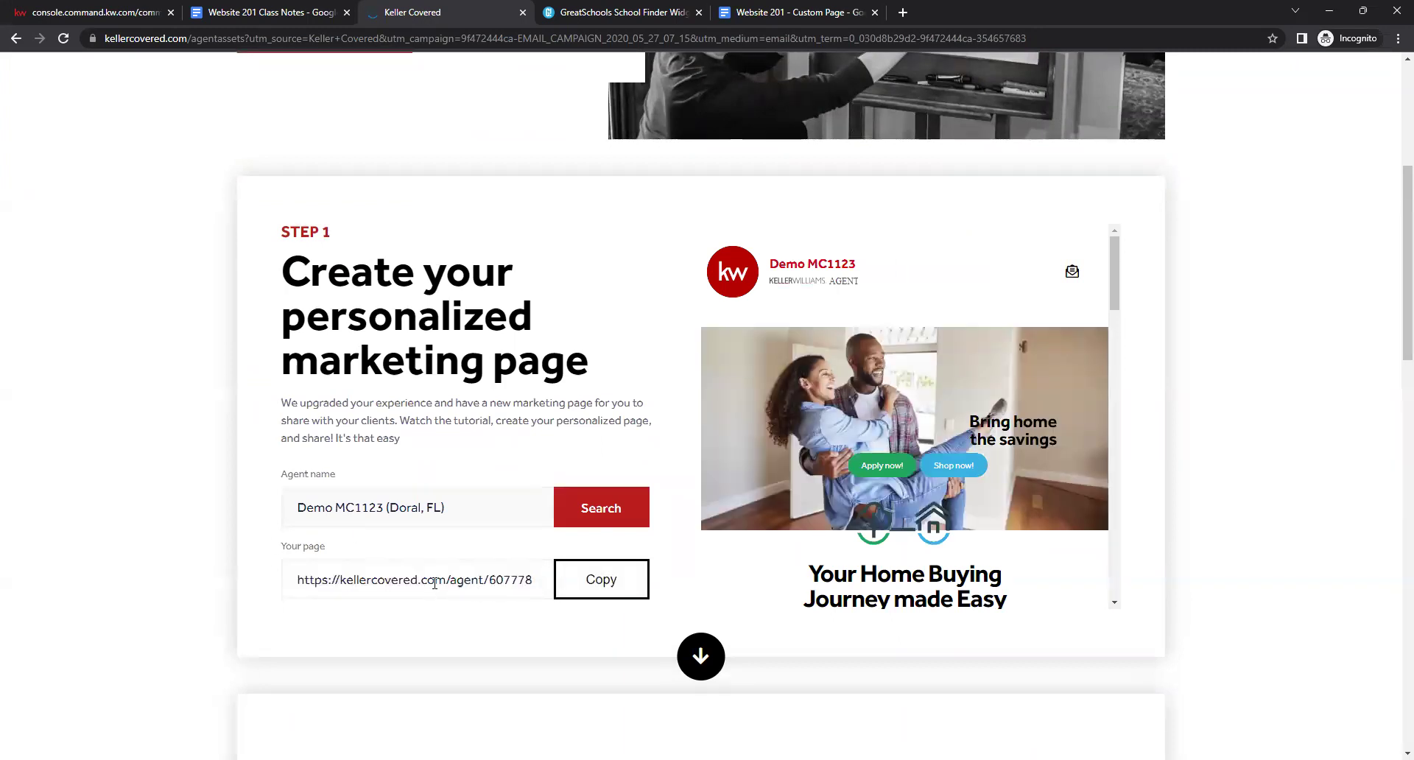
Copy the first kellercovered.com iframe code block from the class notes.
click(291, 13)
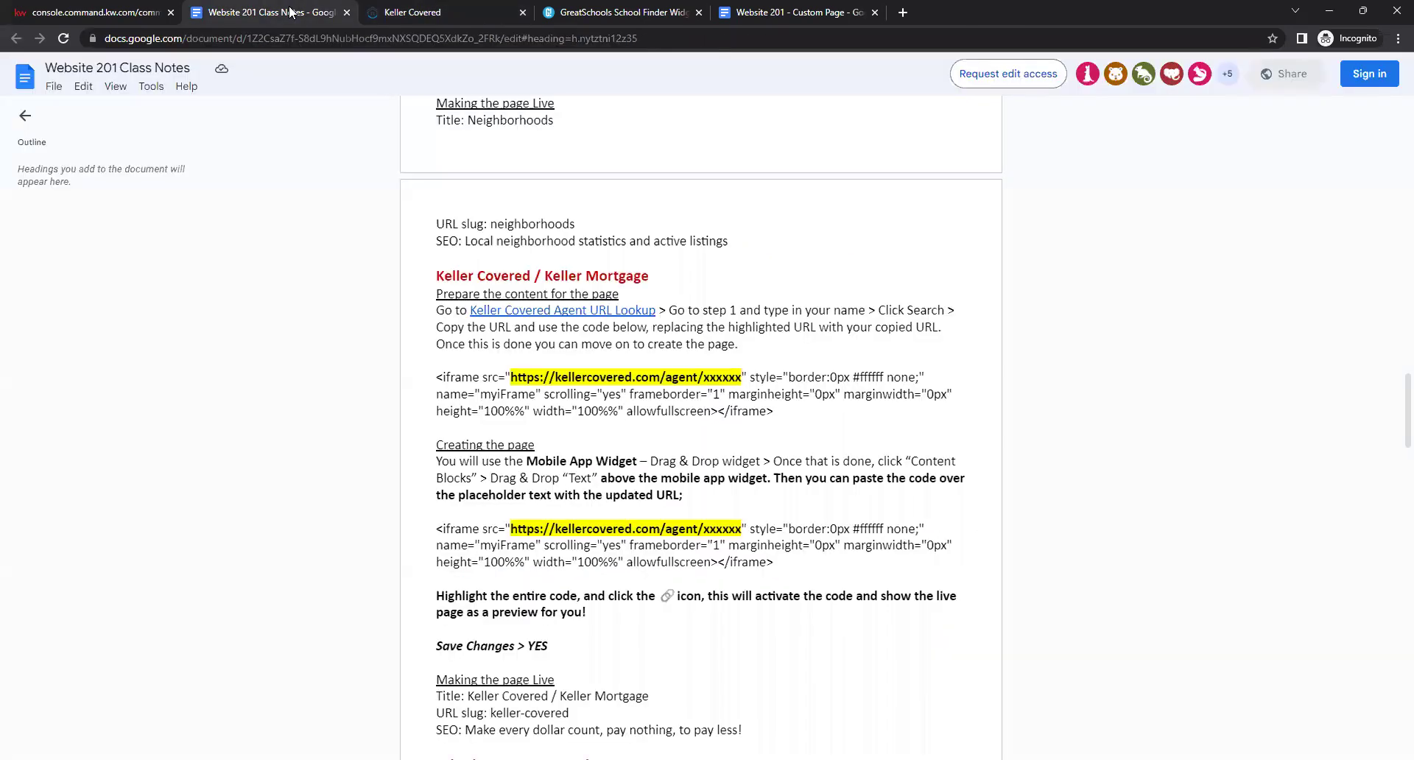
click(674, 407)
drag(781, 412, 430, 381)
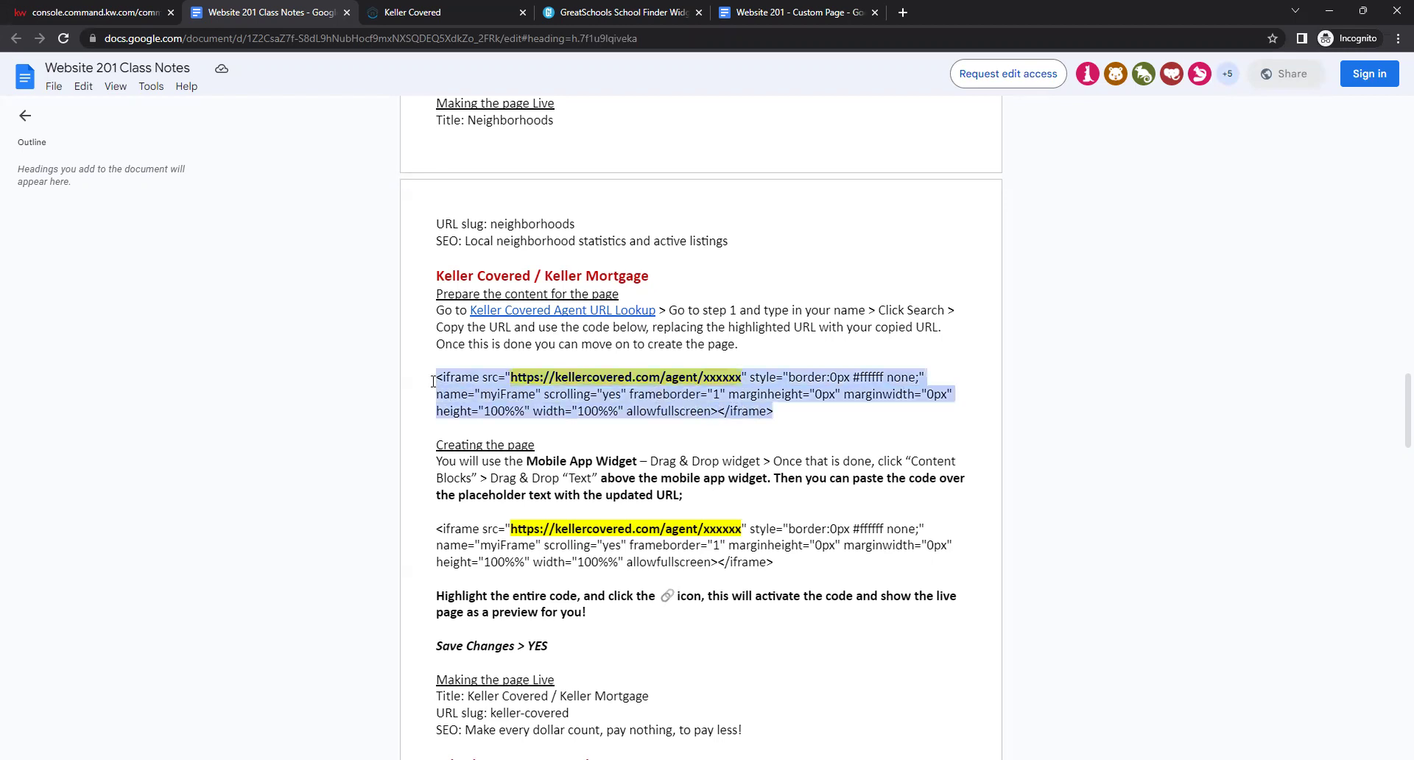
right_click(469, 383)
click(489, 402)
click(88, 12)
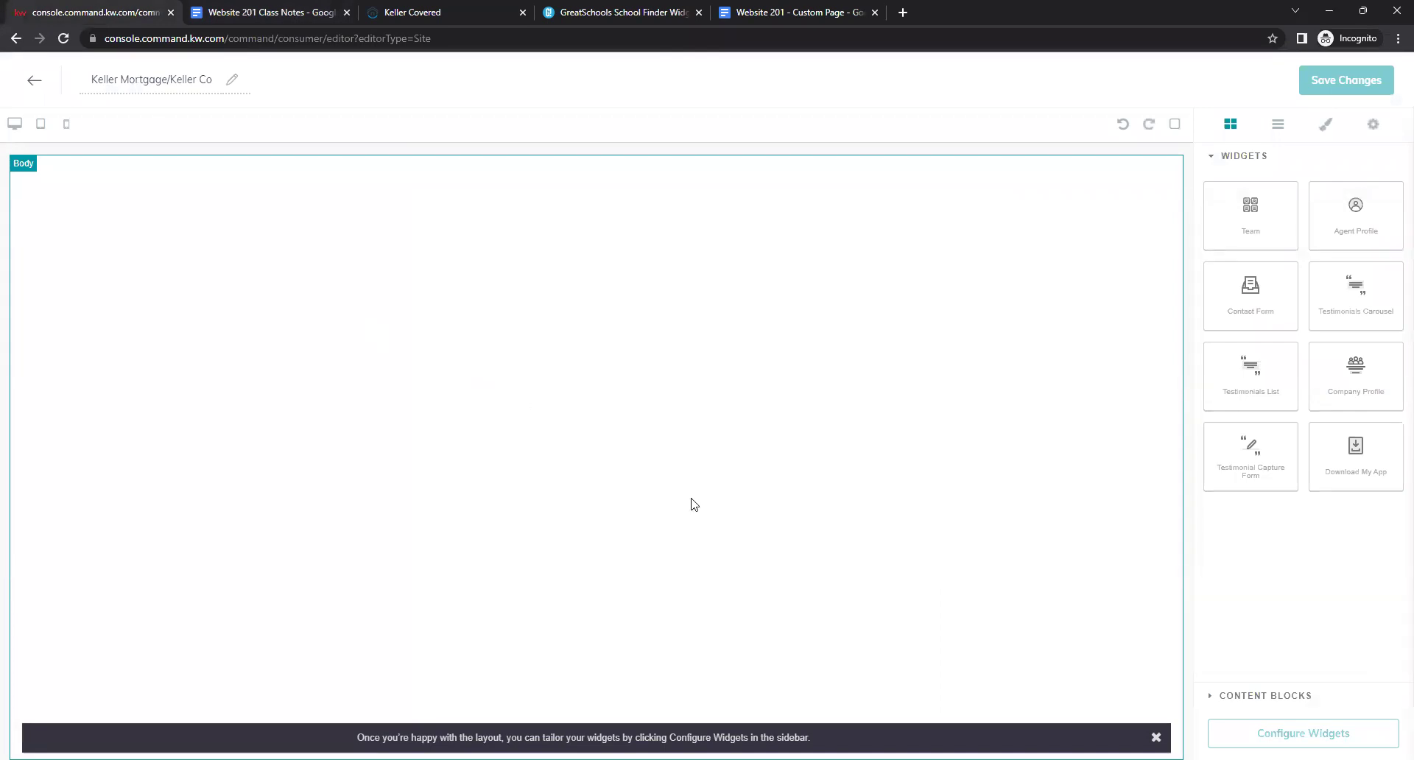
Add a Text block at the top and a Contact Form widget below it, then select the placeholder text.
click(1222, 698)
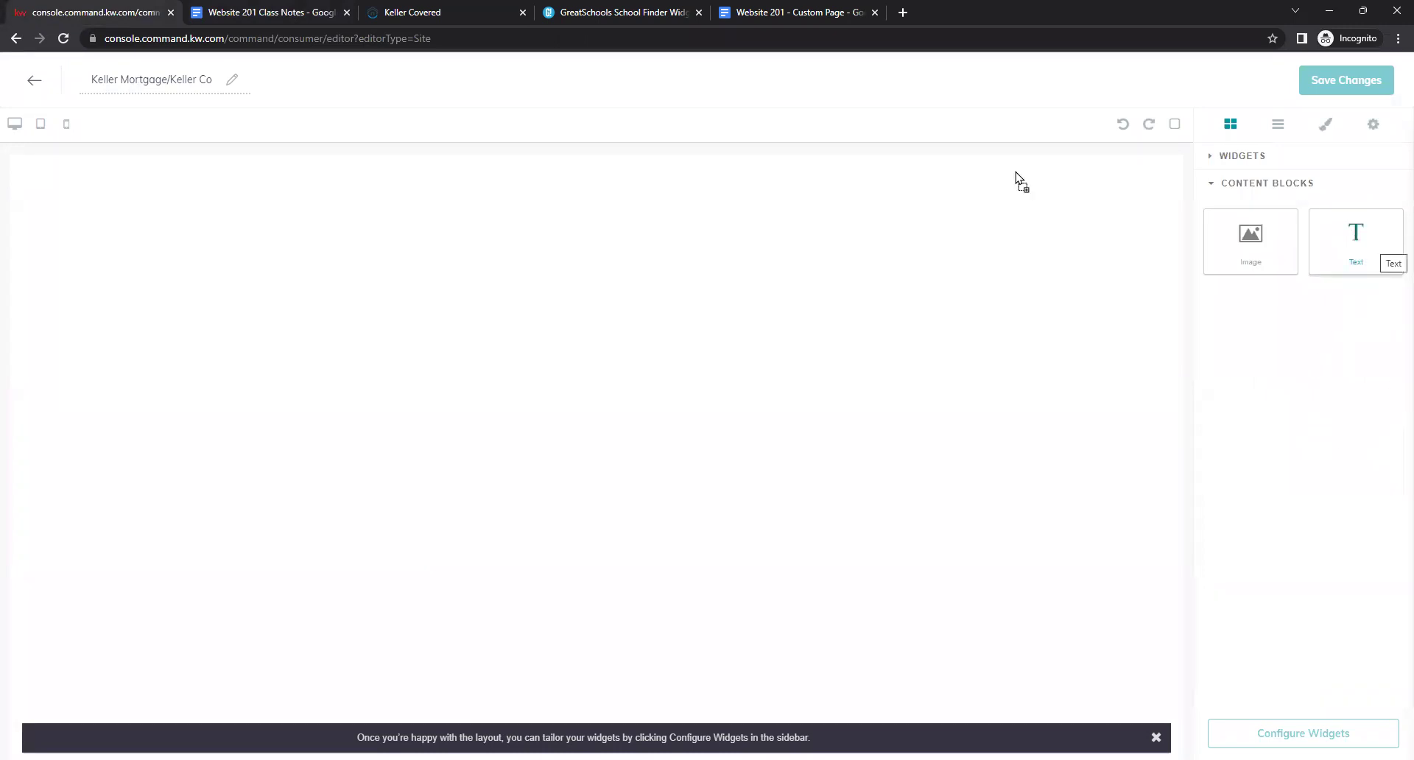
drag(934, 193, 957, 192)
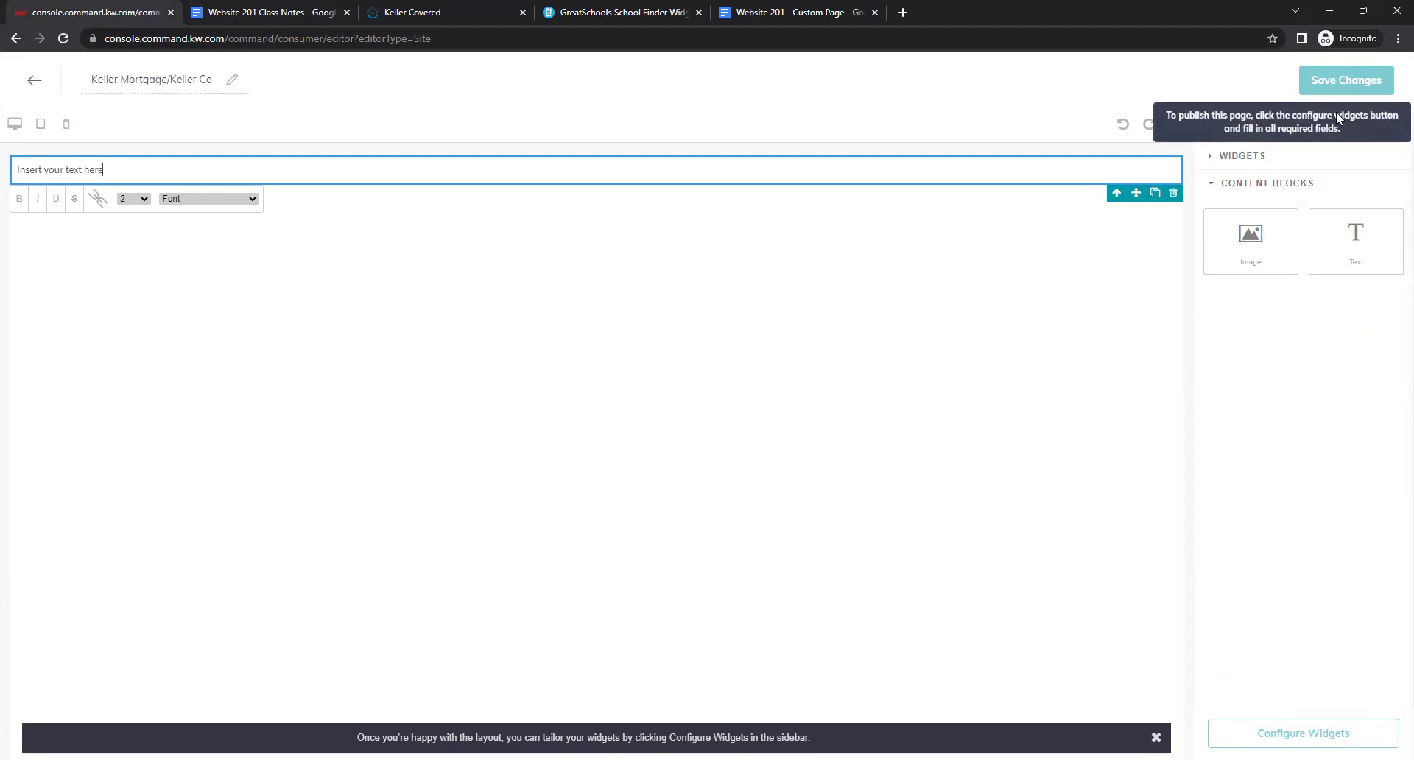
click(1211, 156)
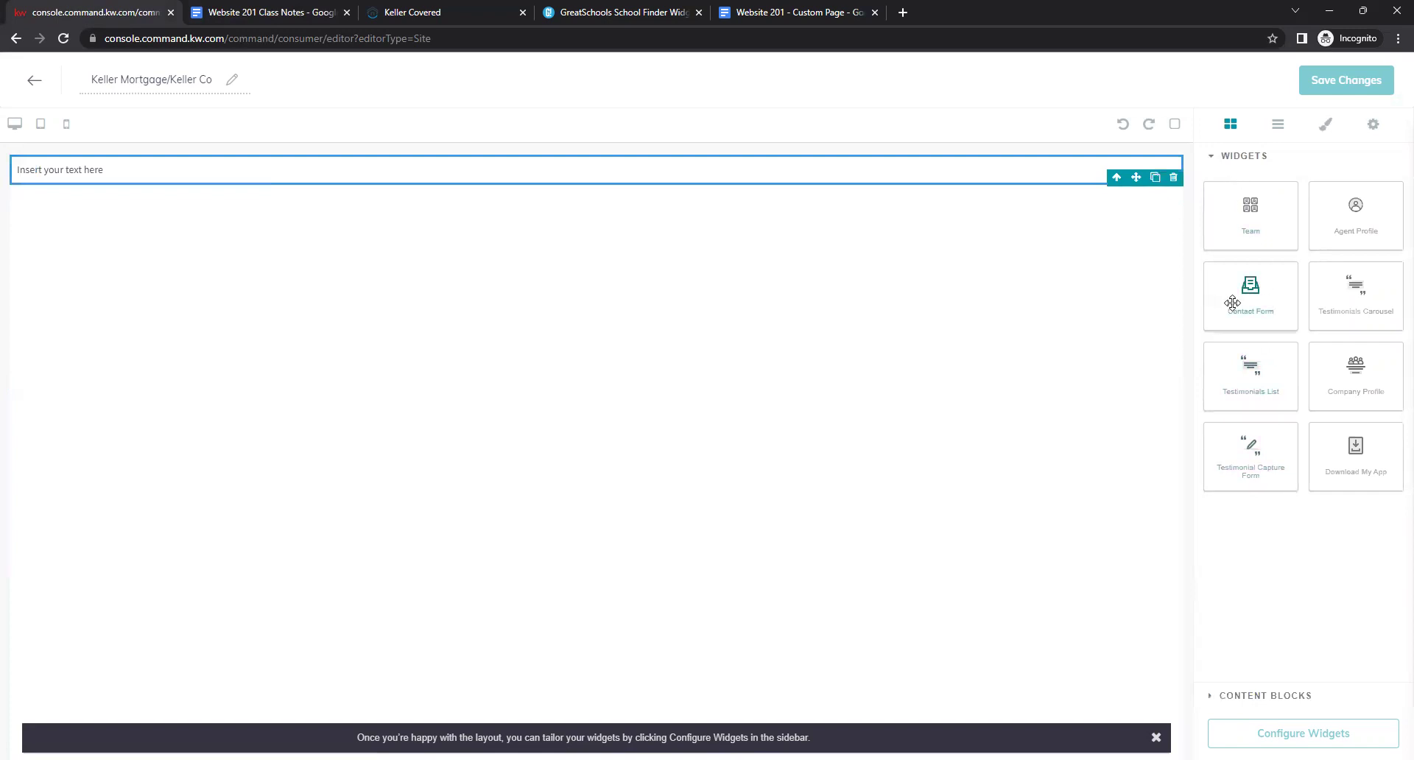
drag(1250, 295, 903, 315)
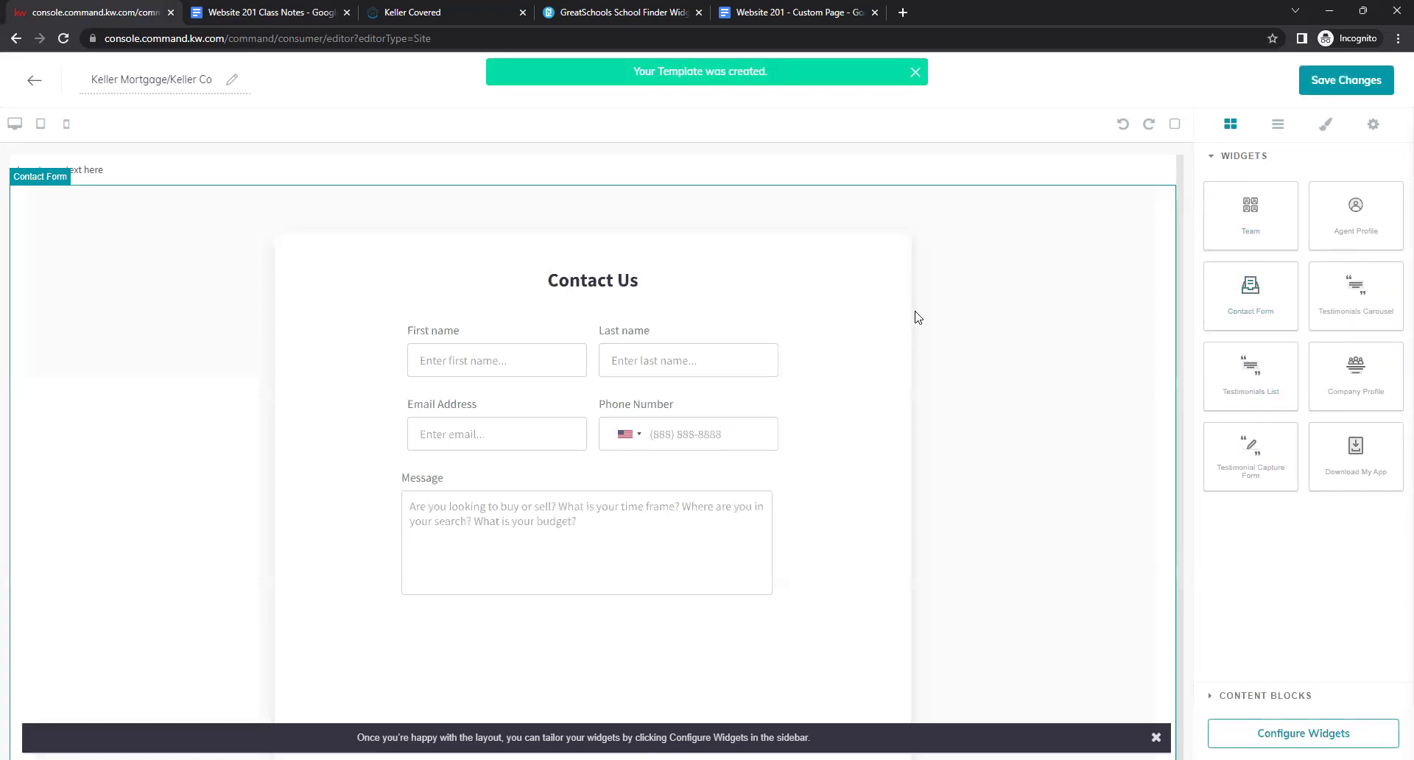
click(172, 170)
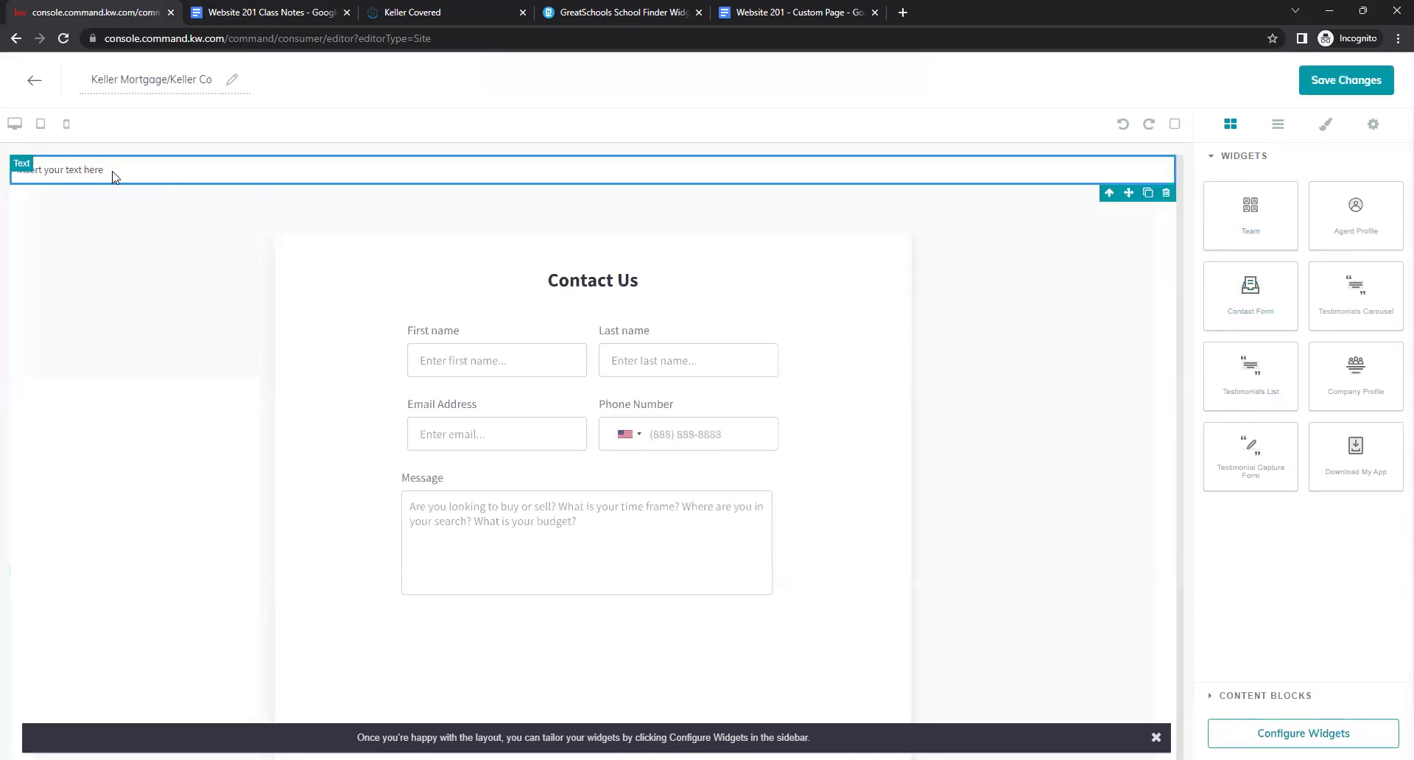
click(114, 170)
drag(114, 170, 11, 174)
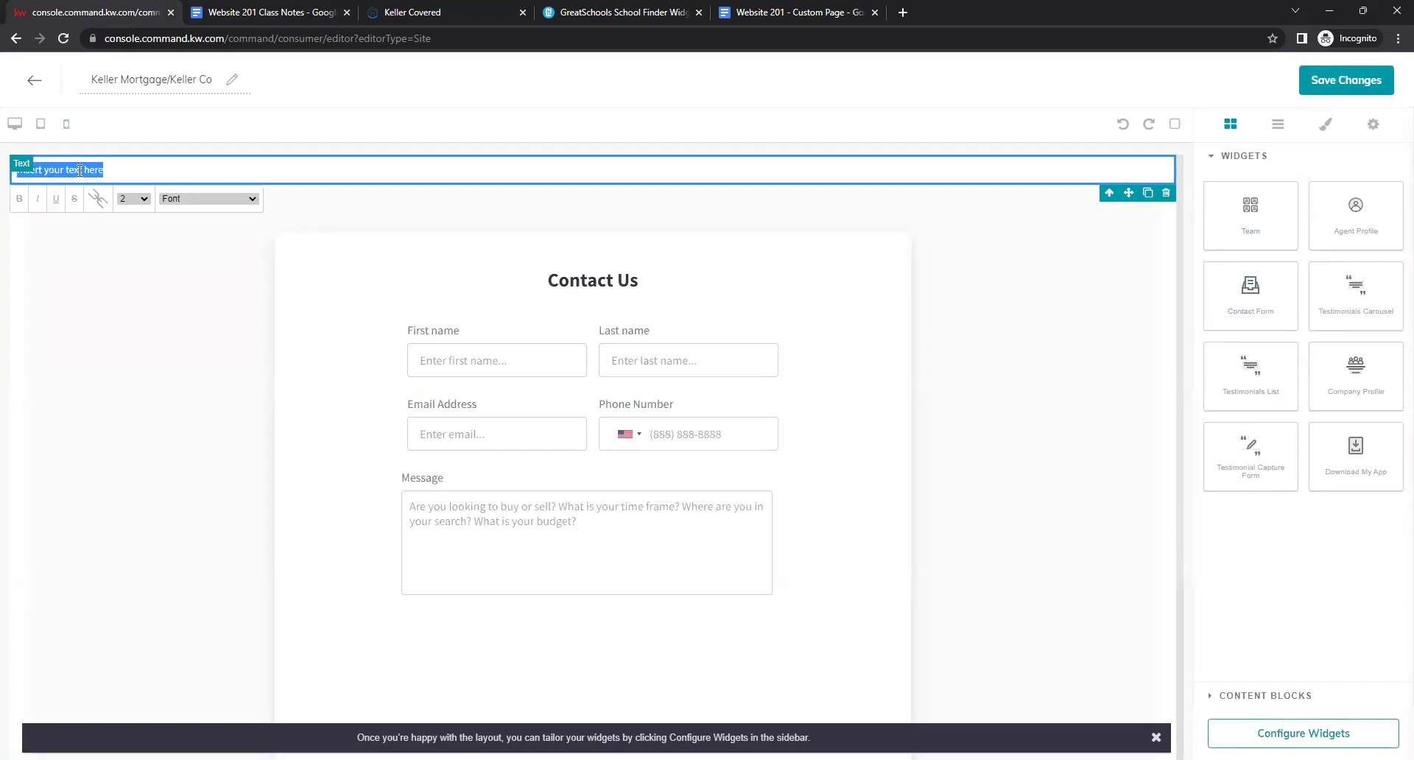
Replace the placeholder text with the pasted Keller Covered iframe code and select its agent URL.
key(BackSpace)
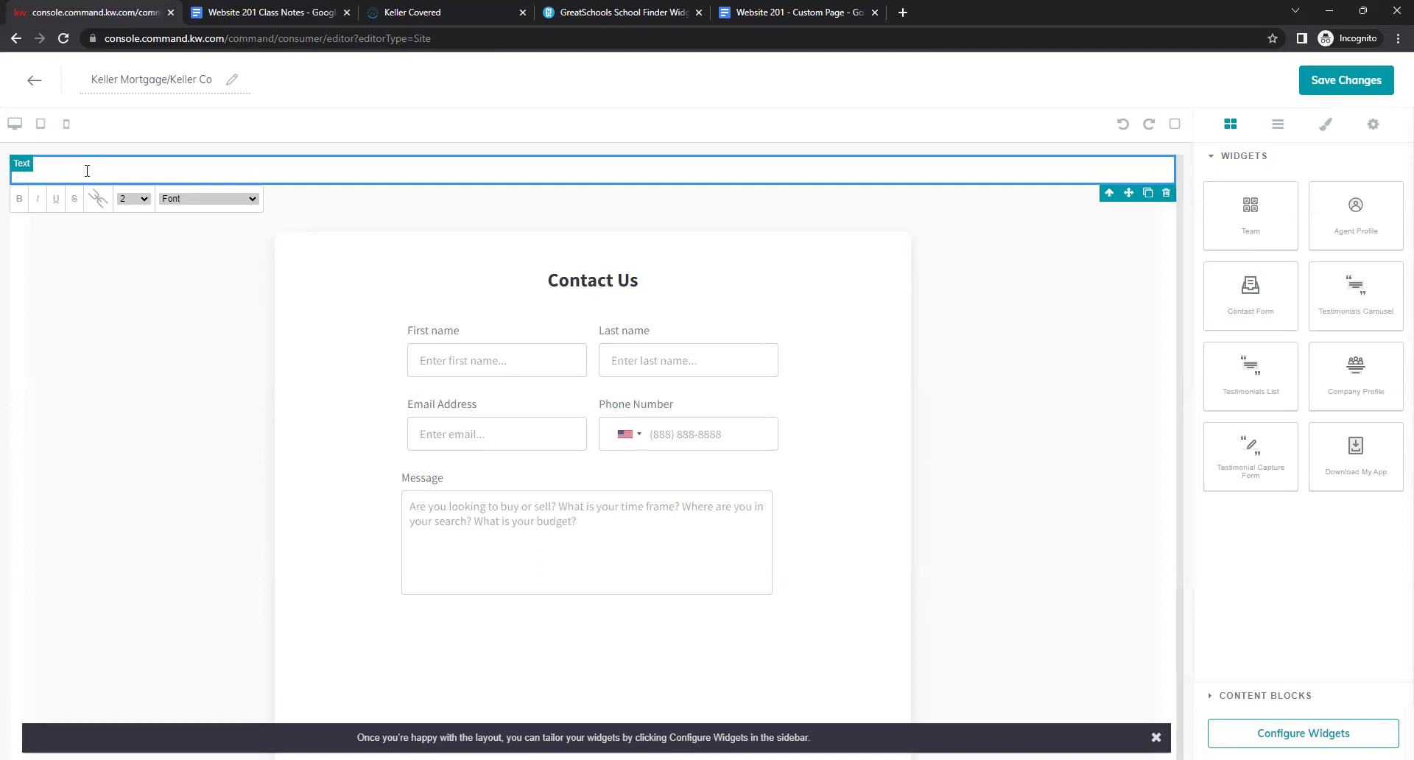
right_click(96, 171)
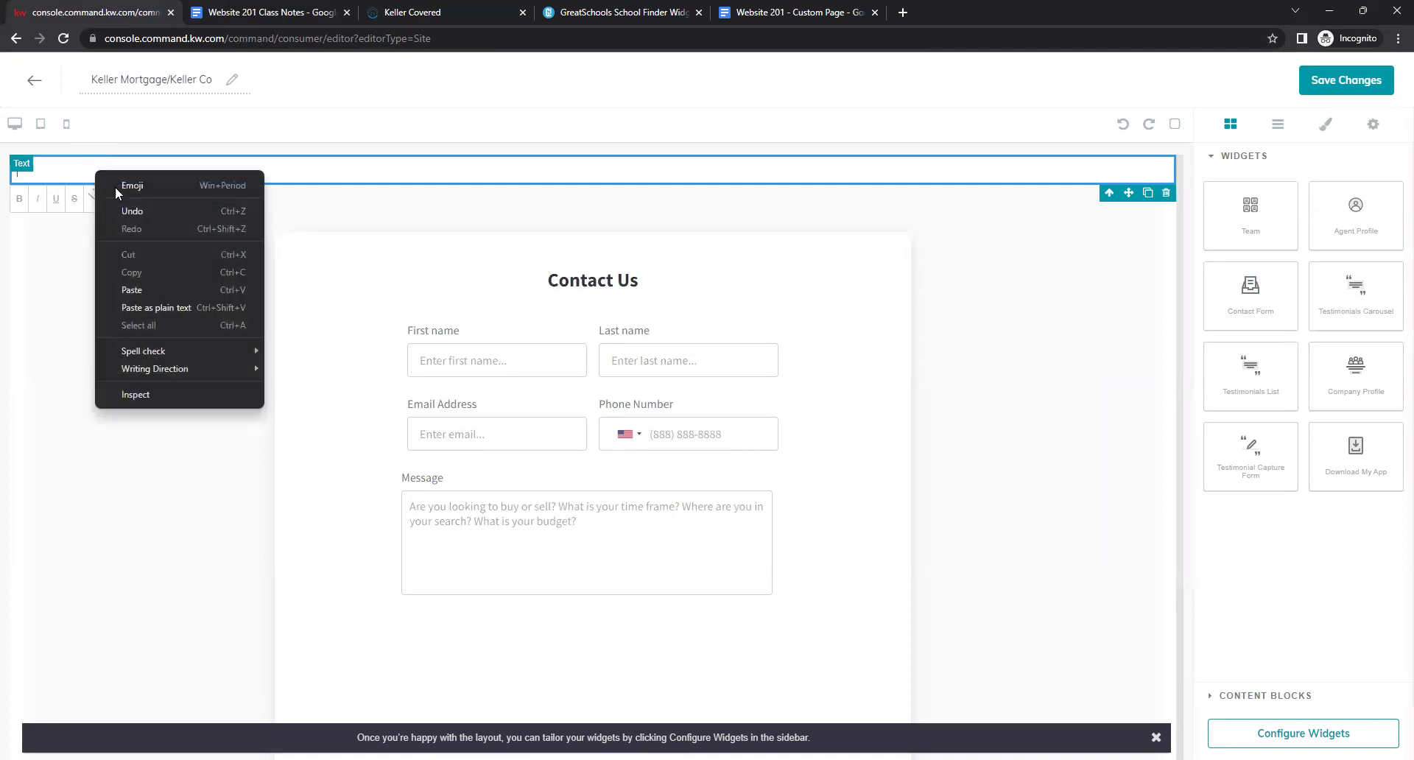
click(131, 290)
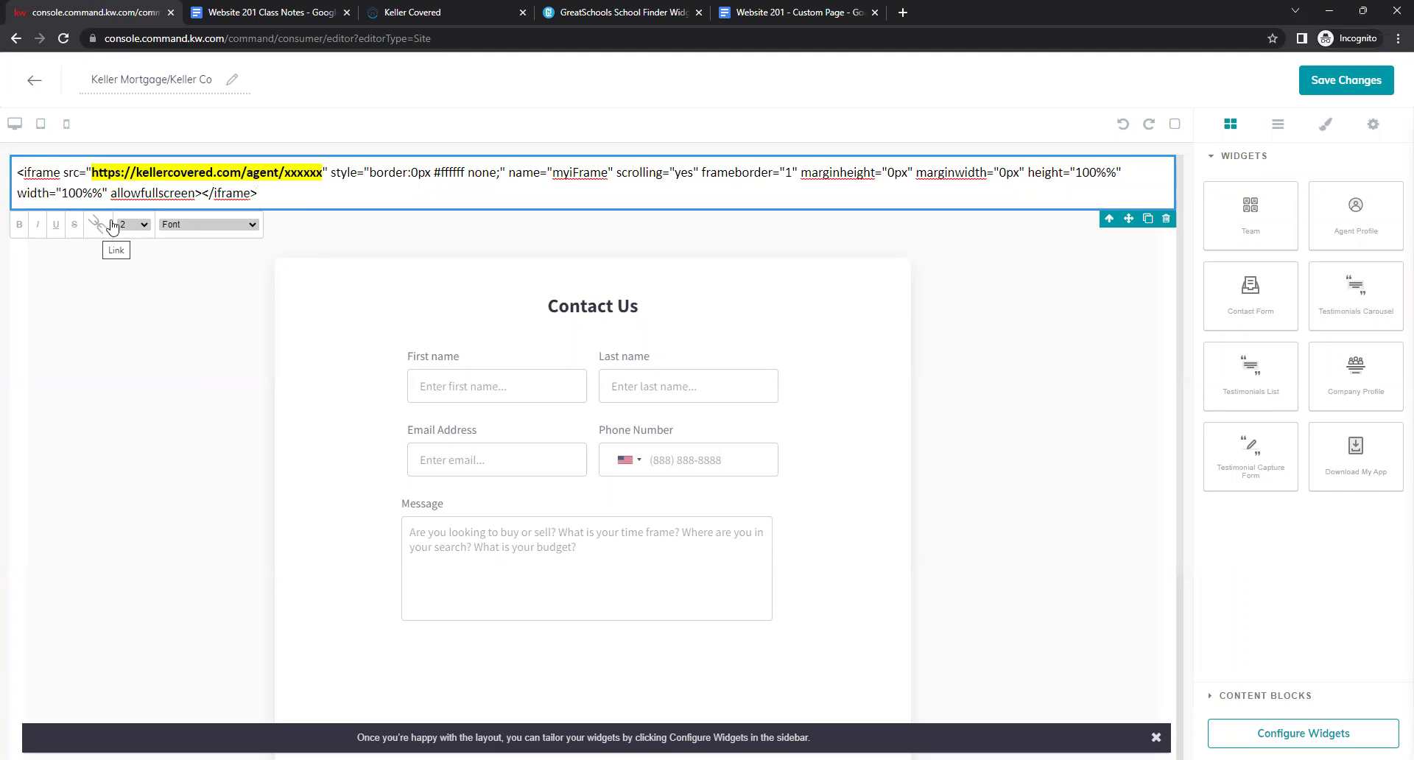
drag(92, 171, 323, 177)
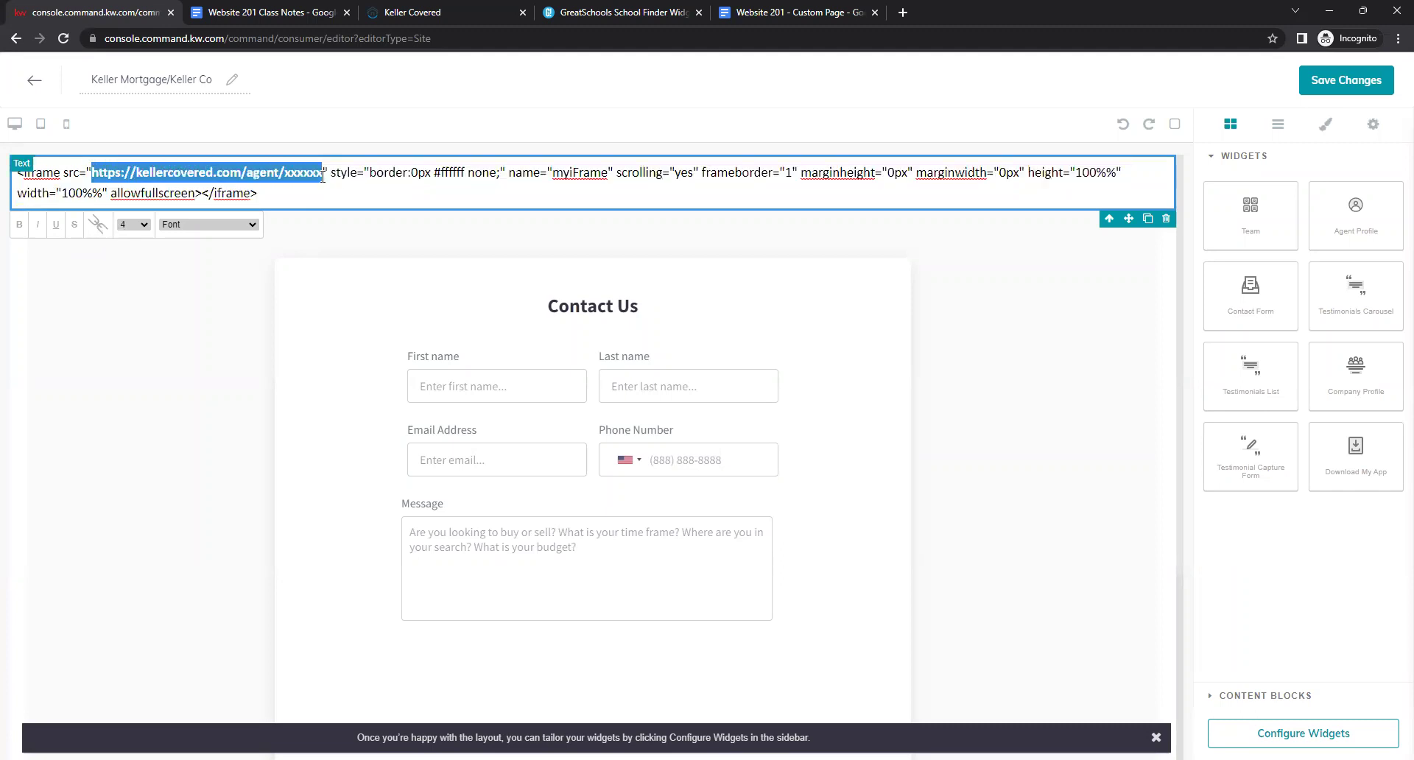
click(301, 180)
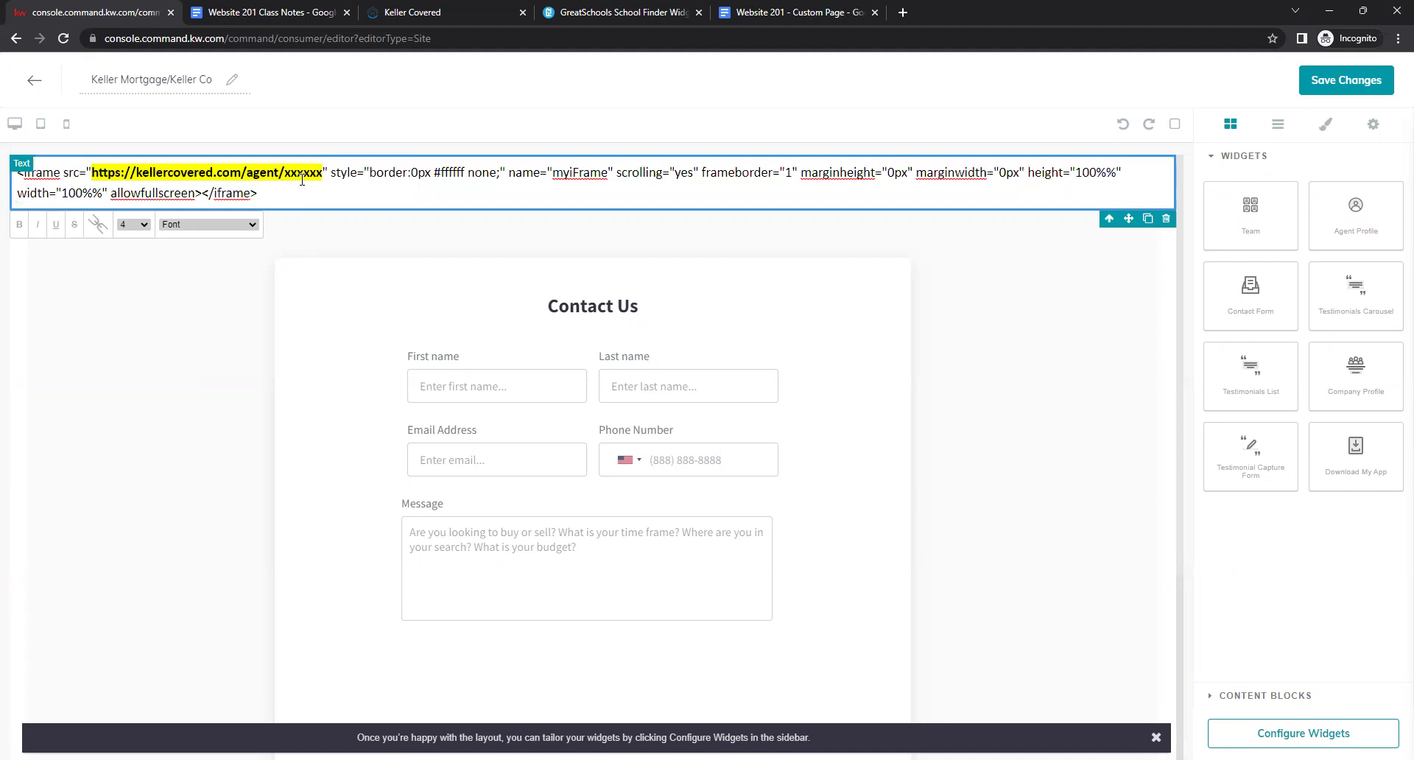
click(445, 10)
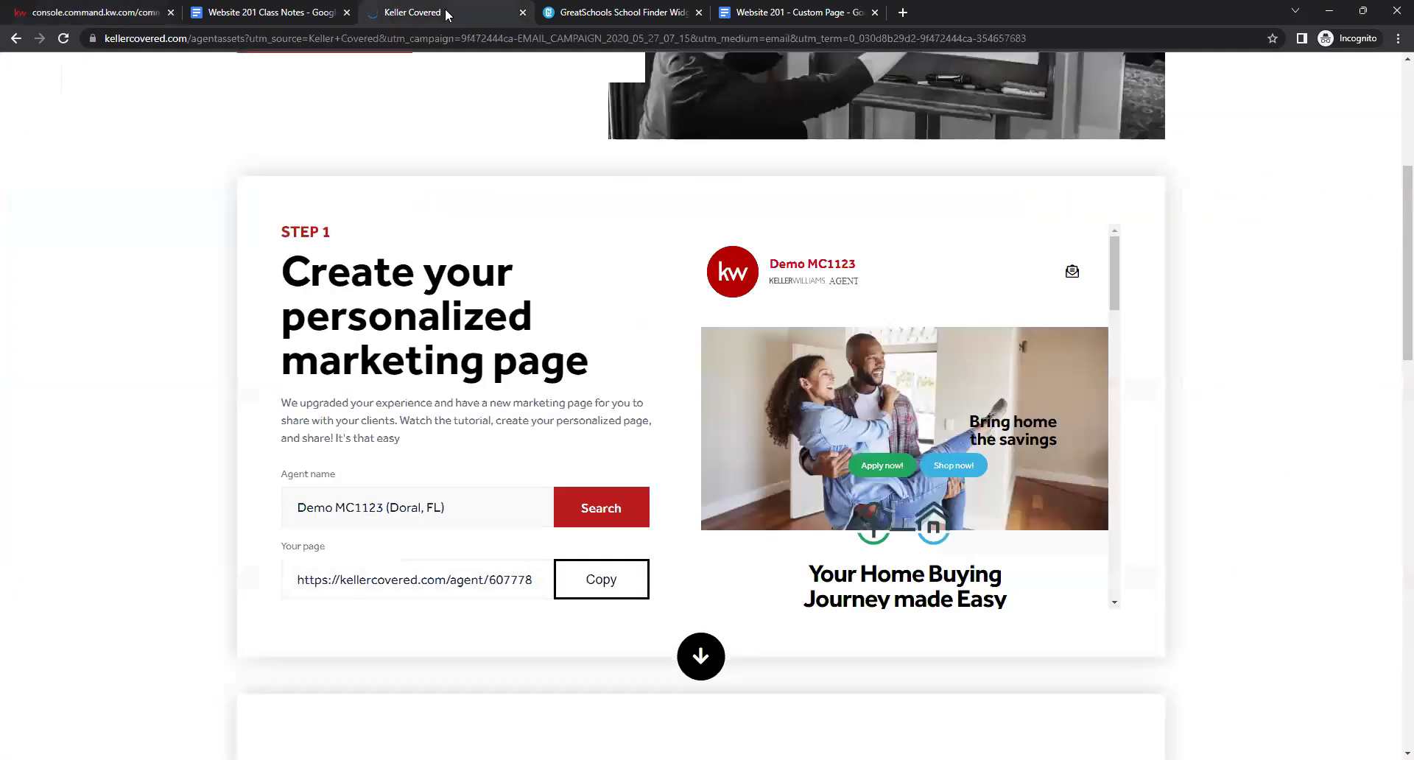
Copy the agent's personalized Keller Covered page link and return to the KW Command editor.
drag(296, 581, 549, 585)
click(534, 582)
click(601, 589)
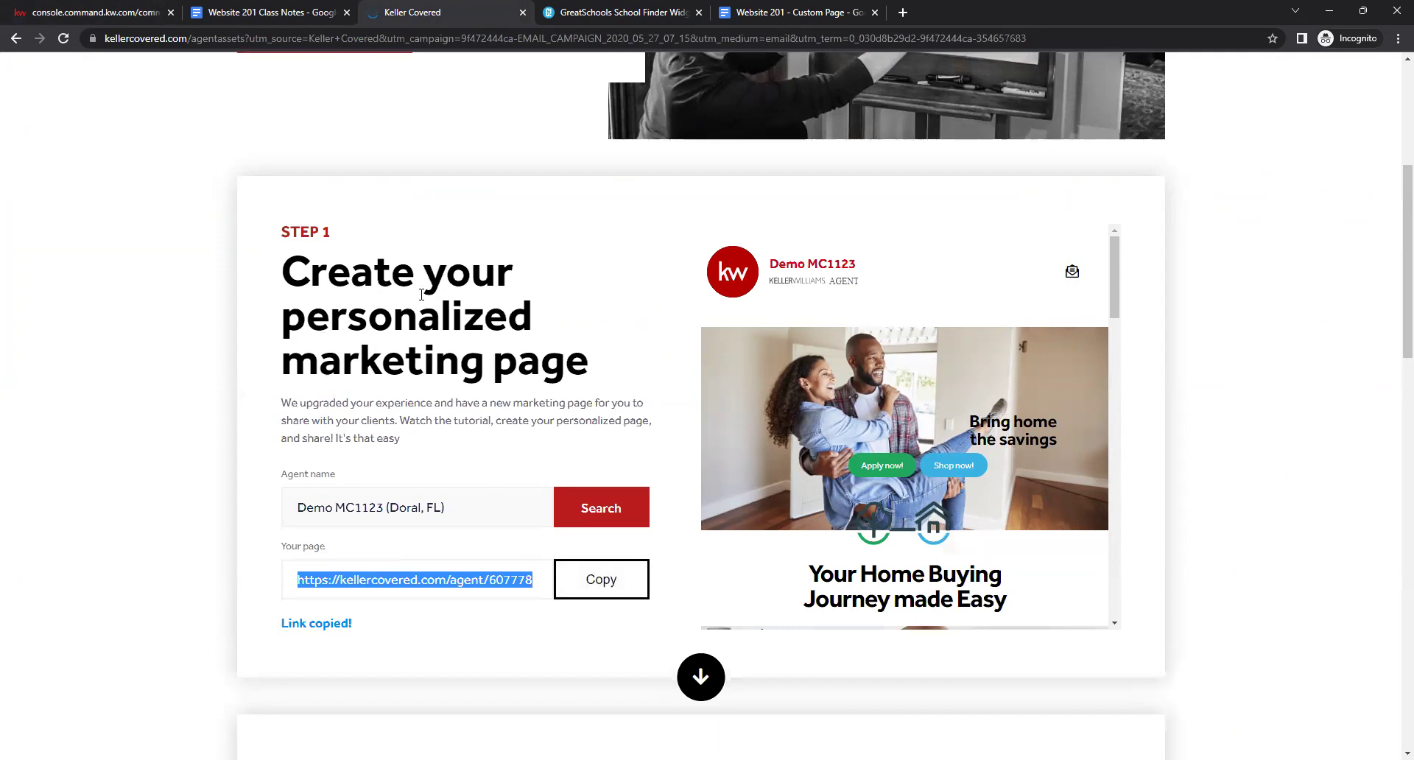
click(104, 10)
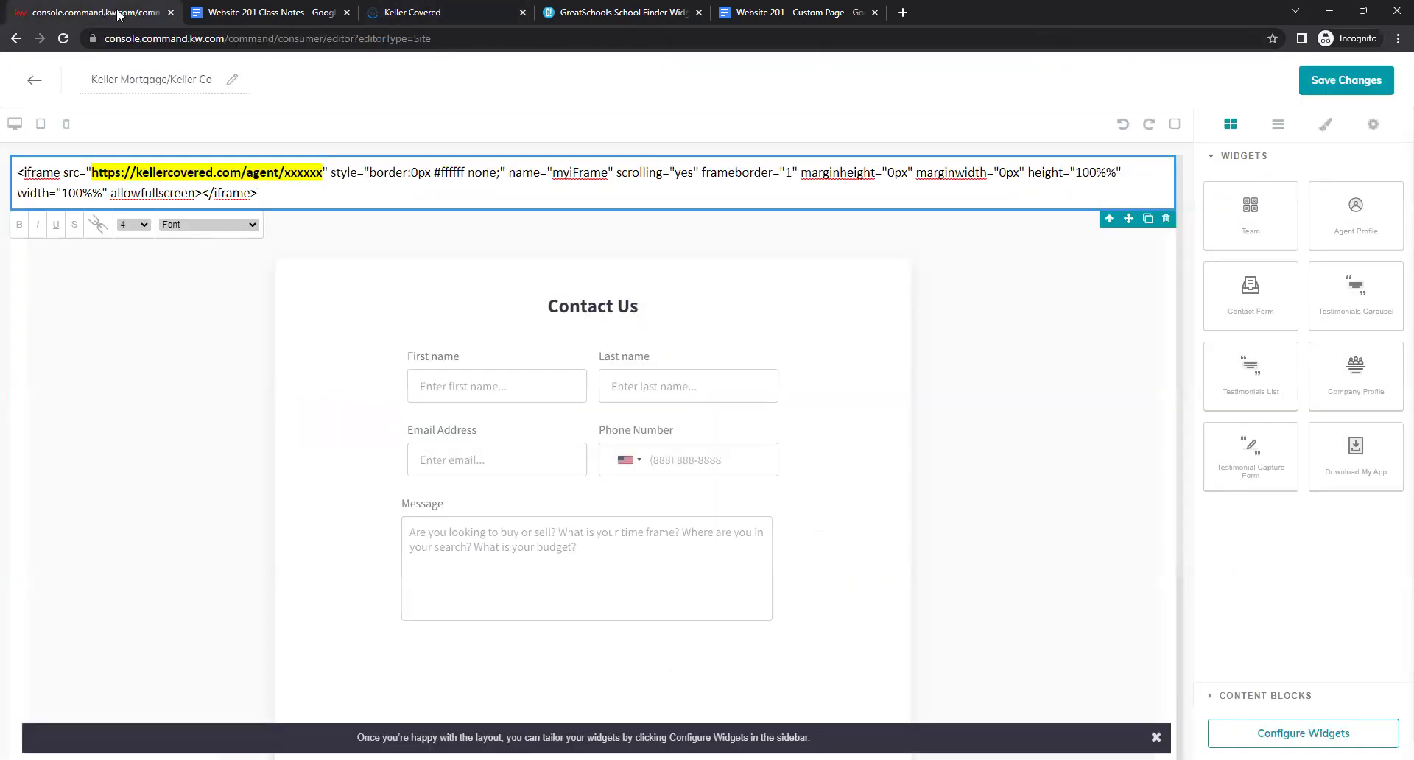
Replace the placeholder URL in the iframe code with the agent's Keller Covered link and render it live.
drag(321, 174, 142, 171)
drag(95, 172, 93, 171)
right_click(144, 173)
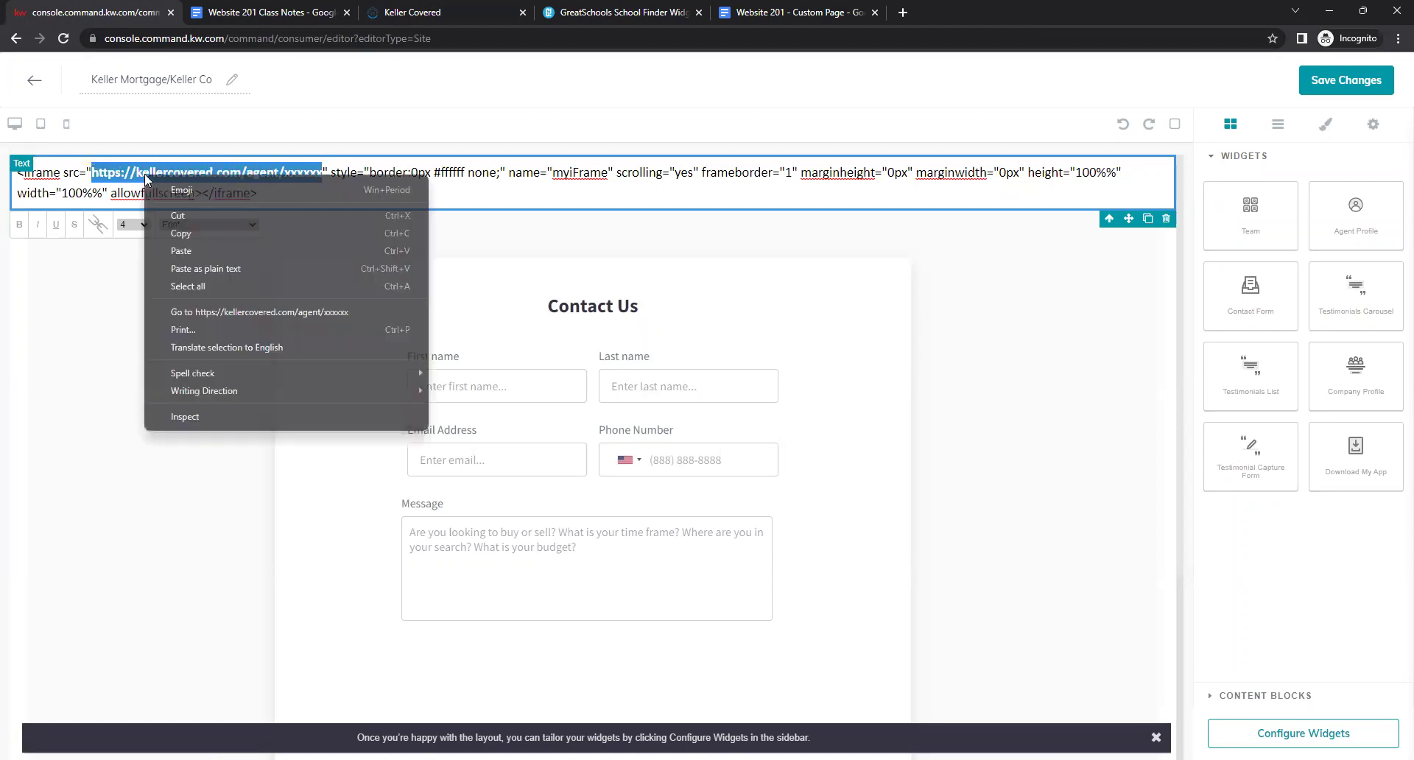
click(163, 249)
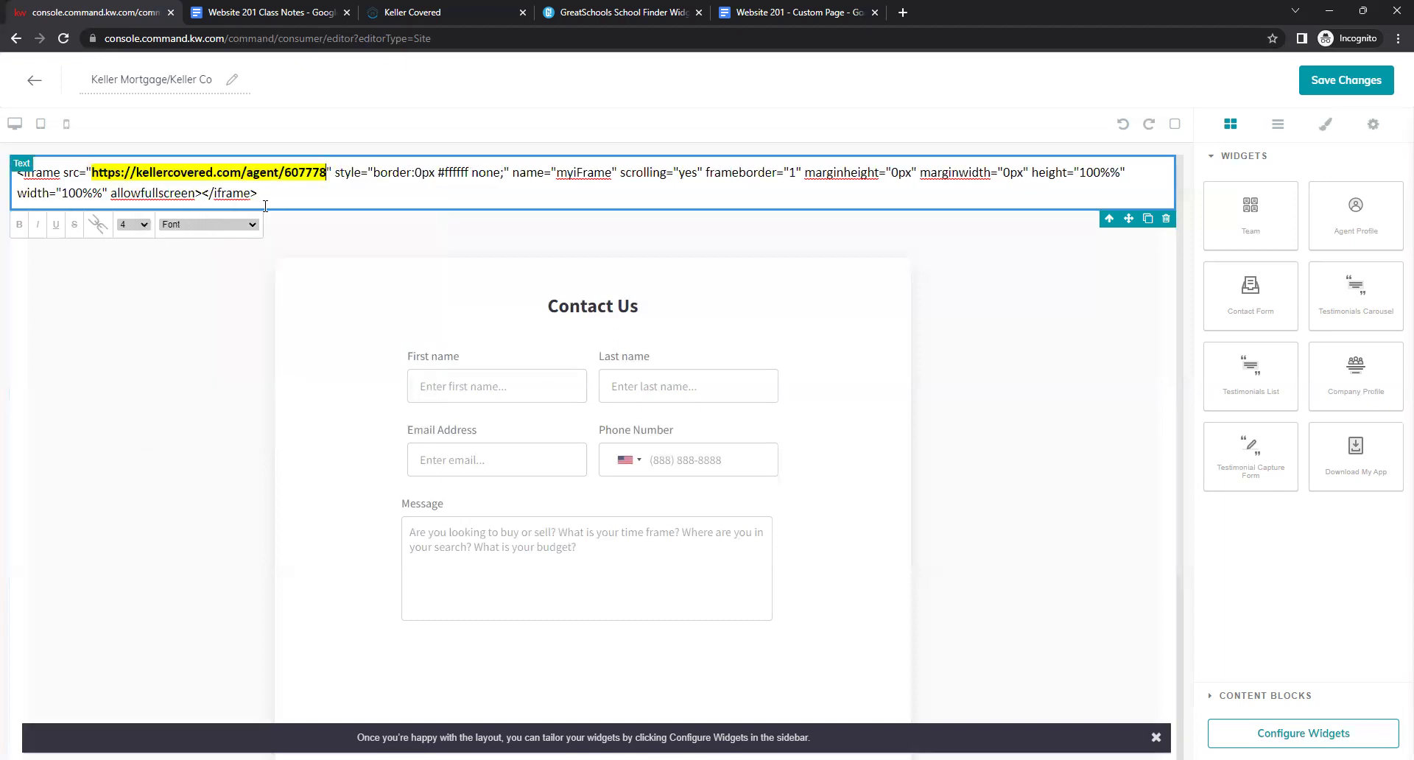
drag(254, 194, 16, 171)
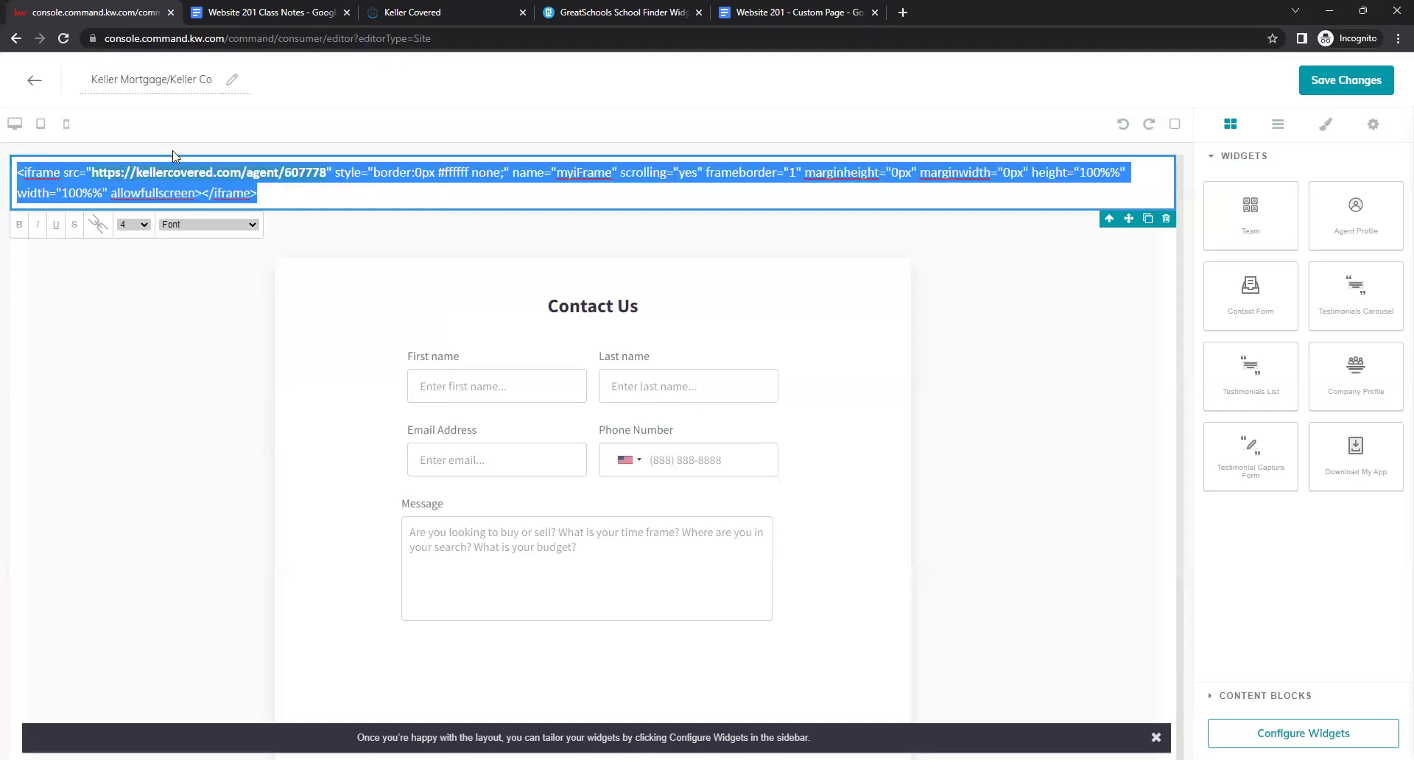
click(98, 230)
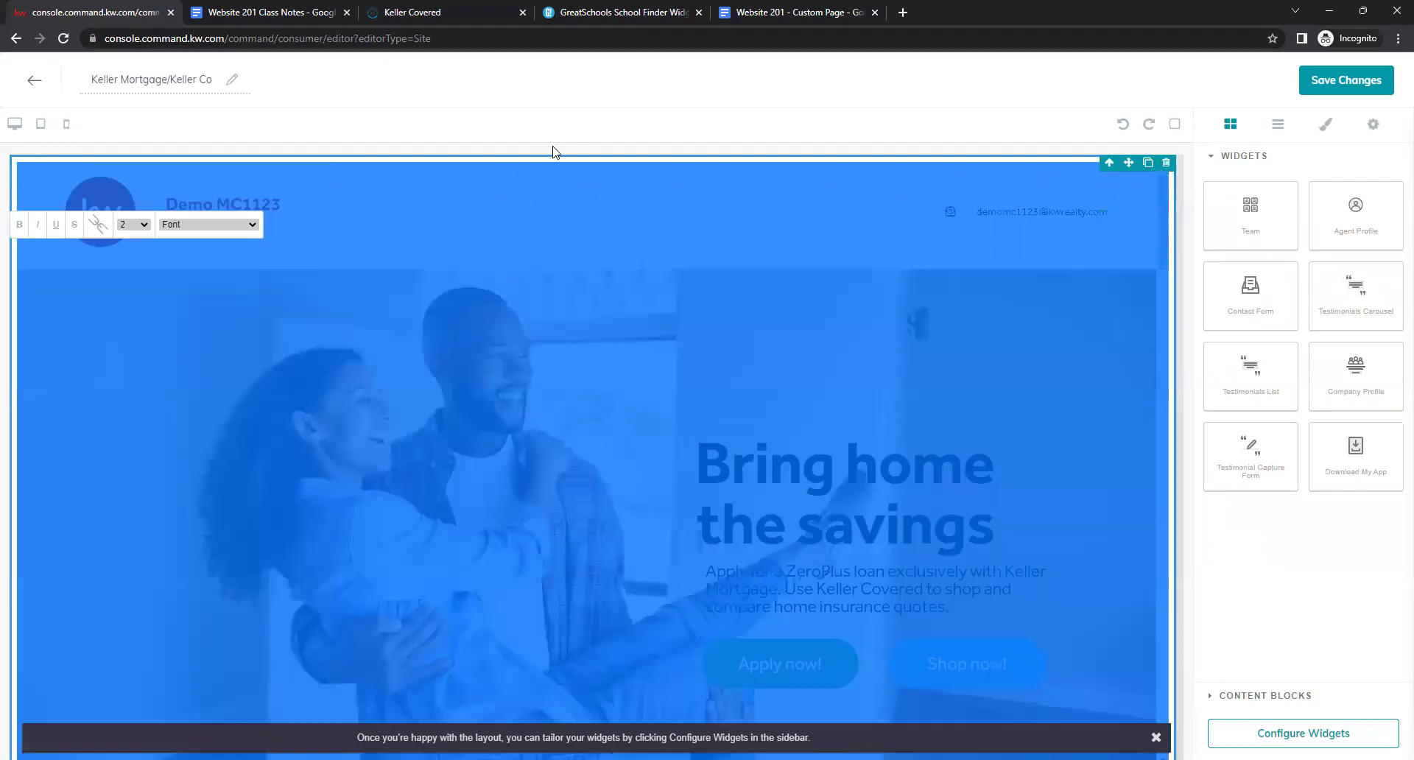
click(558, 151)
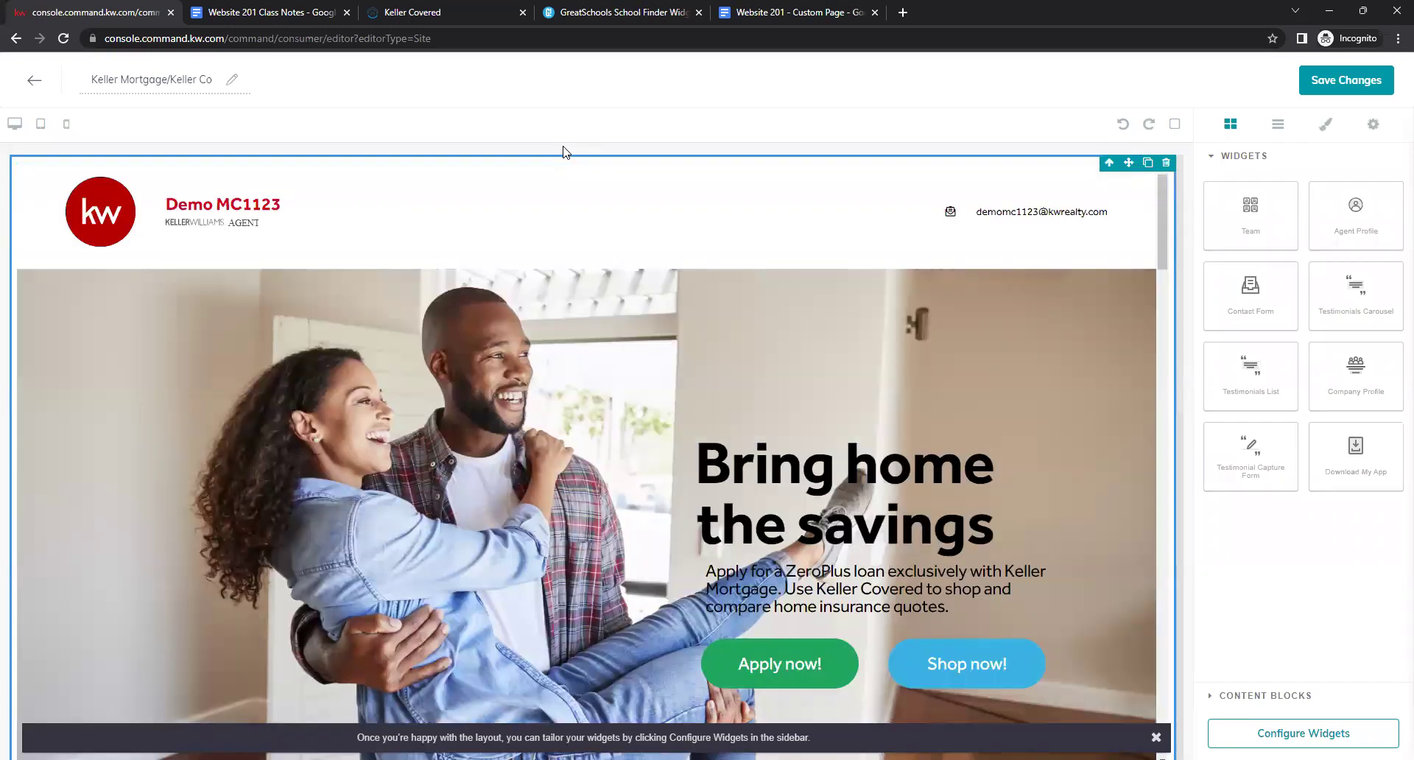
click(477, 15)
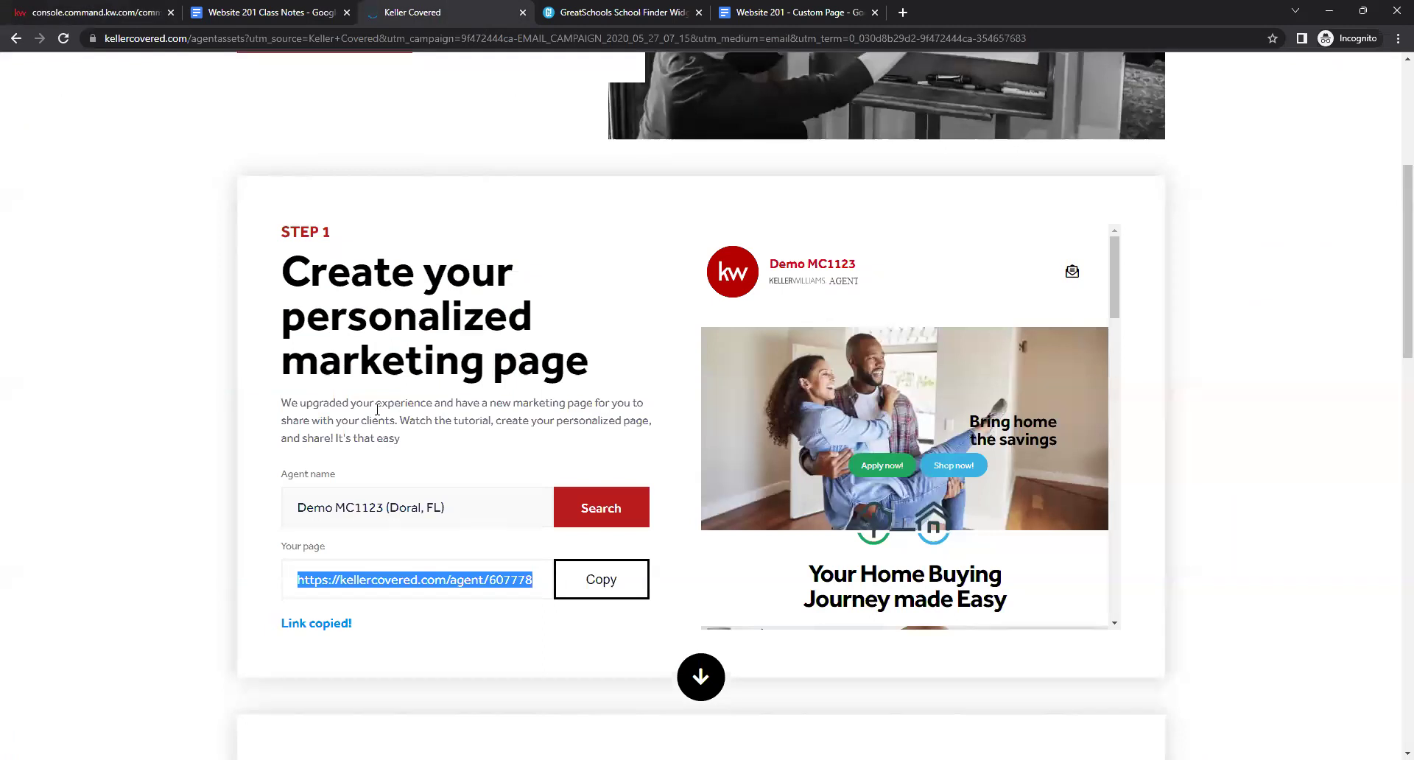
click(392, 508)
click(89, 10)
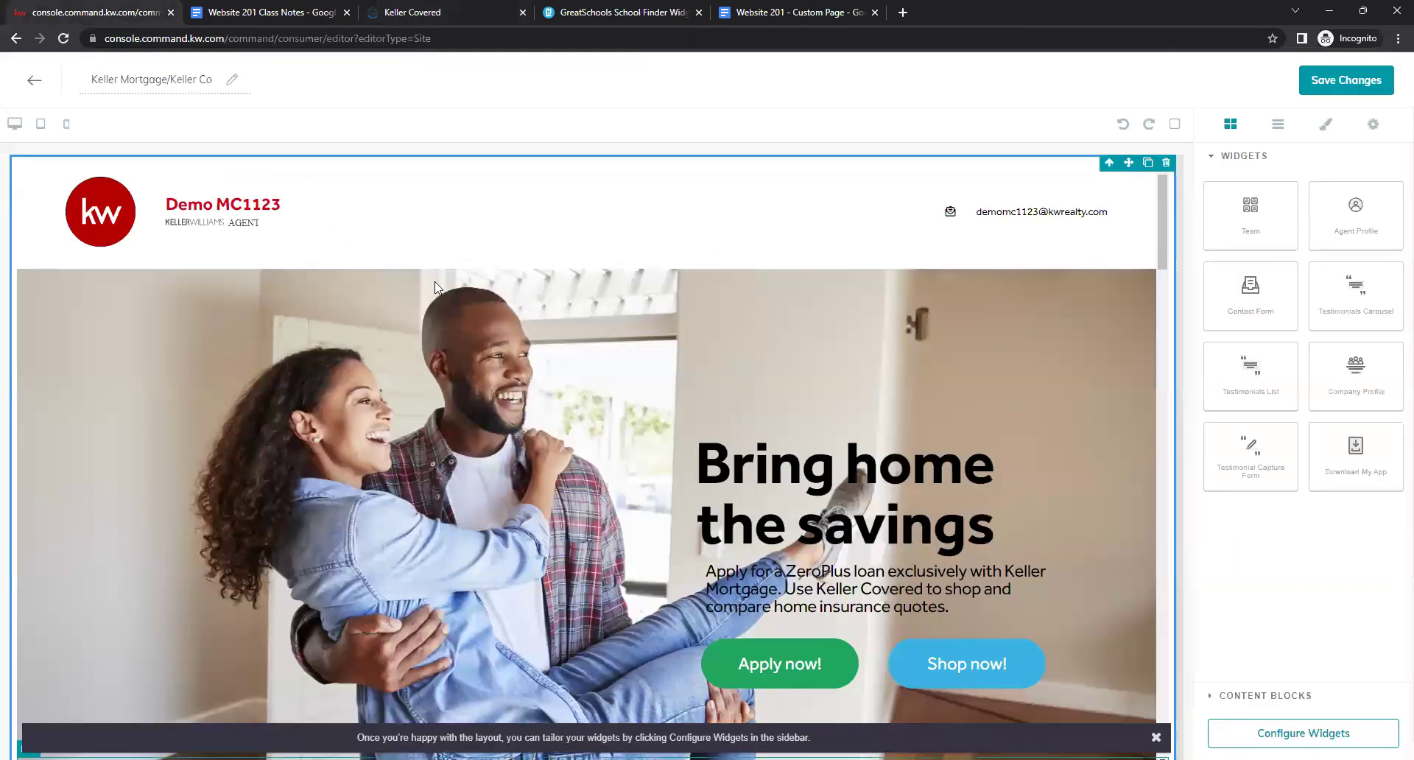
drag(171, 207, 287, 209)
click(807, 214)
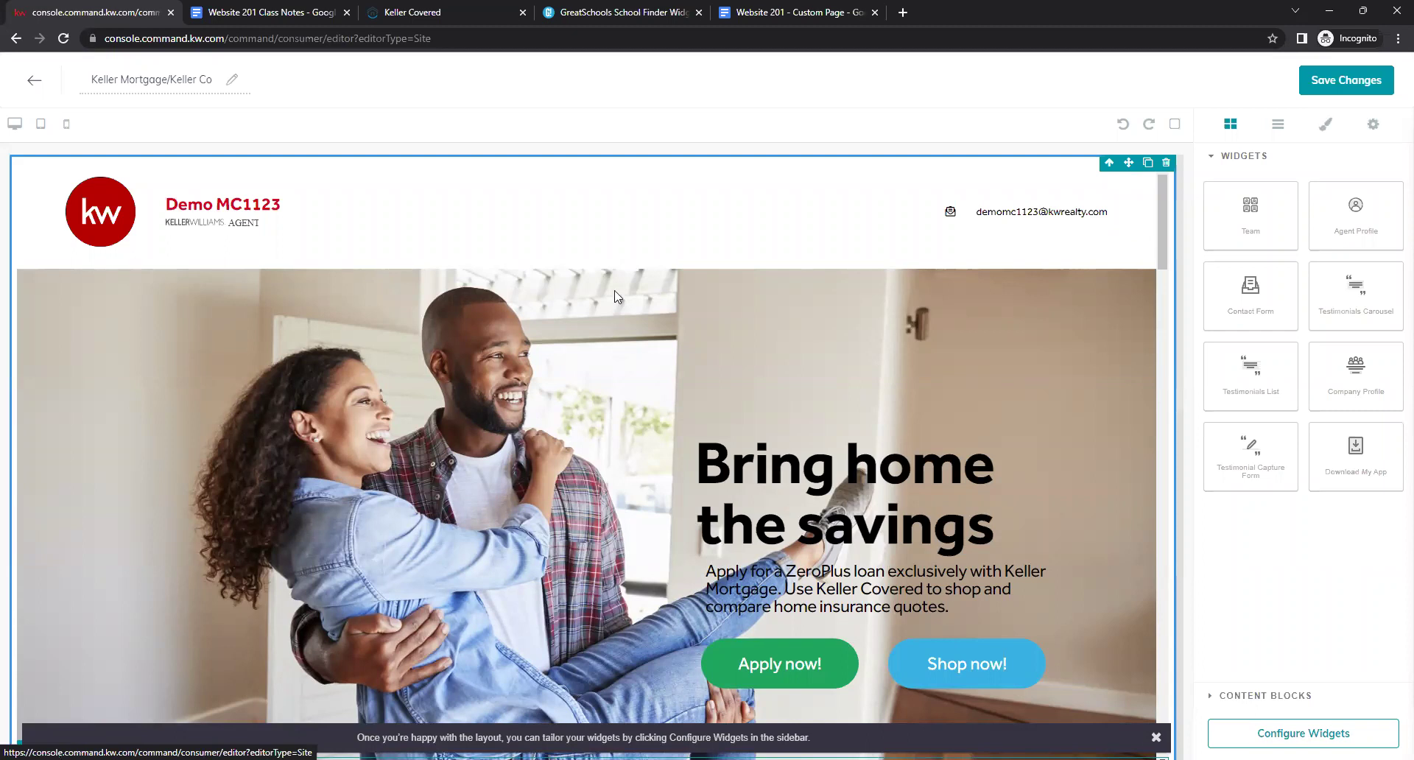
scroll(617, 302, down, 10)
scroll(616, 309, down, 15)
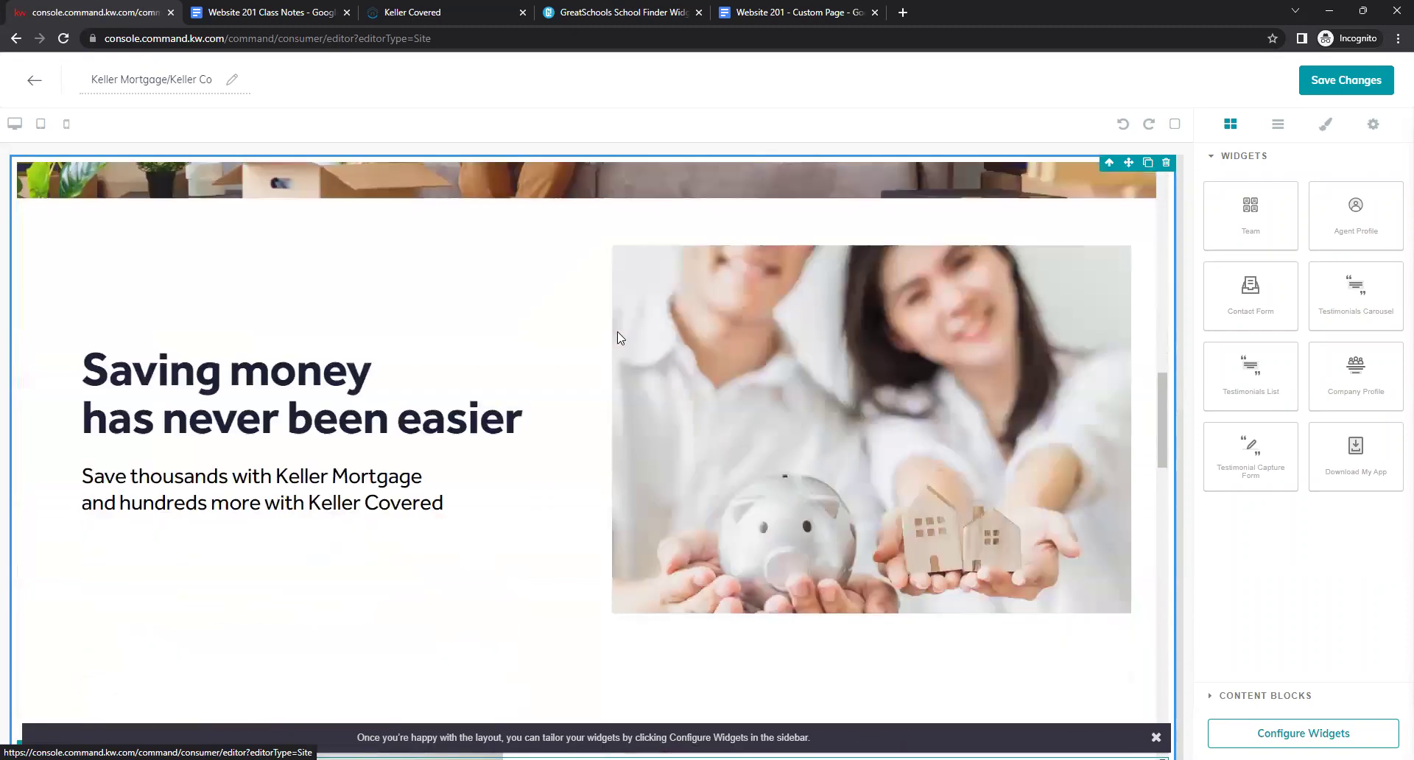
scroll(617, 333, down, 6)
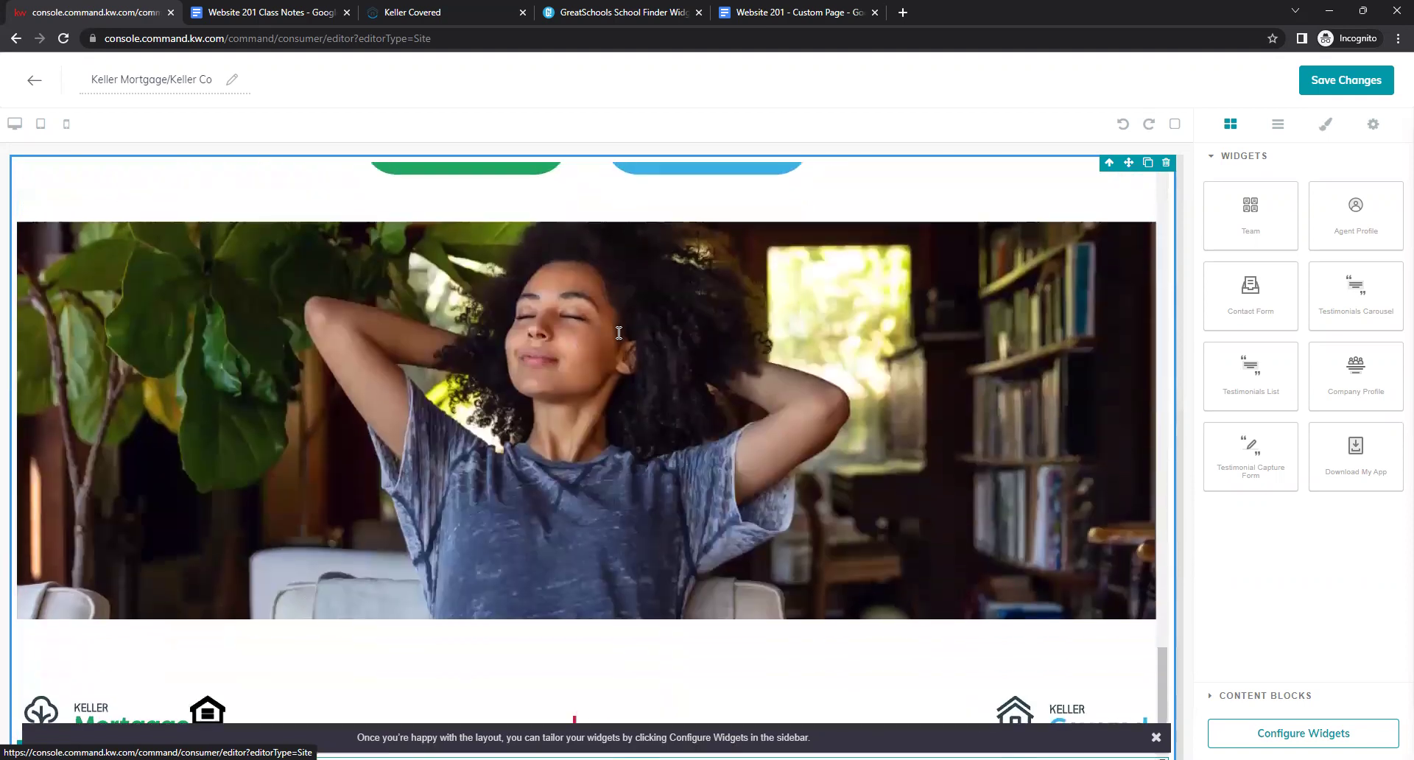
scroll(614, 364, up, 20)
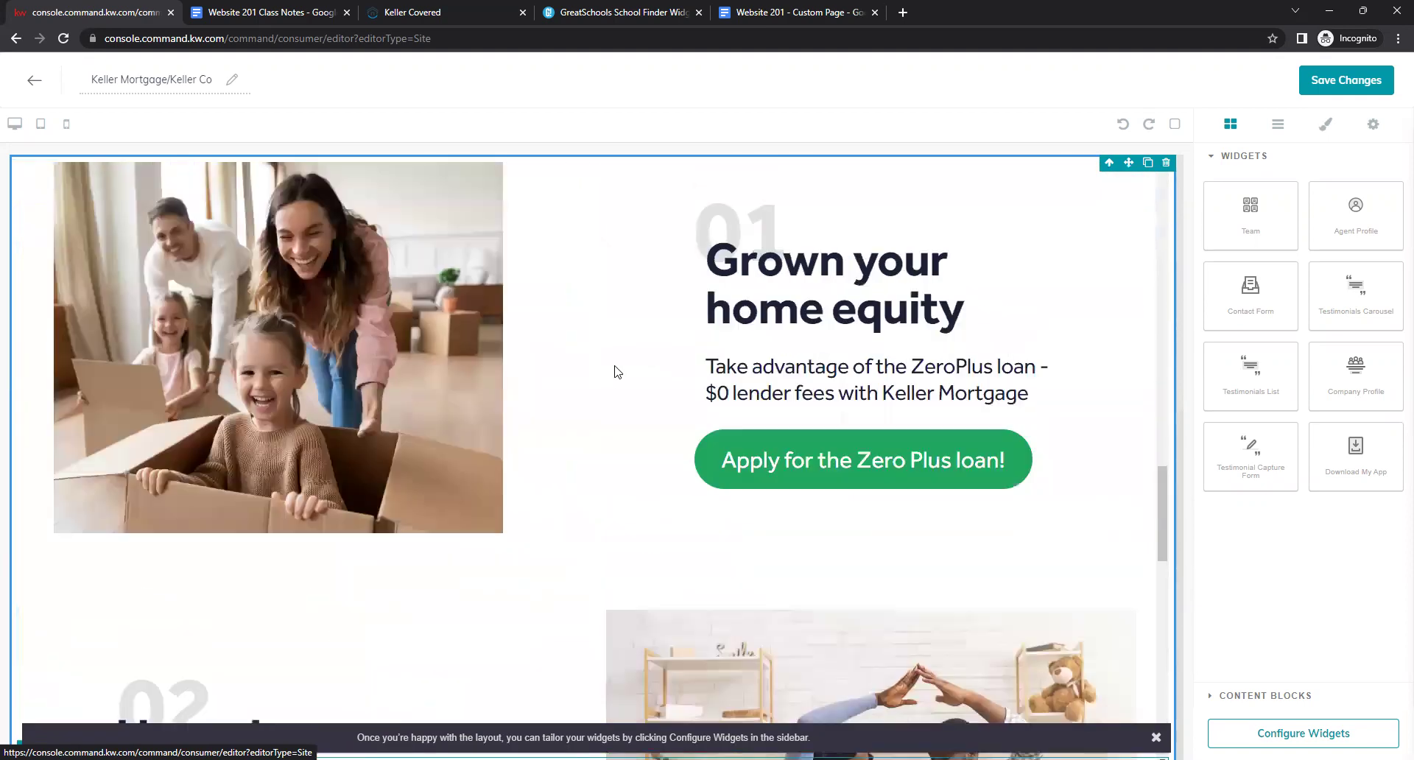
scroll(615, 366, up, 8)
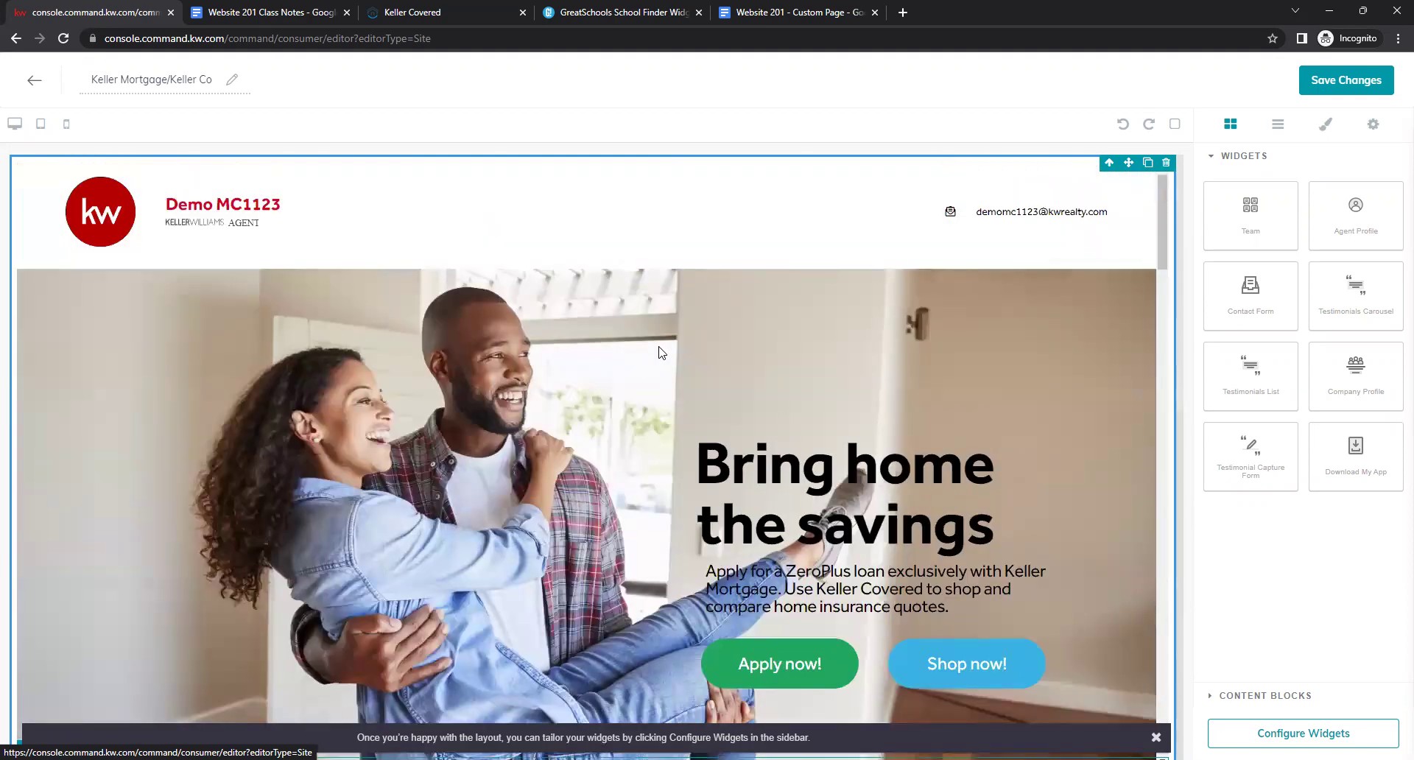
Save the Keller Covered page without publishing and create a new agent-site sub-page.
click(1342, 83)
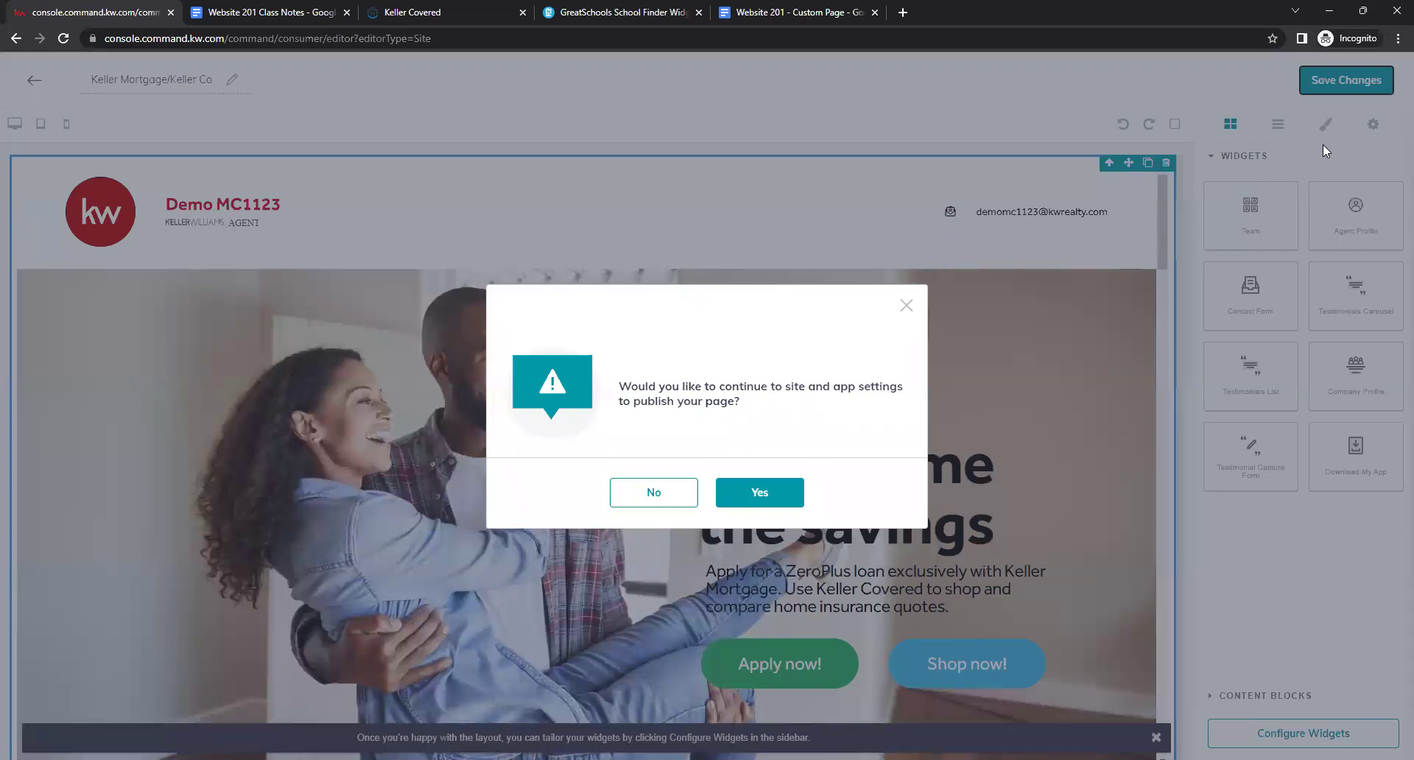
click(677, 494)
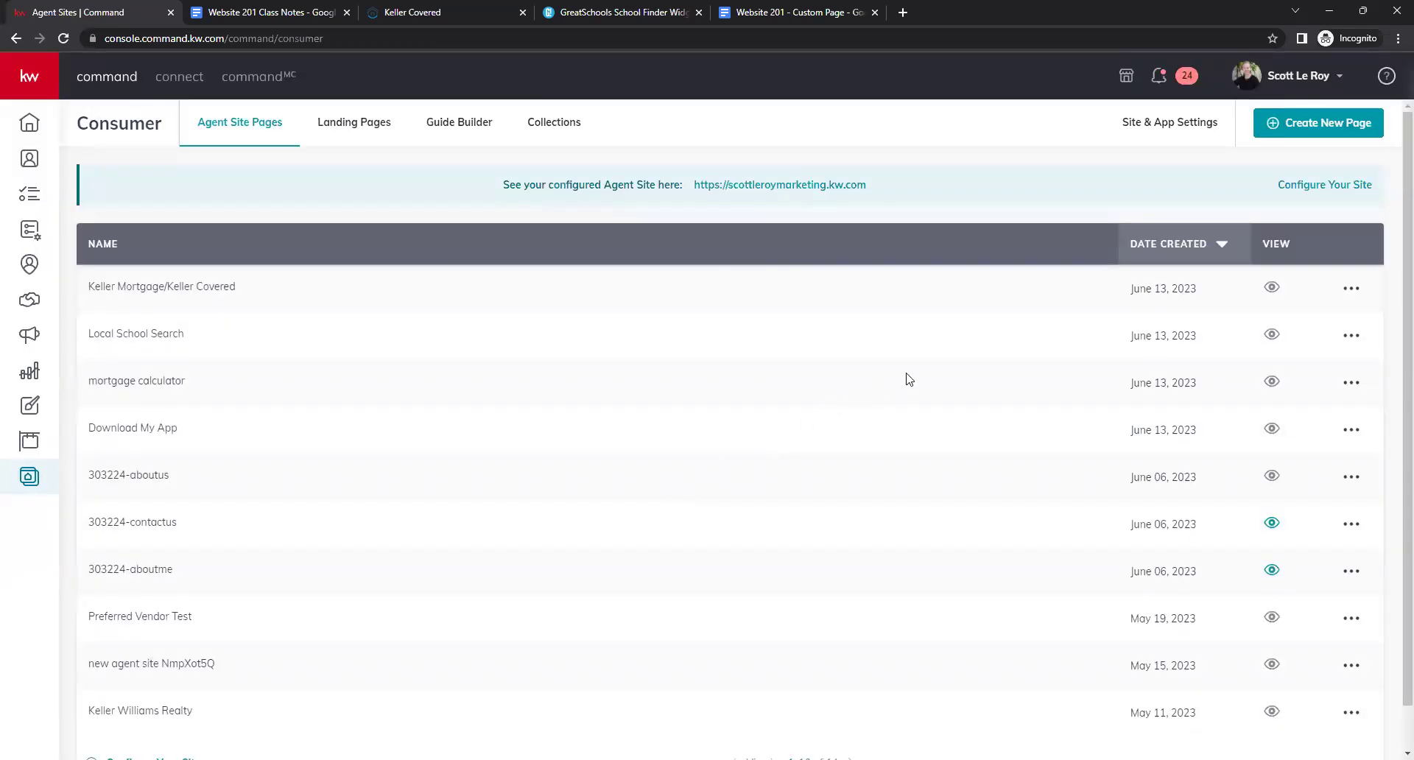
click(1317, 130)
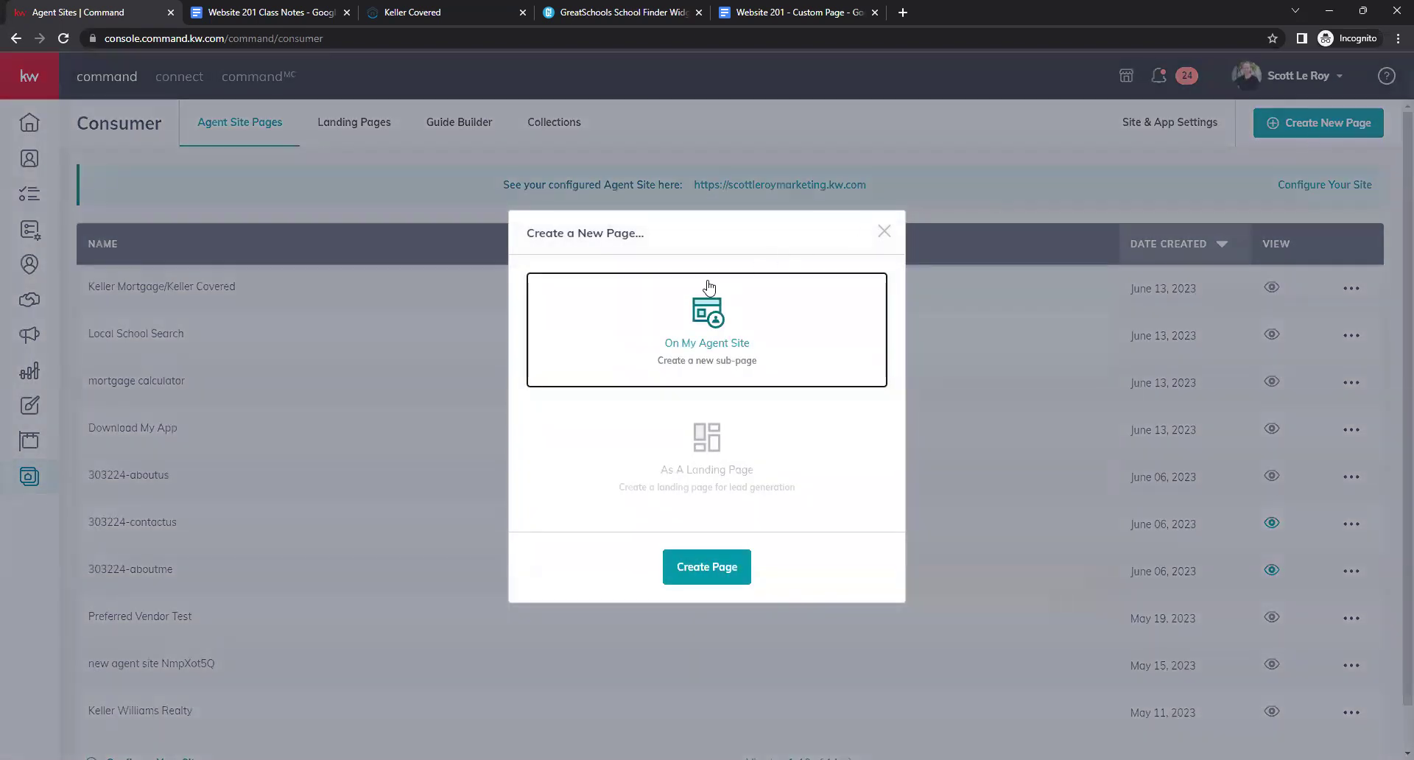
click(726, 568)
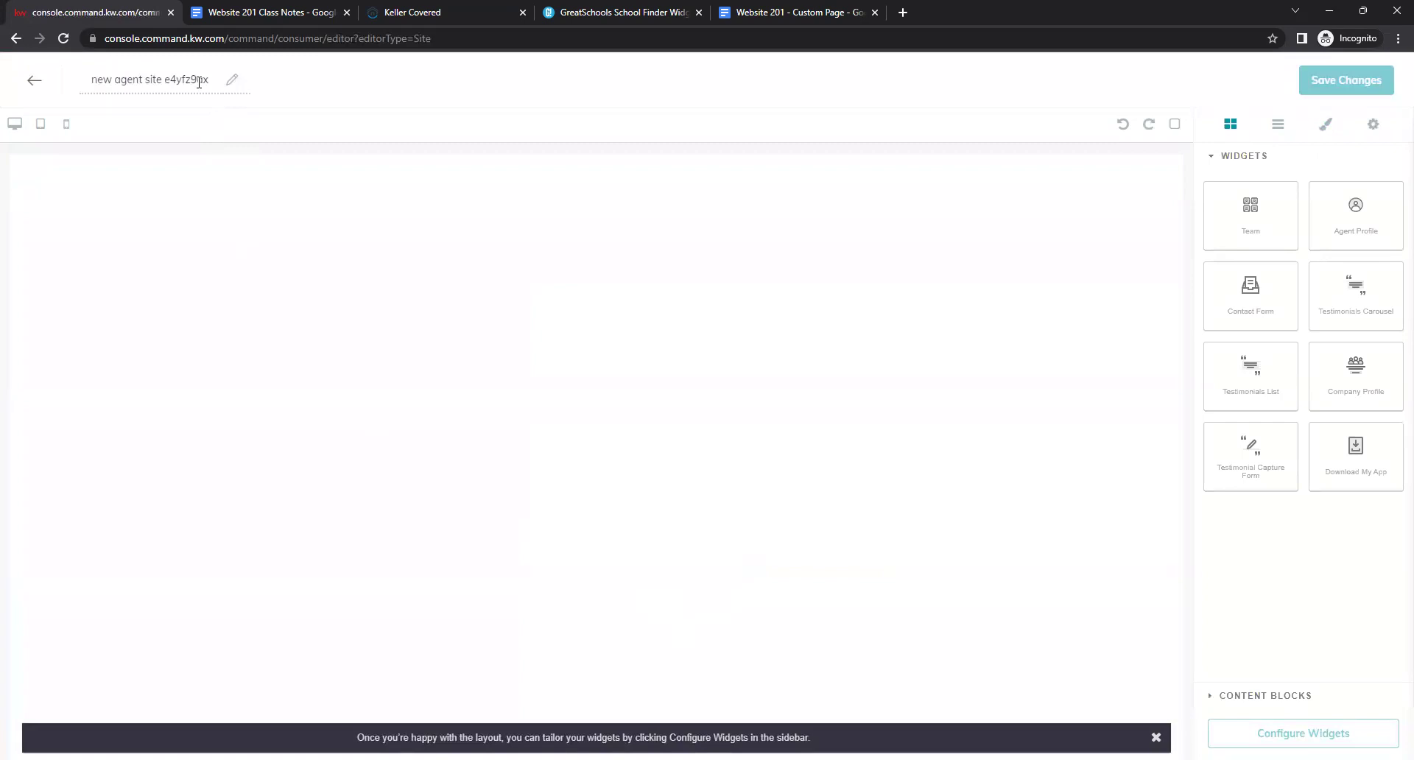
Rename the new page to 'What's My Home Worth'.
drag(210, 82, 91, 81)
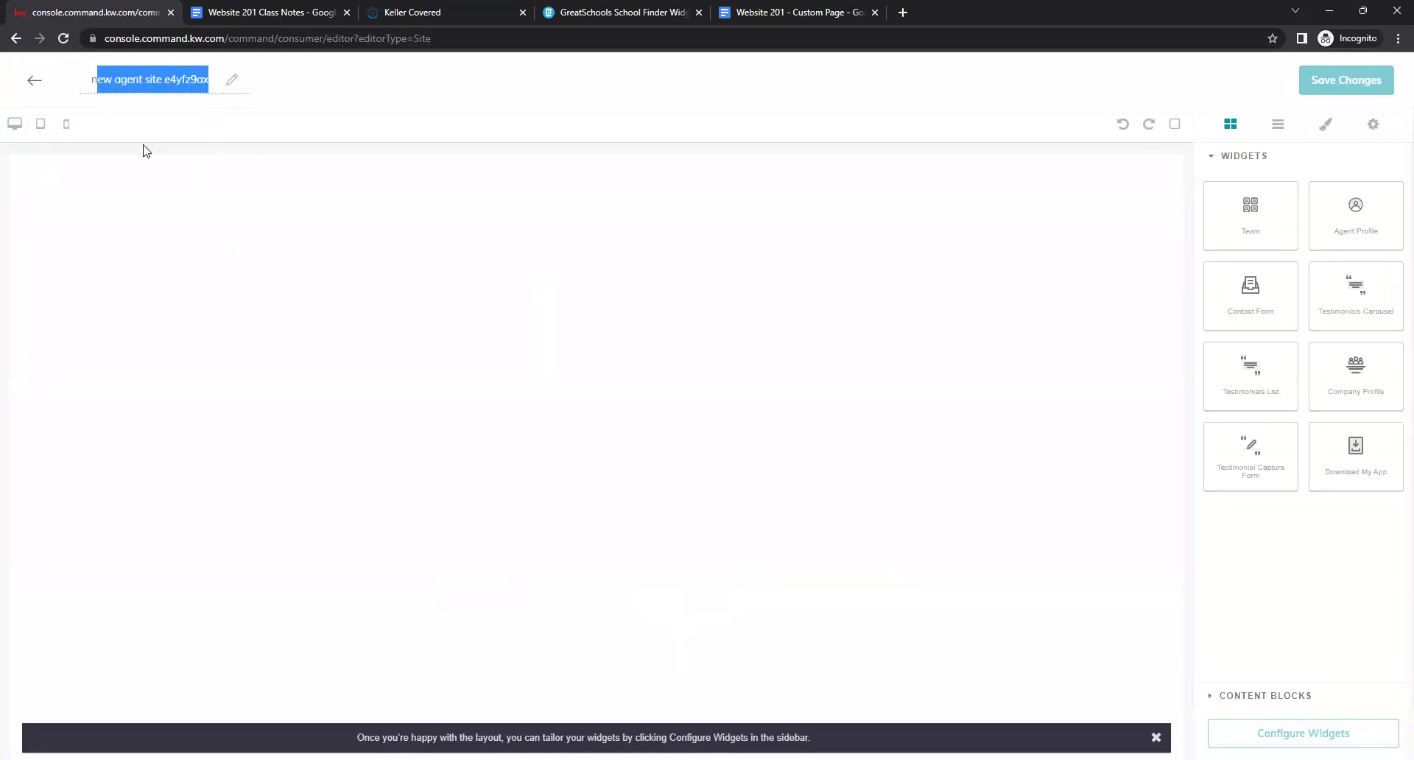
text(n)
key(BackSpace)
text(What's My Home Worth?)
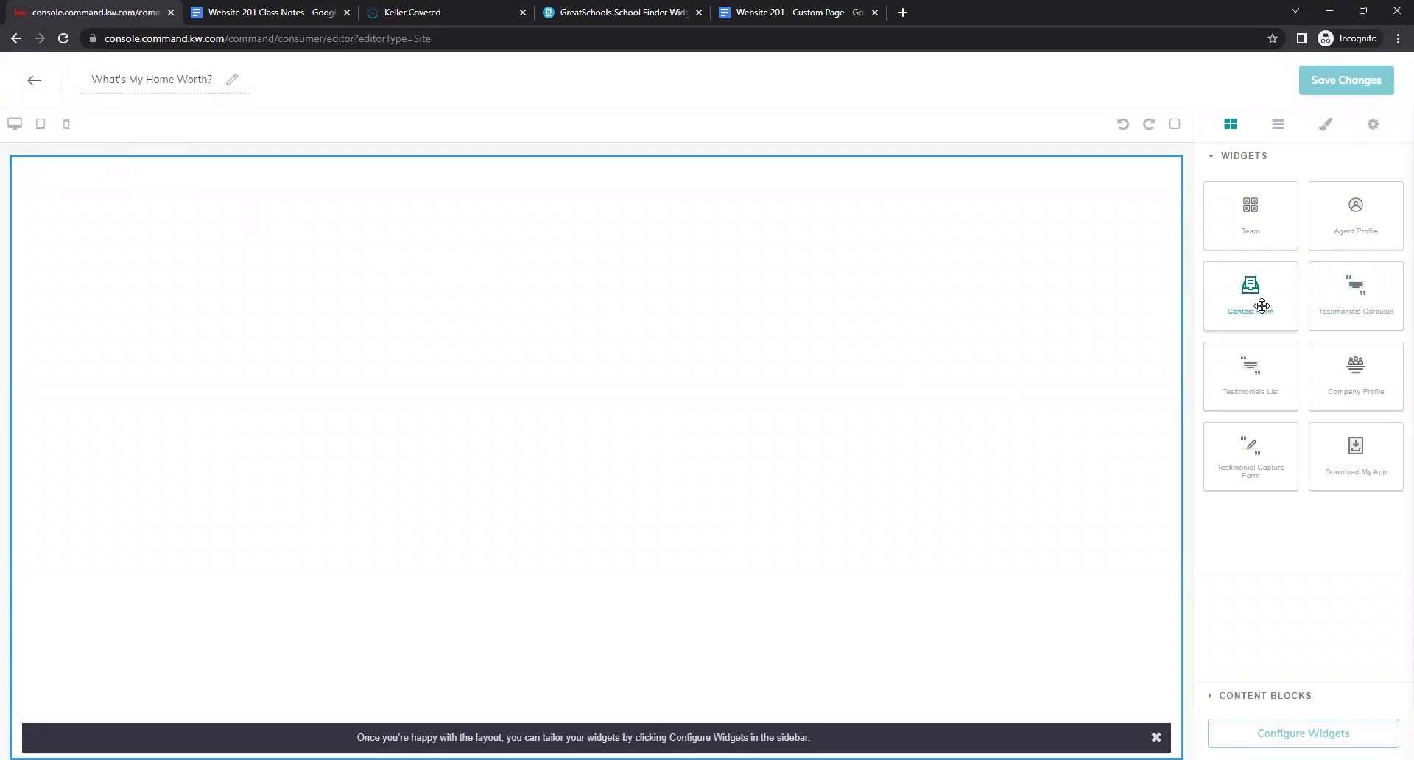
Add a Contact Form widget to the empty page and open its settings.
drag(1257, 293, 659, 323)
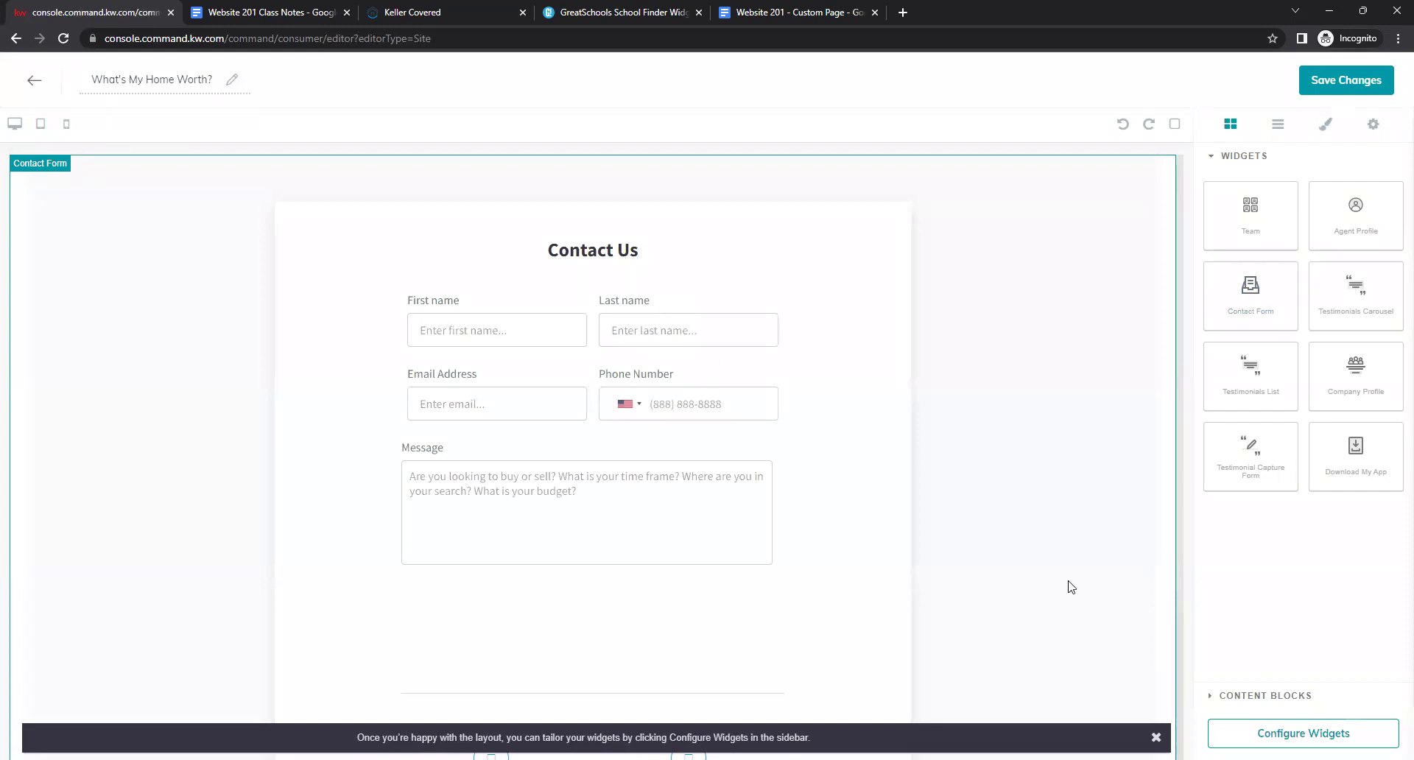
click(1296, 733)
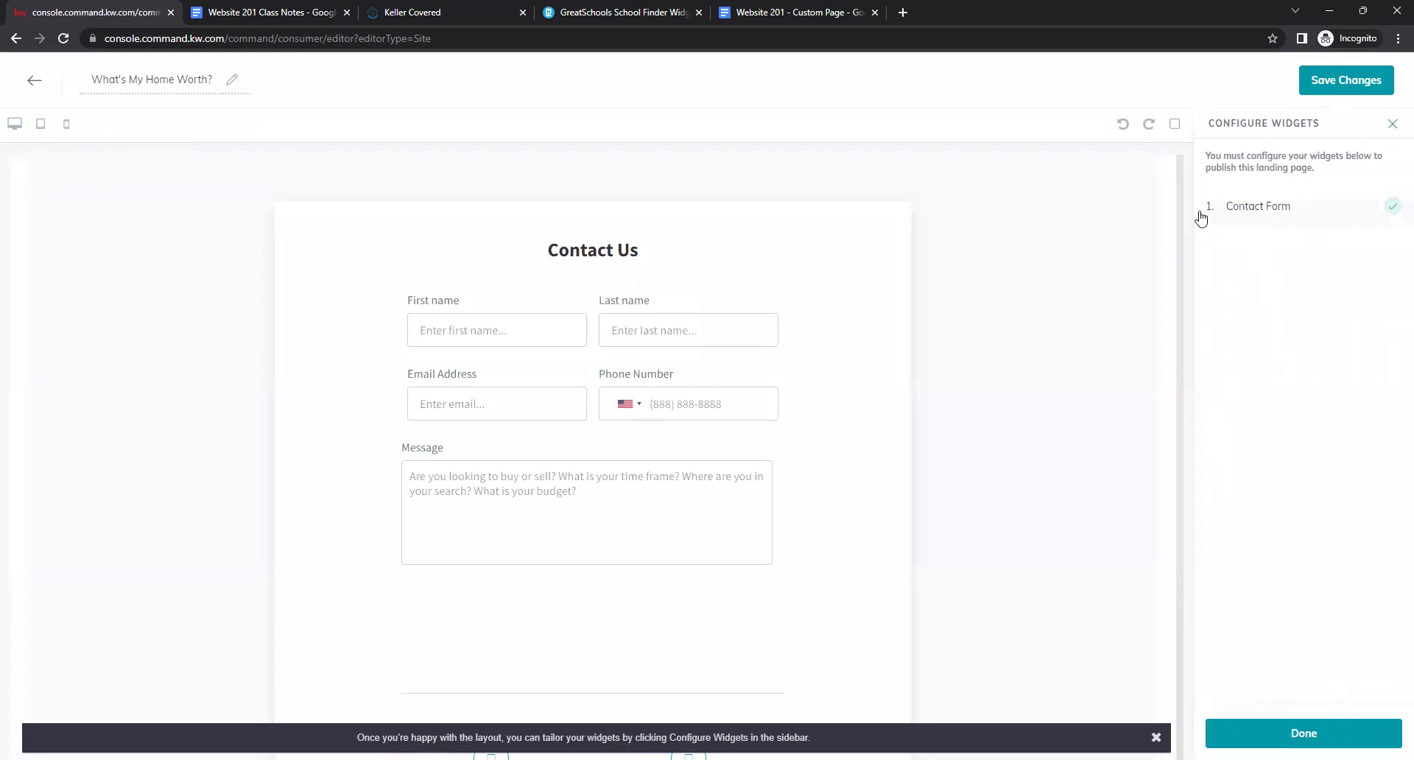
click(1269, 218)
drag(1266, 228, 1282, 249)
click(1266, 233)
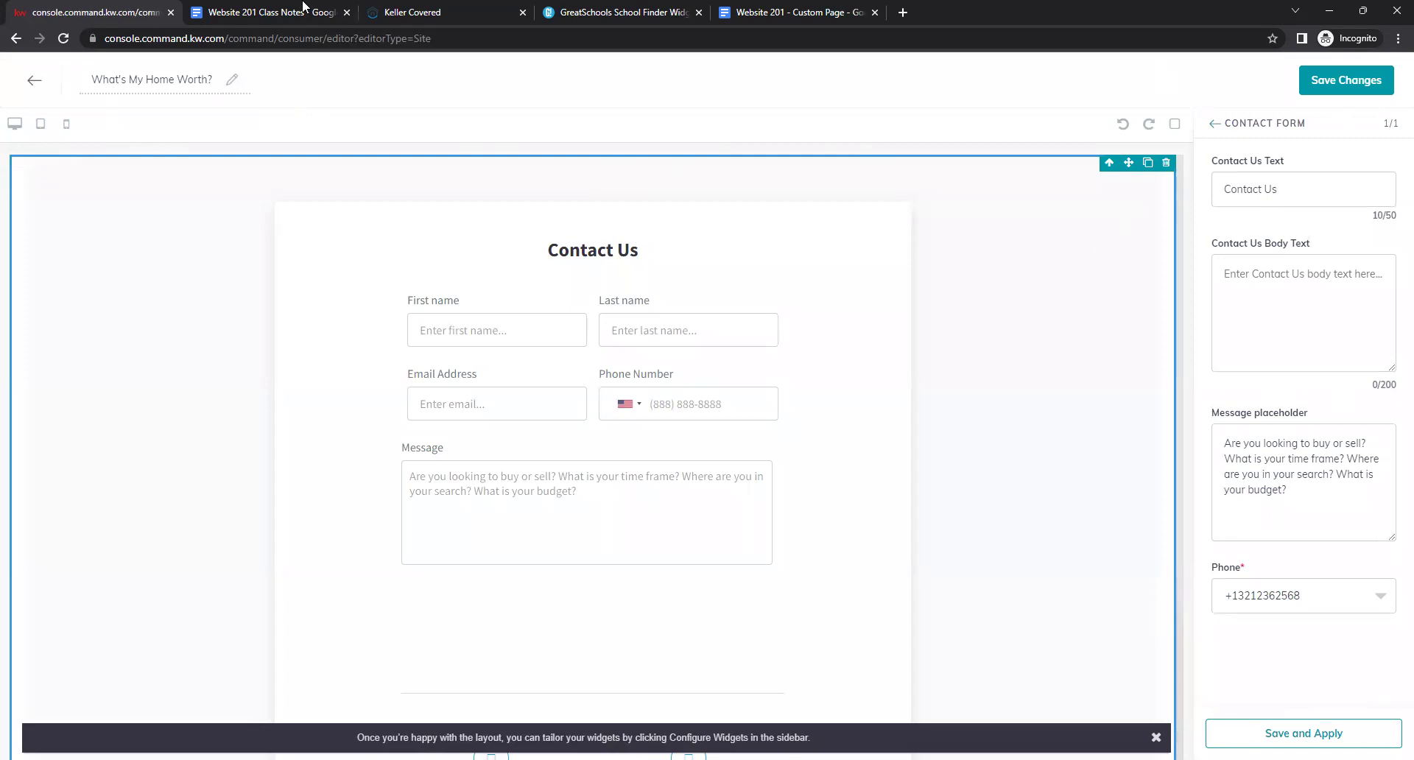
click(278, 11)
click(887, 586)
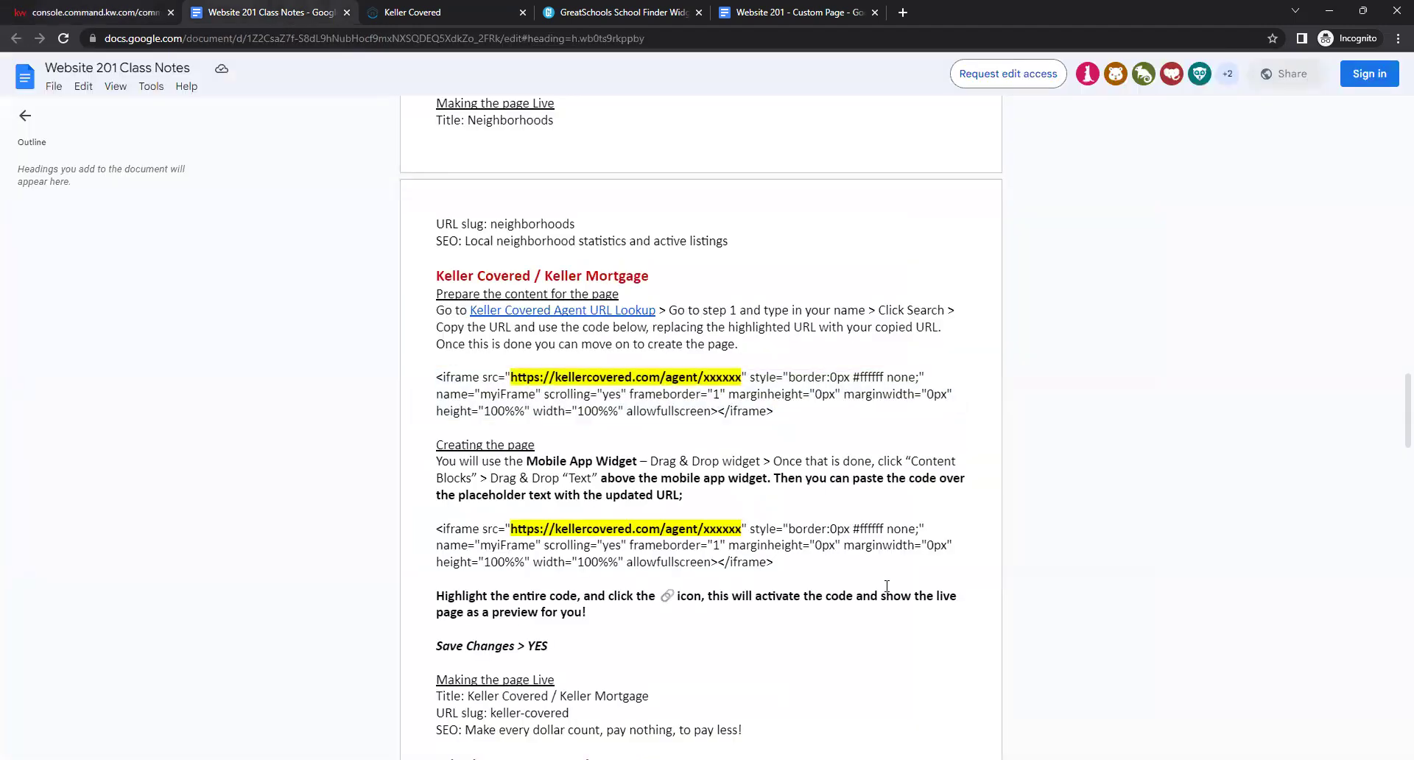
scroll(820, 486, down, 6)
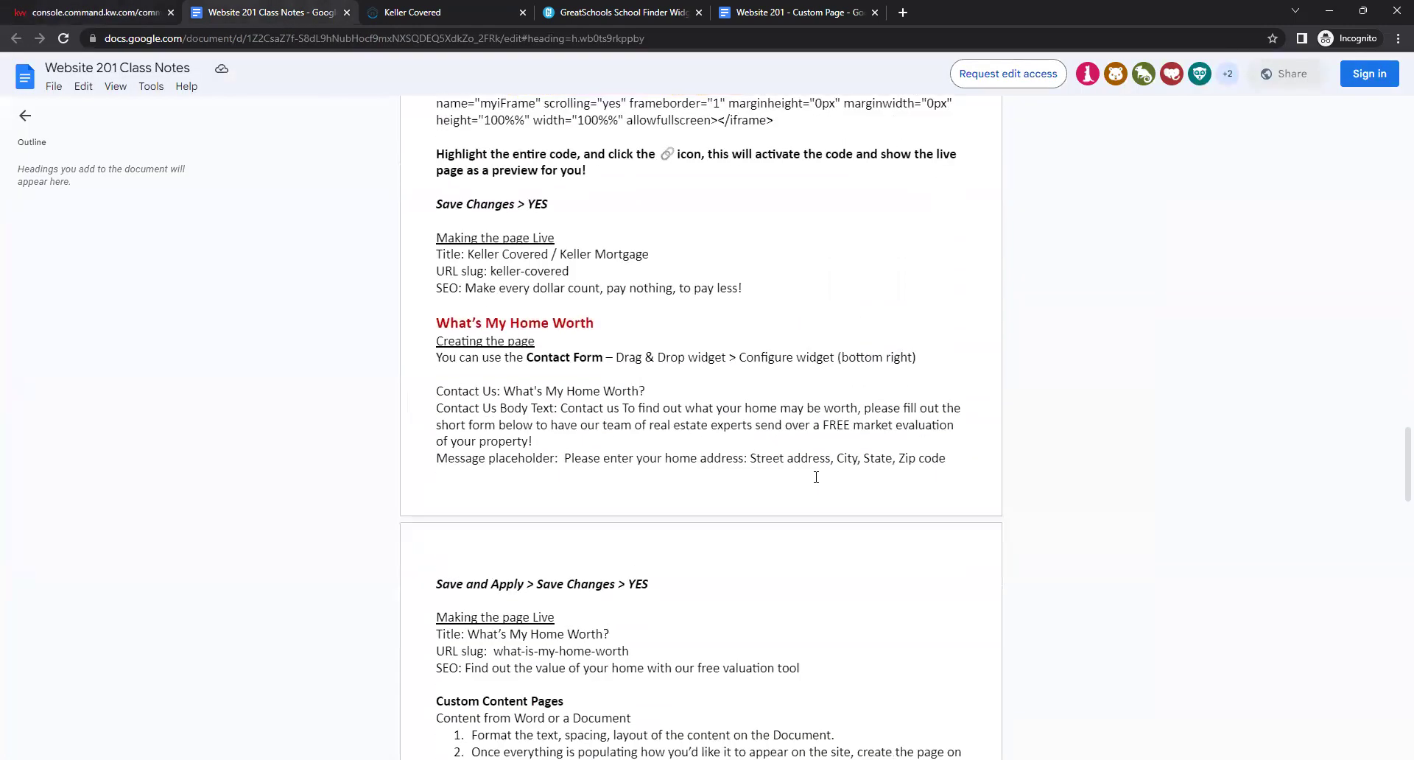
scroll(816, 477, down, 1)
drag(427, 246, 622, 255)
click(621, 256)
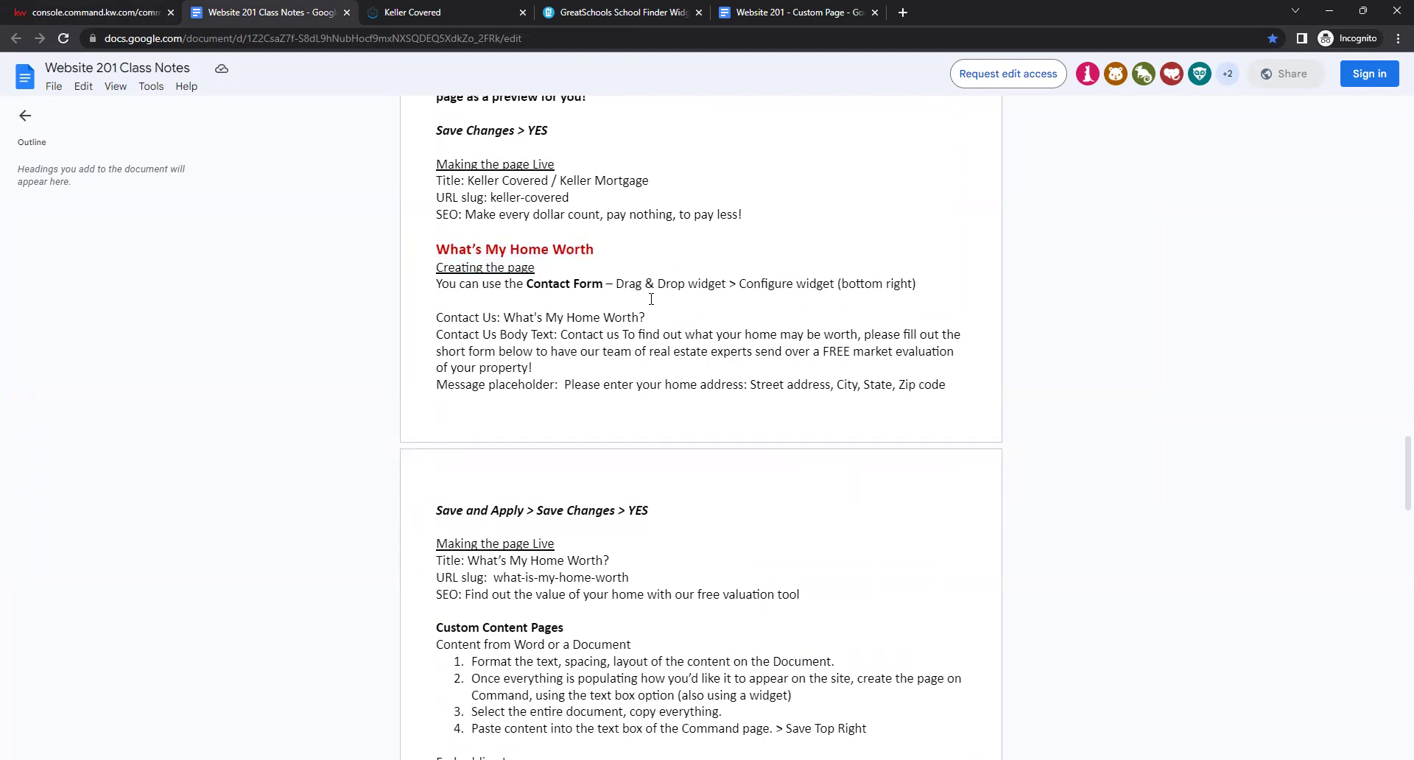
drag(714, 284, 833, 286)
click(868, 290)
Copy 'What's My Home Worth?' from the class notes and paste it as the Contact Us heading.
drag(648, 317, 515, 318)
right_click(516, 319)
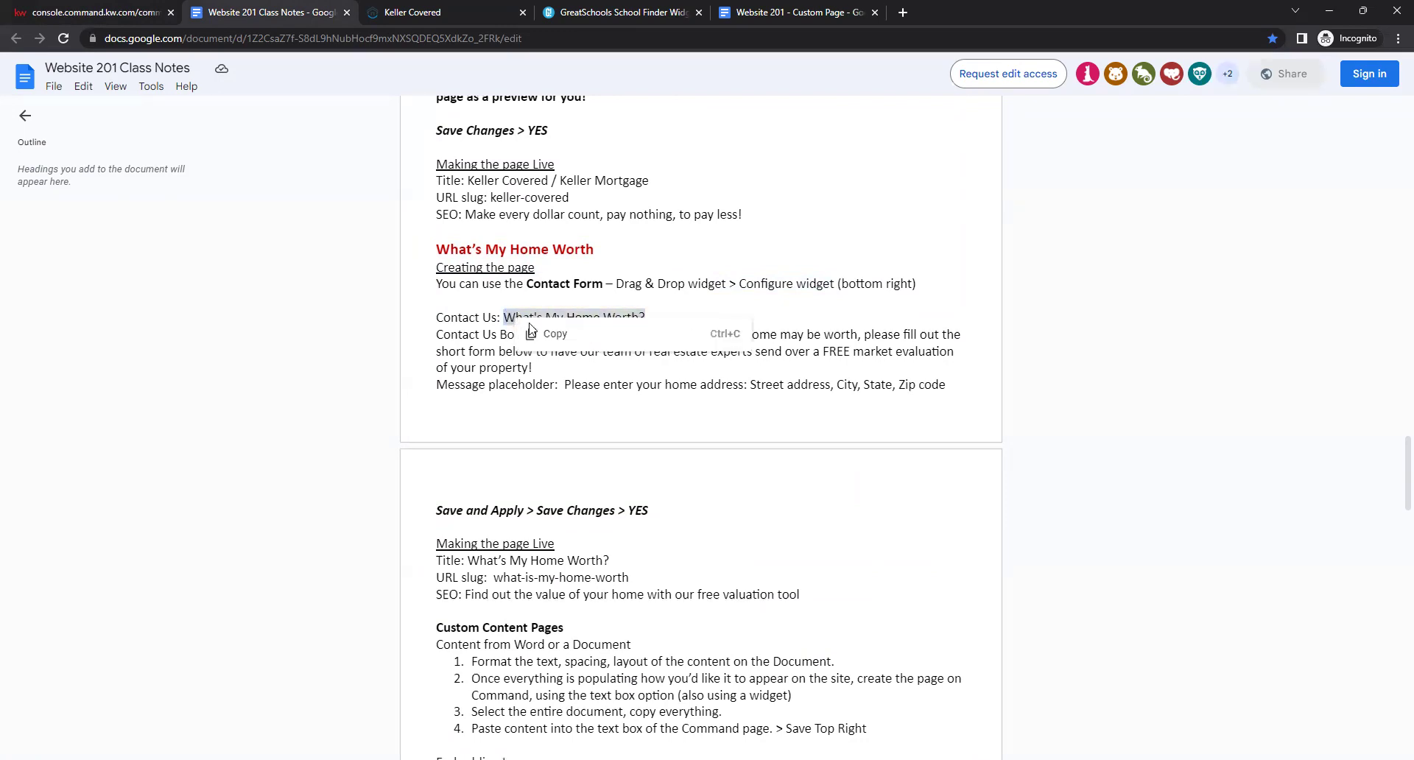
click(538, 332)
click(78, 7)
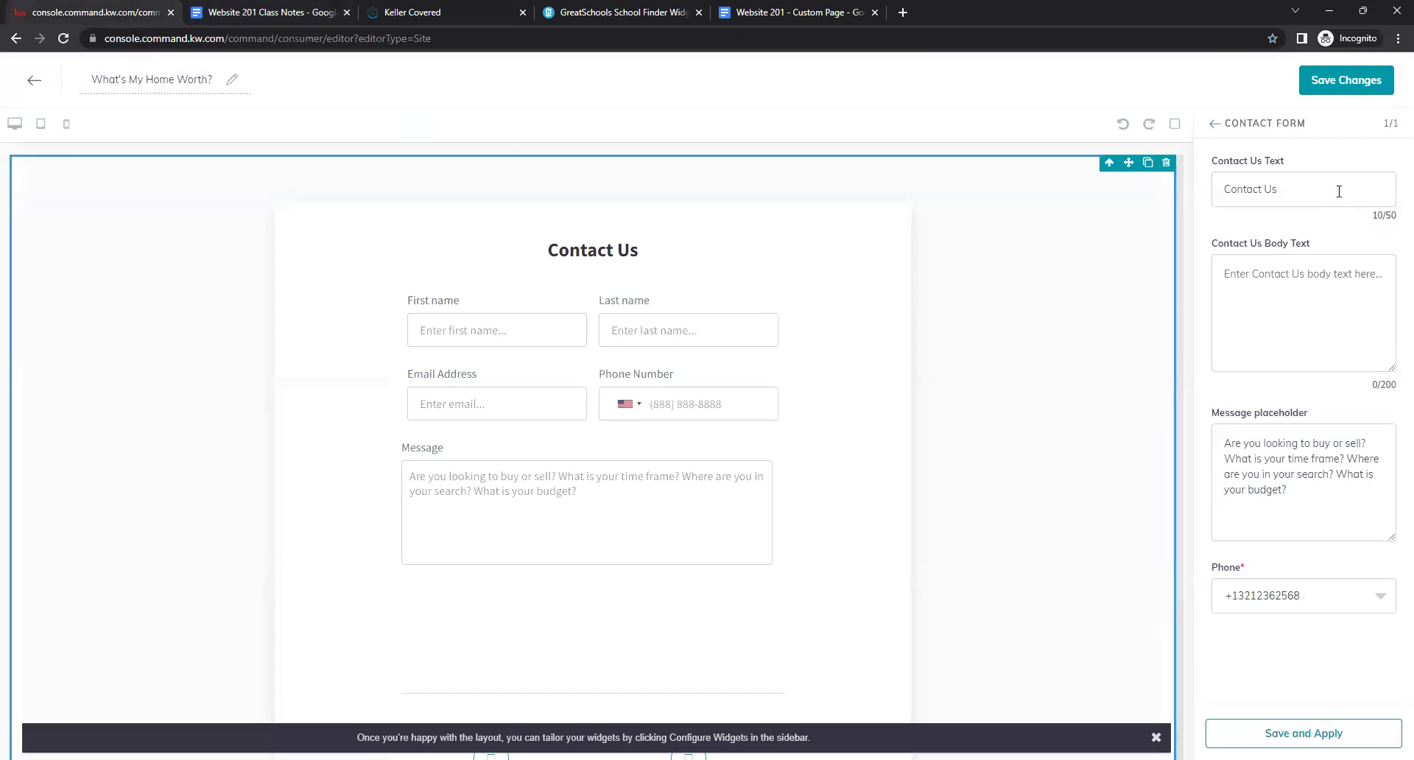
drag(1346, 190, 1213, 192)
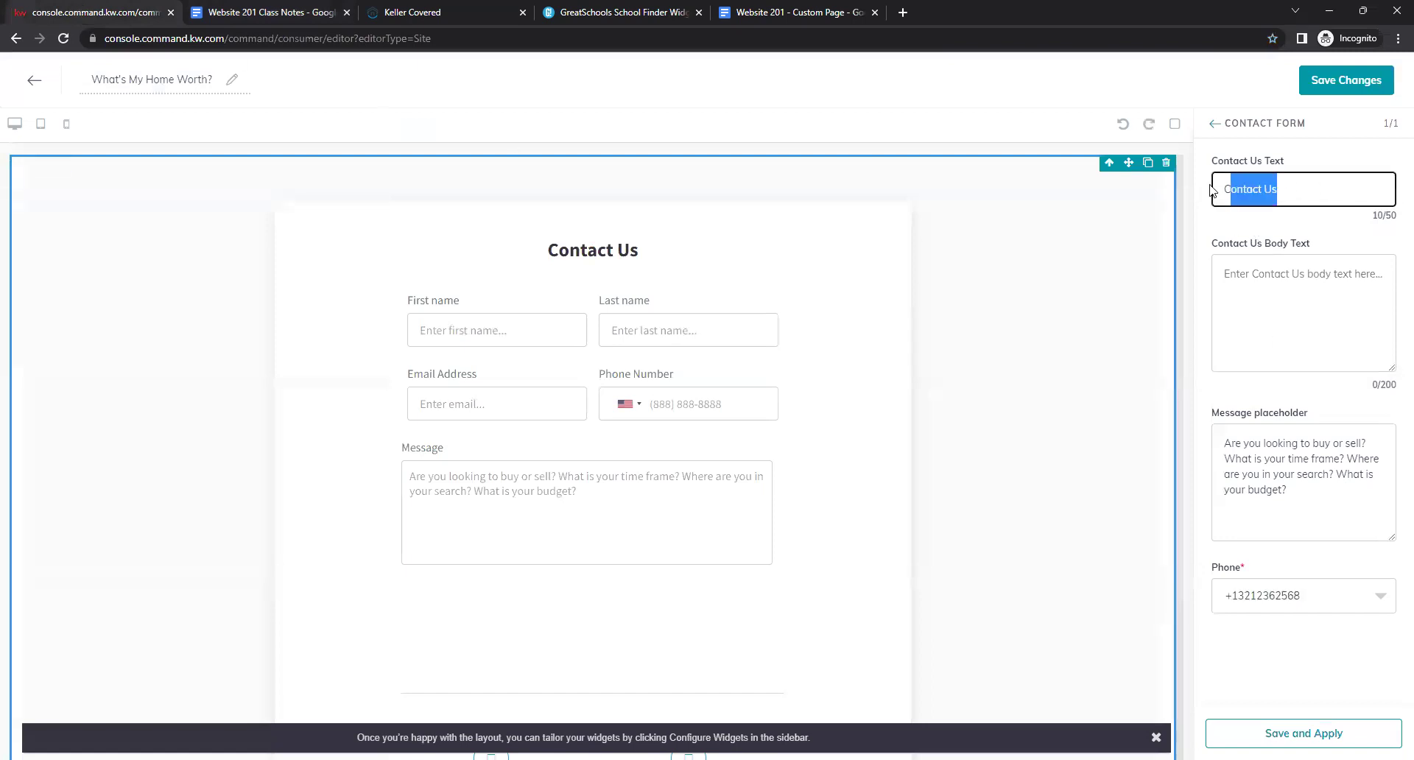
key(BackSpace)
right_click(1278, 194)
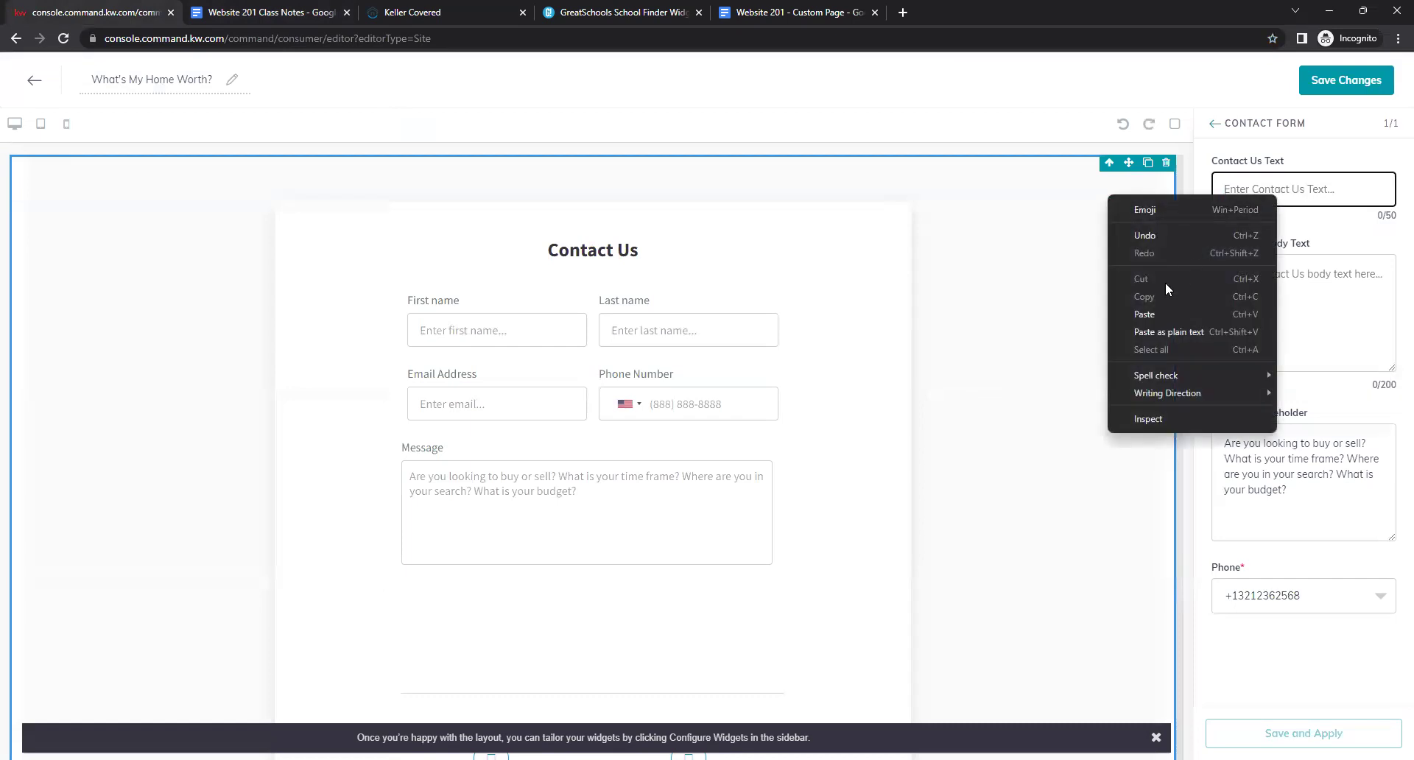
click(1143, 309)
click(1278, 227)
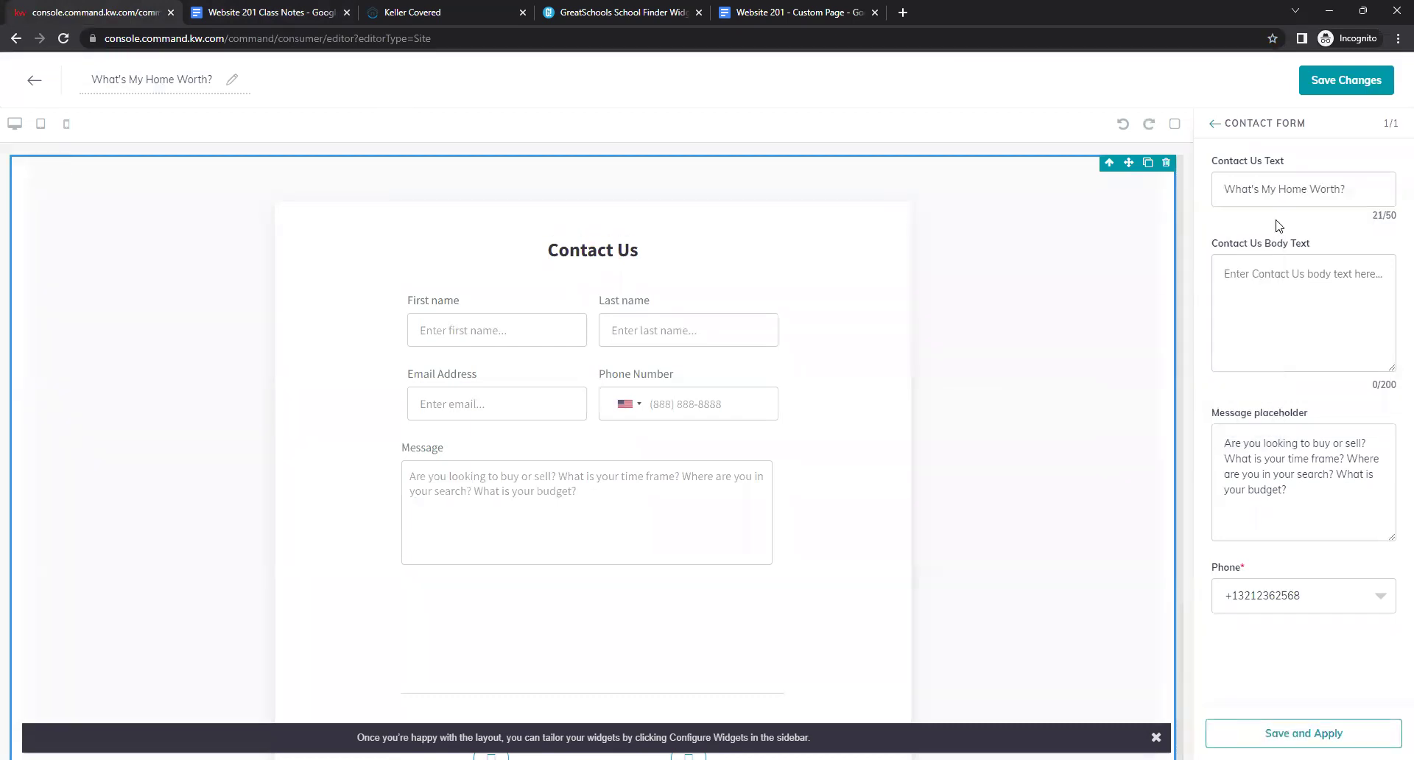
Copy the home-evaluation paragraph from the notes into the Contact Us Body Text.
click(1282, 267)
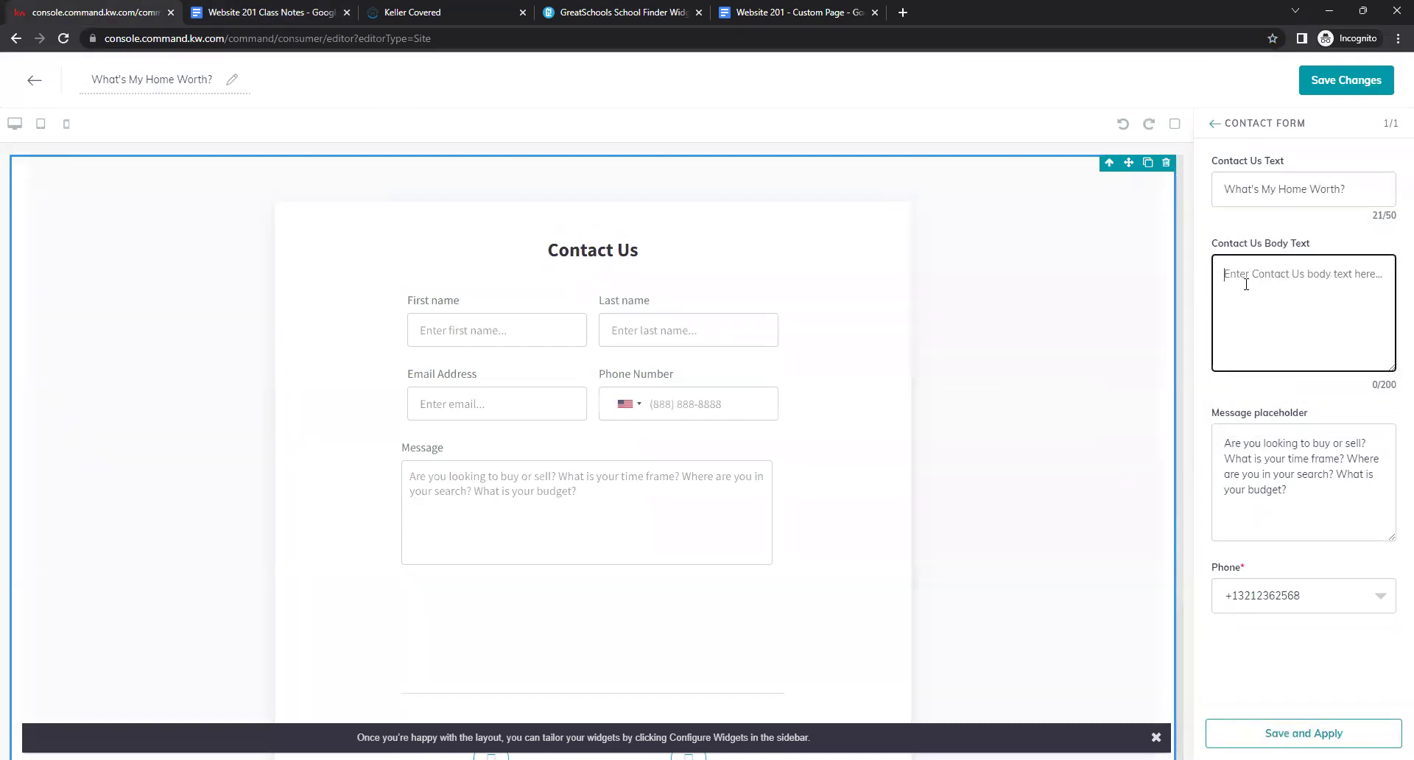
click(277, 12)
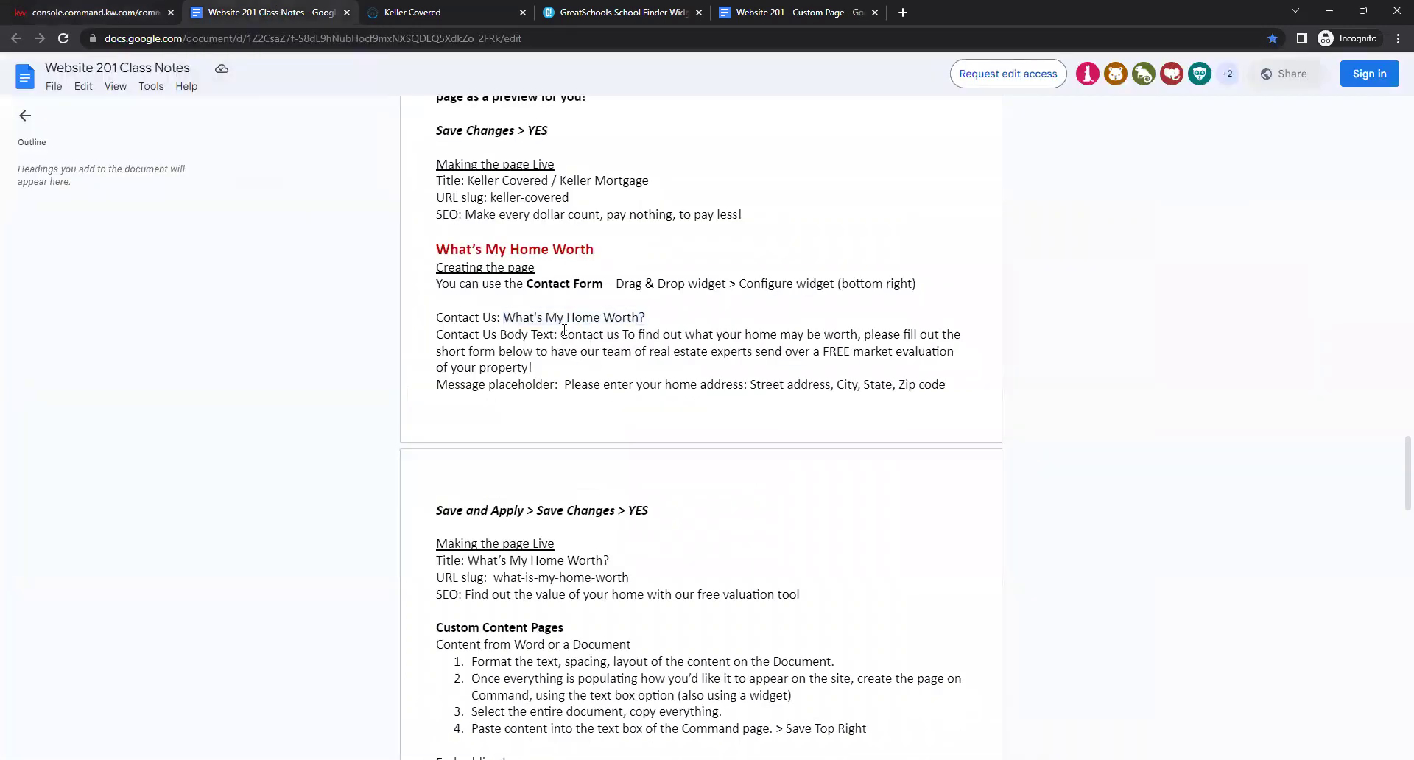
drag(561, 333, 622, 365)
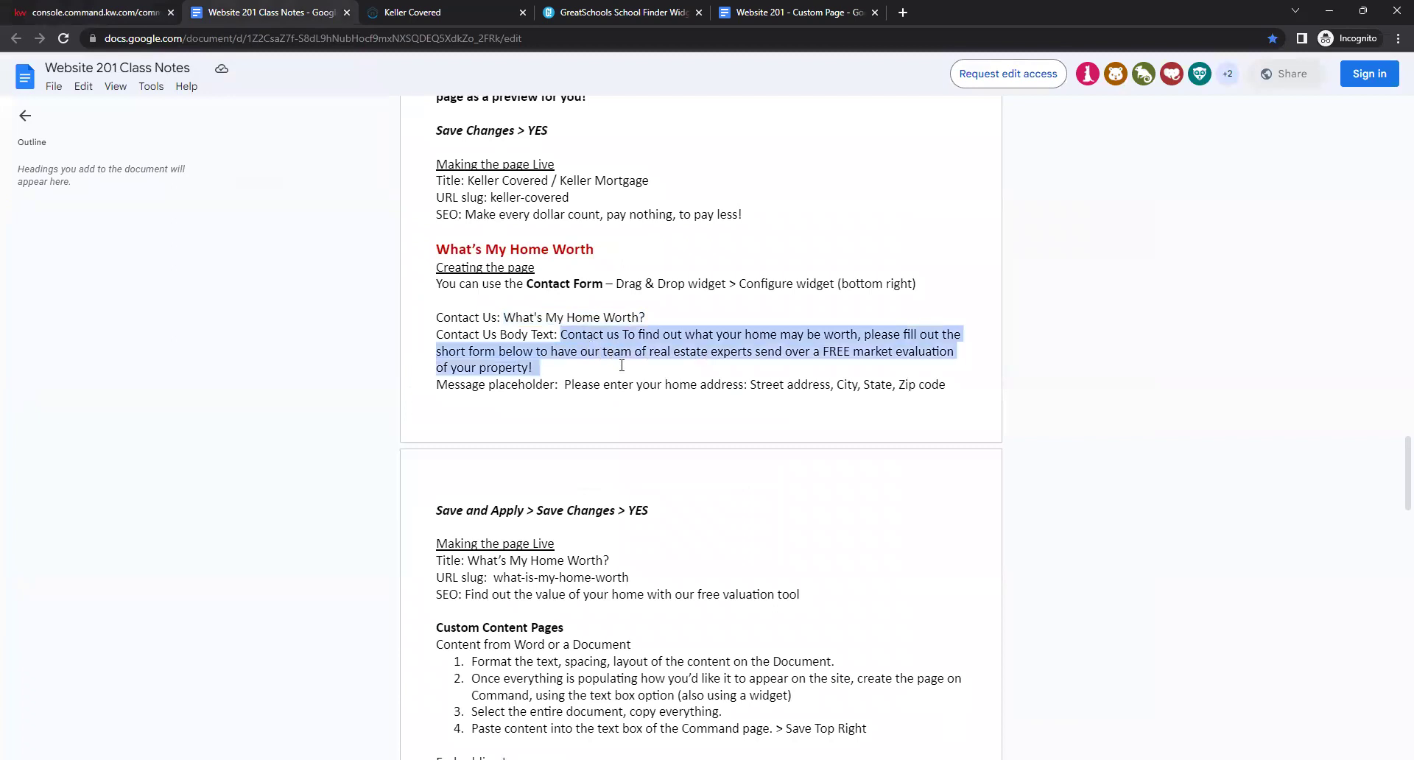
right_click(645, 345)
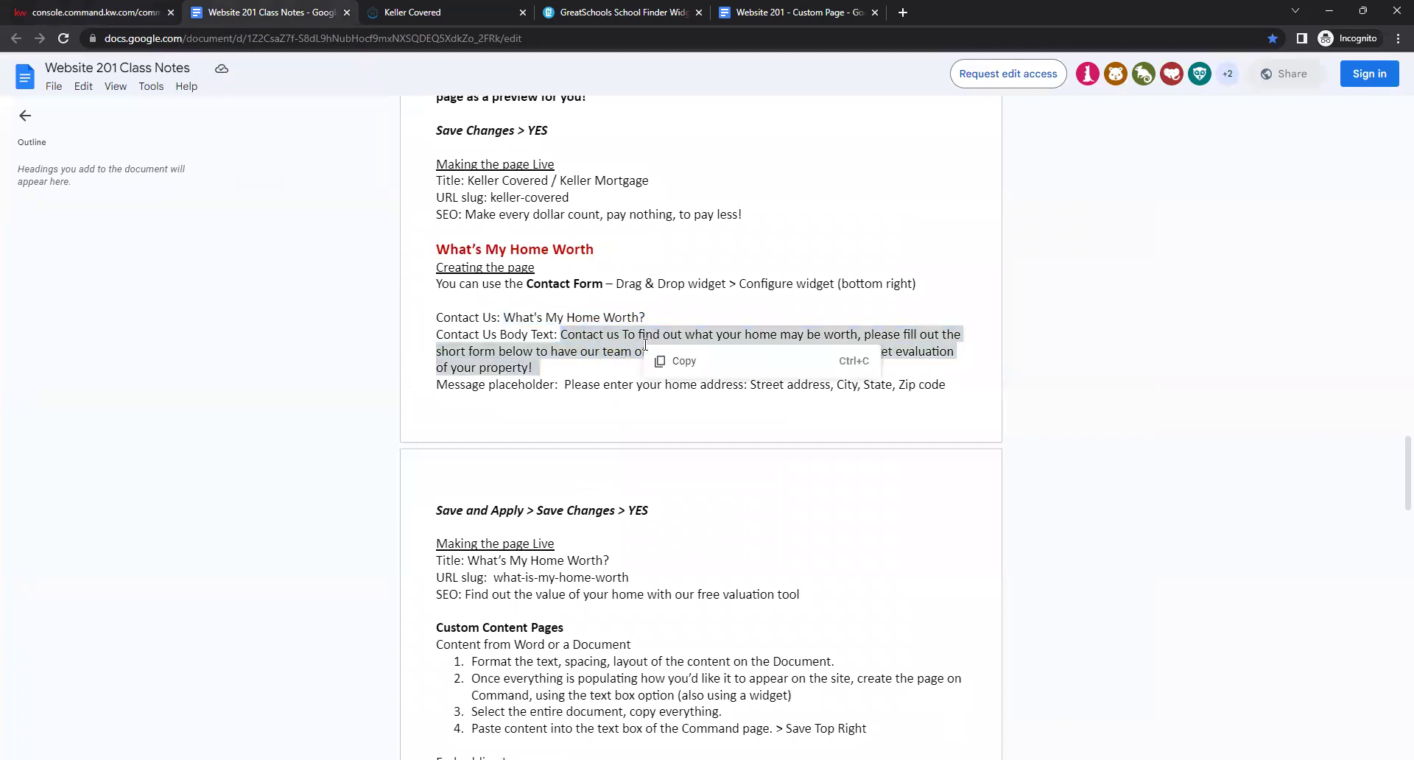
click(677, 366)
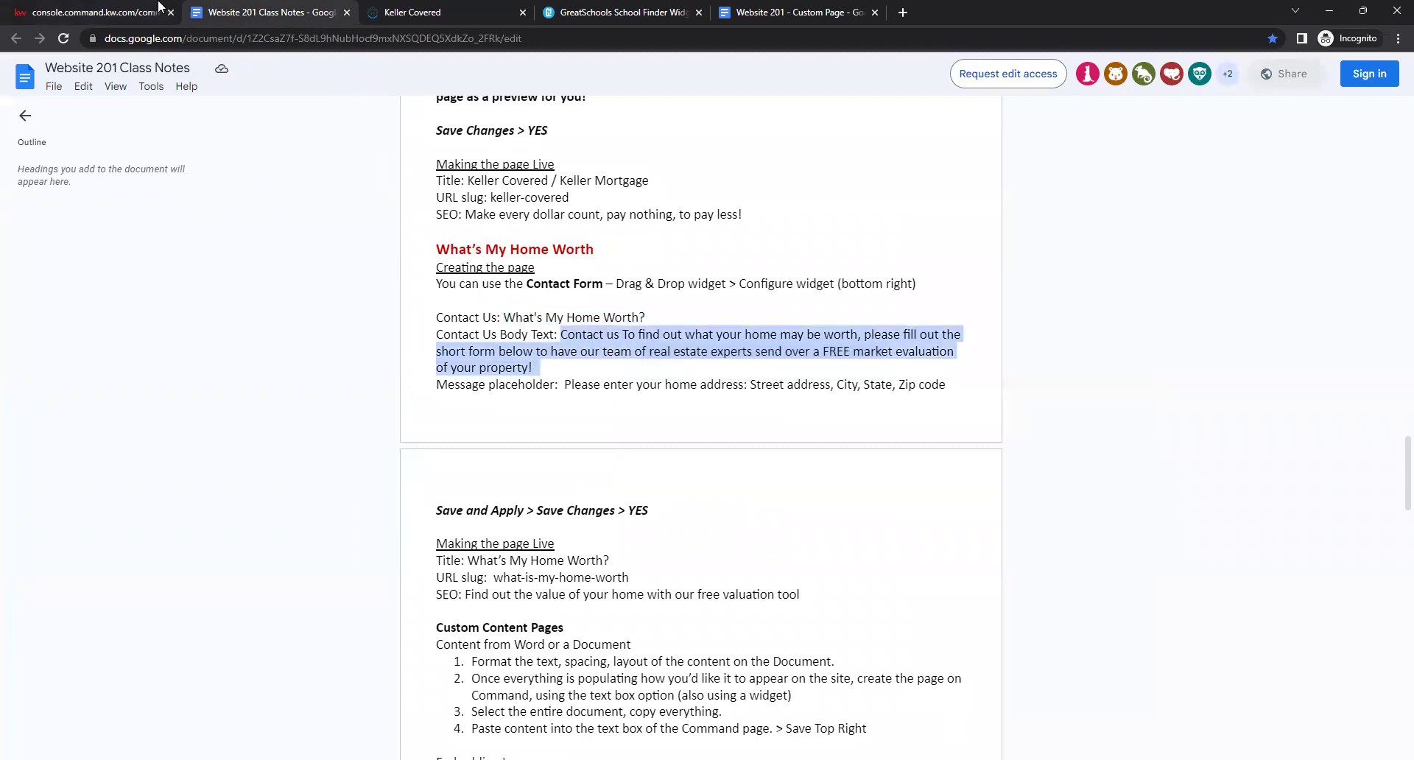
click(159, 7)
right_click(1267, 277)
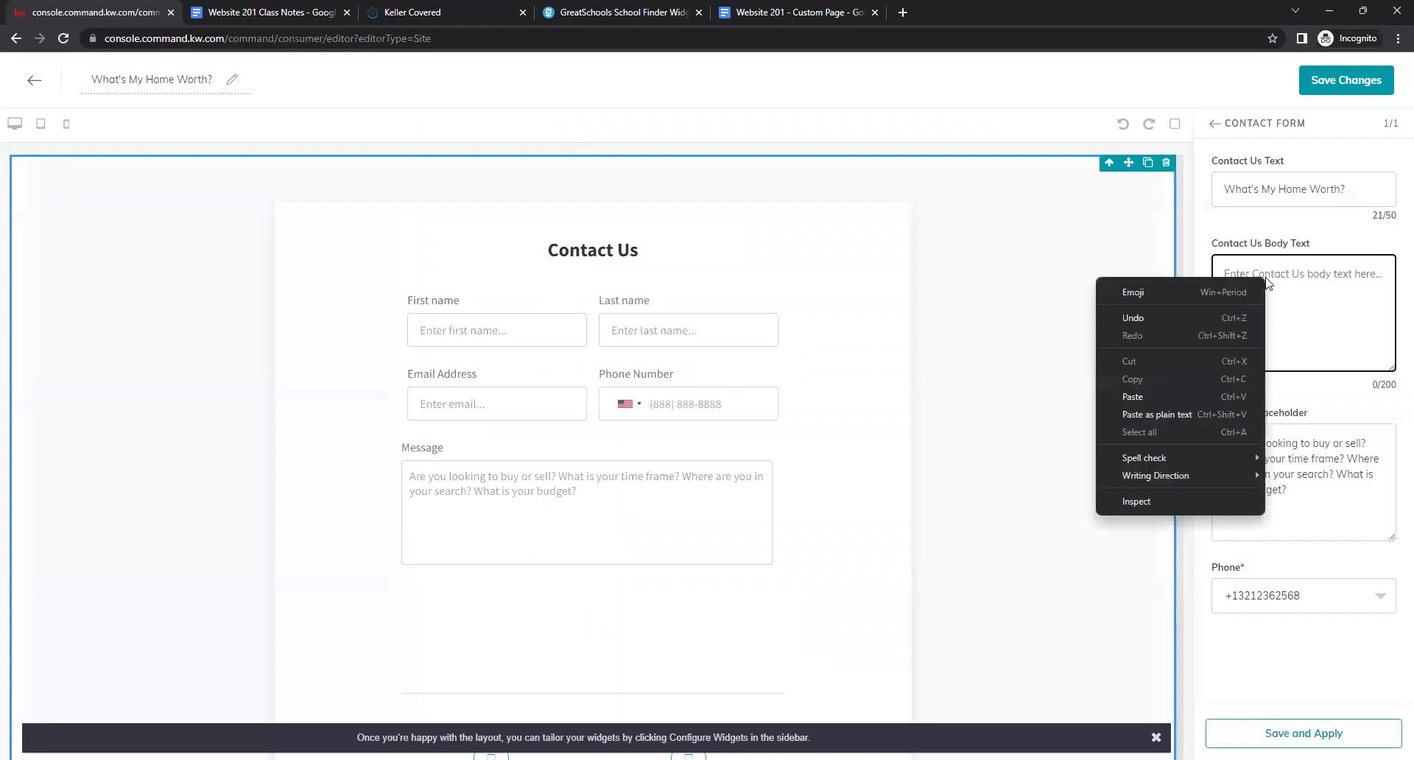
click(1226, 395)
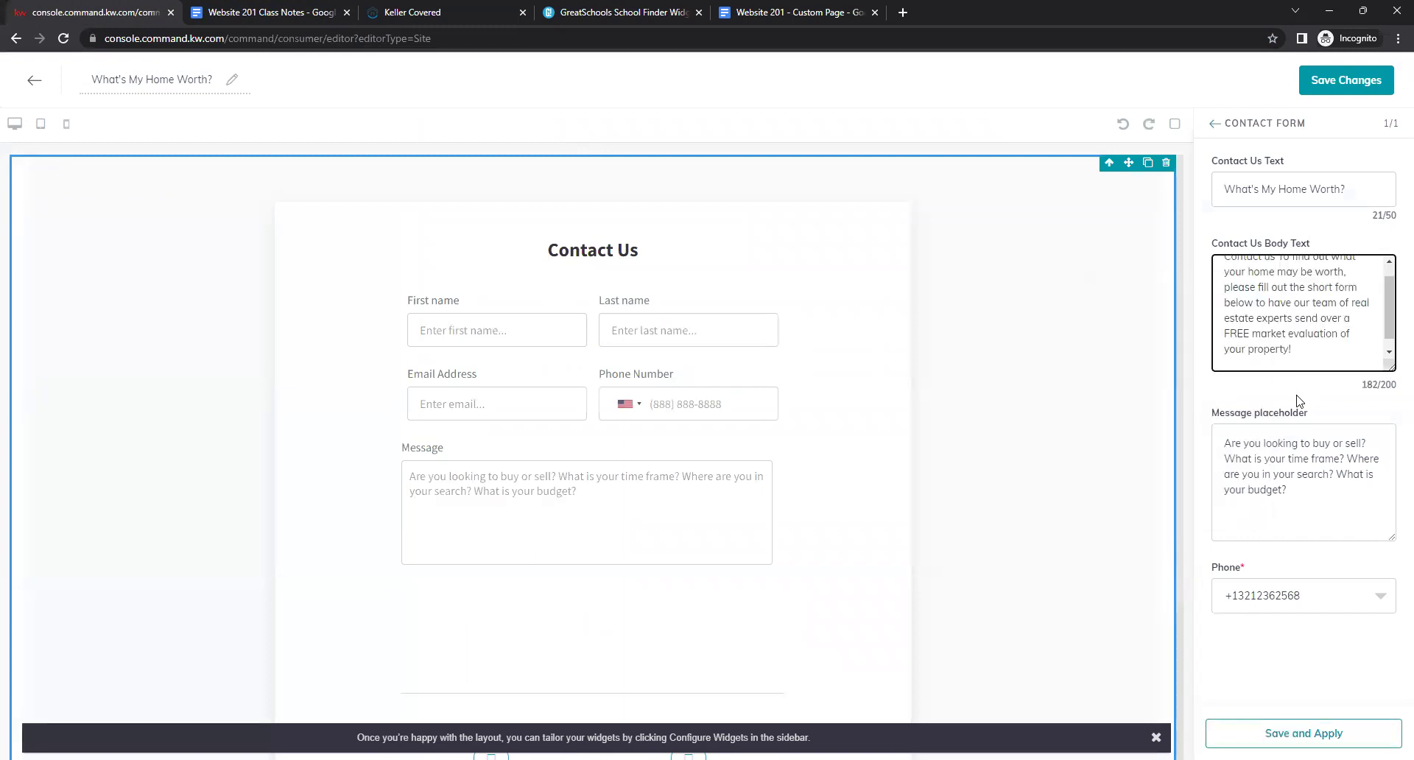
key(BackSpace)
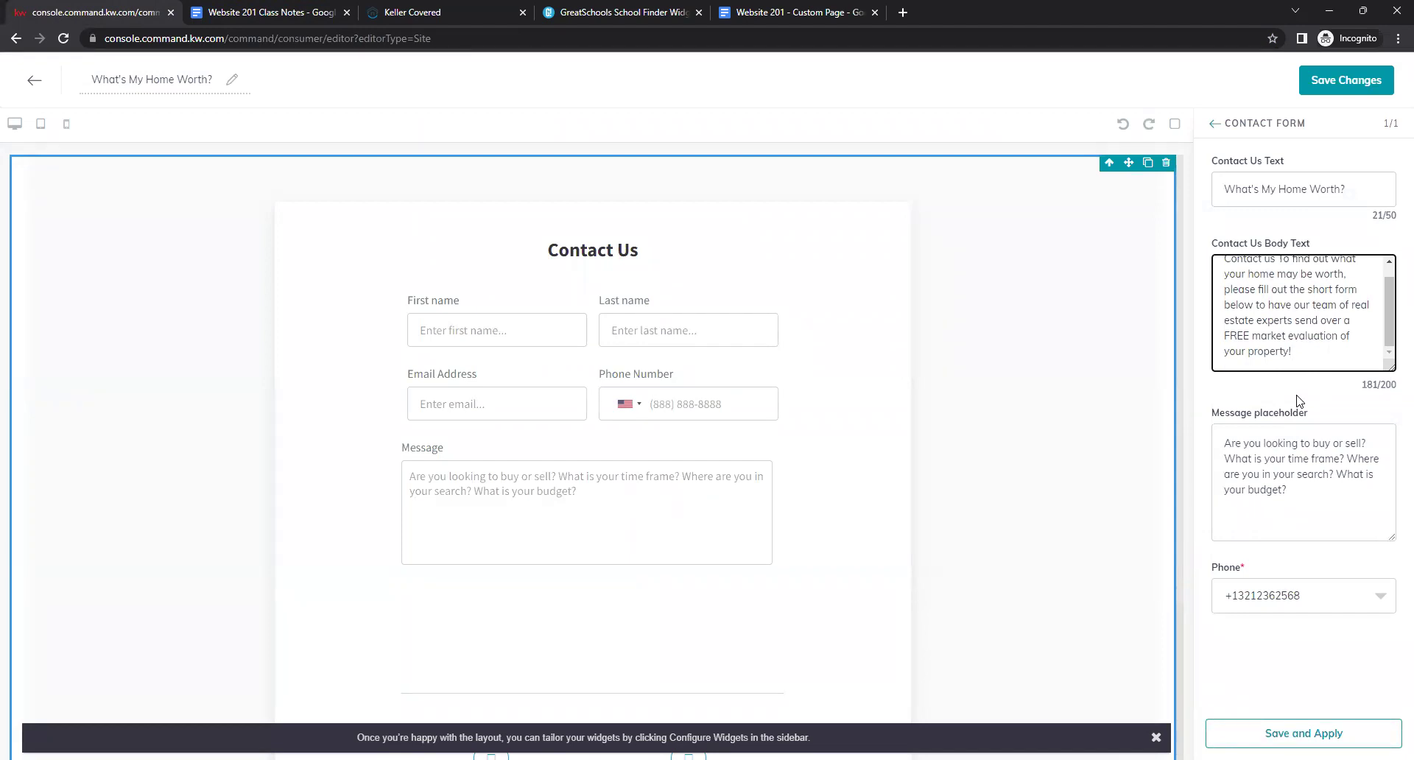
click(1302, 400)
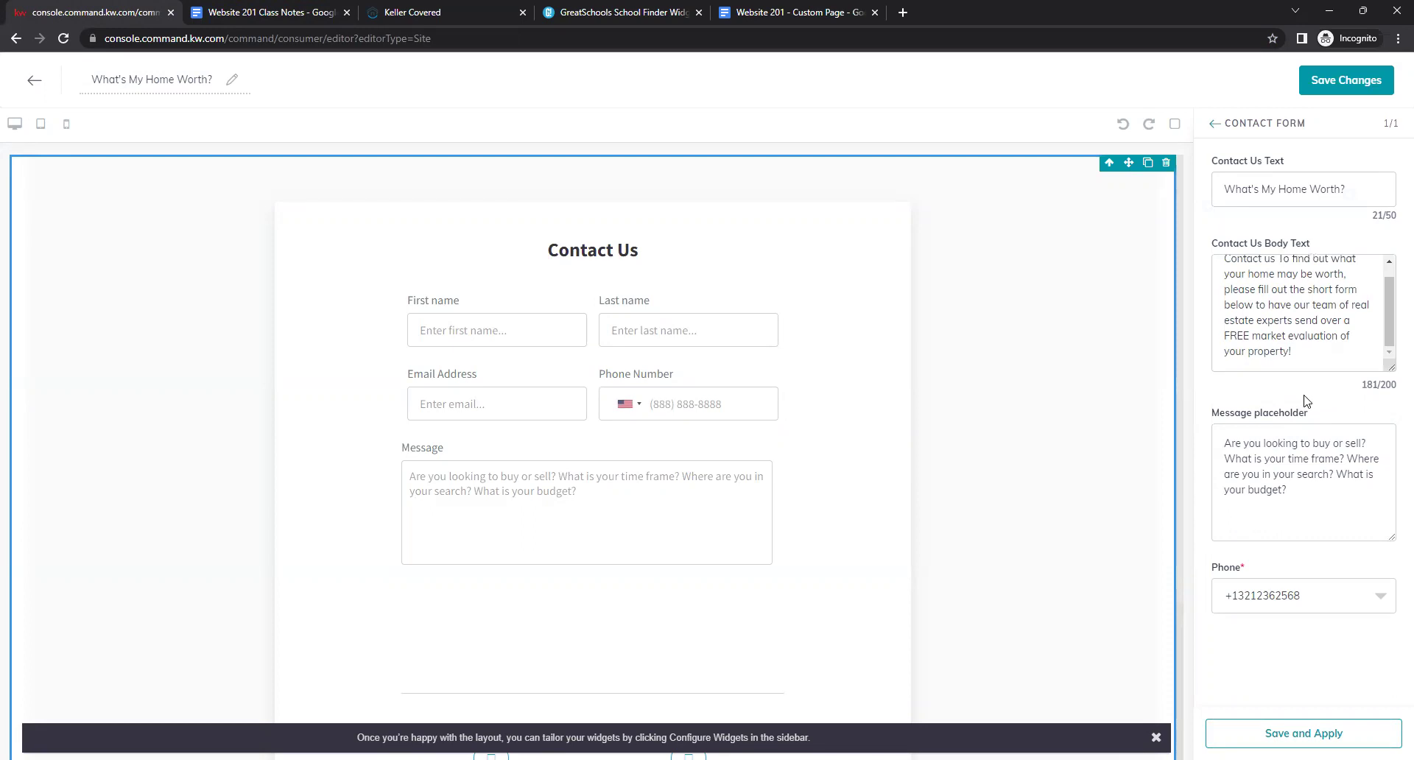
click(308, 10)
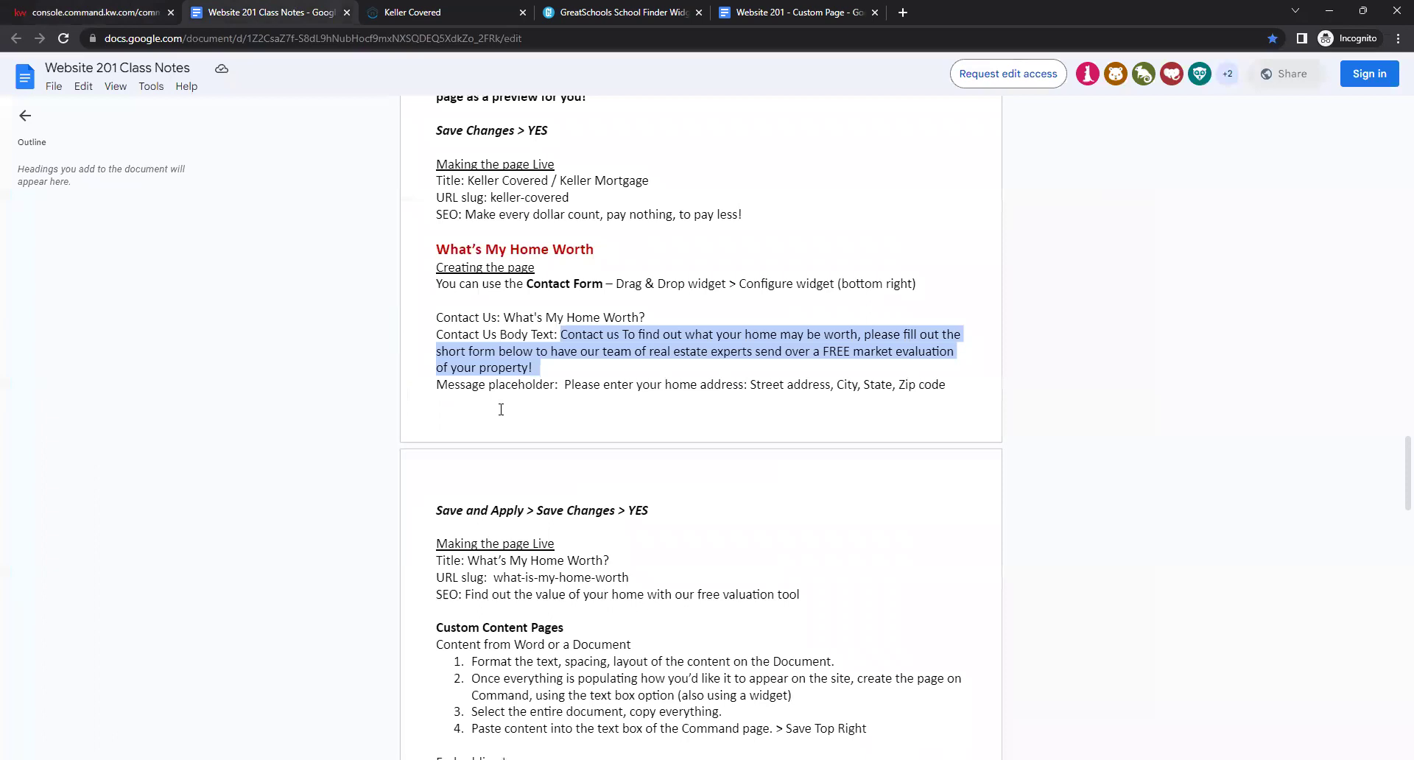
Copy the home-address prompt line from the class notes.
click(653, 463)
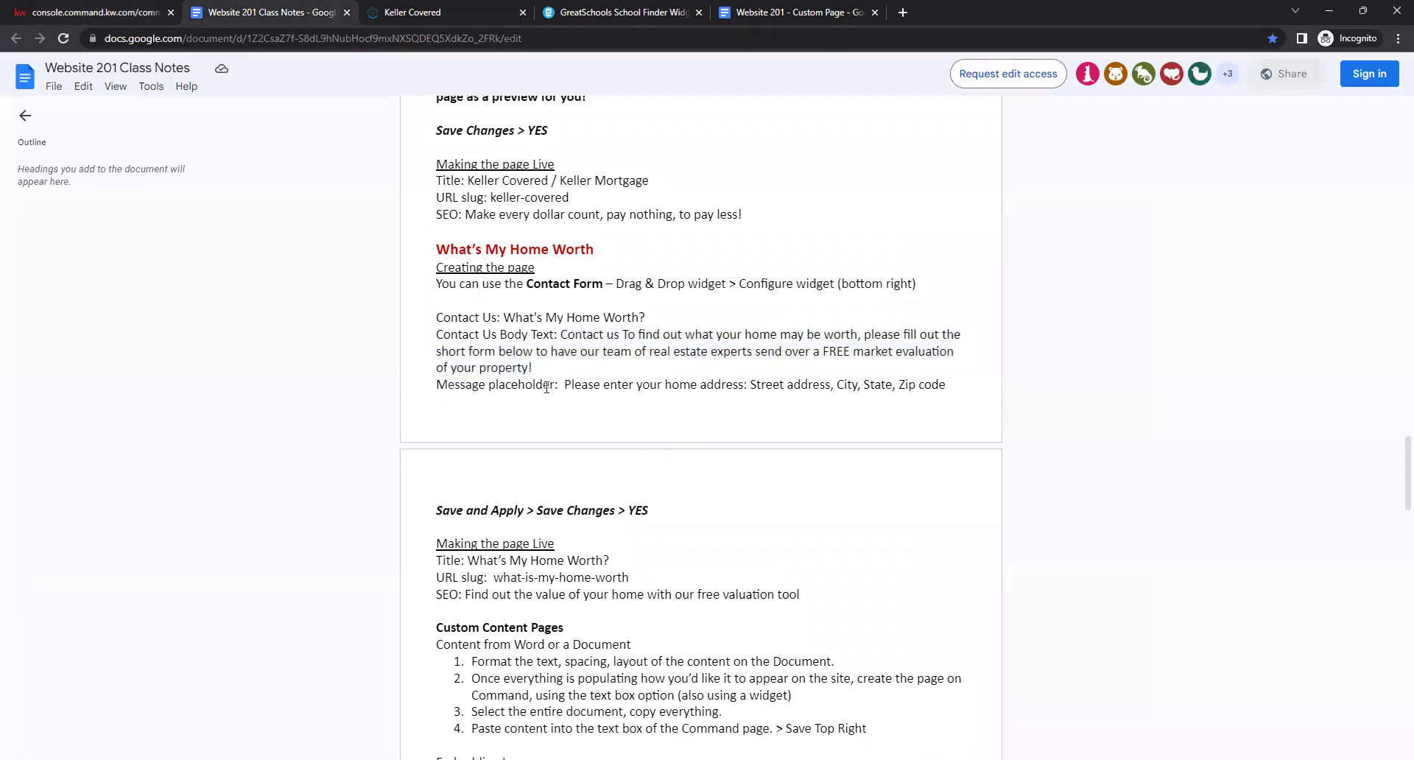
drag(940, 387, 564, 381)
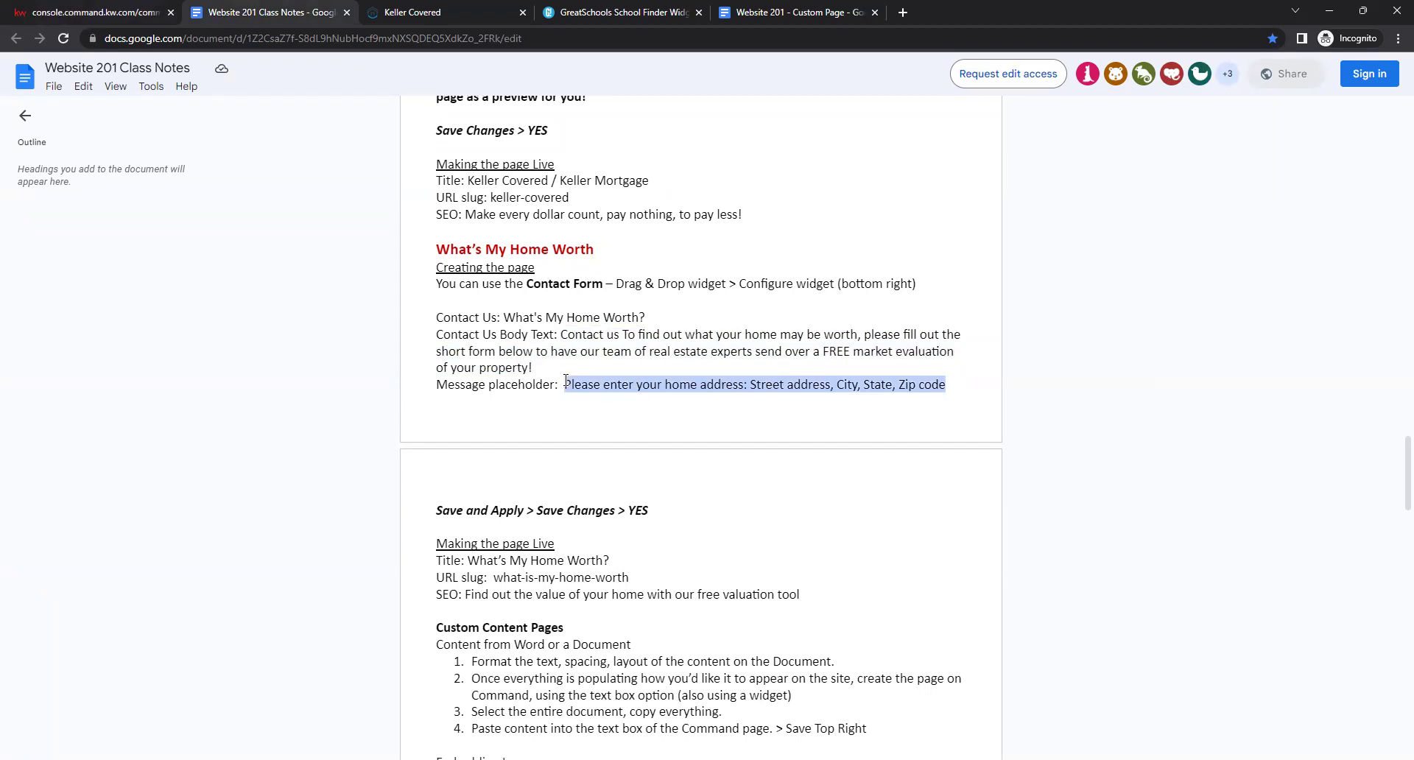
right_click(594, 383)
click(612, 404)
click(4, 8)
Replace the Message placeholder with 'Please enter your home address: Street address, City, State, Zip code'.
click(1299, 495)
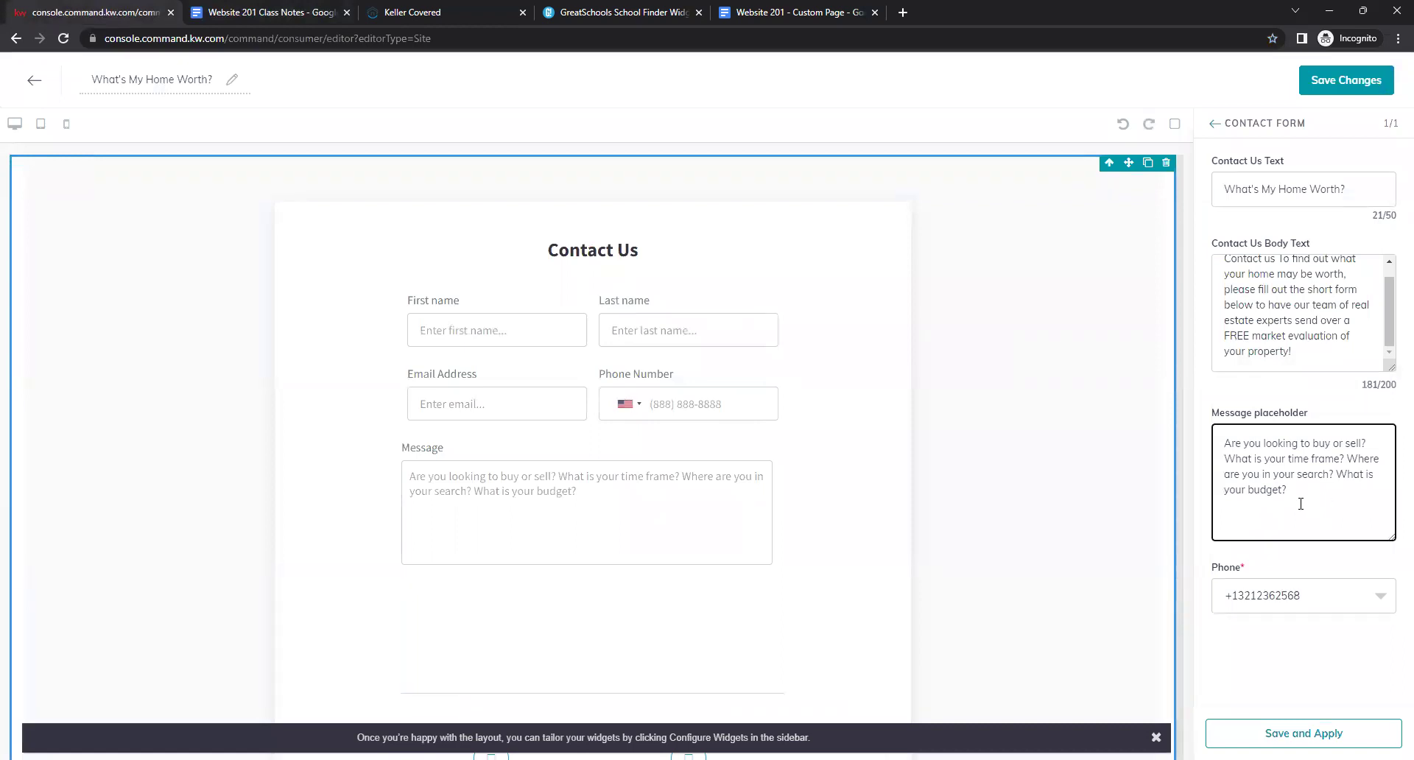
click(430, 464)
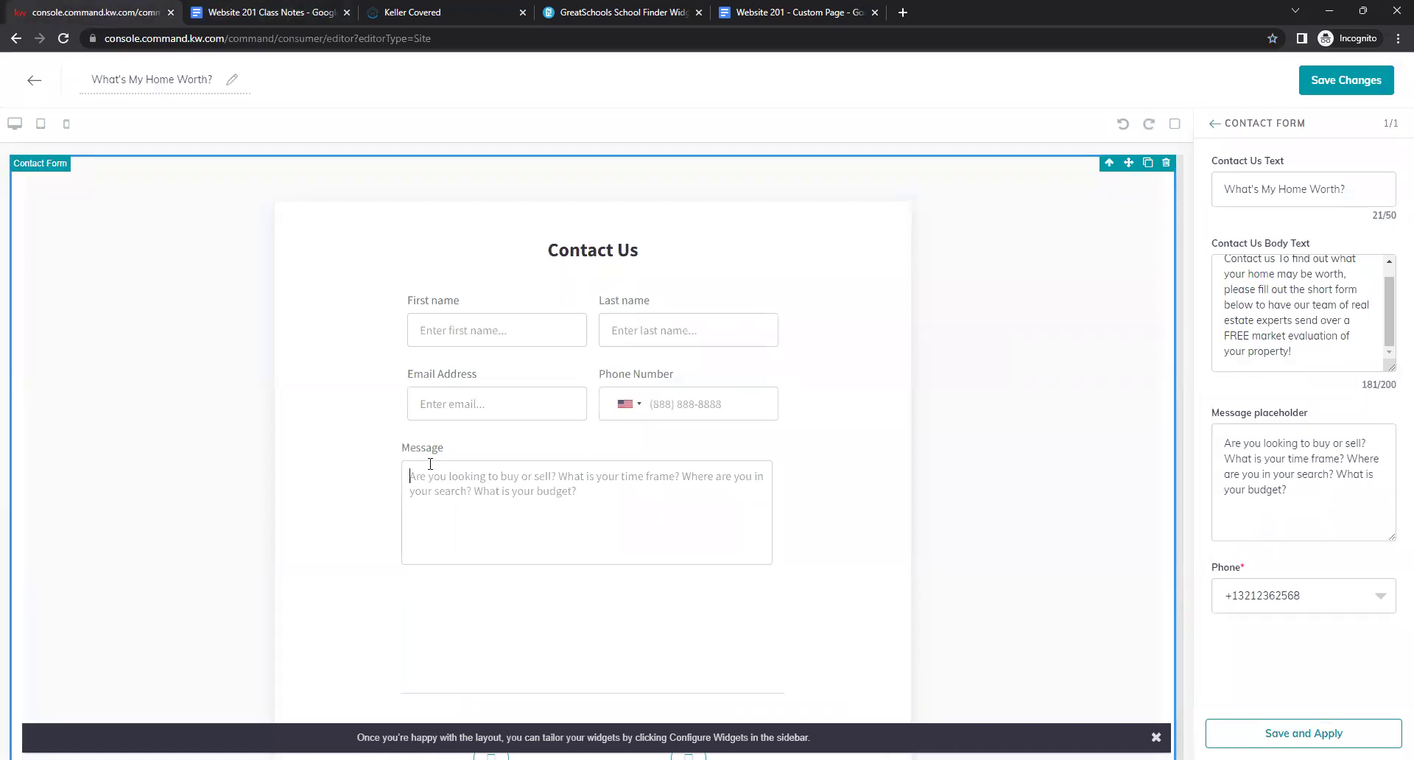
drag(1332, 495, 1223, 437)
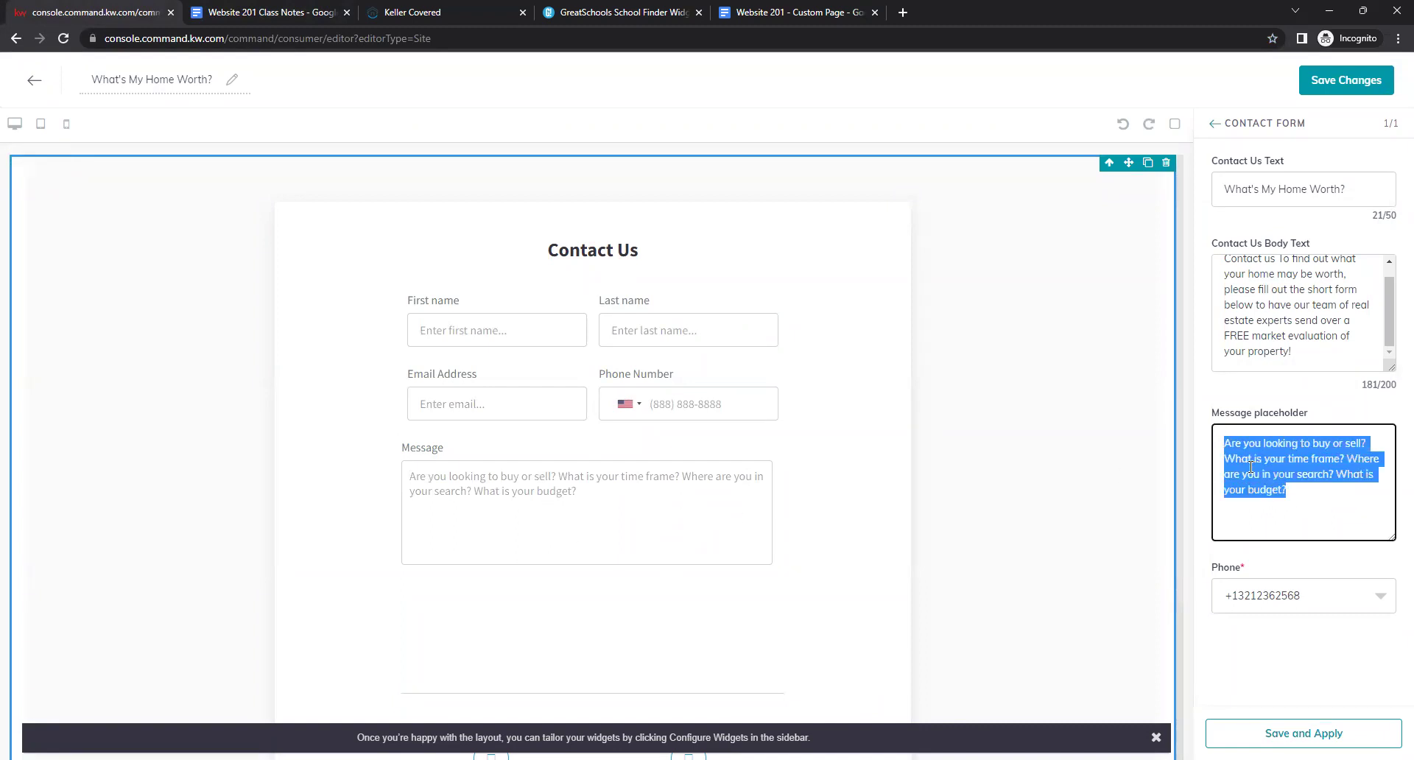
key(BackSpace)
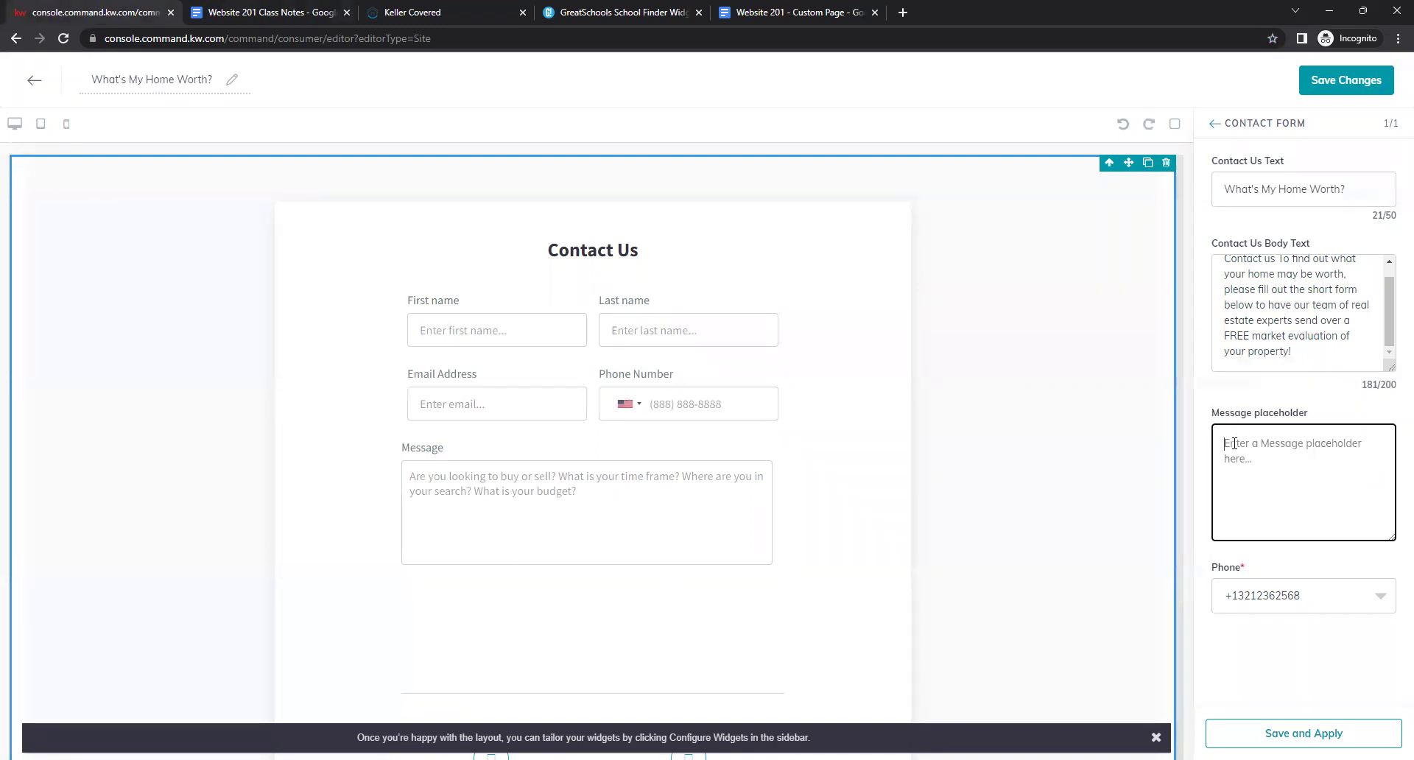
right_click(1234, 445)
click(1100, 562)
click(1068, 530)
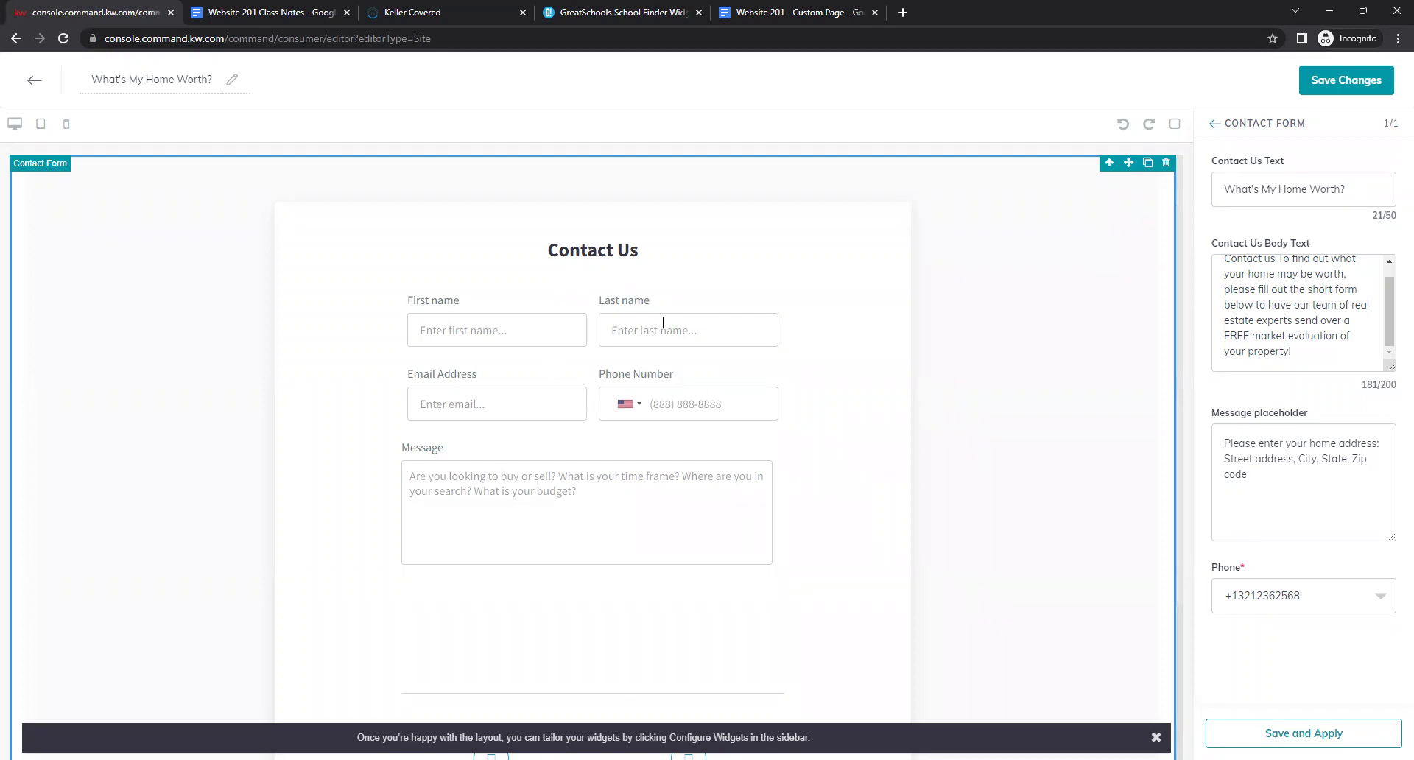
Check the phone number choices, leaving them unchanged.
click(558, 395)
click(655, 403)
click(1380, 597)
click(1378, 571)
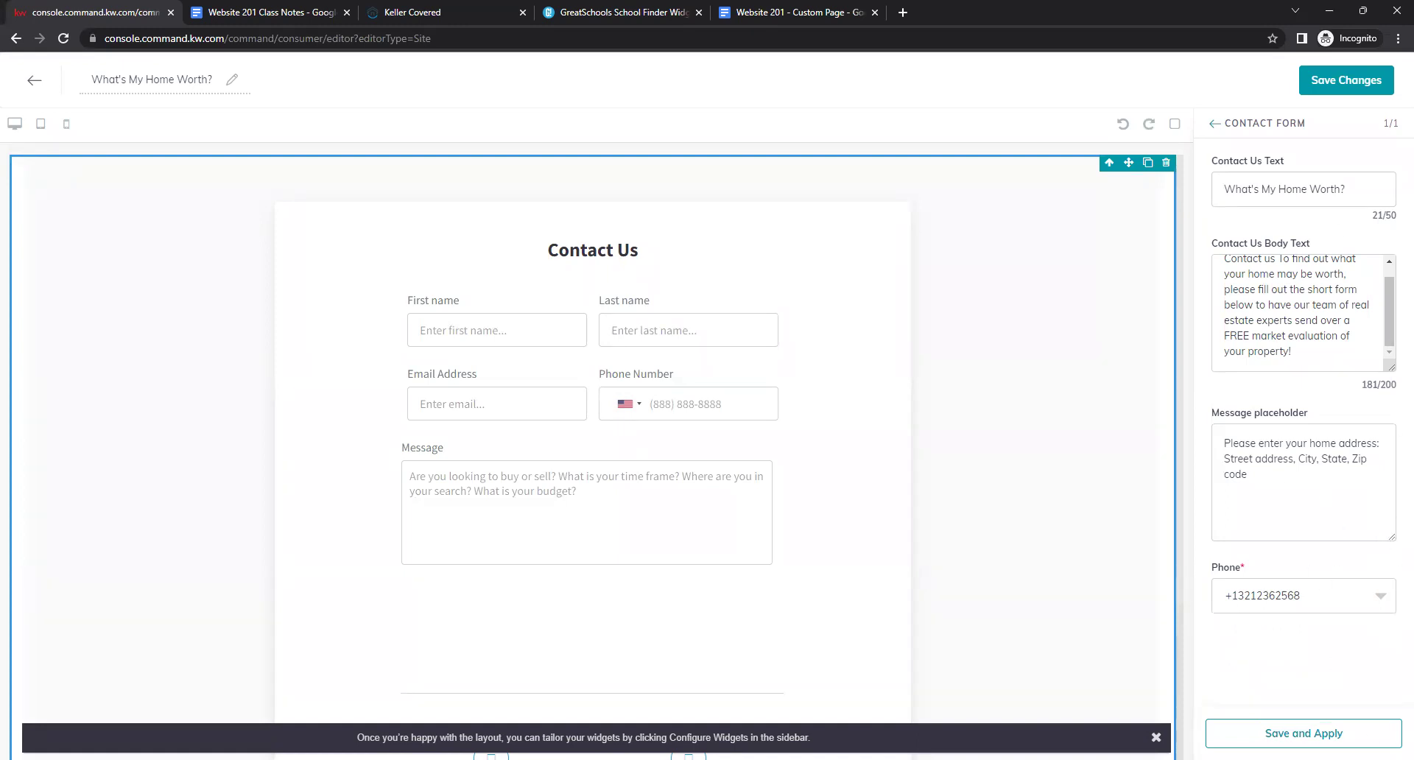
Apply the form texts and save the What's My Home Worth? page without publishing.
click(1304, 733)
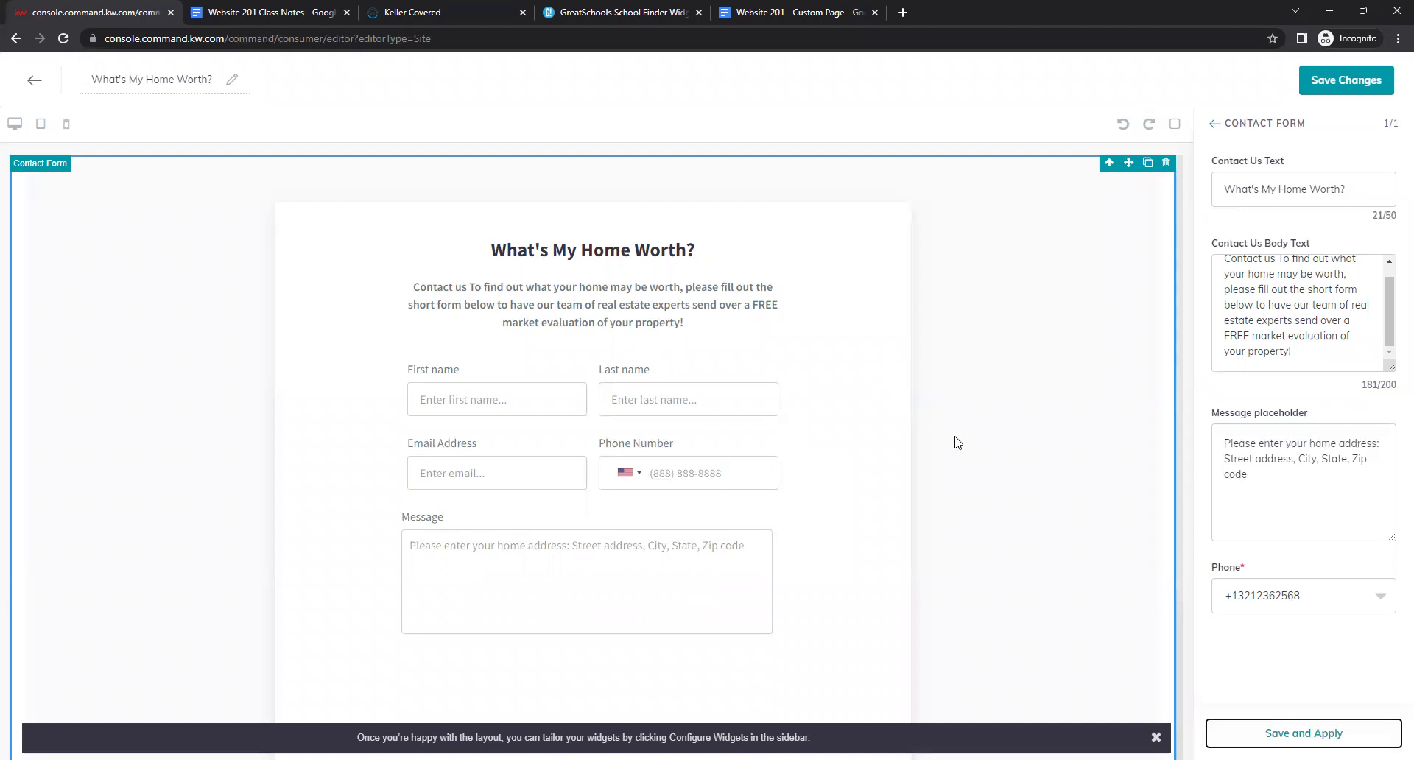
click(1330, 81)
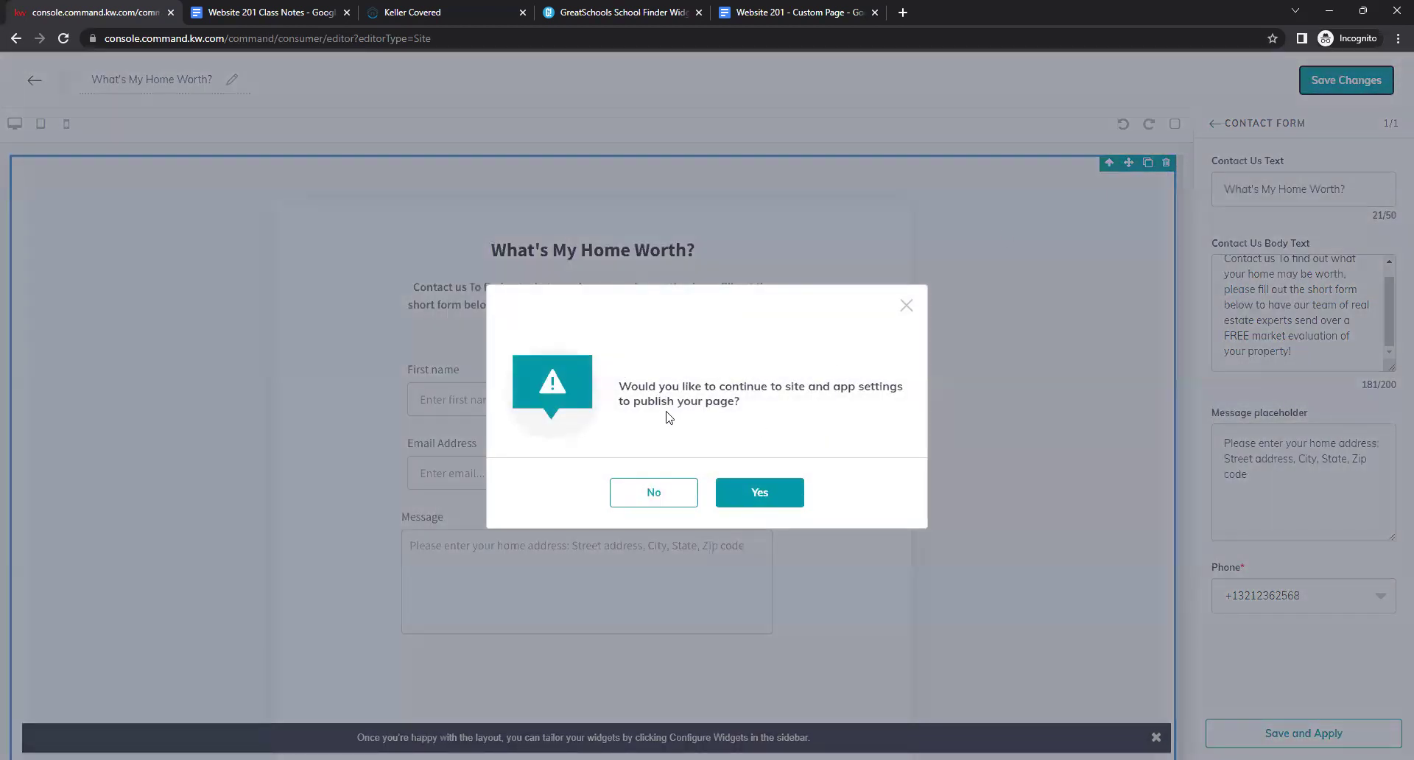
click(621, 500)
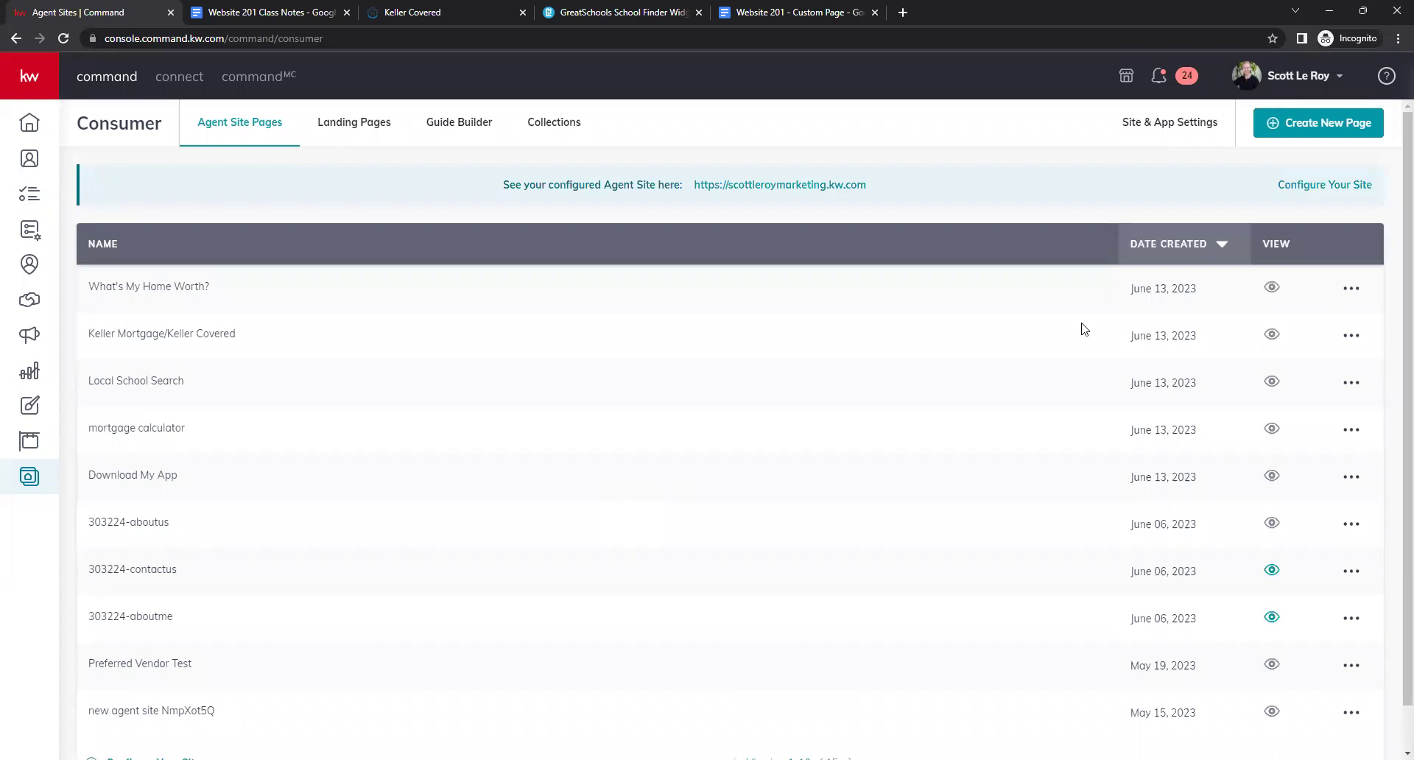
Create a new agent-site sub-page and name it 'Leave a Review!'.
click(1314, 125)
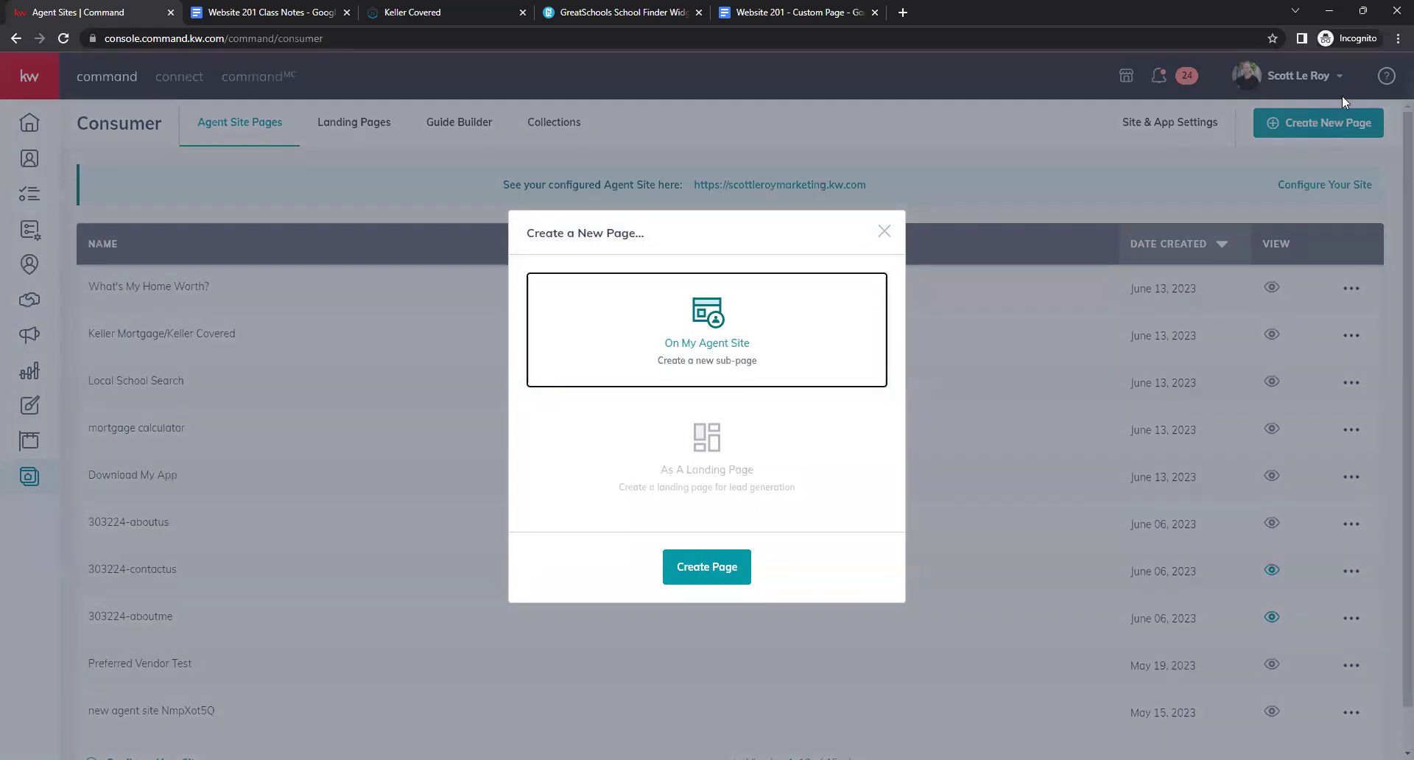
click(703, 579)
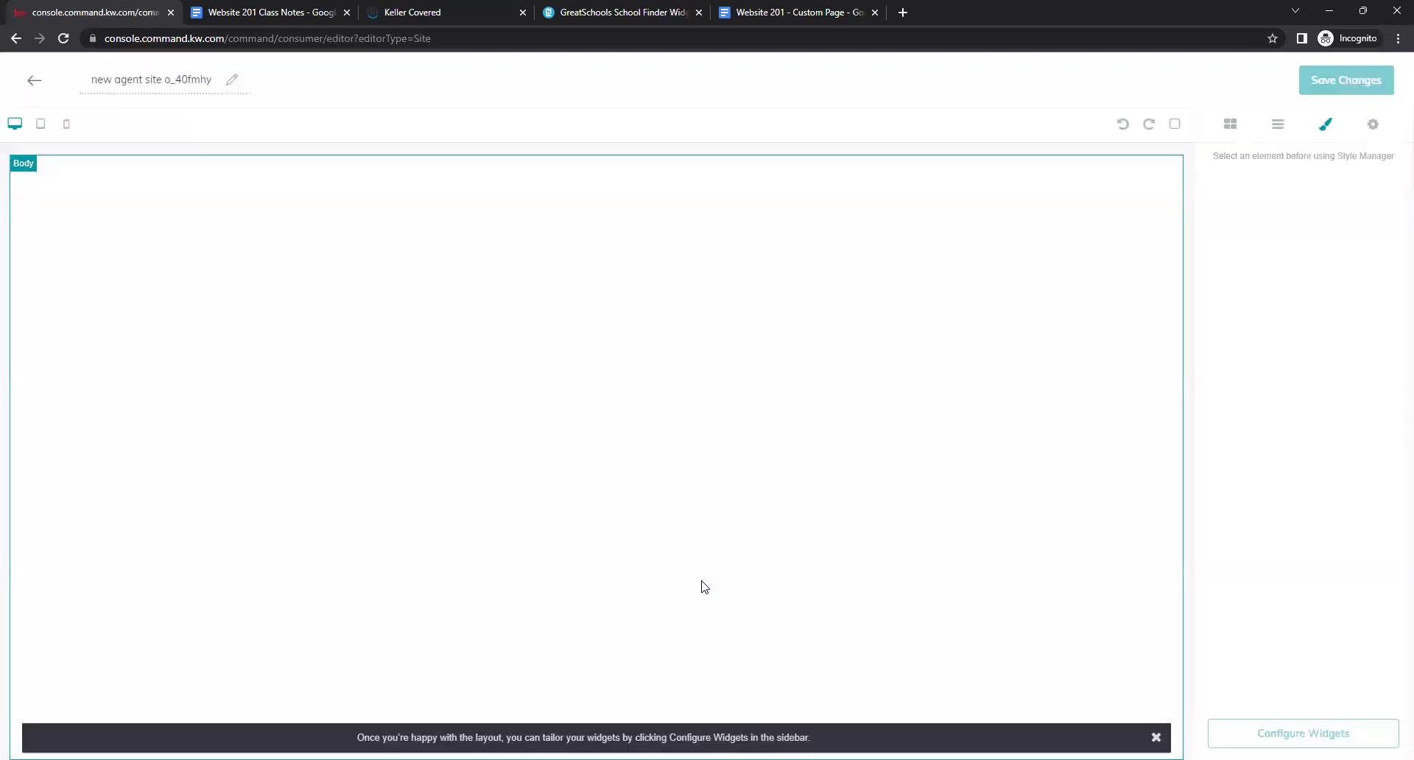
triple_click(171, 75)
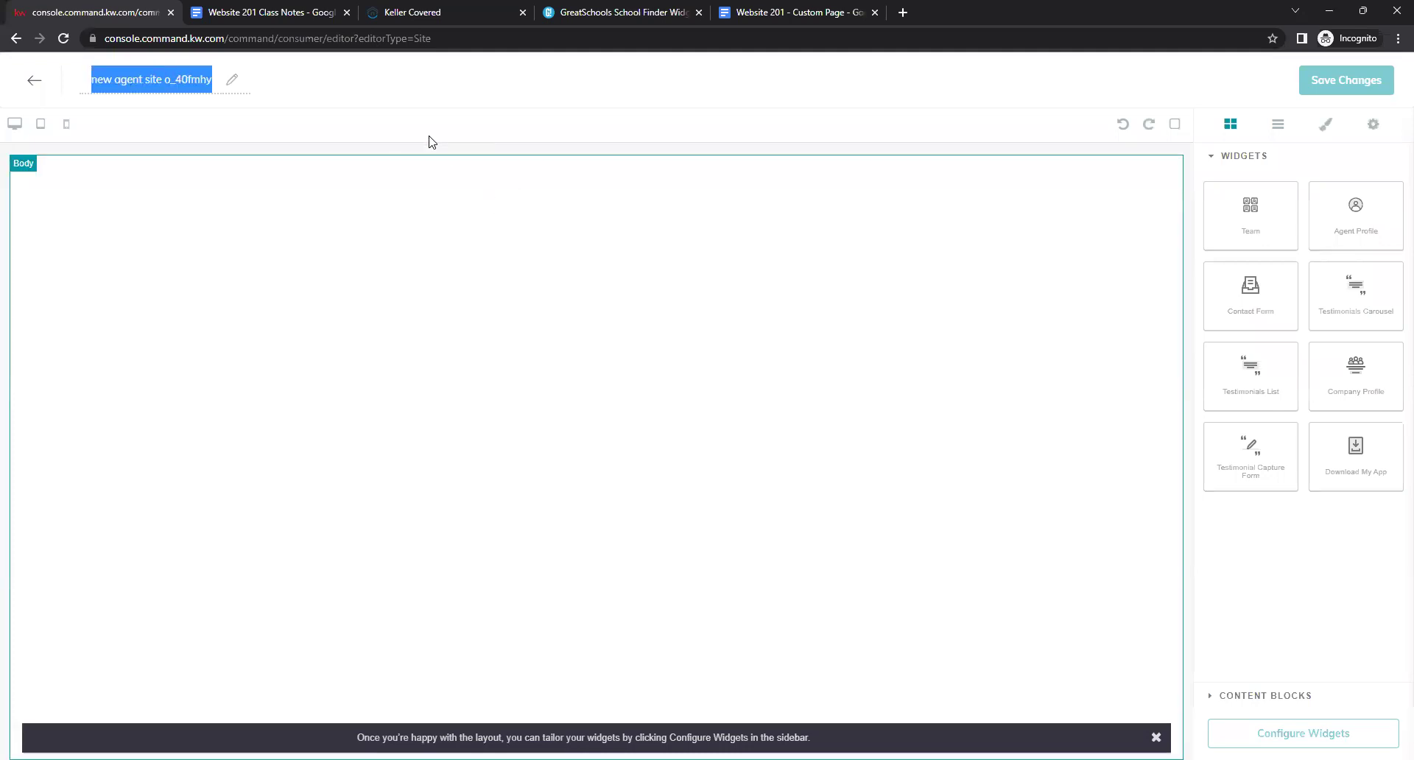
key(BackSpace)
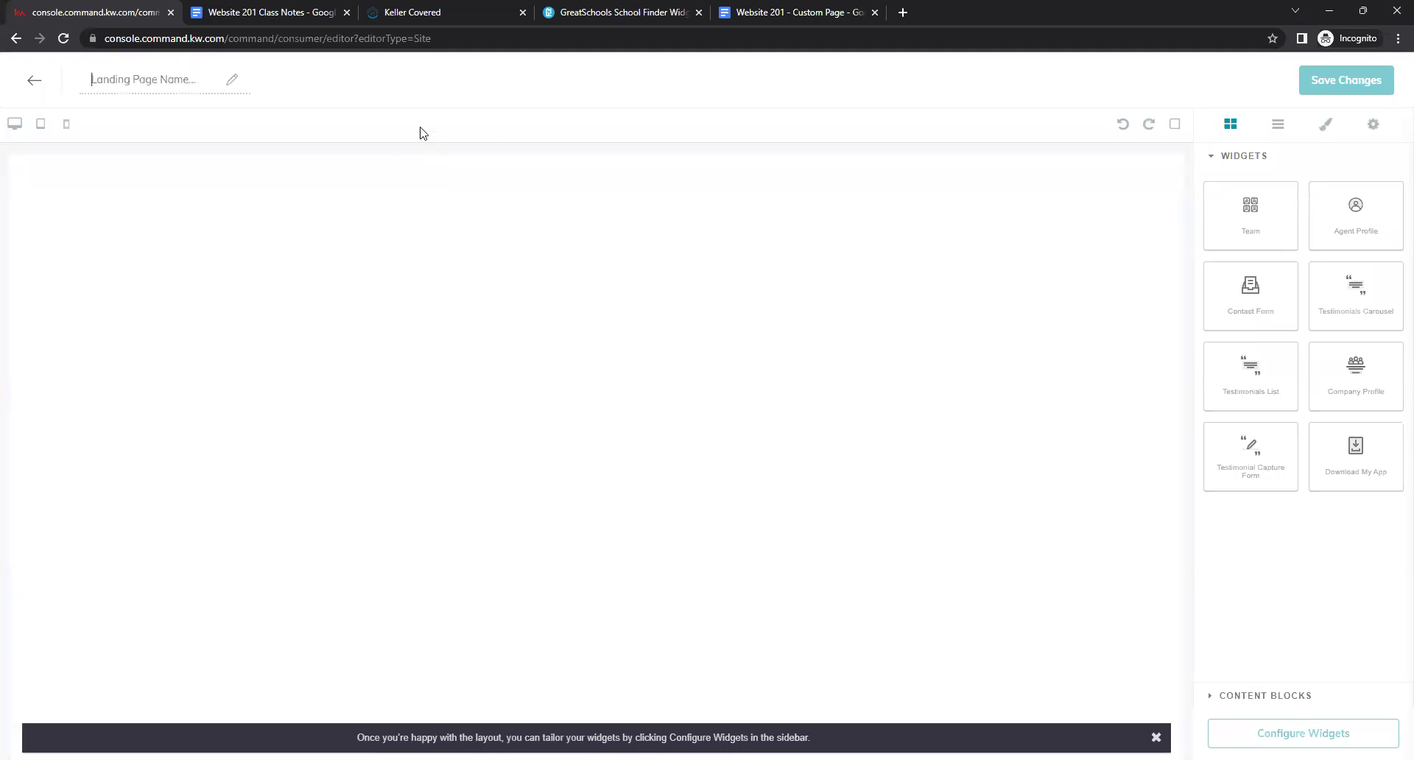
text(Leave a Review!)
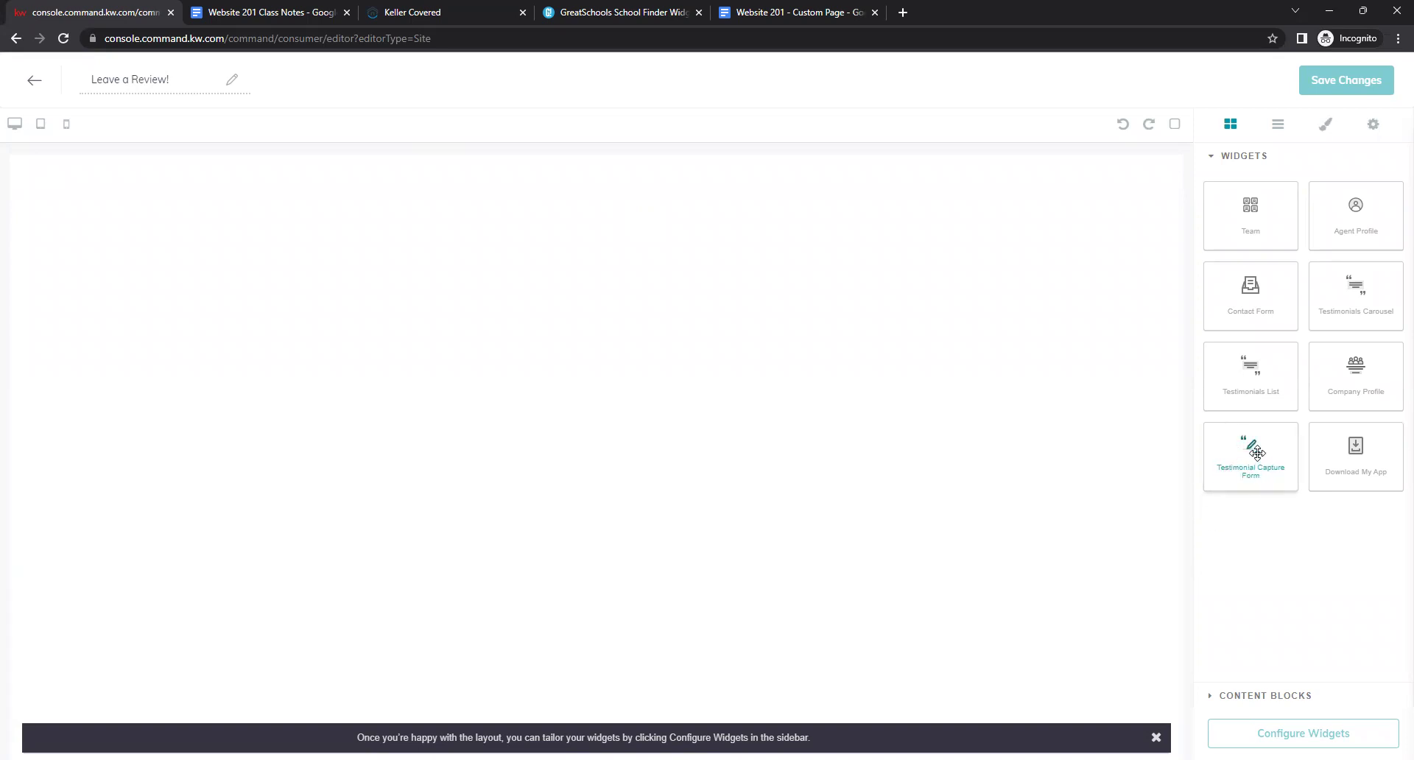
Add a Testimonial Capture widget and enter the agent's team name as its Team Name.
drag(1257, 452, 916, 403)
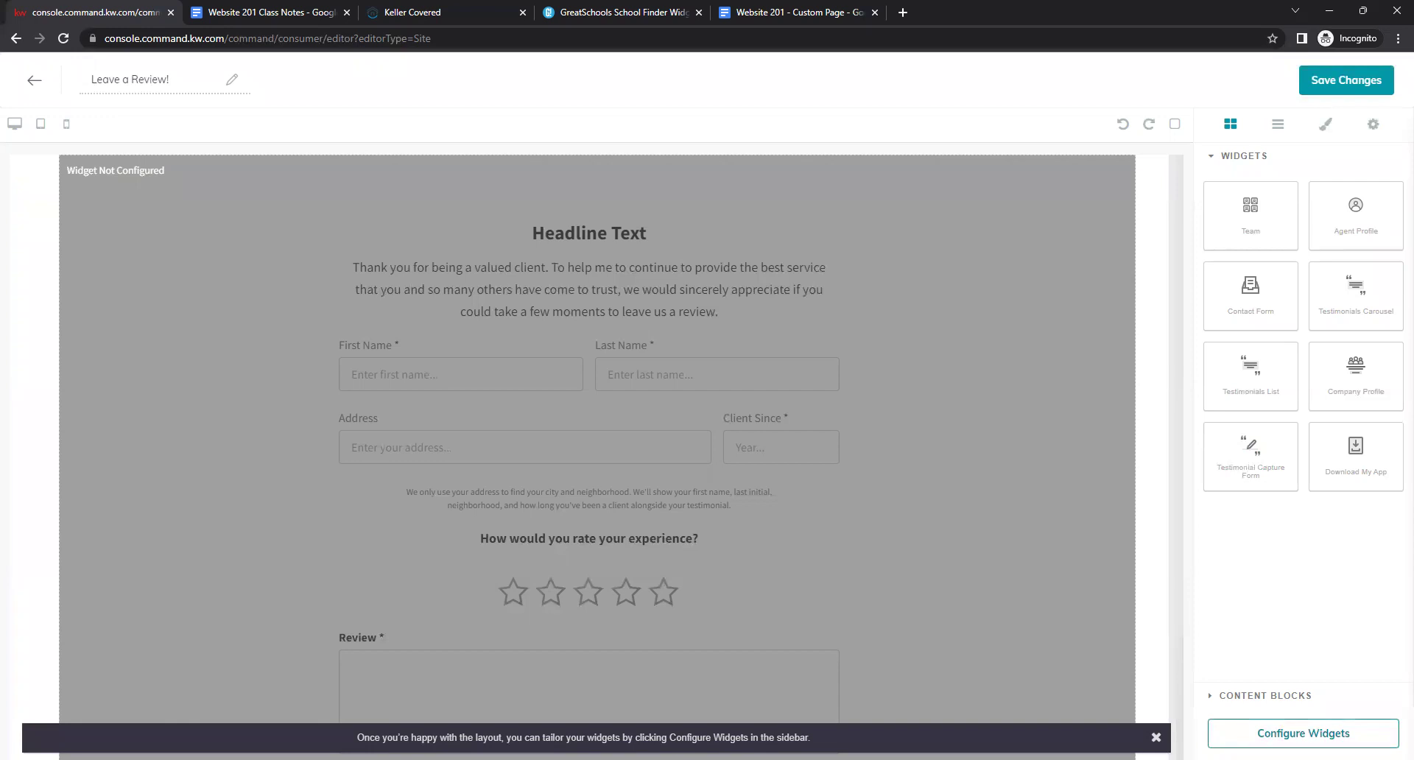
click(1304, 732)
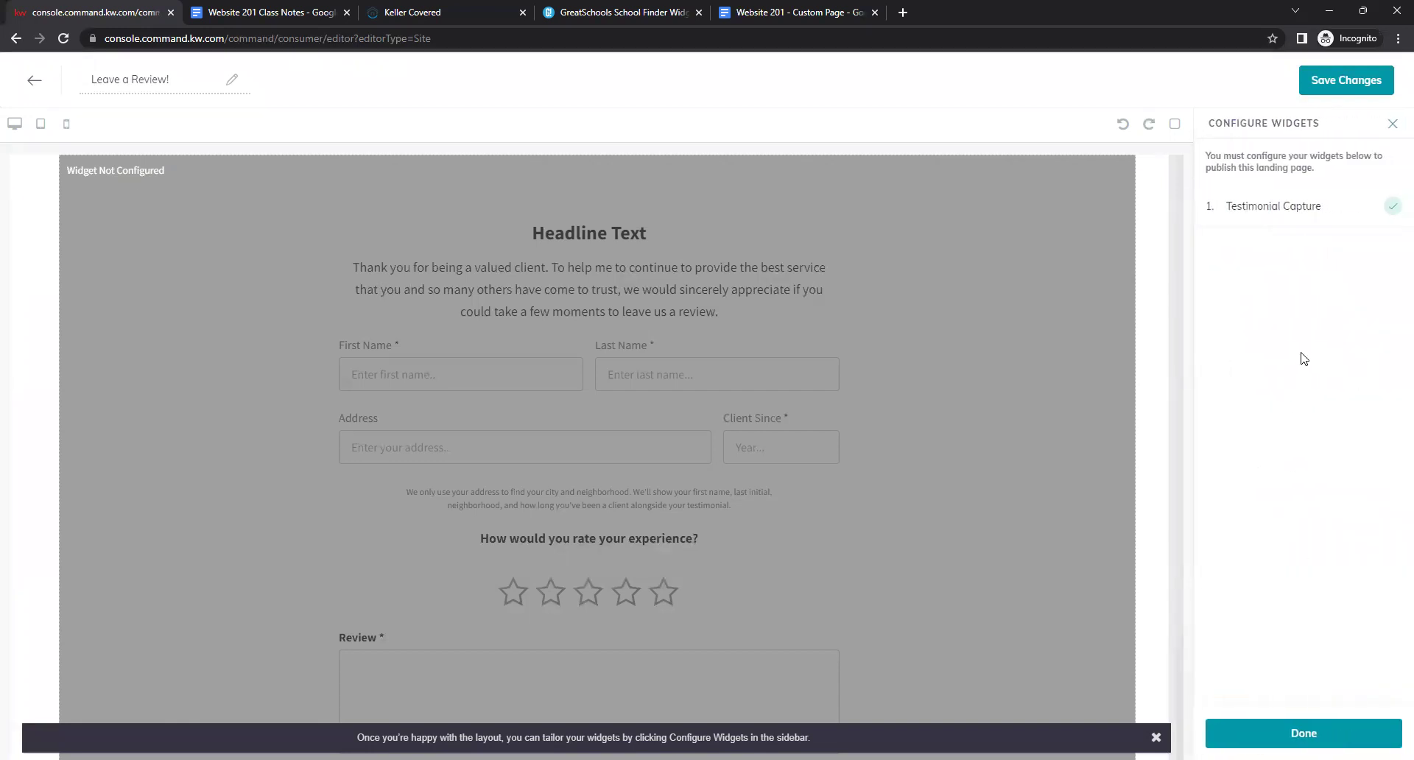
click(1284, 209)
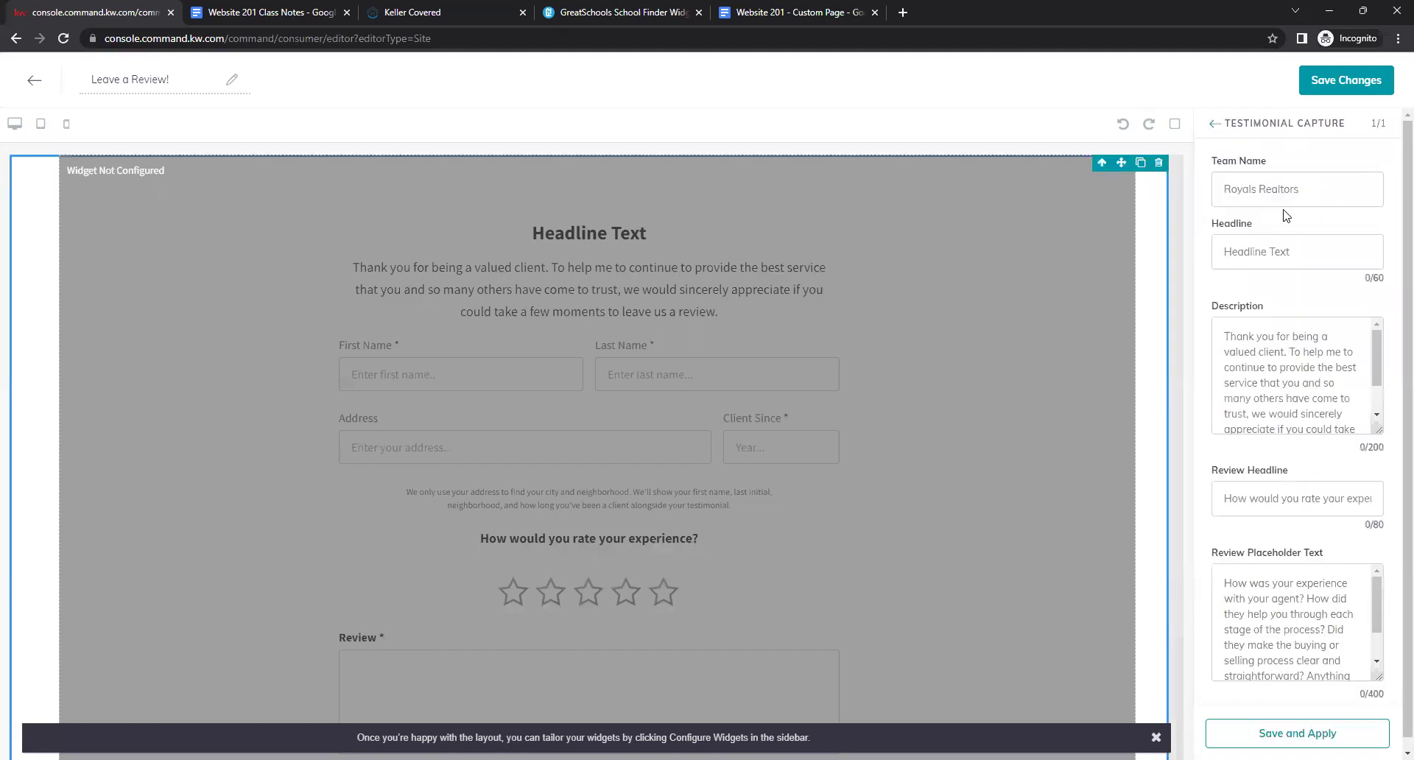
click(1273, 190)
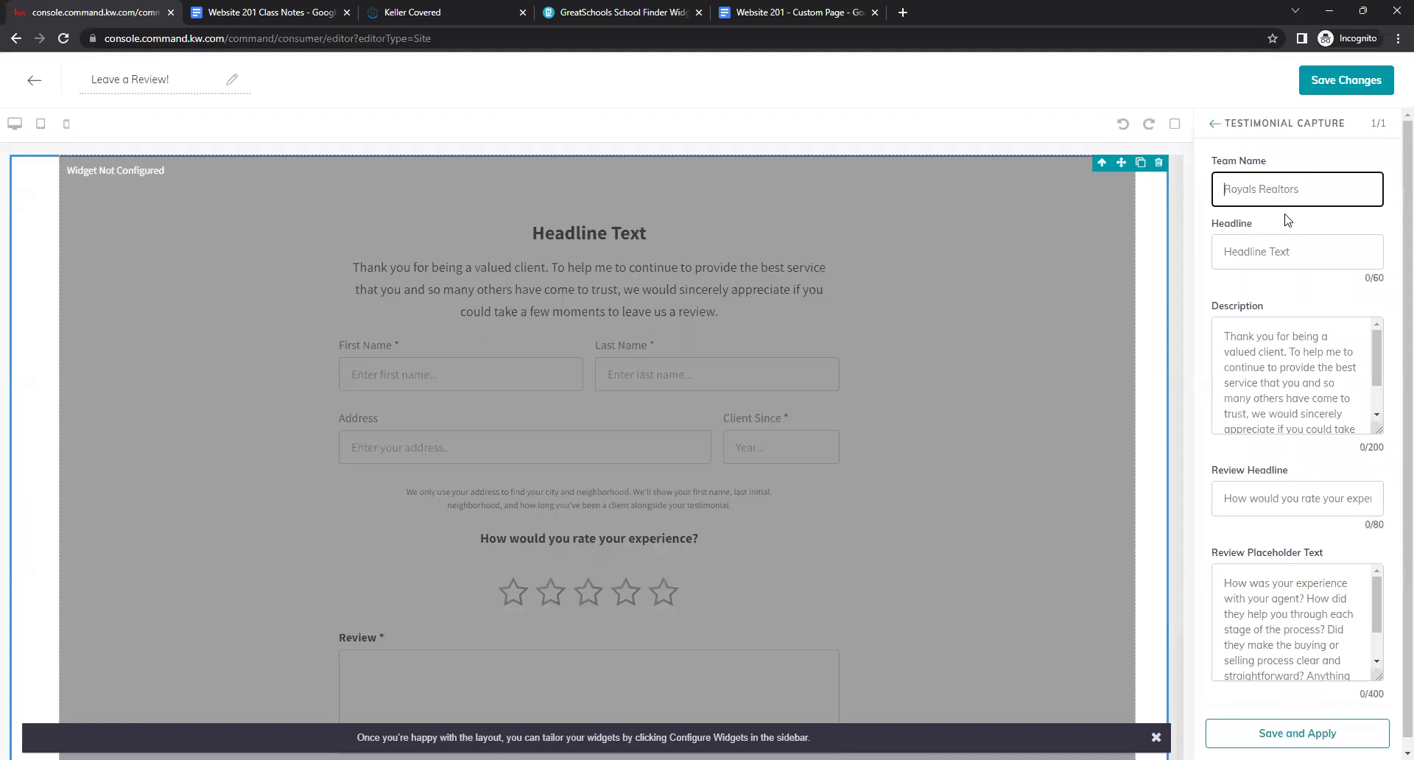
Set the widget headline to 'Leave a Review!' and review the remaining default texts.
click(1287, 220)
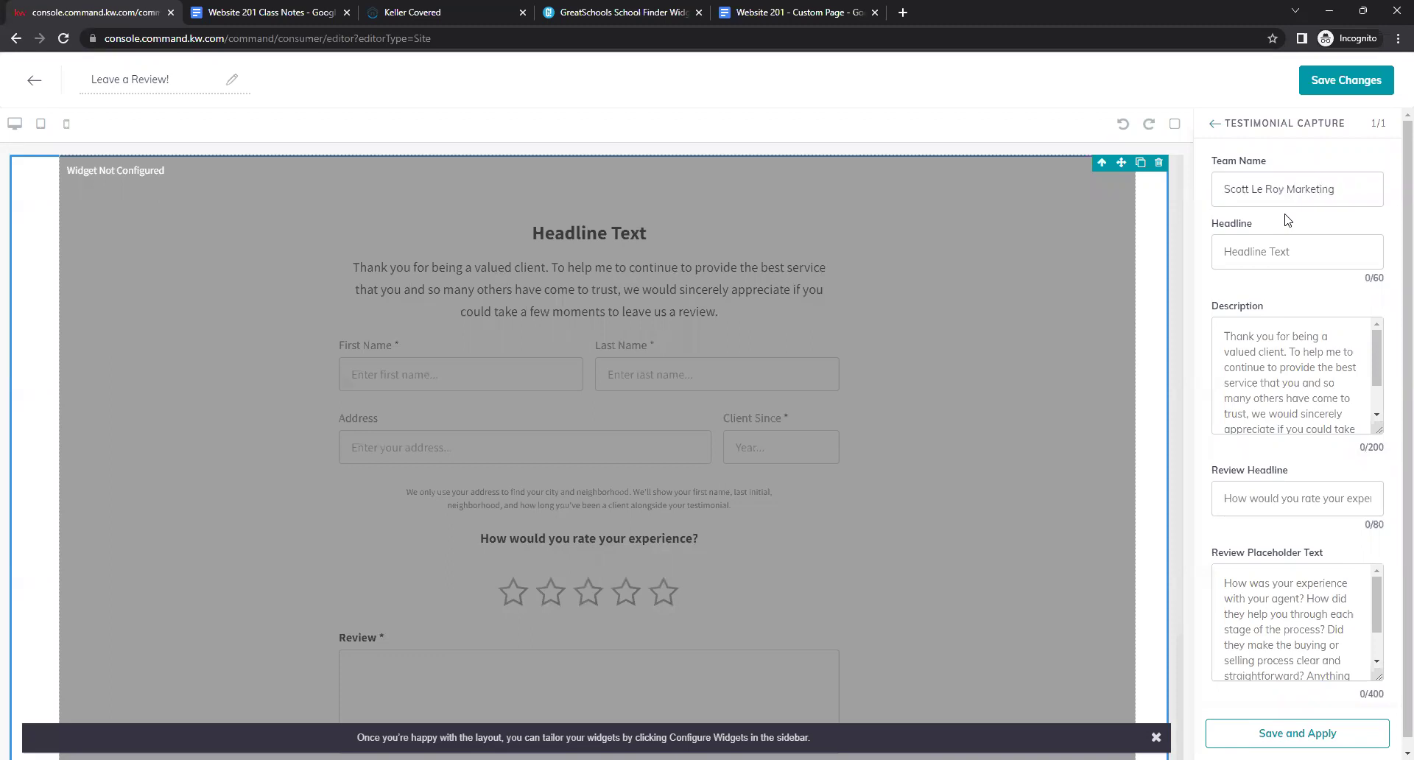
click(1295, 254)
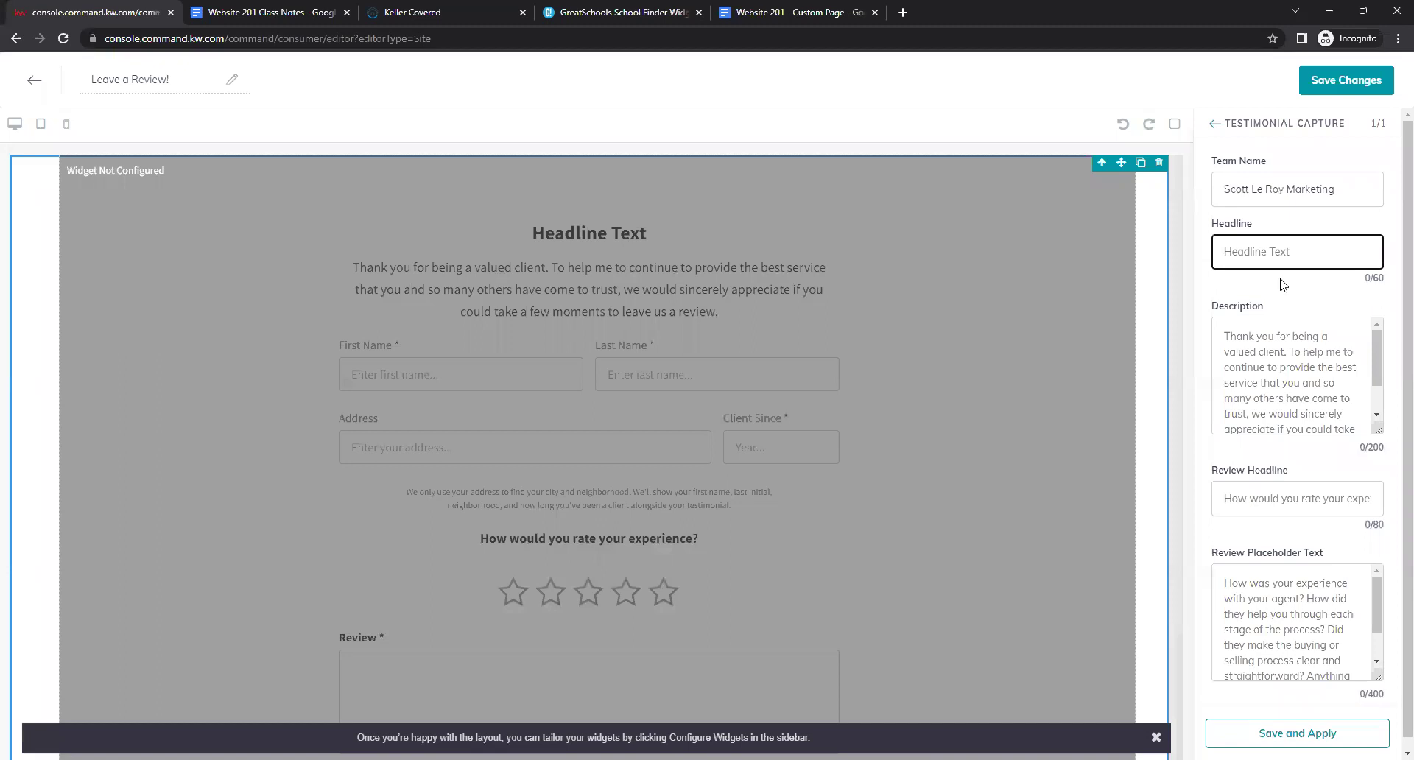
text(Leave a Review)
click(1281, 286)
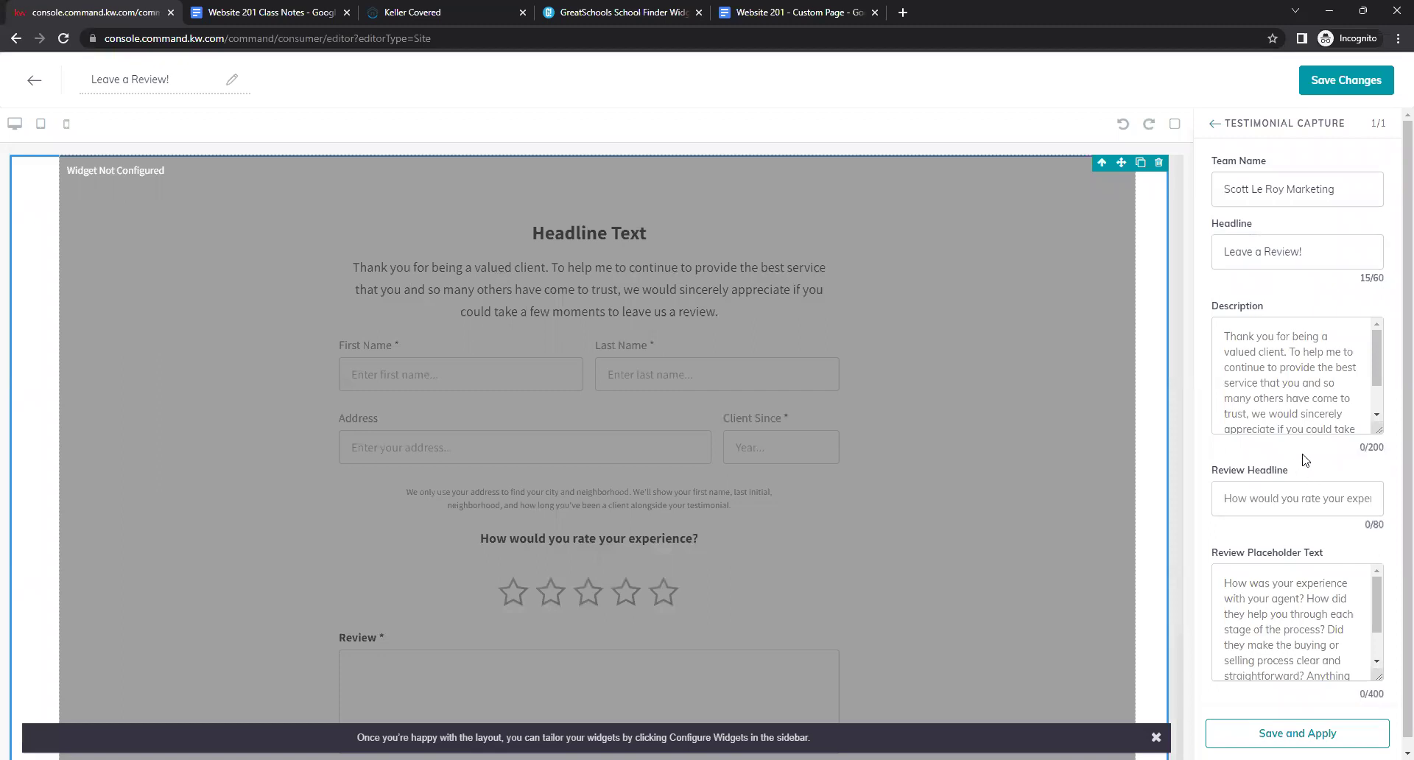
click(1268, 365)
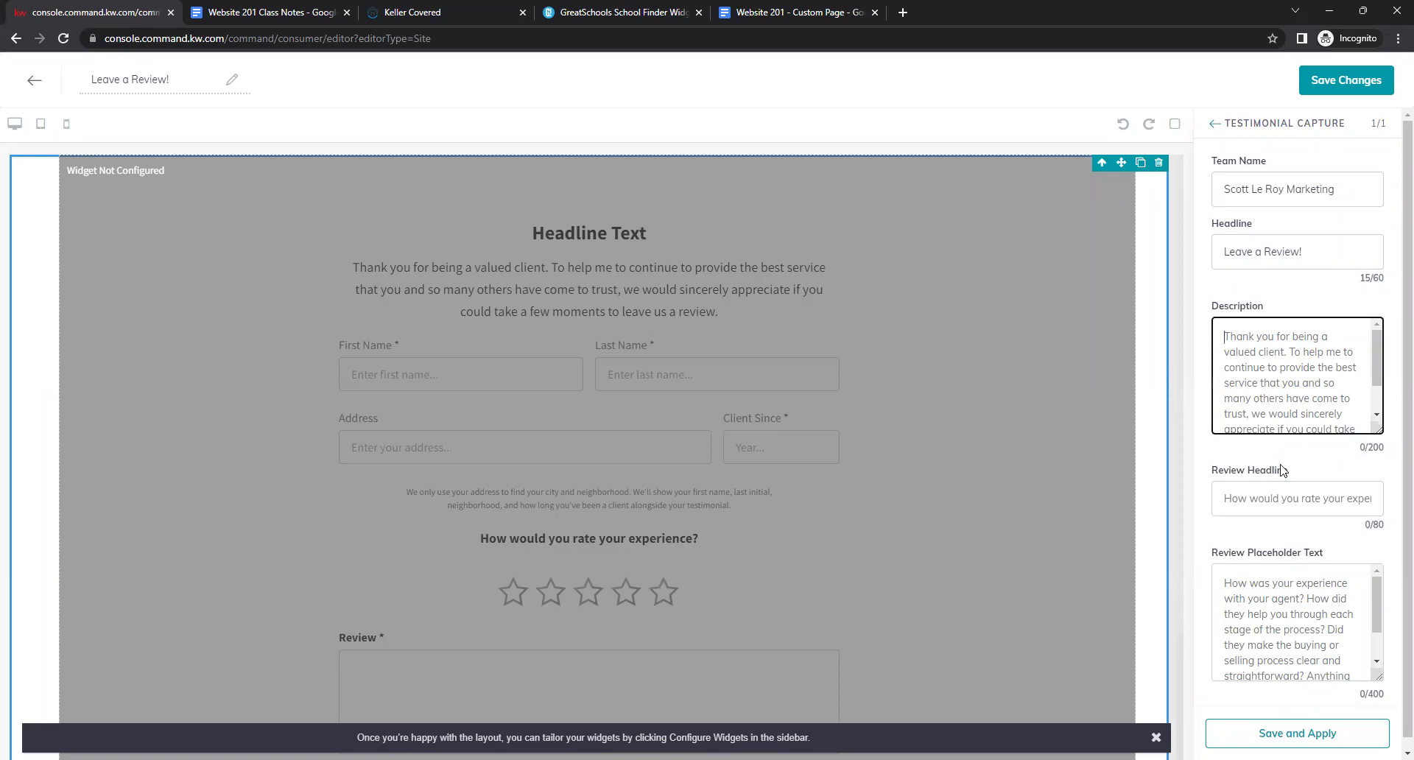
click(1309, 505)
click(1294, 571)
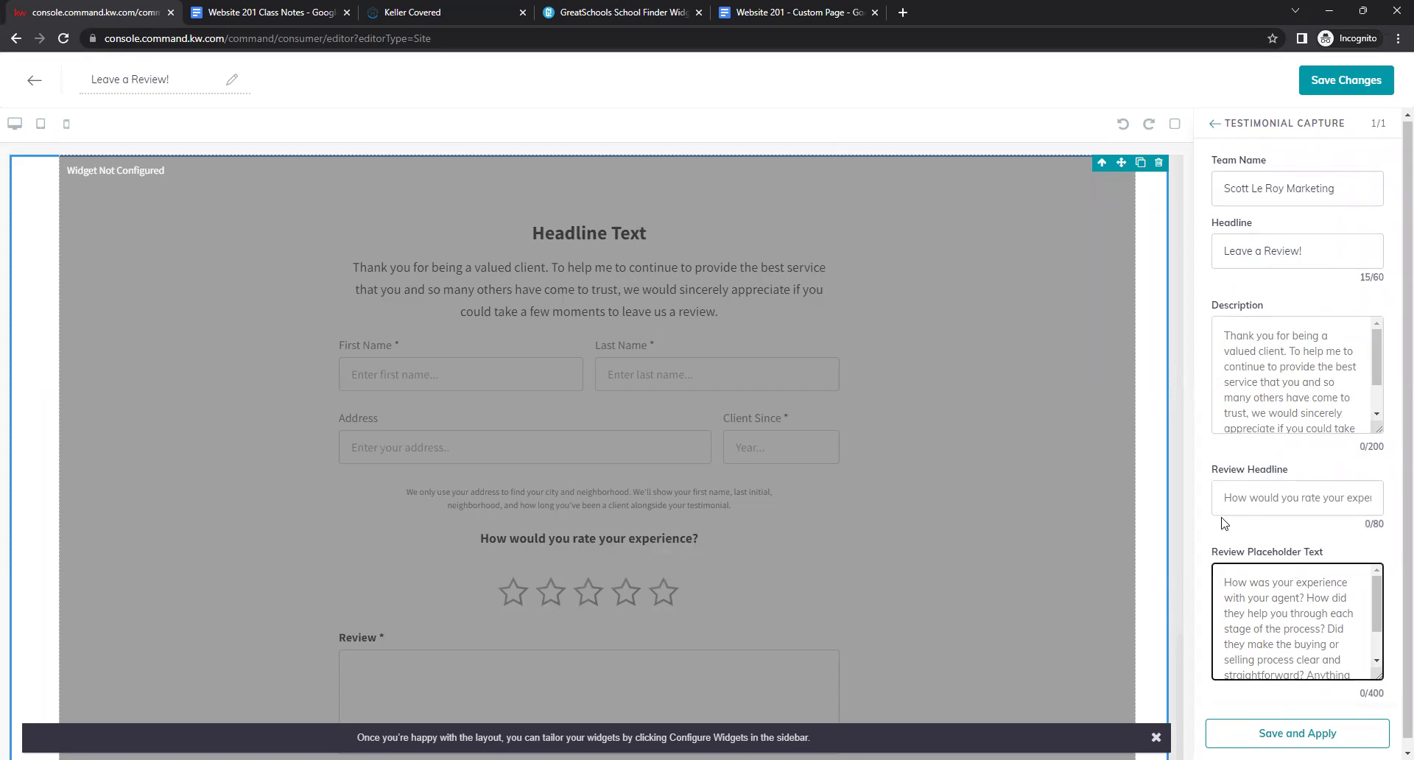
scroll(1225, 524, down, 1)
scroll(1211, 515, up, 1)
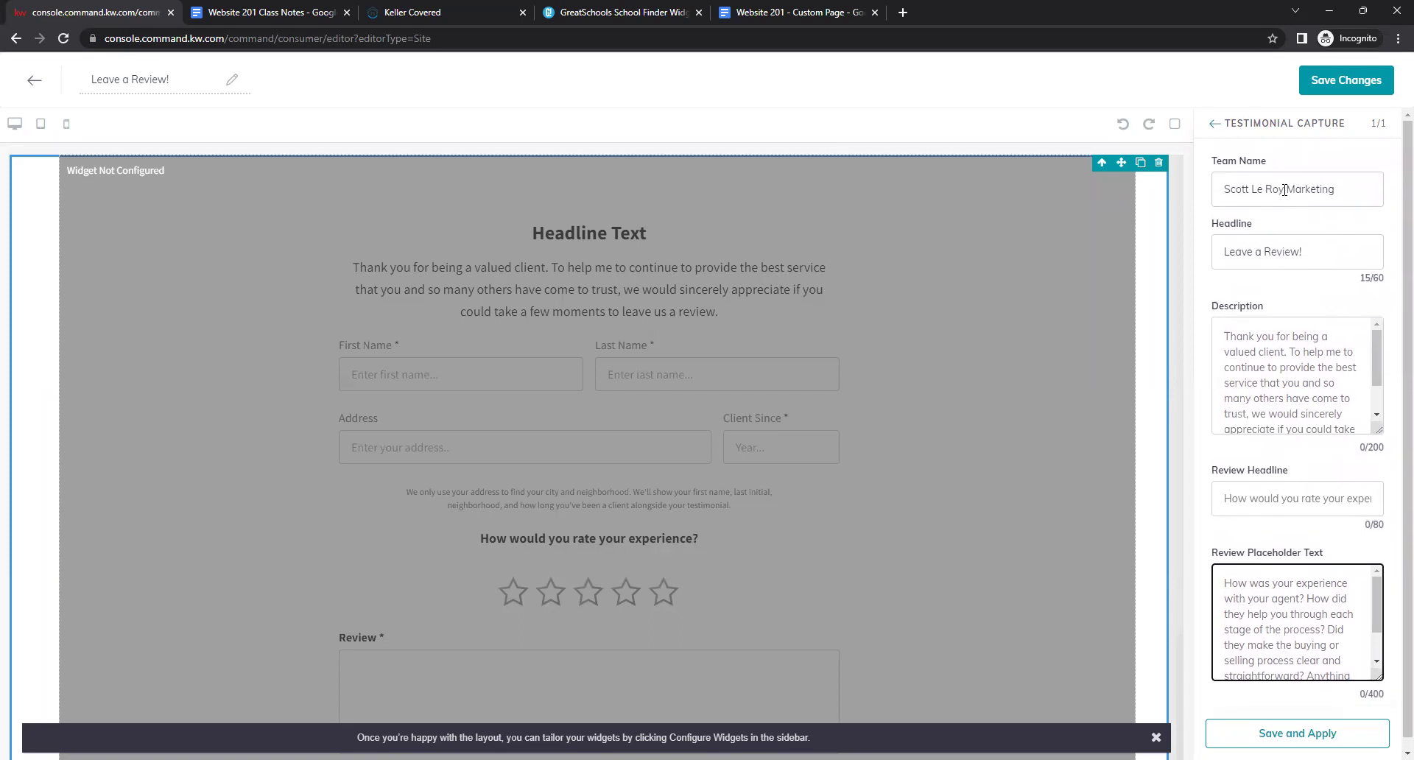
Apply the Testimonial Capture settings and scroll through the previewed review form.
click(1274, 733)
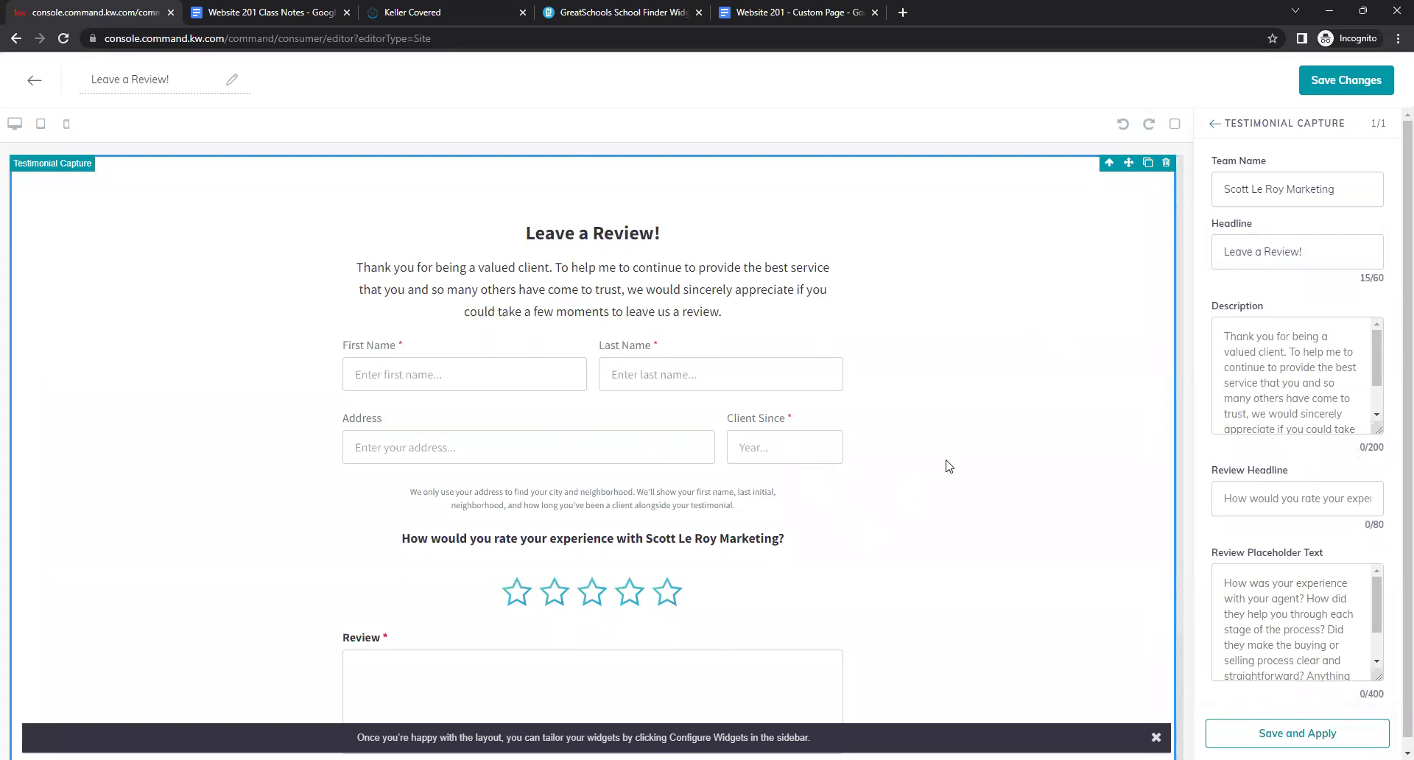
scroll(891, 253, down, 2)
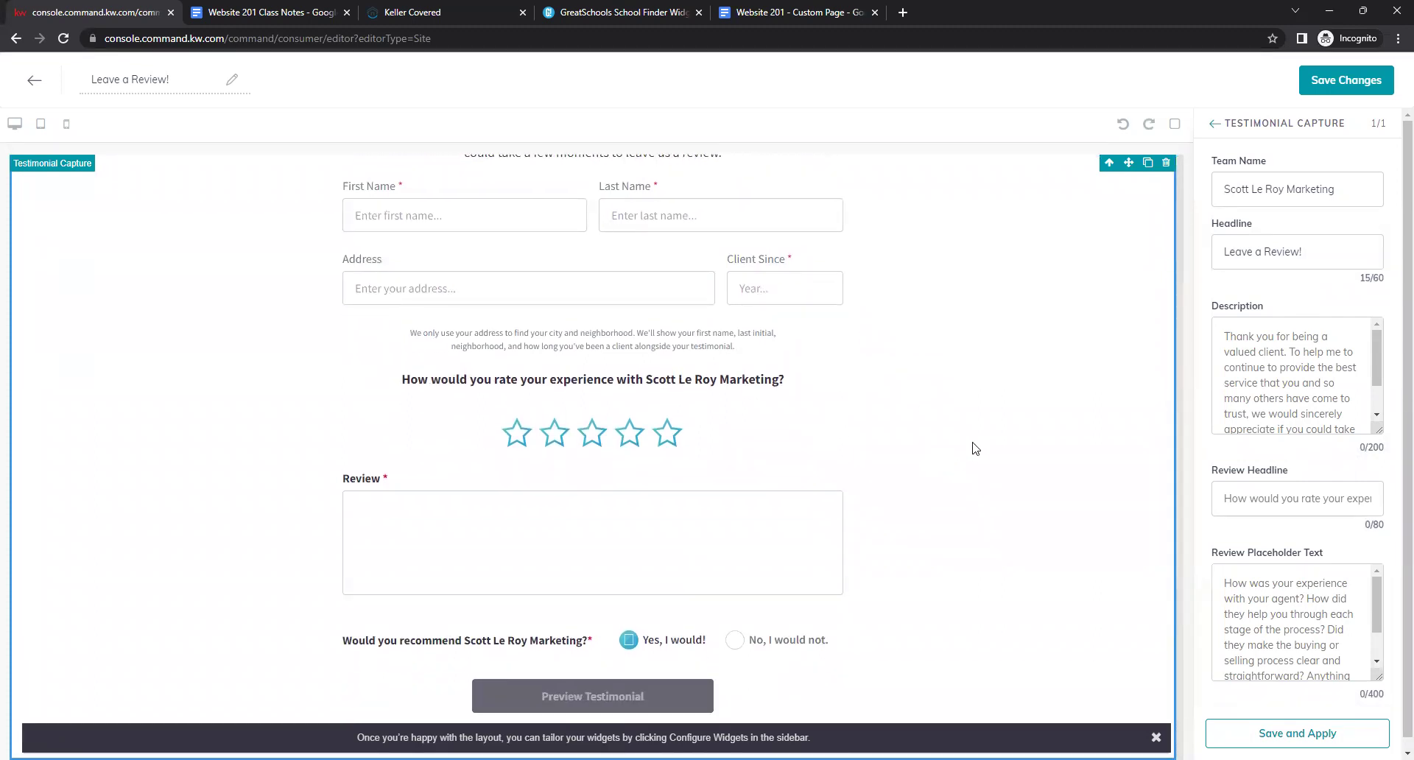
scroll(974, 446, up, 2)
scroll(978, 447, down, 2)
scroll(978, 447, up, 2)
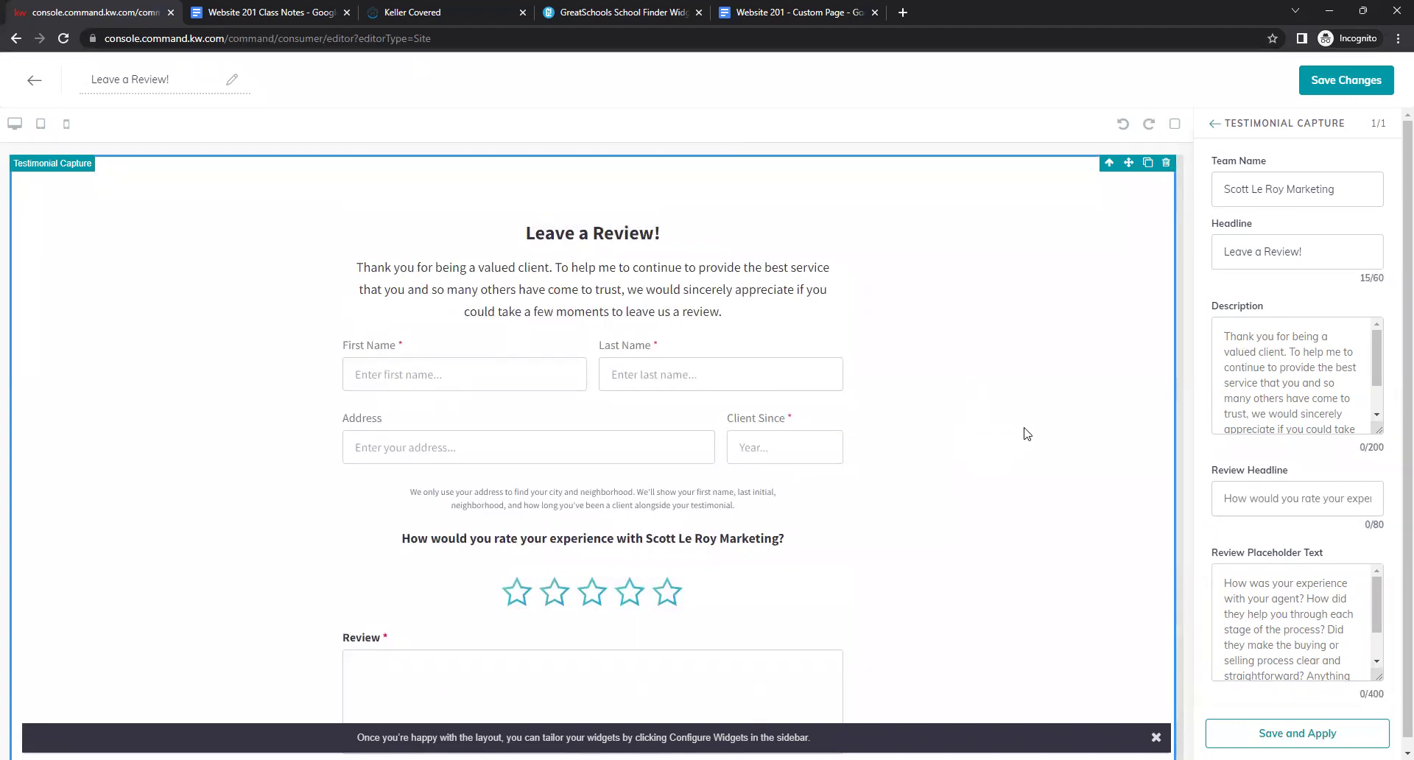
scroll(1010, 408, down, 2)
scroll(1011, 409, up, 2)
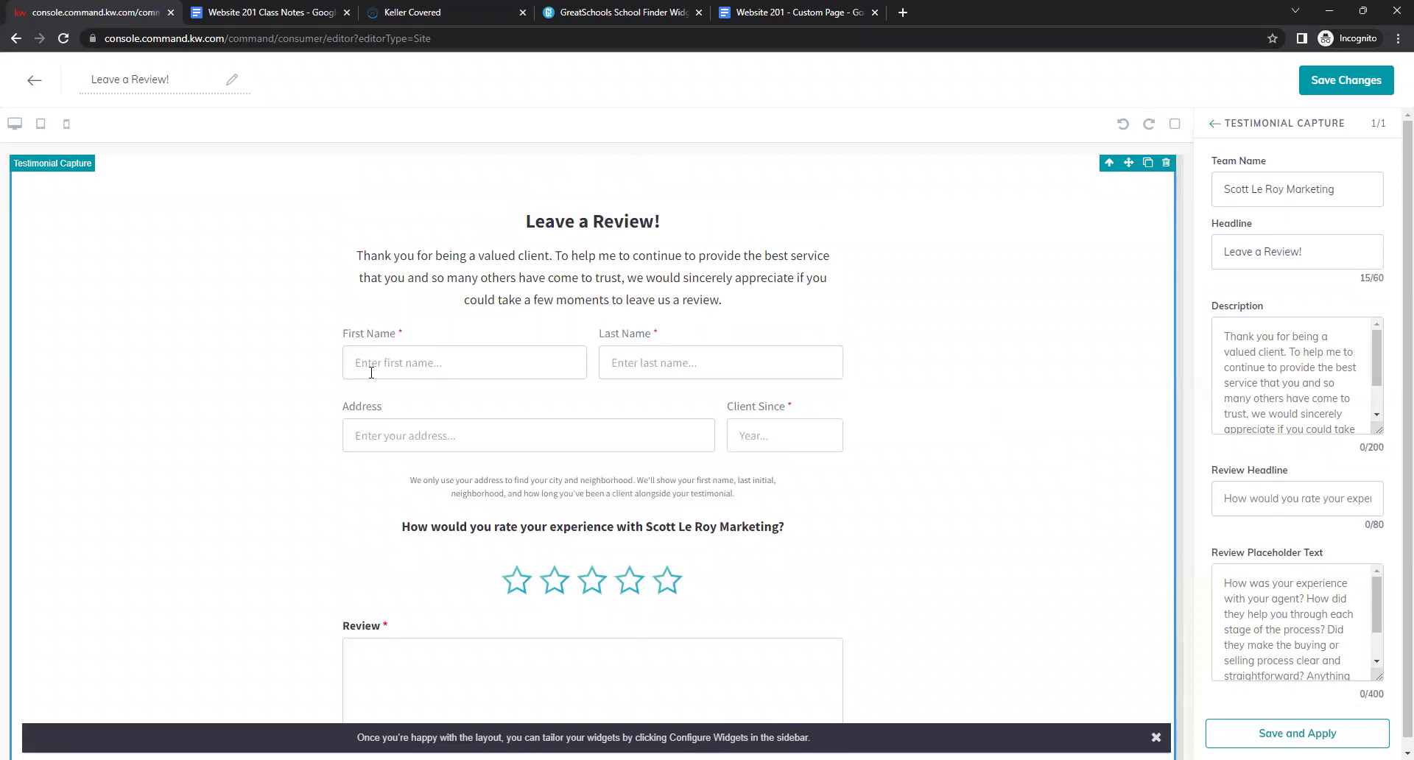
click(691, 363)
scroll(884, 420, down, 2)
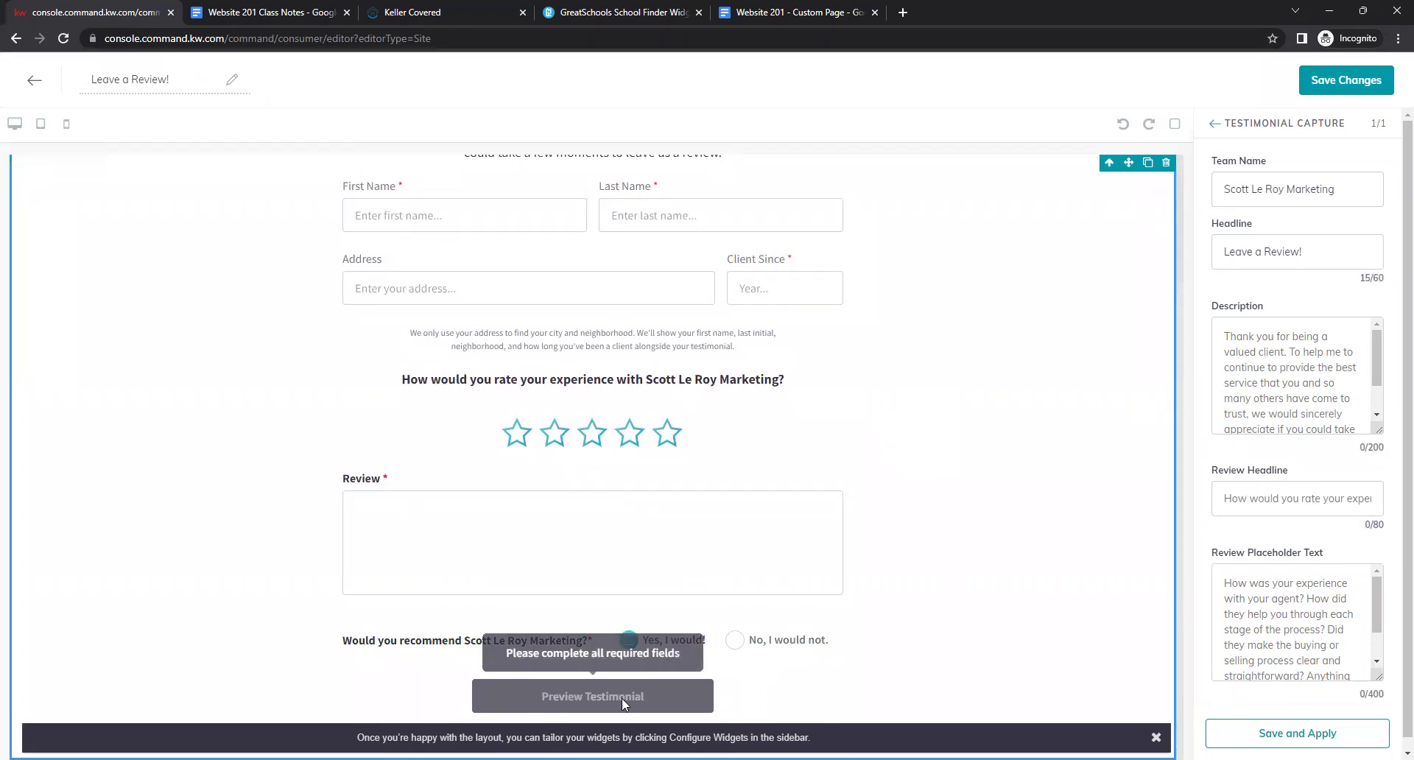
scroll(893, 519, up, 2)
scroll(893, 520, down, 1)
scroll(893, 520, up, 1)
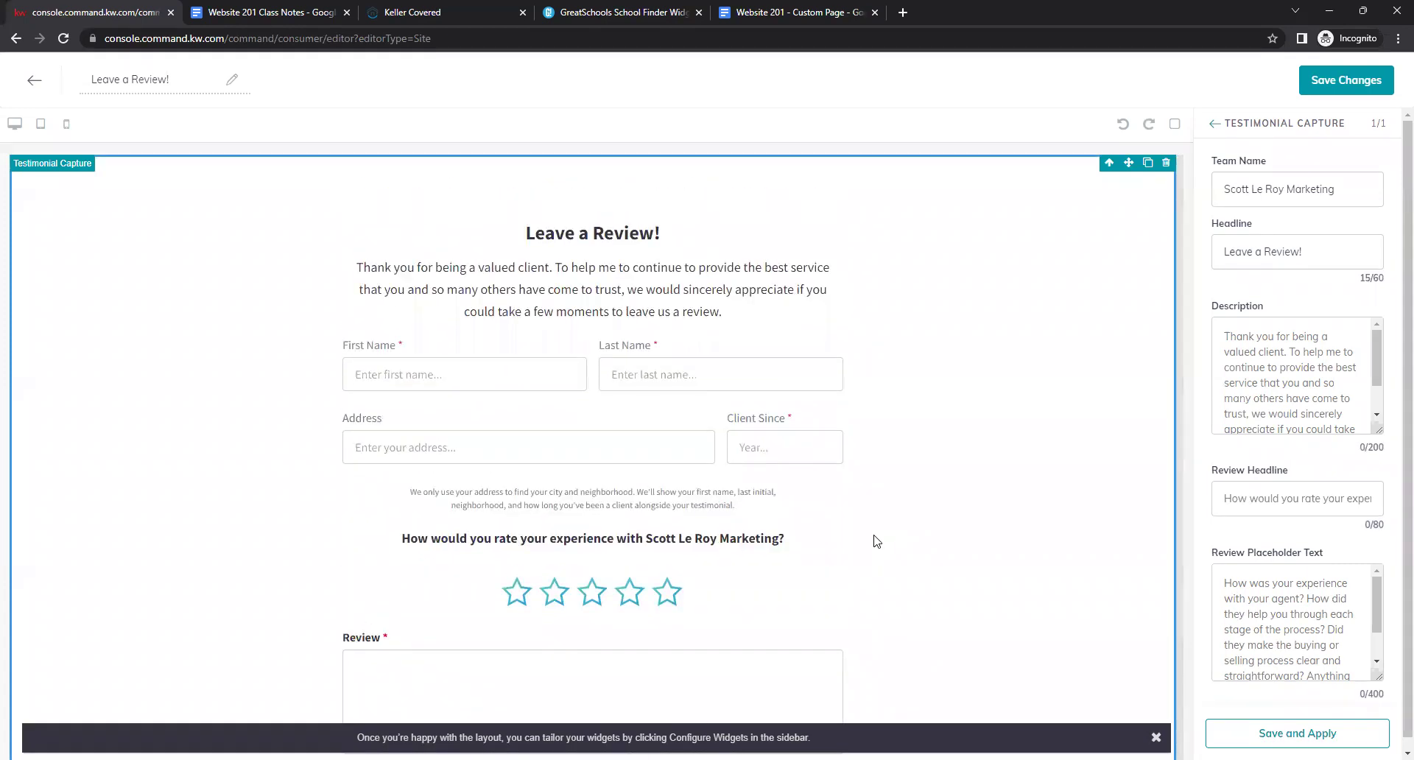
Save the Leave a Review! page without publishing and create a new page on the agent site.
click(1334, 87)
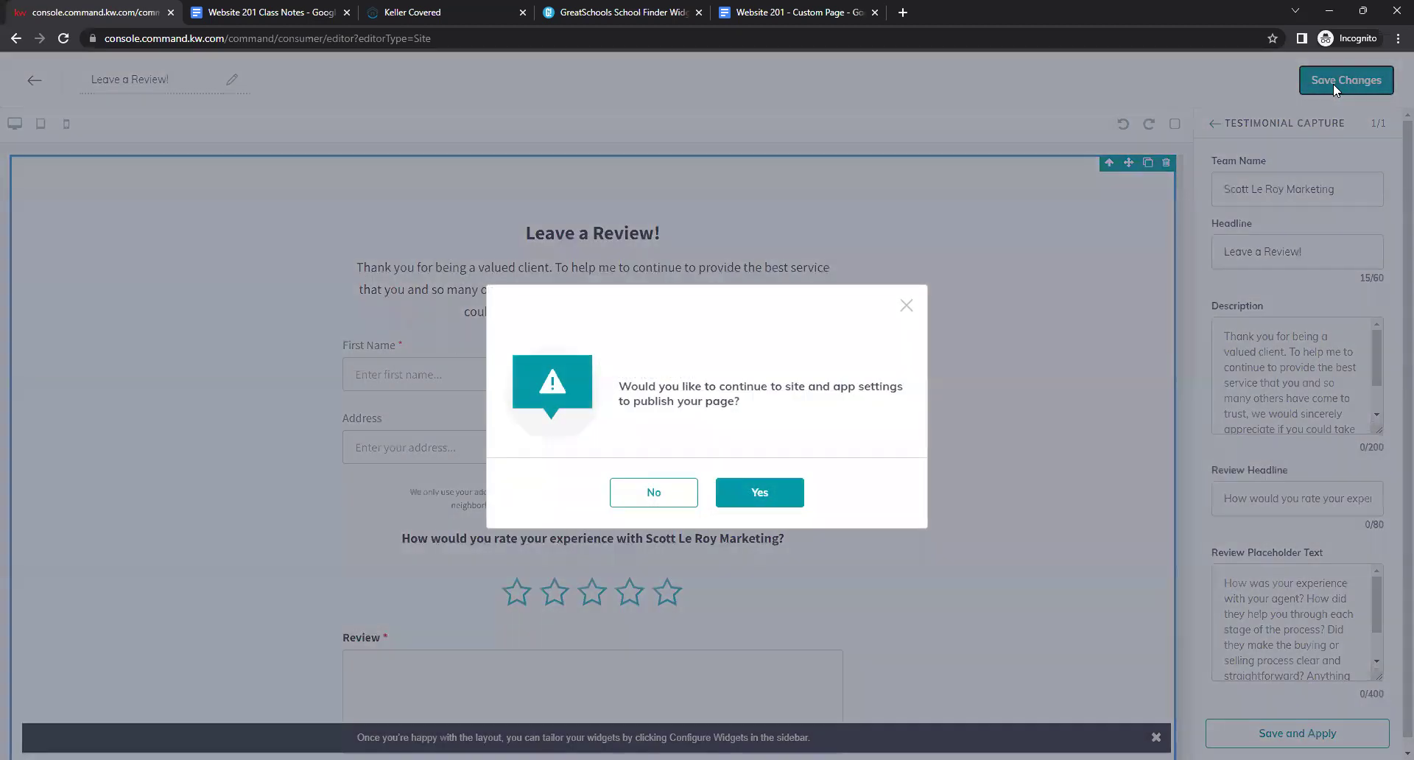
click(627, 507)
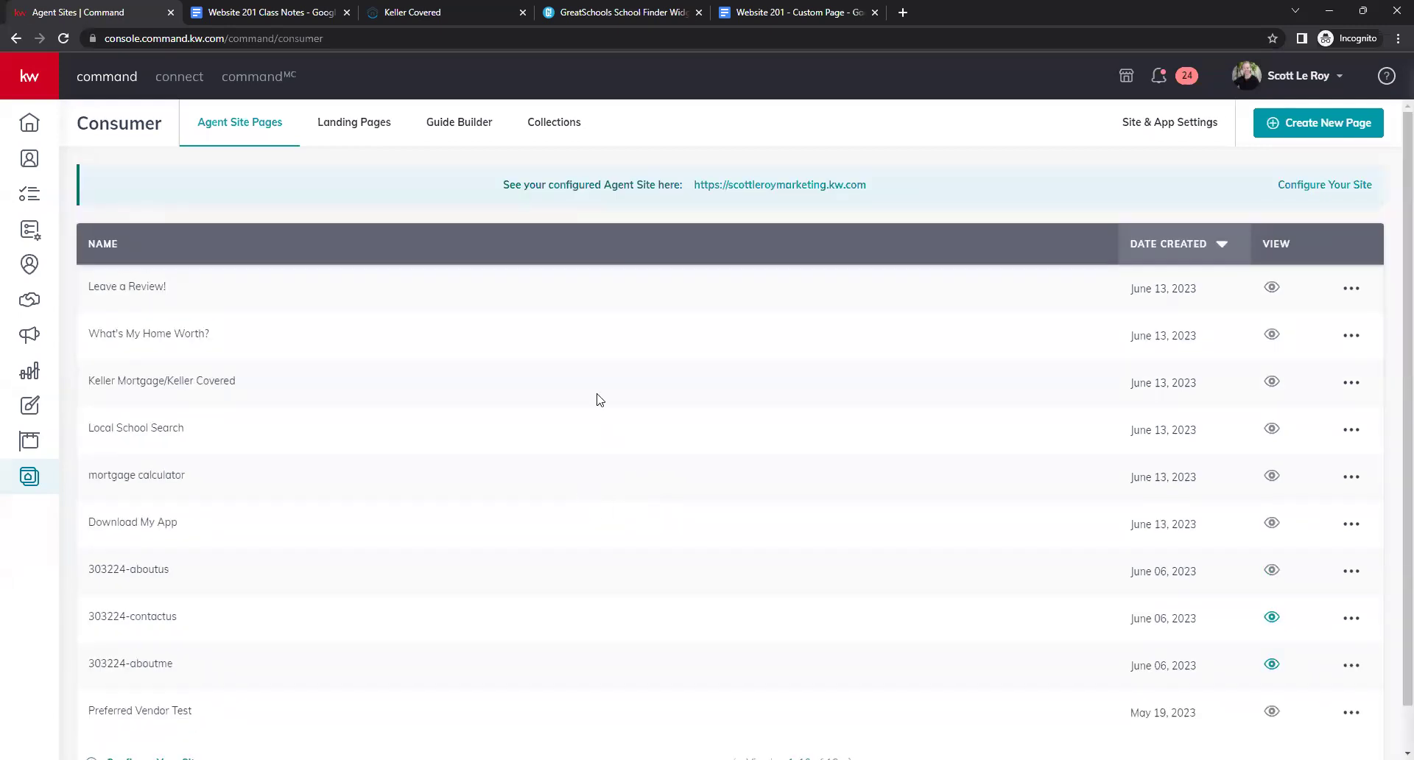
click(1301, 120)
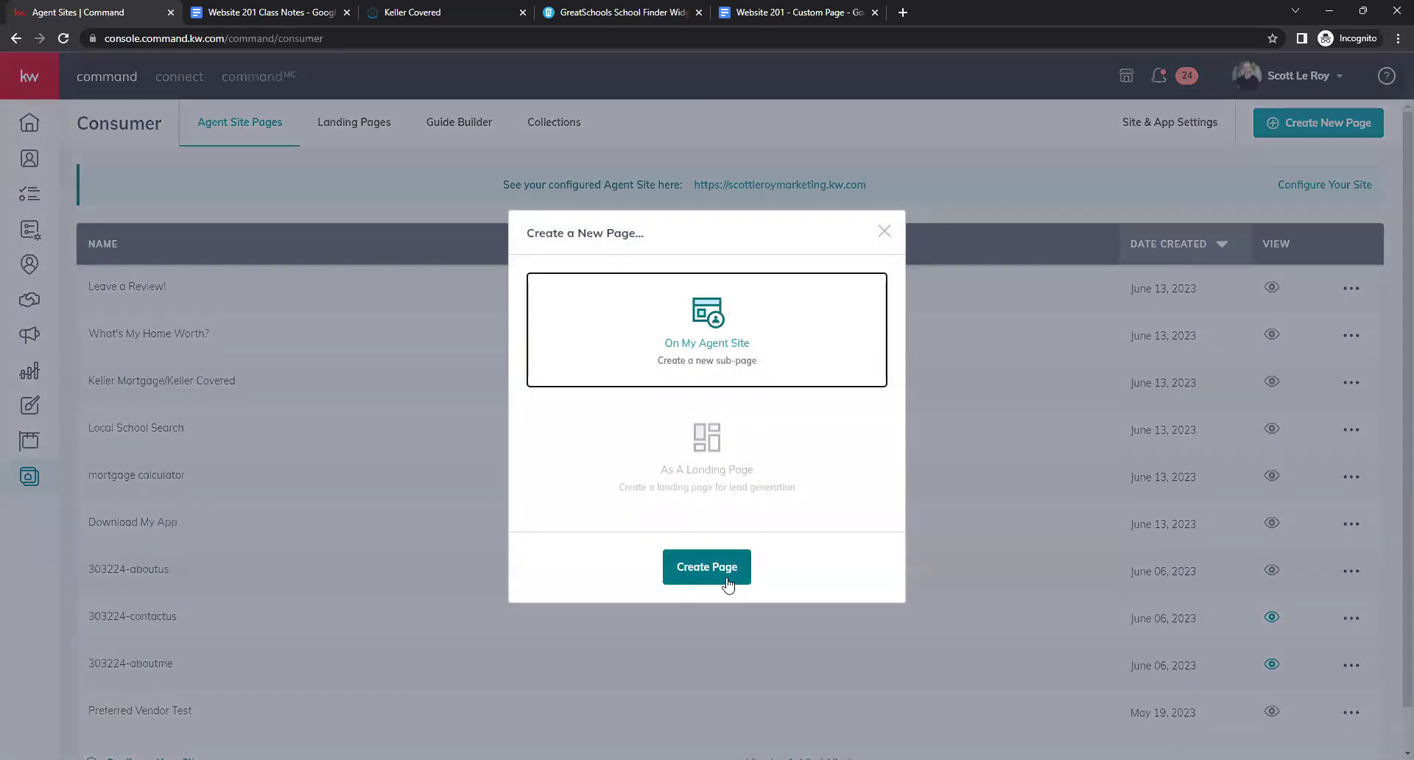
click(726, 582)
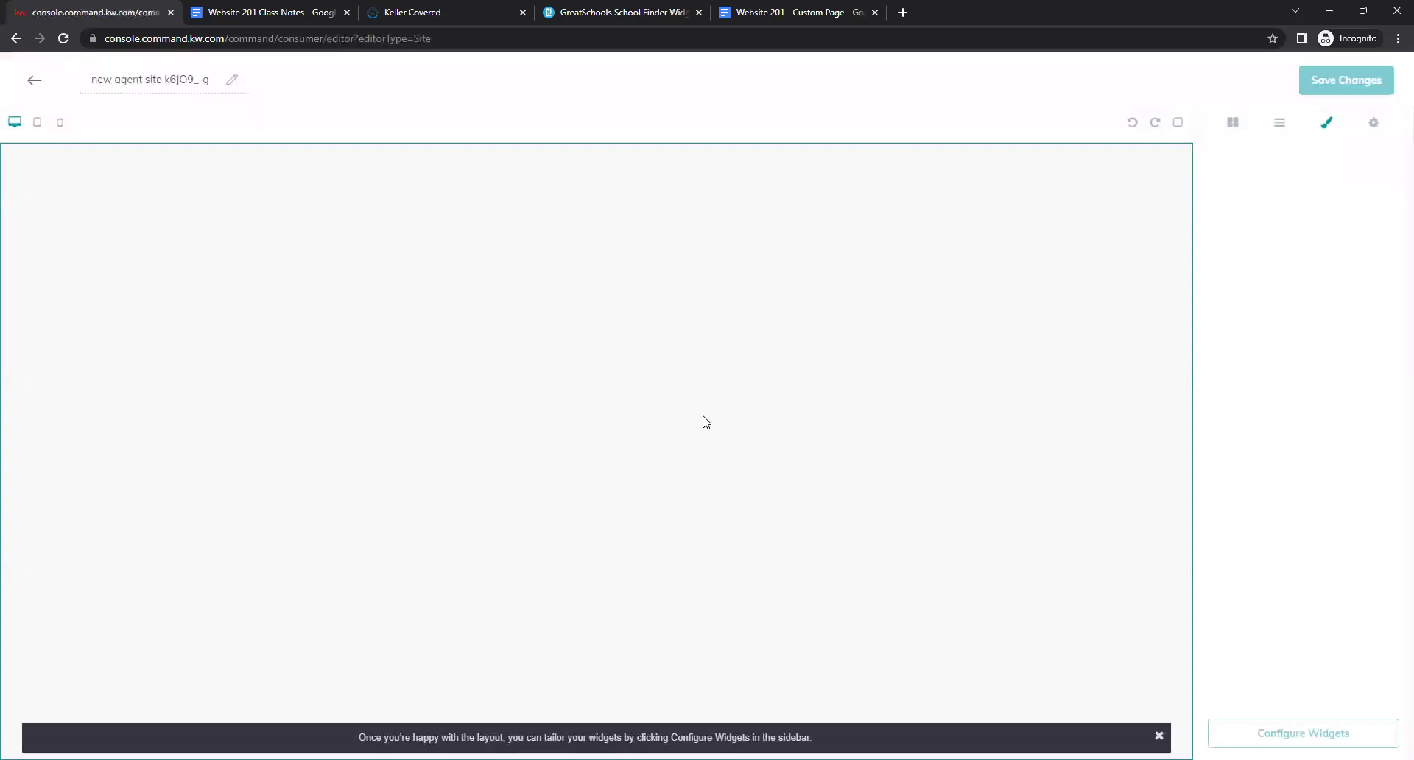
Retitle the new page 'See What Our Clients Are Saying!'.
click(204, 82)
key(BackSpace)
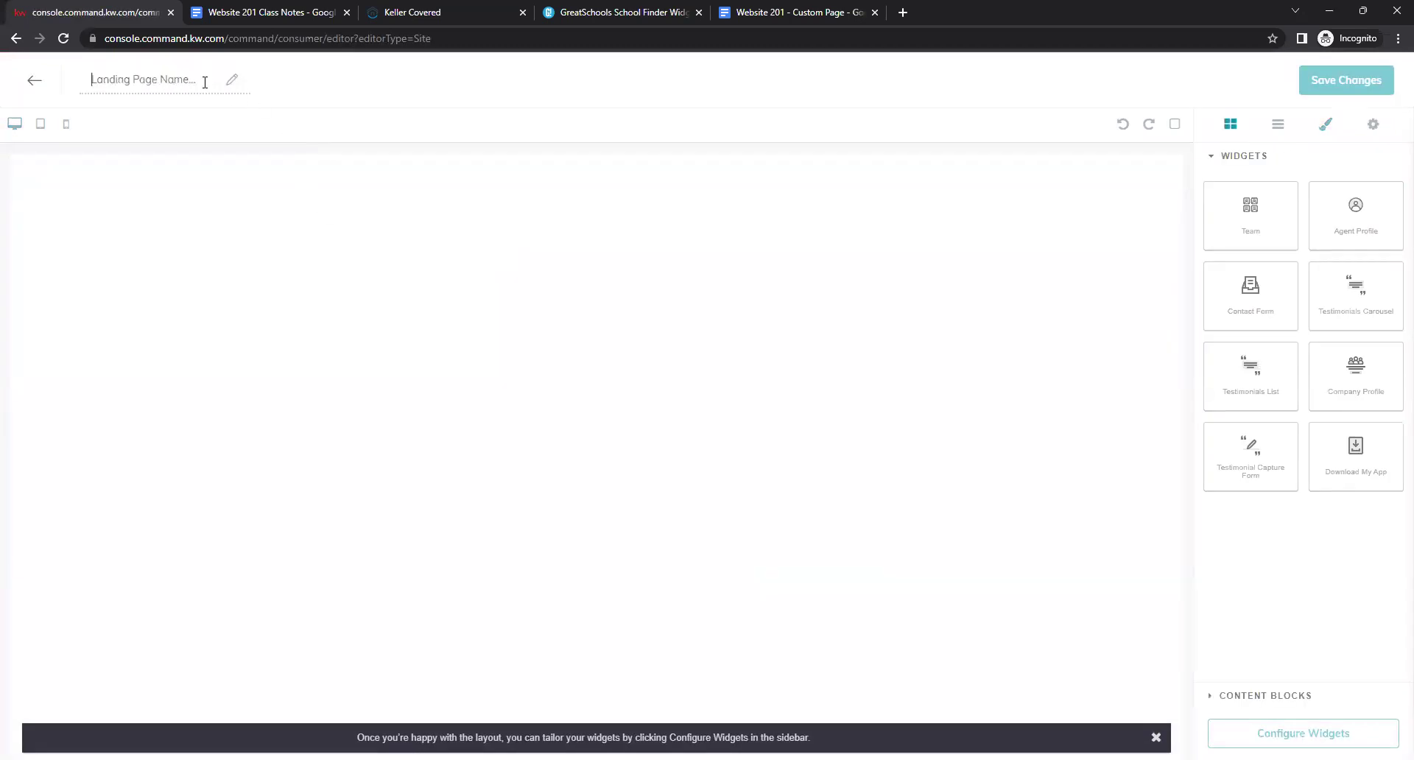
text(See What O)
text(ur C)
text(re Saying!)
key(Return)
Replace a trial Testimonials Carousel with a Testimonials List section and open its widget settings.
drag(89, 78, 255, 87)
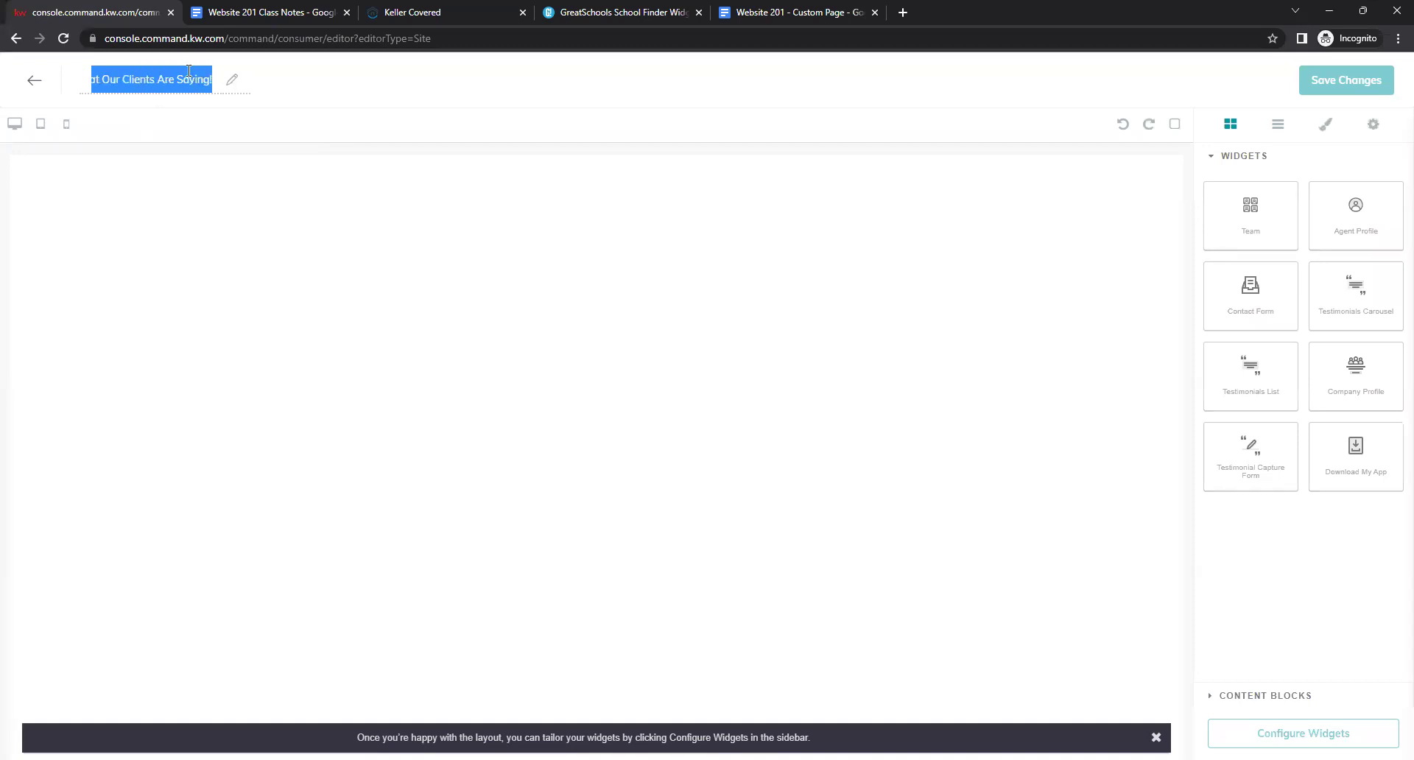
click(373, 107)
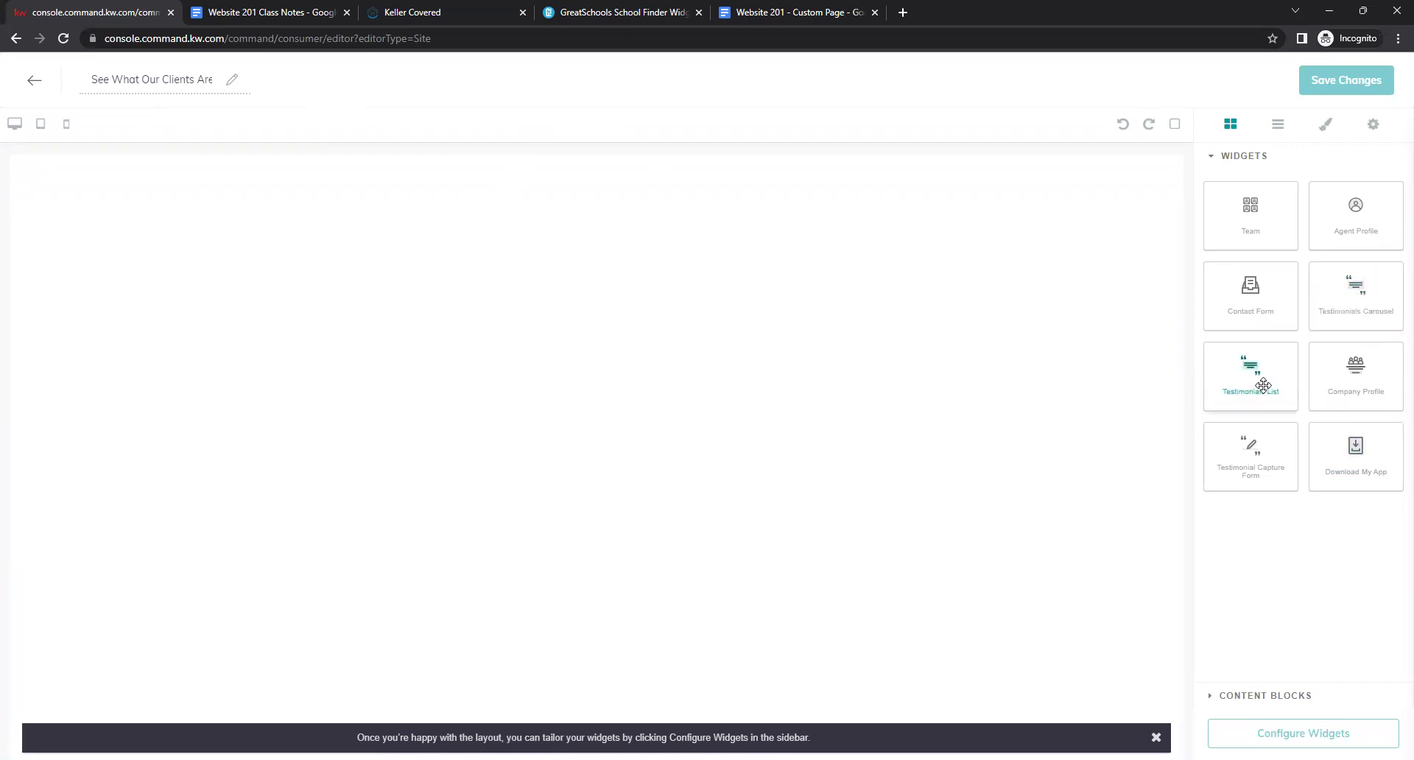
drag(1381, 297, 786, 449)
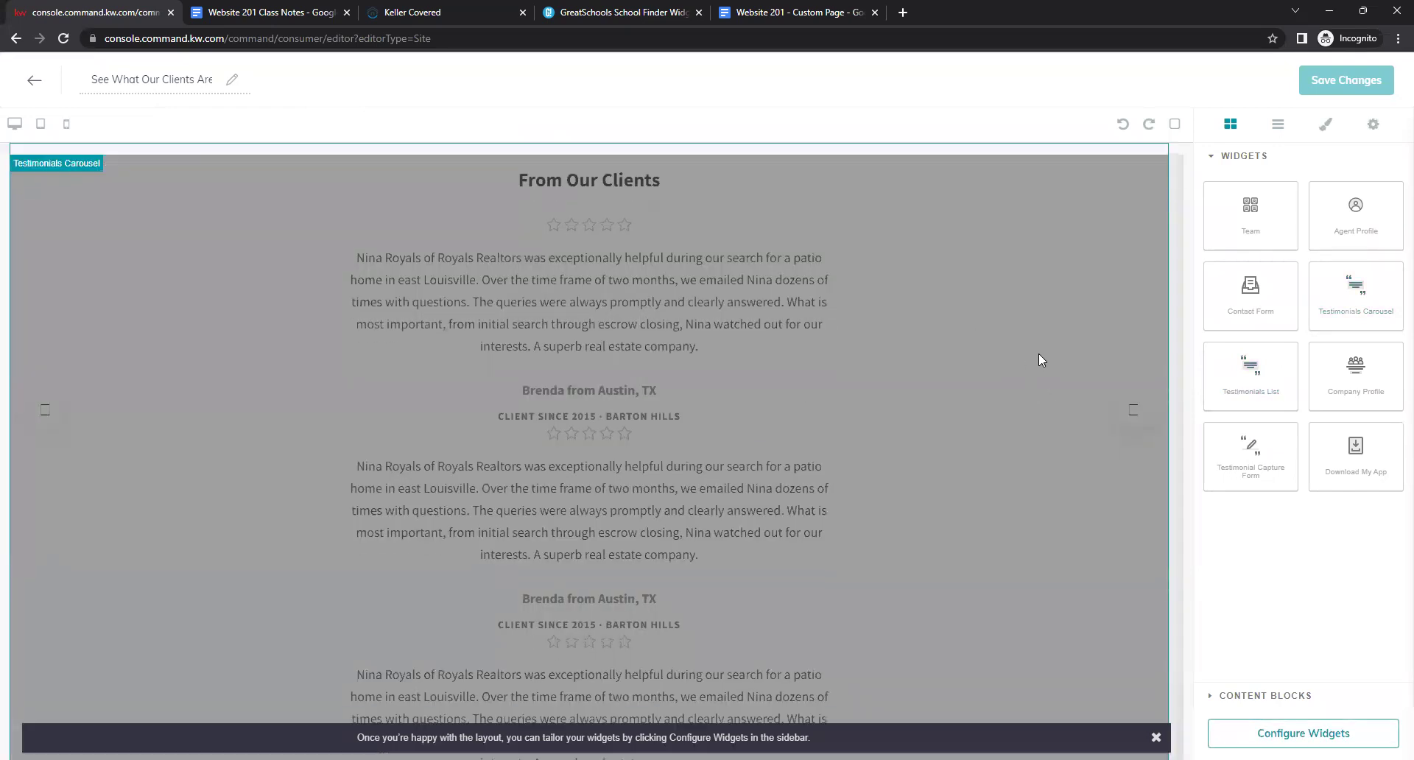
click(1158, 165)
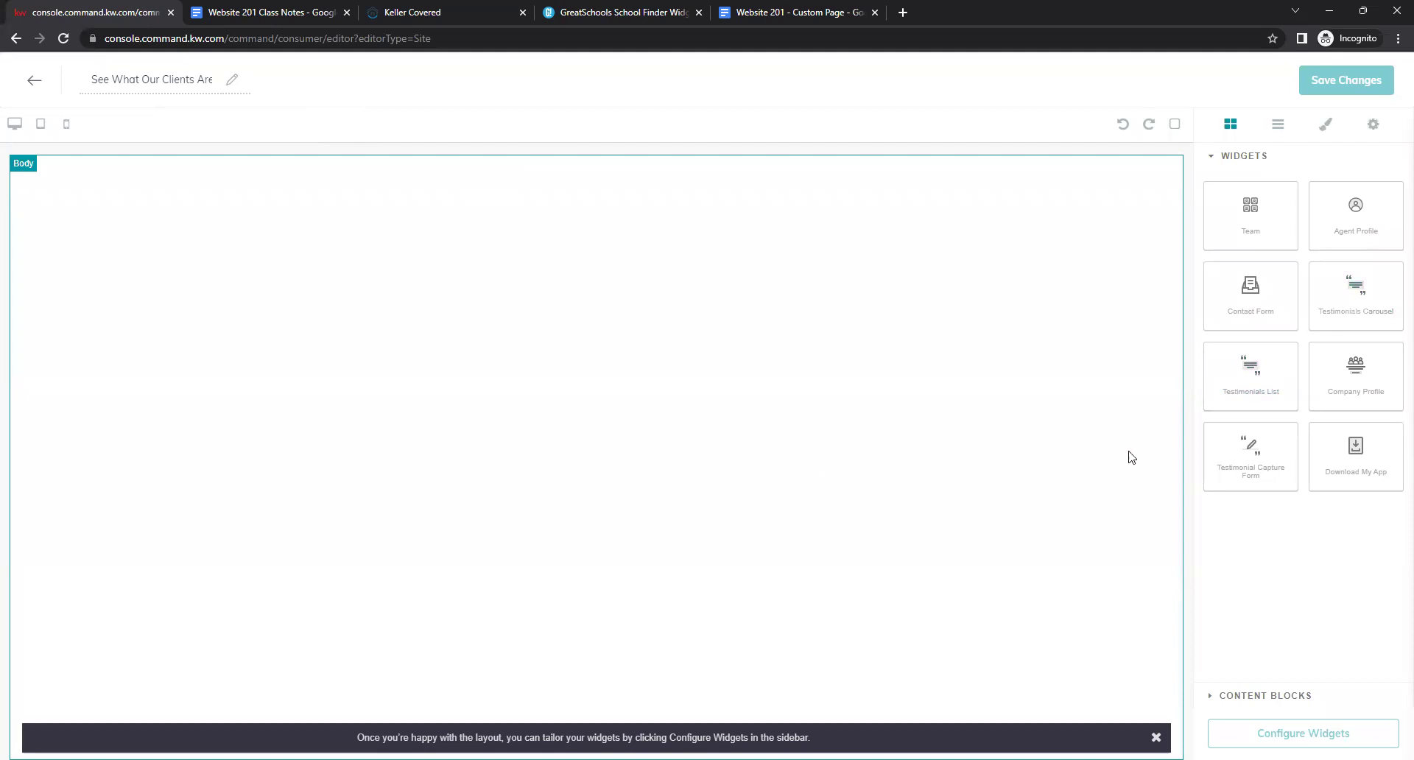
drag(1217, 375, 769, 282)
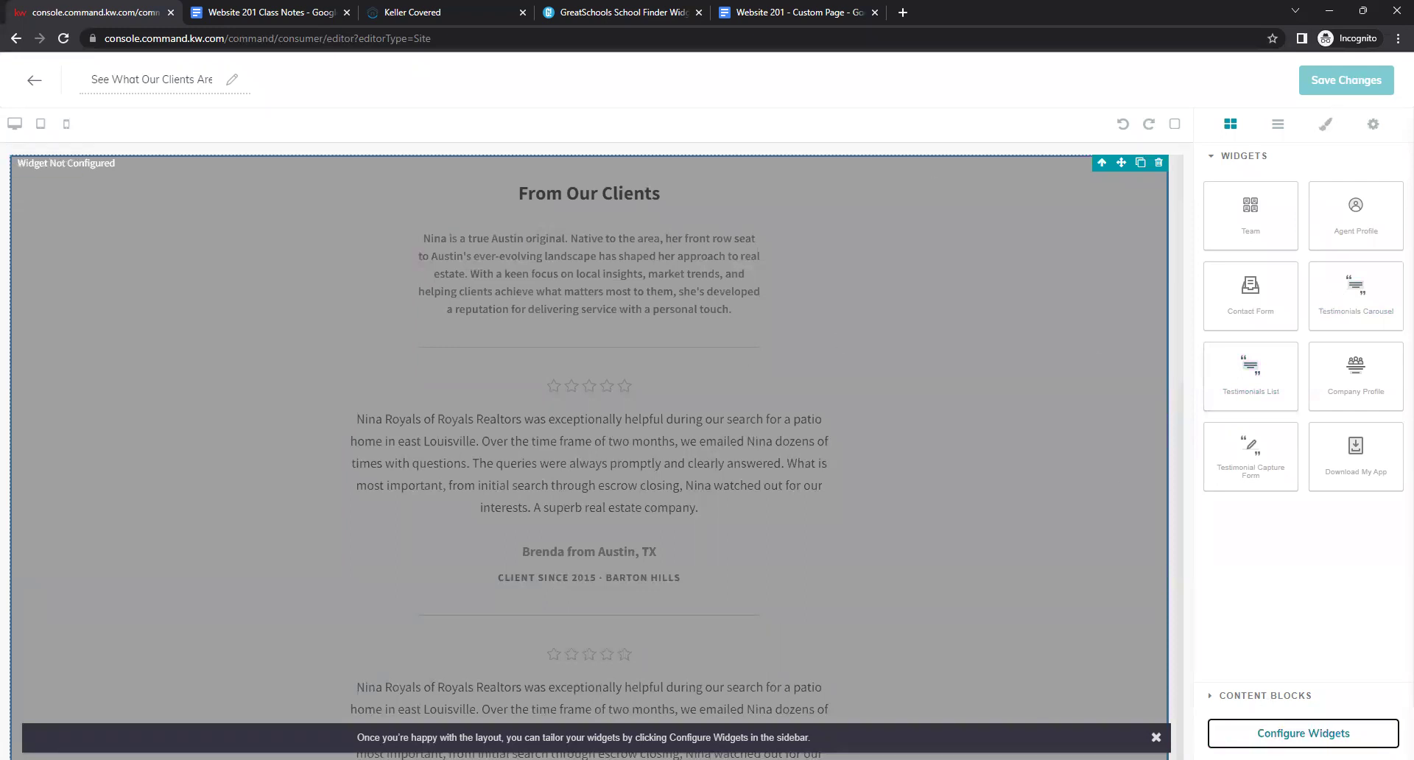
click(1345, 732)
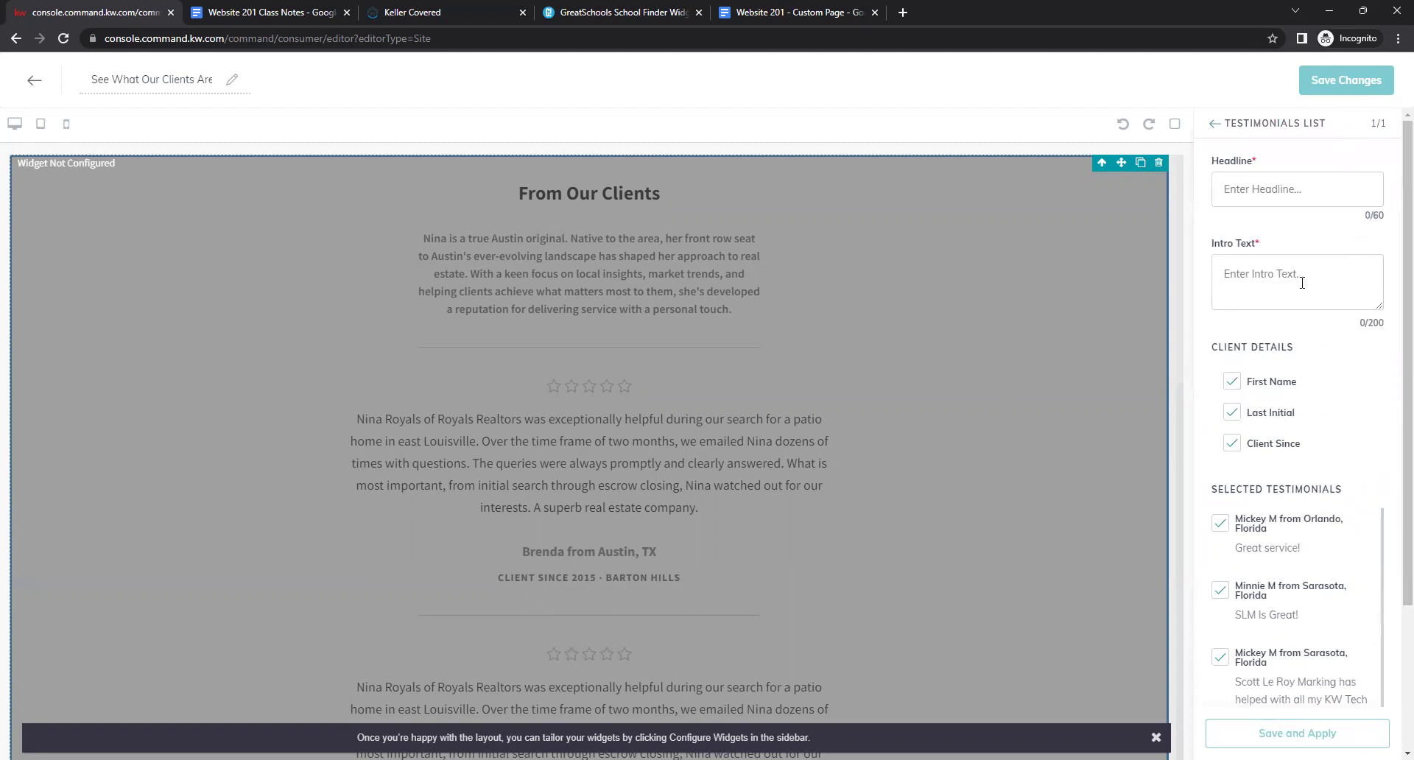
Copy the 'Client Reviews' heading from the class notes document and return to the widget's Headline field.
click(281, 8)
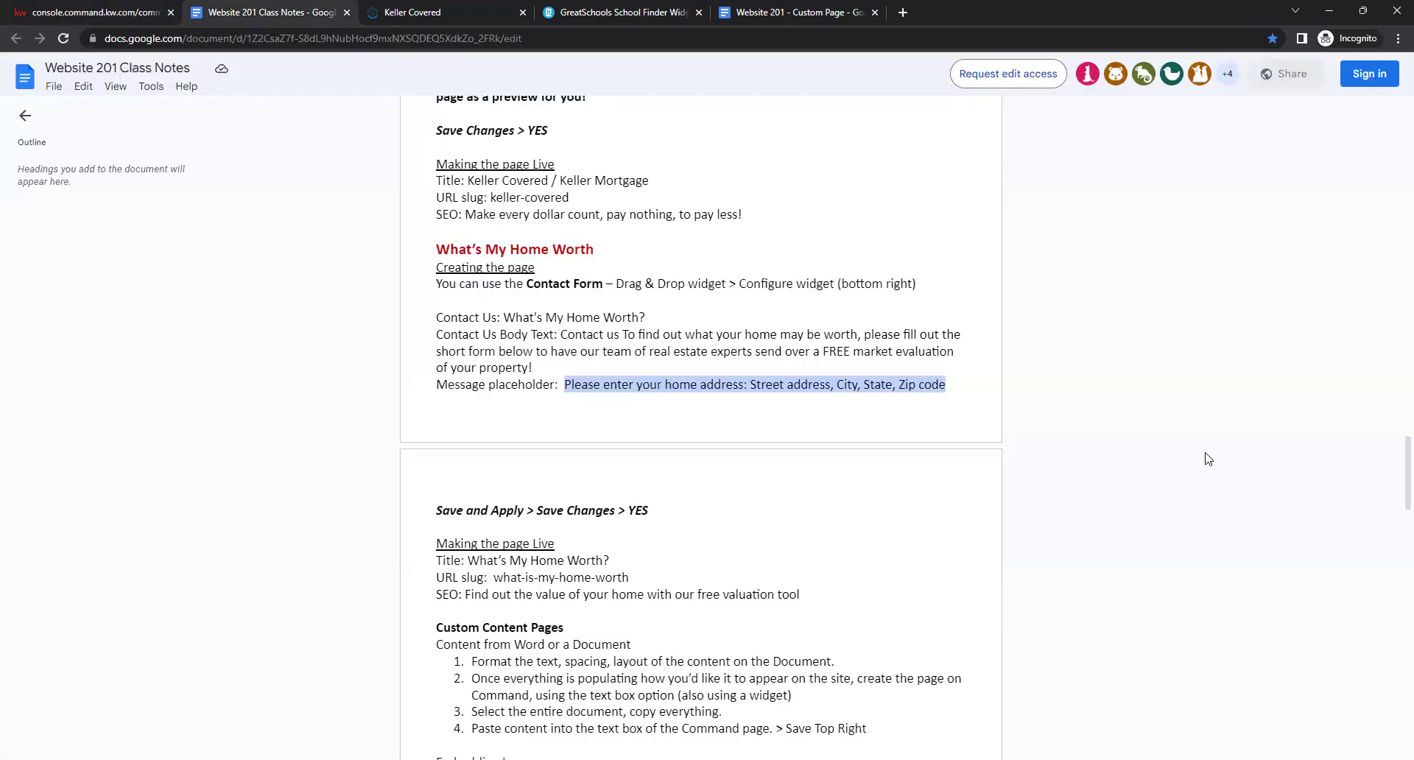
drag(1394, 498, 1394, 93)
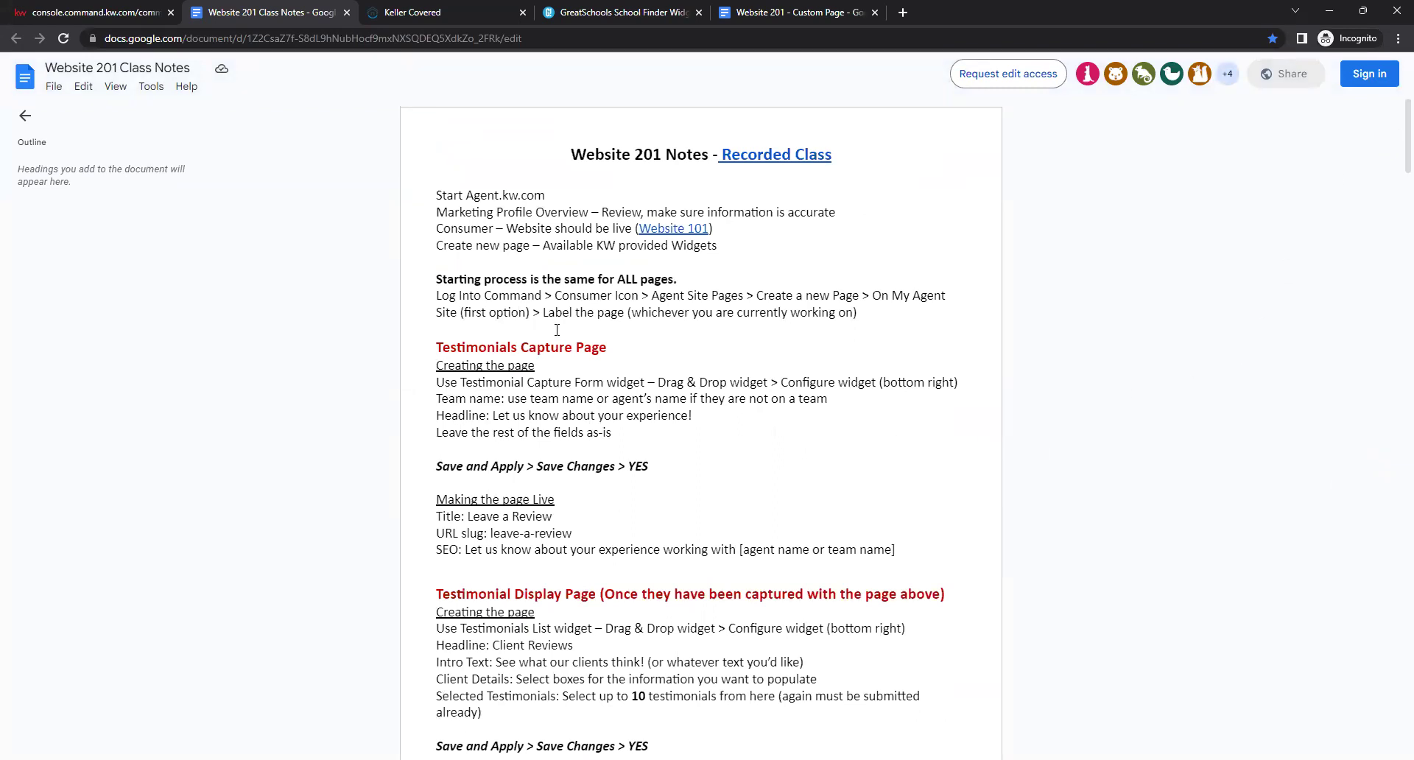
scroll(582, 498, down, 3)
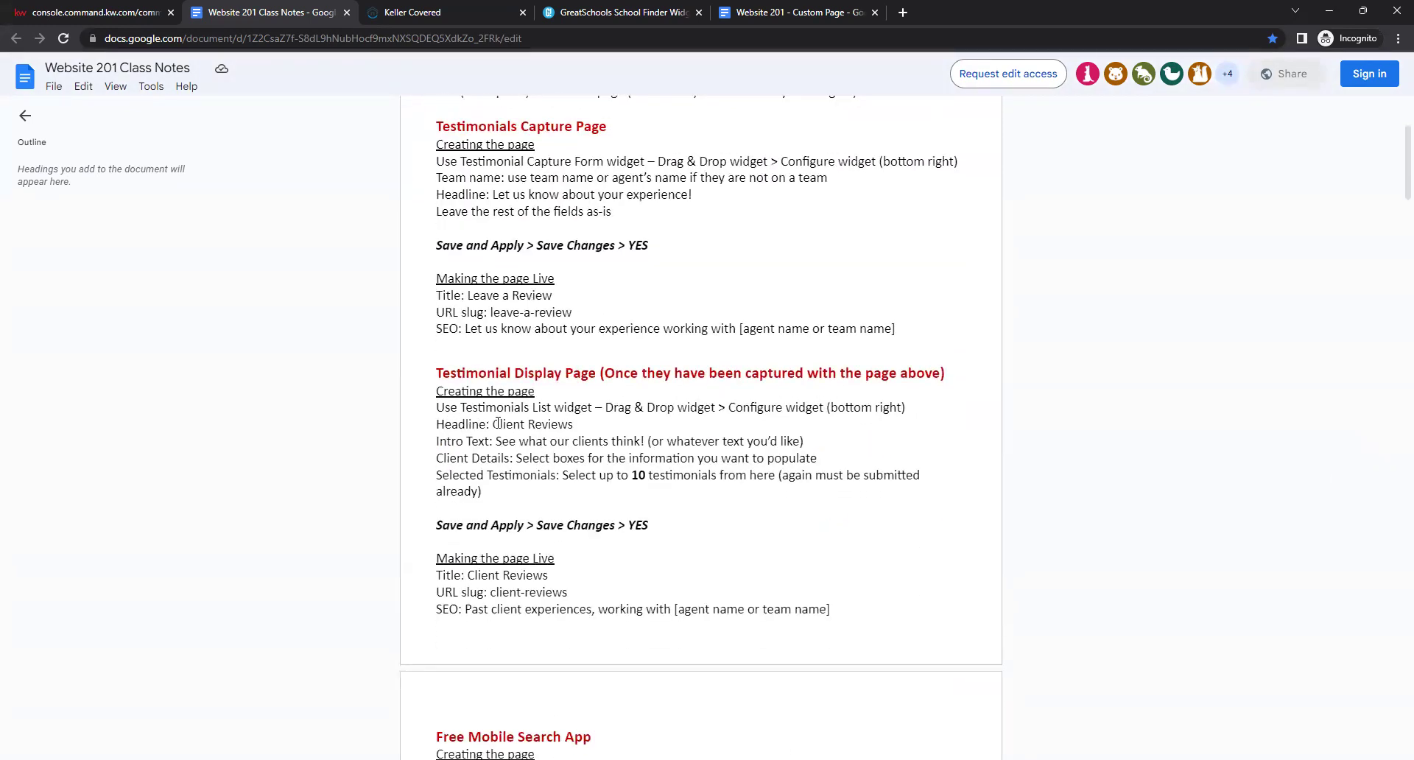
drag(492, 423, 573, 425)
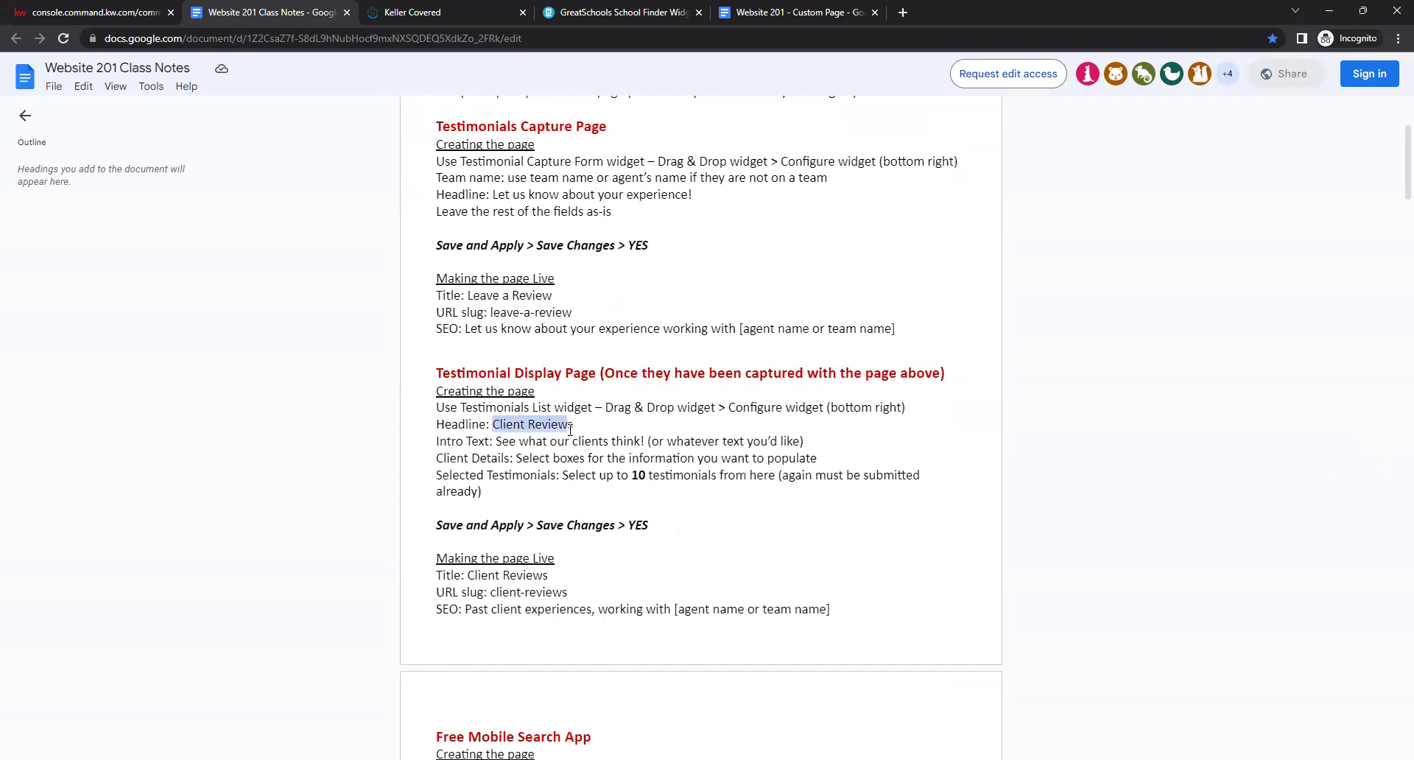
right_click(494, 426)
click(515, 436)
click(81, 10)
click(1259, 189)
Paste 'Client Reviews' into the Testimonials List Headline field.
right_click(1253, 188)
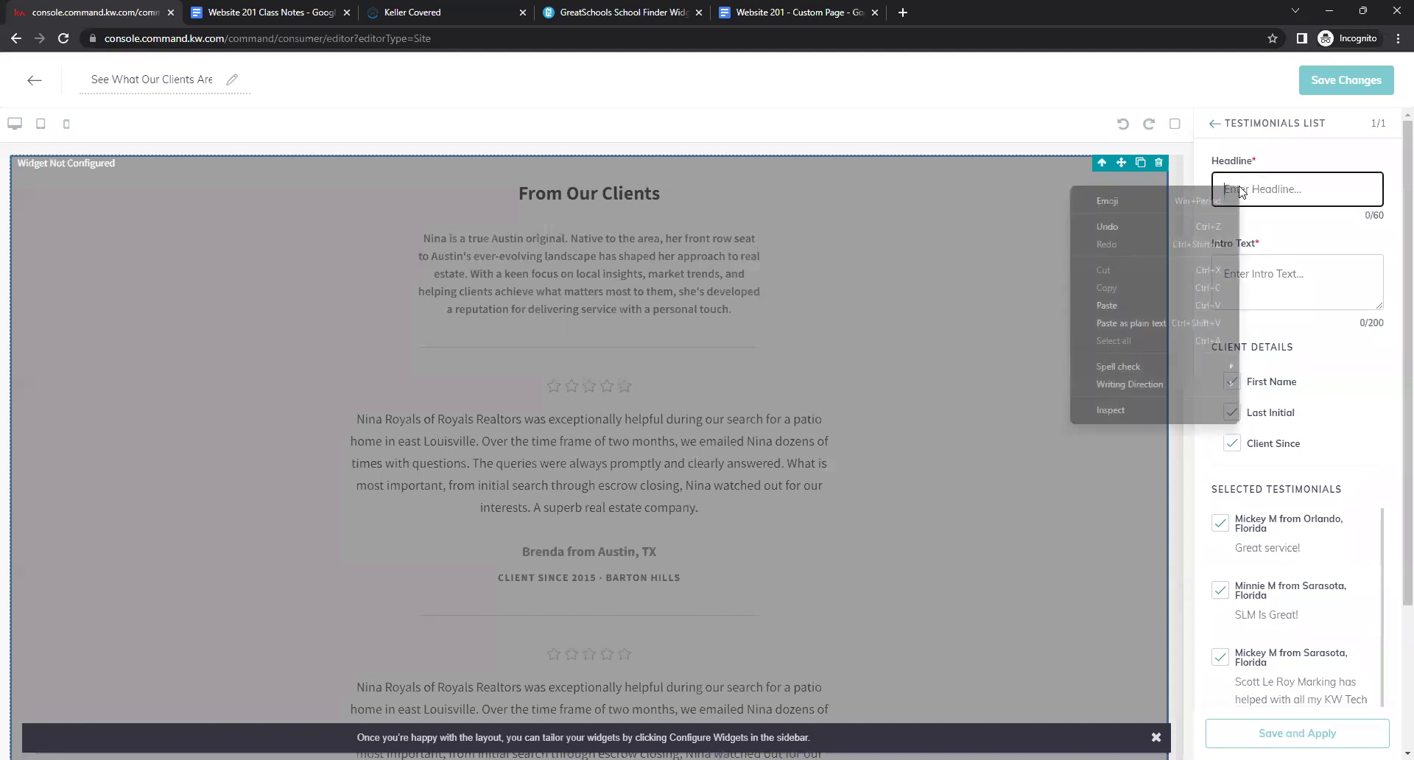
click(1177, 305)
click(1250, 230)
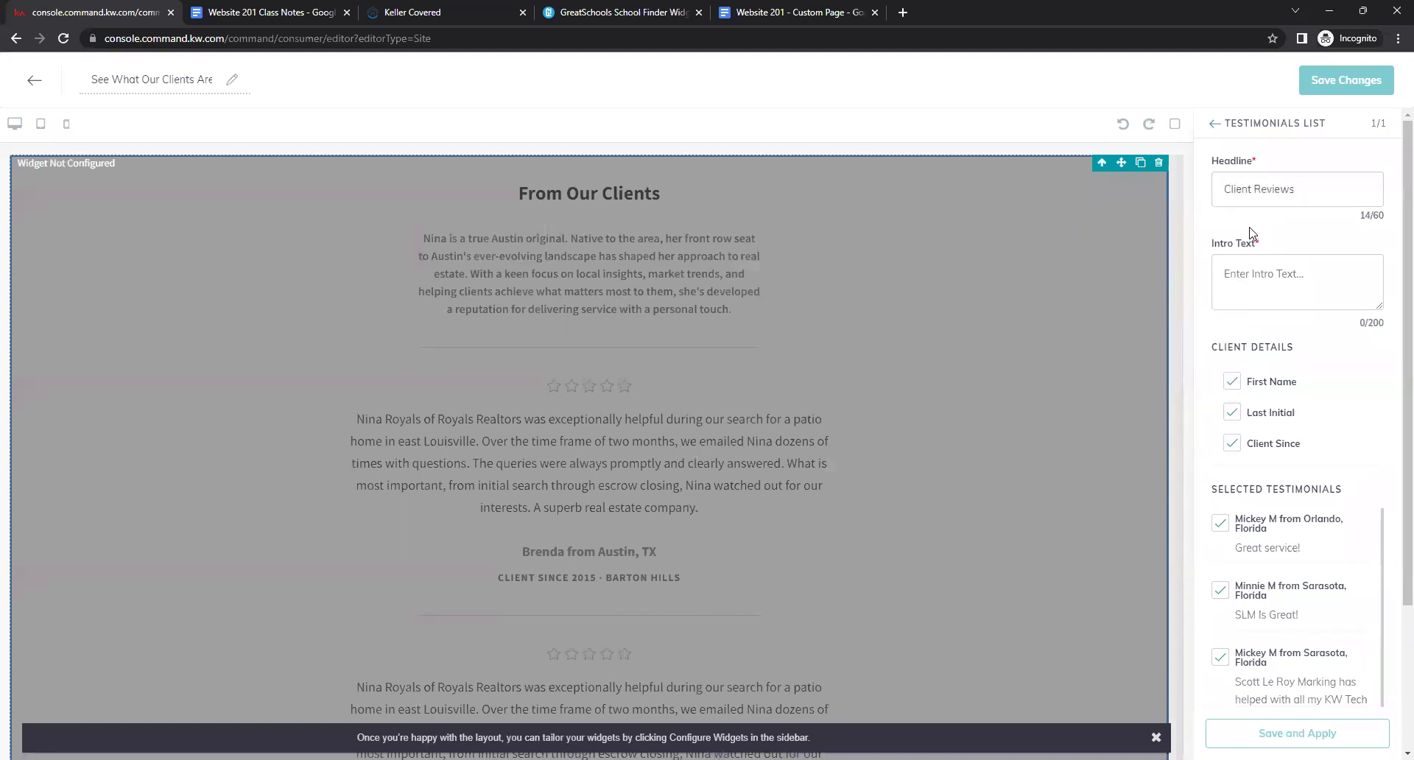
Copy 'See what our clients think!' from the notes and paste it as the Intro Text.
click(251, 5)
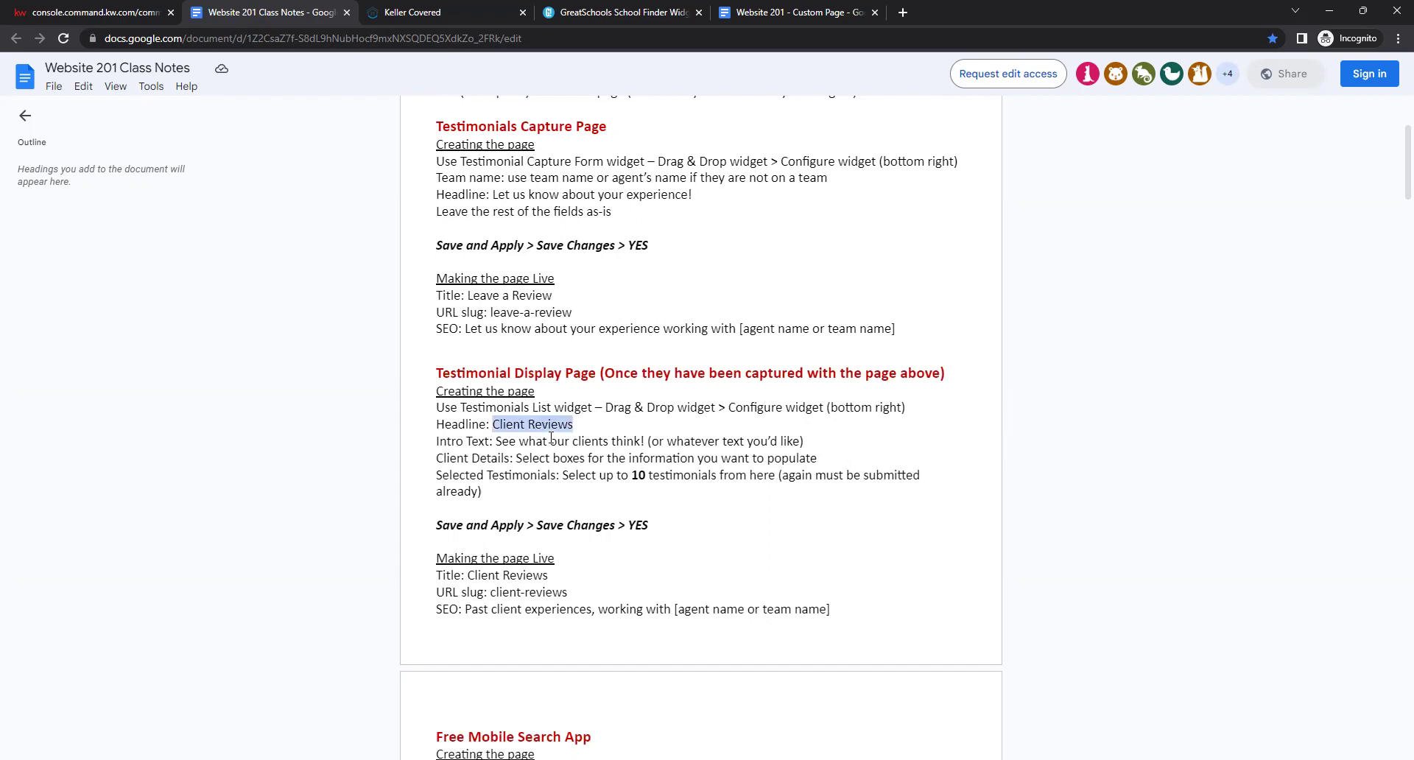
drag(496, 440, 643, 441)
right_click(646, 440)
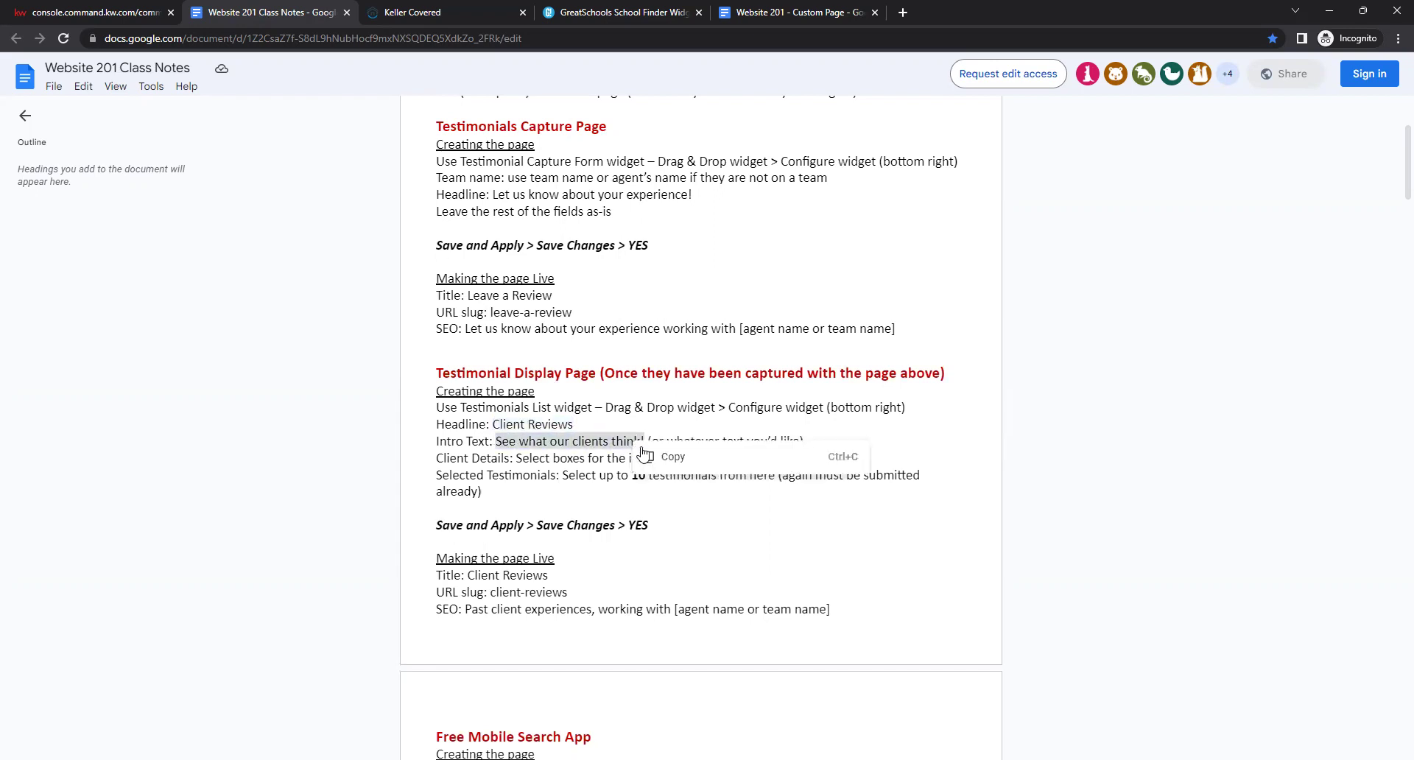
click(646, 452)
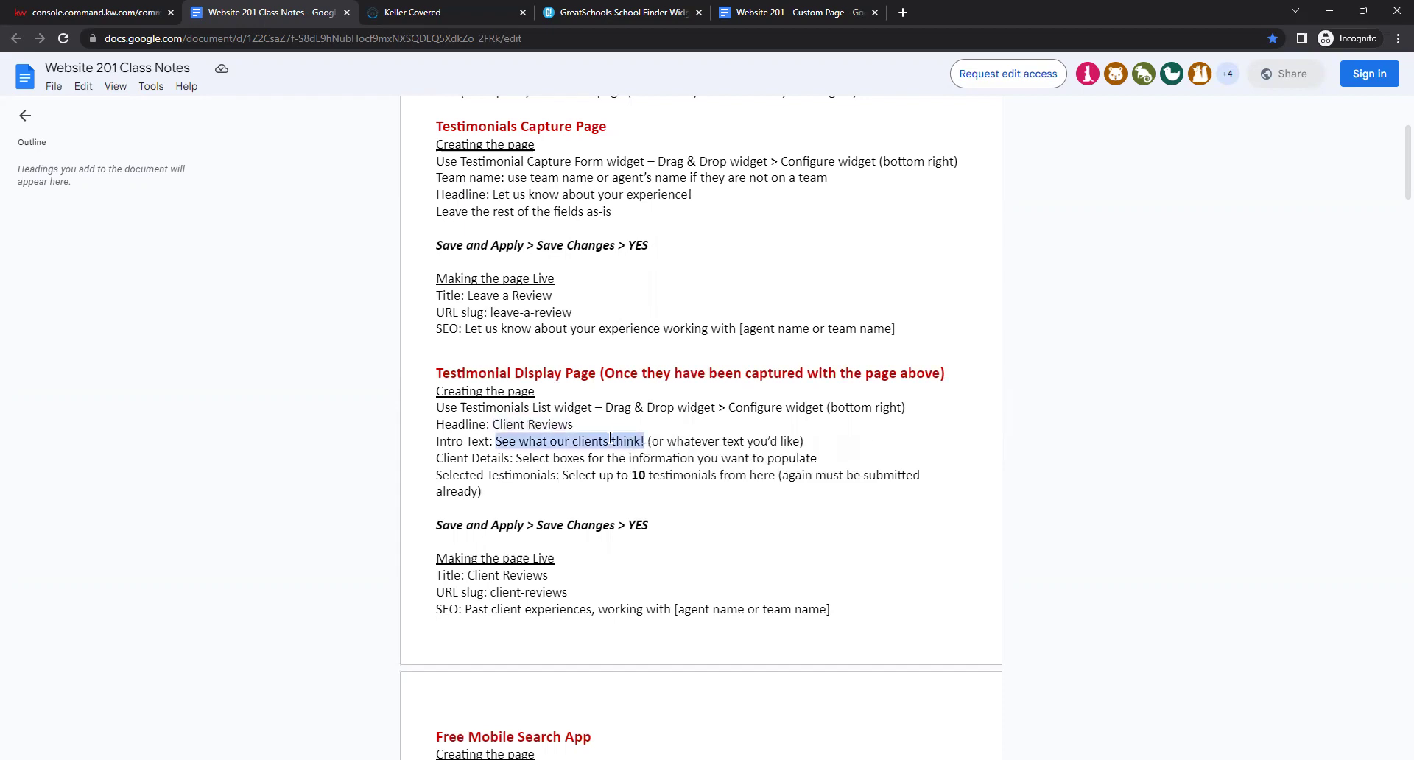
click(107, 12)
click(1315, 280)
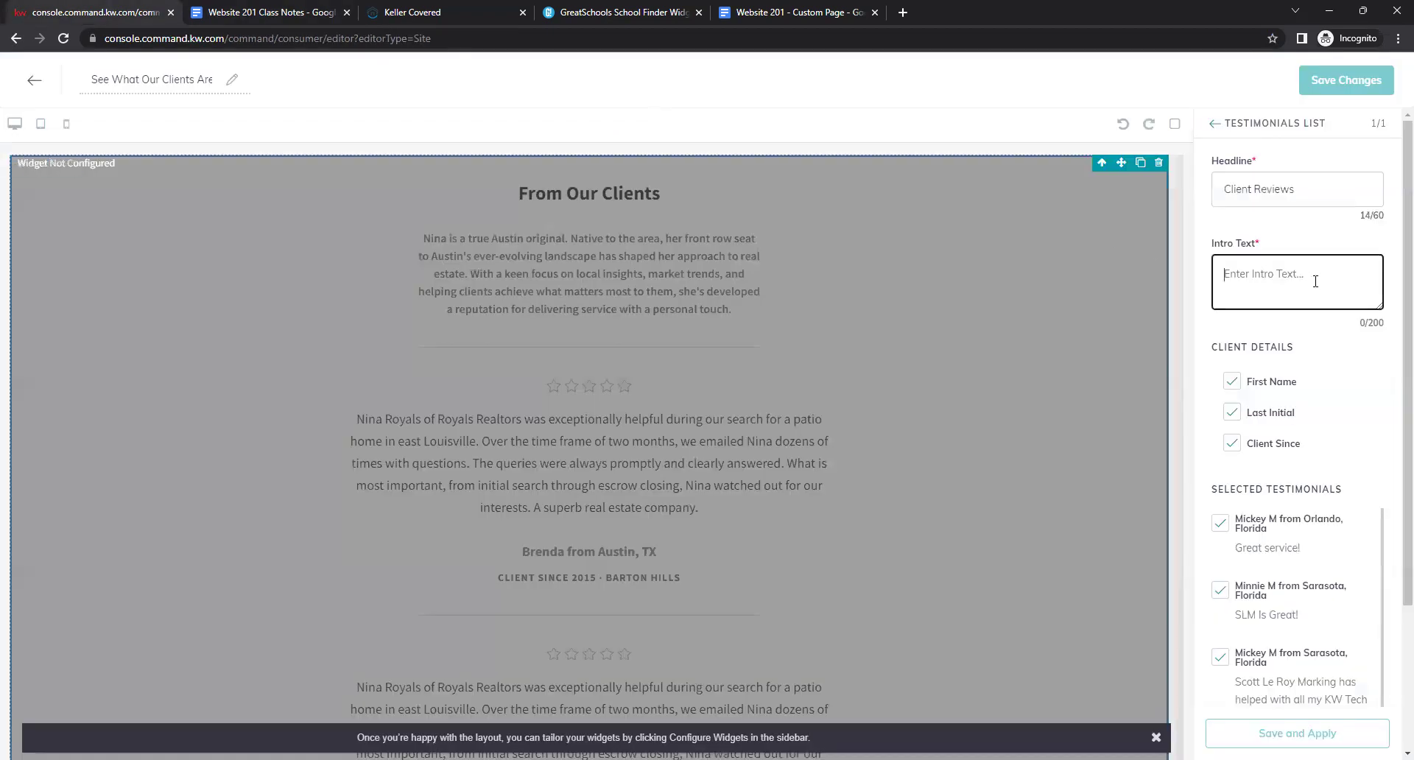
right_click(1315, 280)
click(1212, 347)
click(1207, 308)
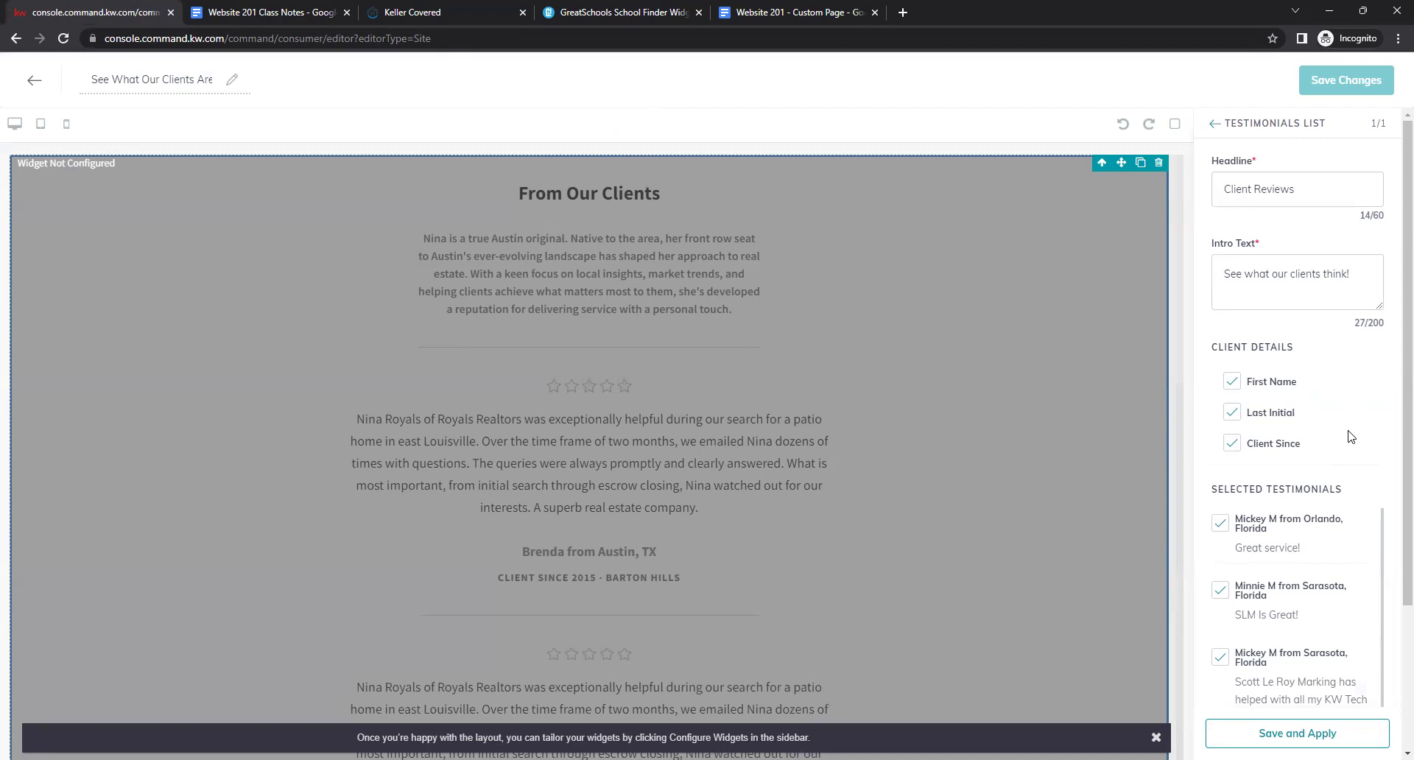
scroll(1351, 436, down, 2)
scroll(1344, 372, up, 1)
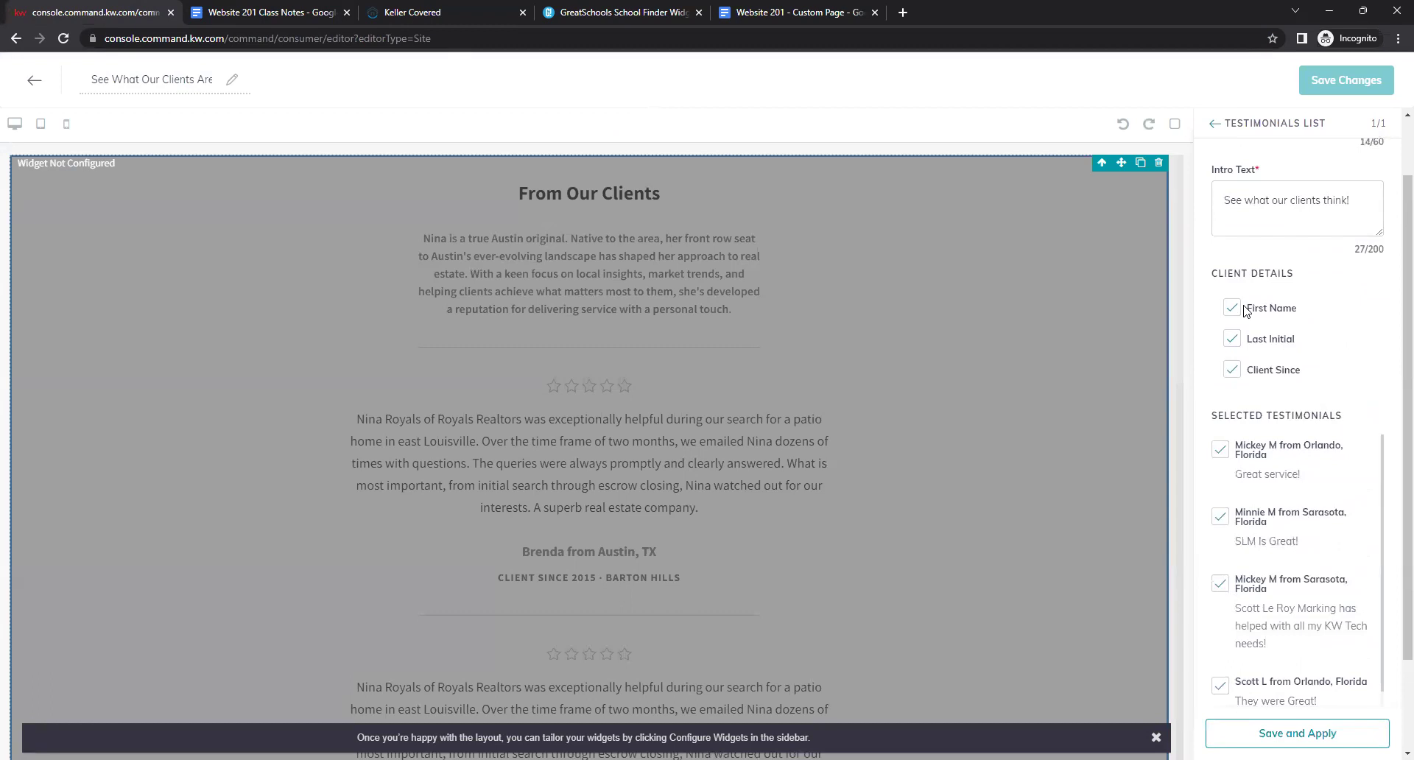
click(1234, 339)
click(1235, 344)
click(1227, 373)
click(1233, 374)
scroll(1338, 353, down, 5)
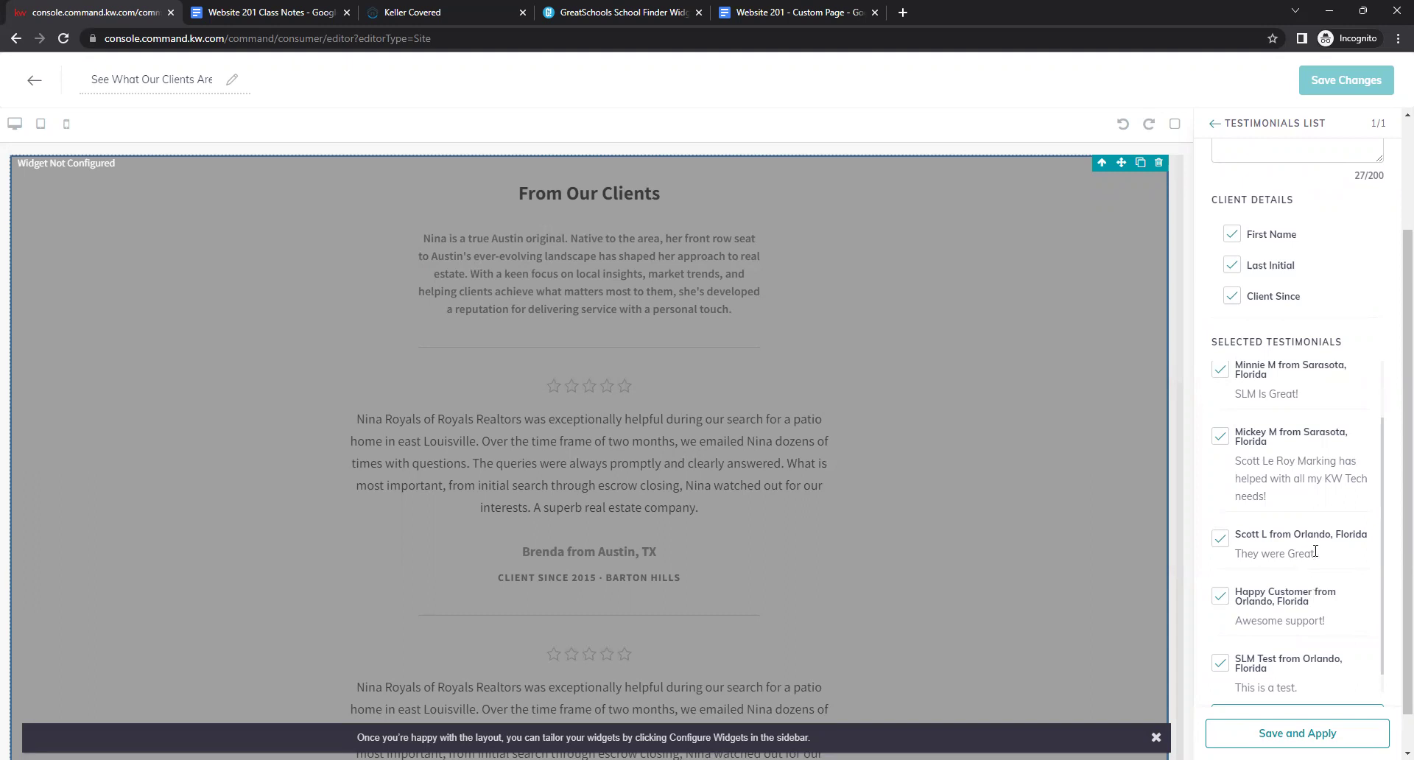
scroll(1315, 587, down, 3)
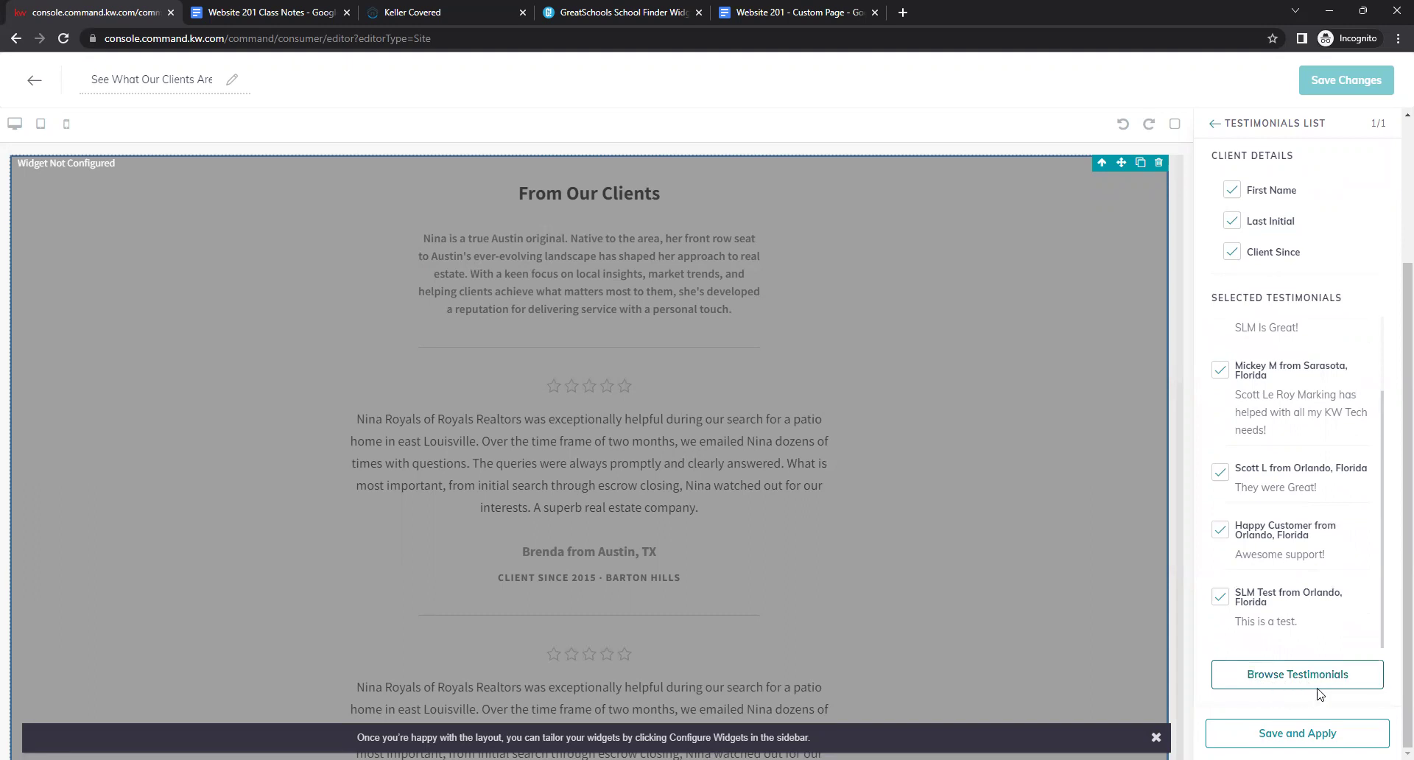
Open the testimonials browser listing selected and all available client reviews.
click(1332, 685)
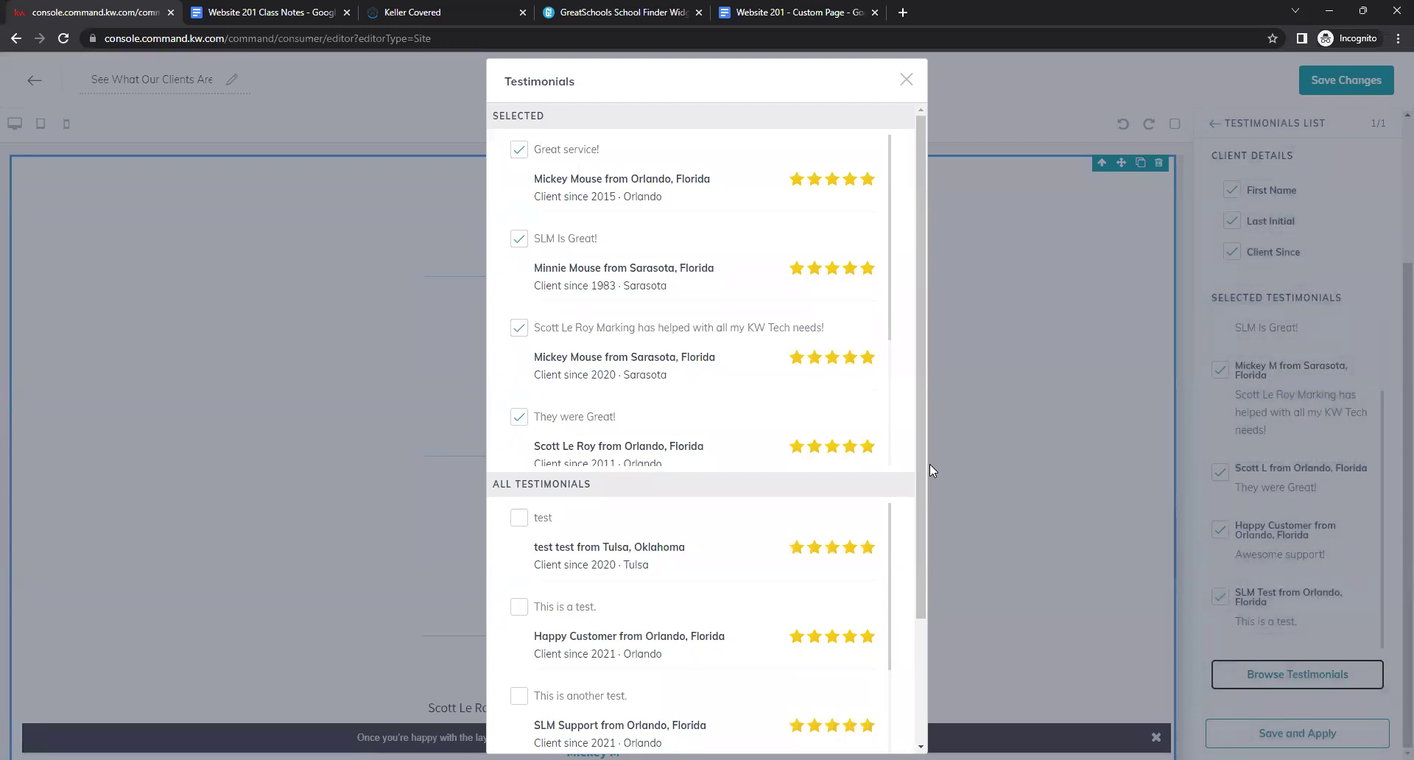
drag(920, 450, 918, 665)
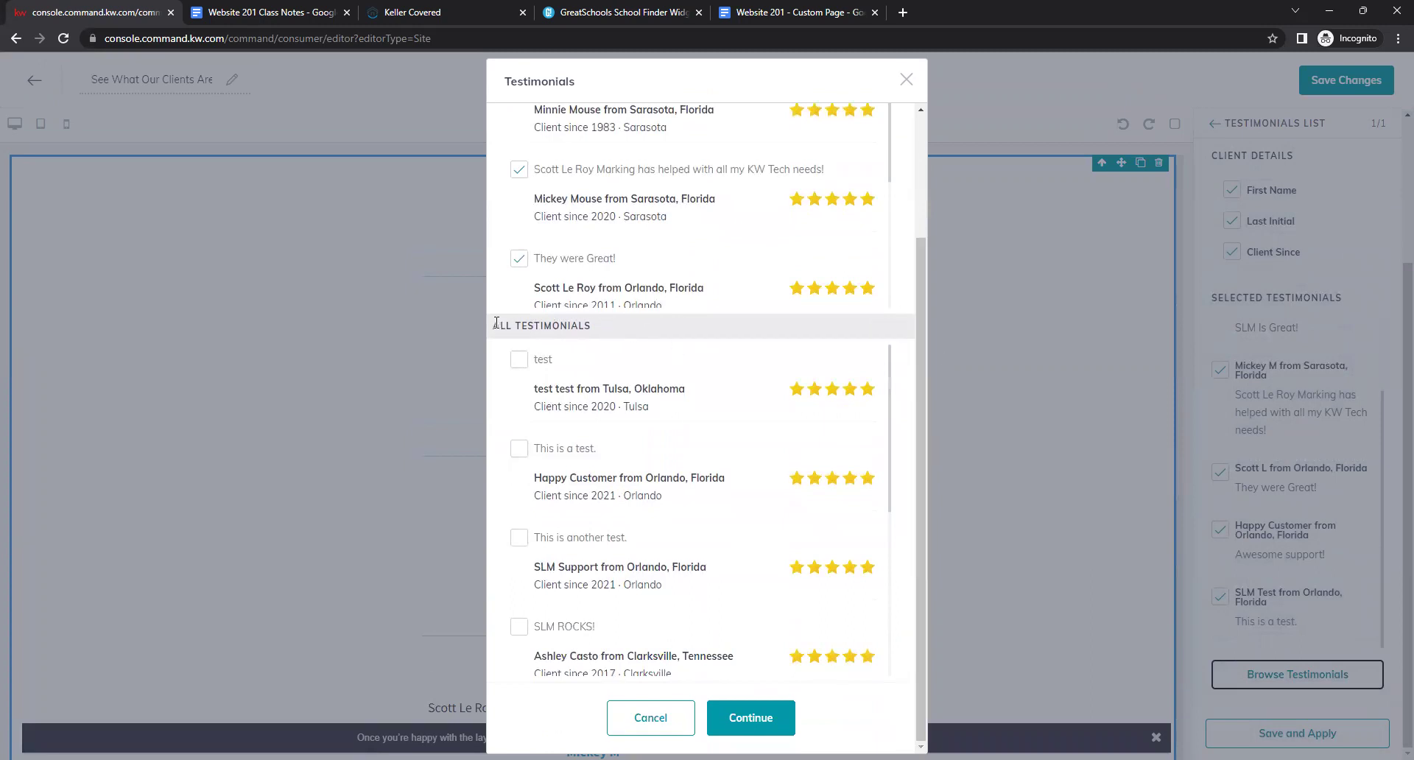
drag(496, 322, 663, 338)
click(661, 339)
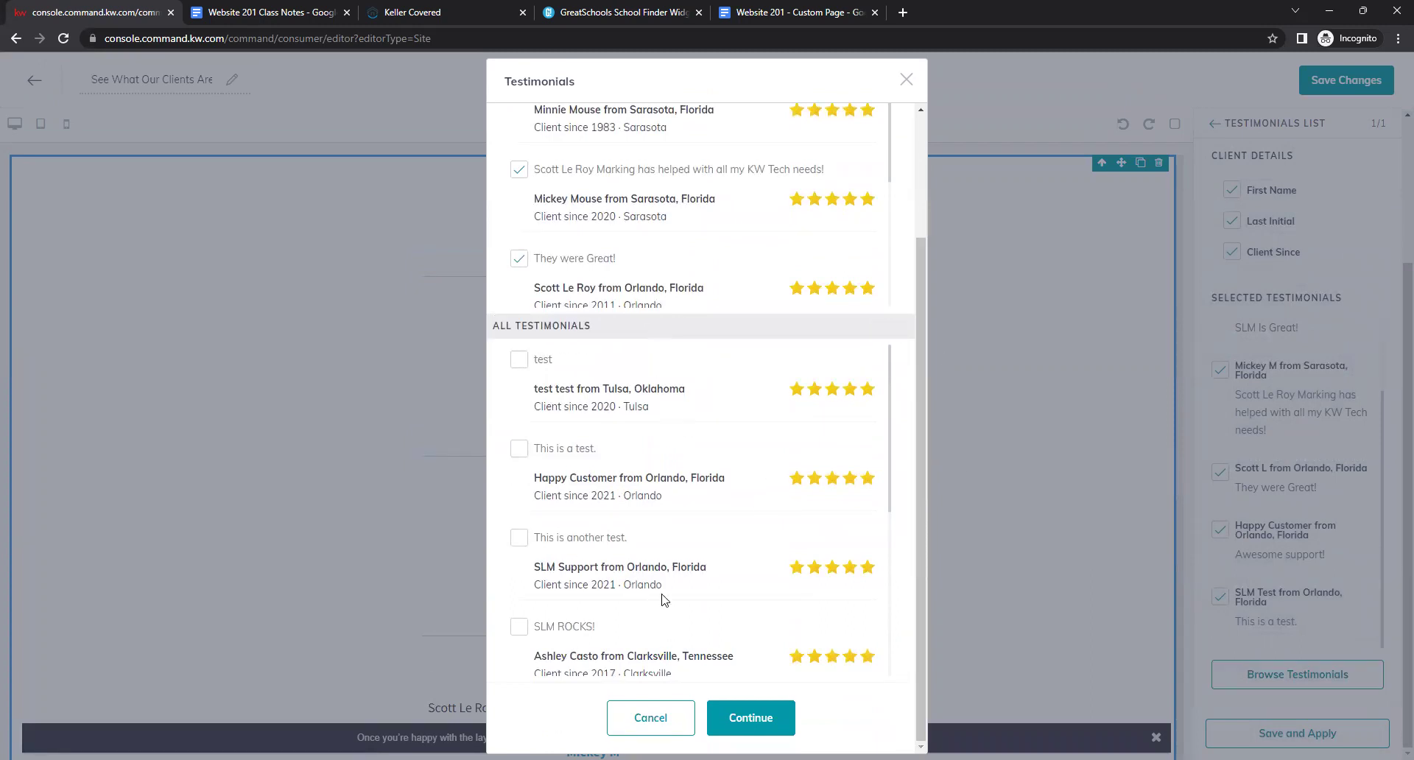
Keep the Tulsa test review unselected, leaving six five-star reviews chosen.
click(520, 365)
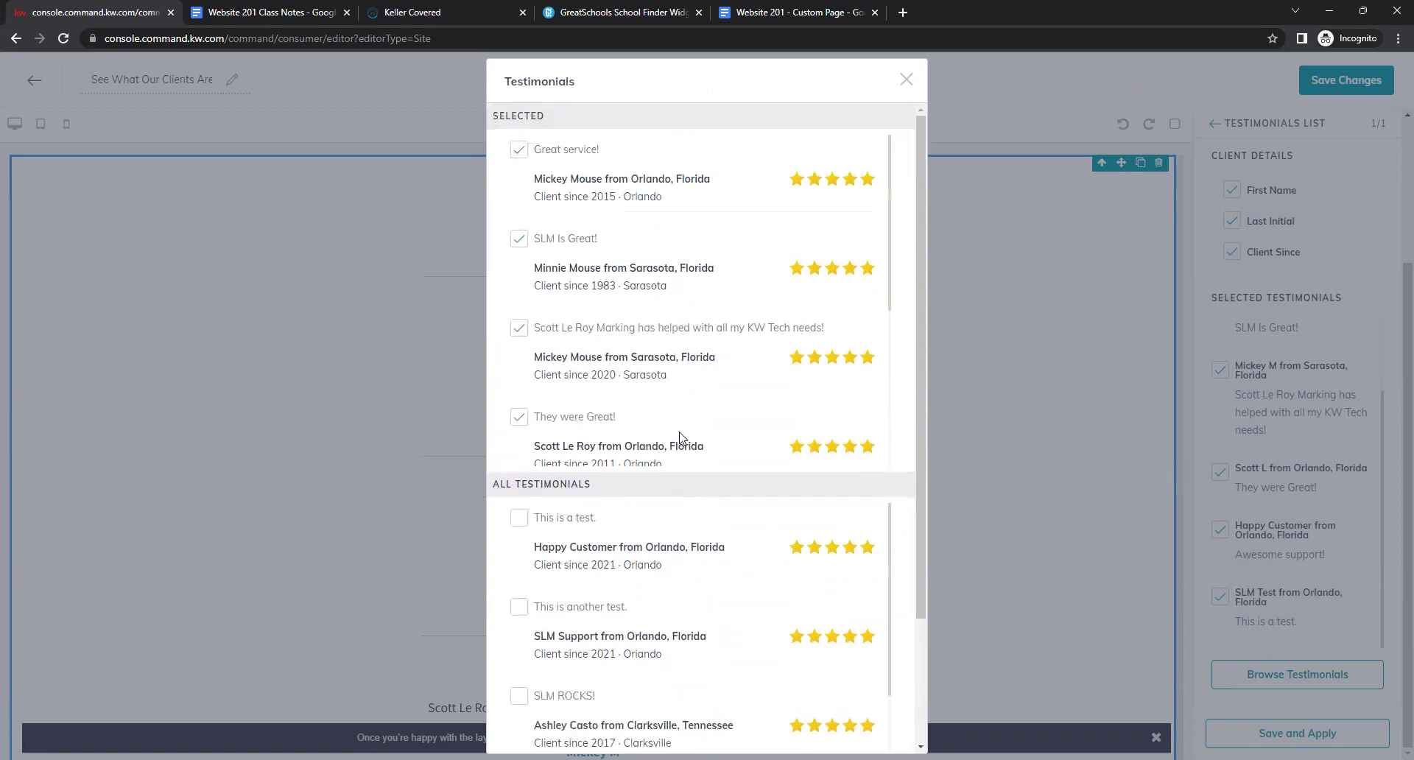
scroll(652, 239, down, 2)
scroll(652, 239, down, 2)
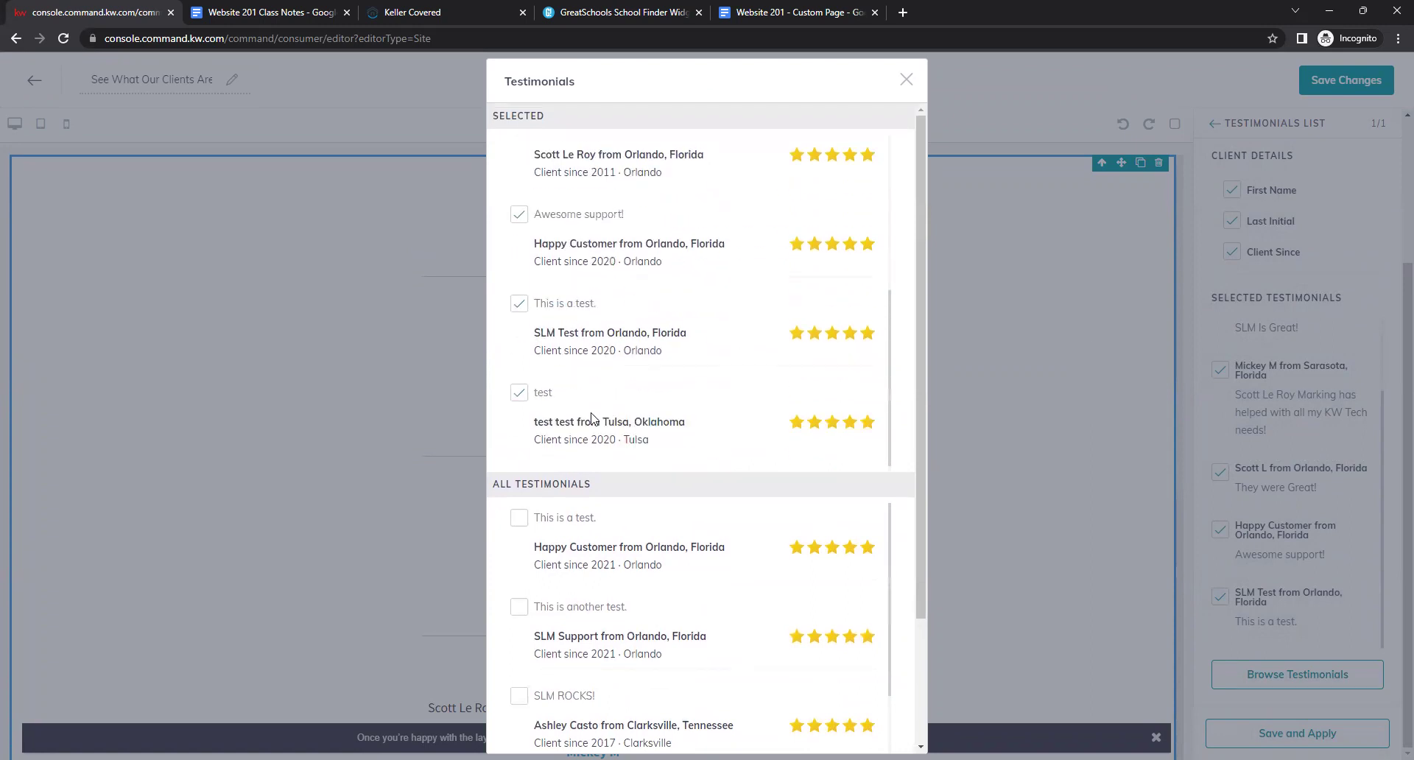
click(520, 395)
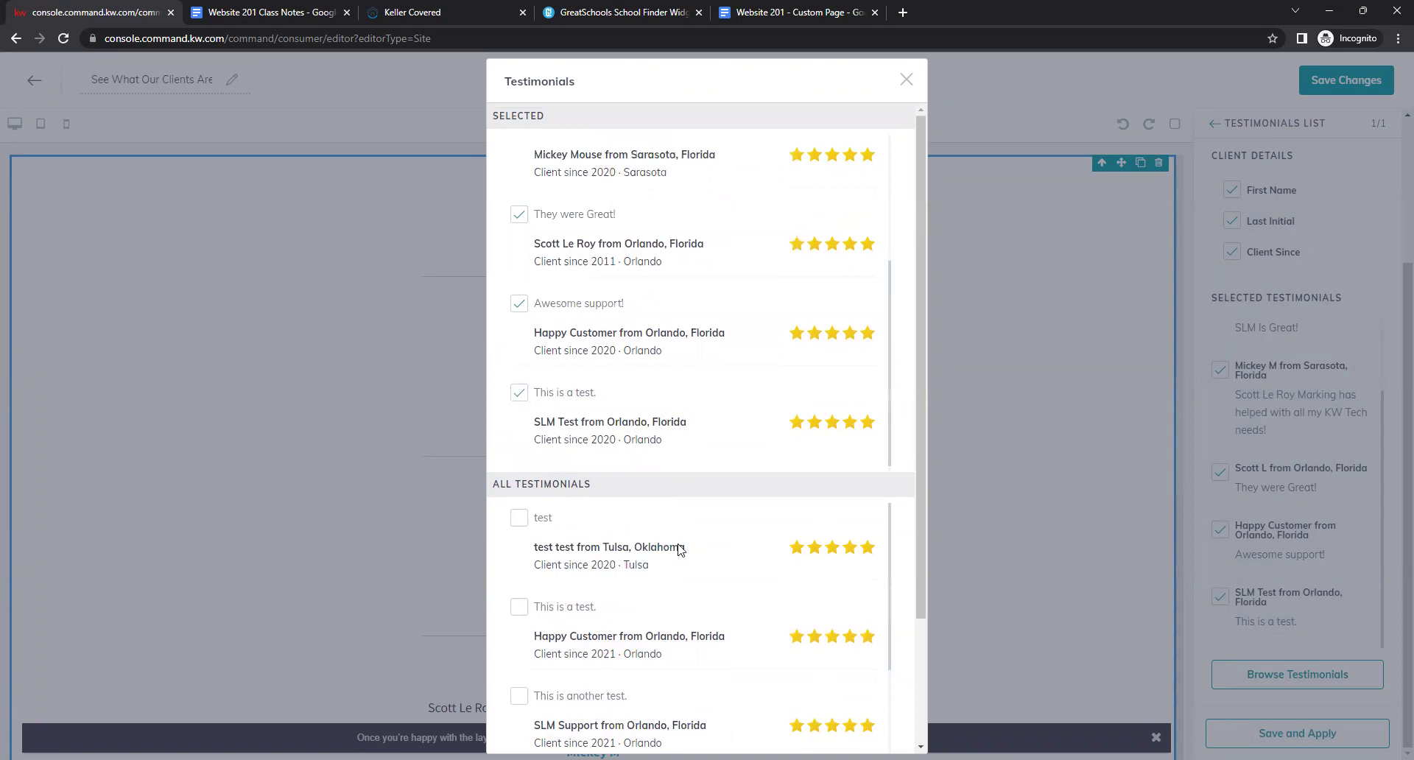
scroll(555, 483, down, 2)
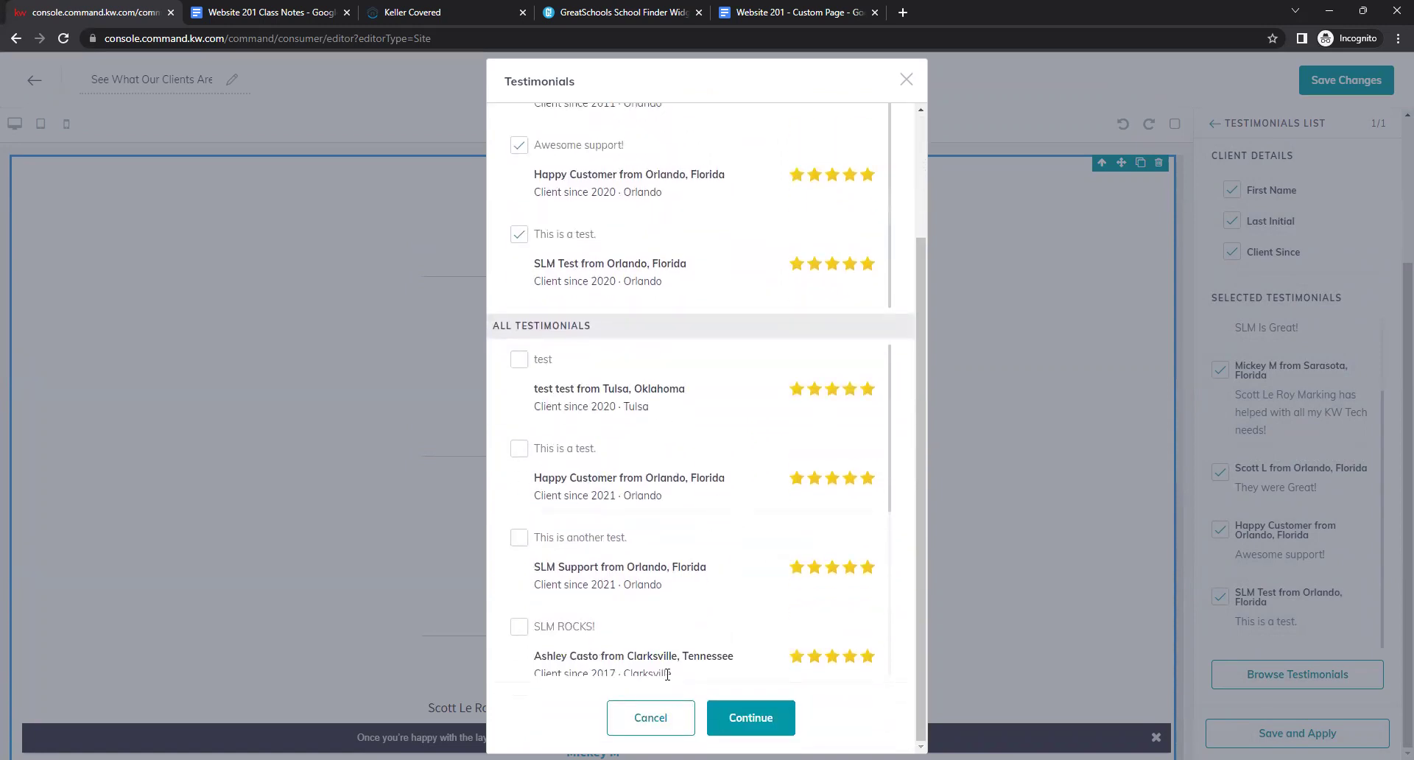
scroll(642, 590, up, 2)
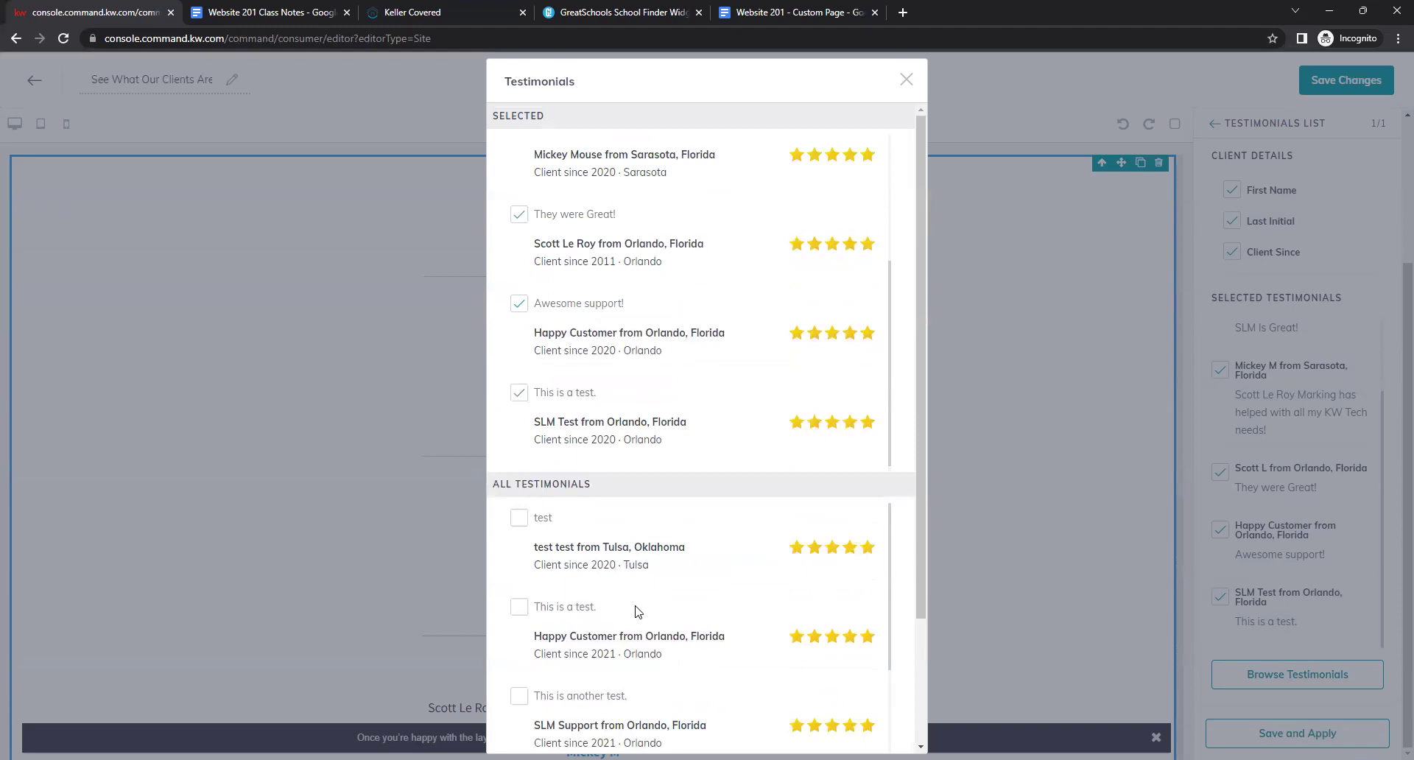
drag(492, 116, 589, 125)
click(630, 181)
scroll(869, 494, down, 1)
scroll(885, 460, down, 5)
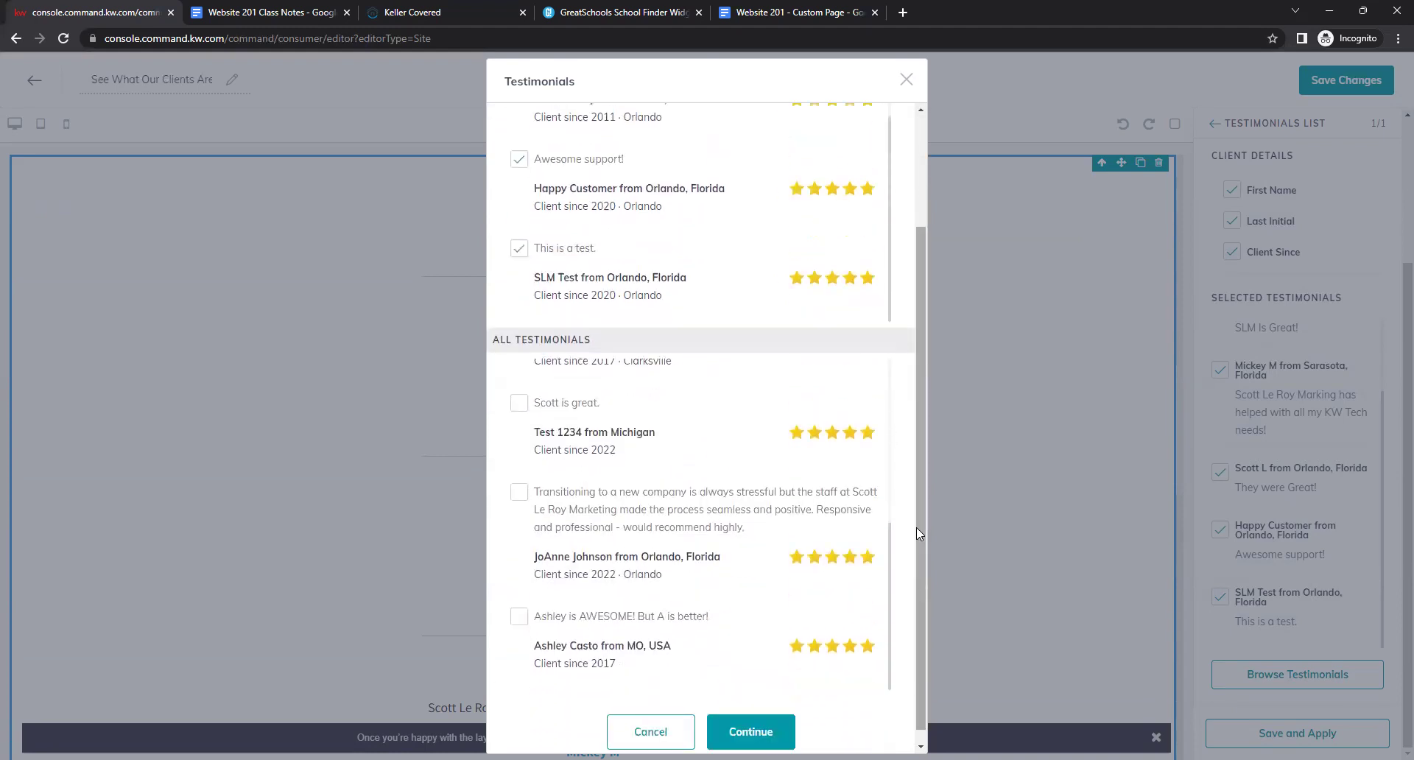
Confirm the chosen reviews, save and apply the widget, and check the Client Reviews preview.
click(748, 726)
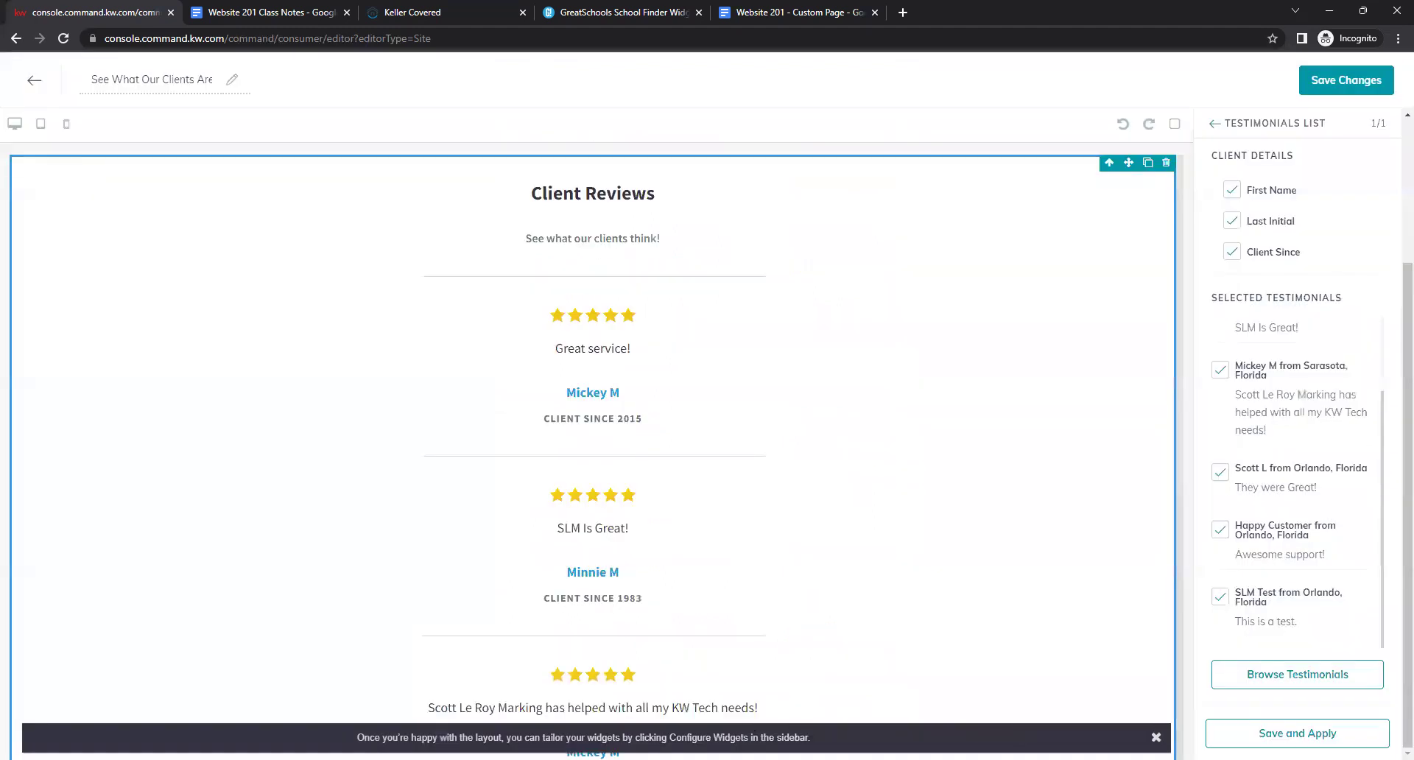
click(1335, 734)
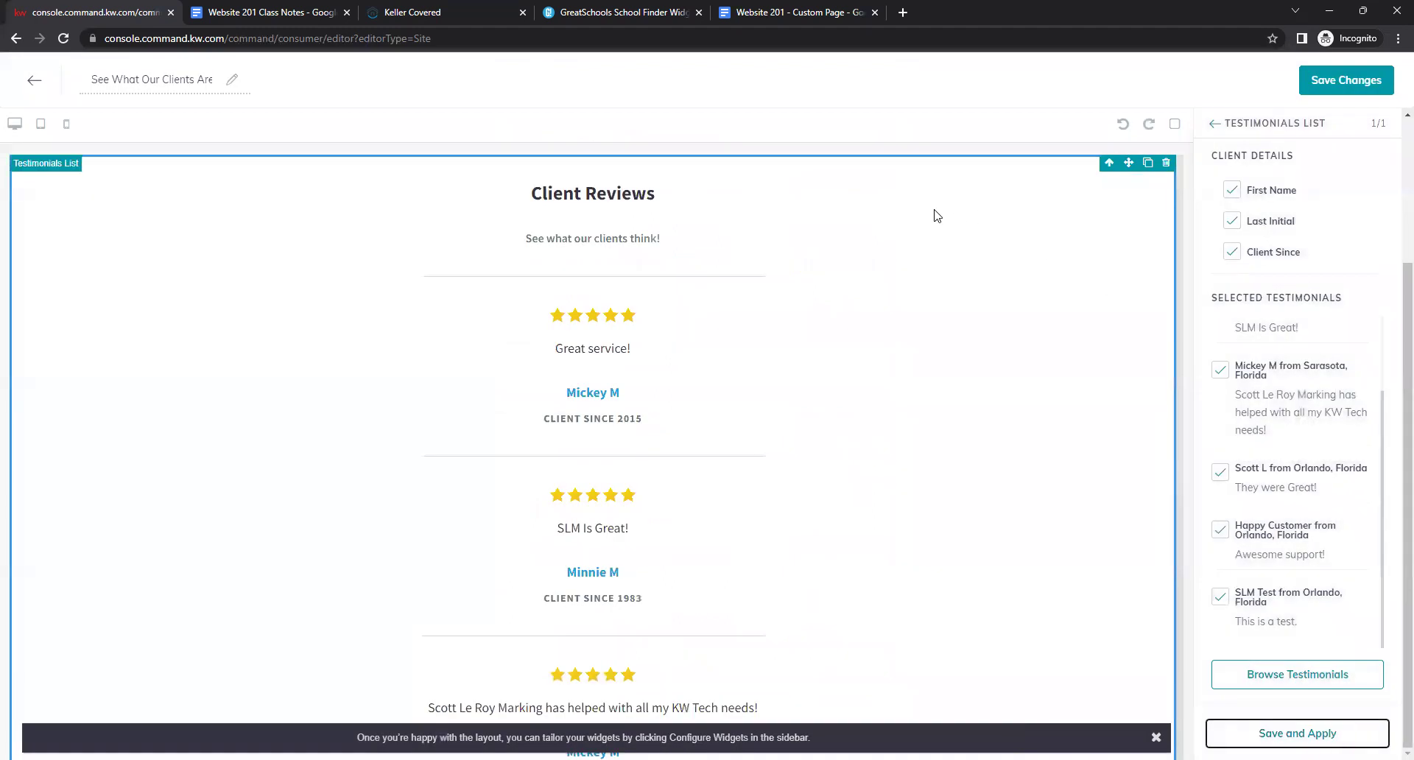
scroll(733, 316, down, 6)
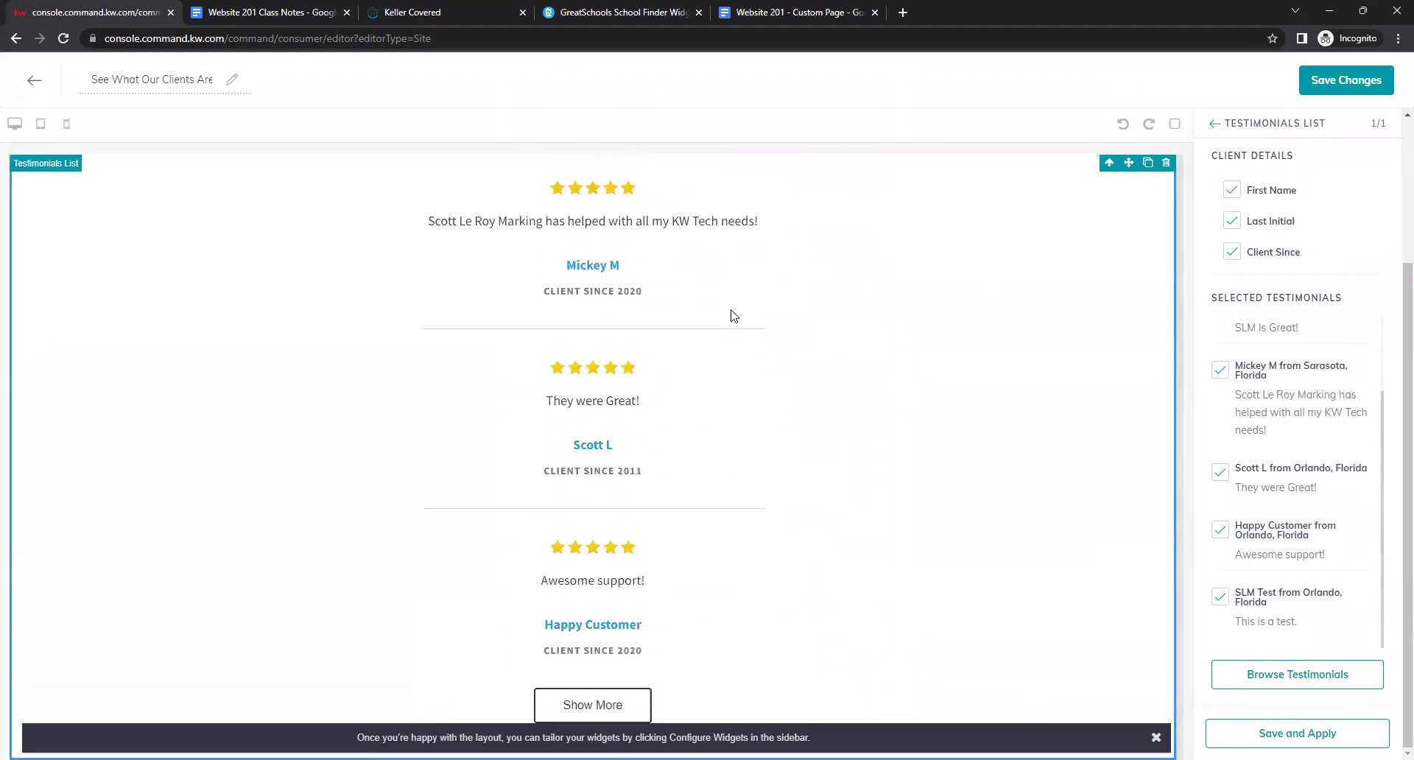
scroll(743, 489, up, 4)
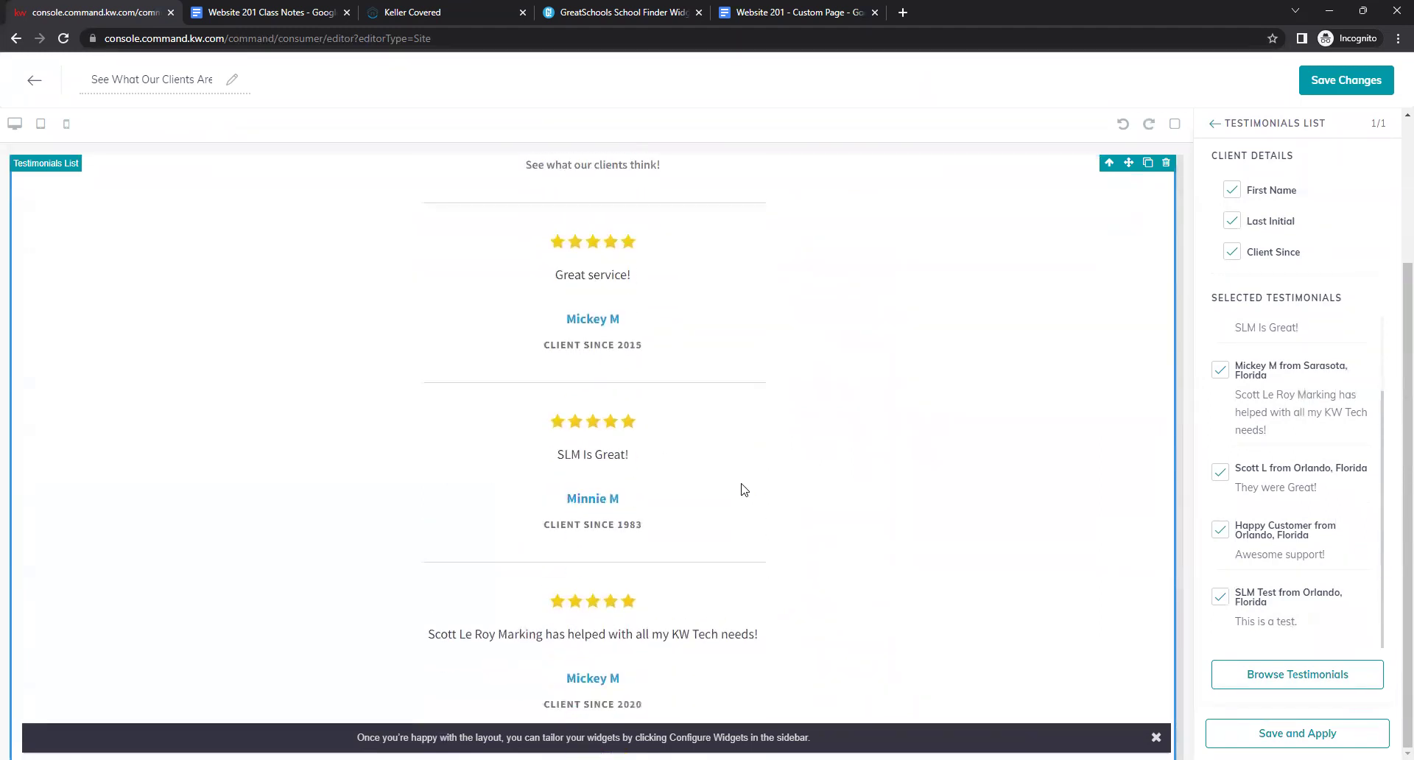
scroll(744, 489, up, 1)
scroll(744, 489, down, 1)
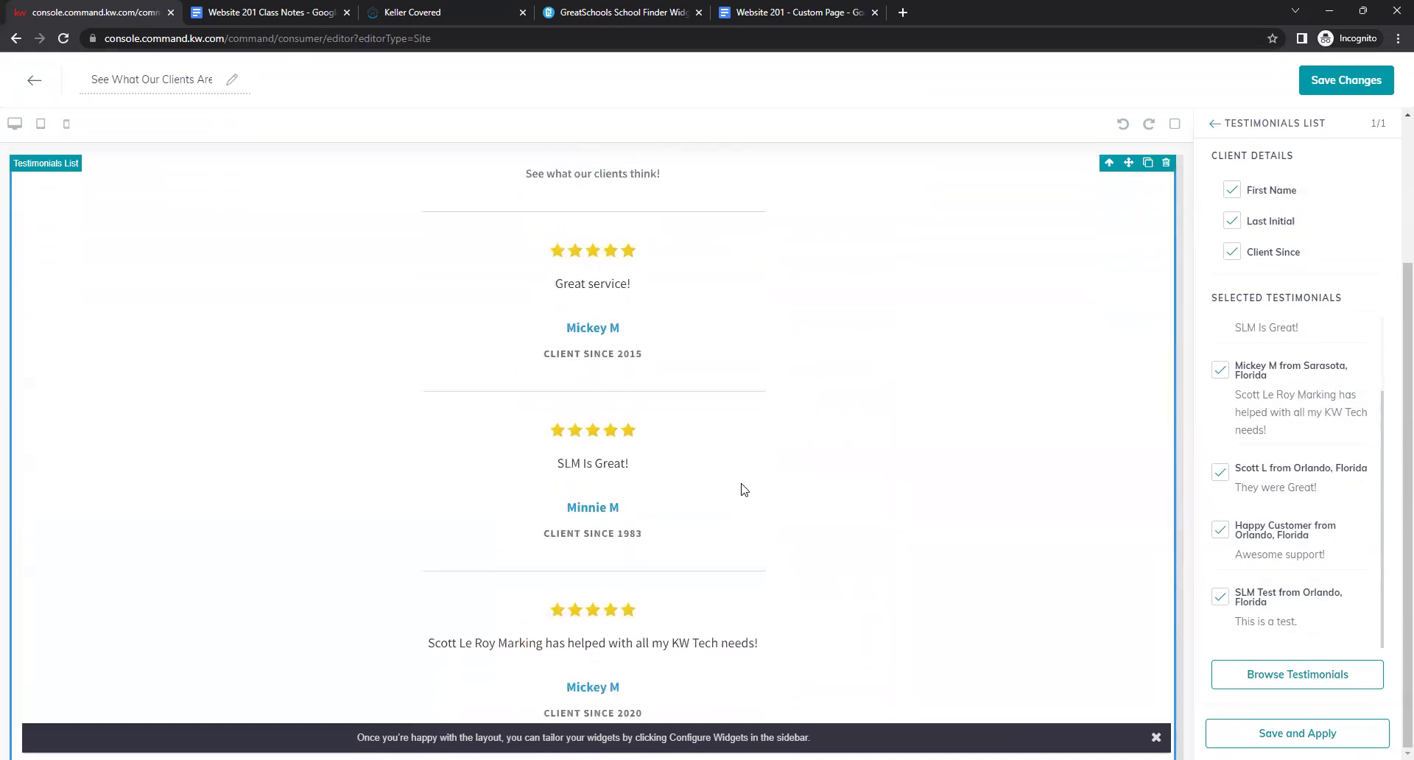
scroll(766, 464, up, 1)
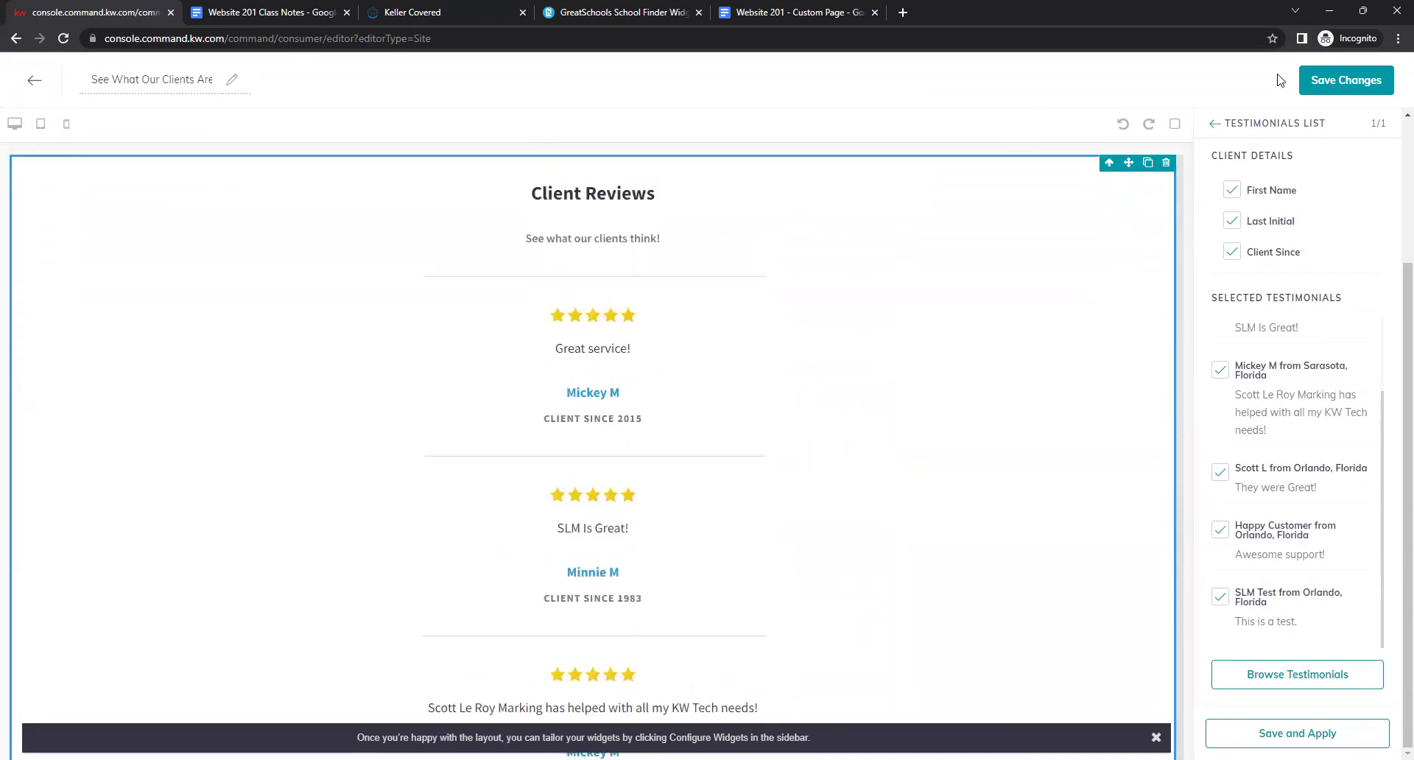
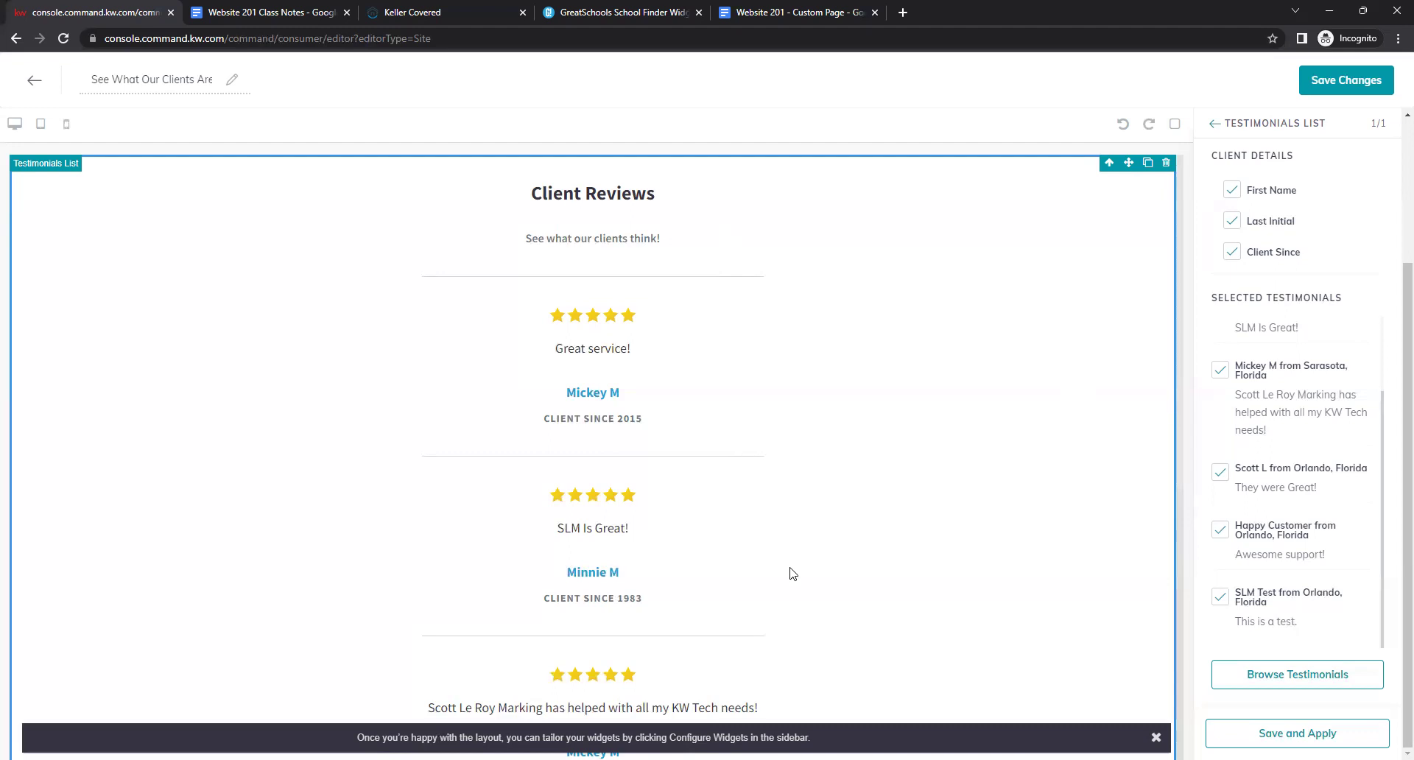
Save the 'See What Our Clients Are Saying!' testimonials page, answering No to publishing now.
scroll(817, 506, down, 5)
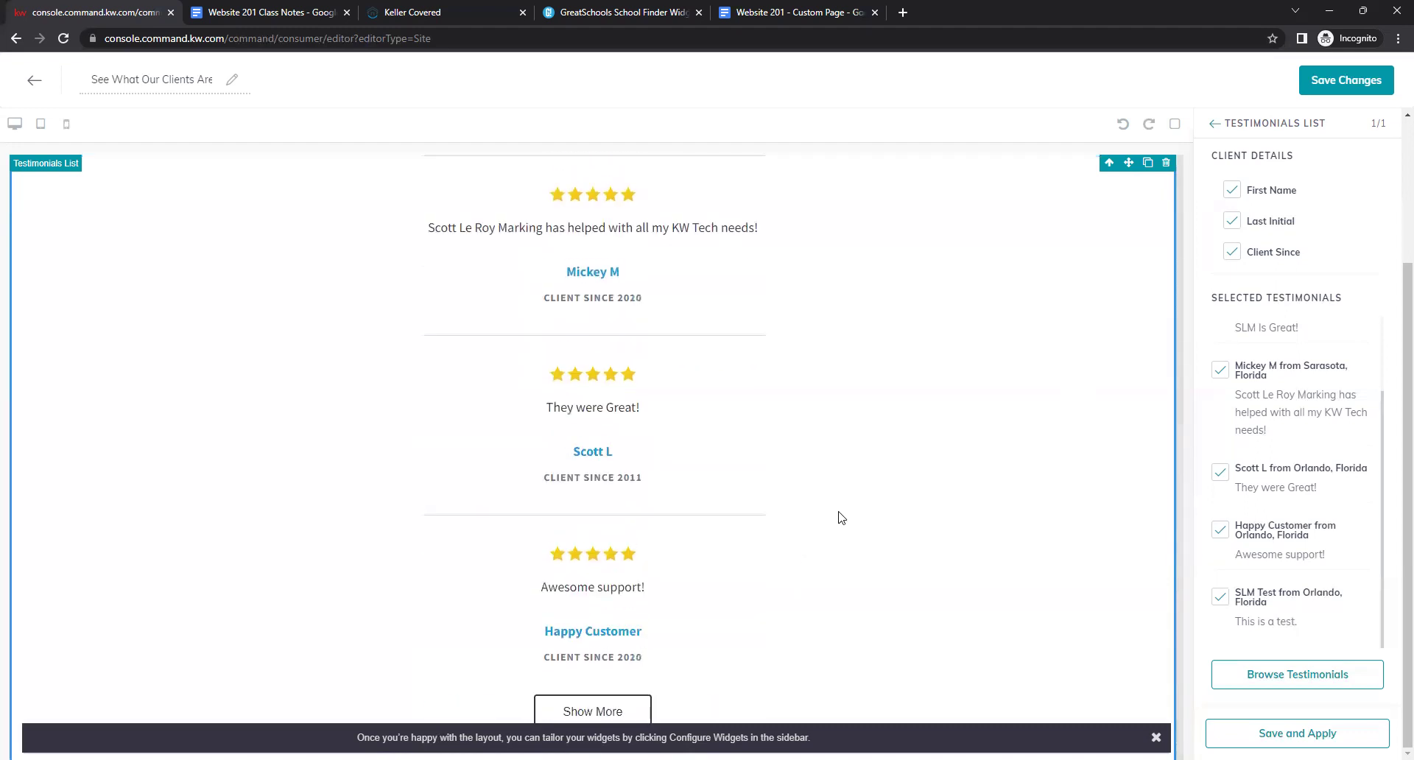
scroll(647, 196, up, 5)
scroll(729, 529, down, 5)
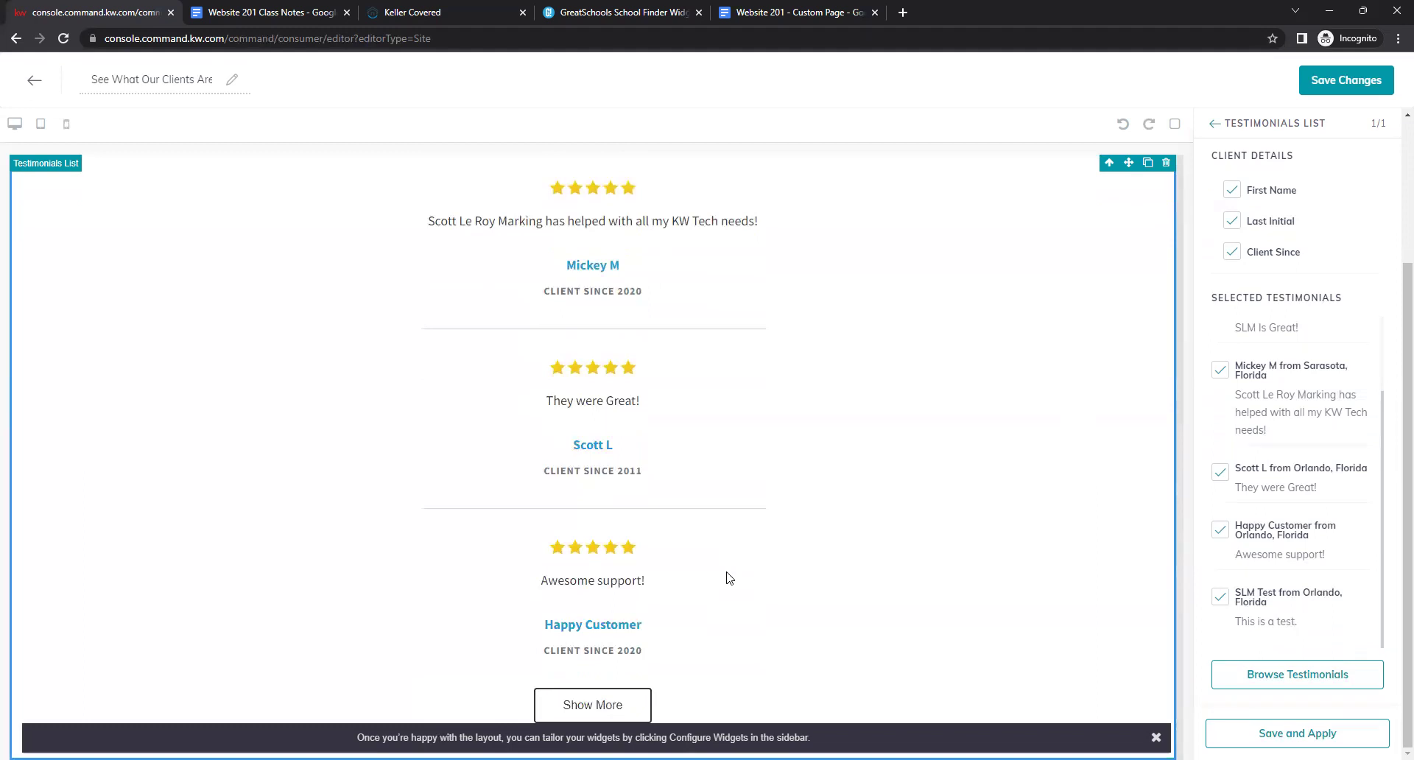
scroll(1059, 531, up, 5)
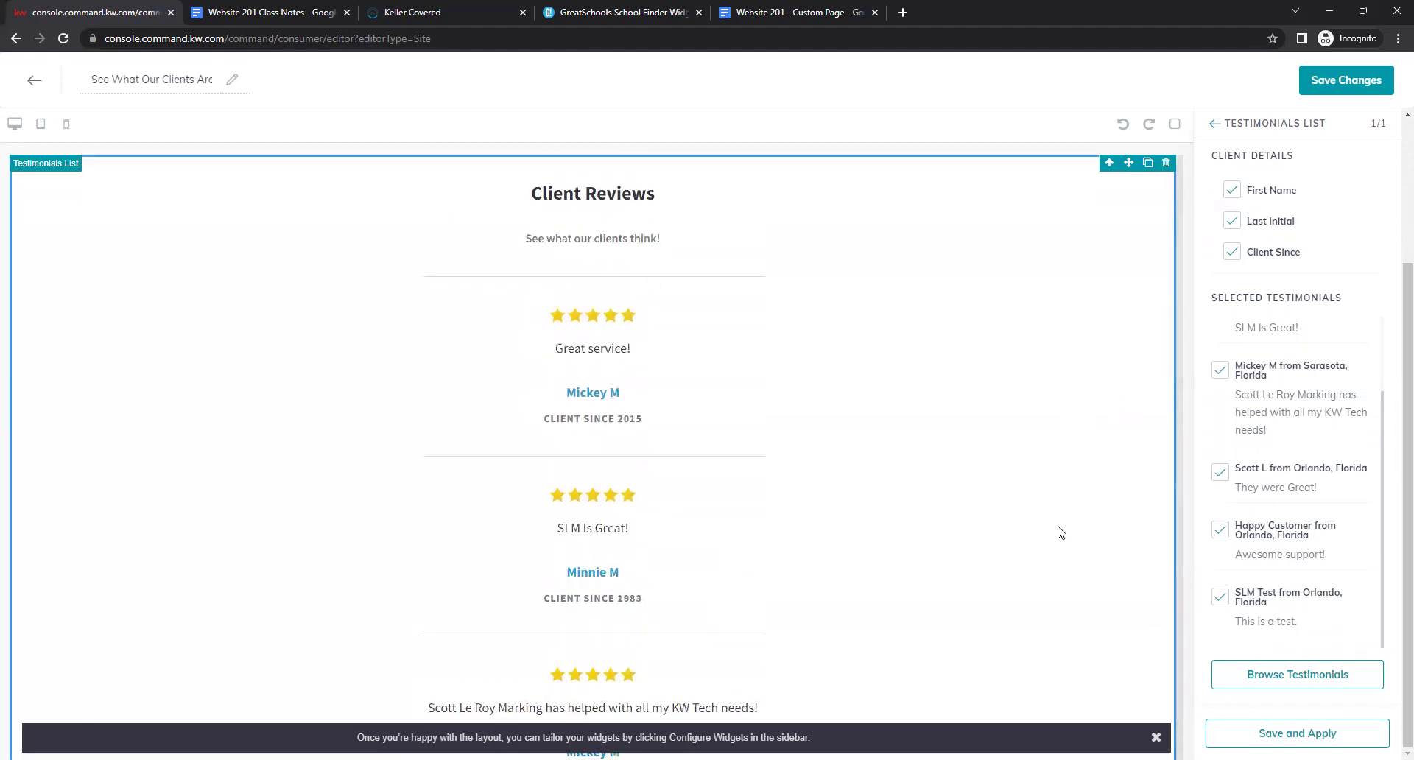
click(1343, 87)
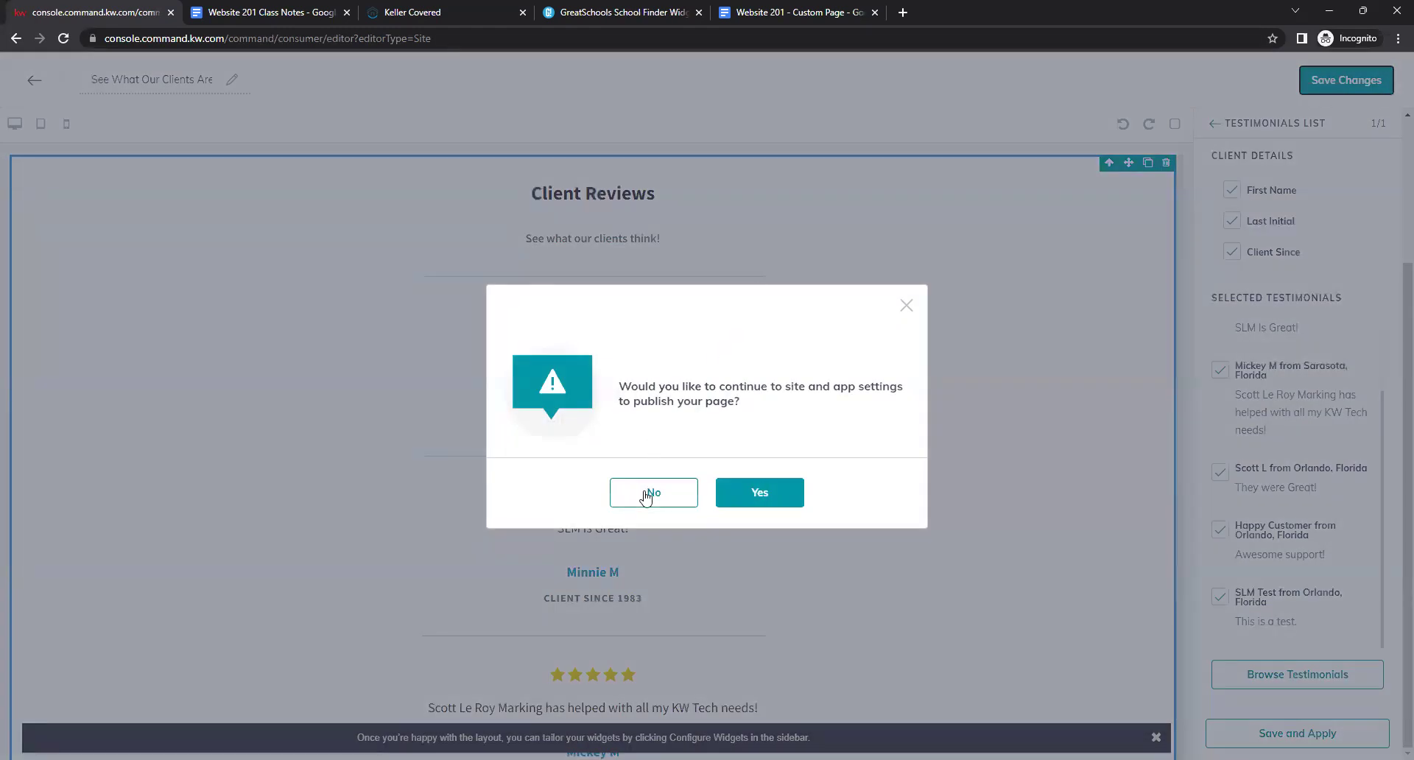
click(645, 495)
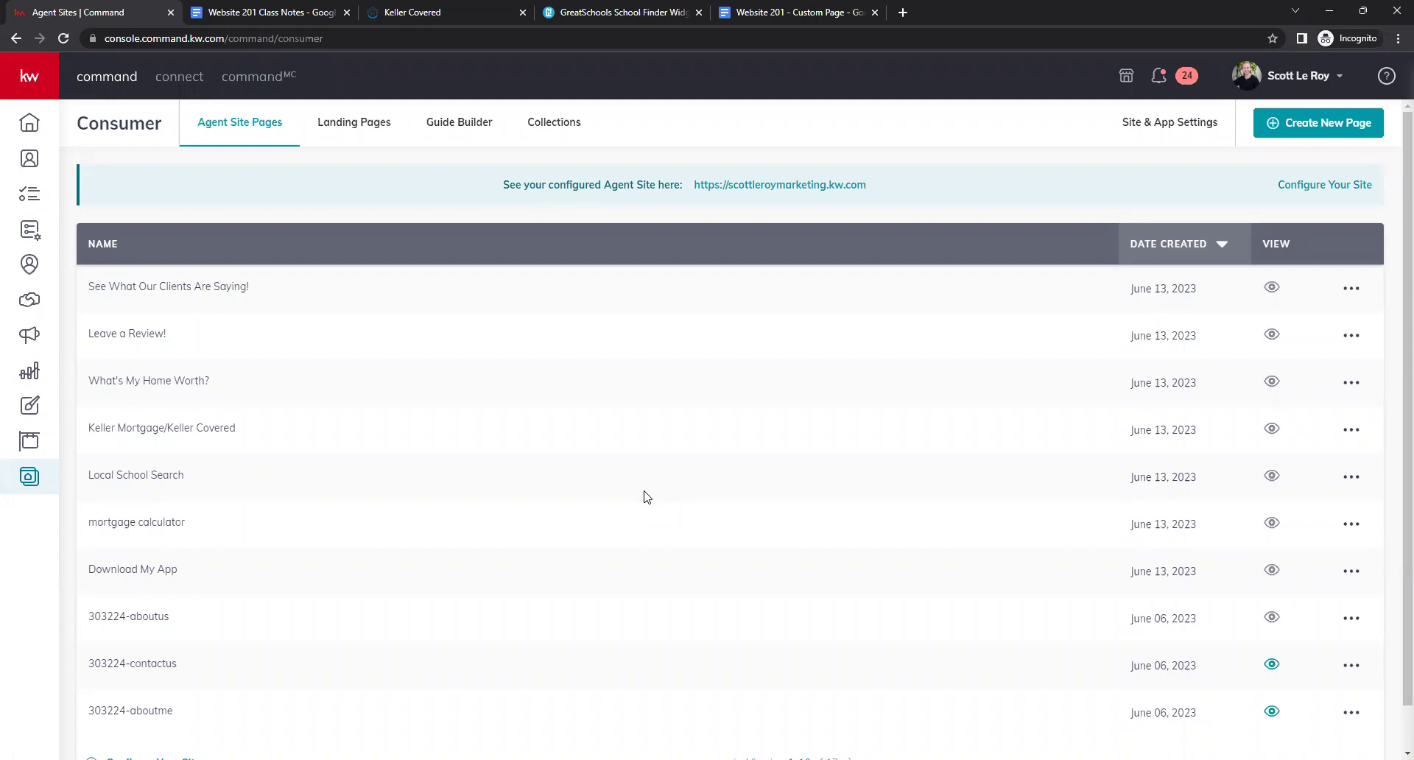
Create a new On My Agent Site page and title it 'Sold Properties'.
click(1336, 124)
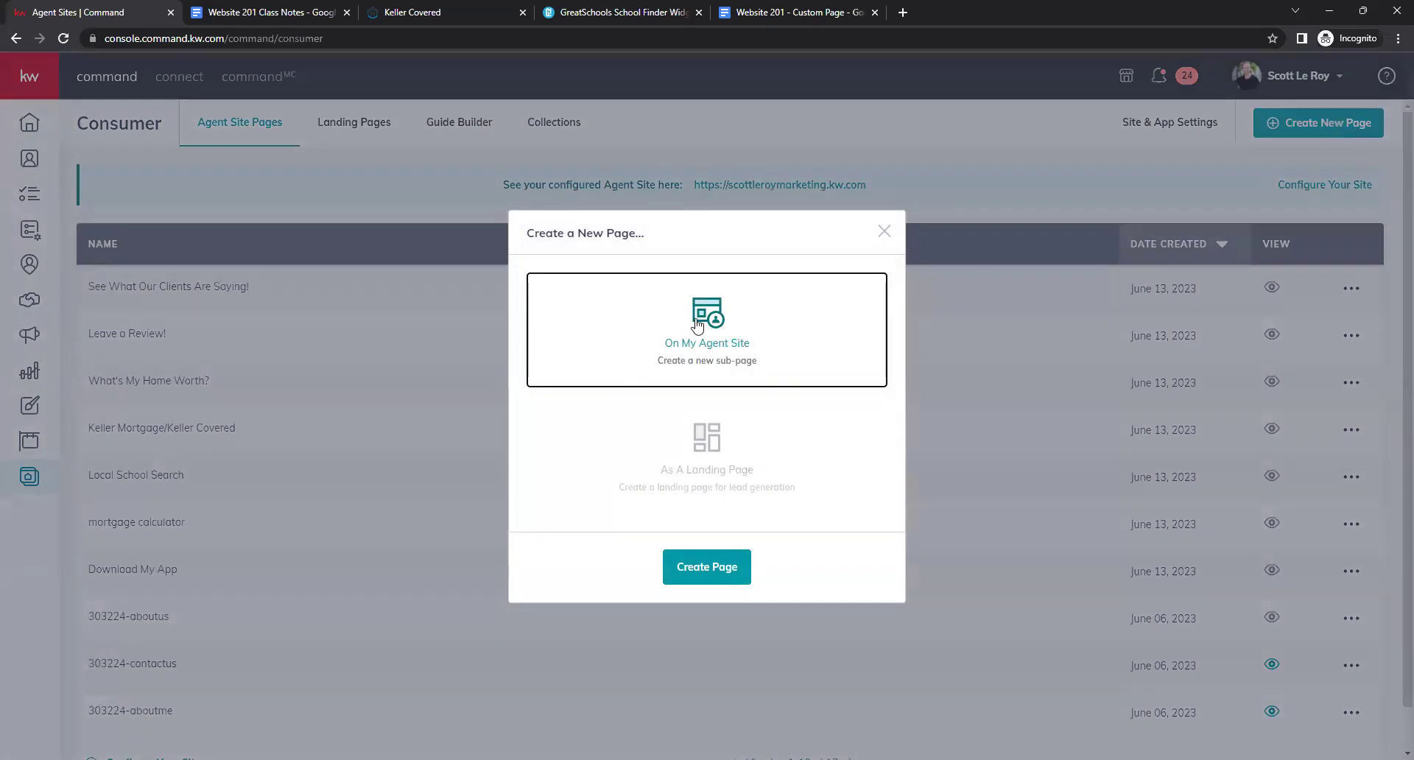
click(735, 568)
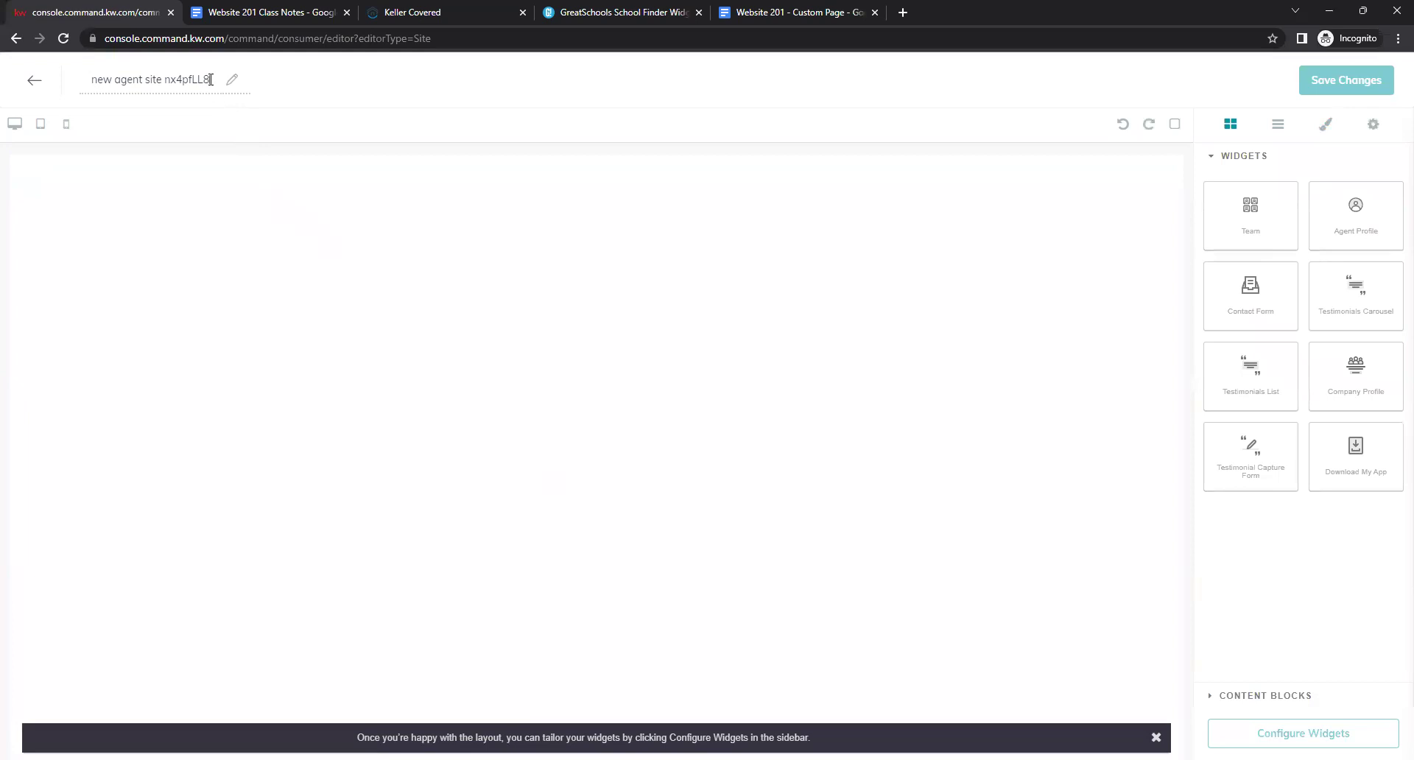
drag(211, 80, 62, 74)
key(BackSpace)
text(Sold Properties)
Add a Text block at the top of the Sold Properties page with a Contact Form below it.
click(1283, 704)
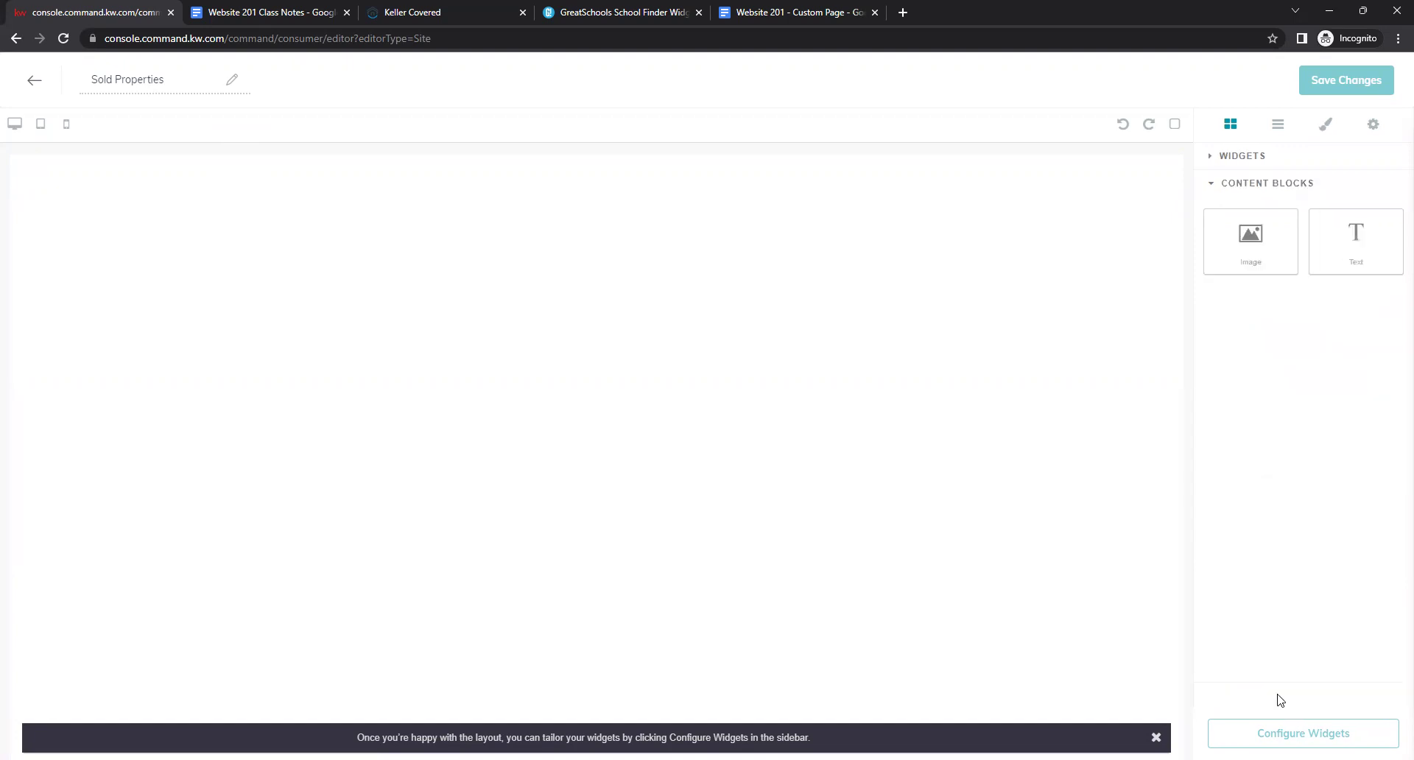
drag(1338, 249, 958, 237)
click(1240, 156)
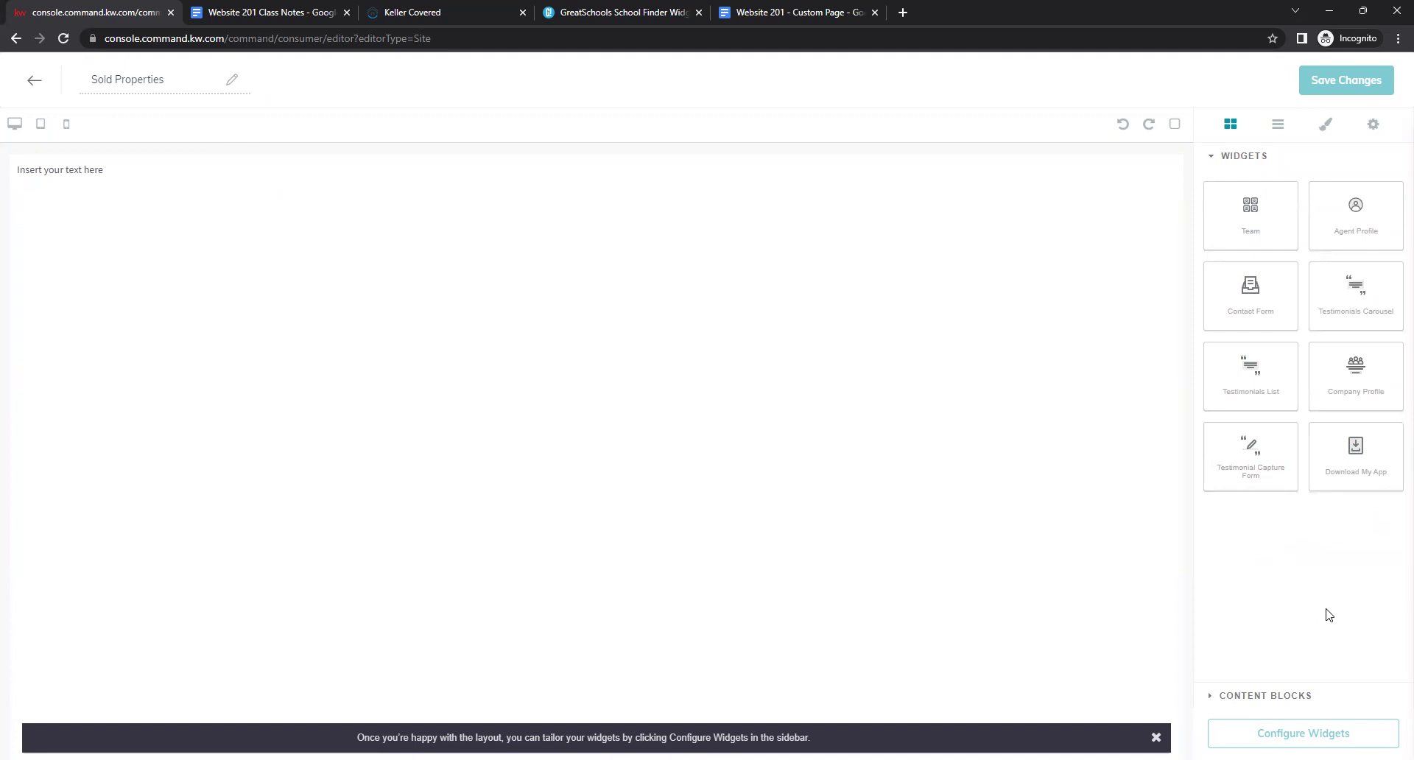
drag(1232, 298, 523, 322)
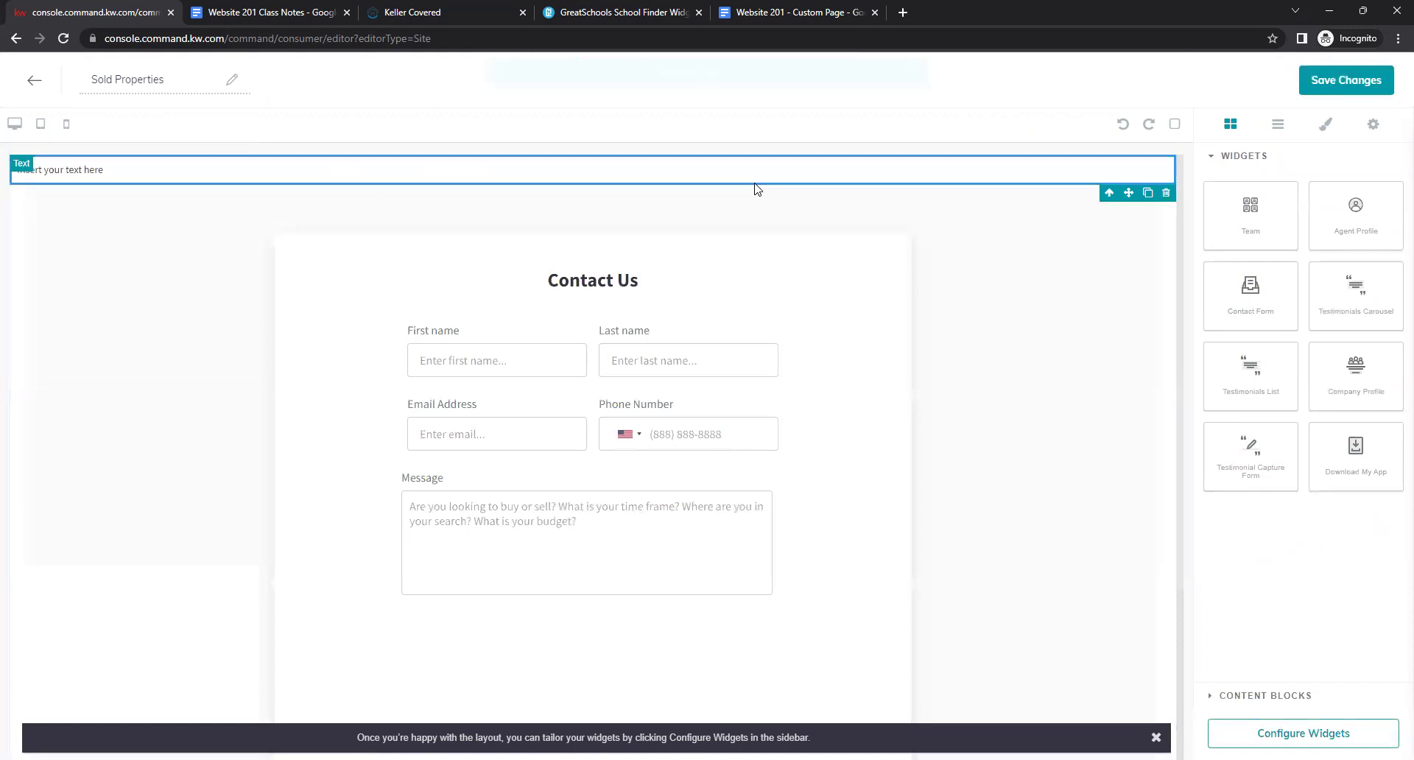
click(801, 12)
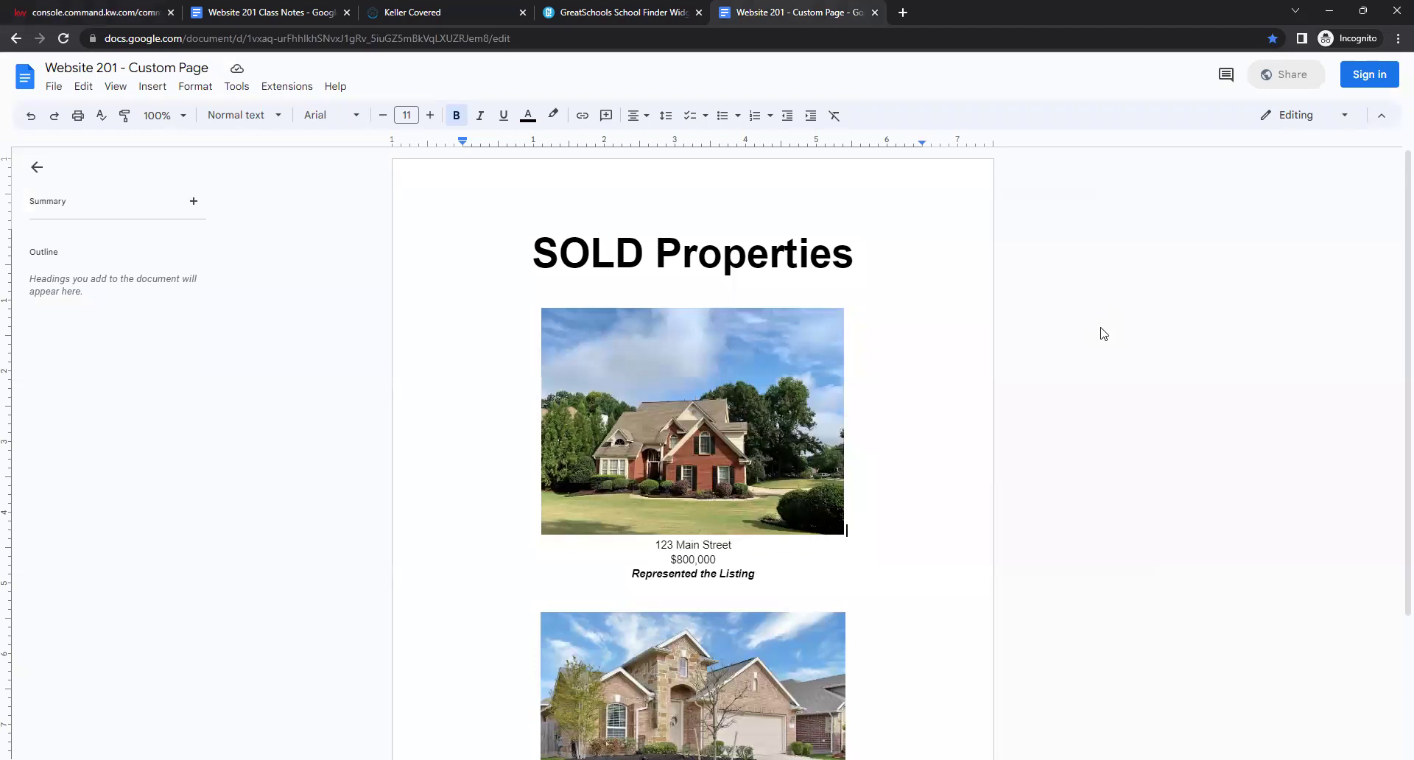
Confirm the SOLD Properties heading and both listings in the reference doc stay centre-aligned.
click(532, 250)
drag(532, 250, 903, 759)
scroll(898, 511, up, 2)
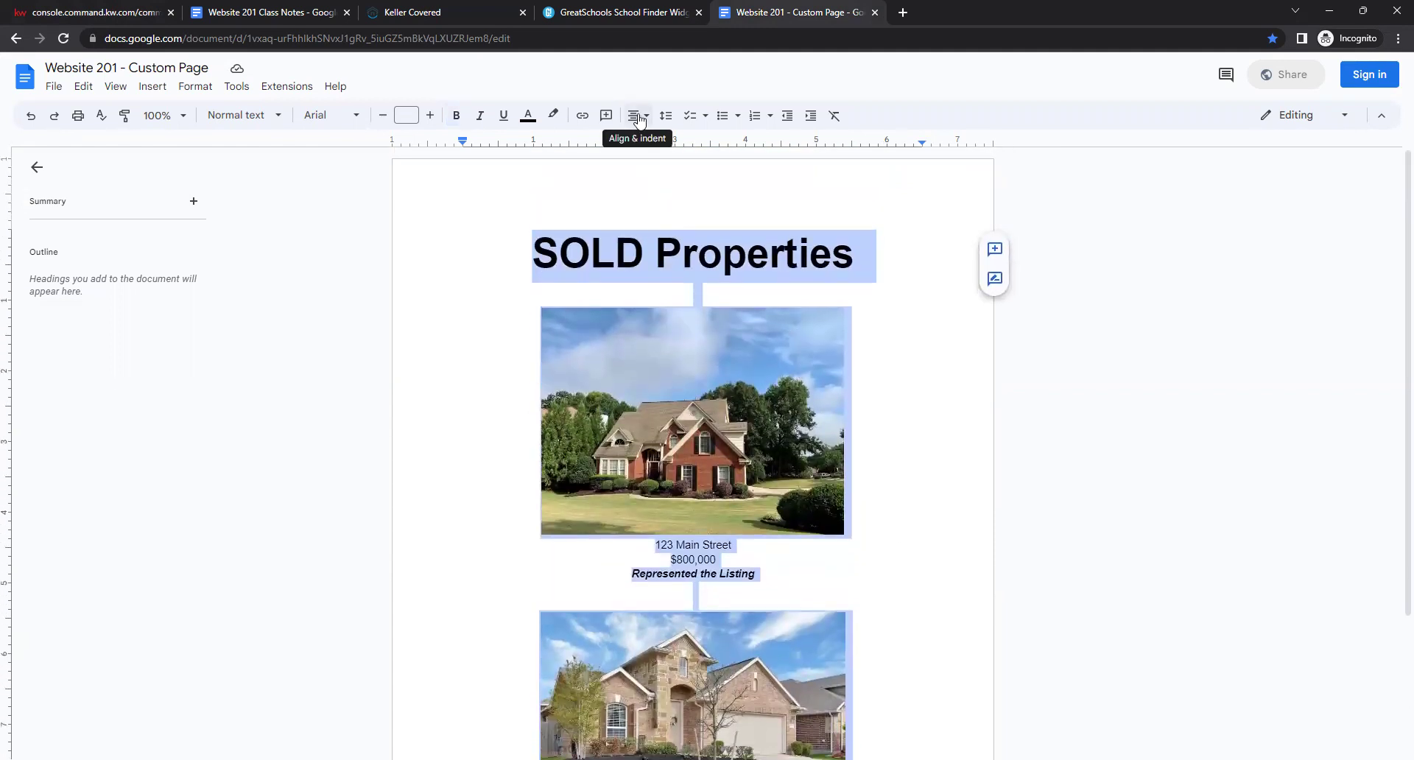
click(639, 126)
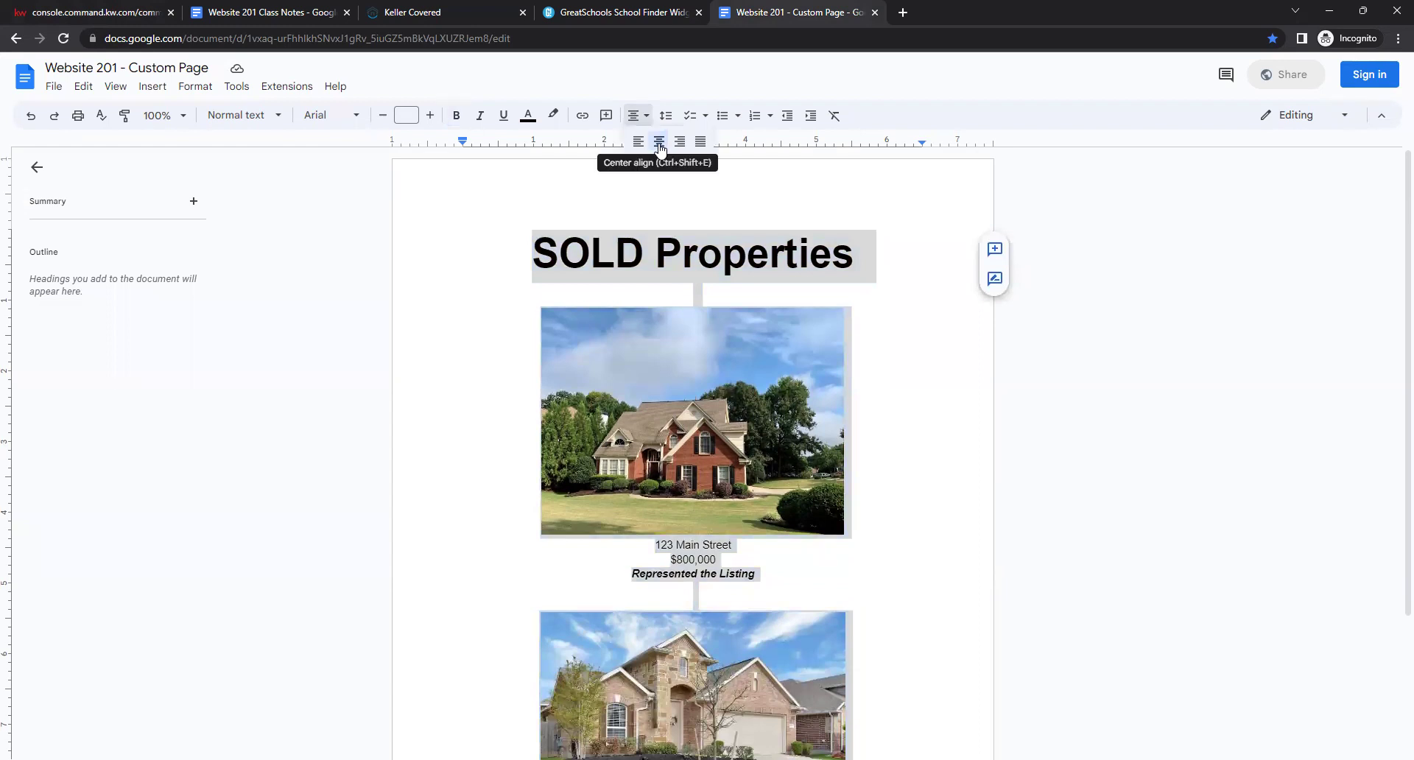
click(660, 145)
click(660, 208)
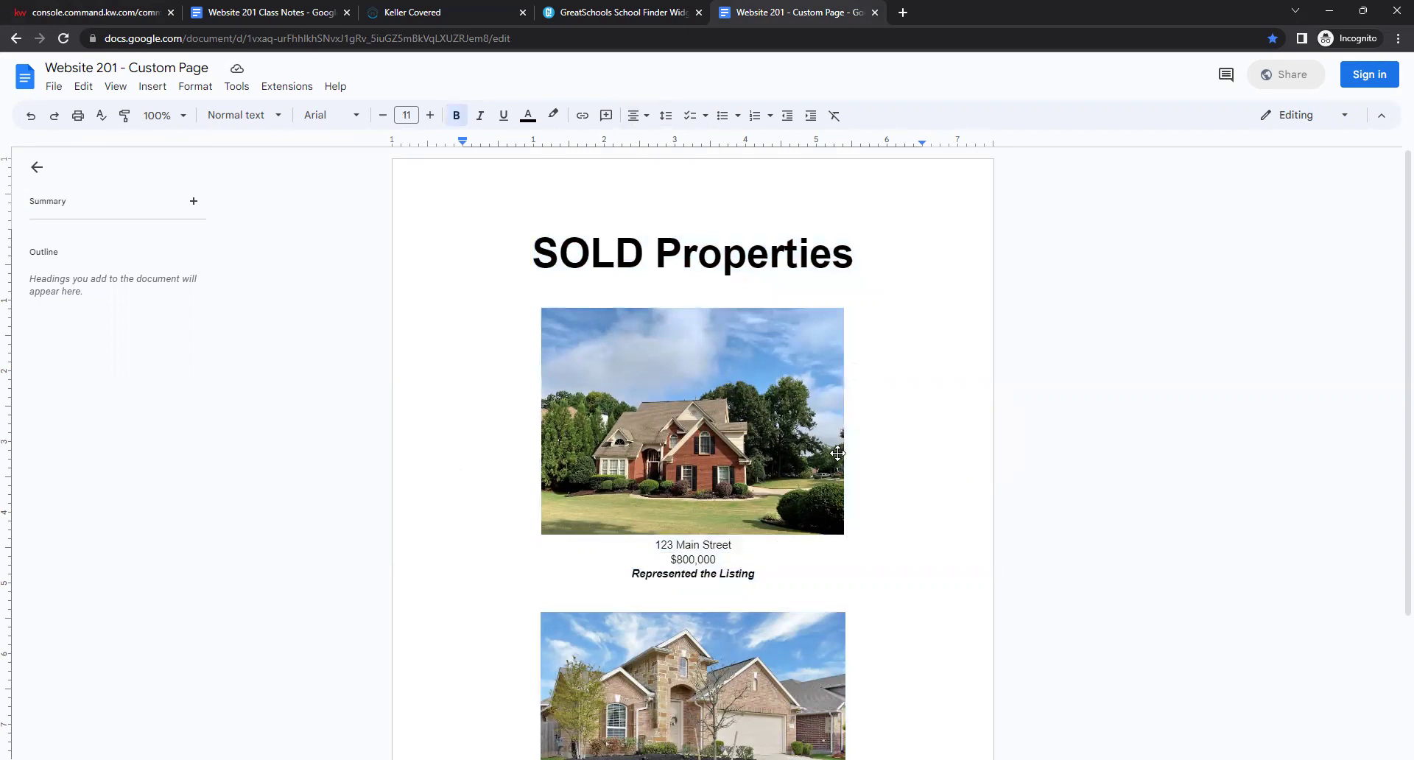
click(860, 517)
click(152, 88)
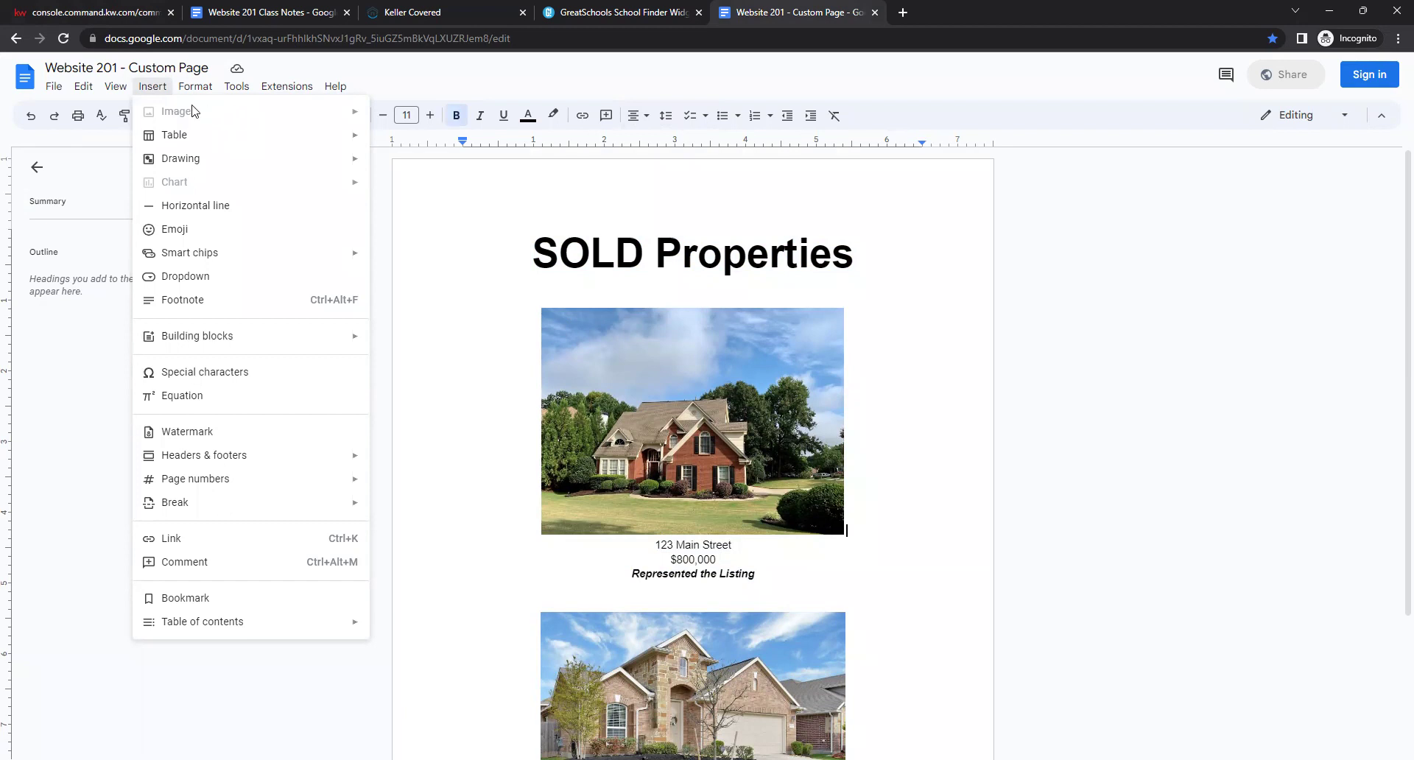
Inspect the SOLD Properties heading's font and font size, leaving them unchanged.
click(291, 89)
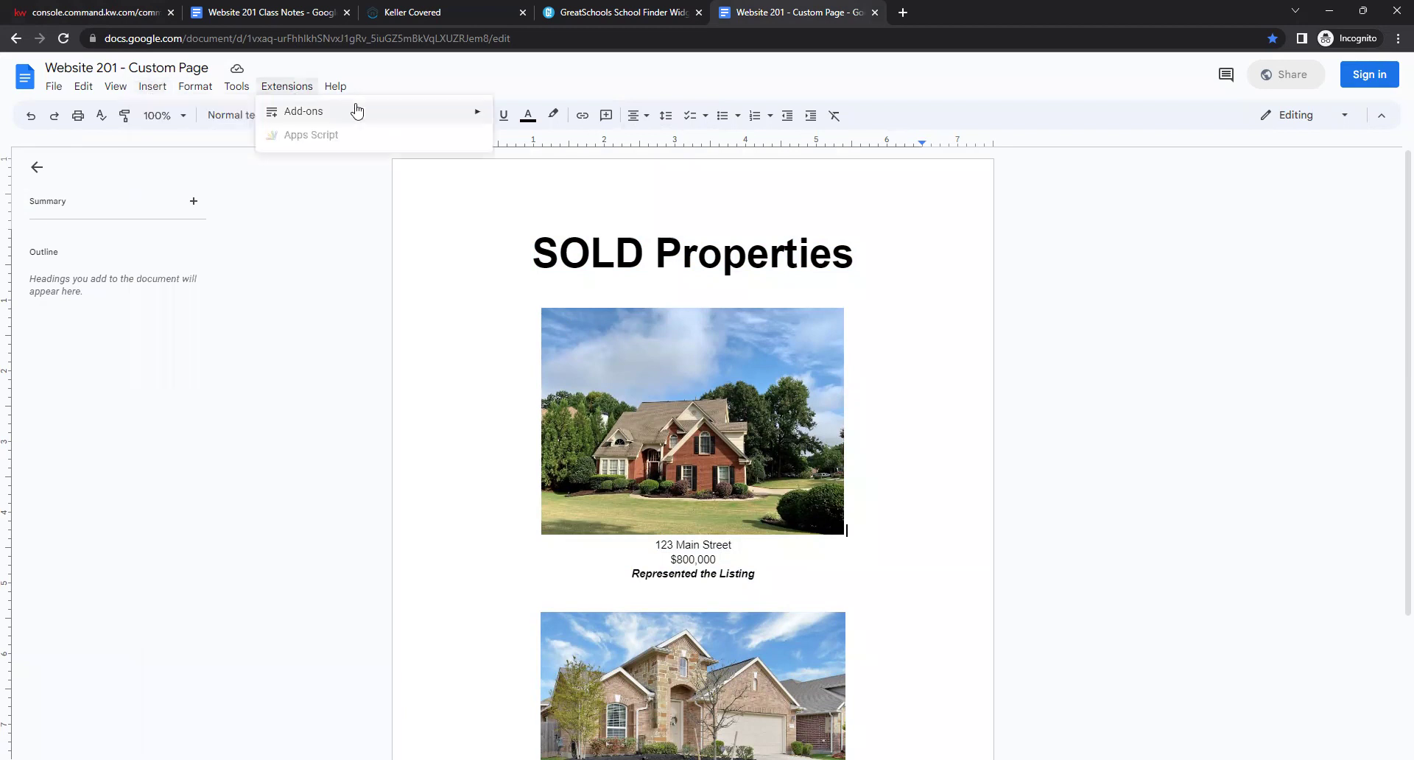
mouse_move(157, 92)
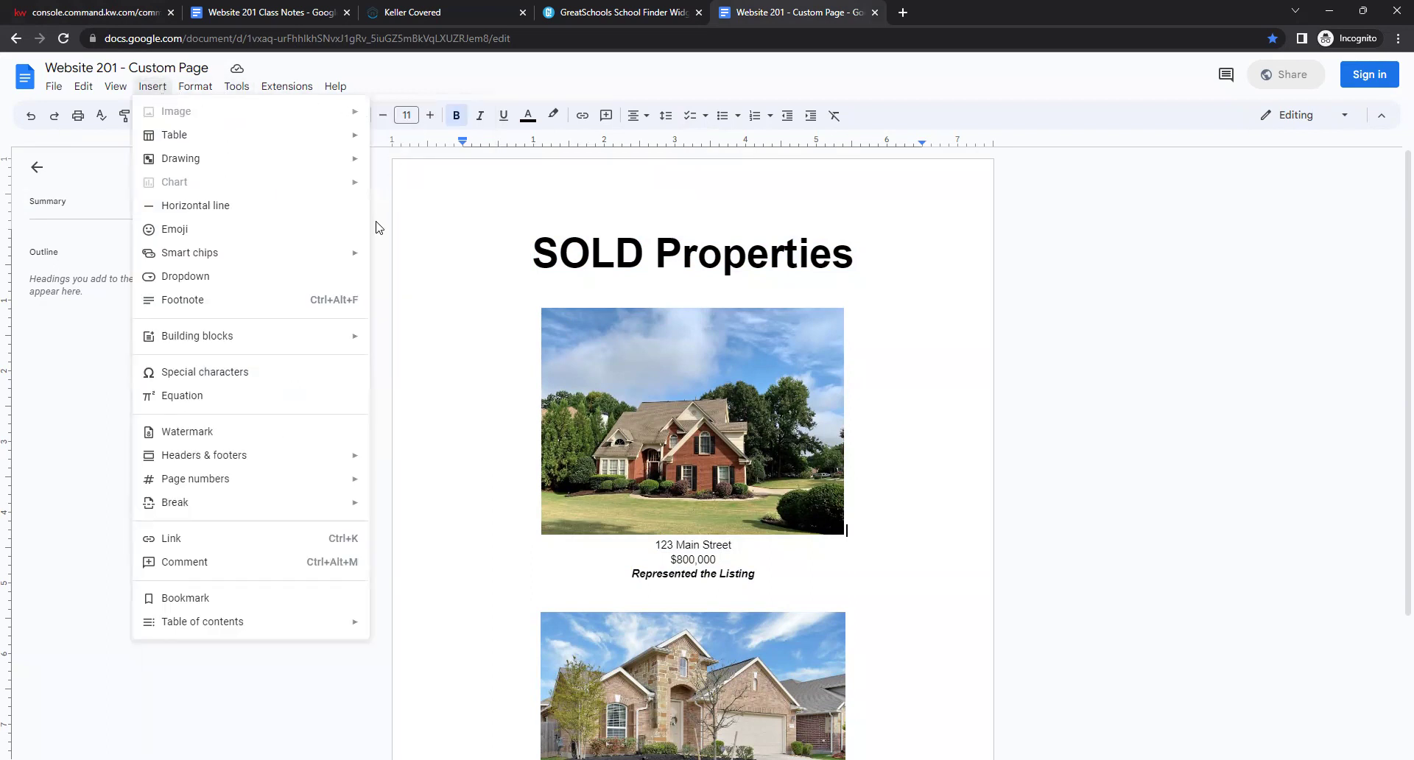
click(377, 258)
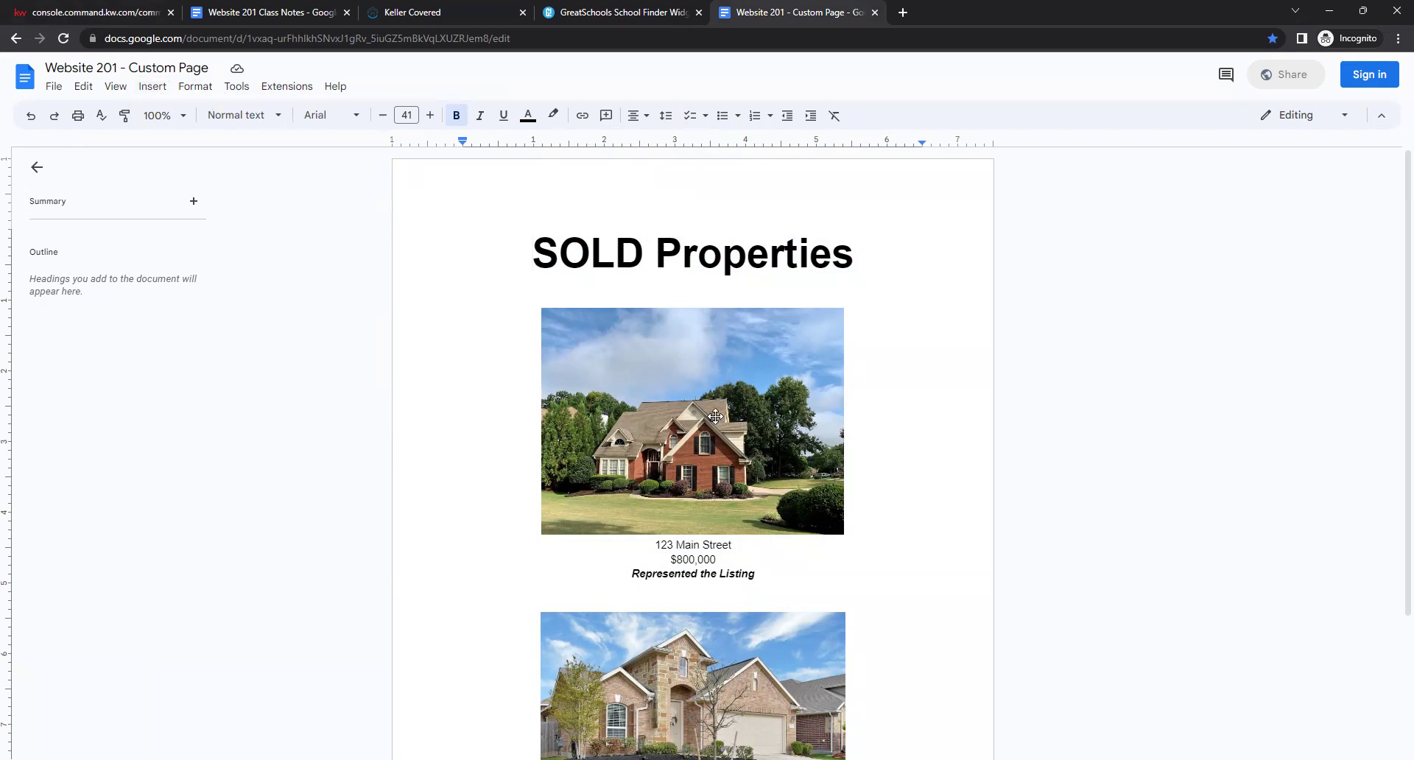
click(644, 255)
click(699, 253)
click(830, 256)
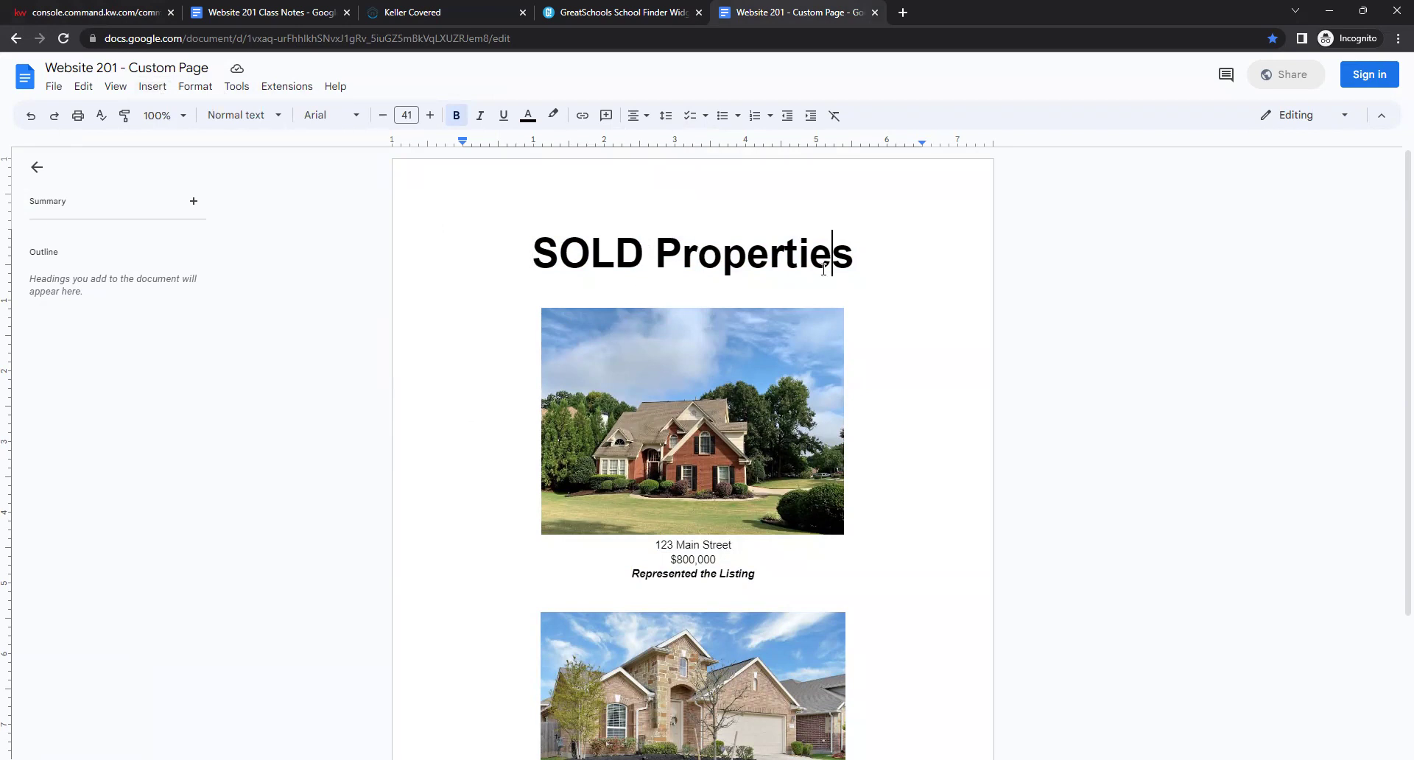
click(355, 118)
click(355, 118)
click(397, 116)
key(Escape)
key(Down)
key(Down)
Review the selection of both house listings, then return the caret to the SOLD heading.
click(888, 607)
scroll(921, 551, down, 1)
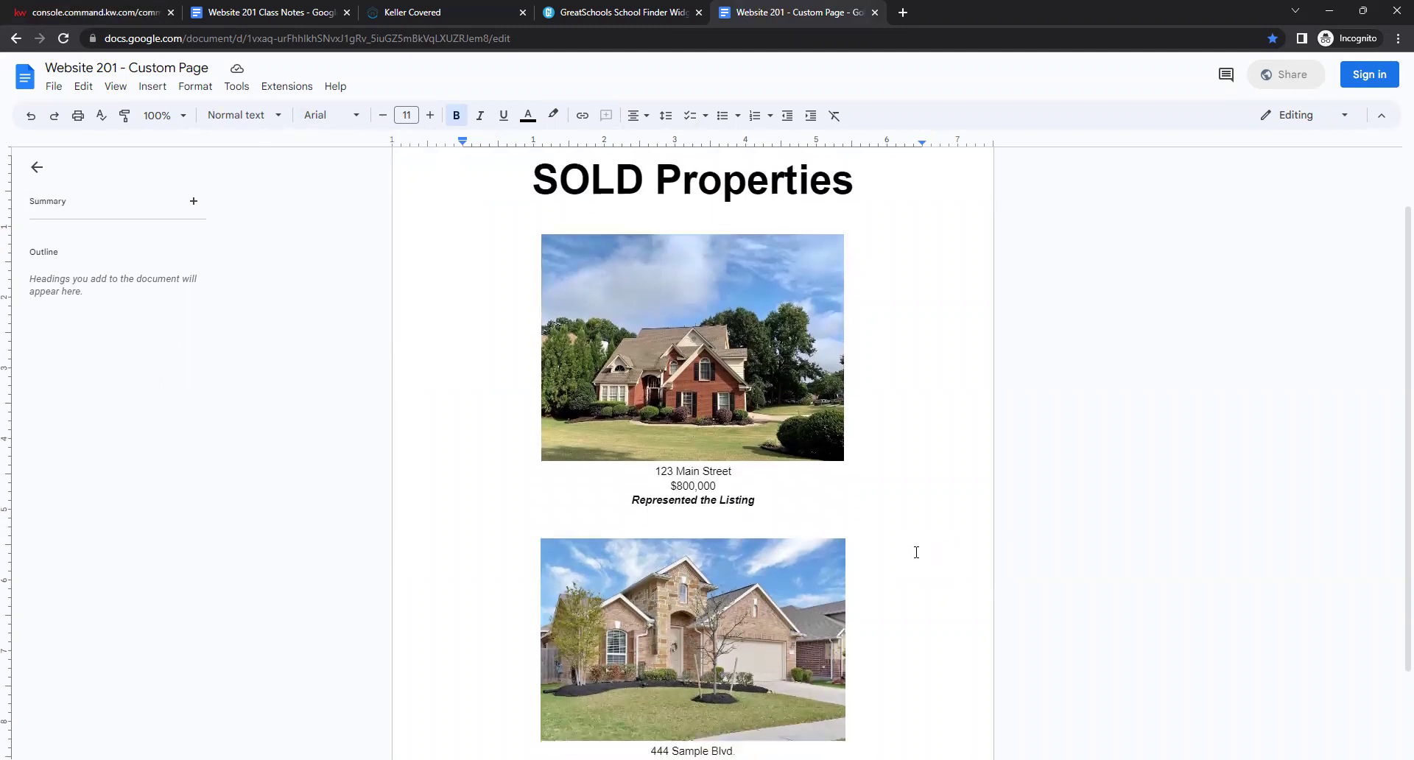
drag(524, 171, 880, 759)
key(ctrl+c)
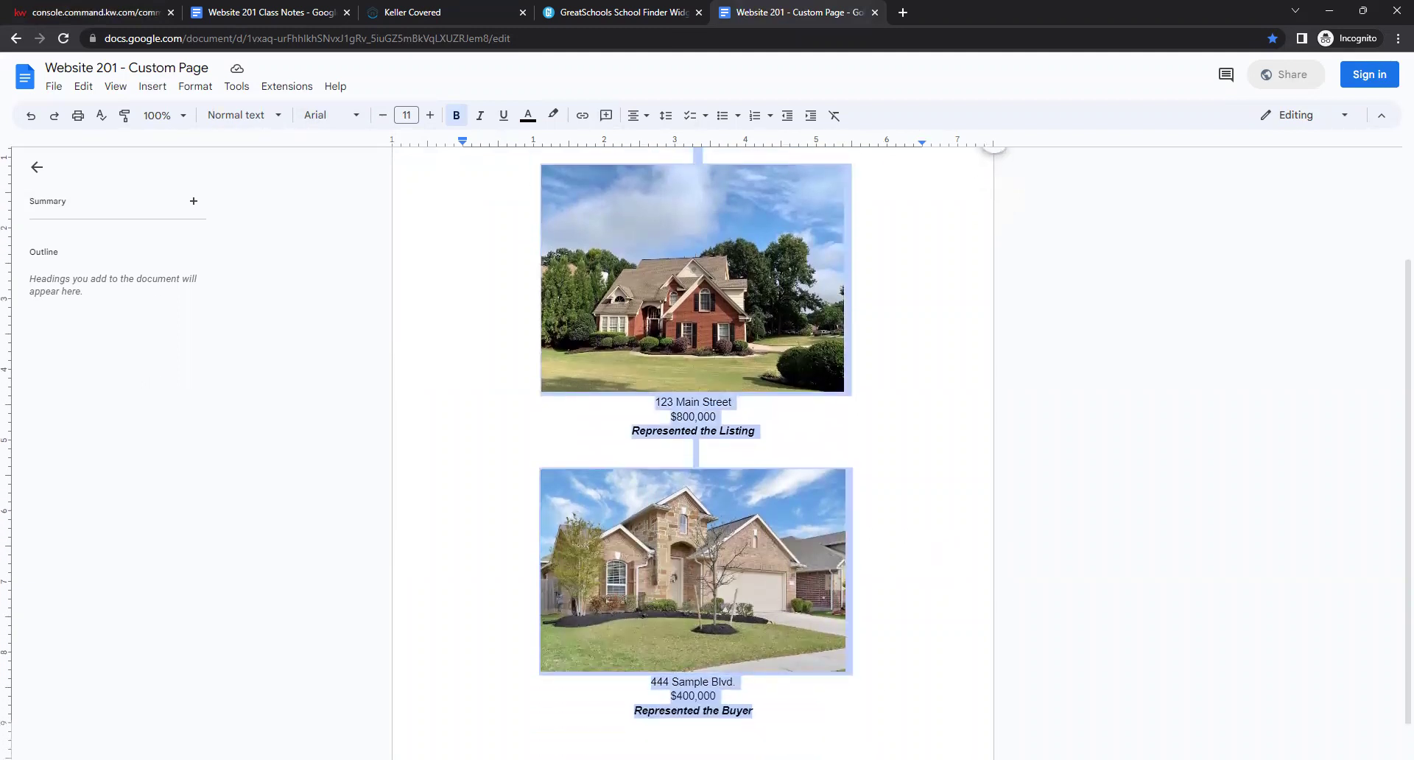
click(906, 655)
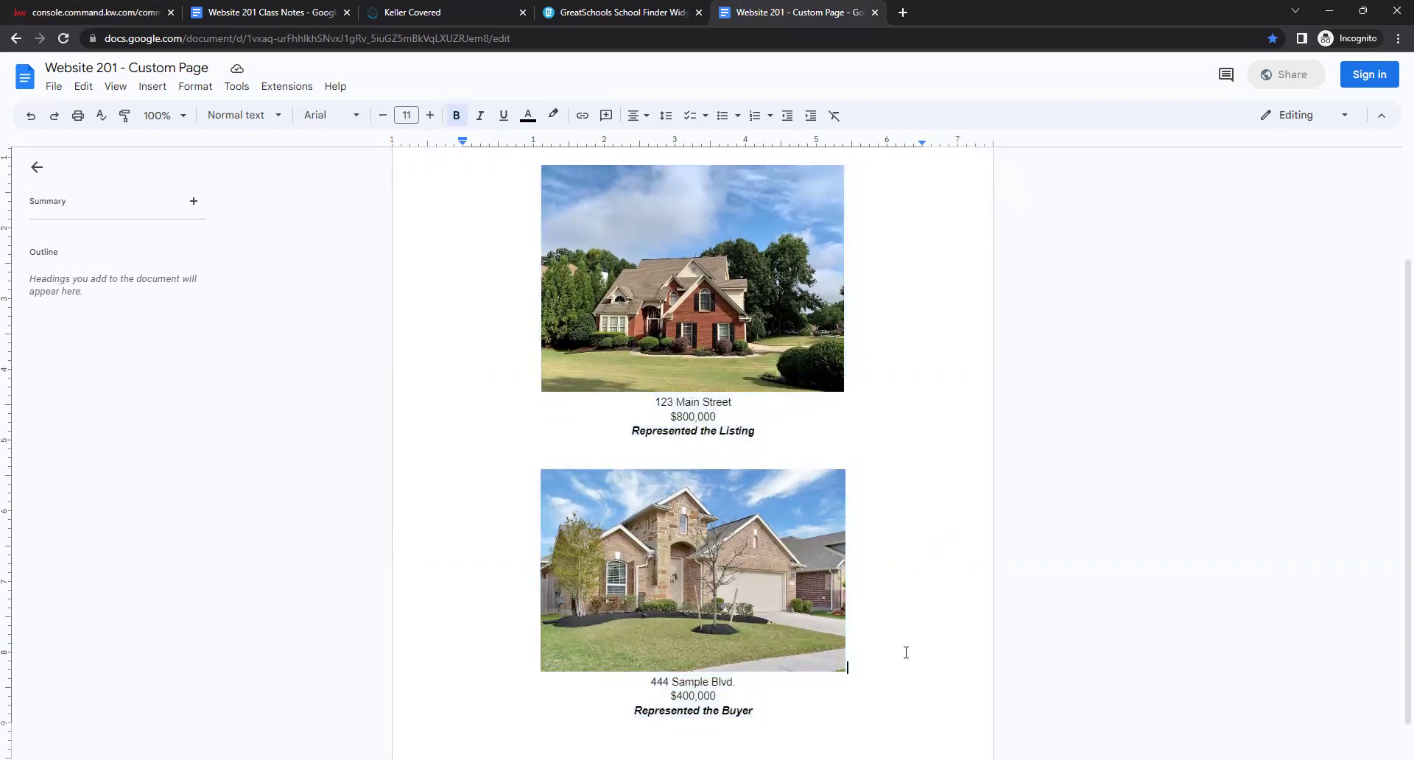
scroll(891, 604, up, 2)
click(512, 232)
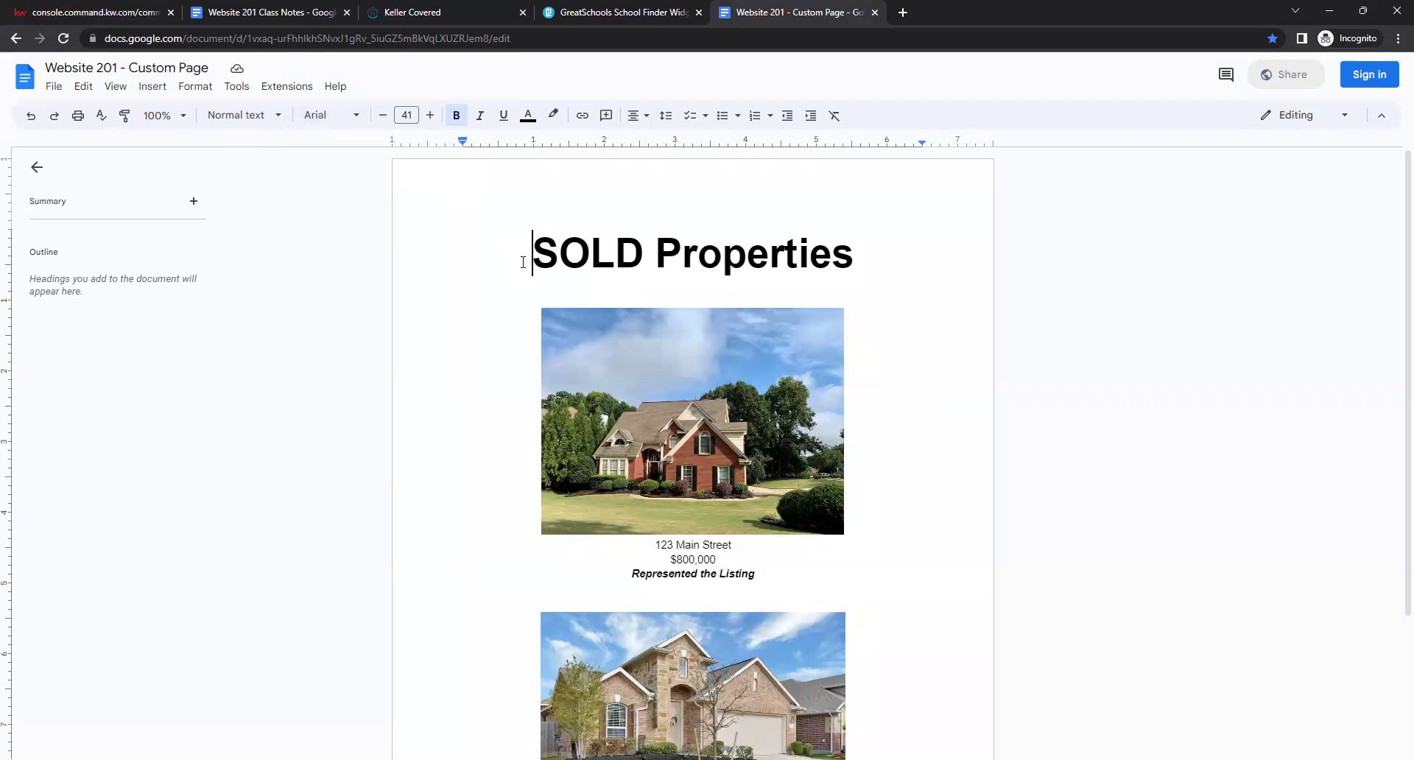
Copy the entire SOLD Properties document content with Ctrl+A and Copy.
key(ctrl+a)
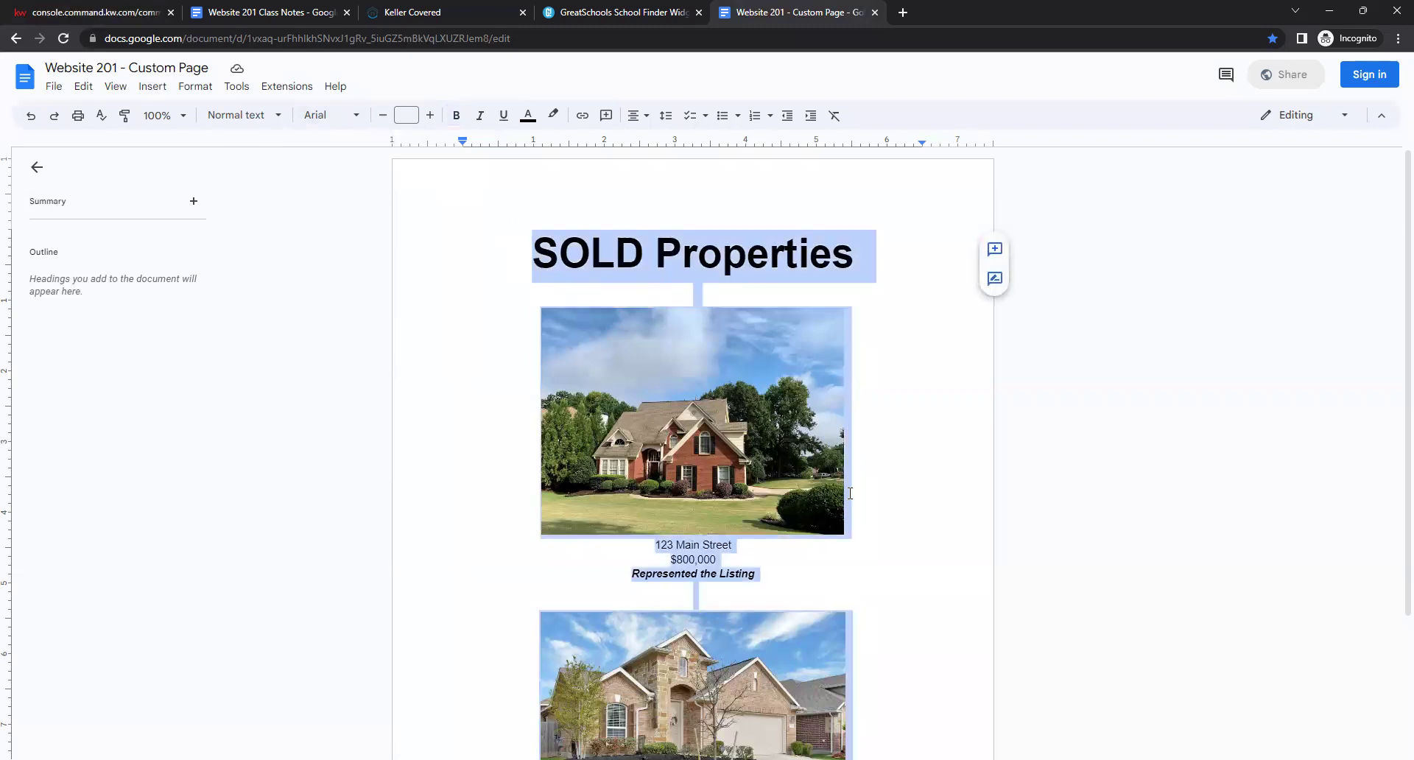
scroll(733, 470, down, 2)
scroll(711, 489, up, 2)
right_click(709, 243)
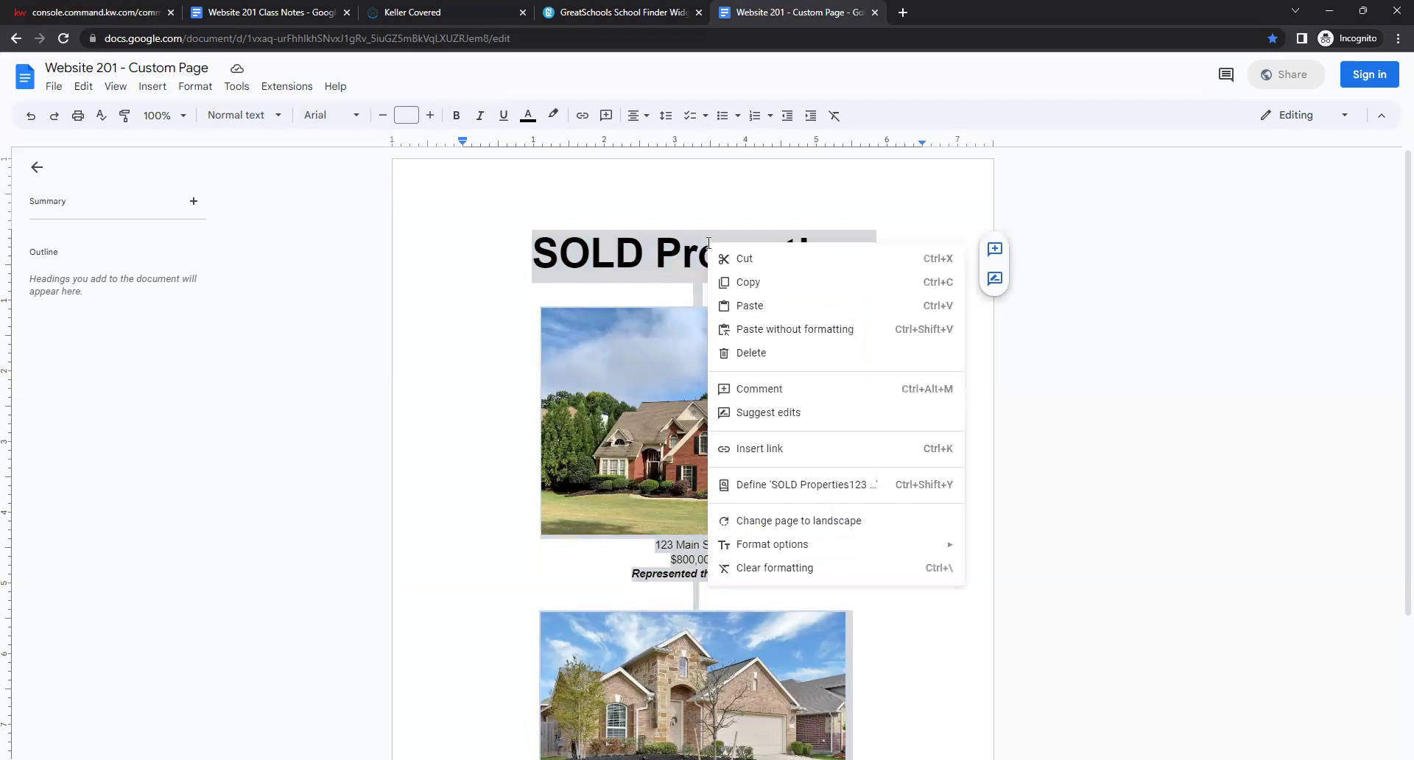
click(755, 283)
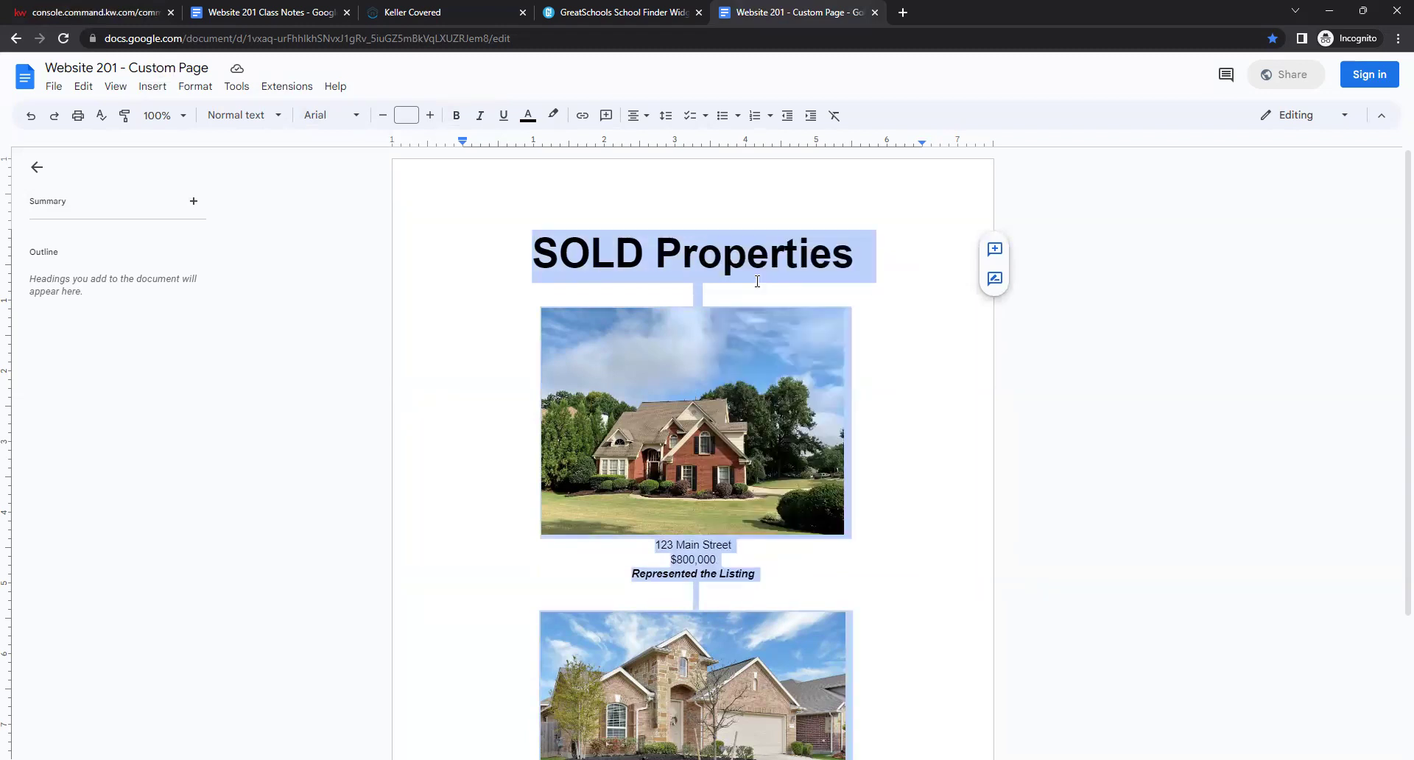
click(117, 8)
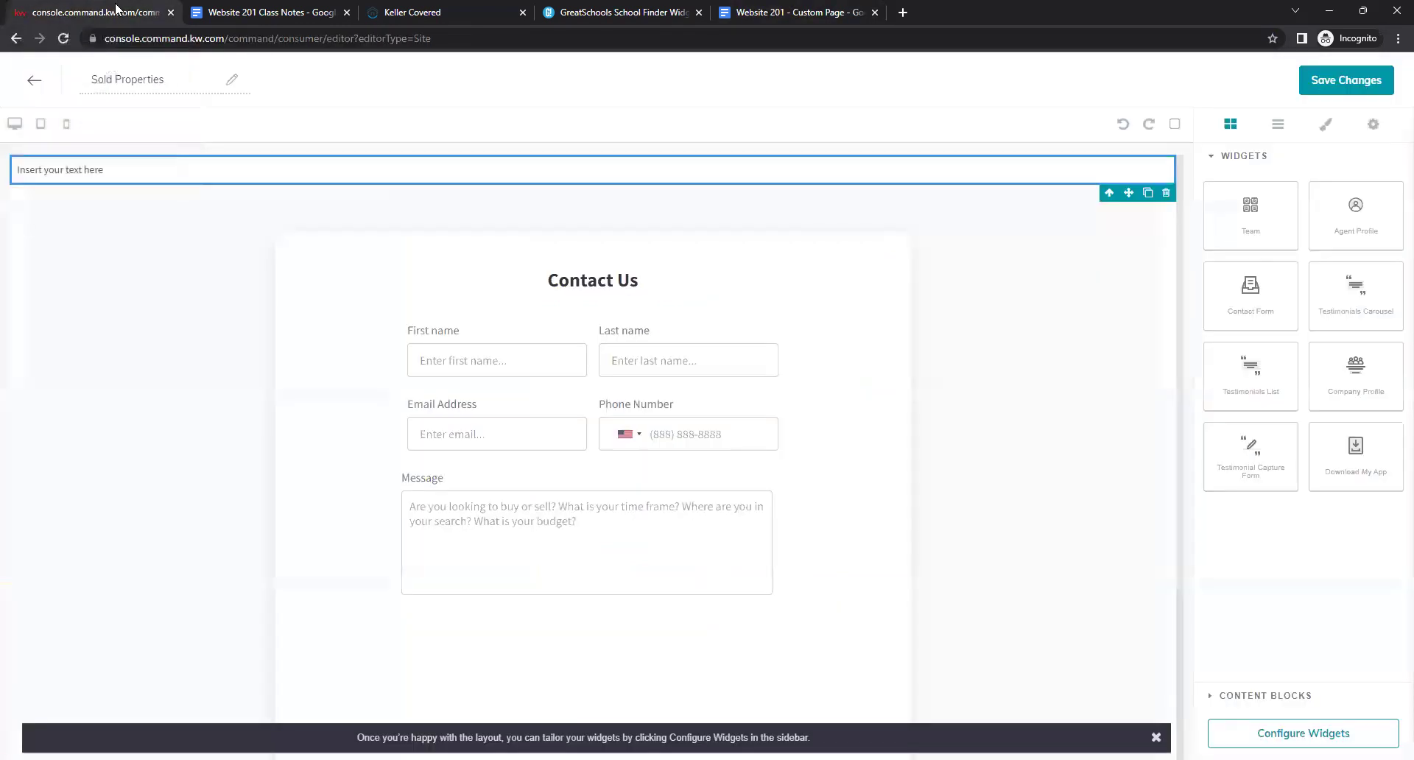
Replace the 'Insert your text here' placeholder with the pasted SOLD Properties listing.
click(194, 167)
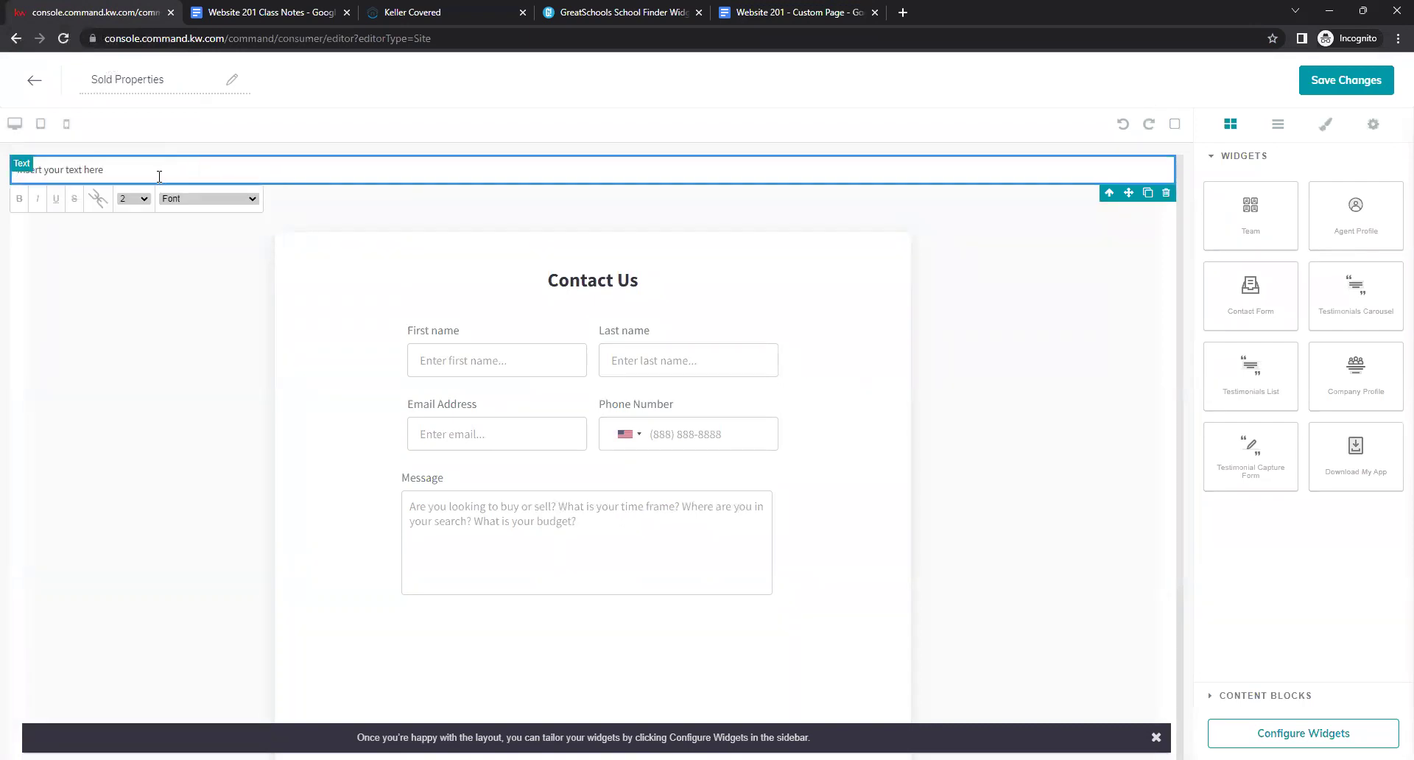
triple_click(159, 176)
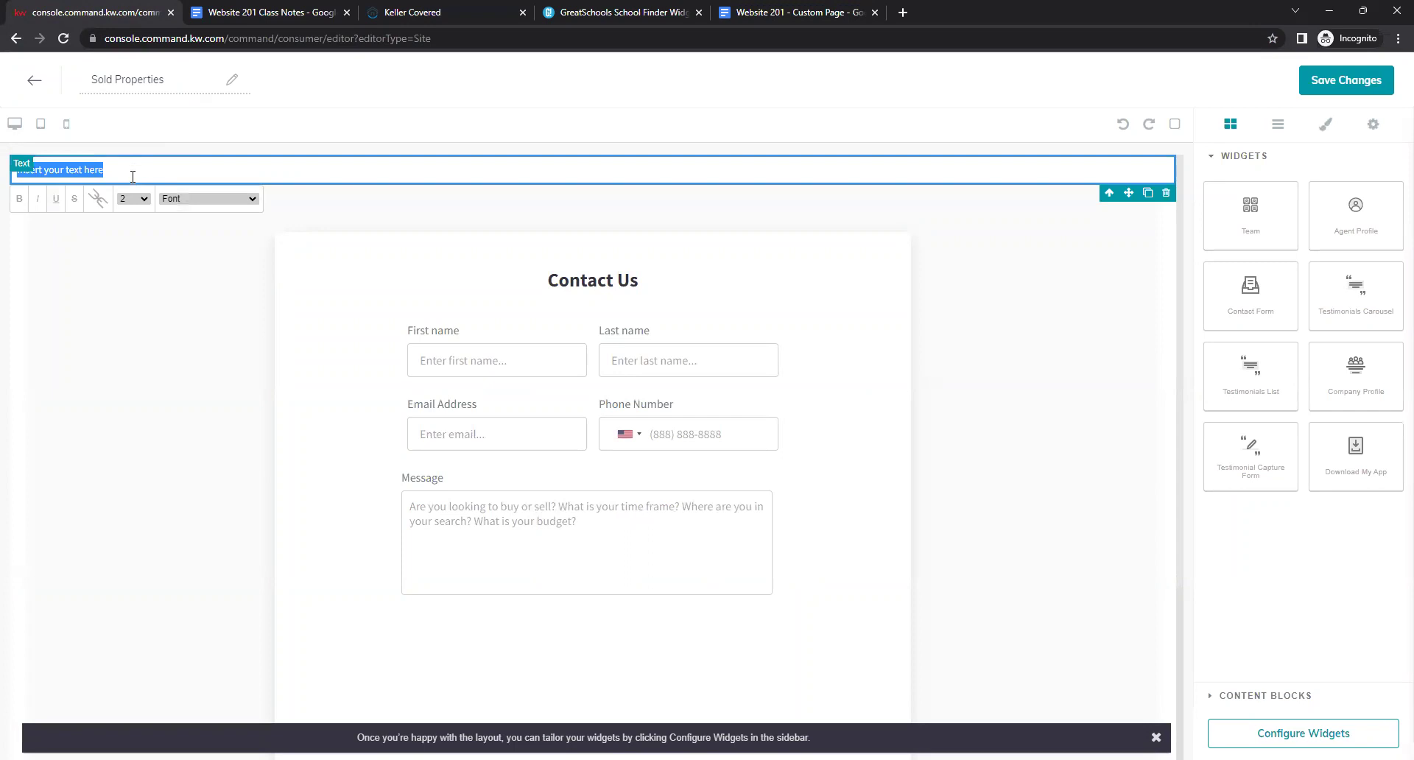
key(BackSpace)
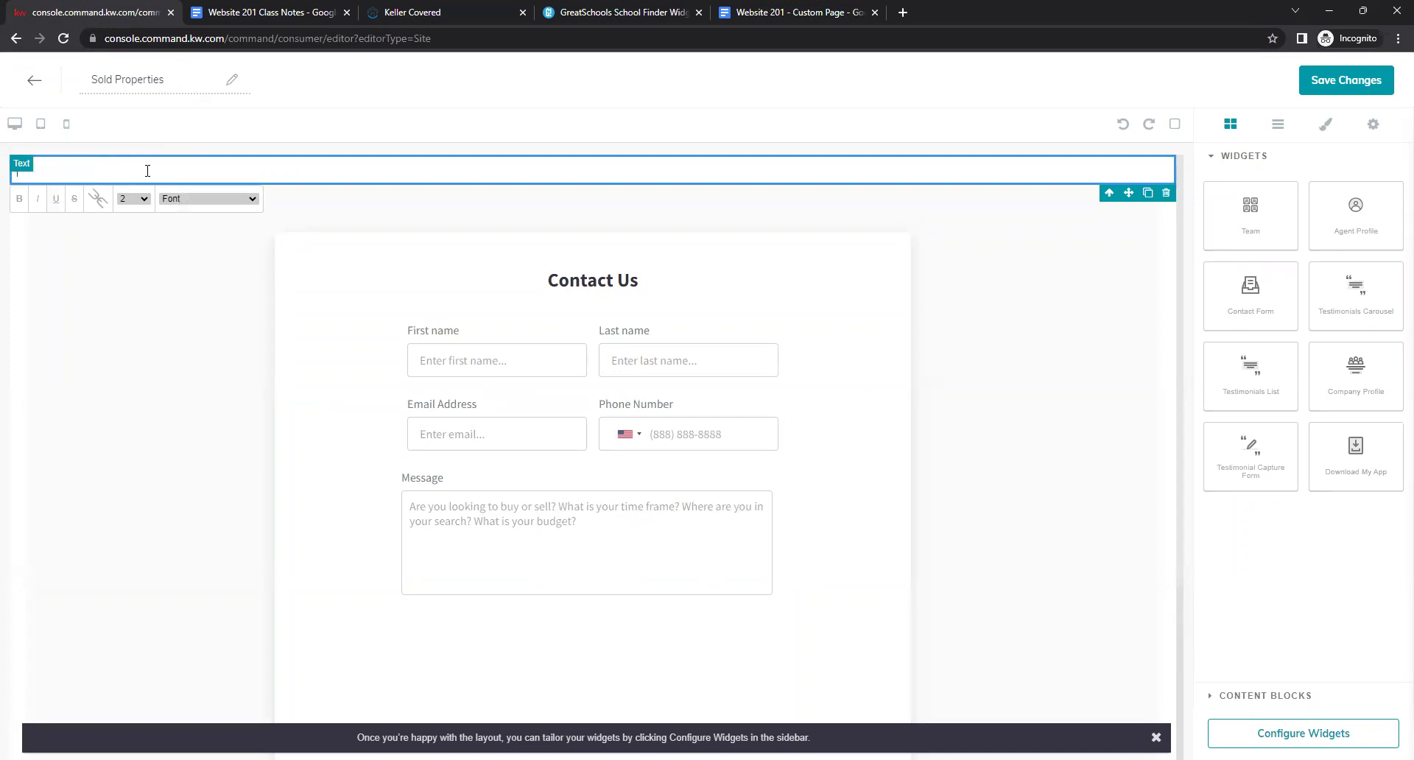
right_click(148, 167)
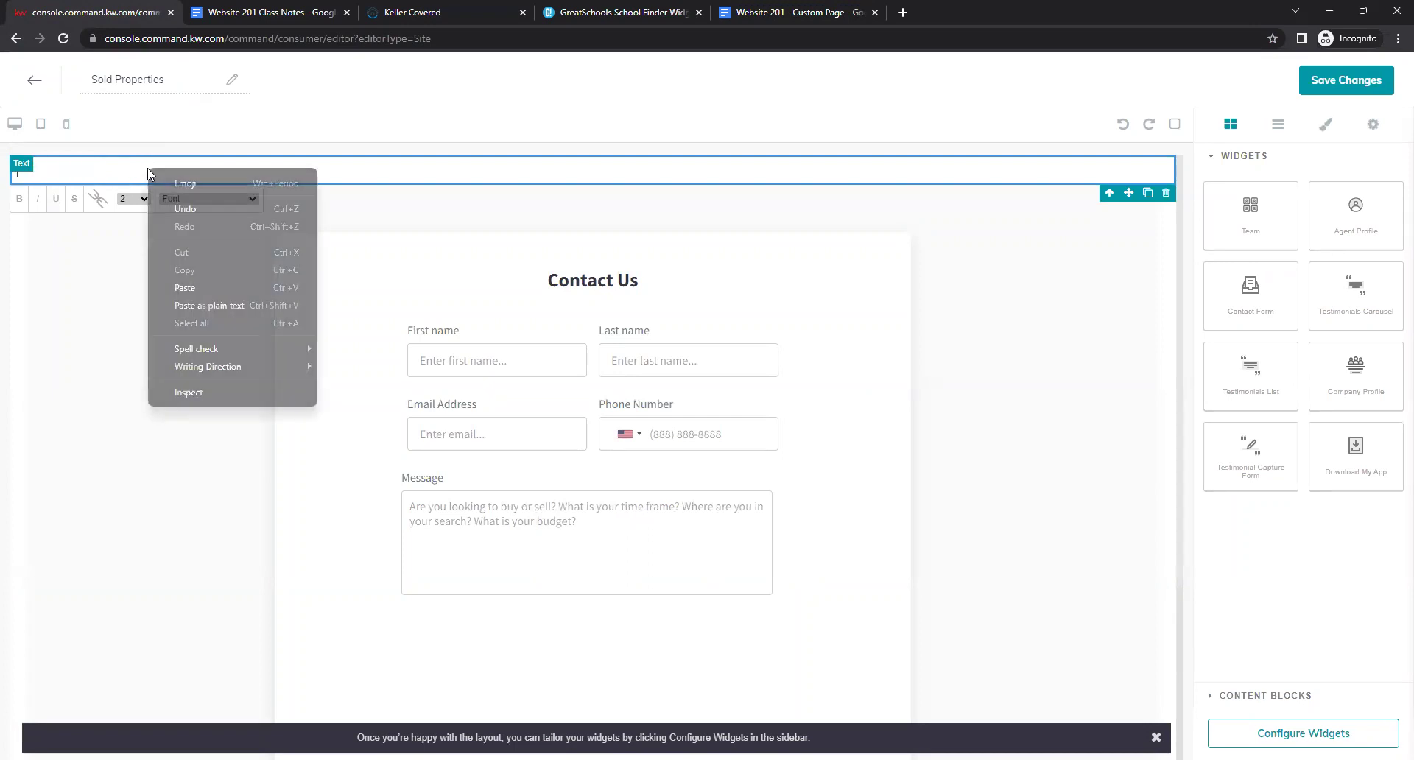
click(190, 294)
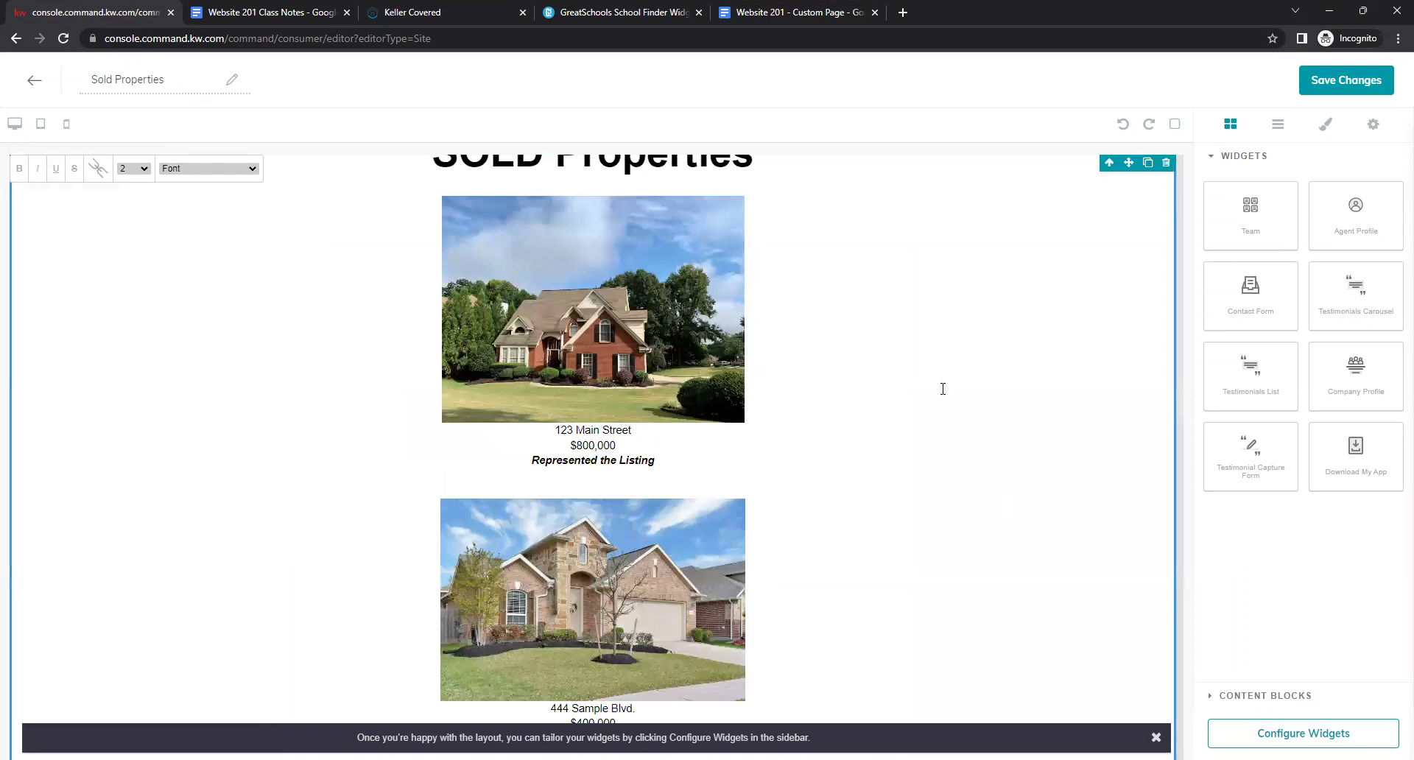
Scroll through the pasted heading and both house listings to review them.
scroll(971, 375, up, 1)
scroll(972, 379, down, 2)
scroll(975, 392, up, 1)
scroll(975, 391, up, 2)
scroll(976, 392, down, 2)
scroll(980, 368, up, 1)
scroll(981, 352, down, 1)
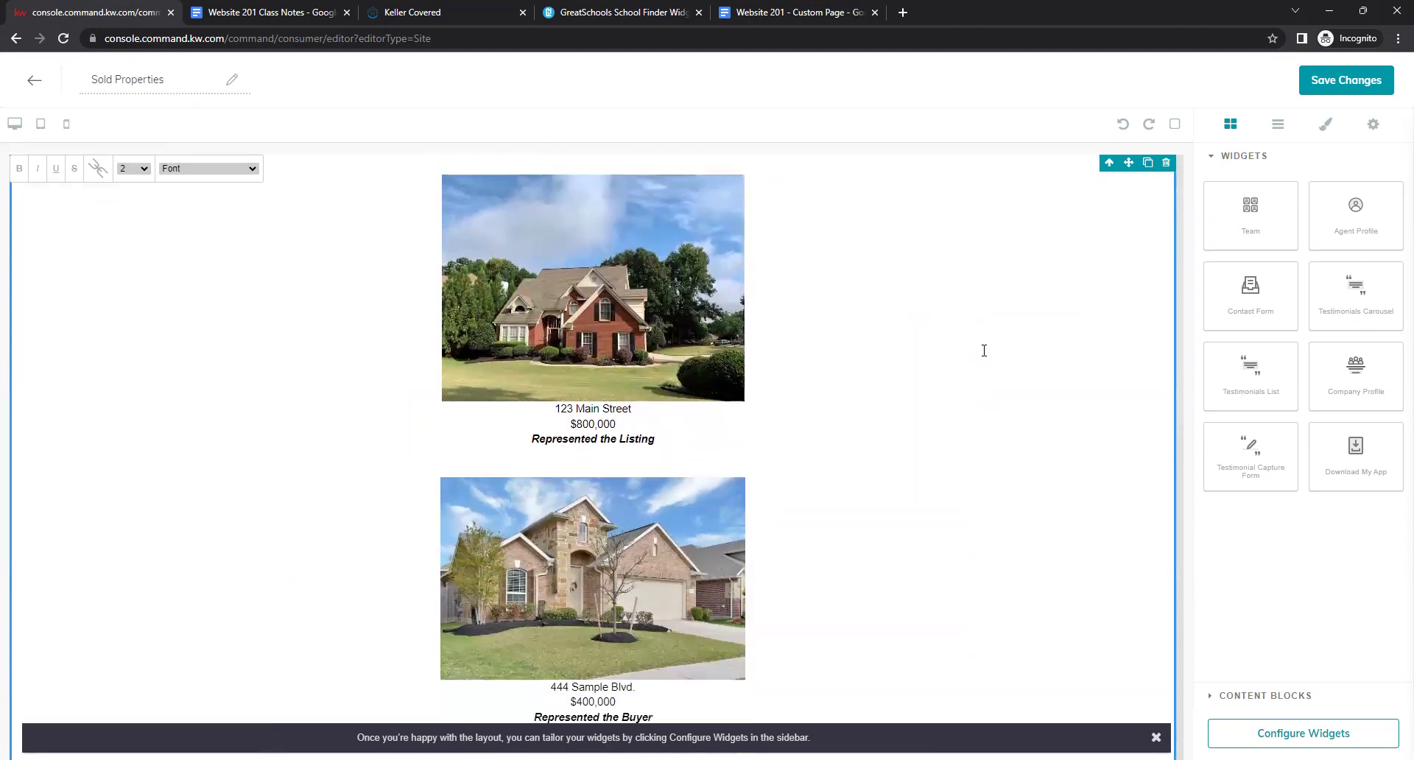
scroll(982, 351, up, 2)
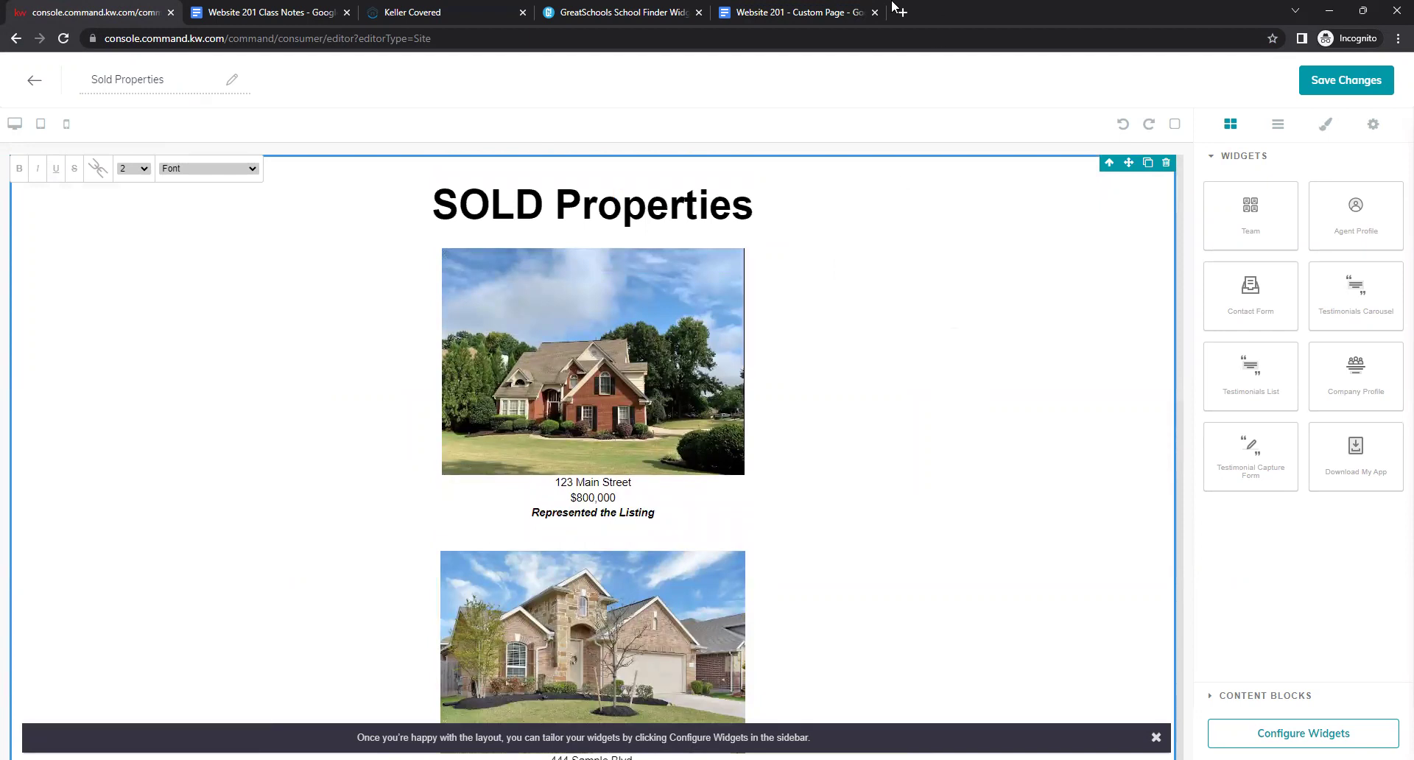
click(847, 12)
Left-align the SOLD Properties heading and both listings in the Custom Page doc.
click(634, 115)
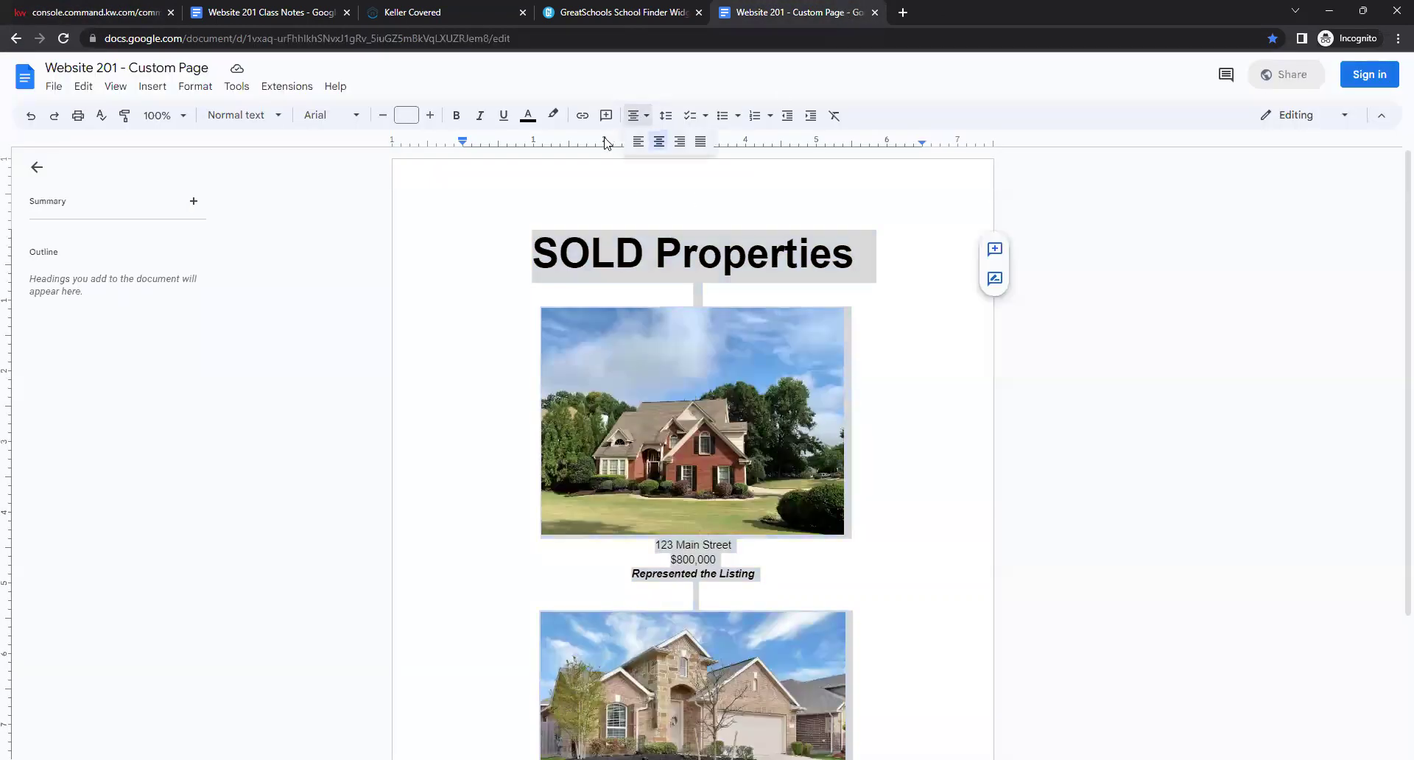
click(636, 146)
click(718, 267)
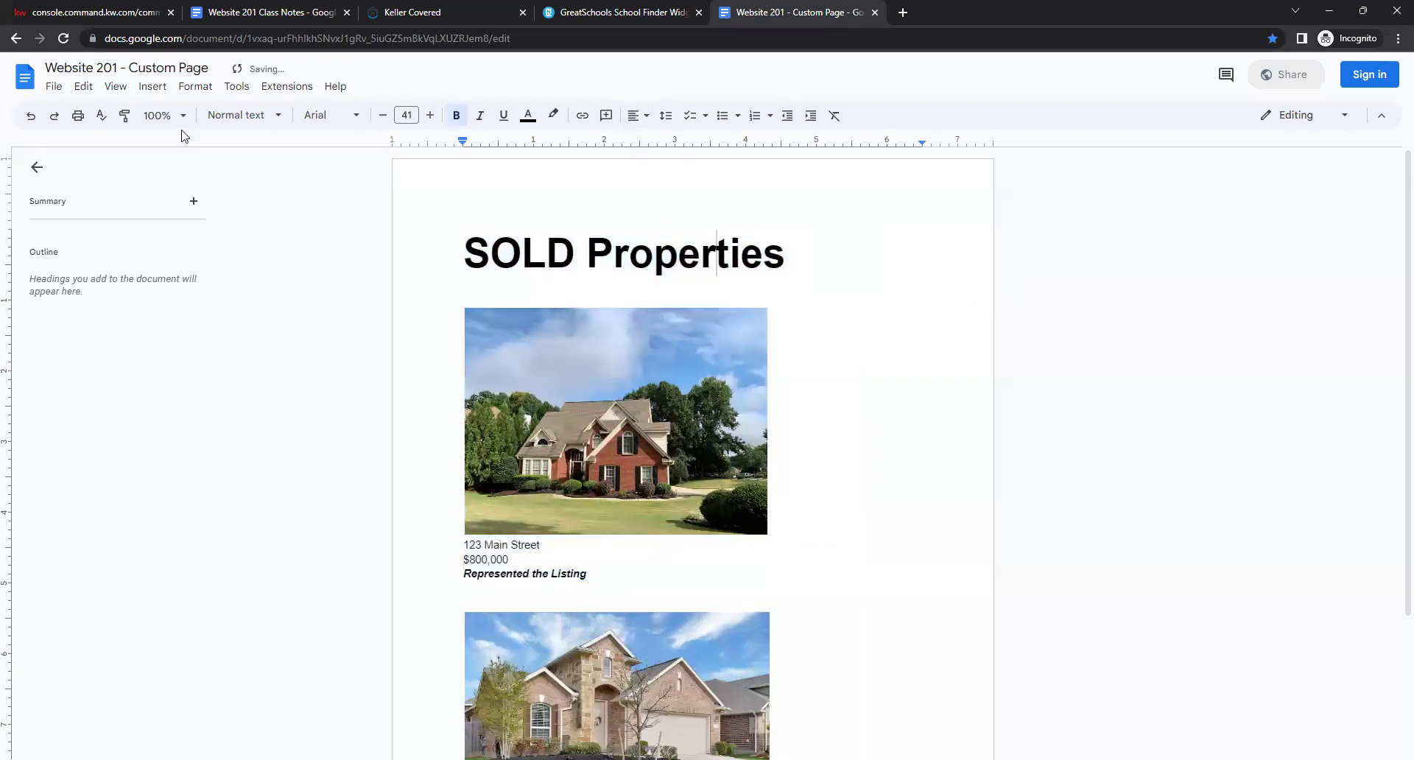
click(115, 14)
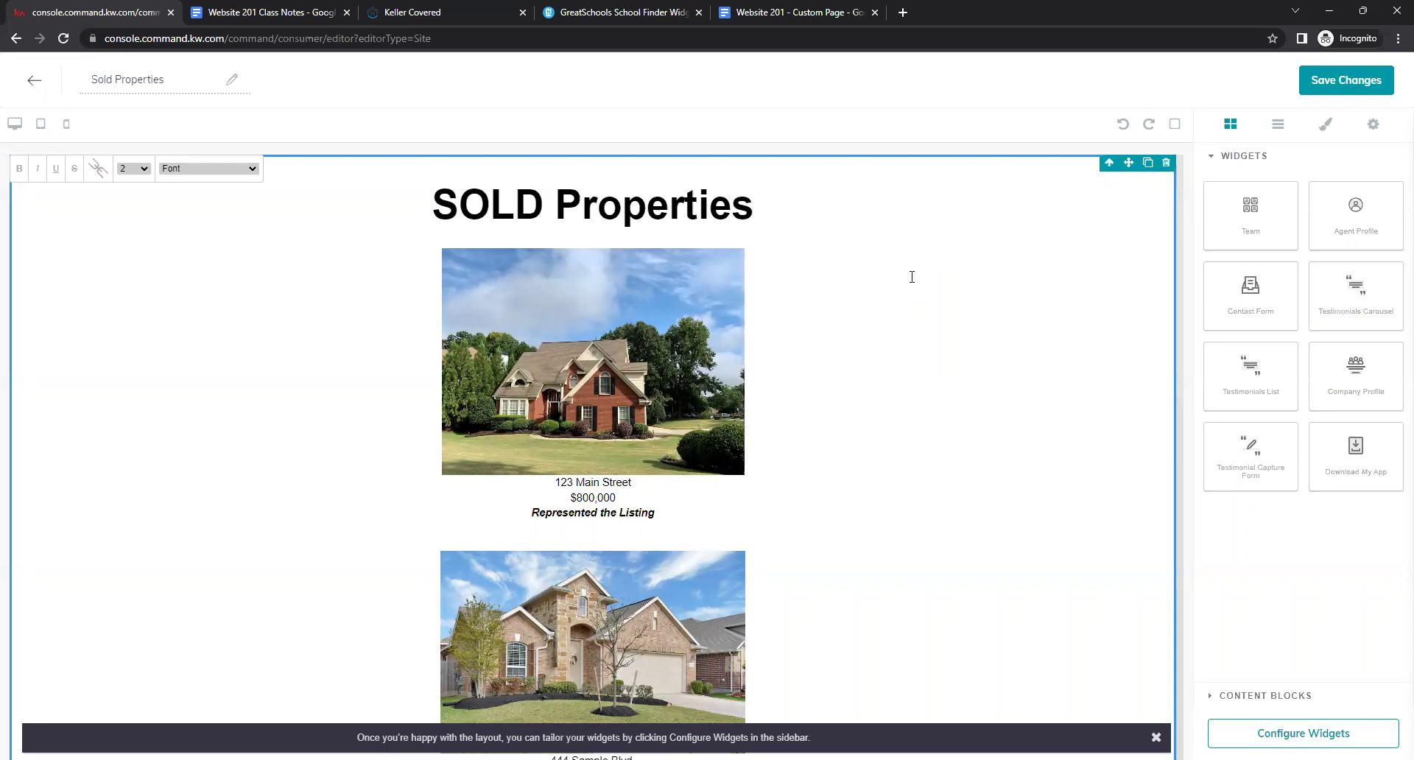
Save the Sold Properties page, dismissing the publish prompt.
scroll(912, 277, down, 4)
scroll(912, 277, up, 4)
scroll(972, 184, down, 1)
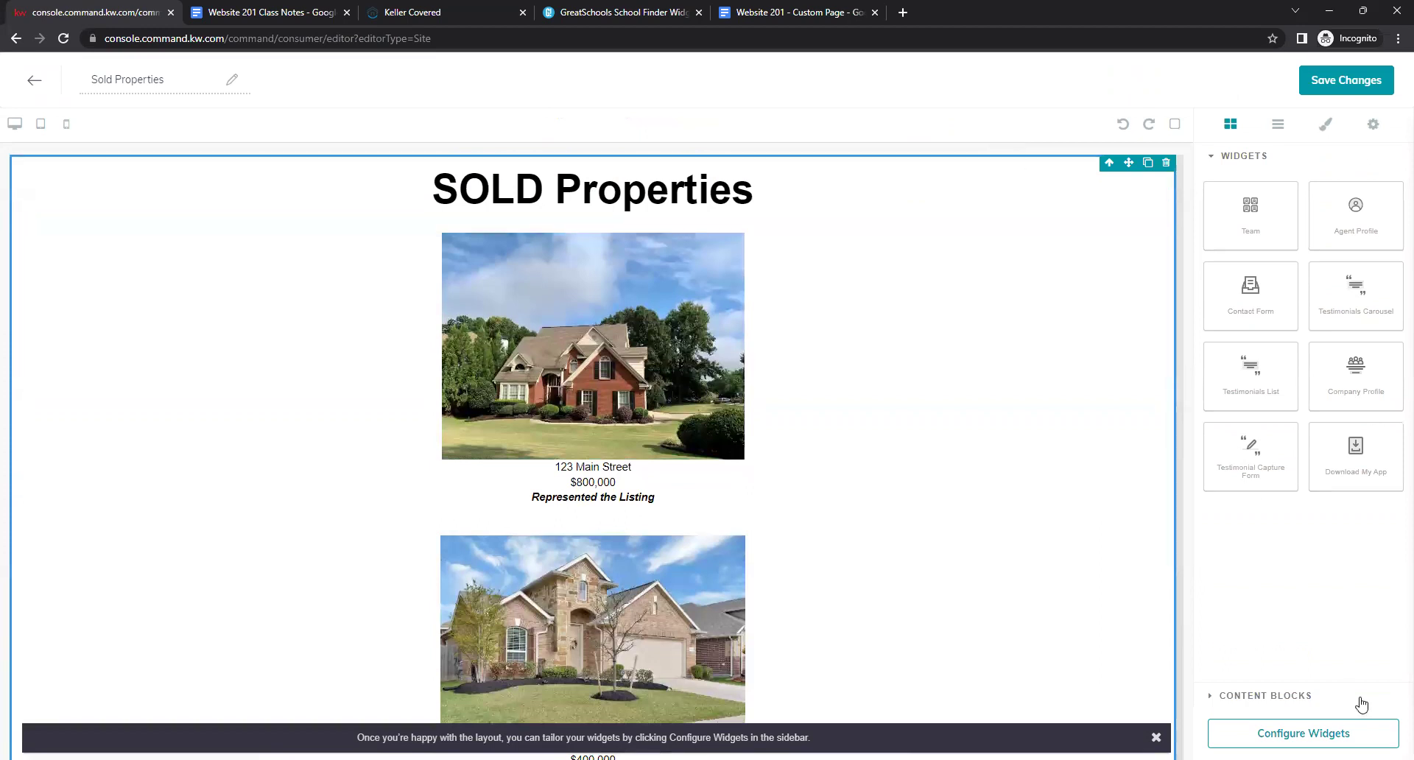
click(1352, 87)
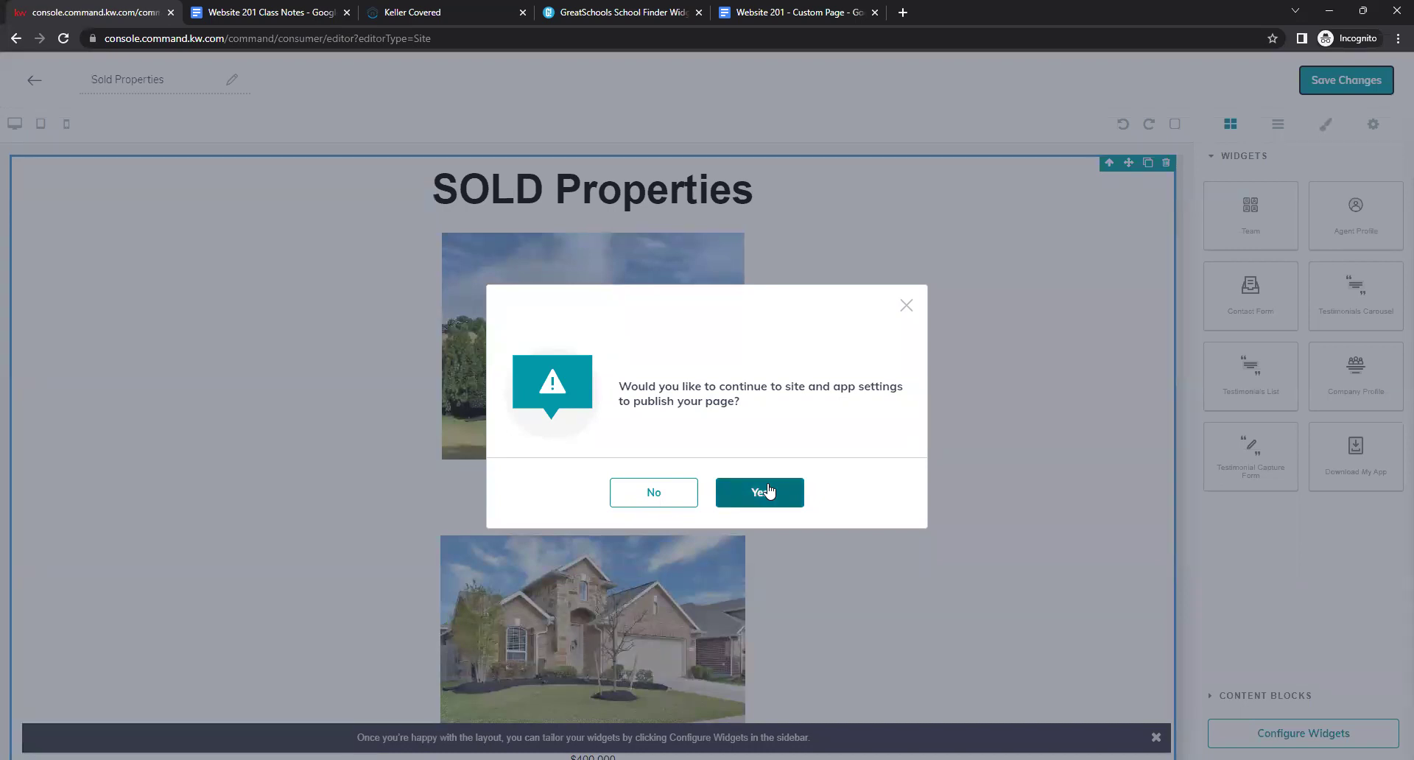
click(906, 305)
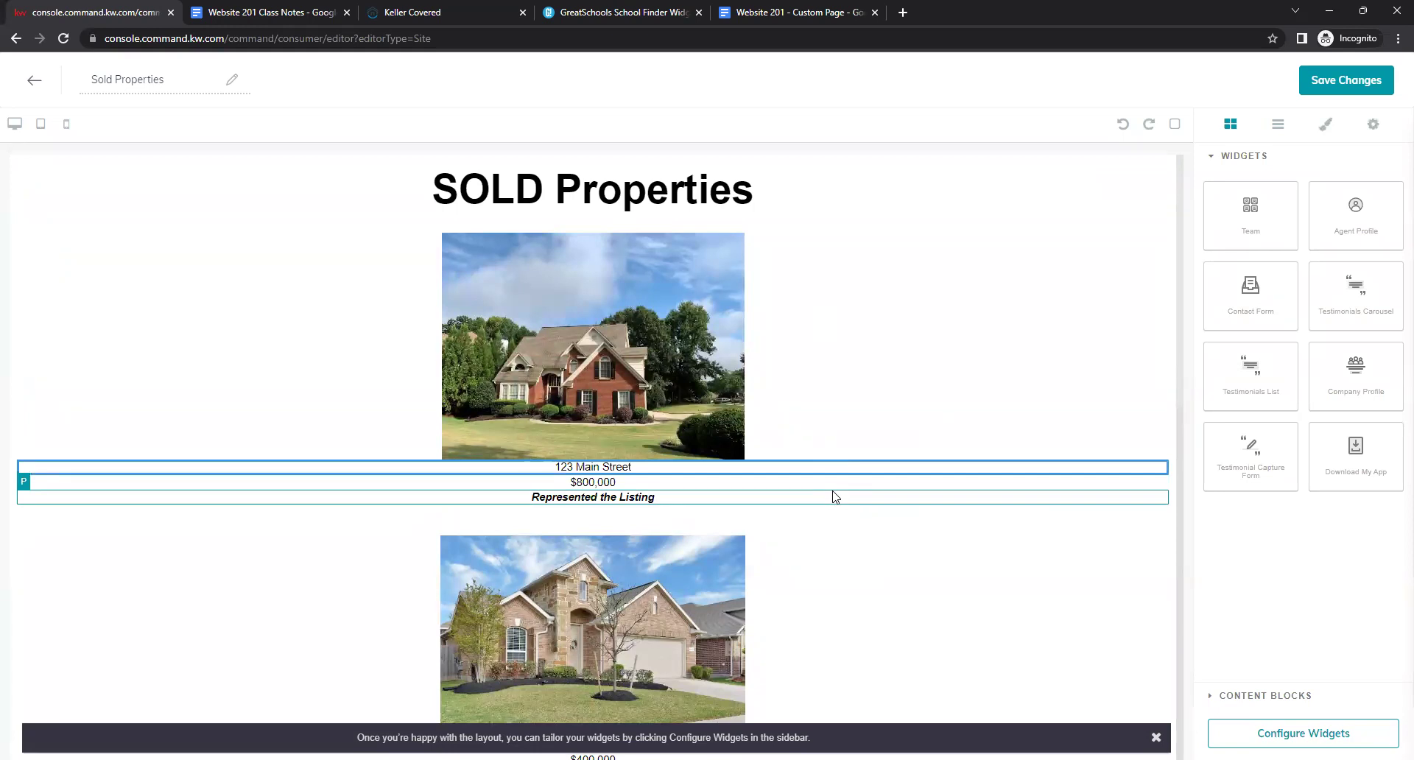
After checking the reference doc, save Sold Properties again and continue to site settings.
click(803, 12)
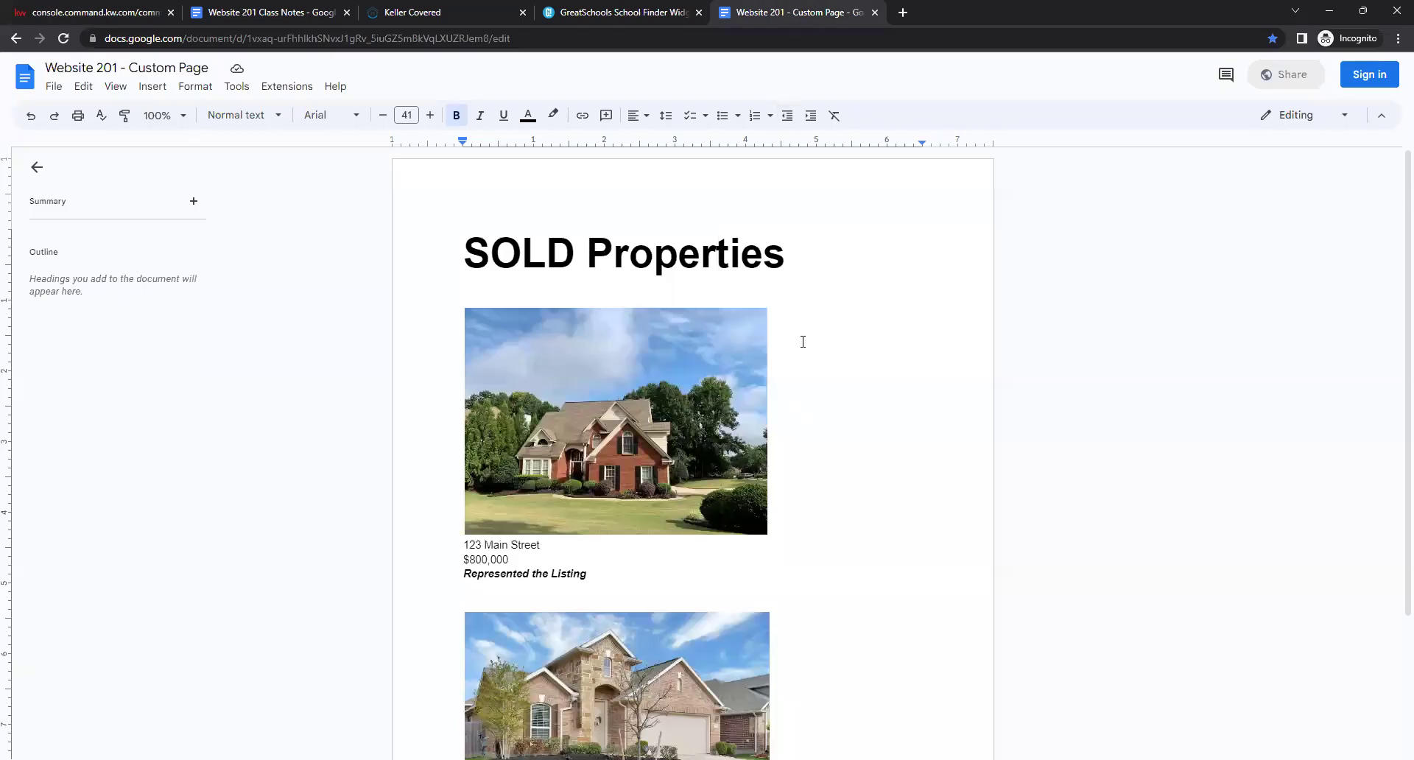
click(132, 12)
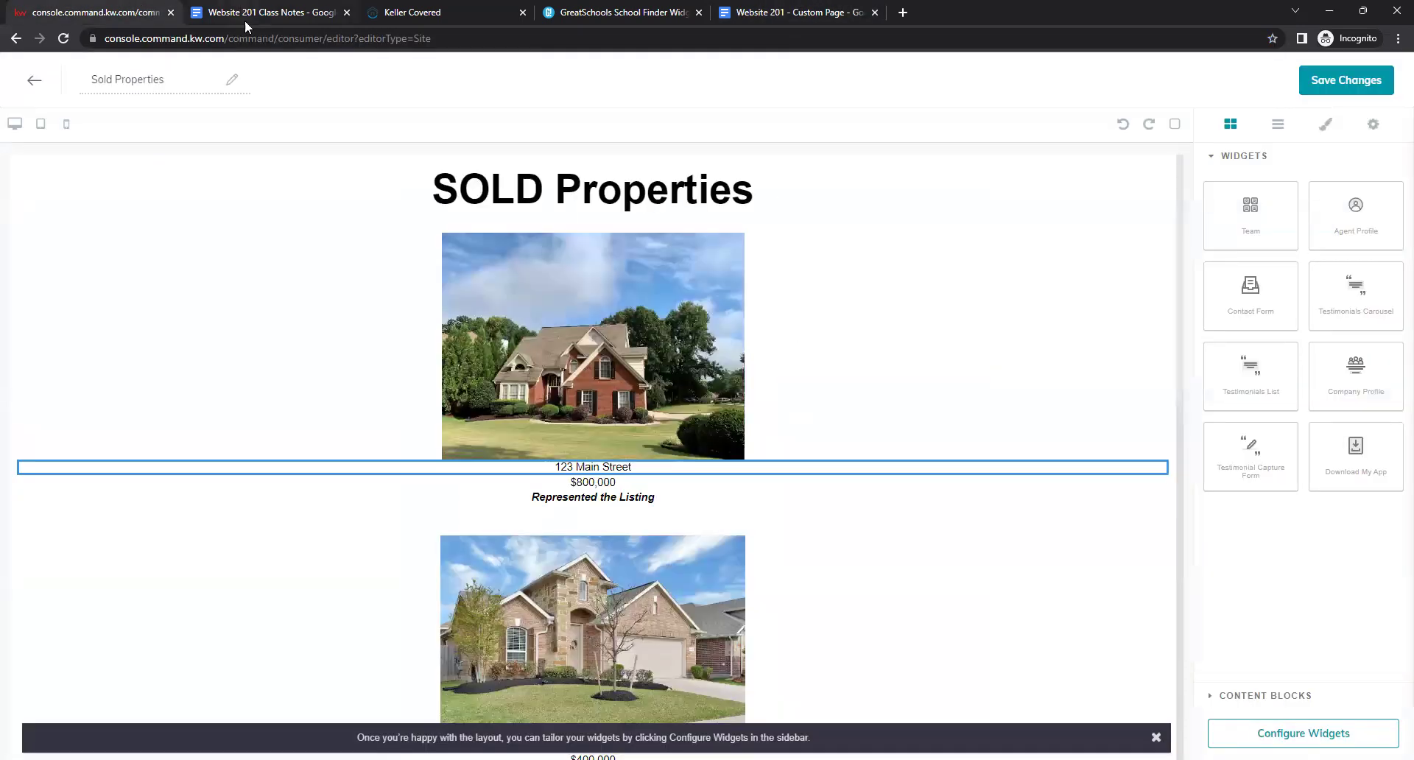
click(440, 190)
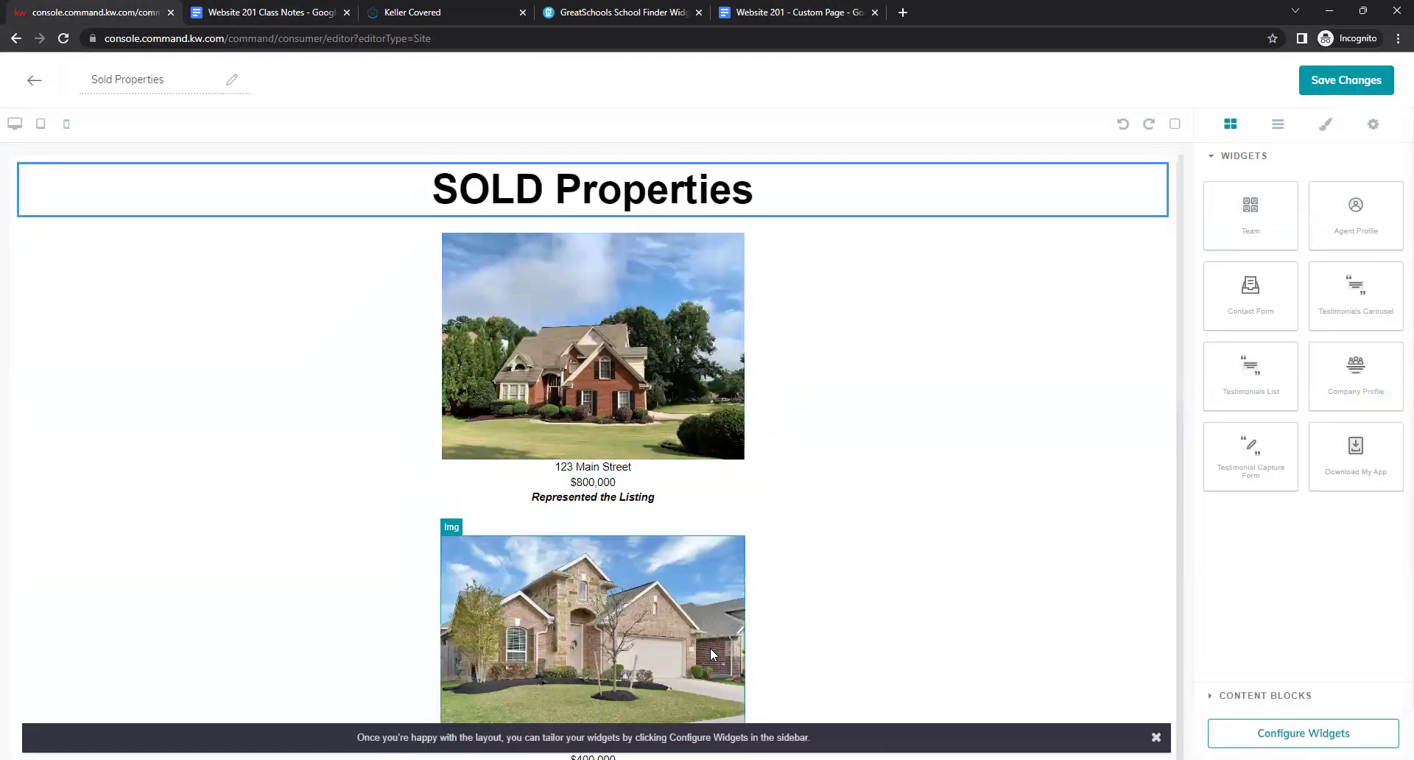
scroll(864, 483, down, 10)
scroll(866, 484, up, 3)
scroll(866, 484, up, 7)
click(1325, 87)
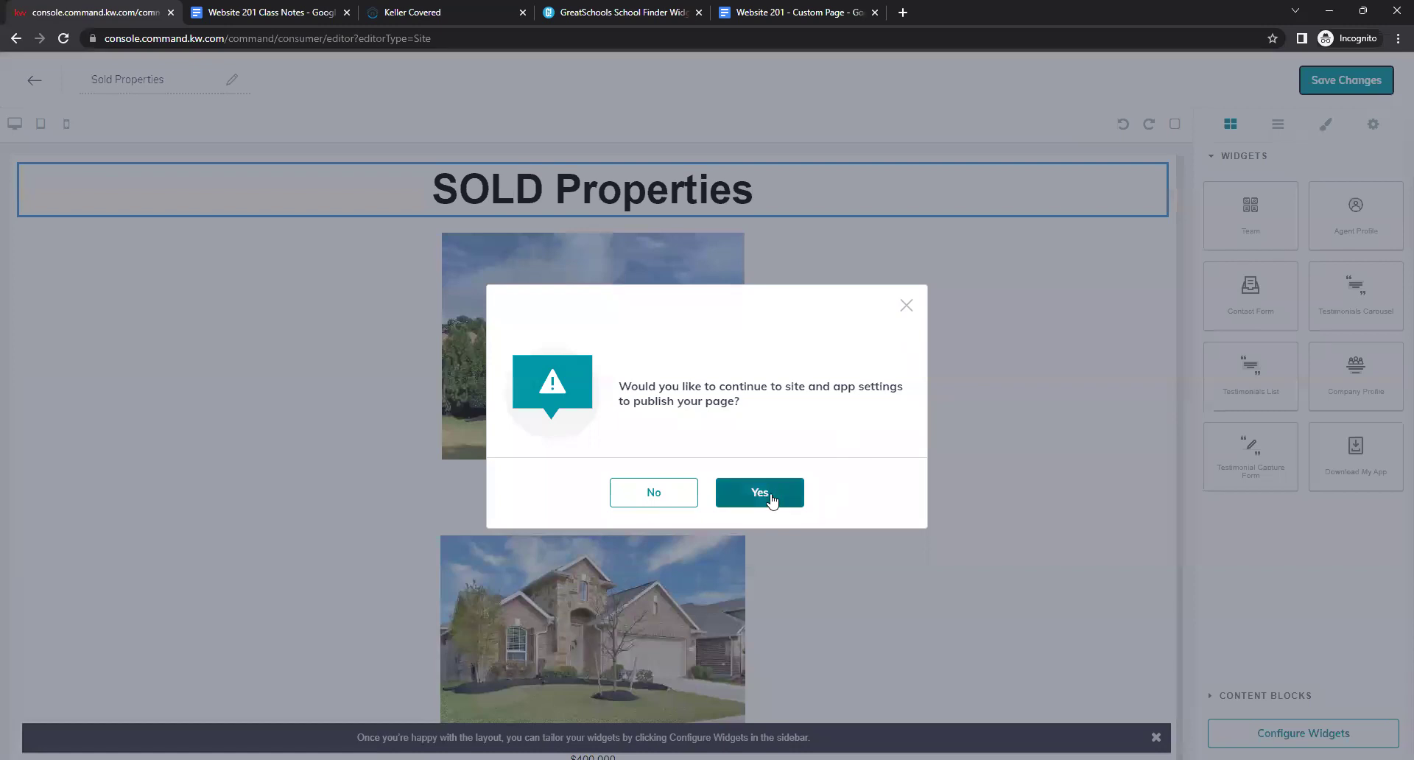
click(755, 495)
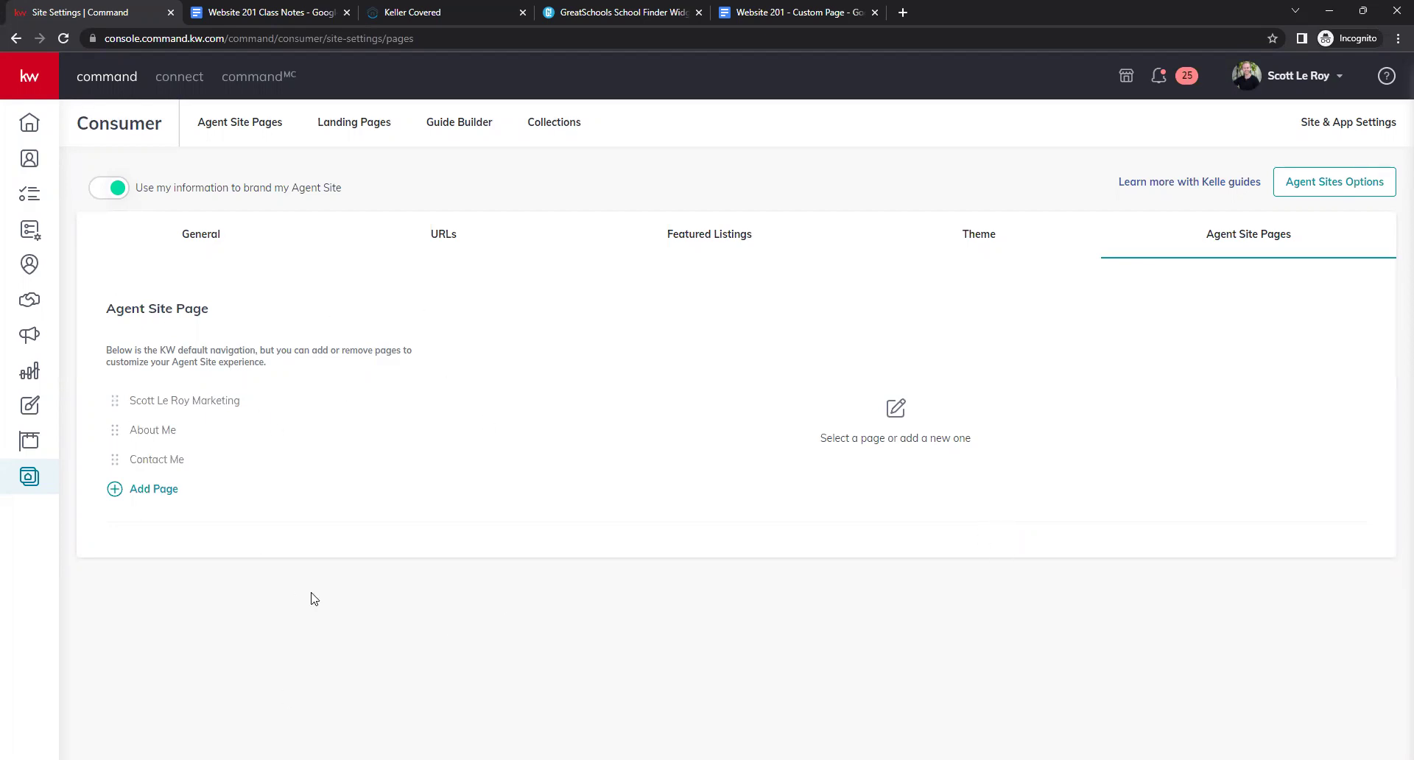
Expand the sidebar and go to Consumer > Site & App Settings > Agent Site Pages.
click(44, 86)
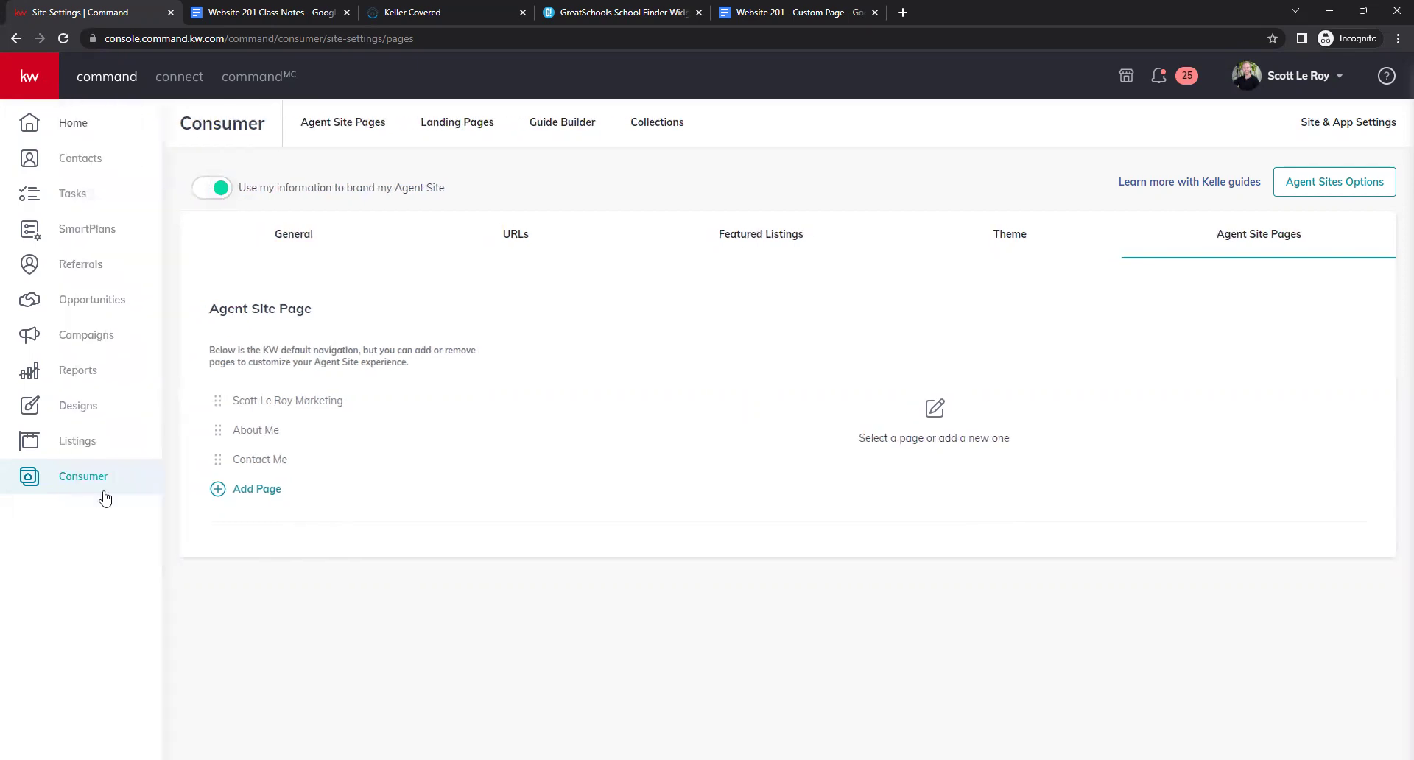
click(77, 482)
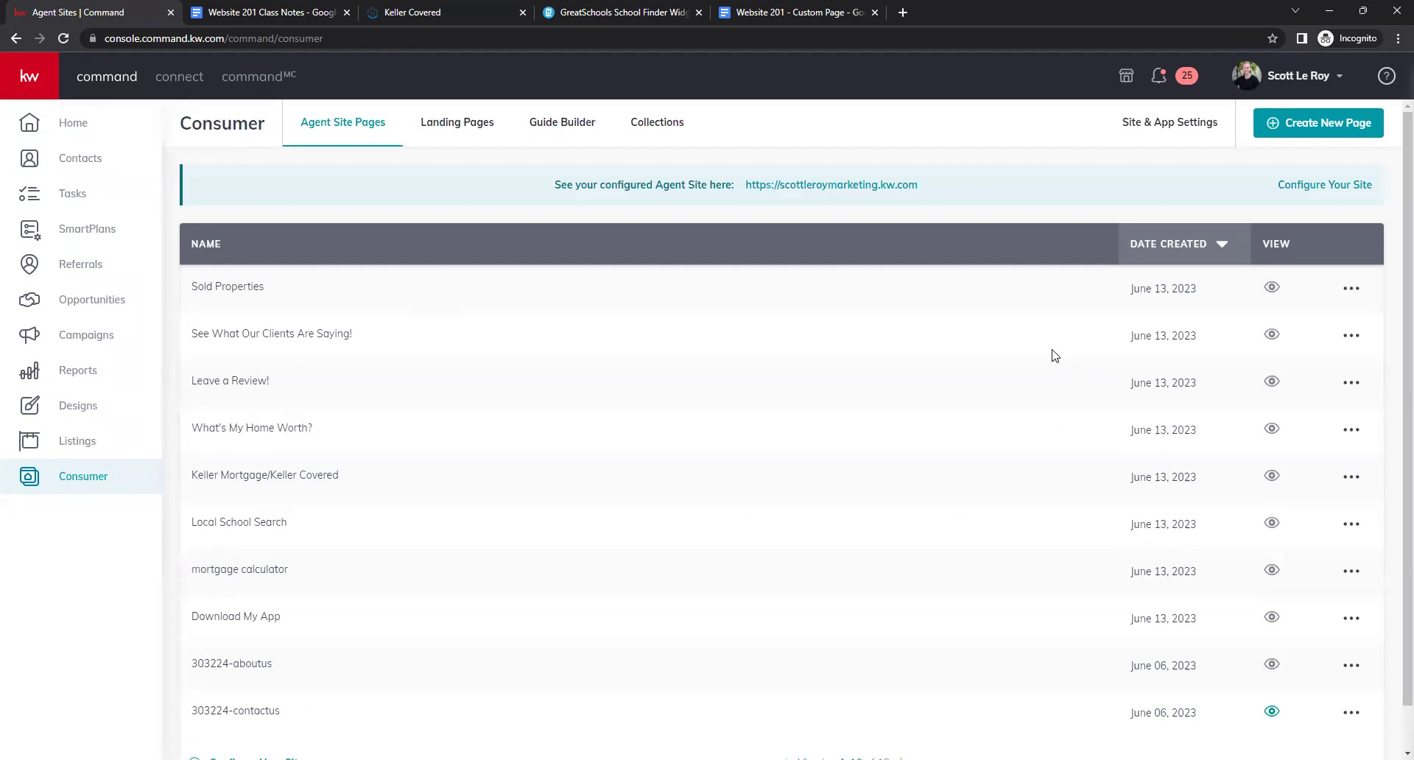
click(1167, 137)
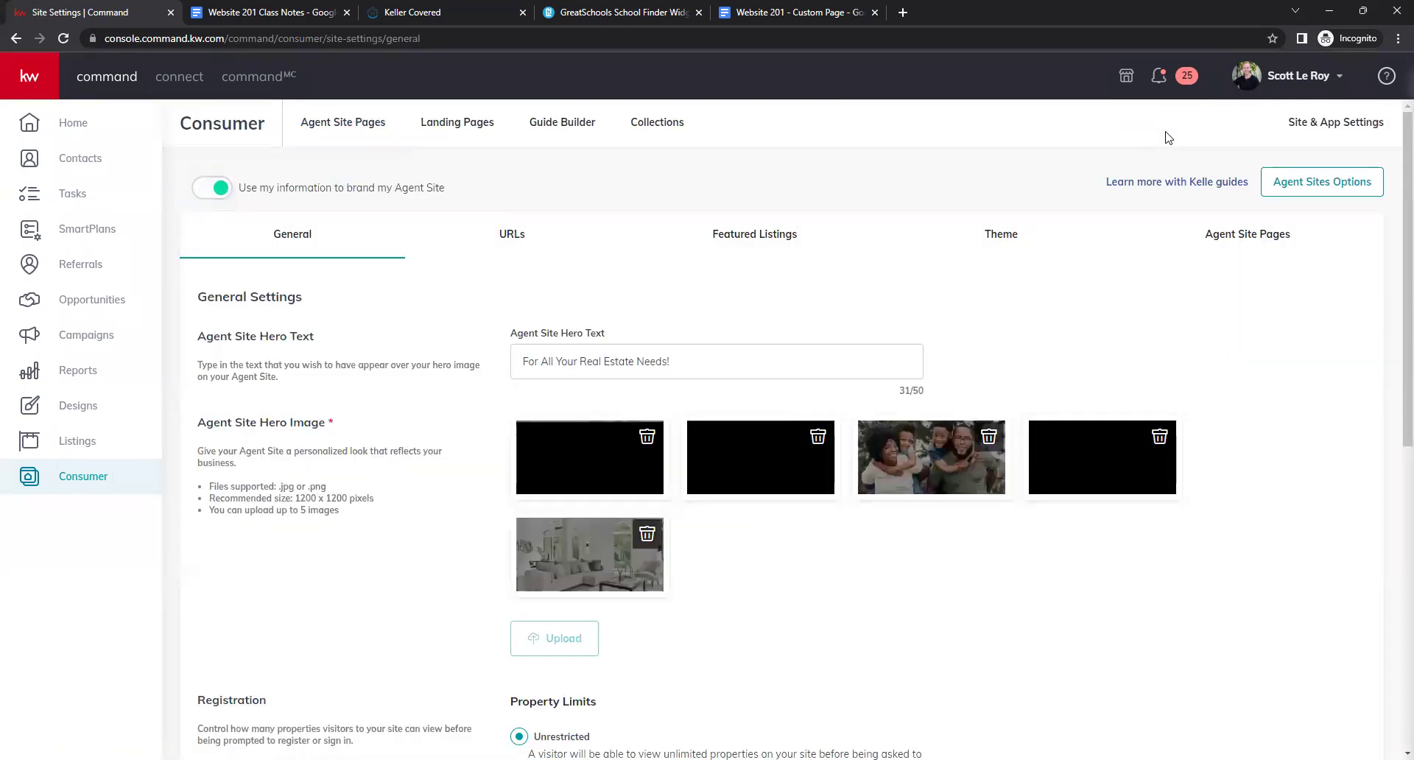
click(1250, 251)
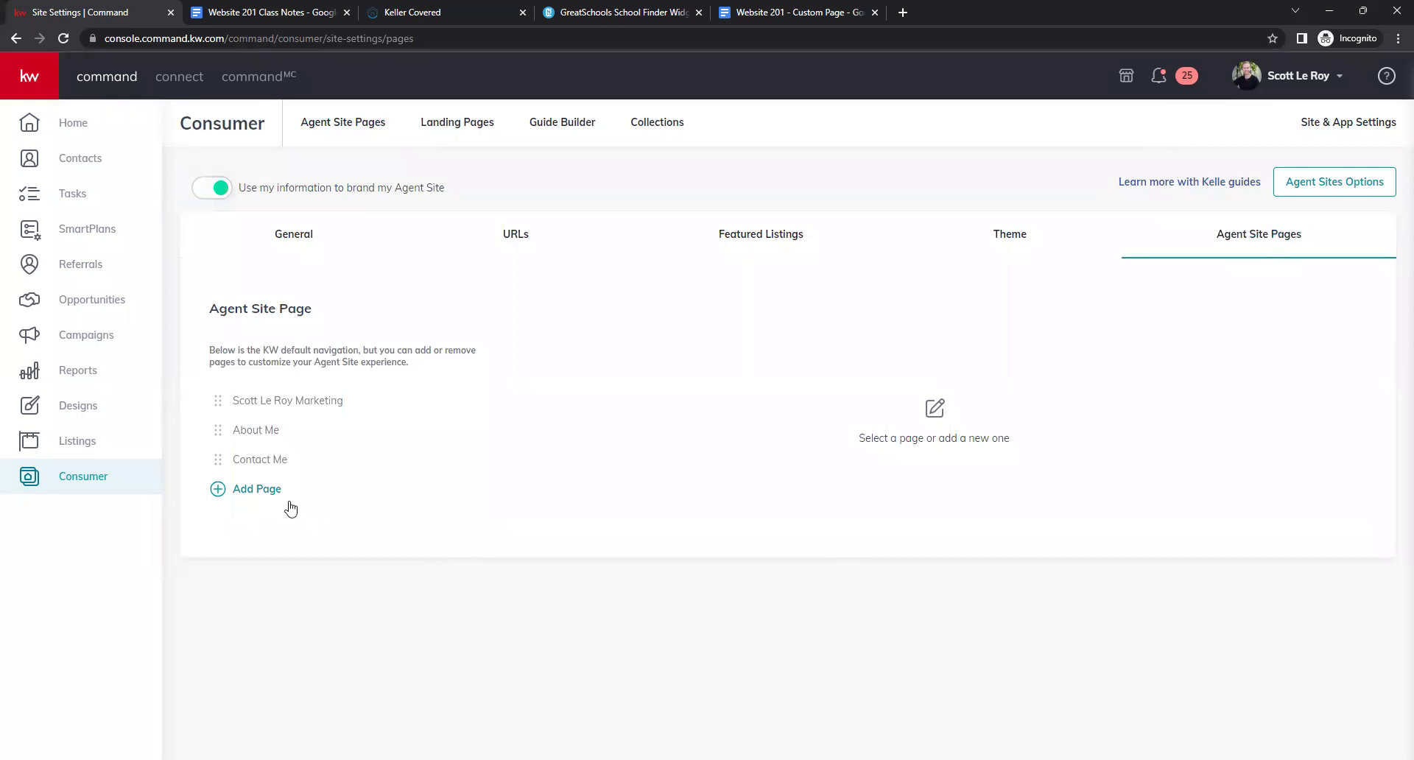
Add the Download My App page to the agent site navigation.
click(248, 493)
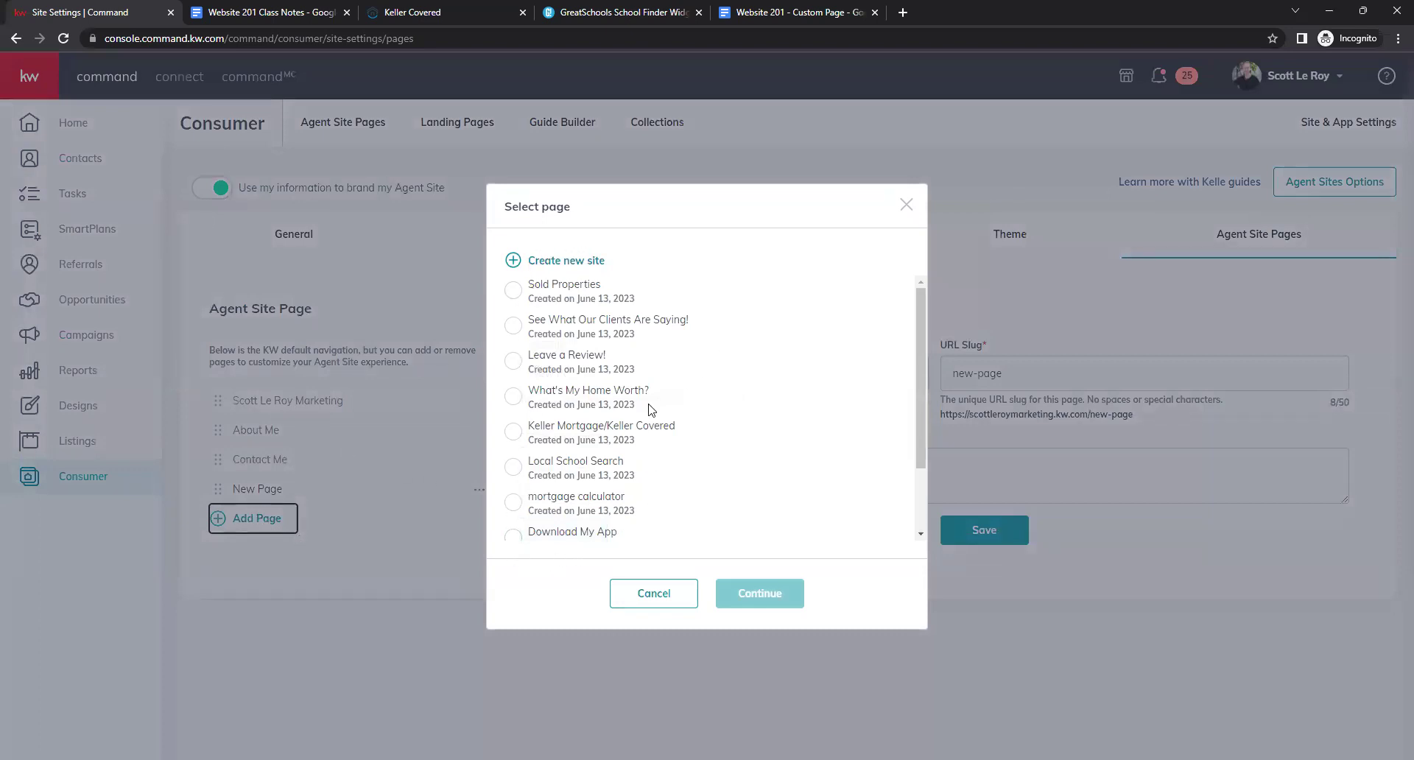
scroll(590, 449, down, 1)
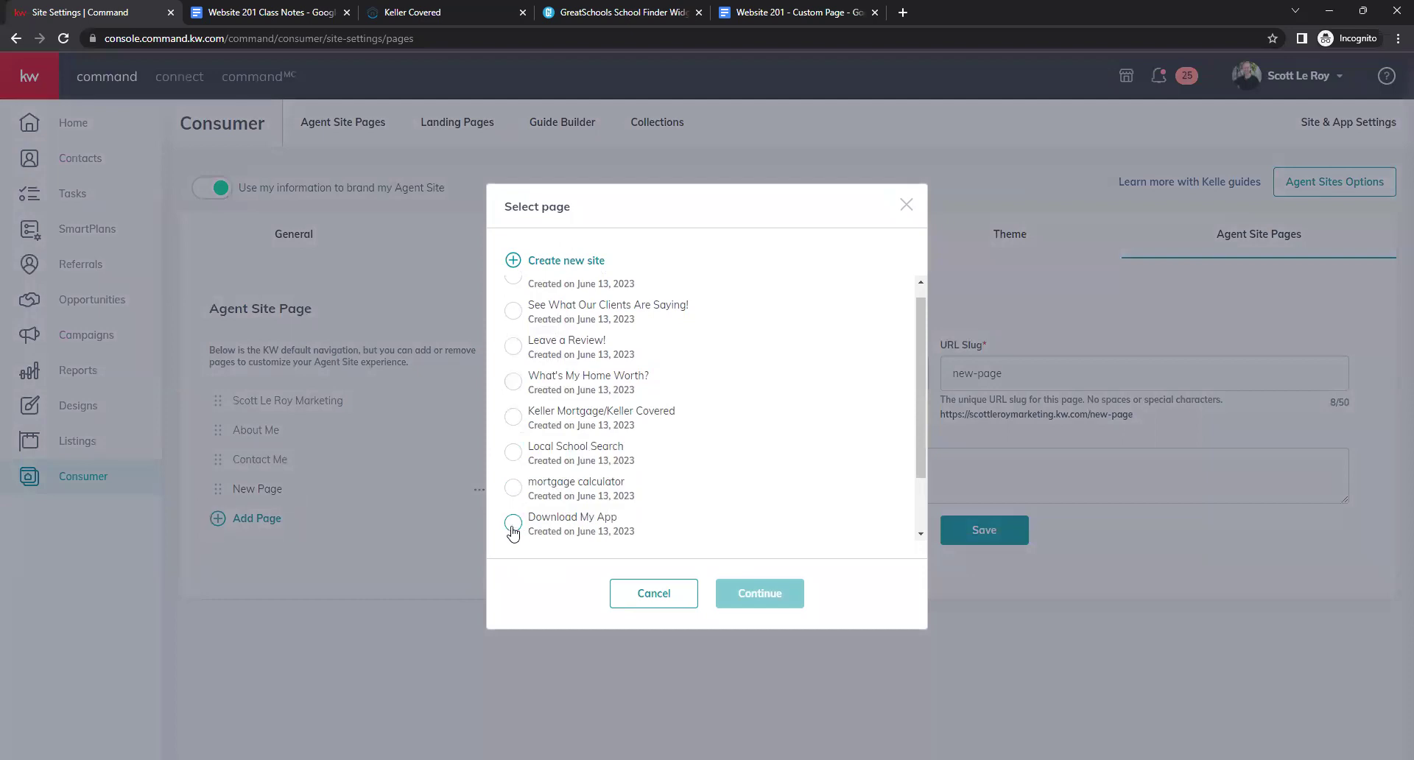
click(513, 528)
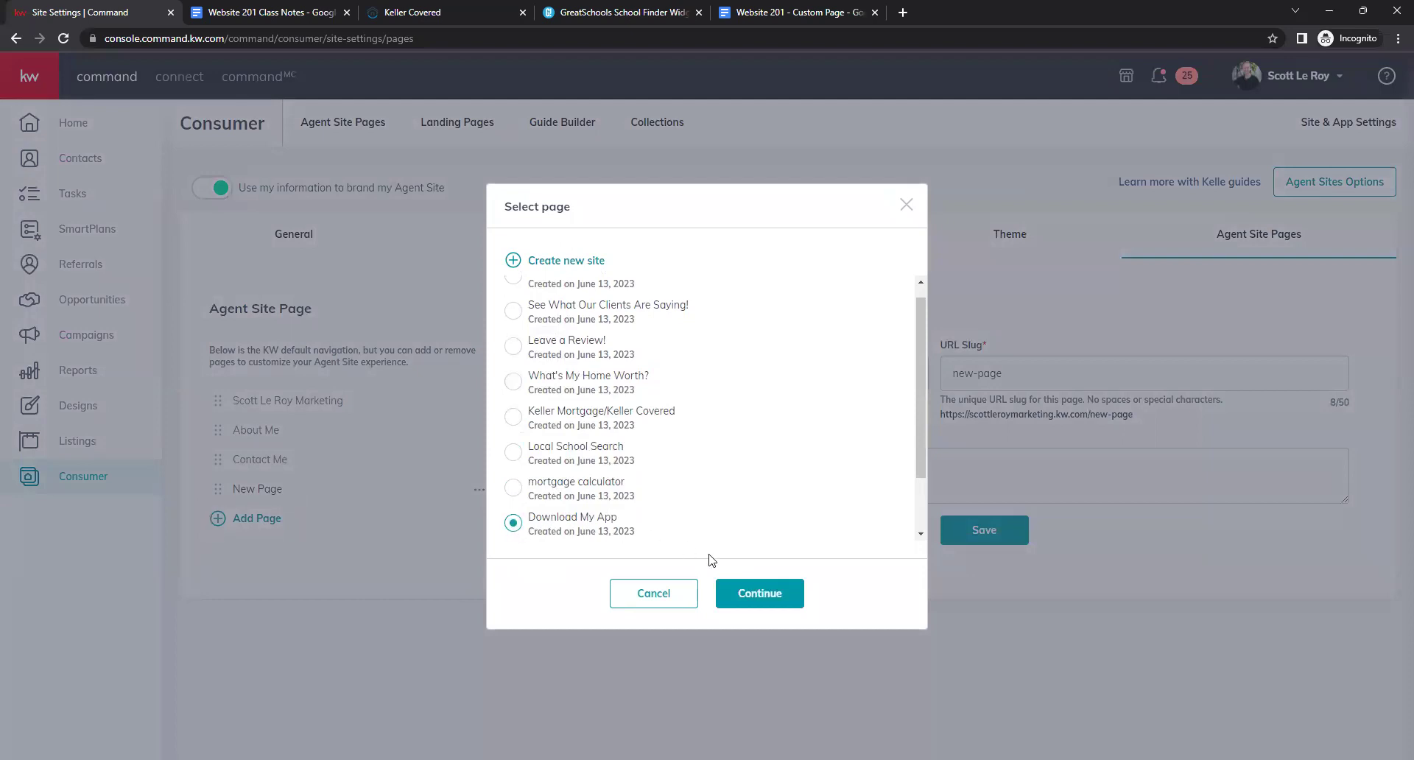
click(763, 600)
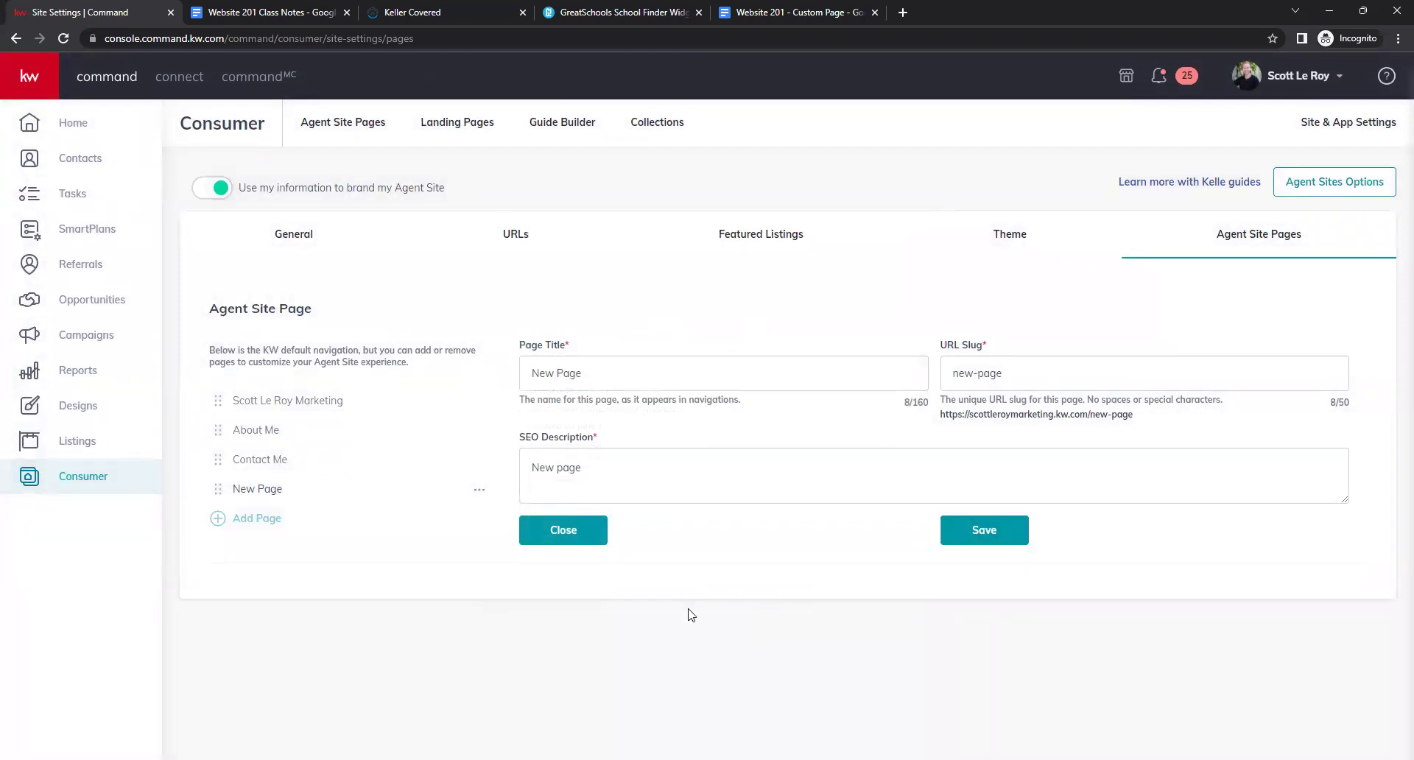
Rename the navigation entry from 'New Page' to 'Download My App'.
click(590, 383)
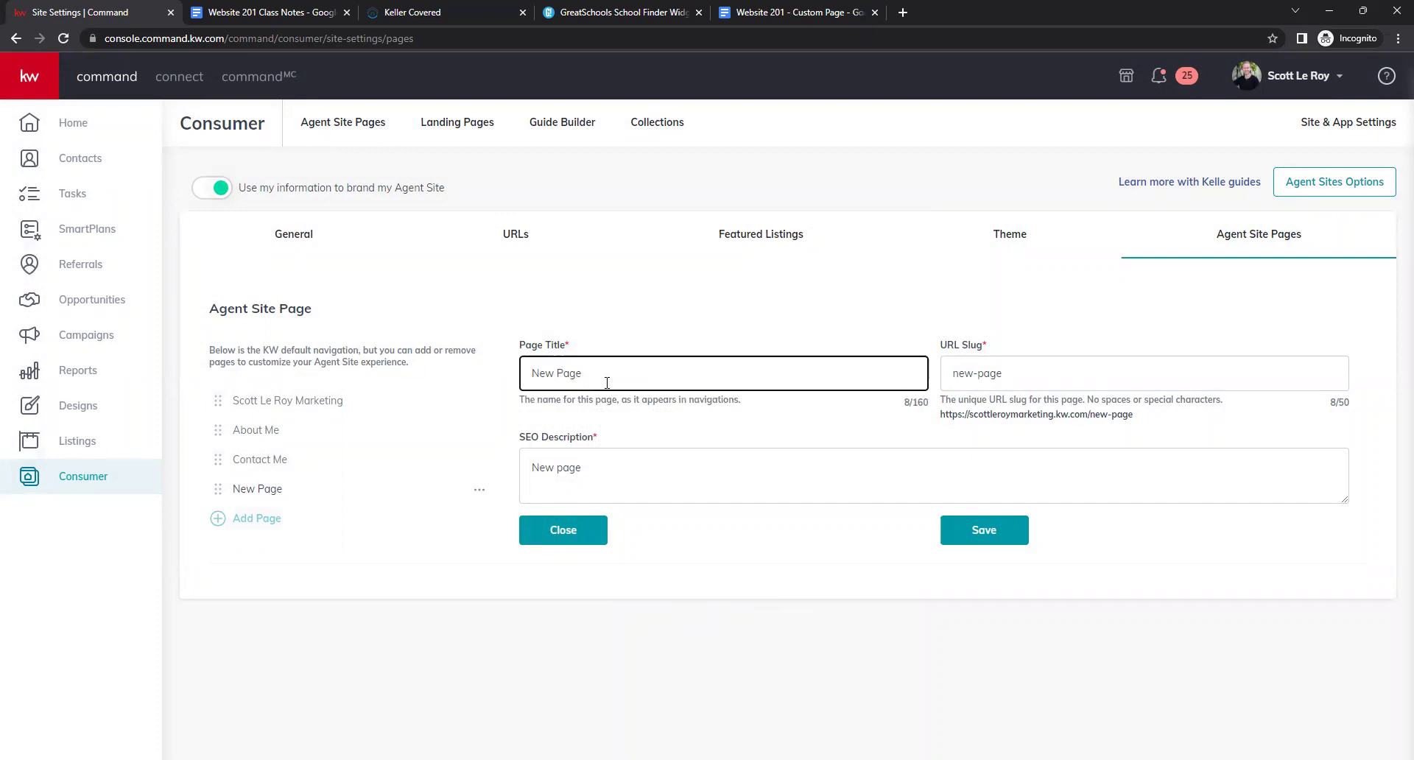
click(1083, 373)
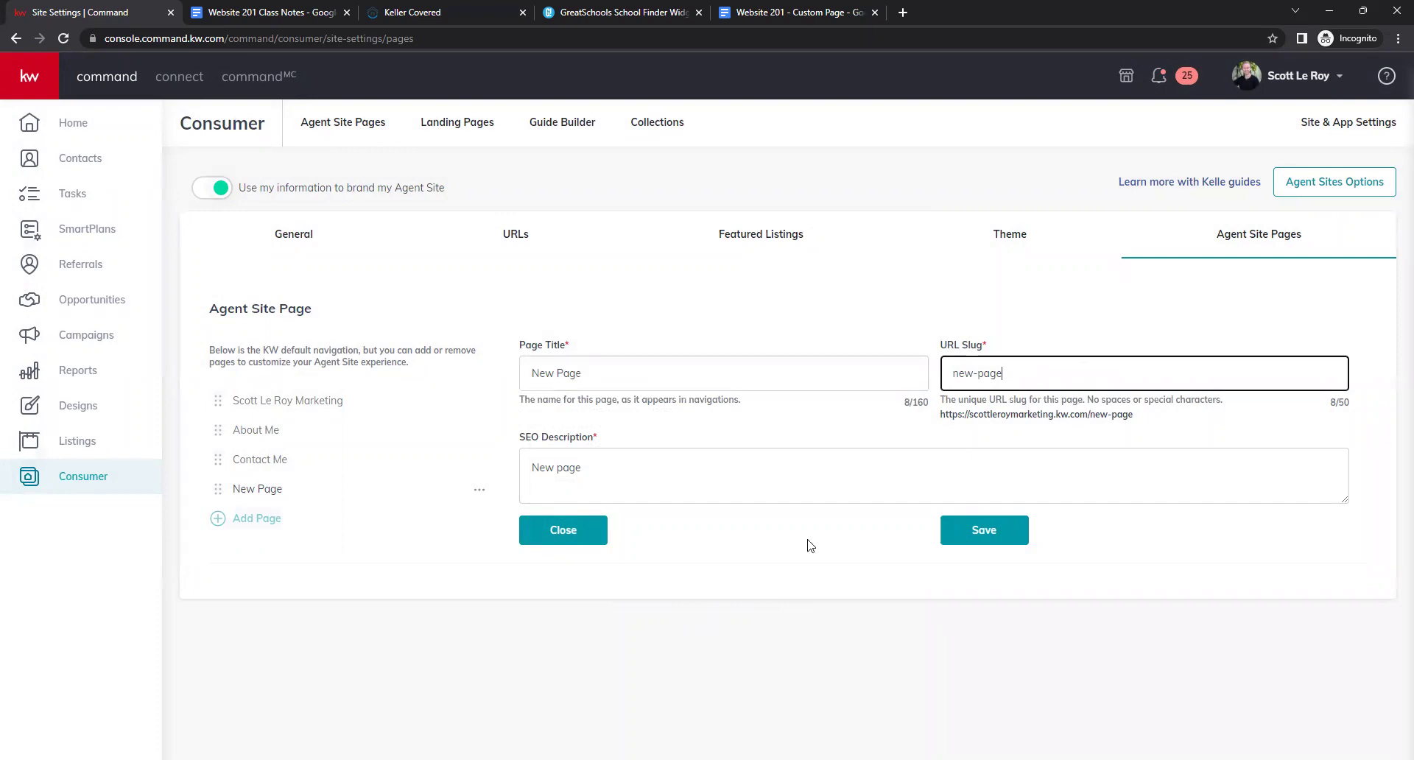
click(596, 489)
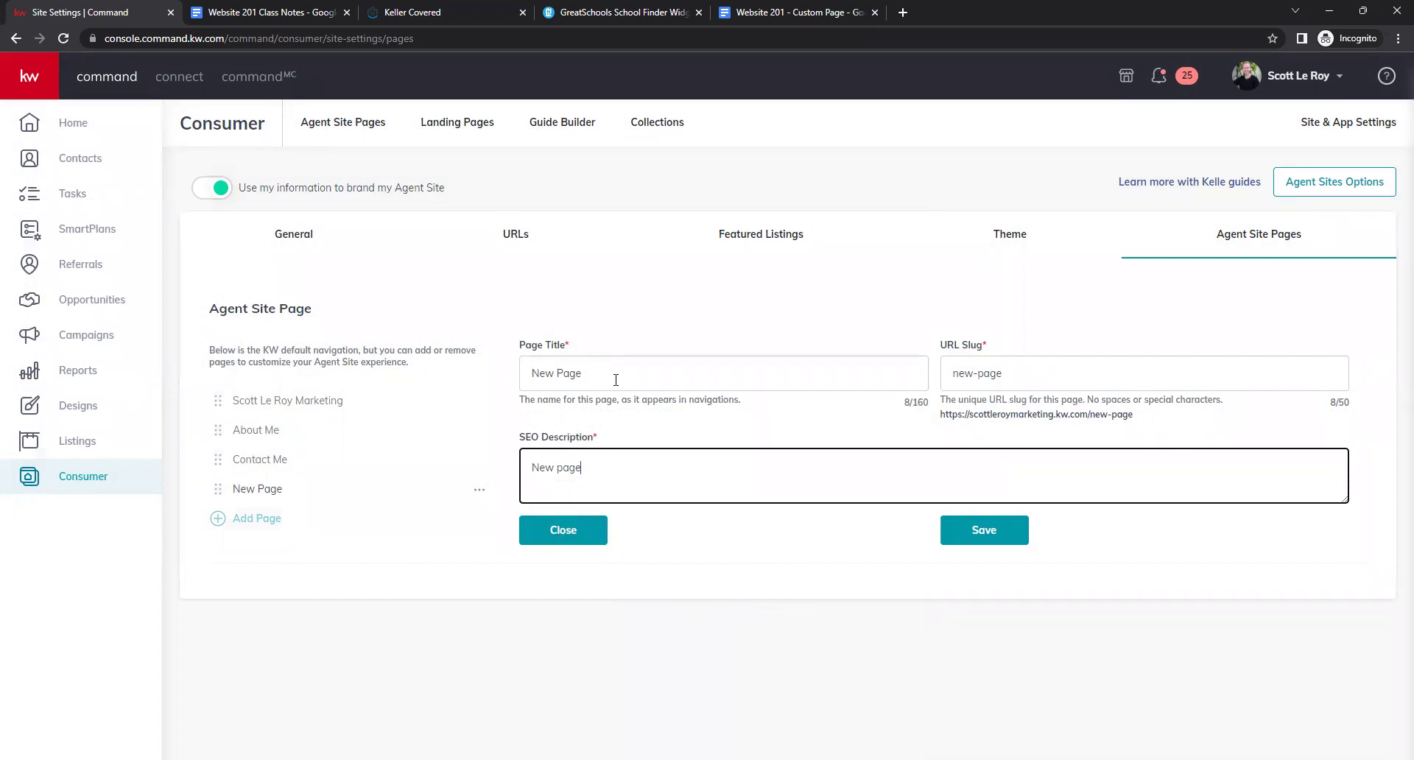
drag(616, 380, 501, 388)
text(Do)
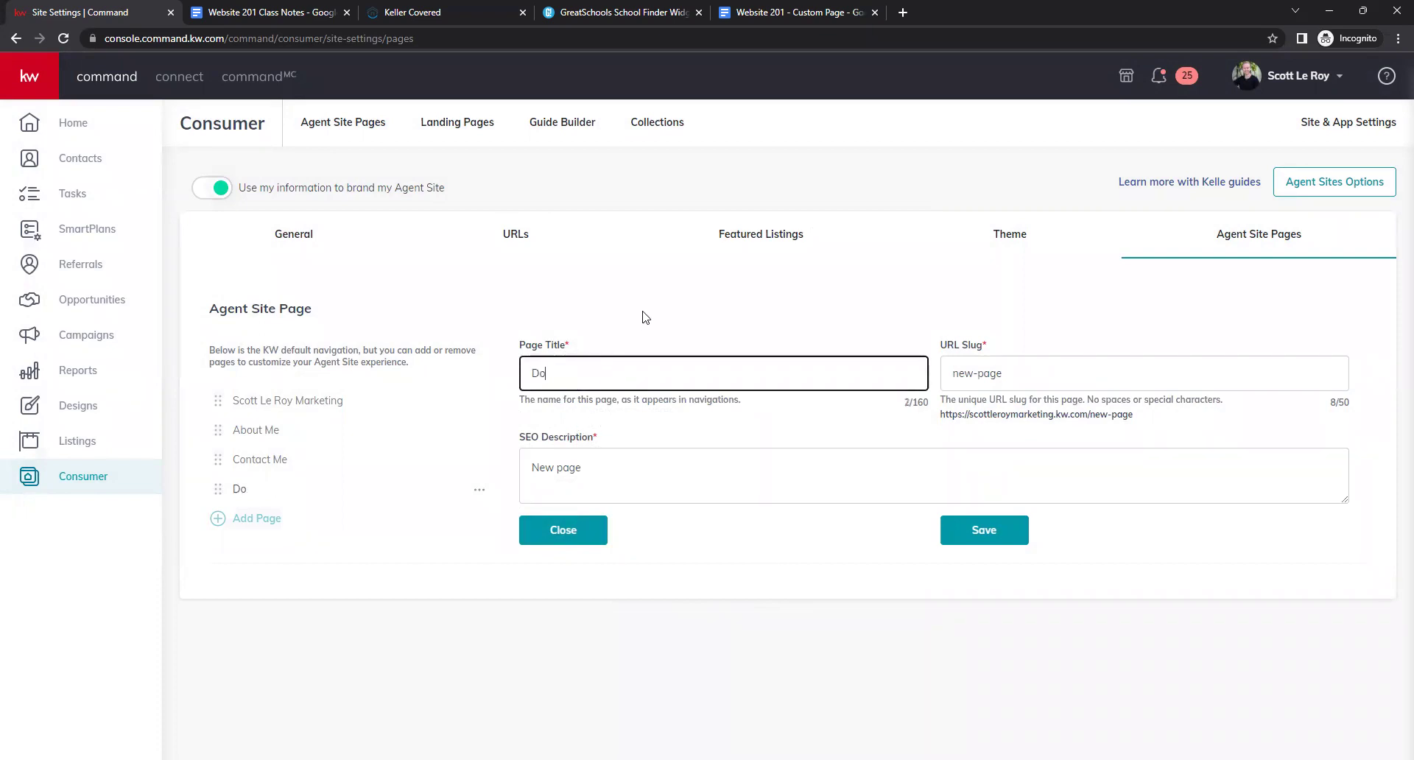
text(wnload My App)
Set the page's URL slug to download-app.
click(1075, 380)
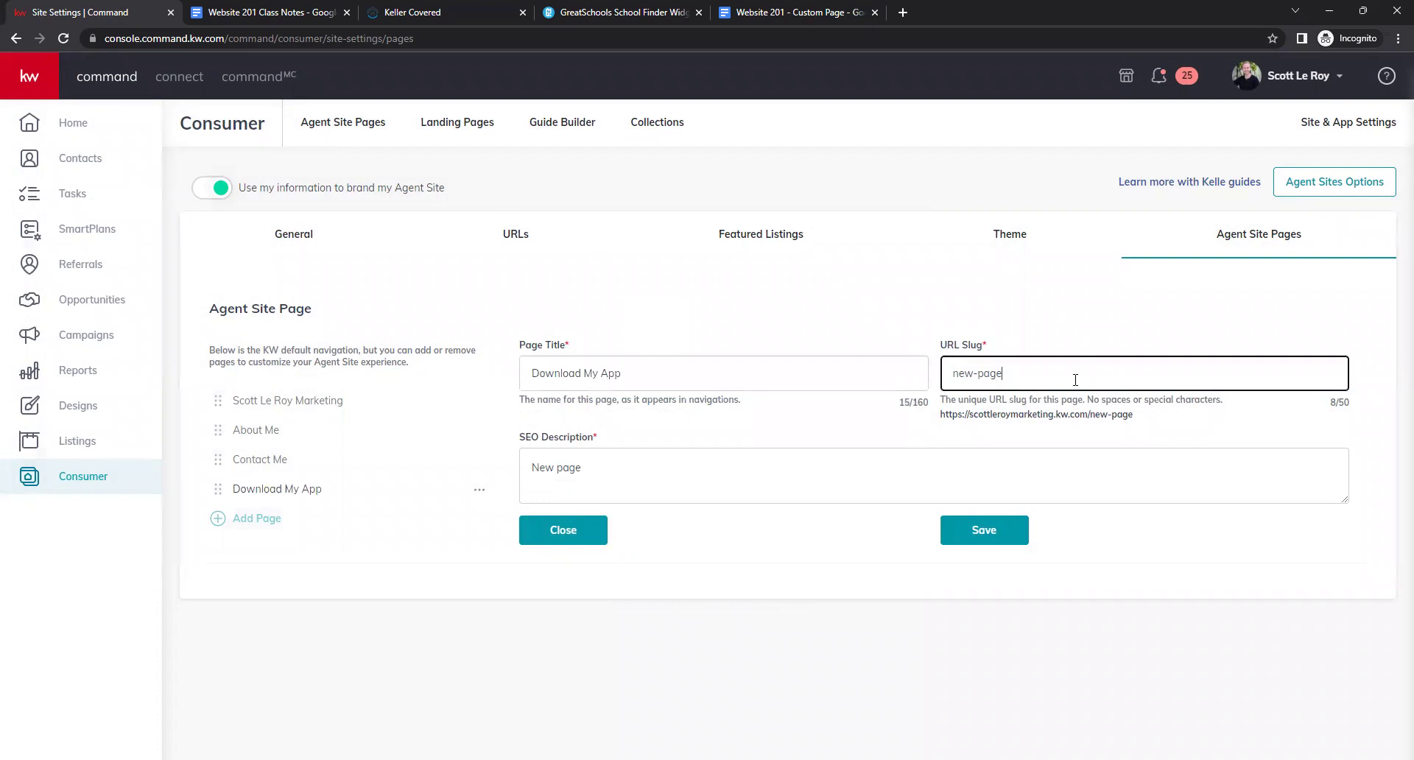
drag(1063, 384, 942, 368)
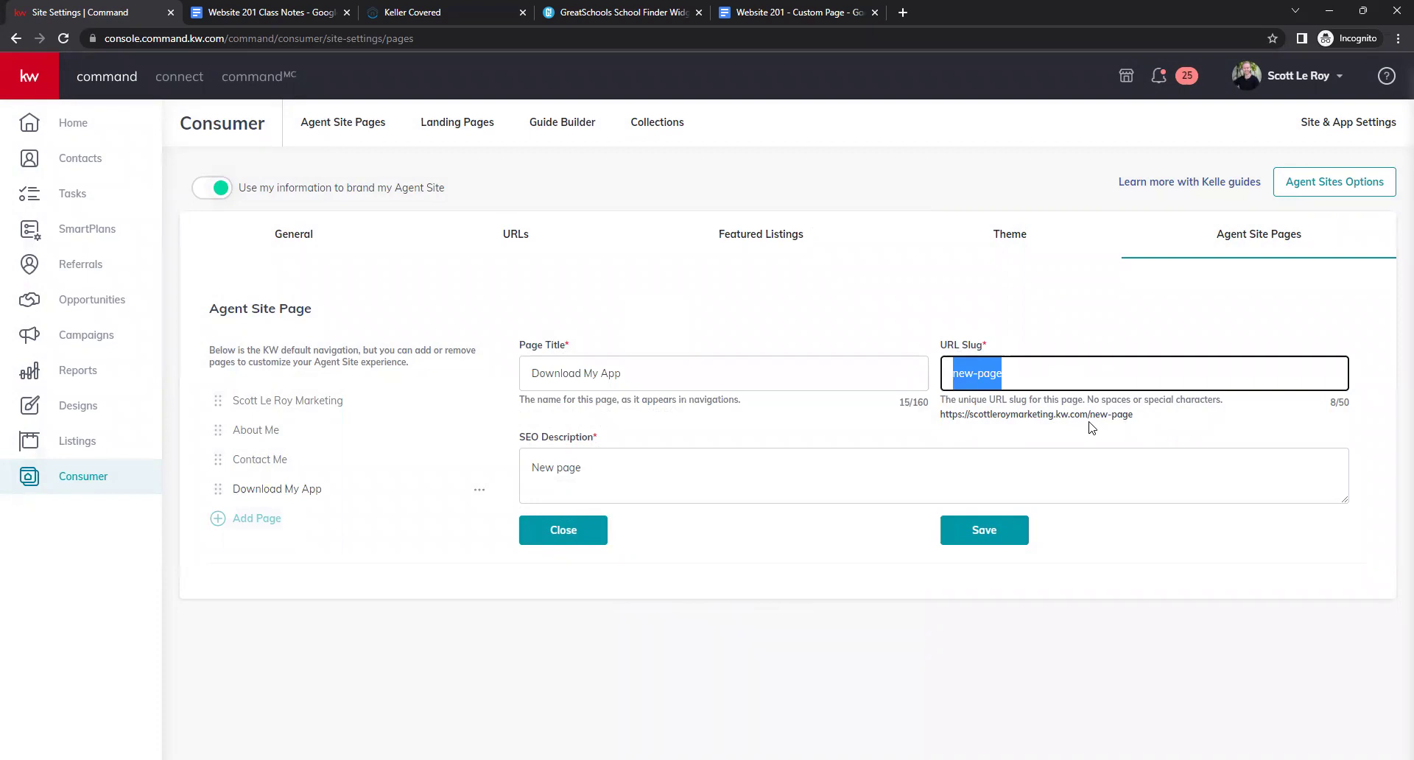
key(BackSpace)
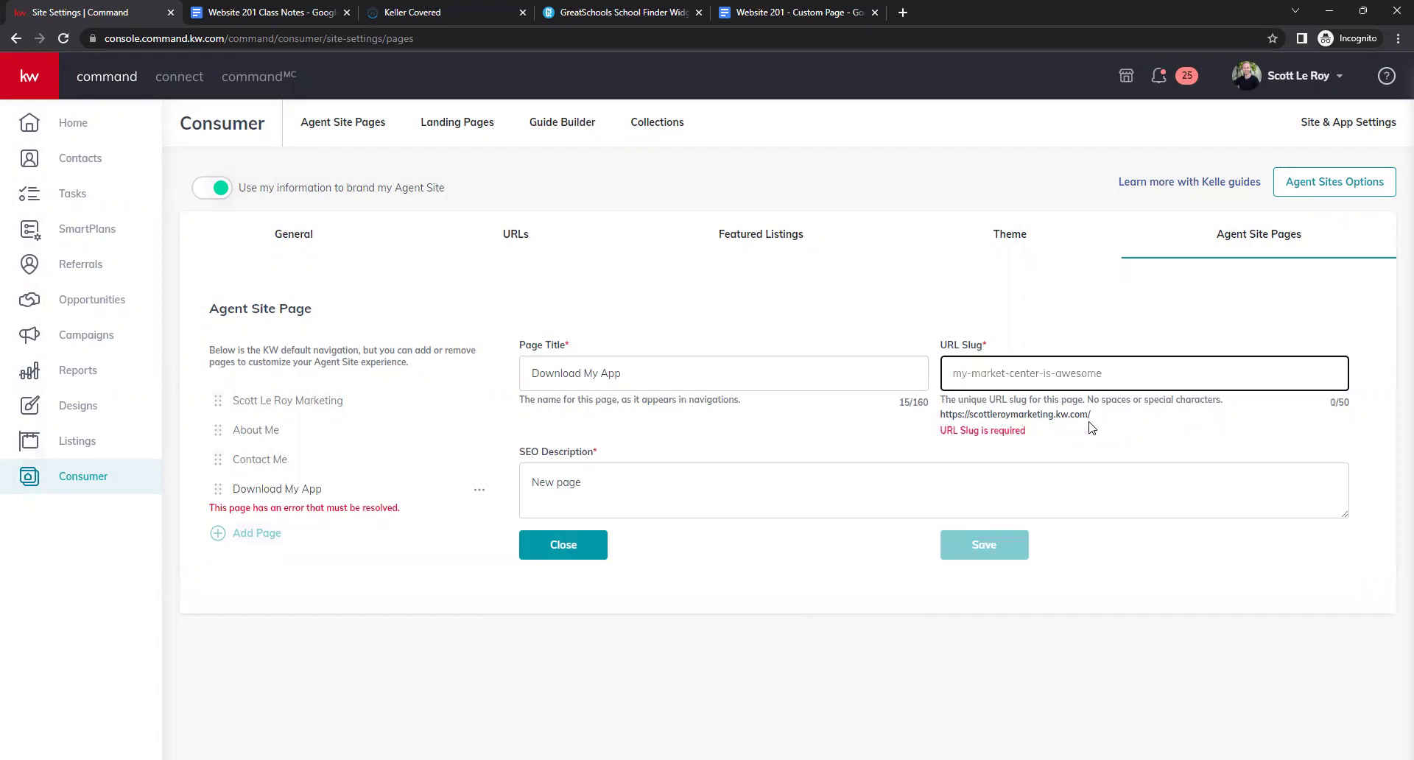
text(download-app)
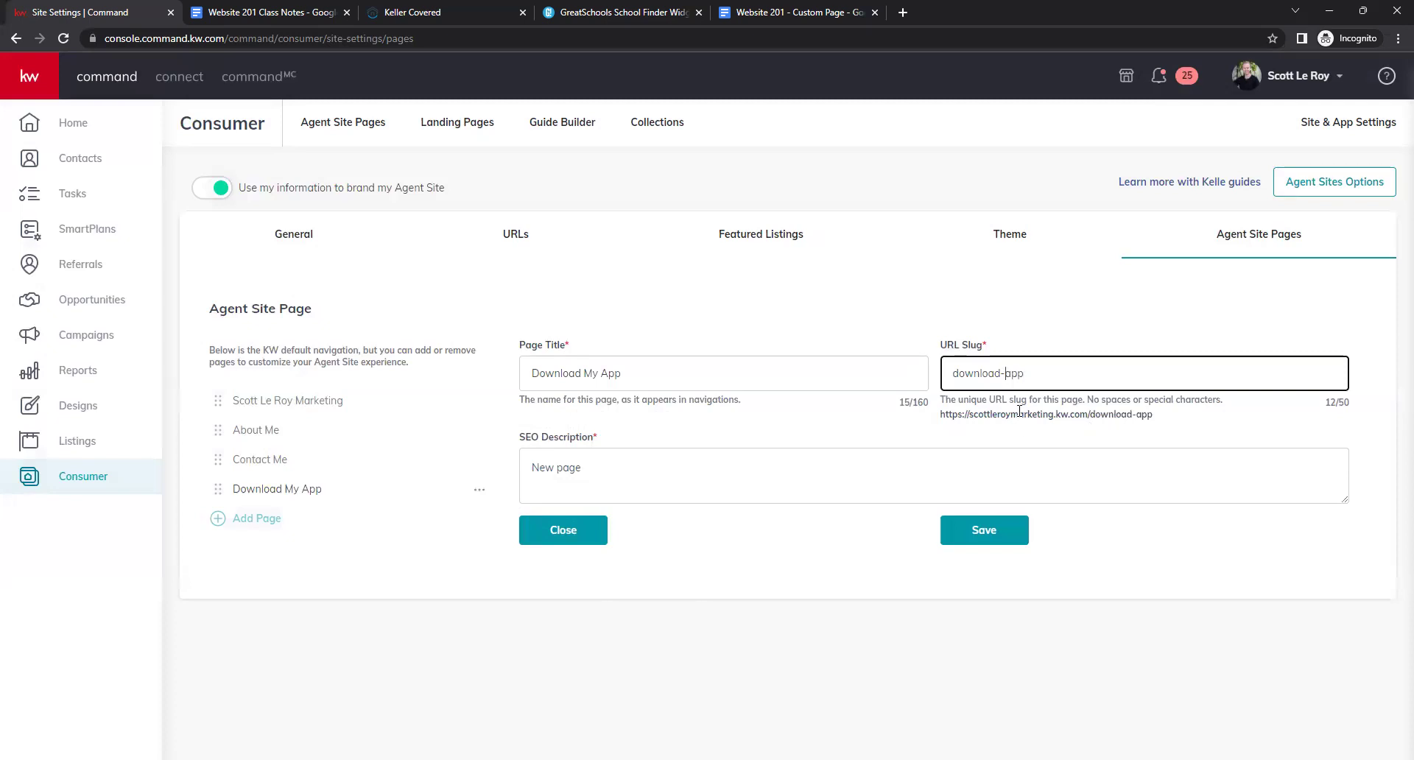
key(BackSpace)
key(BackSpace)
text(.)
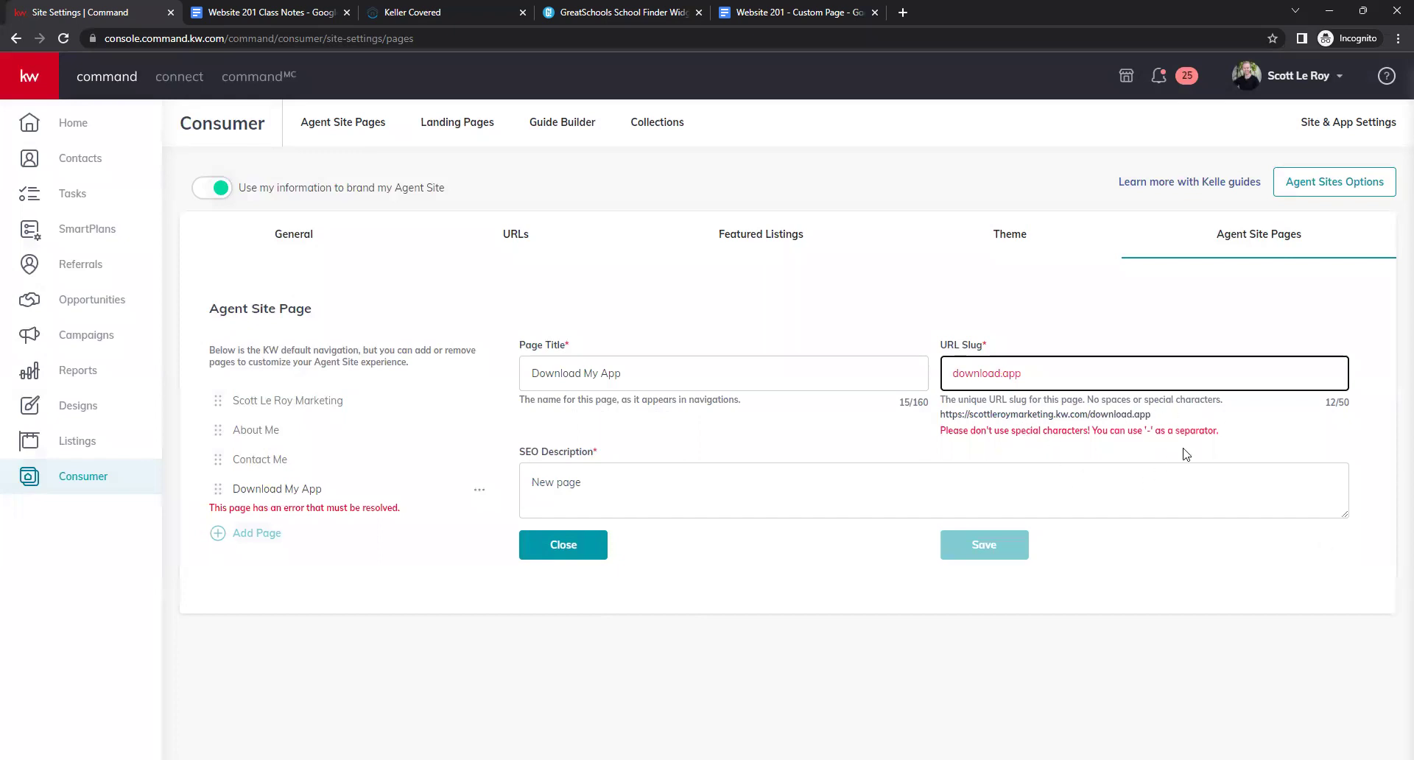
key(BackSpace)
text(-)
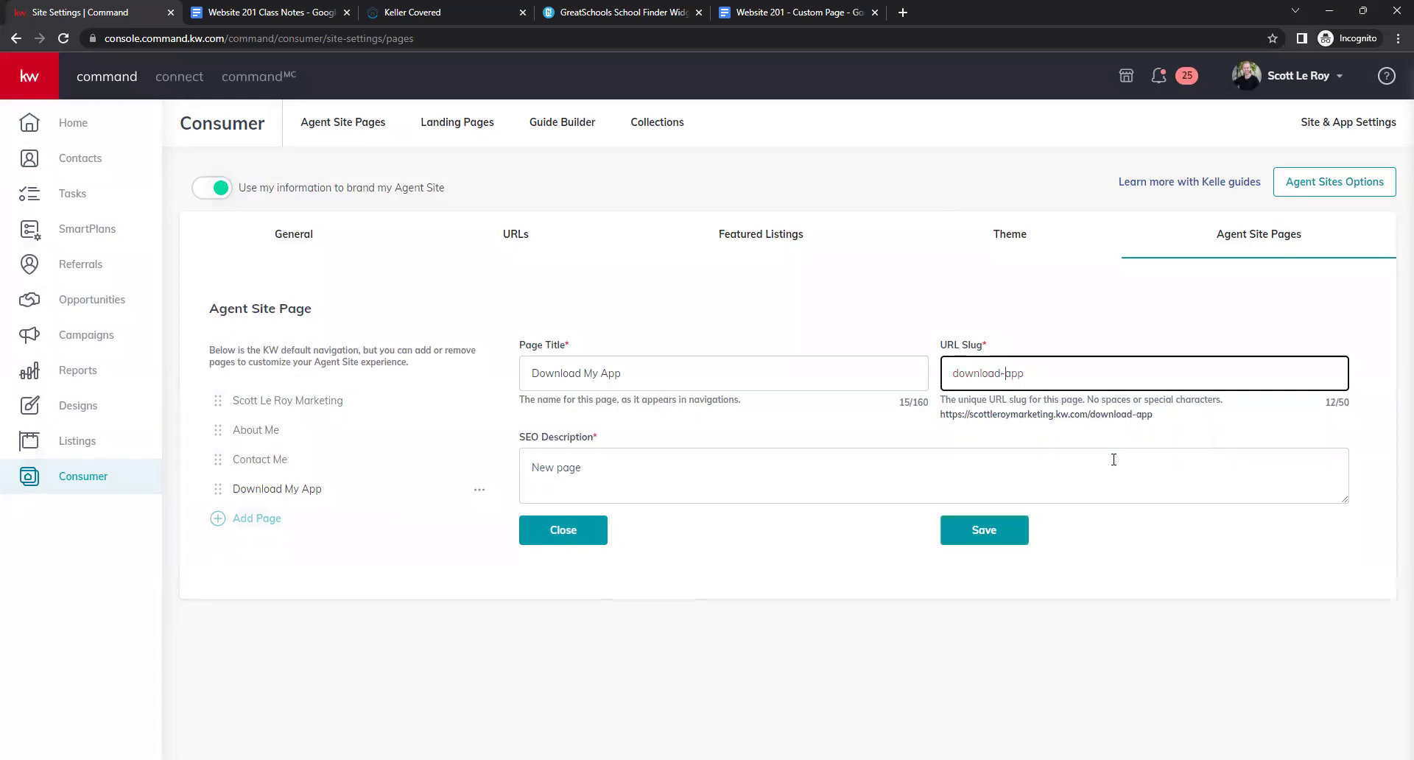
Set the SEO description to 'Download My Mobile App!' and save the page settings.
click(1115, 457)
click(1053, 429)
click(756, 483)
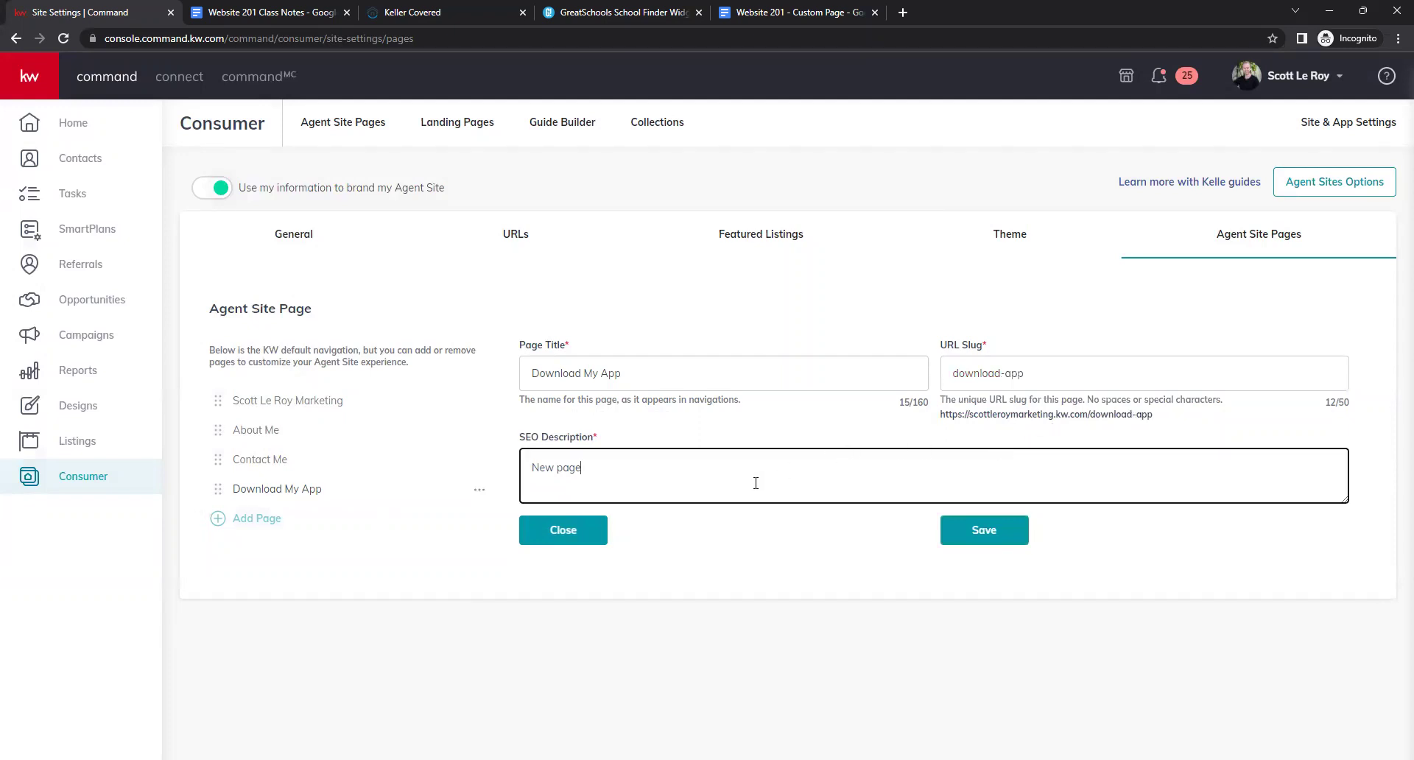
drag(611, 472, 506, 452)
text(Download My N)
text(b)
key(BackSpace)
text(obile App!)
click(882, 573)
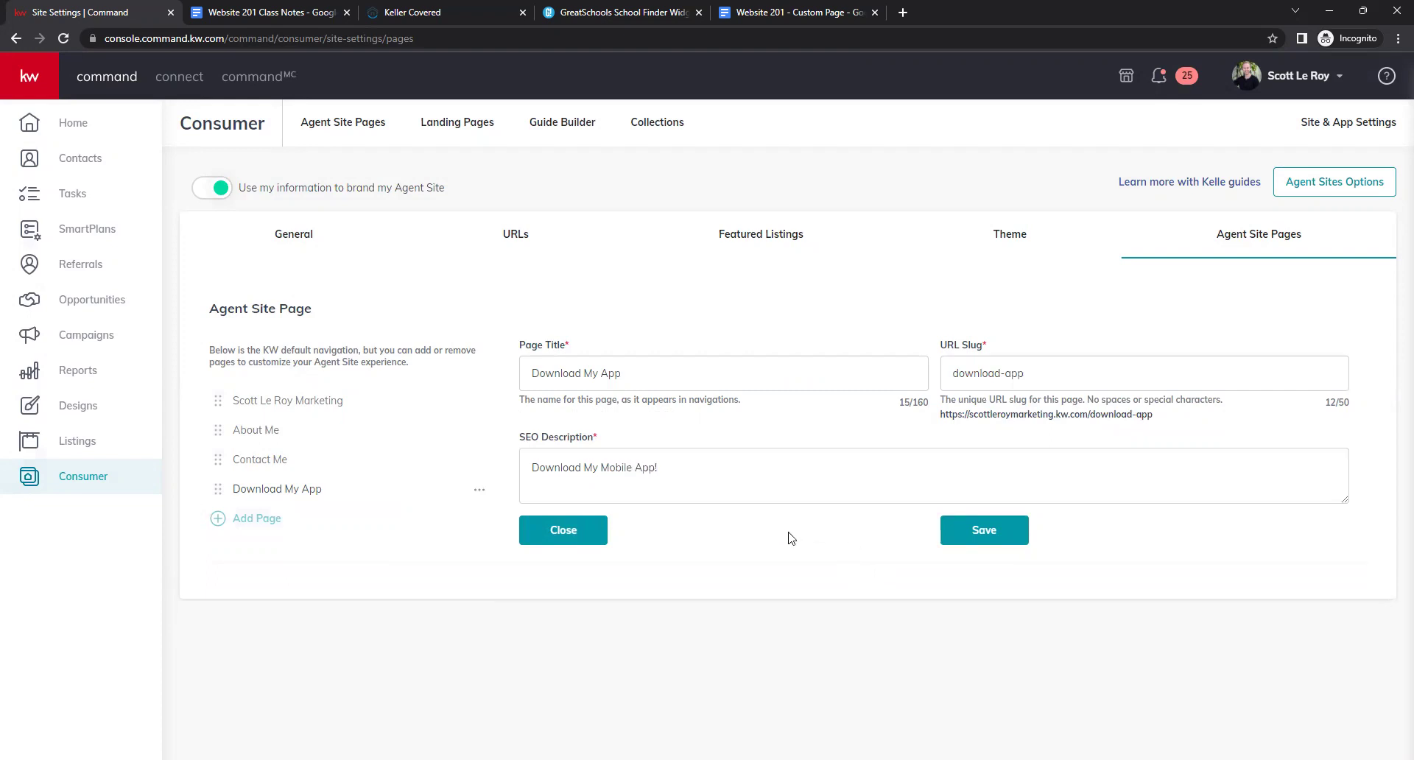
click(984, 530)
Add a navigation page linked to the Mortgage Calculator custom page.
click(250, 524)
click(523, 505)
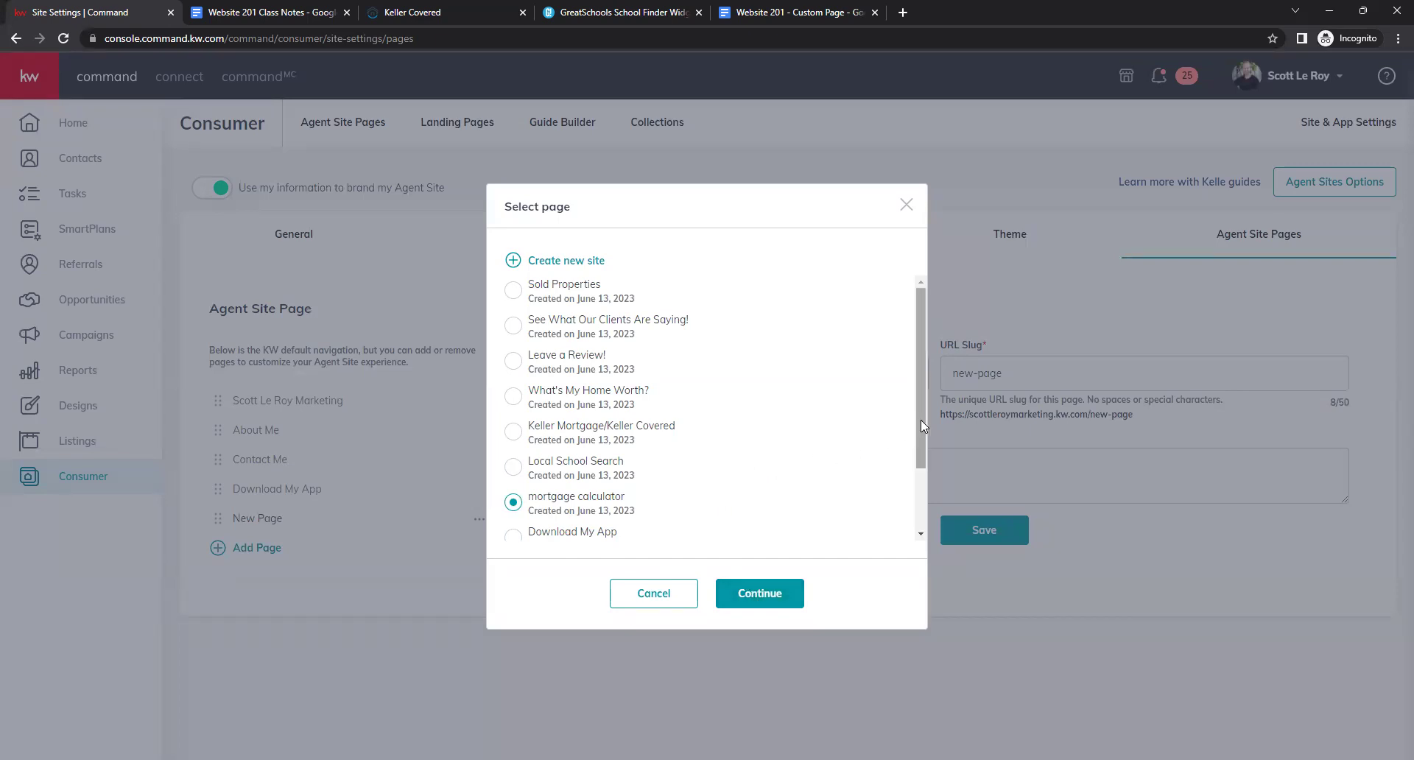
drag(922, 420, 922, 430)
scroll(922, 434, up, 1)
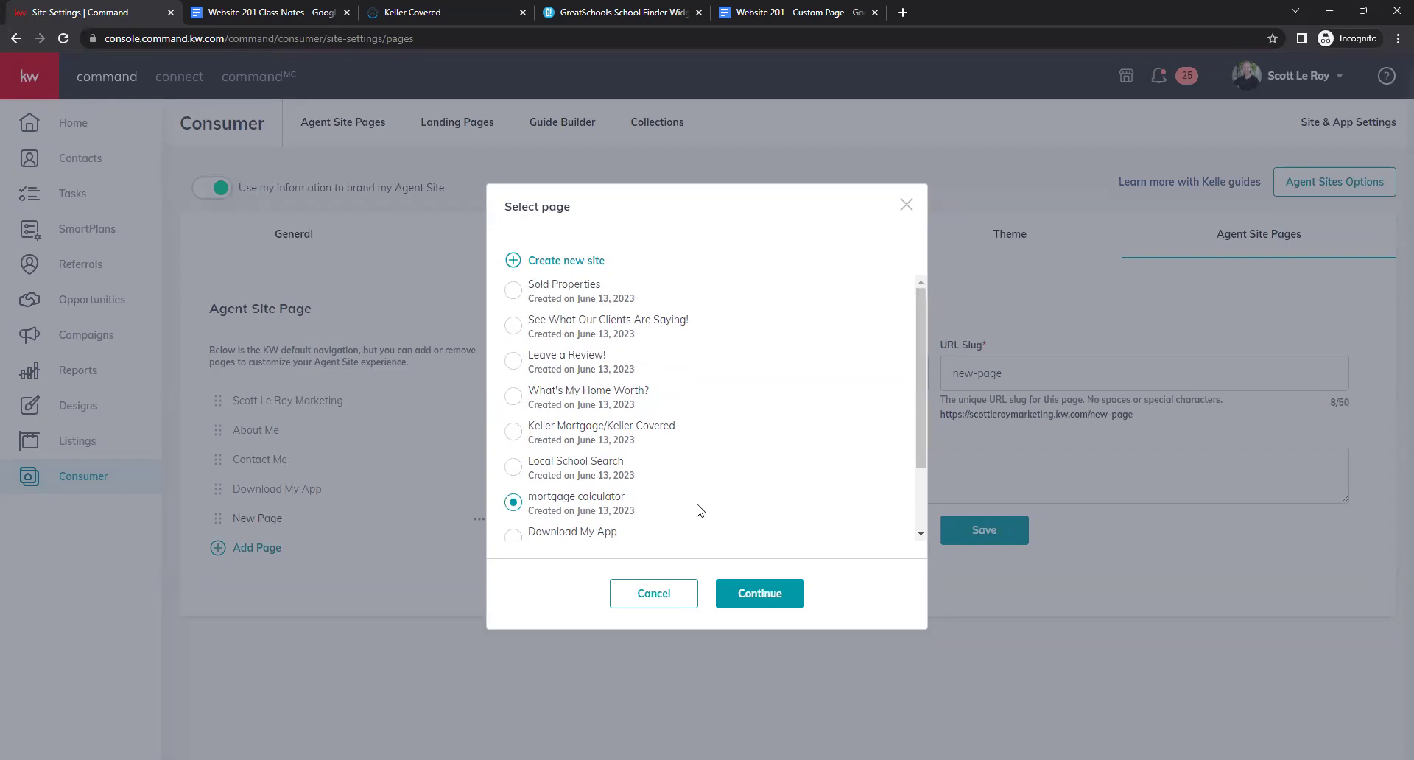
click(753, 598)
Save it as 'Mortgage Calculator', slug Mortgage-calculator, SEO 'Check out my mortgage calculator!'; add a Local School Search page.
triple_click(611, 374)
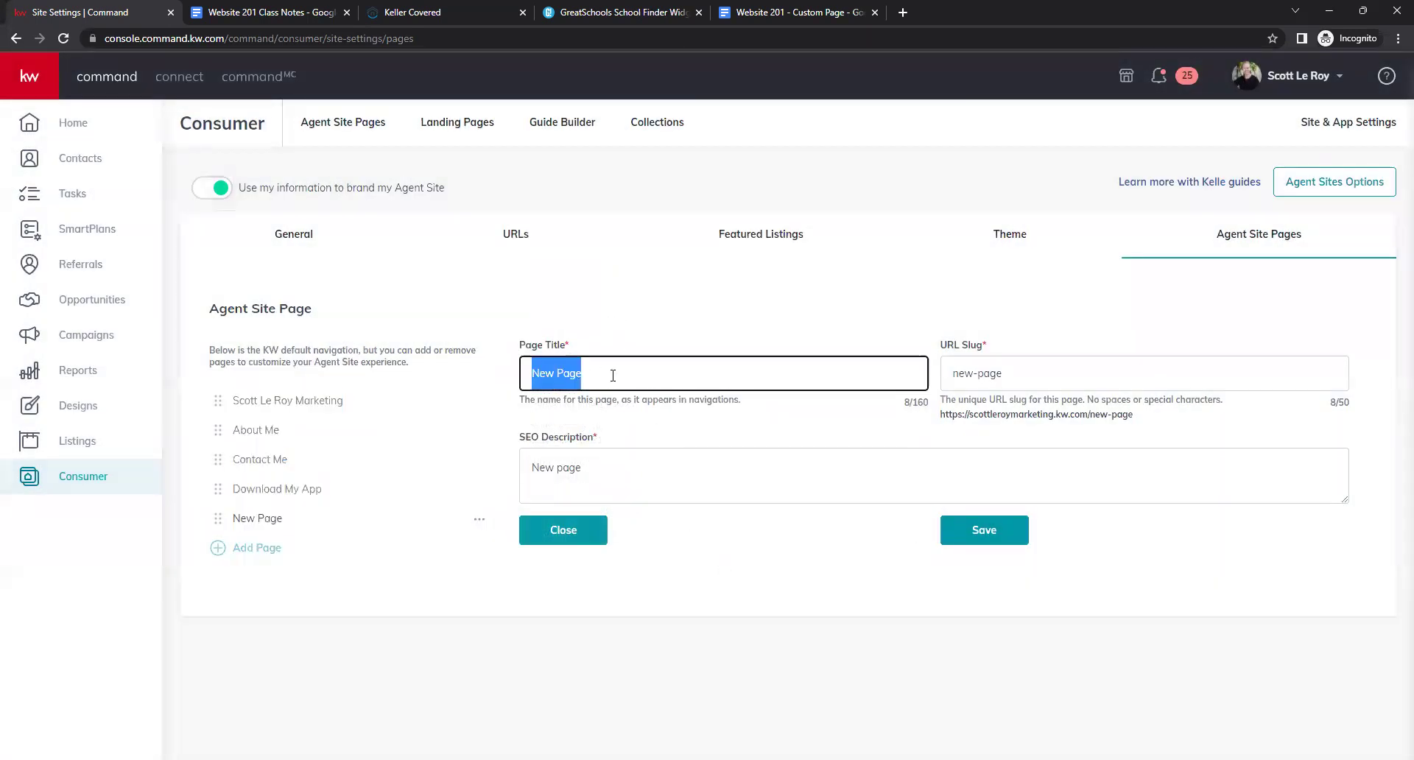
text(Mport)
key(BackSpace)
key(BackSpace)
key(BackSpace)
text(ortgage Calculator)
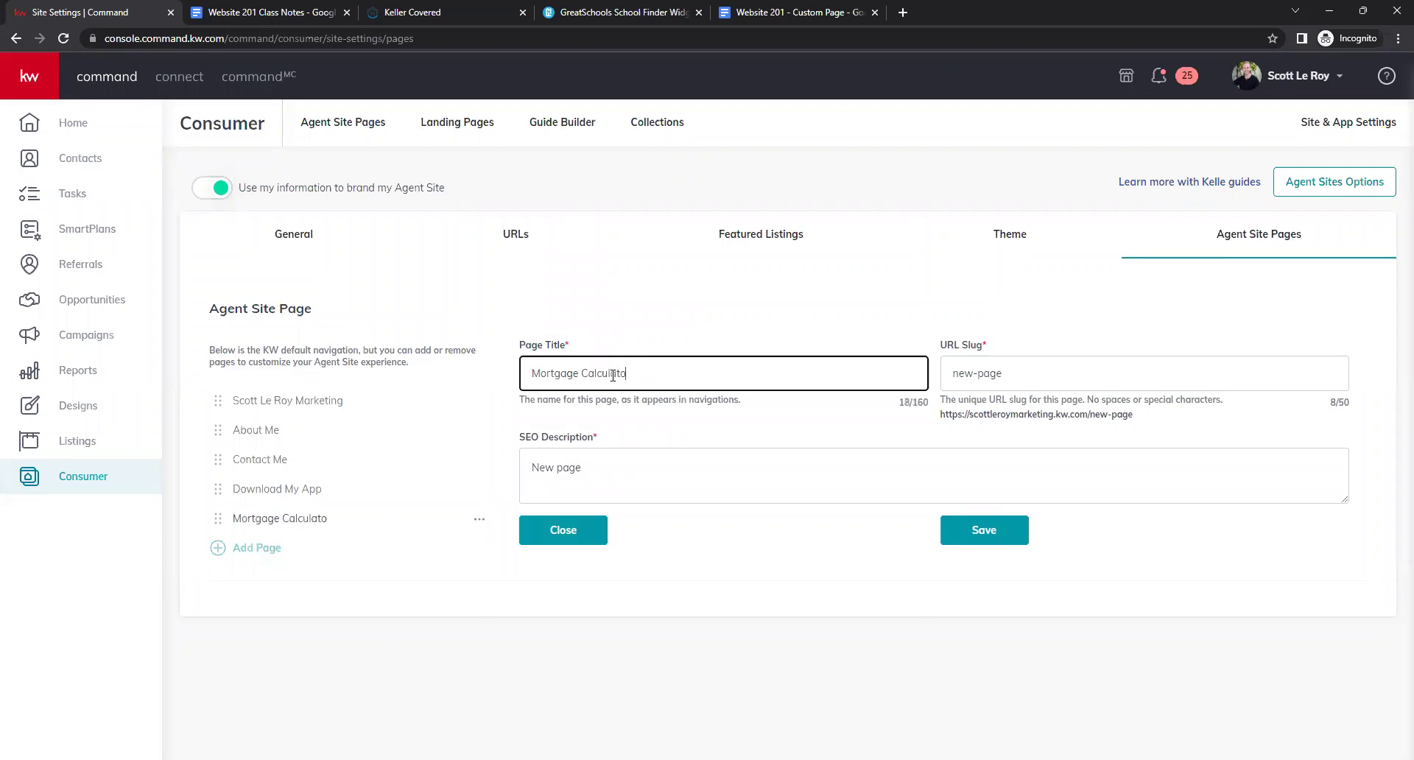
key(Tab)
text(Mortga)
key(BackSpace)
key(BackSpace)
text(tgage-calculator)
click(588, 463)
key(ctrl+shift+Left)
key(ctrl+shift+Left)
text(Check out)
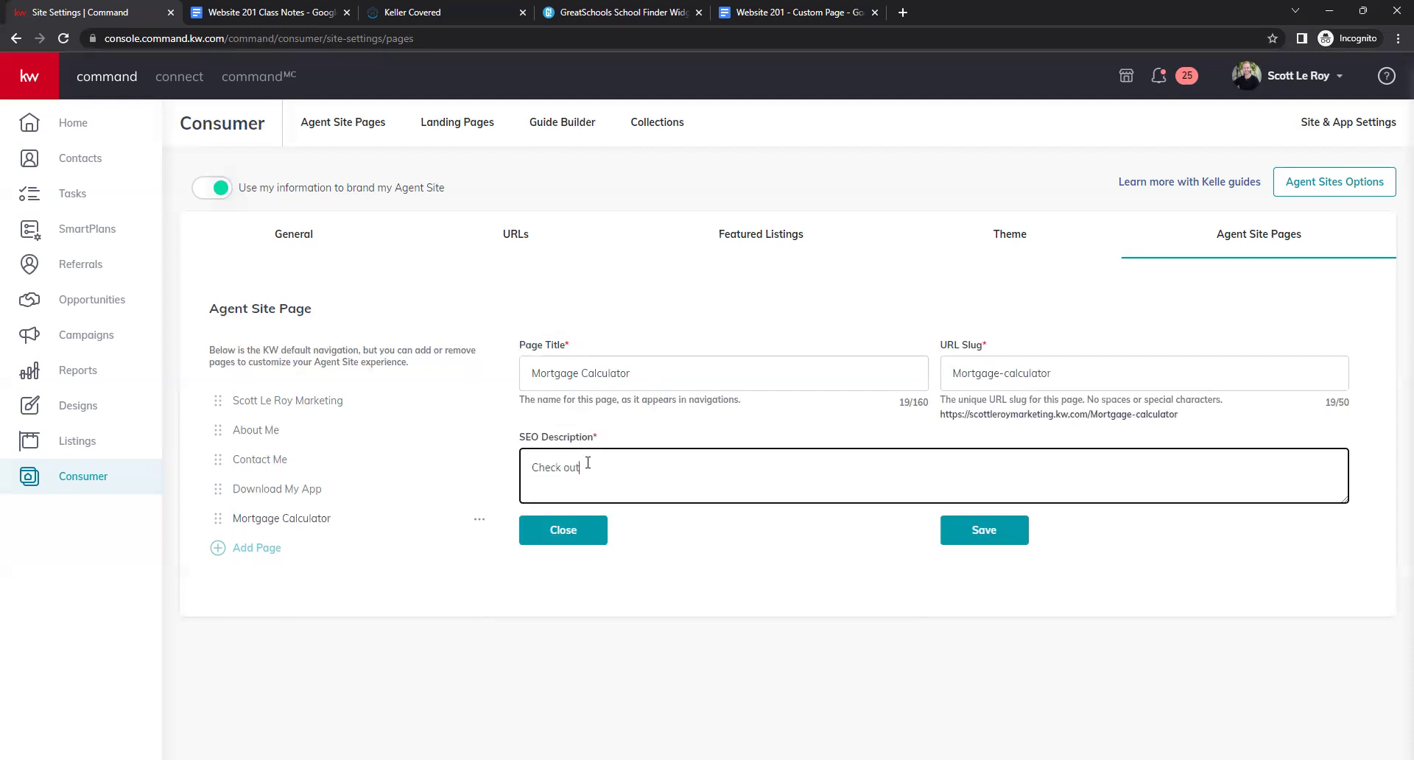
text( my mortgage calculator!)
click(997, 531)
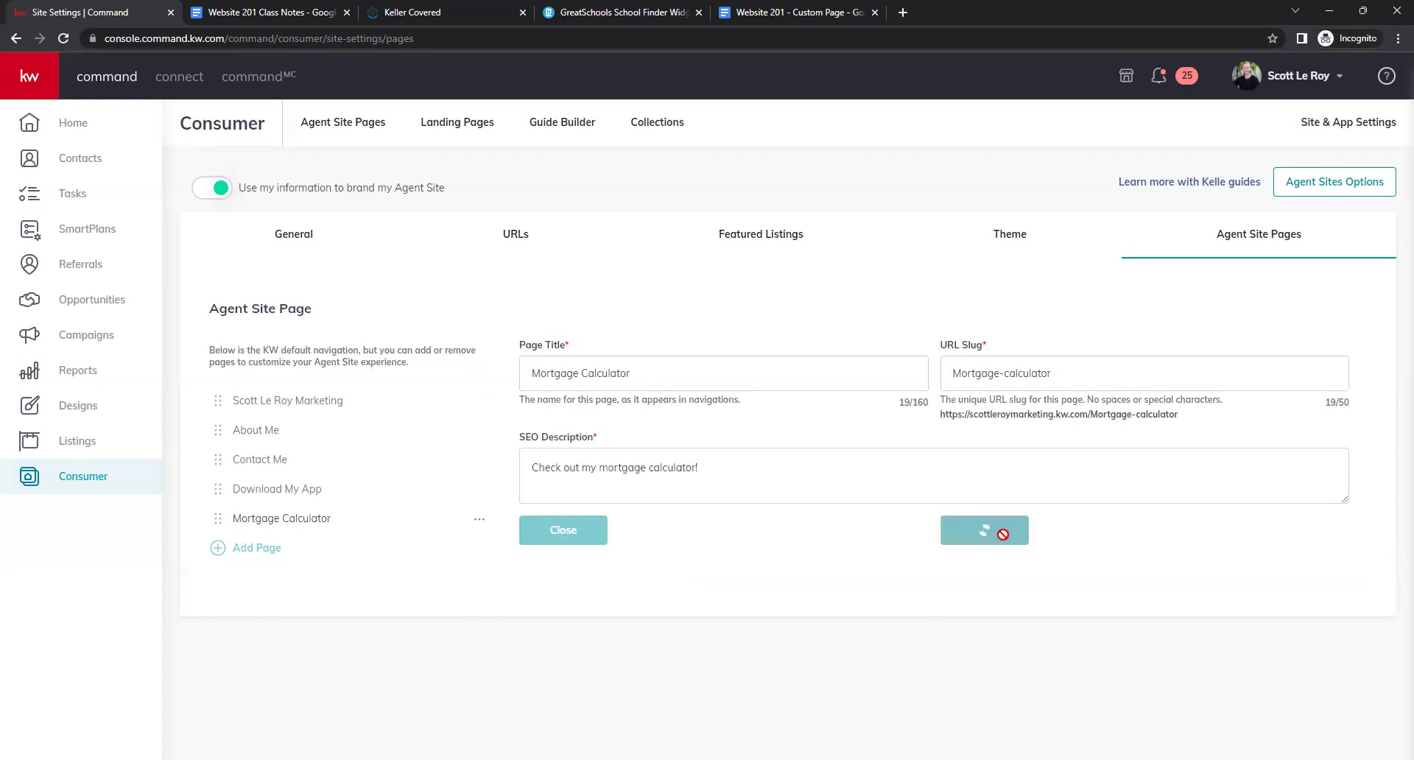
click(278, 556)
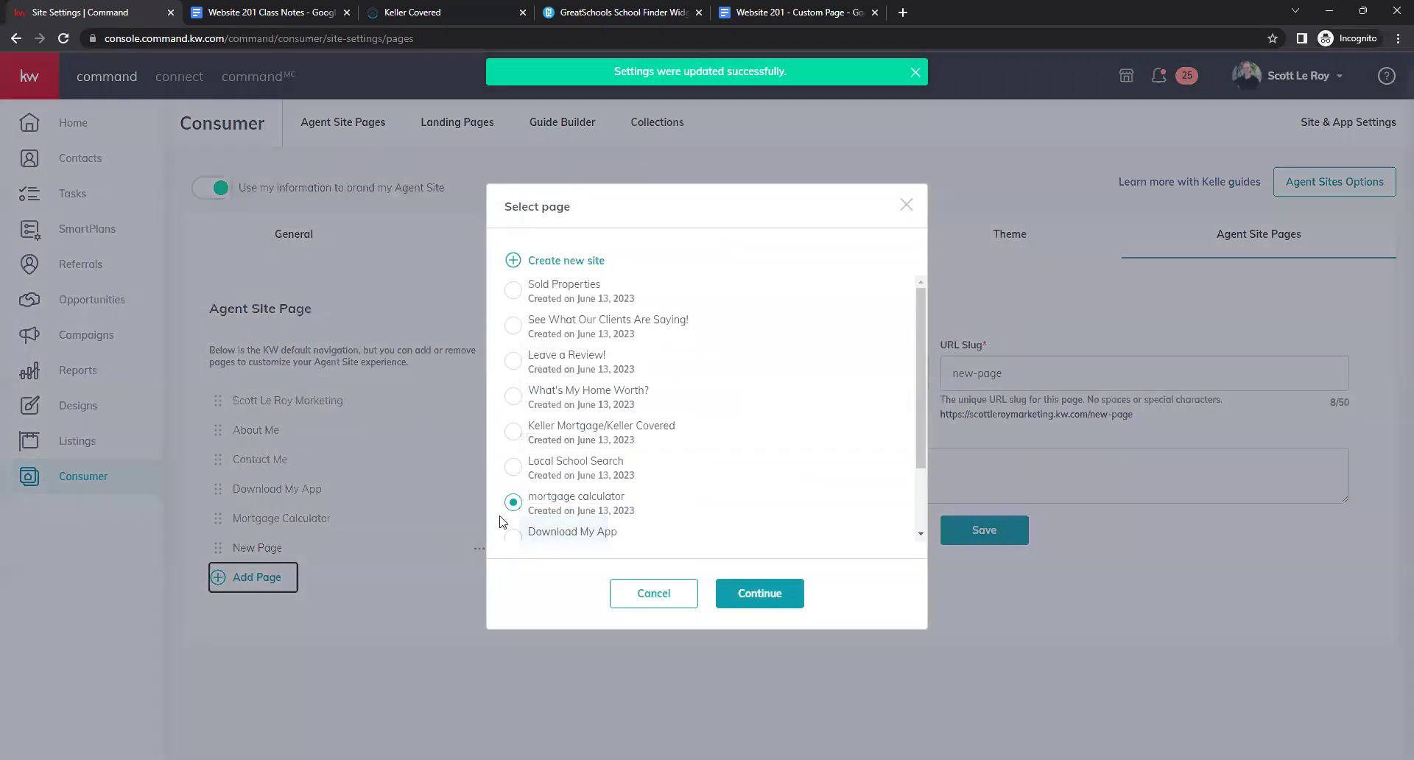
click(513, 466)
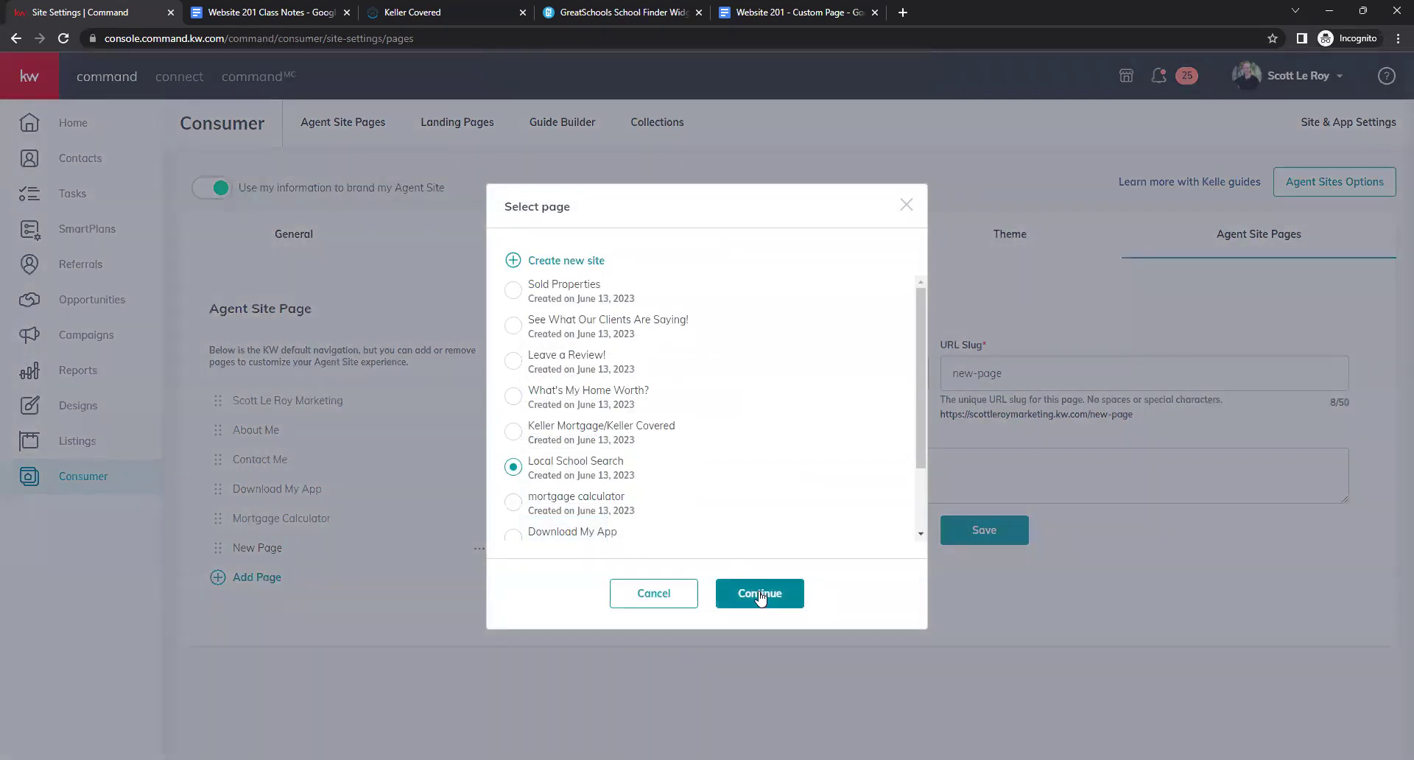
Save the page as 'Local School Search', slug school-search, with a local school search SEO description.
click(759, 593)
drag(585, 373, 513, 380)
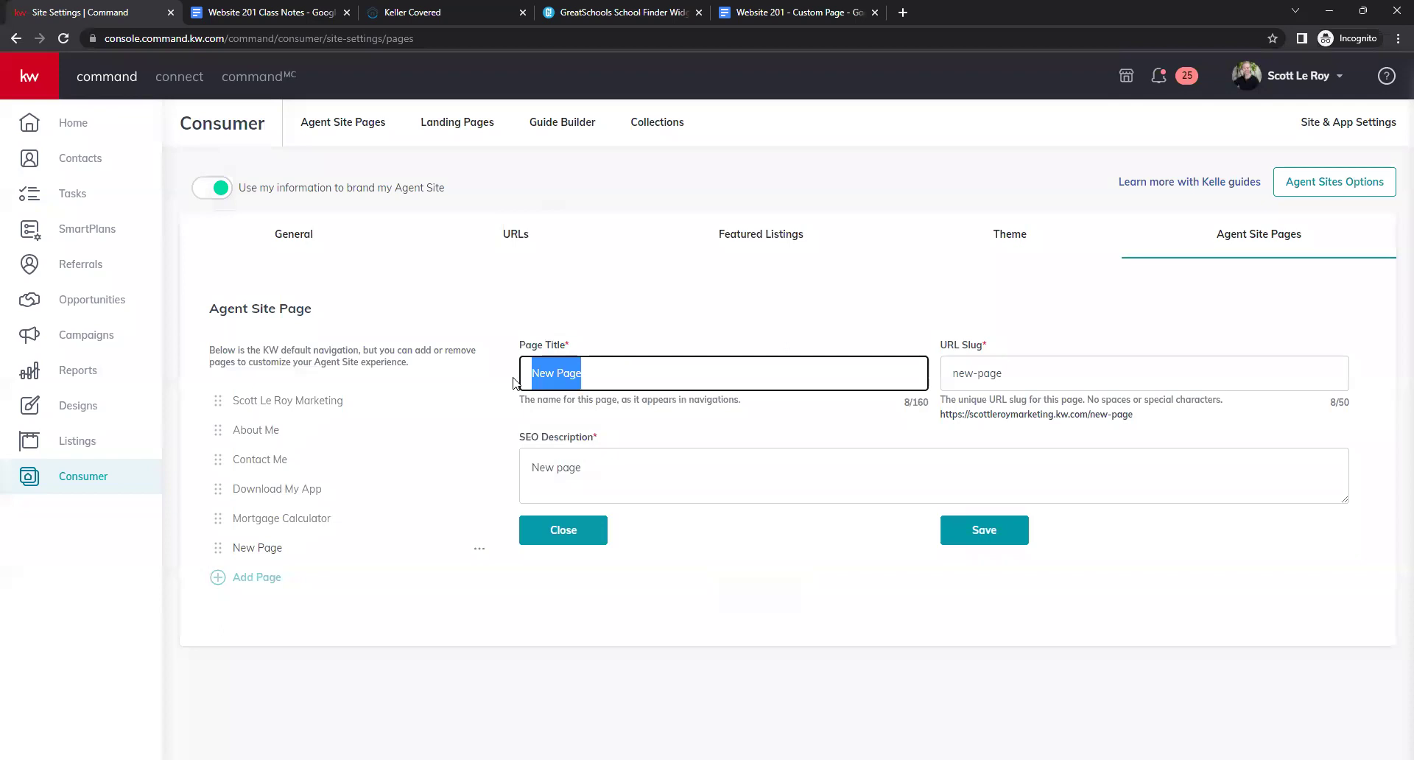
text(Local School Search)
key(Tab)
text(s)
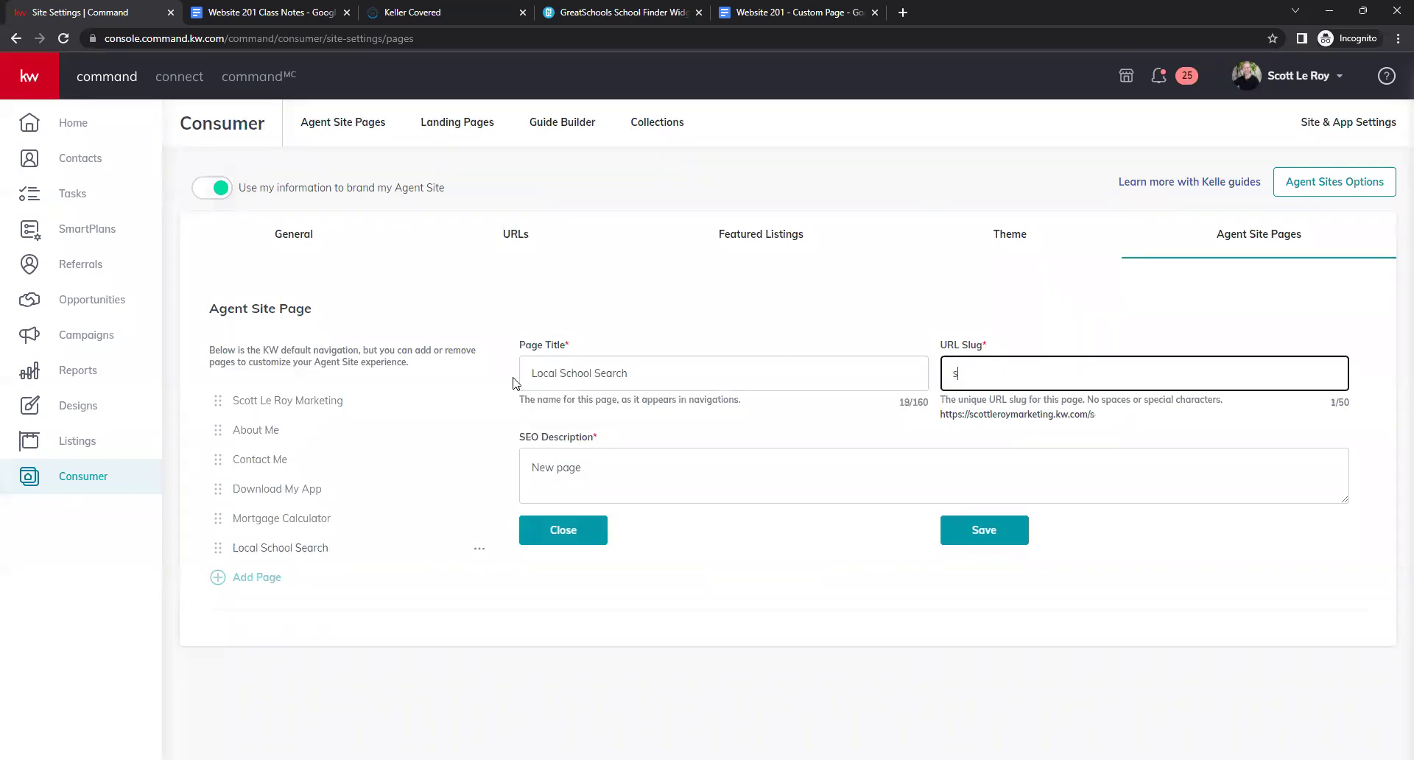
text(chool-search)
key(Tab)
key(ctrl+a)
text(Check oiut thi)
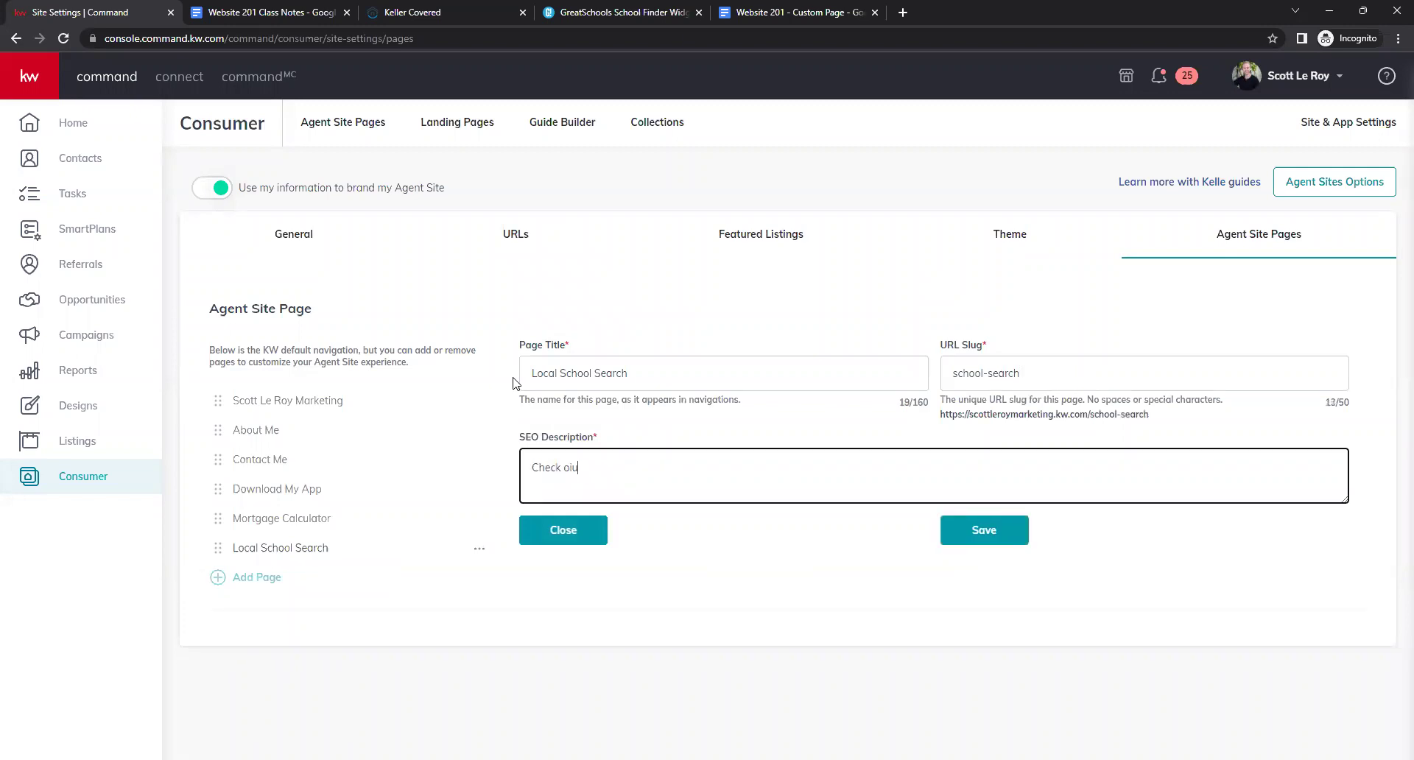
key(BackSpace)
text(ut this local school search!)
click(733, 588)
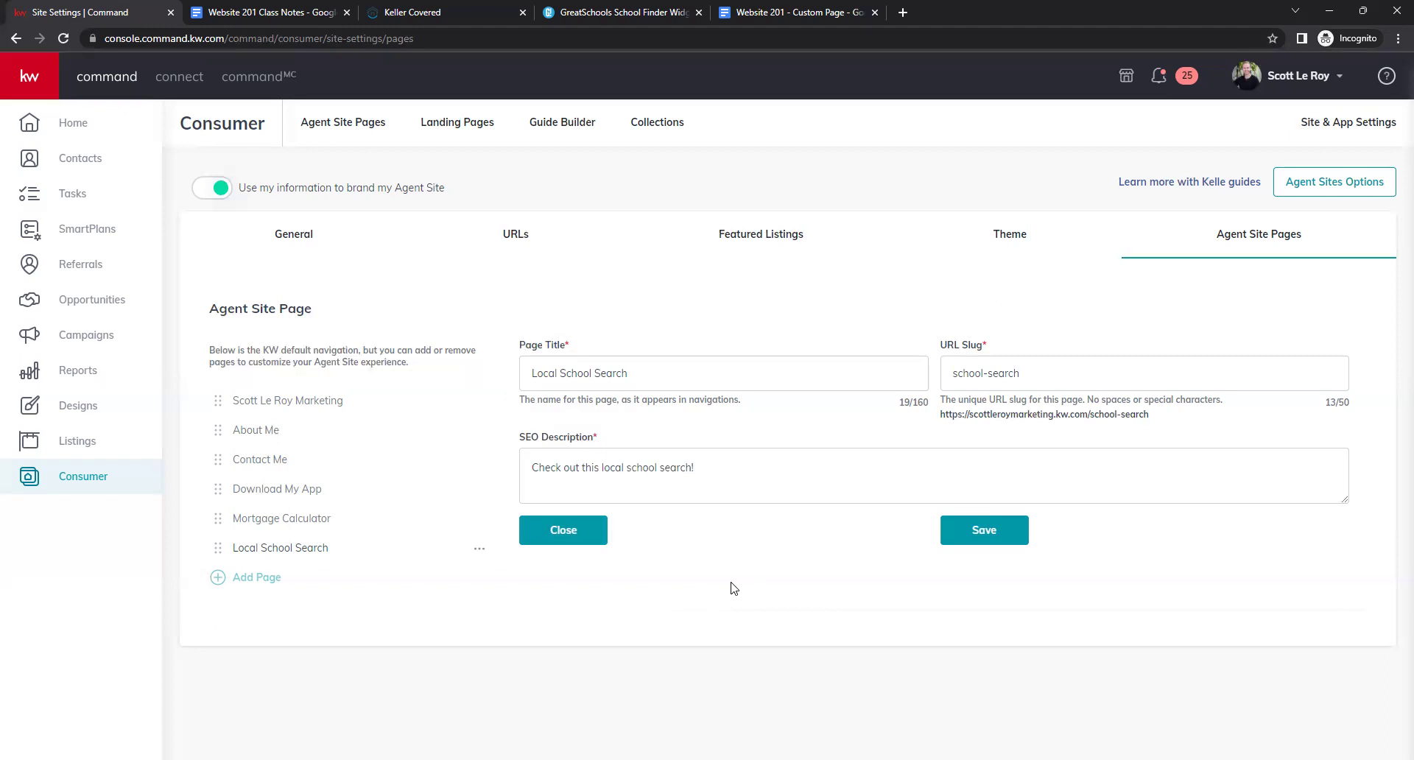
click(958, 541)
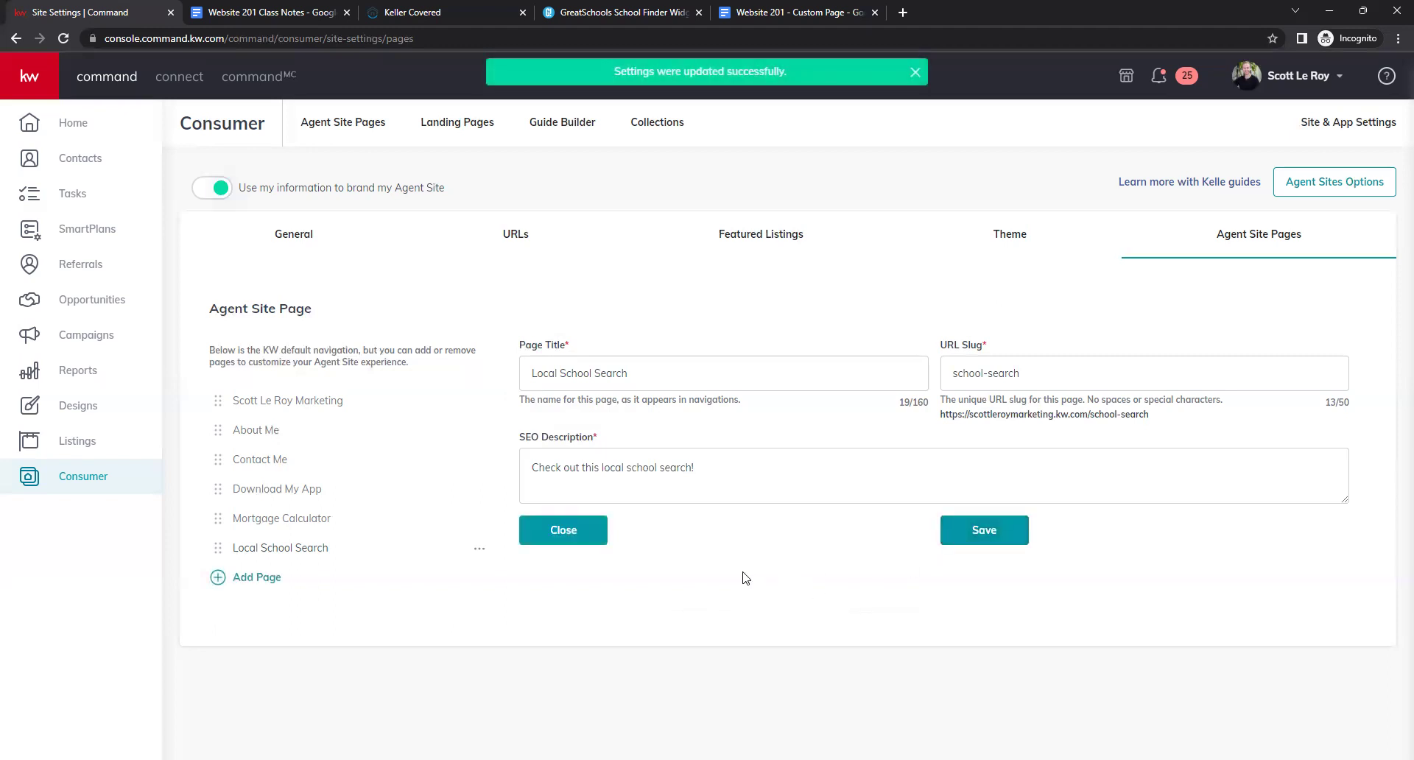
Add and save 'Keller Covered', slug keller-covered, SEO 'Keller Mortgage / Keller Covered'; start a What's My Home Worth? page.
click(283, 582)
click(596, 430)
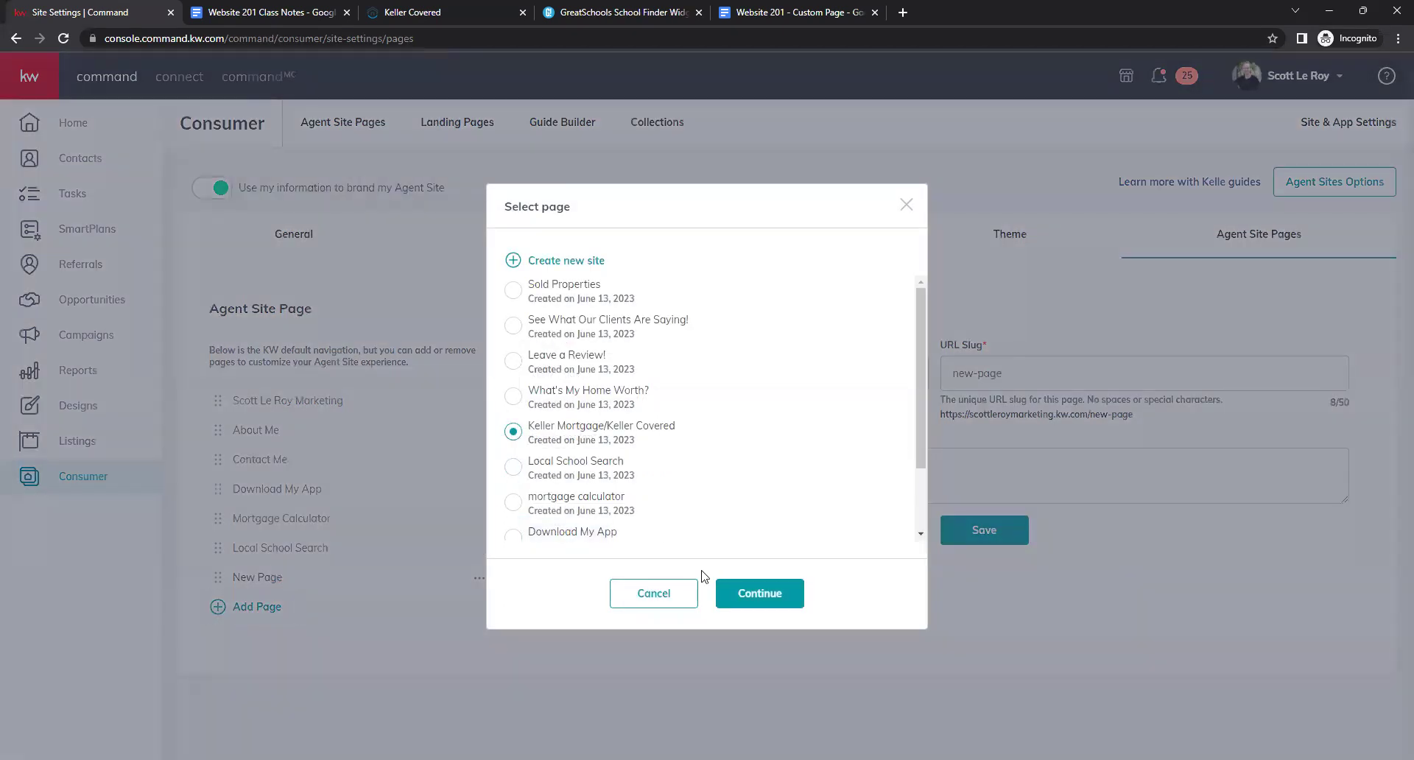
click(759, 594)
click(709, 377)
key(ctrl+a)
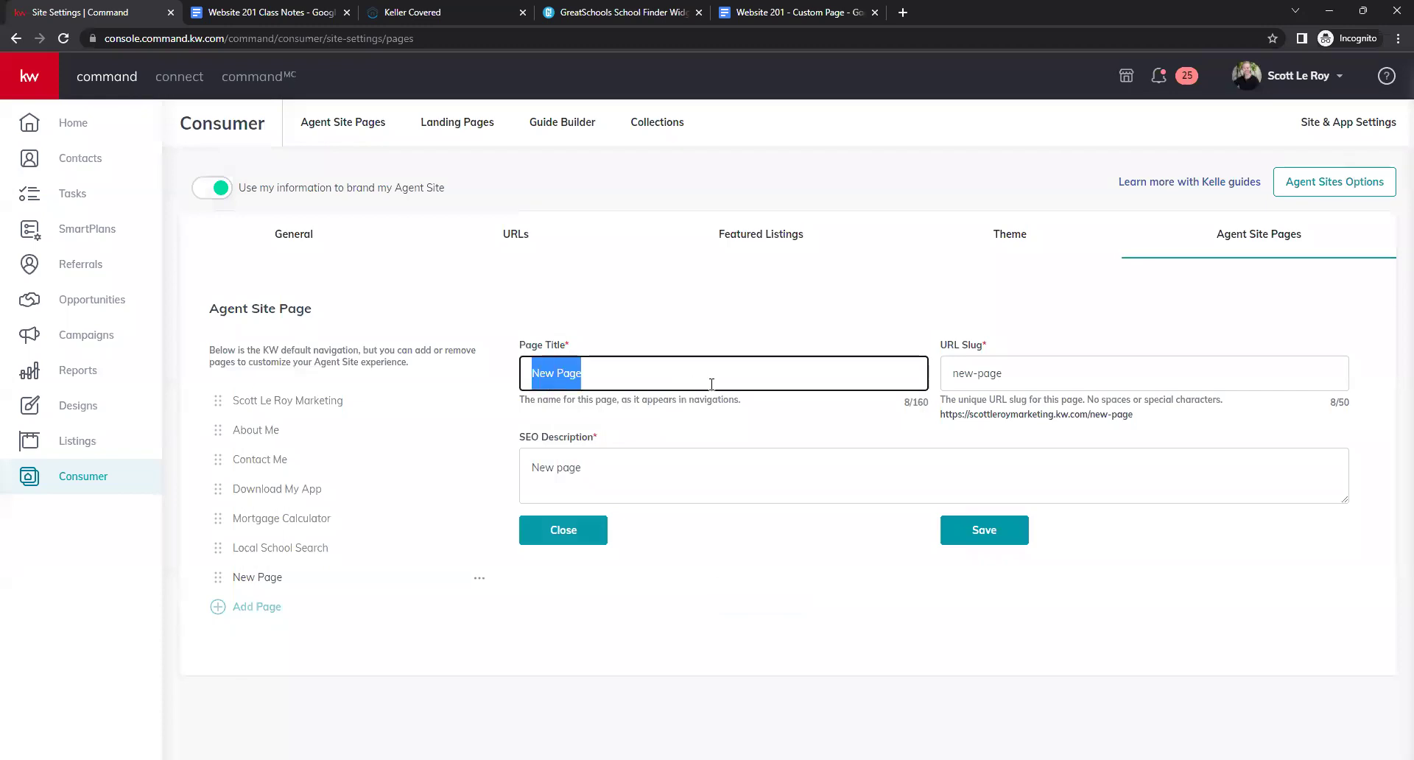
text(Keller Covered)
key(Tab)
text(keller-covered)
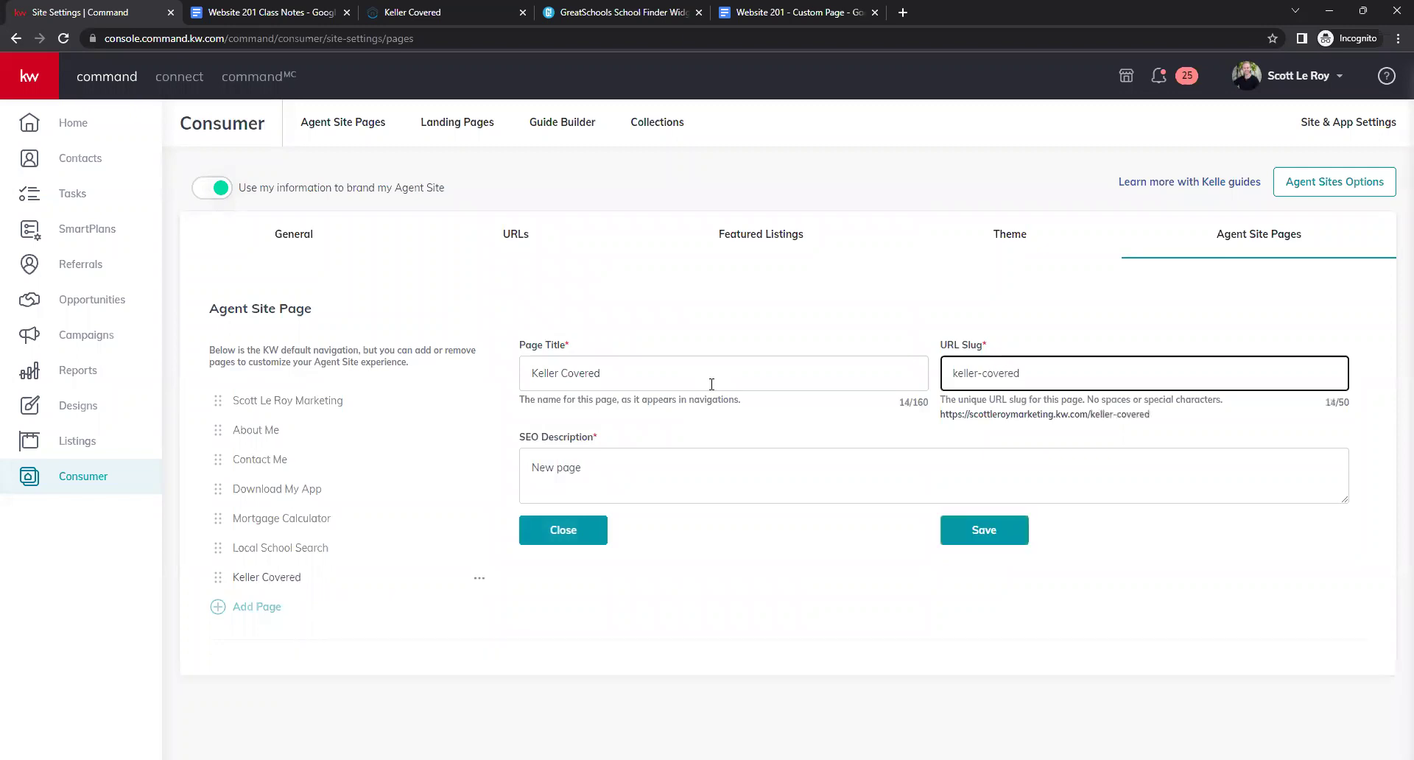
triple_click(744, 479)
text(Keller Mortgage )
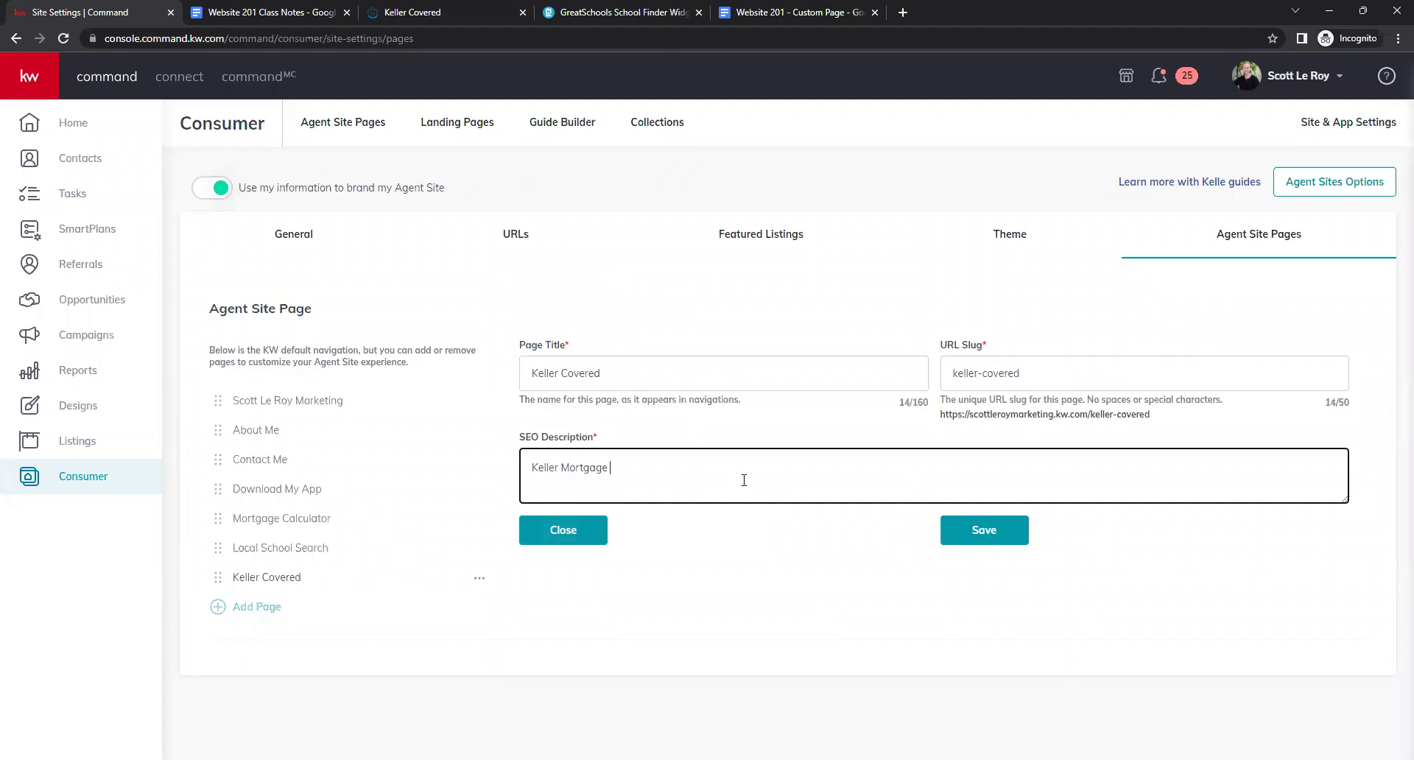
text(/ Keller Covered)
click(954, 544)
click(261, 611)
click(514, 398)
Save the home worth page as 'What's My Home Worth', slug home-worth, SEO 'Find out what your home is worth'.
click(744, 596)
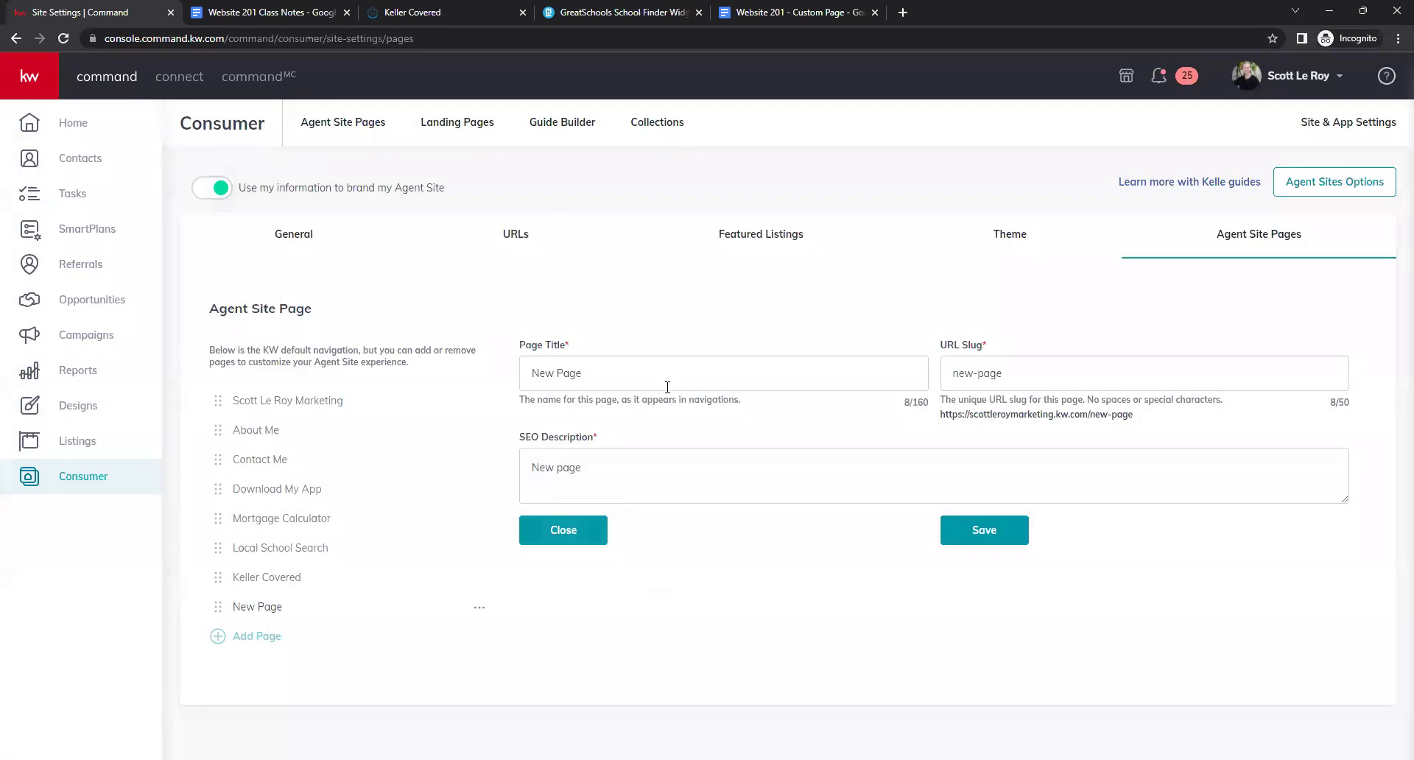
triple_click(667, 387)
key(BackSpace)
text(Wha)
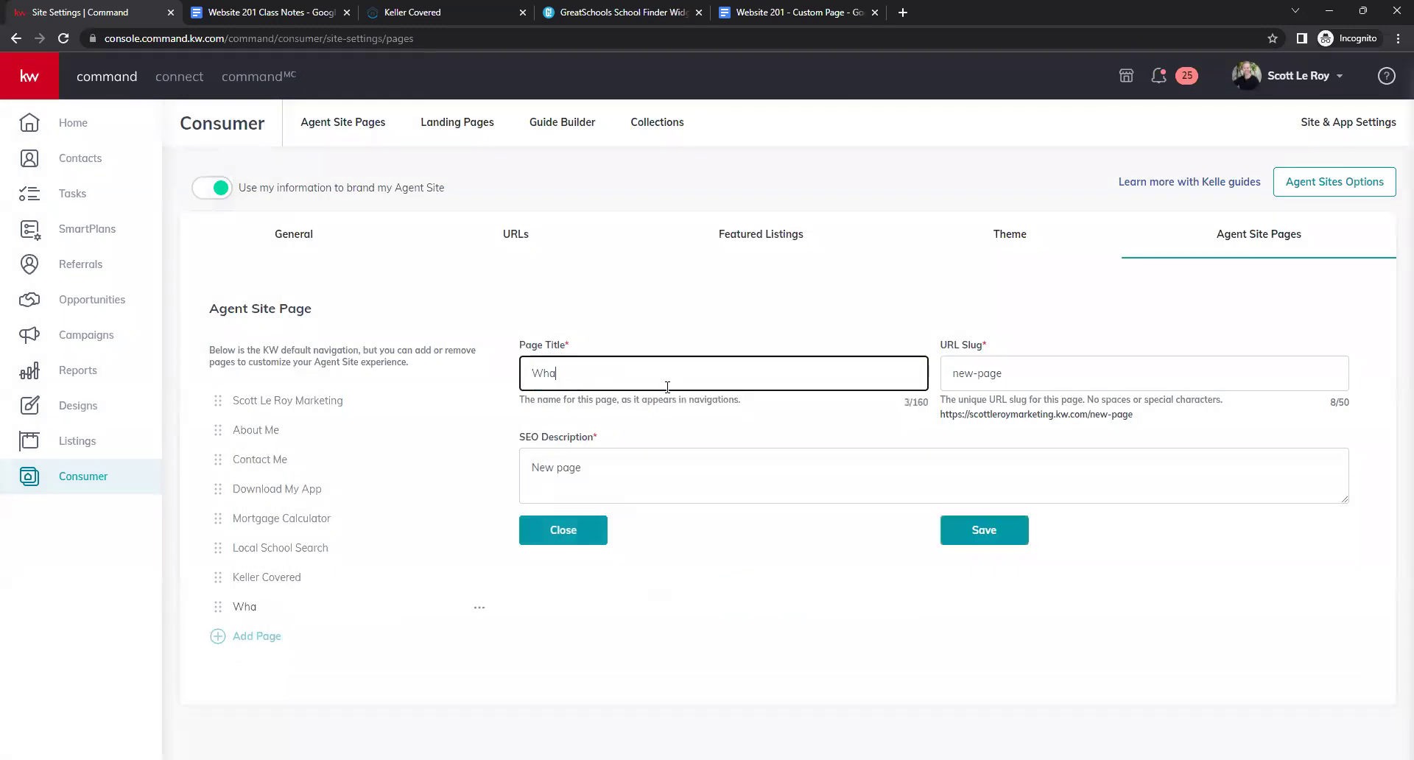
text(t's My Home Worth?)
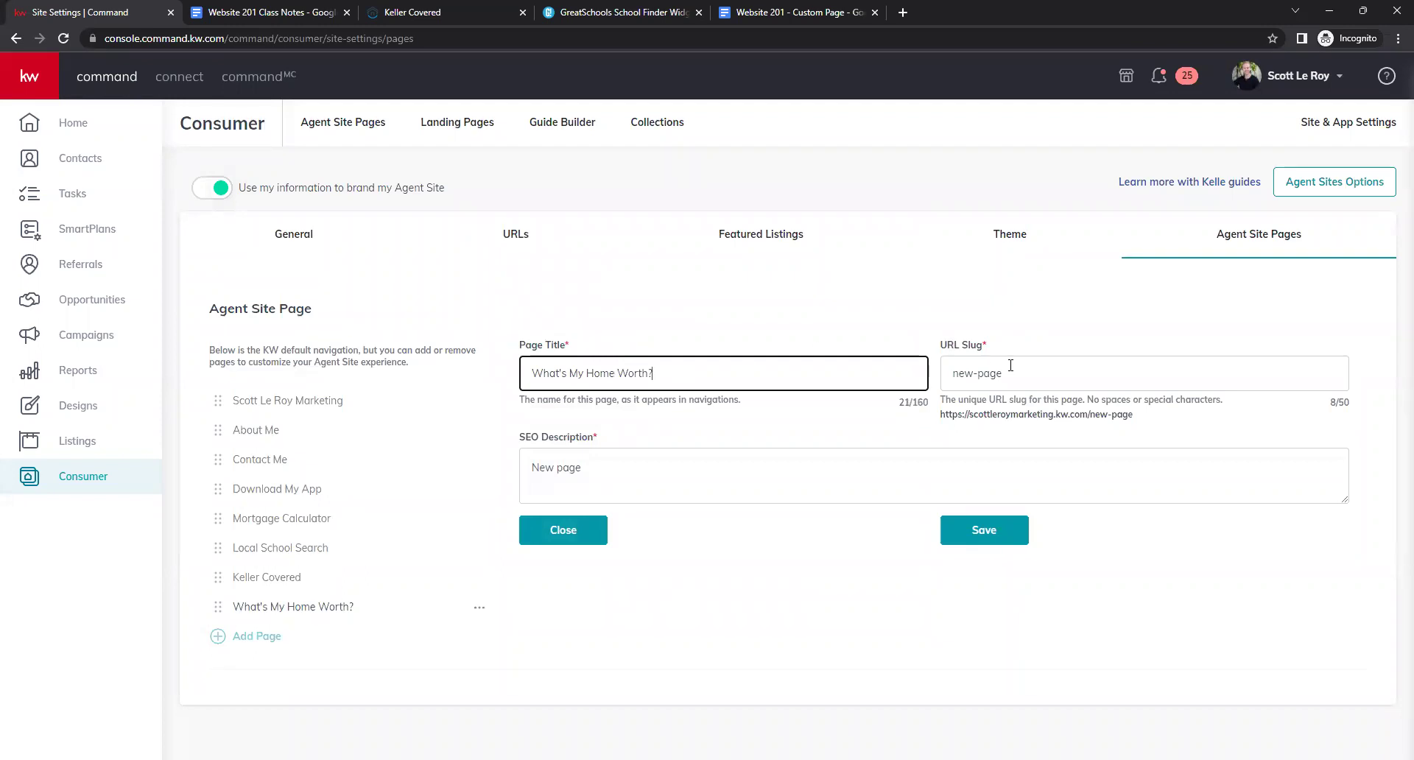
triple_click(1011, 365)
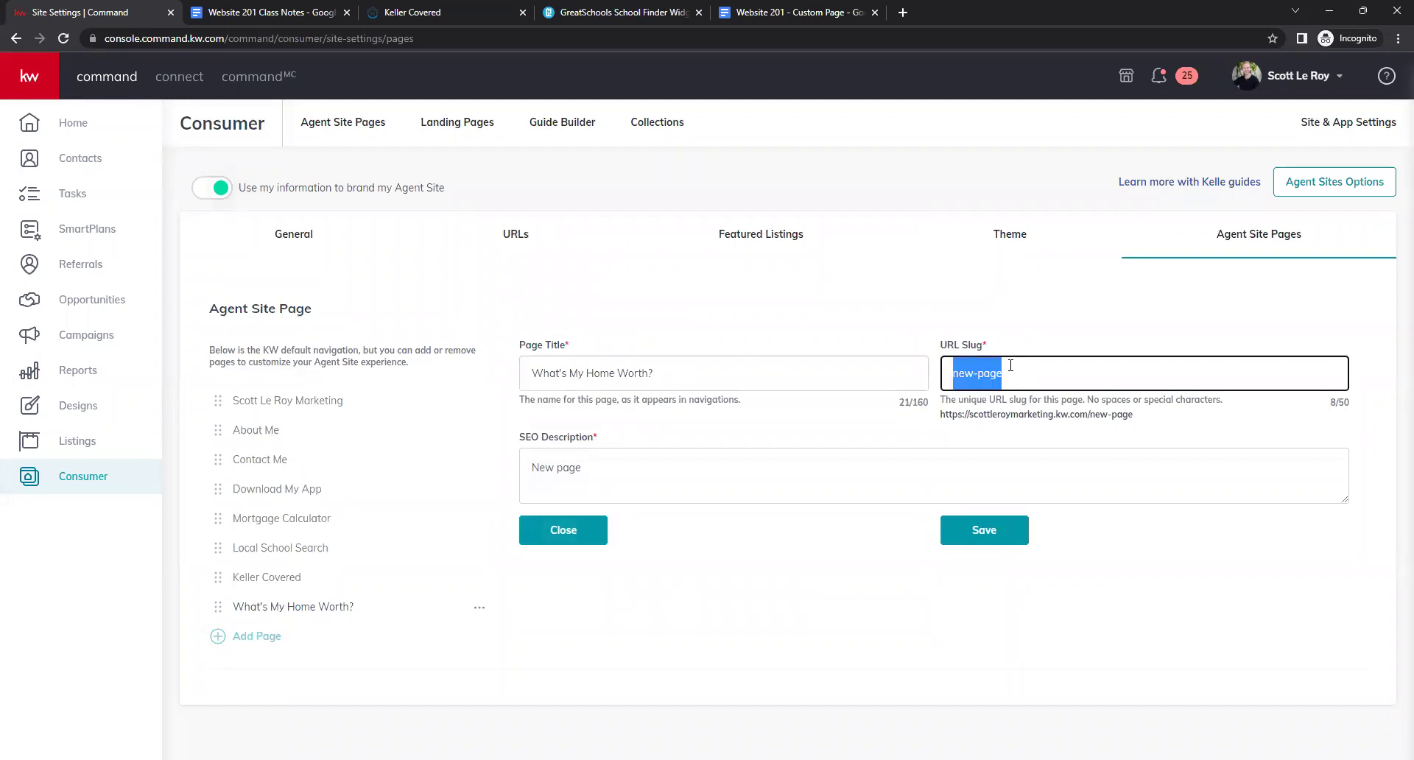
text(home-wr)
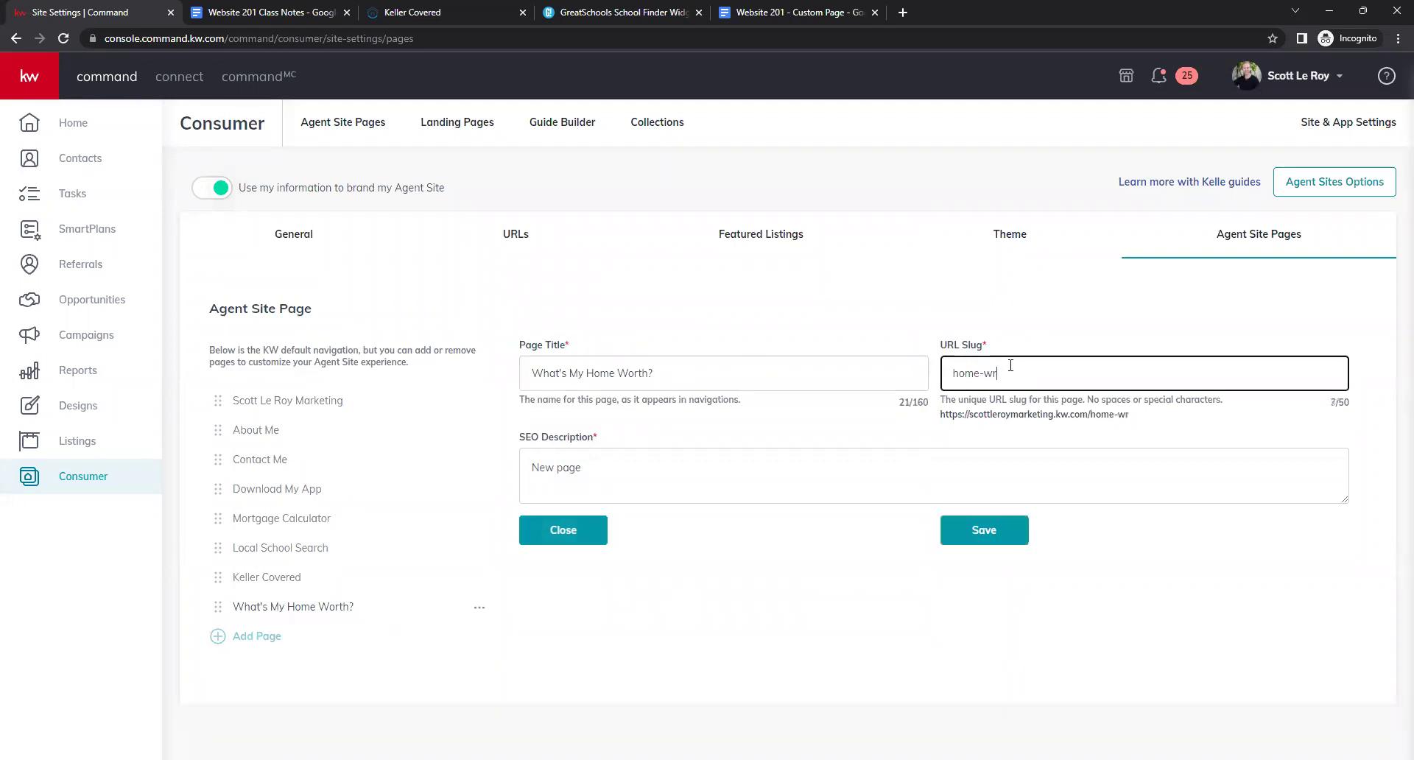
key(BackSpace)
text(orth)
drag(632, 453, 518, 450)
text(F)
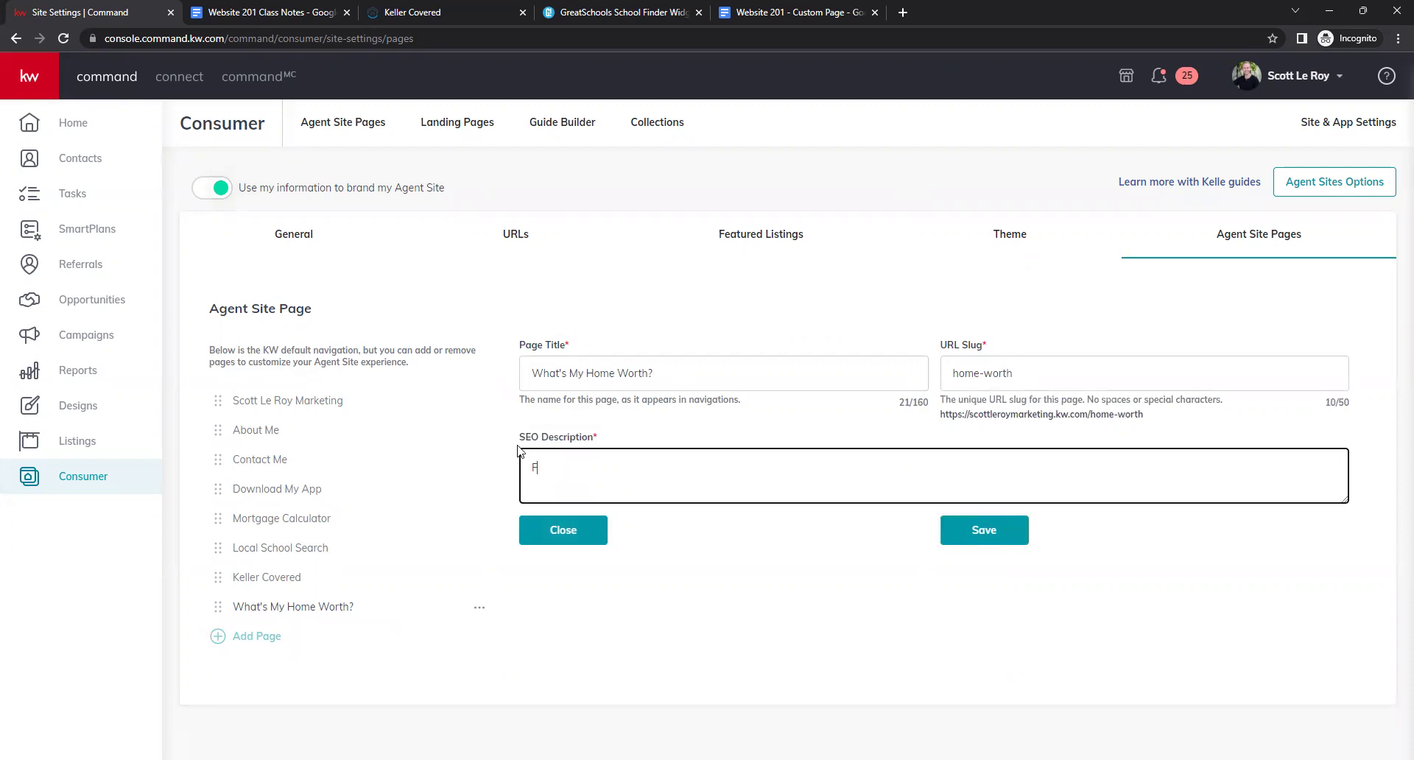
text(ind out what you r home is worth)
click(1001, 530)
Add a navigation page linked to Leave a Review! and clear its default title.
click(225, 636)
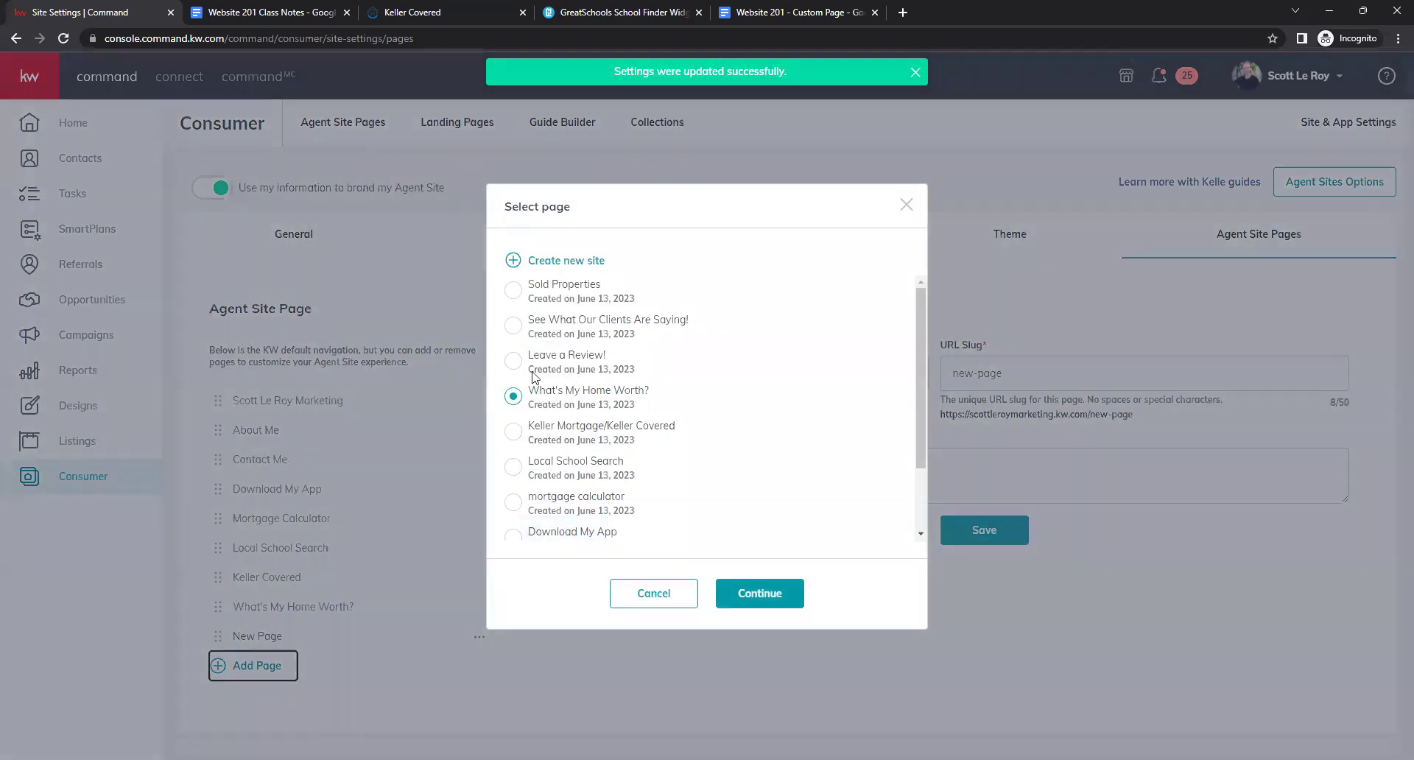
click(514, 360)
click(753, 601)
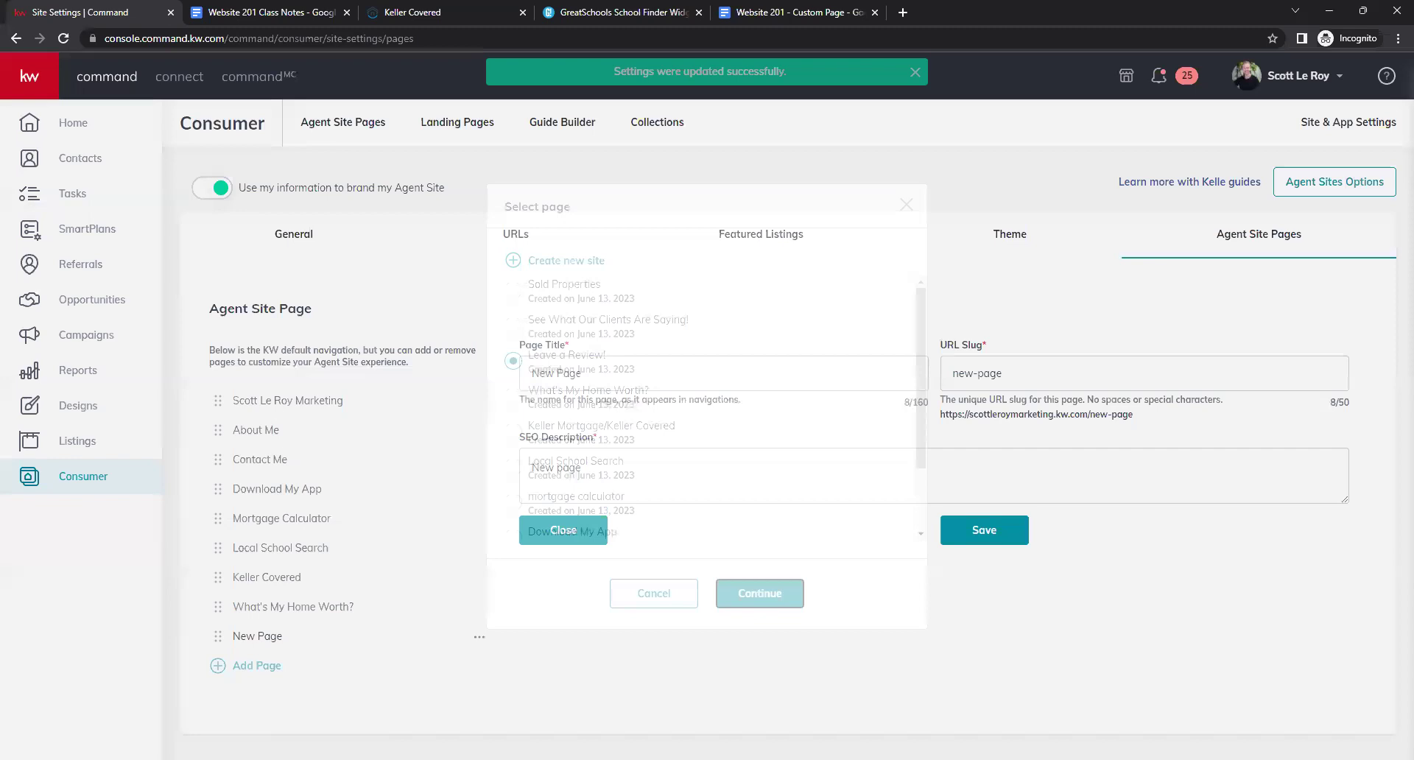
double_click(626, 382)
triple_click(625, 382)
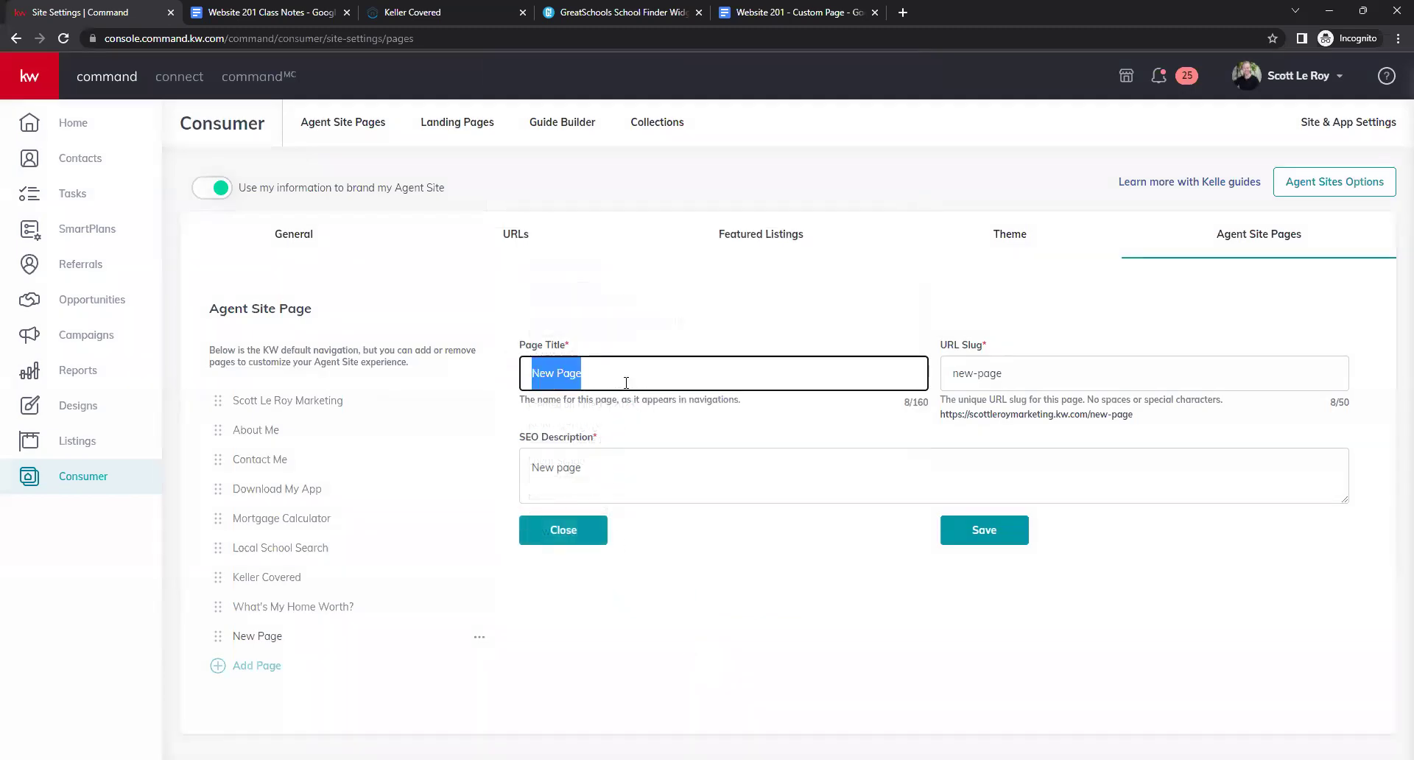
key(BackSpace)
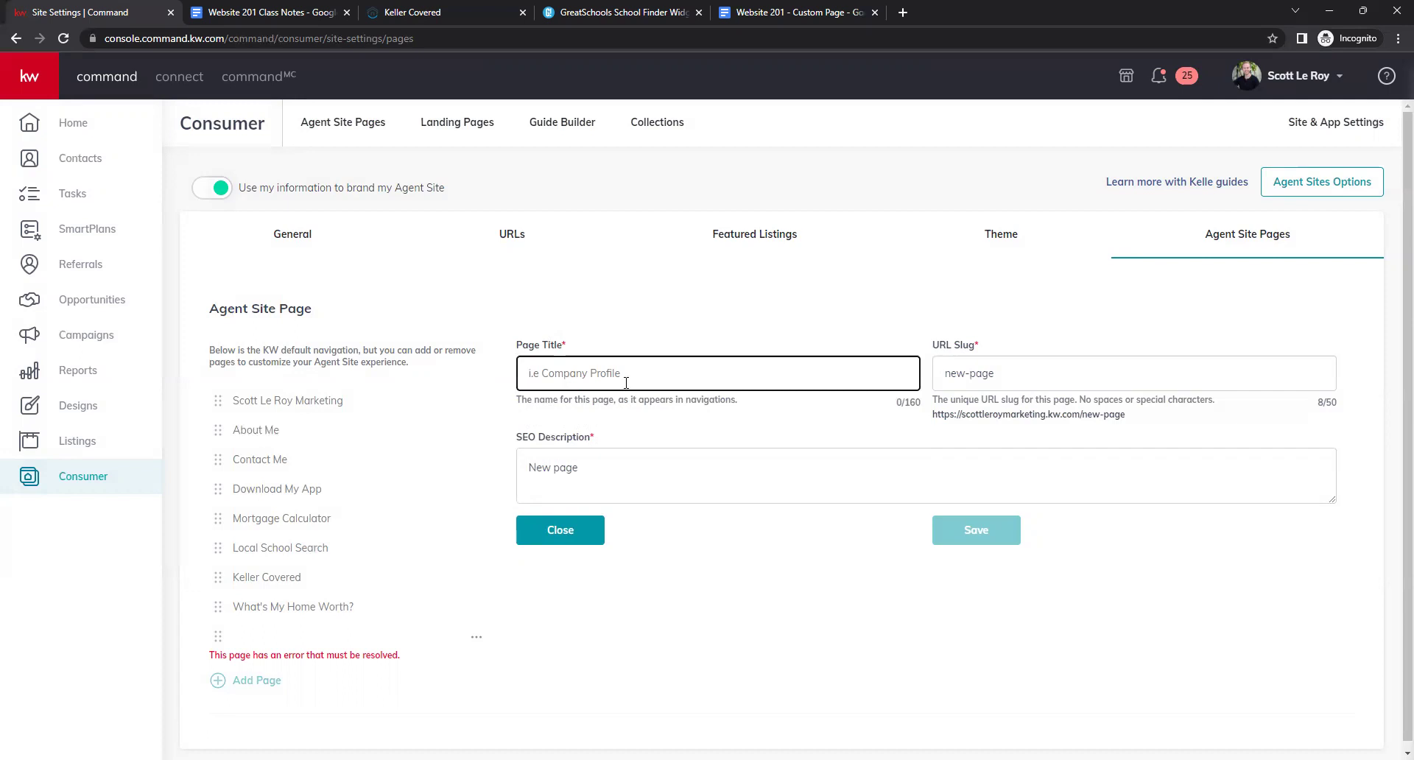
Save it as 'Leave a Review!', slug leave-review, description 'Leave us a review!', then add another page.
text(L)
key(BackSpace)
text(Leove a Review!)
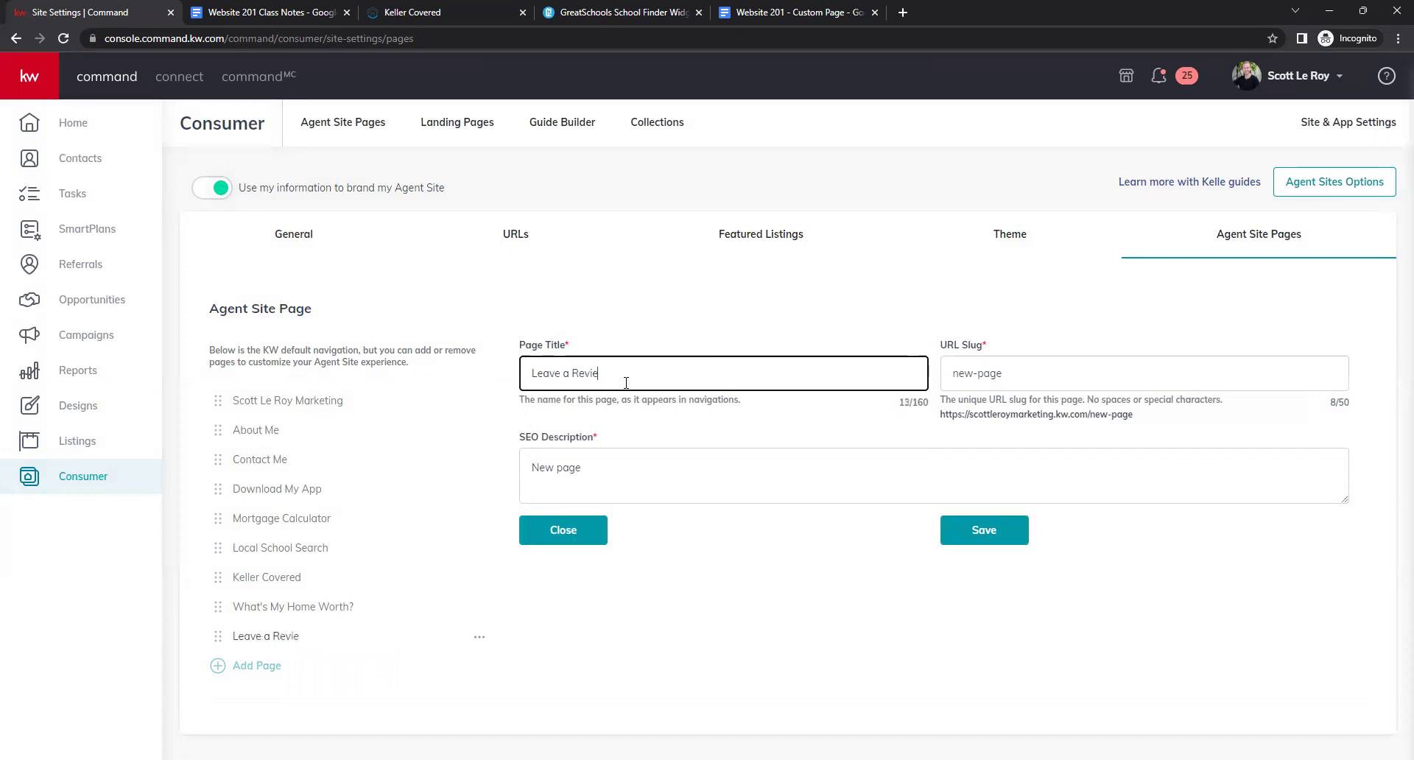
key(Tab)
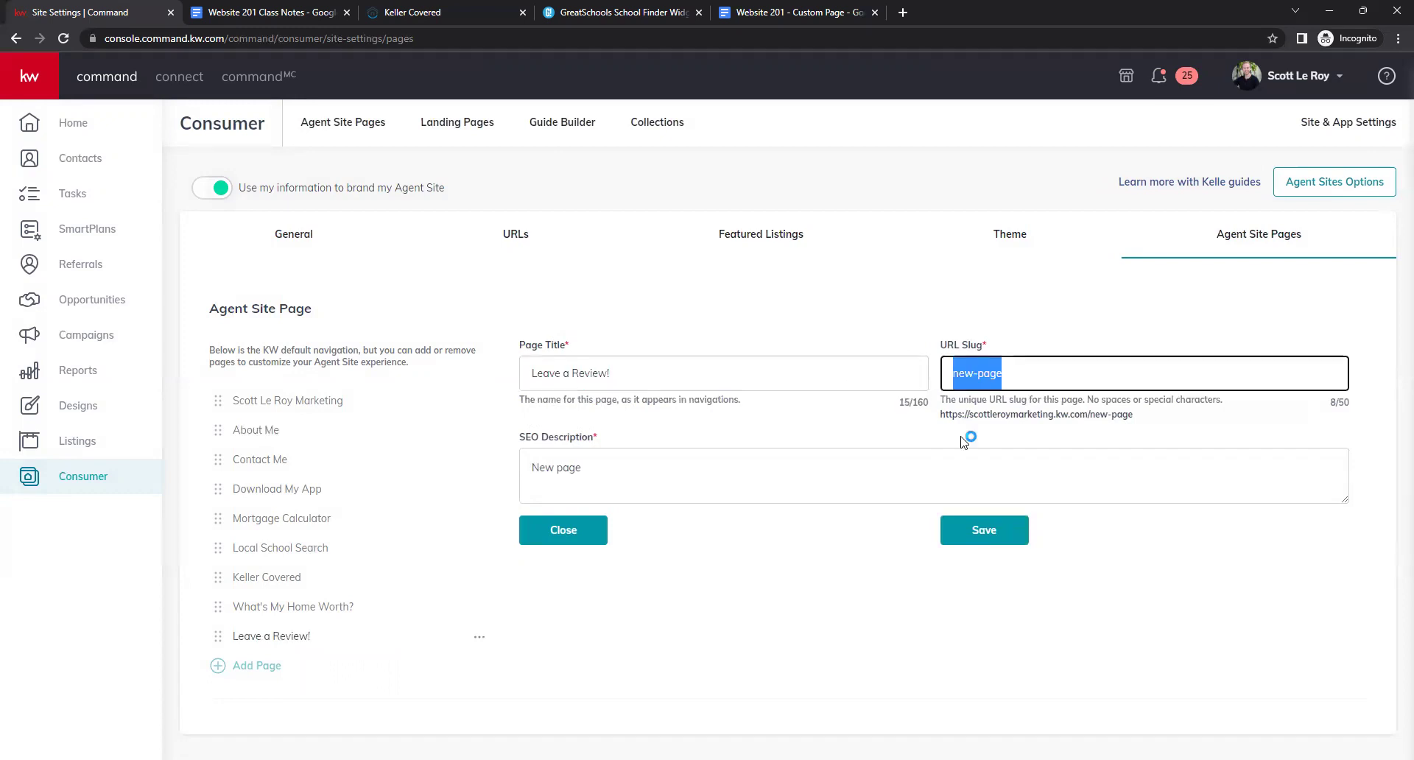
text(leave-review)
key(Tab)
key(ctrl+a)
text(Leave)
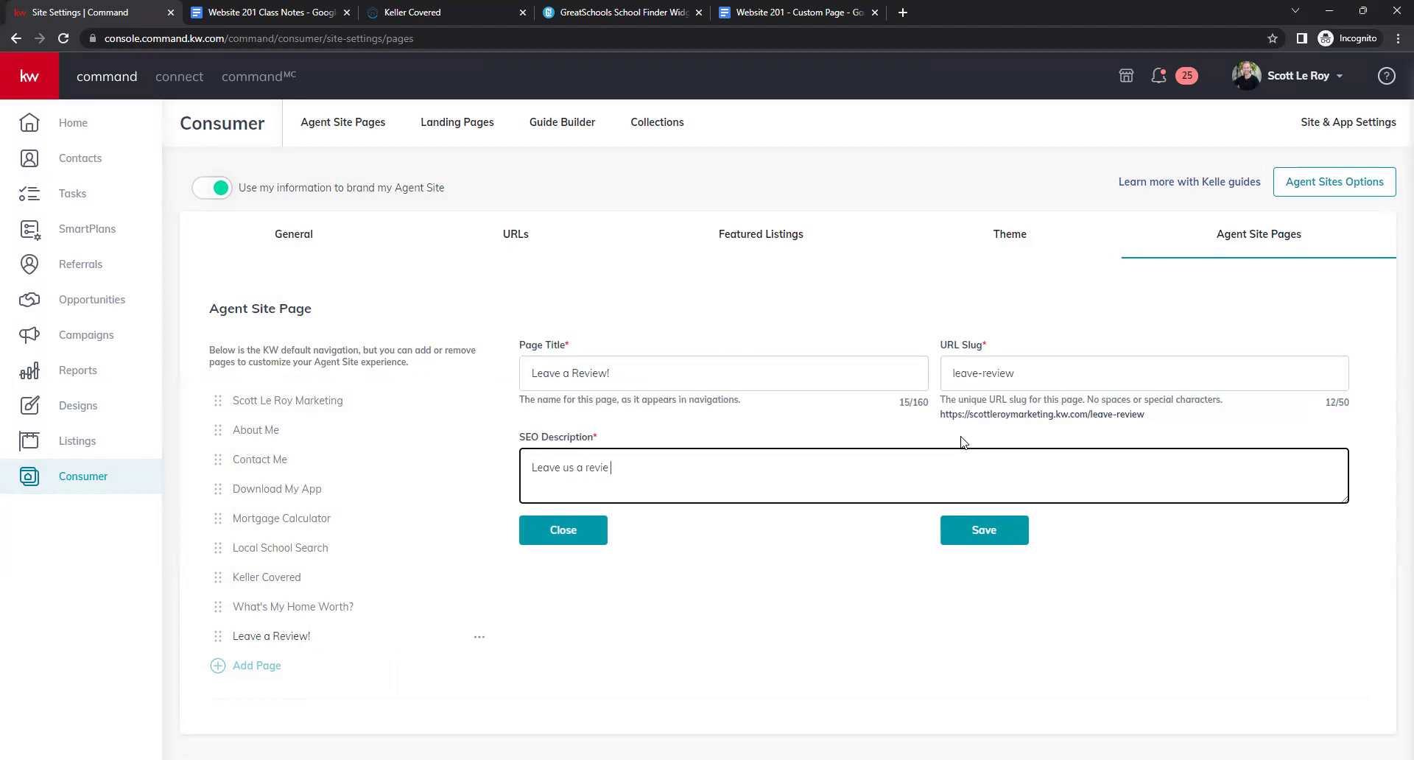
click(967, 533)
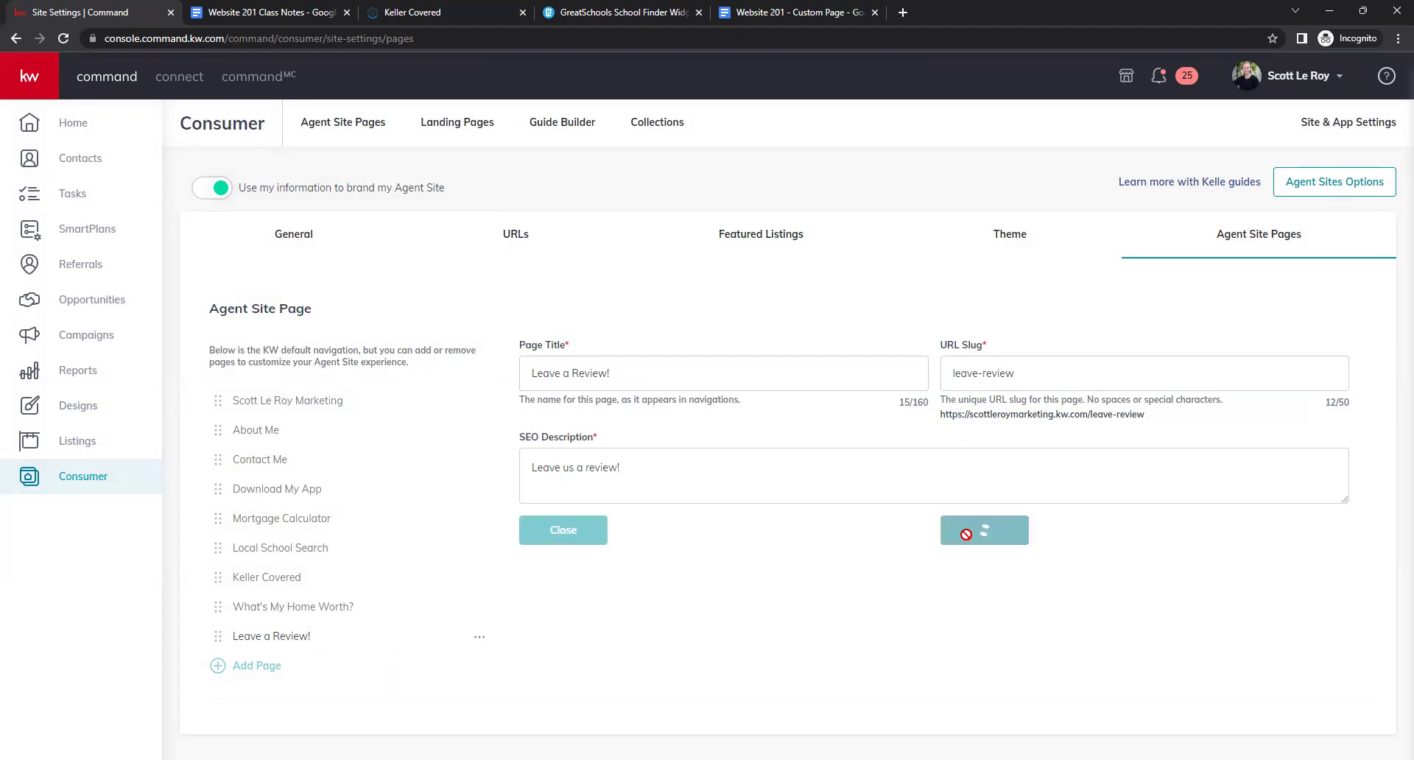
click(245, 666)
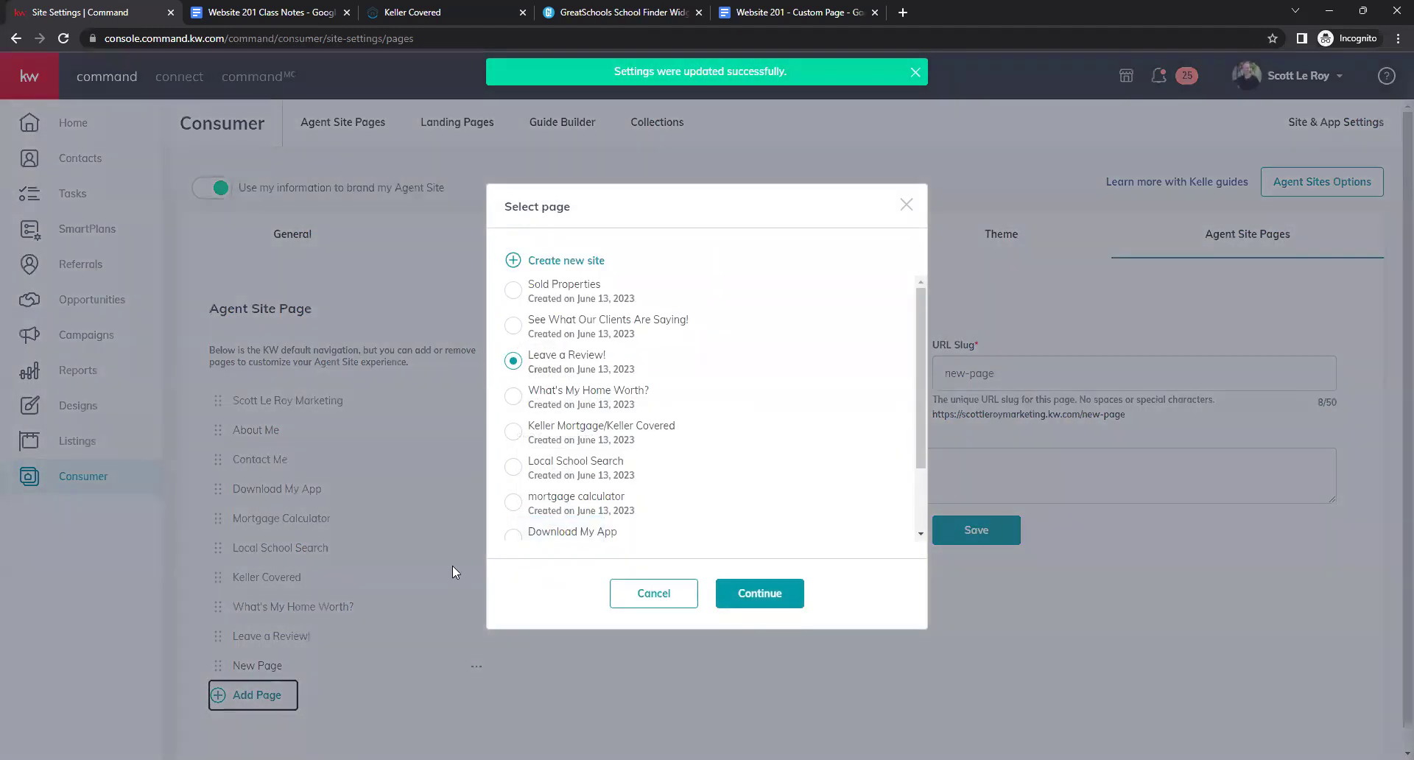
Link See What Our Clients Are Saying! as 'Testimonials', slug testimonials, with a clients-saying description, and save.
click(513, 325)
click(741, 595)
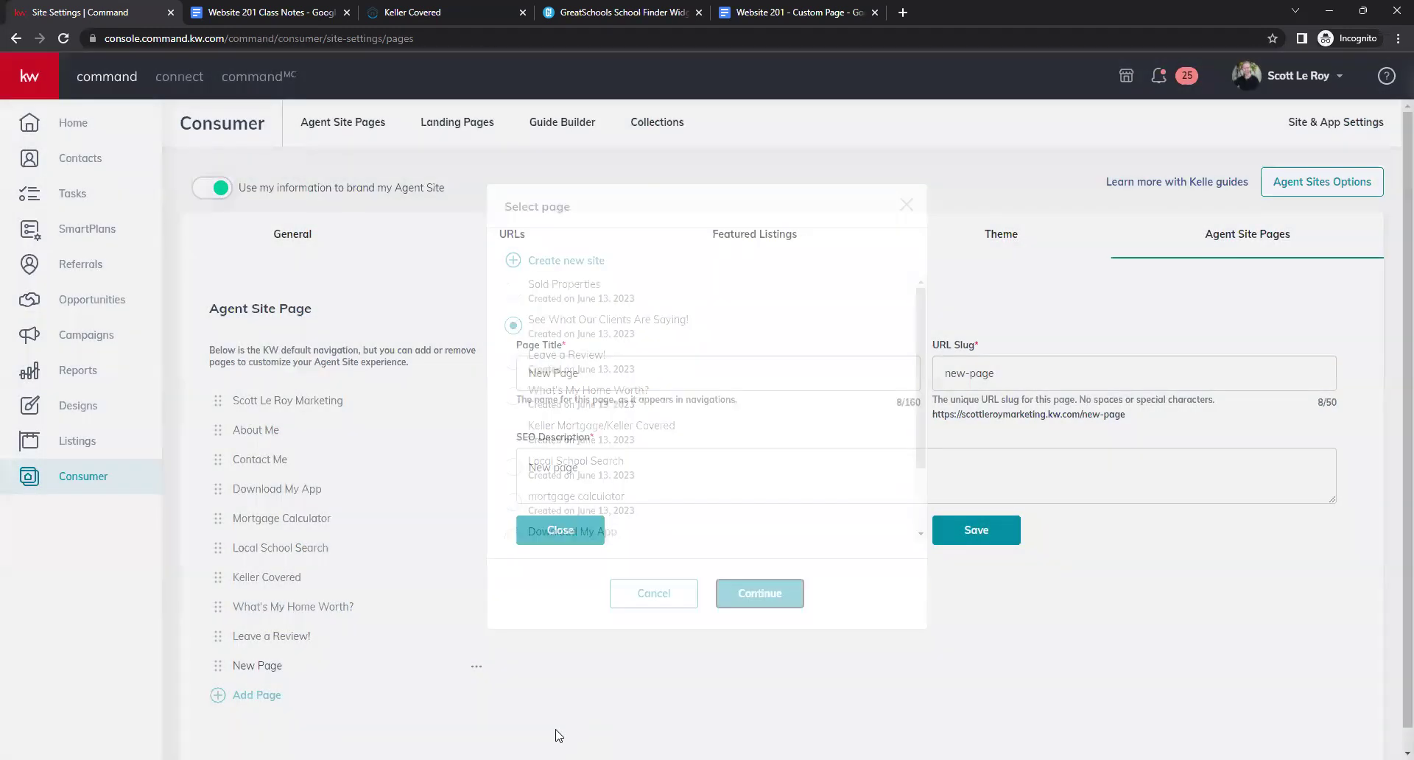
click(600, 371)
key(ctrl+a)
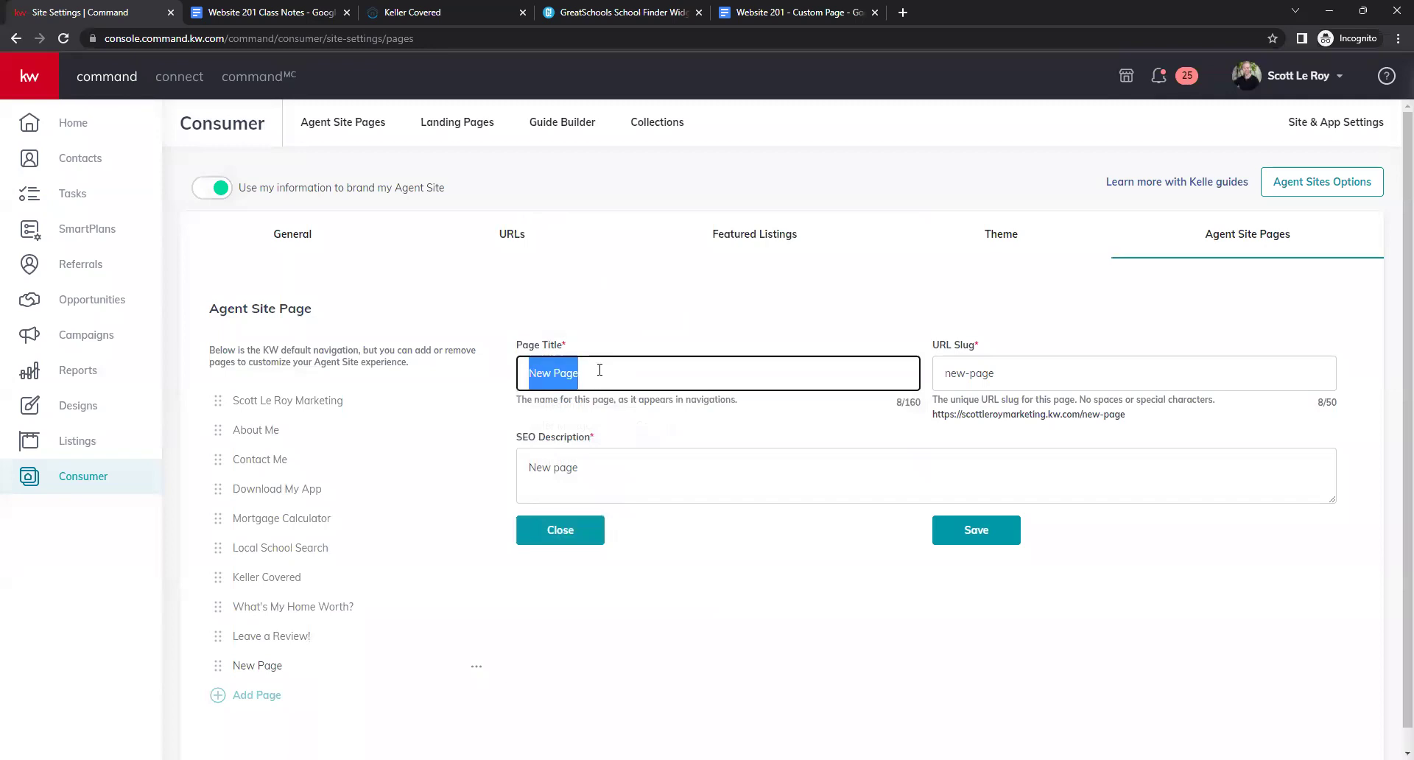
text(Testimonials)
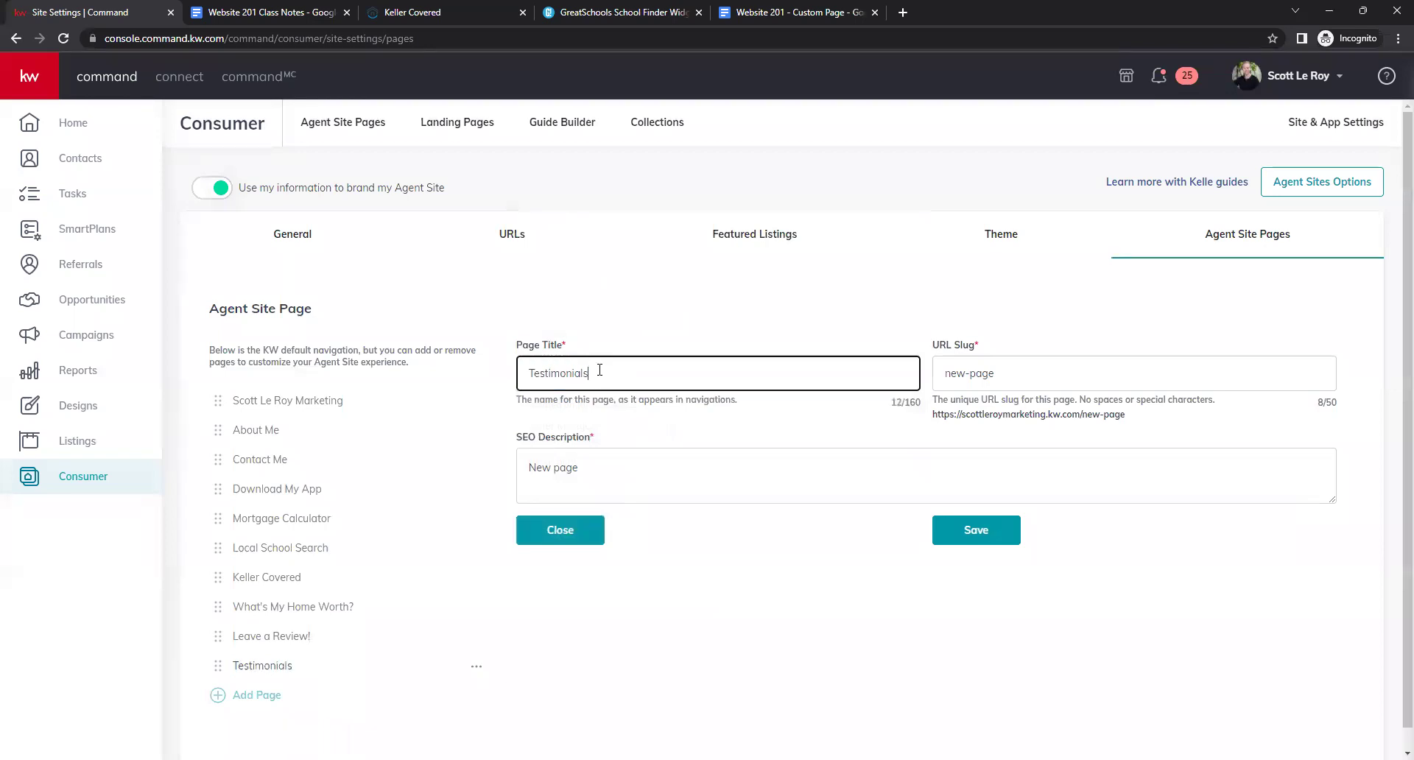
key(Tab)
key(BackSpace)
text(testimonials)
key(Tab)
key(ctrl+a)
text(S)
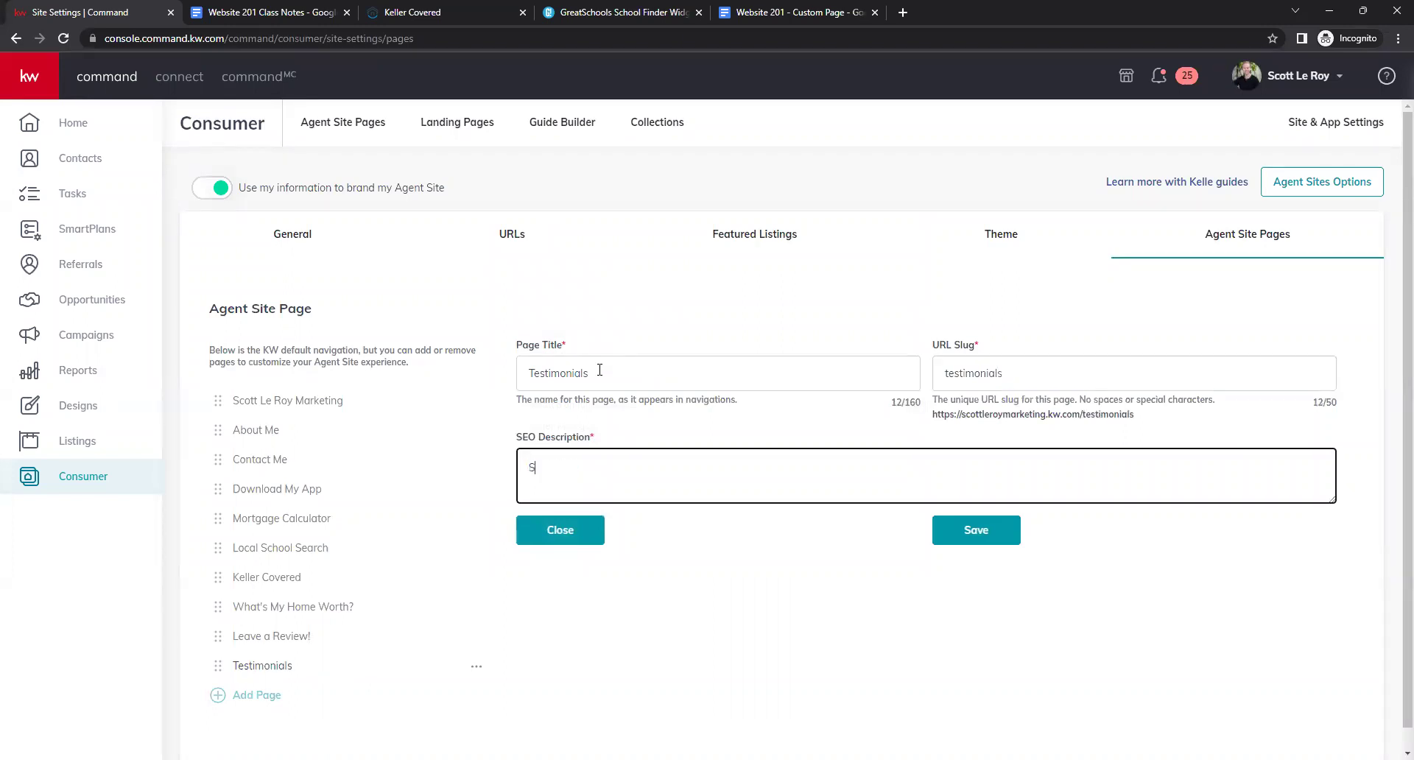
text(ee what our clients are saying!)
click(955, 543)
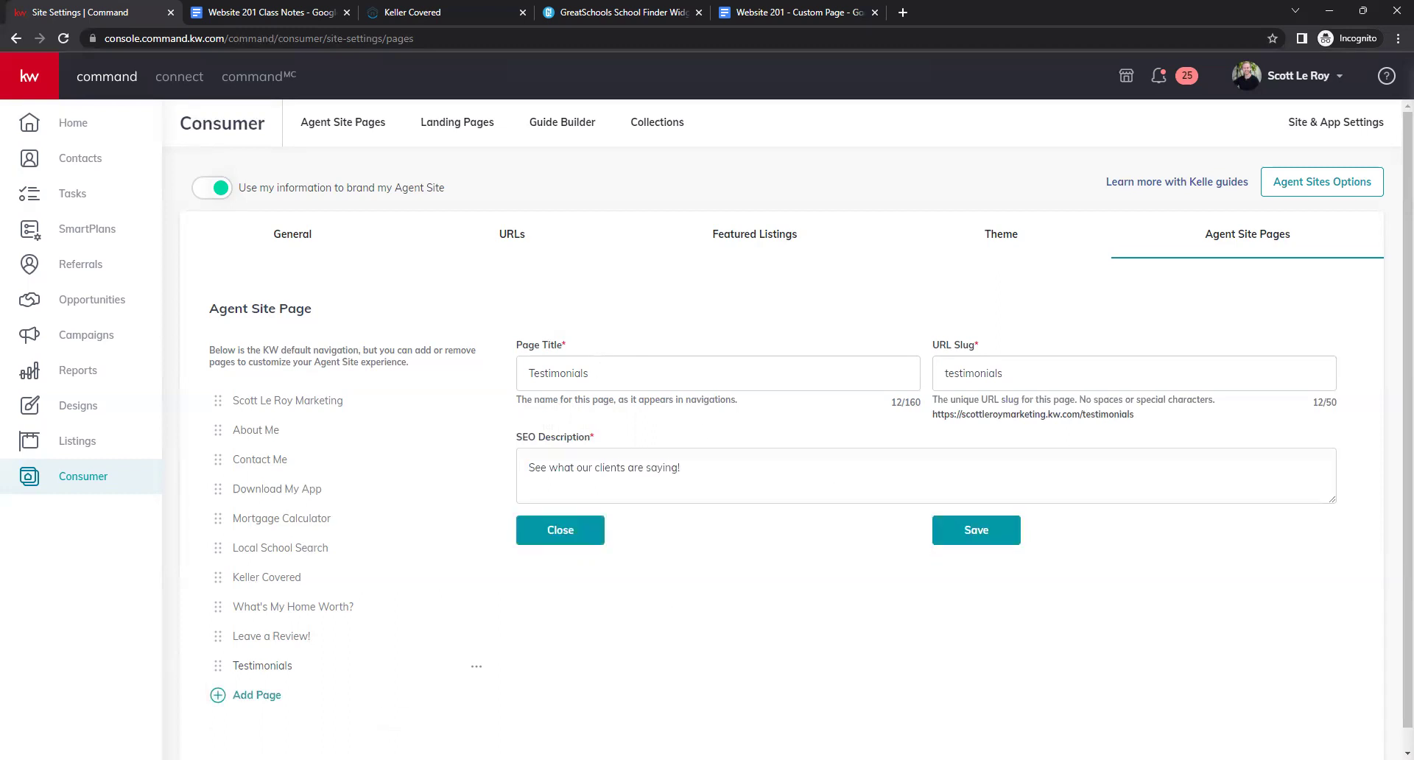
Add and save 'Sold Properties', slug sold, described 'Check out our sold properties!'.
click(281, 696)
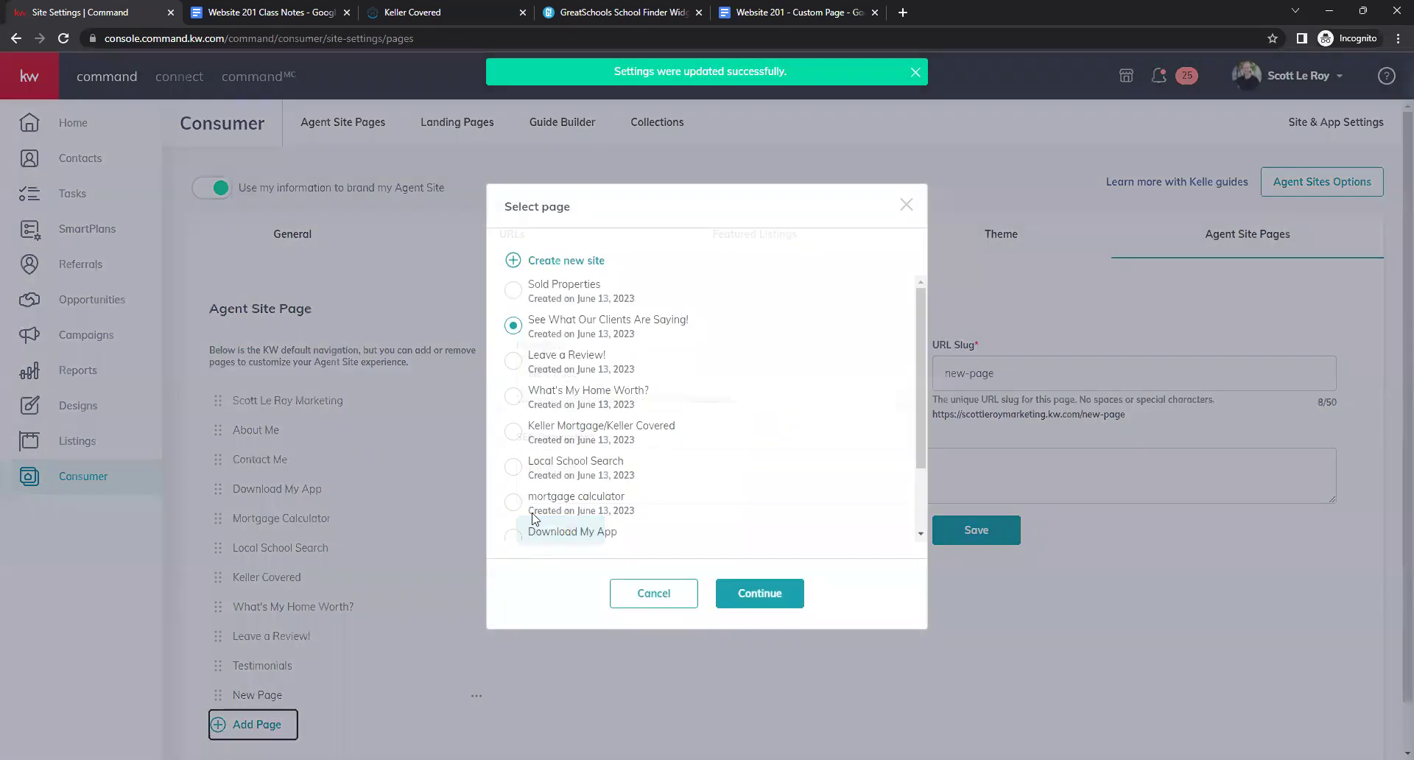
click(513, 290)
click(787, 610)
click(647, 370)
drag(647, 370, 526, 373)
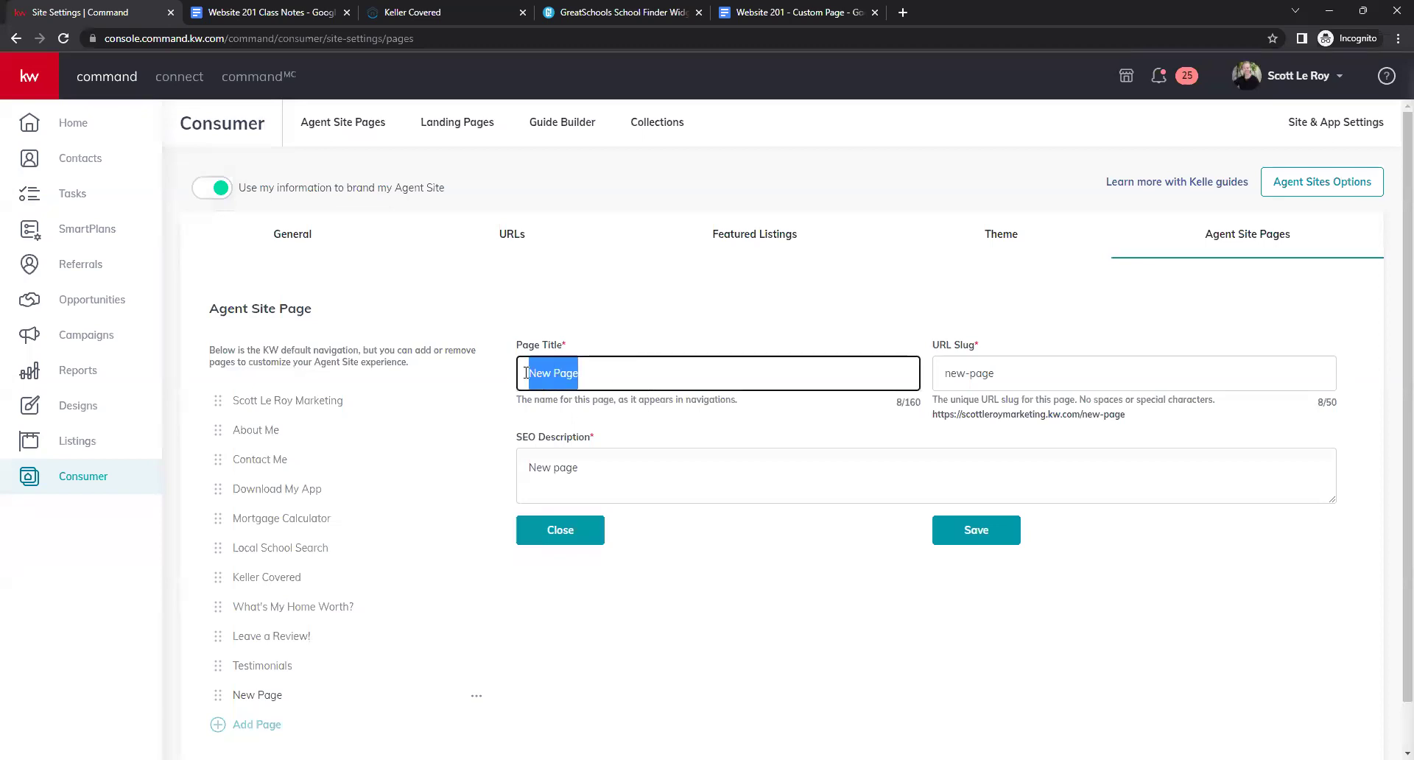
text(Sold Properties)
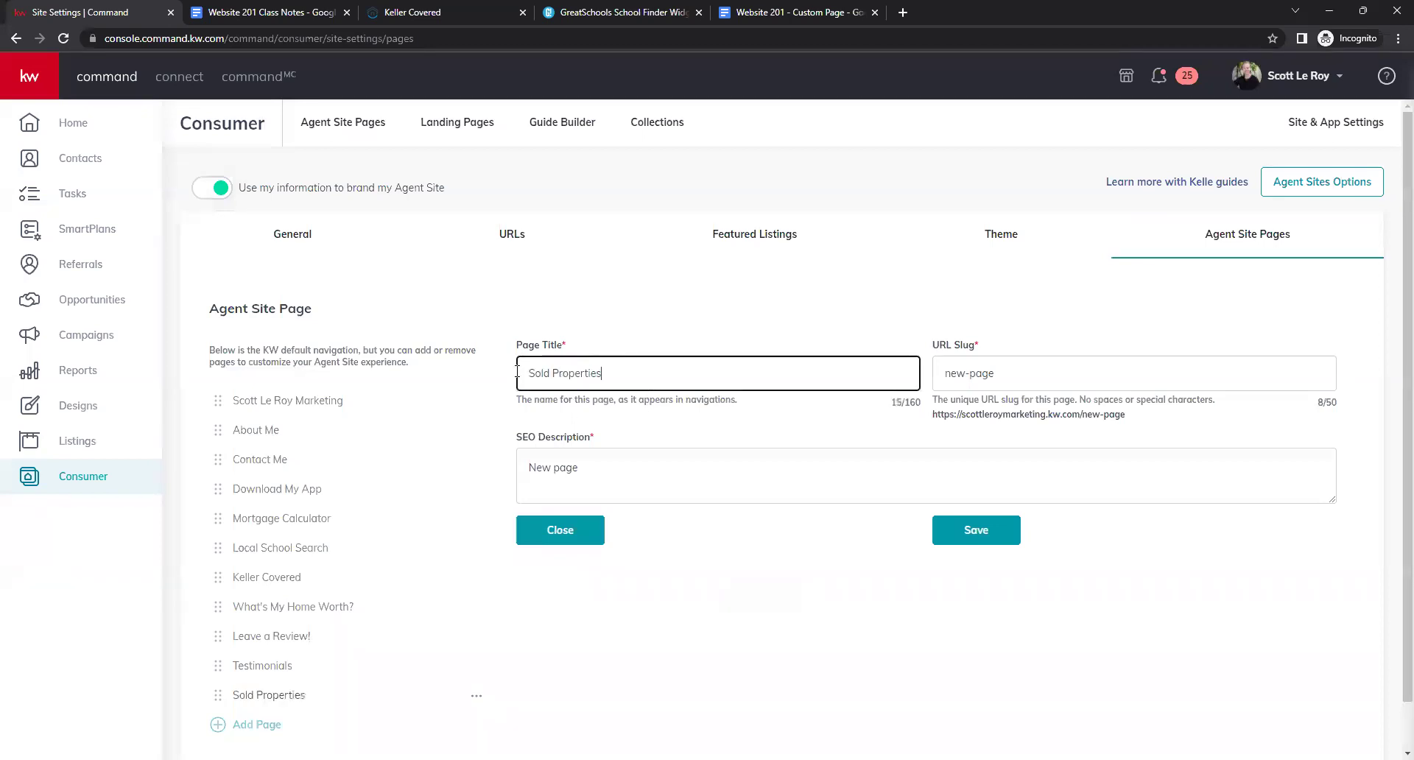
key(Tab)
text(sold)
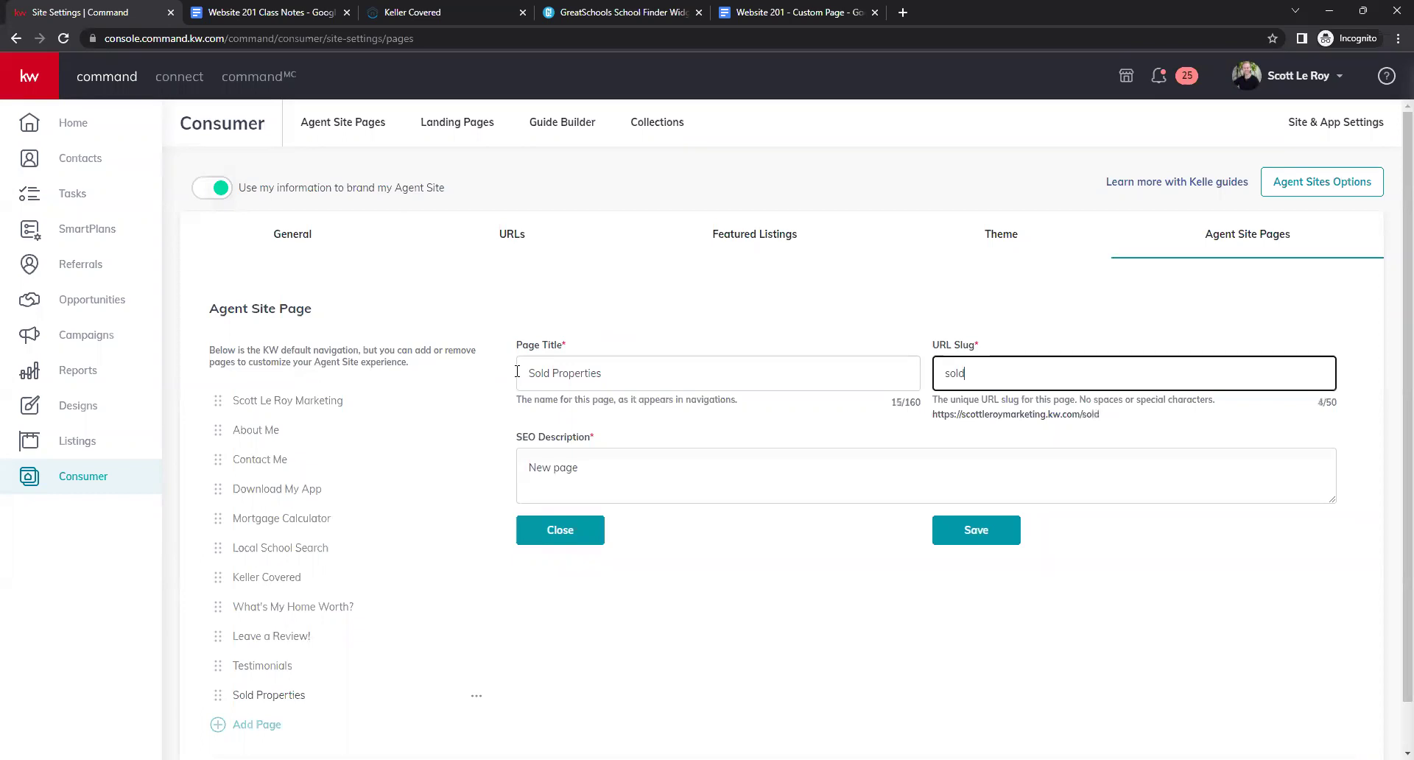
key(Tab)
key(ctrl+a)
text(Check out)
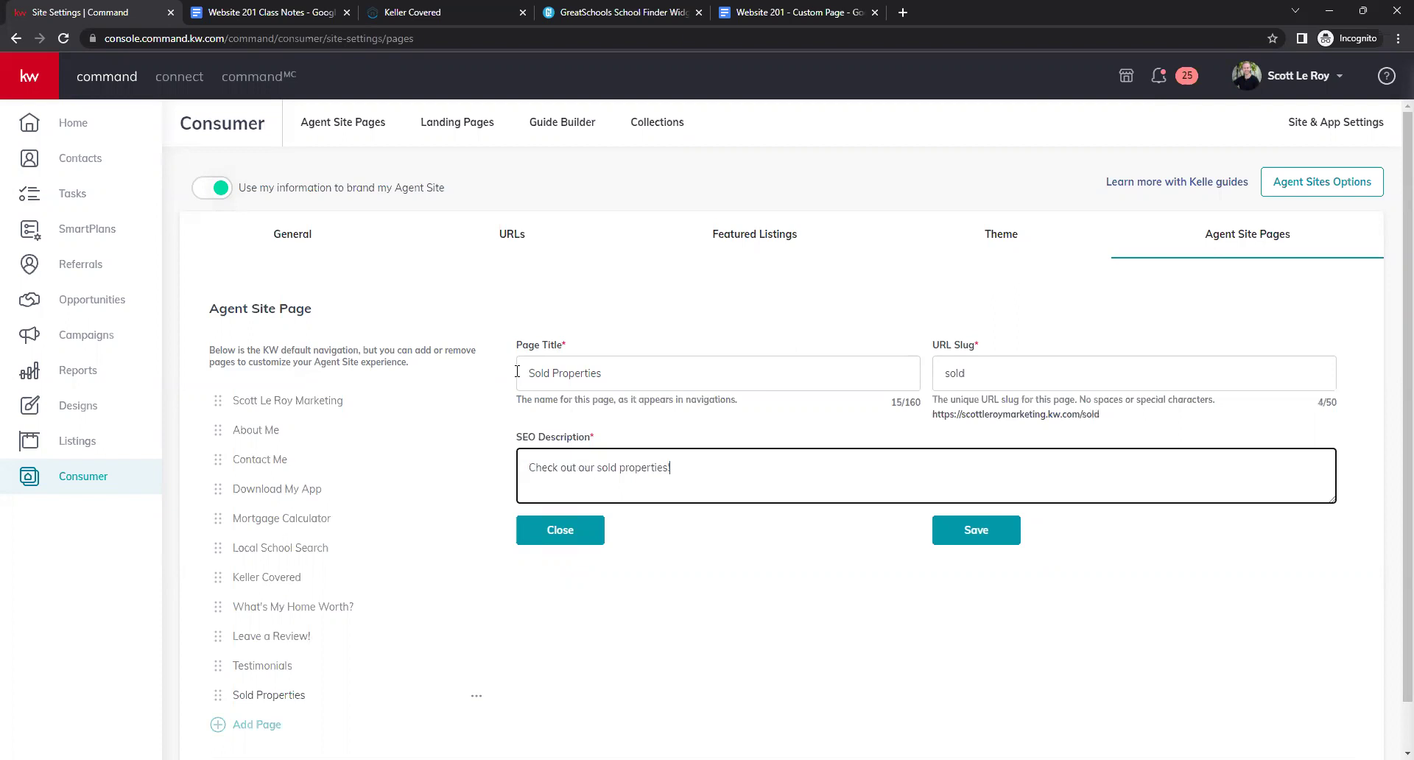
click(979, 543)
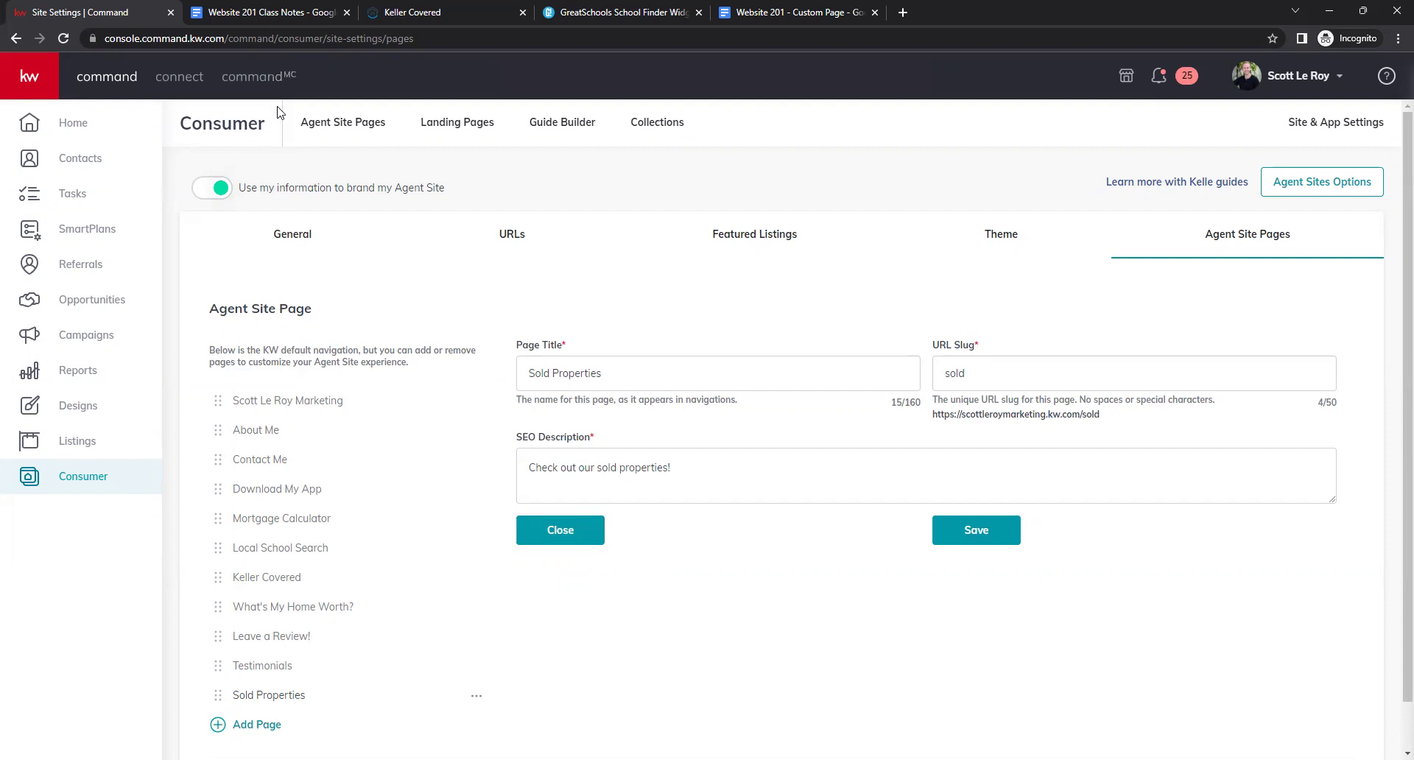
click(344, 132)
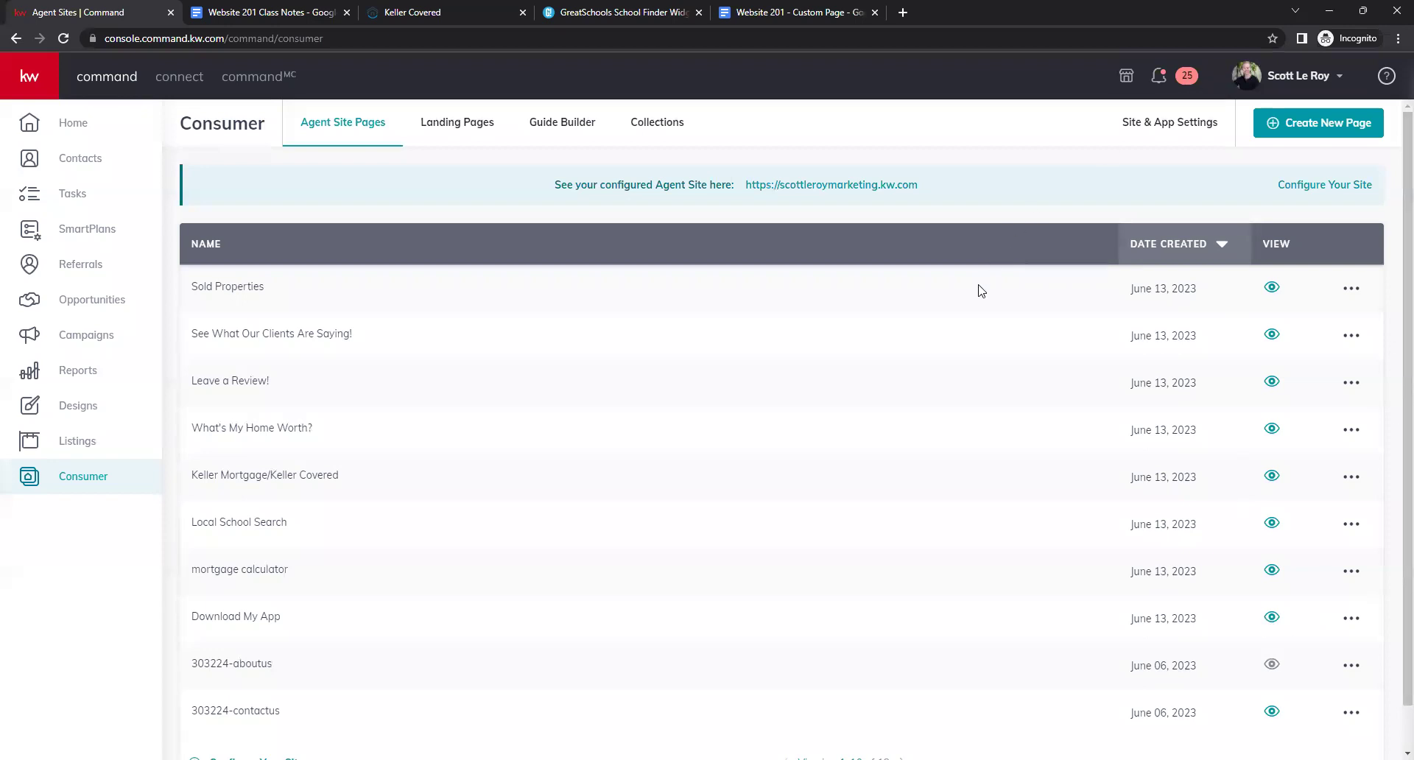
click(808, 186)
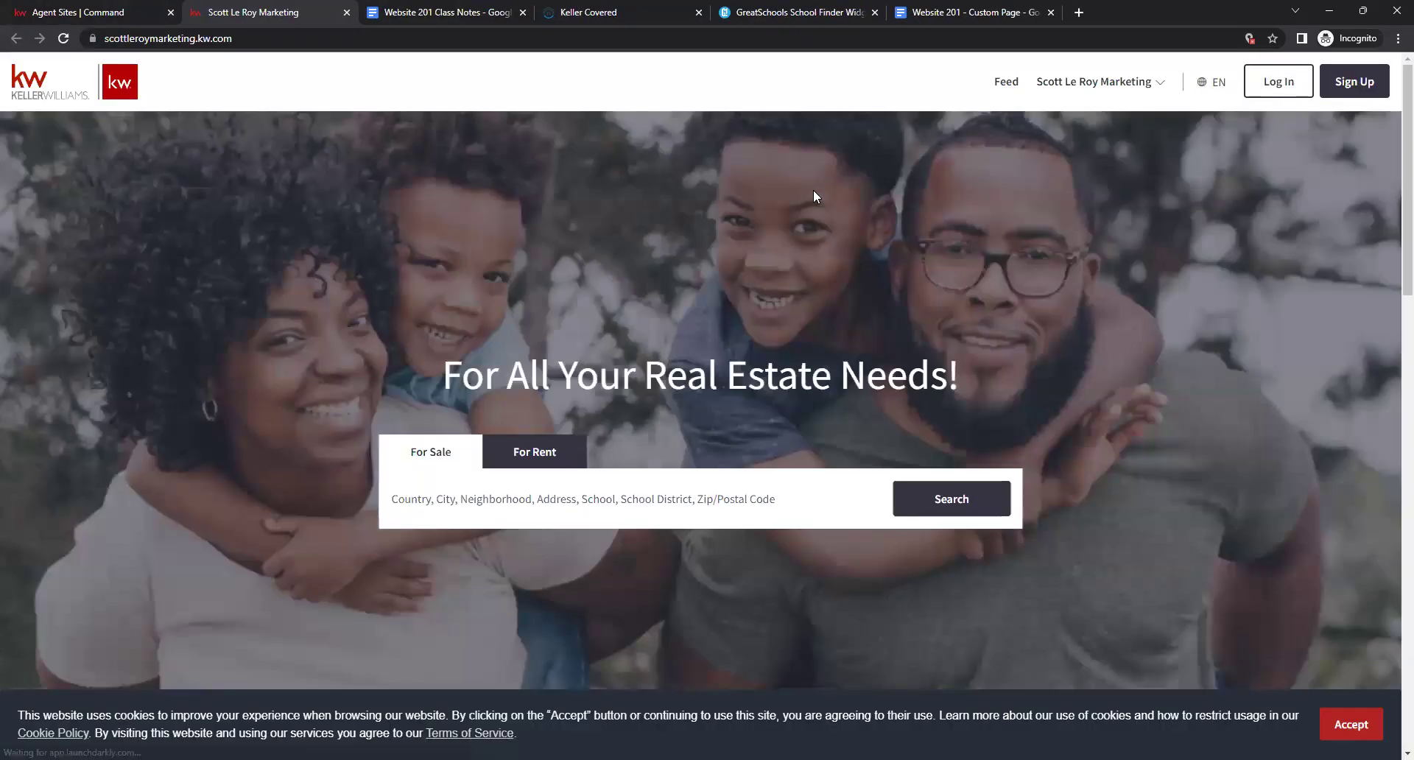
Visit the Download My App page from the agent site's navigation dropdown.
click(1150, 82)
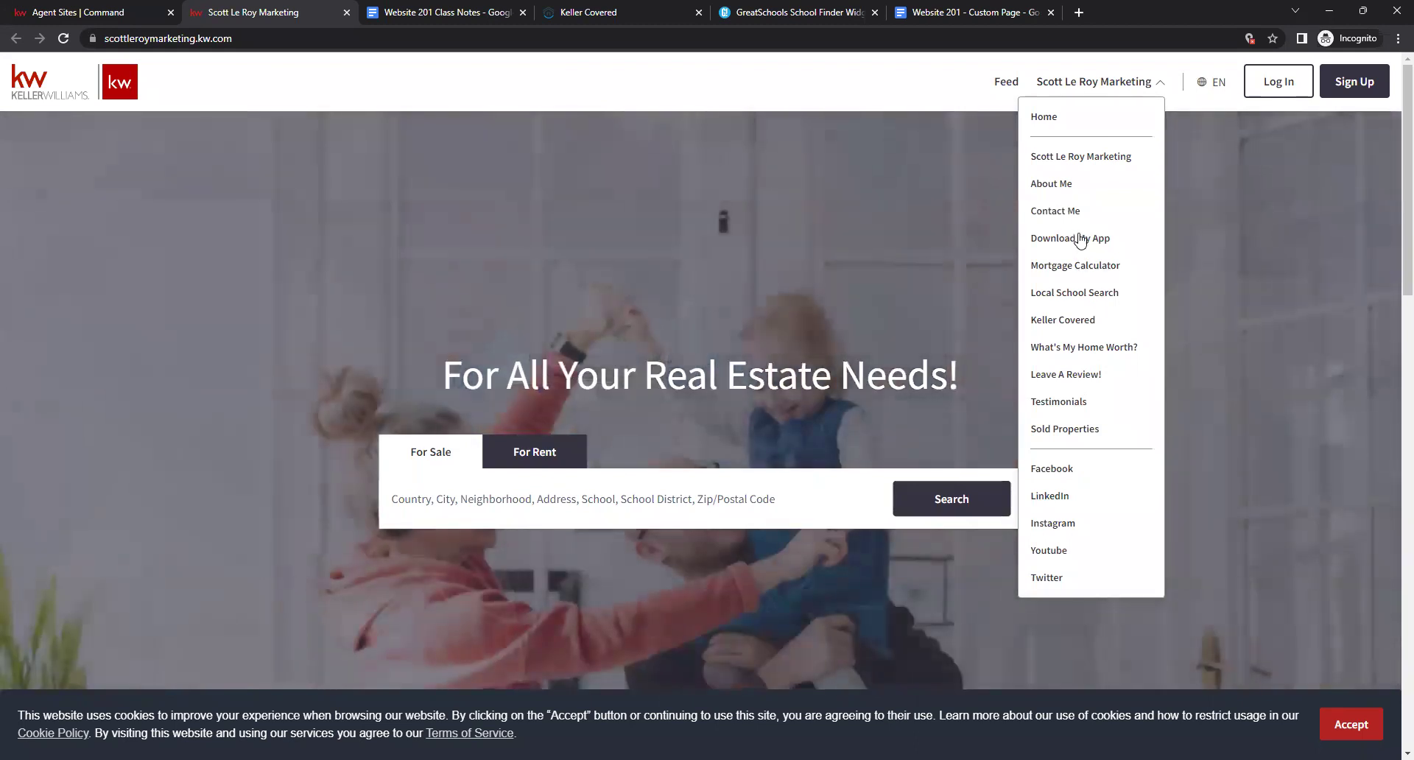
click(1080, 243)
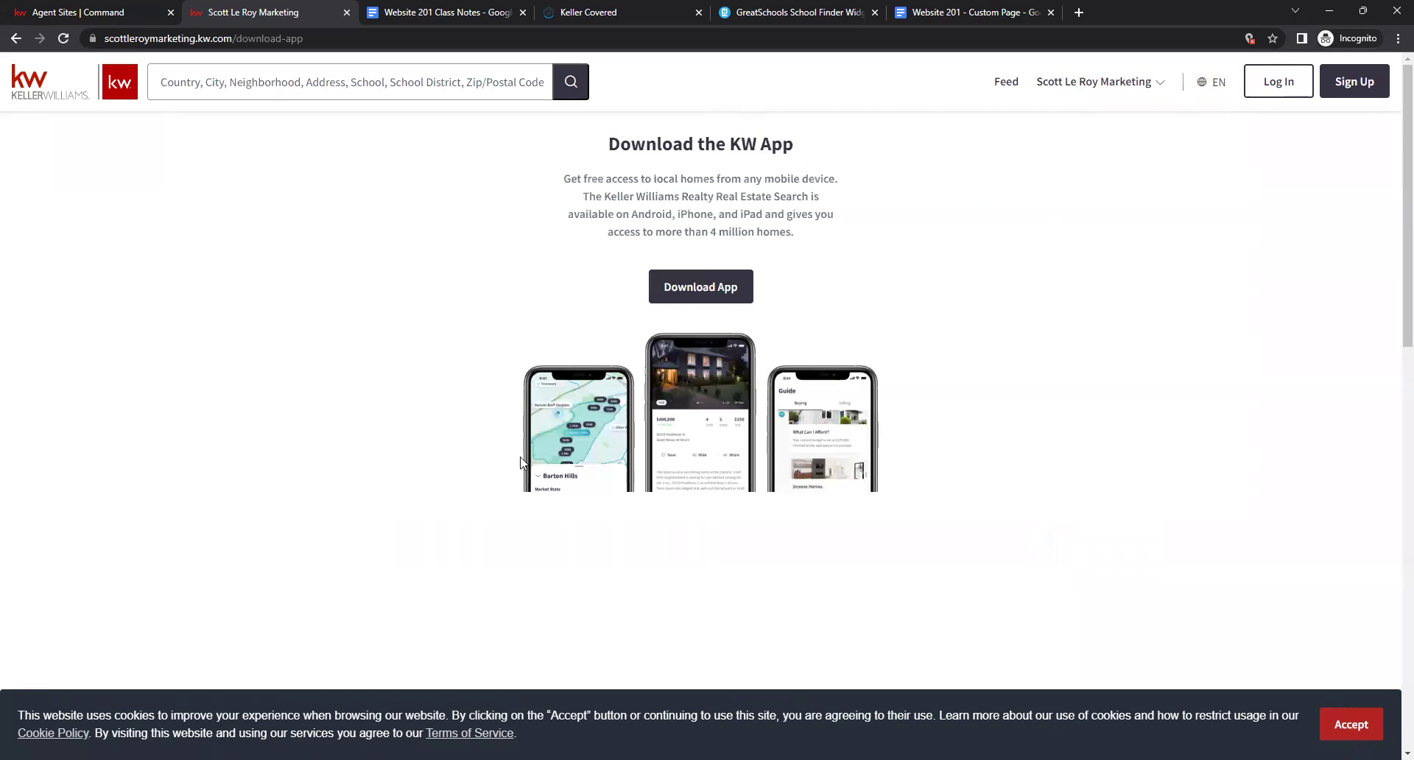
click(1127, 86)
Open the Mortgage Calculator page and enter a 250000 home value.
click(1090, 285)
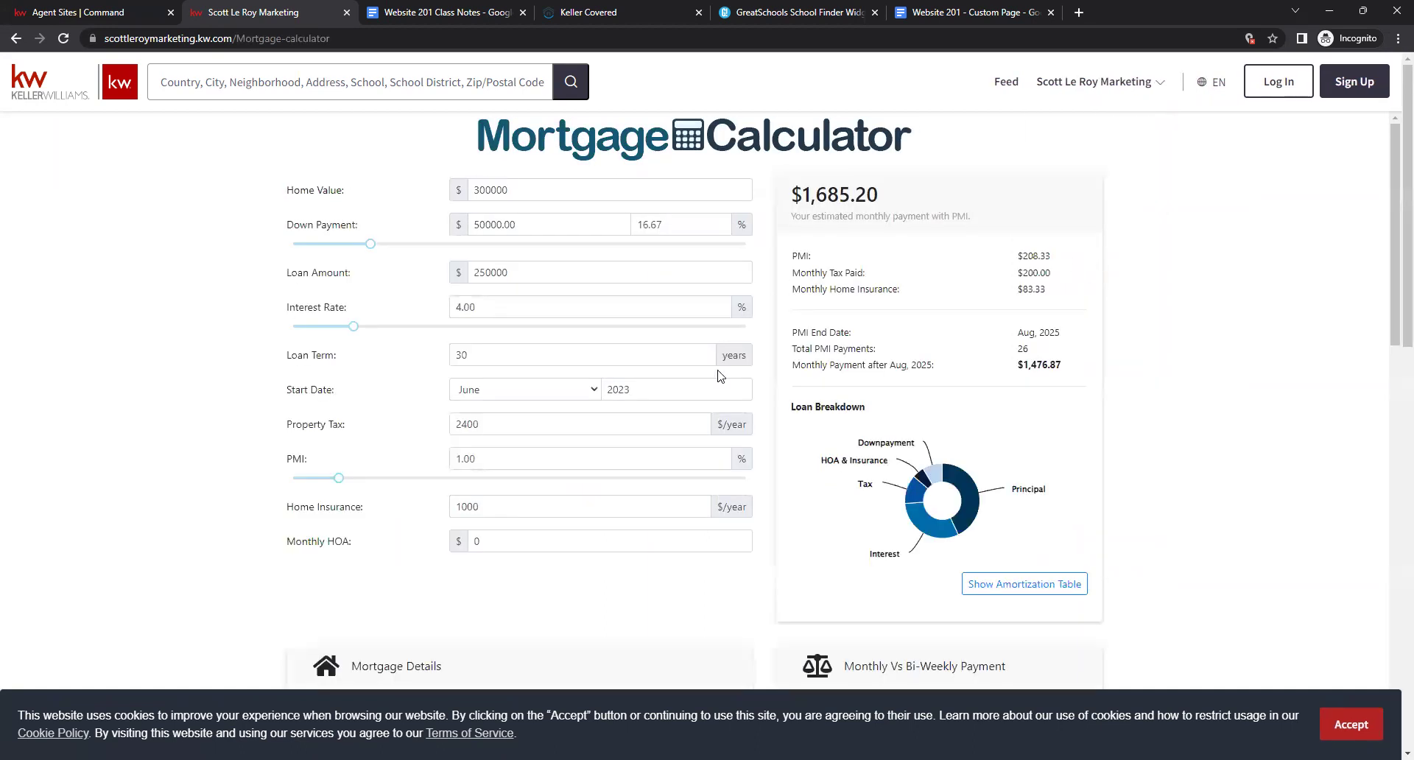
scroll(769, 184, down, 12)
scroll(771, 185, up, 10)
scroll(769, 184, up, 2)
double_click(619, 189)
text(250000)
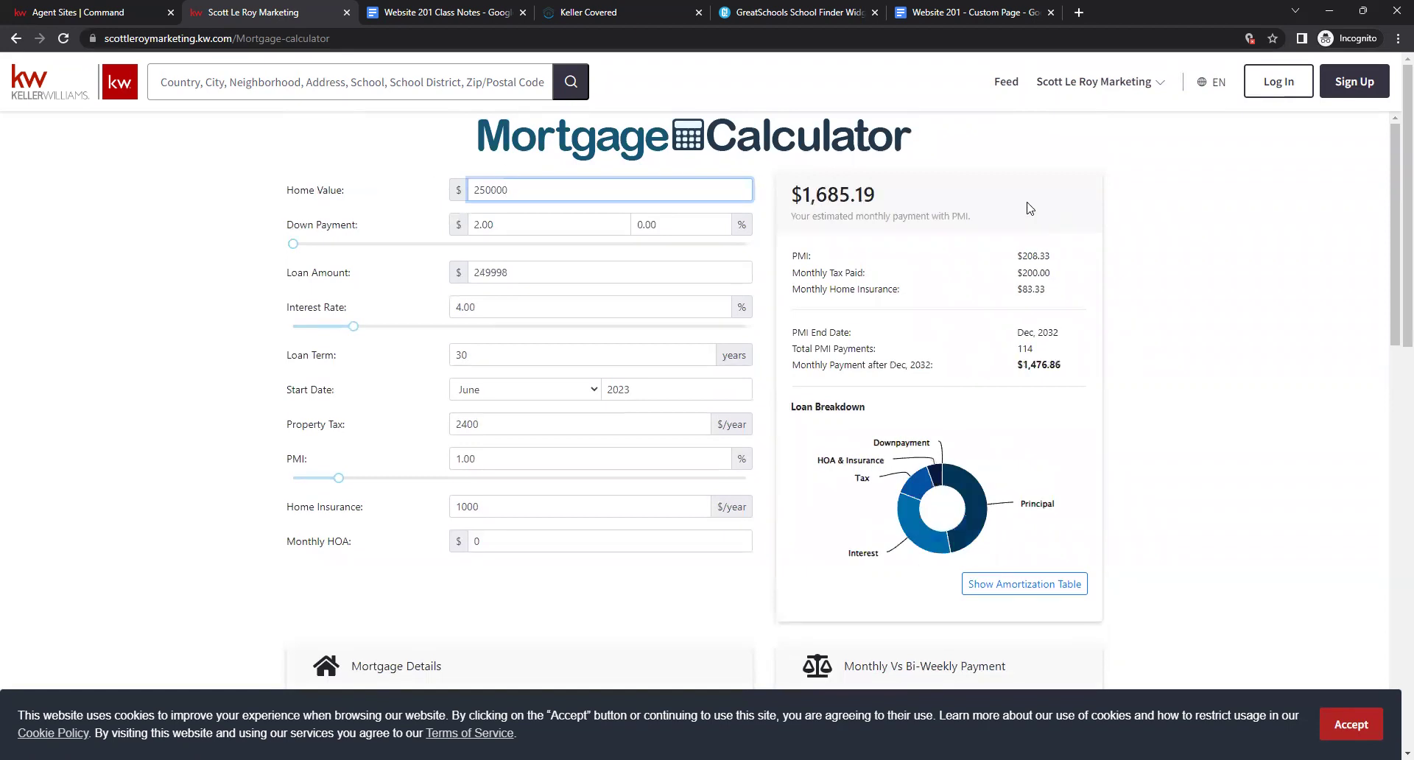
click(1028, 207)
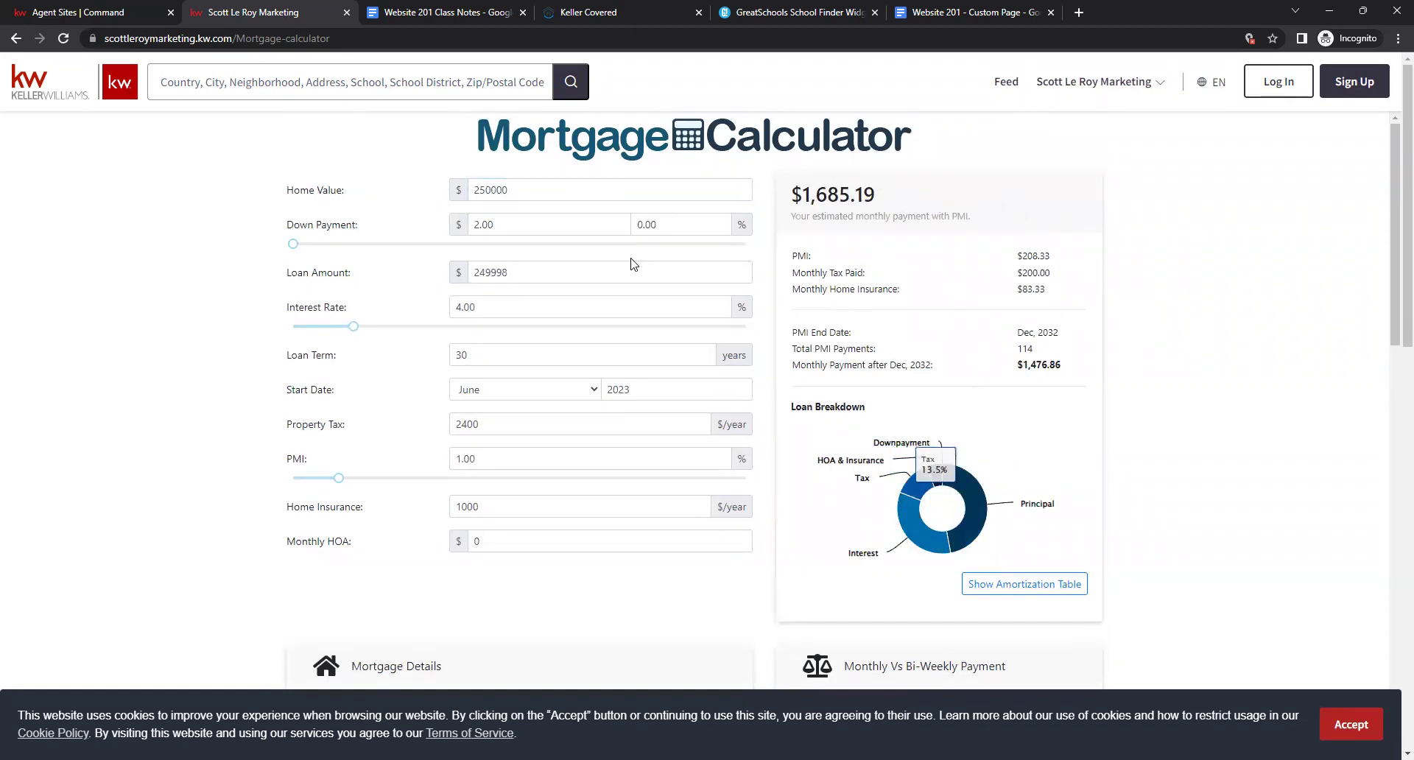
Change the home value to 500000 to get a $3,087.07 monthly payment estimate.
double_click(594, 192)
text(500000)
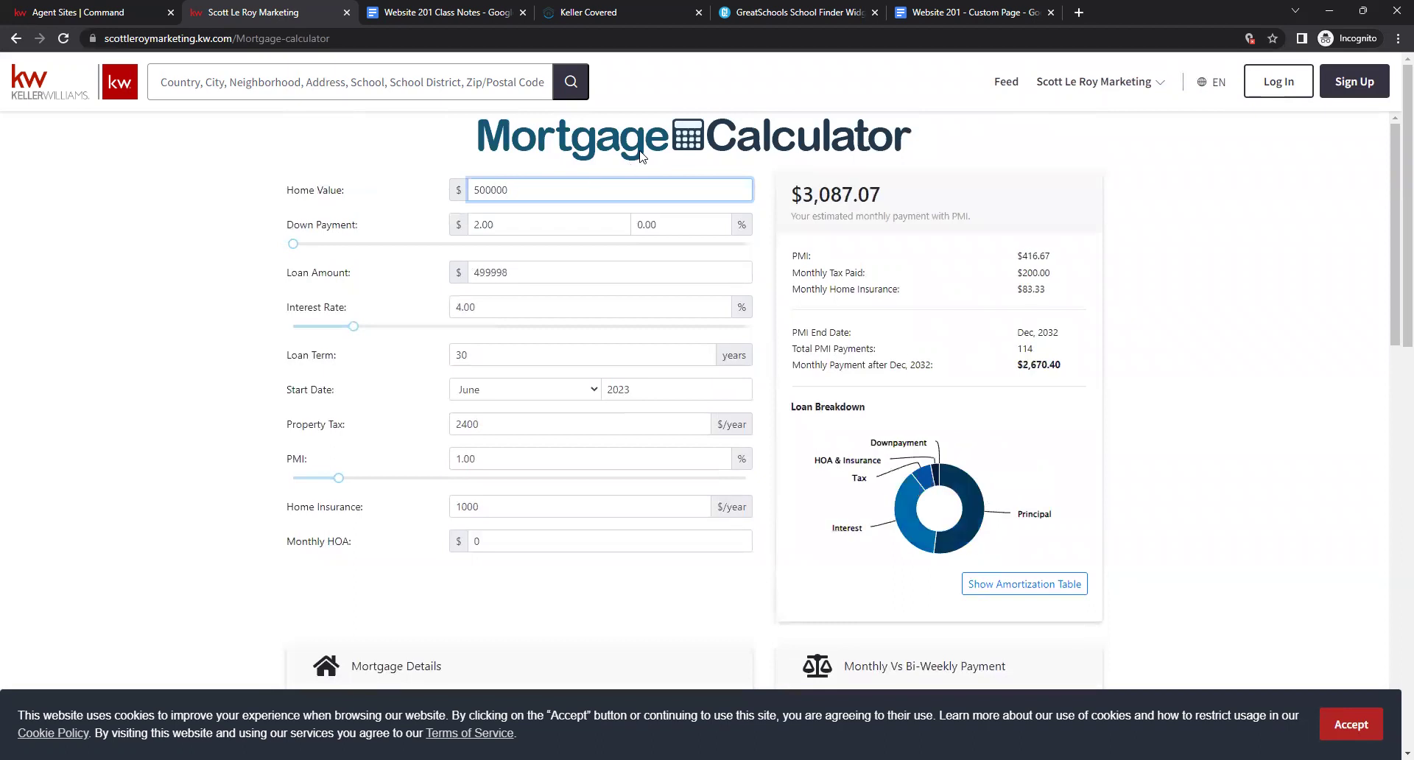
click(645, 150)
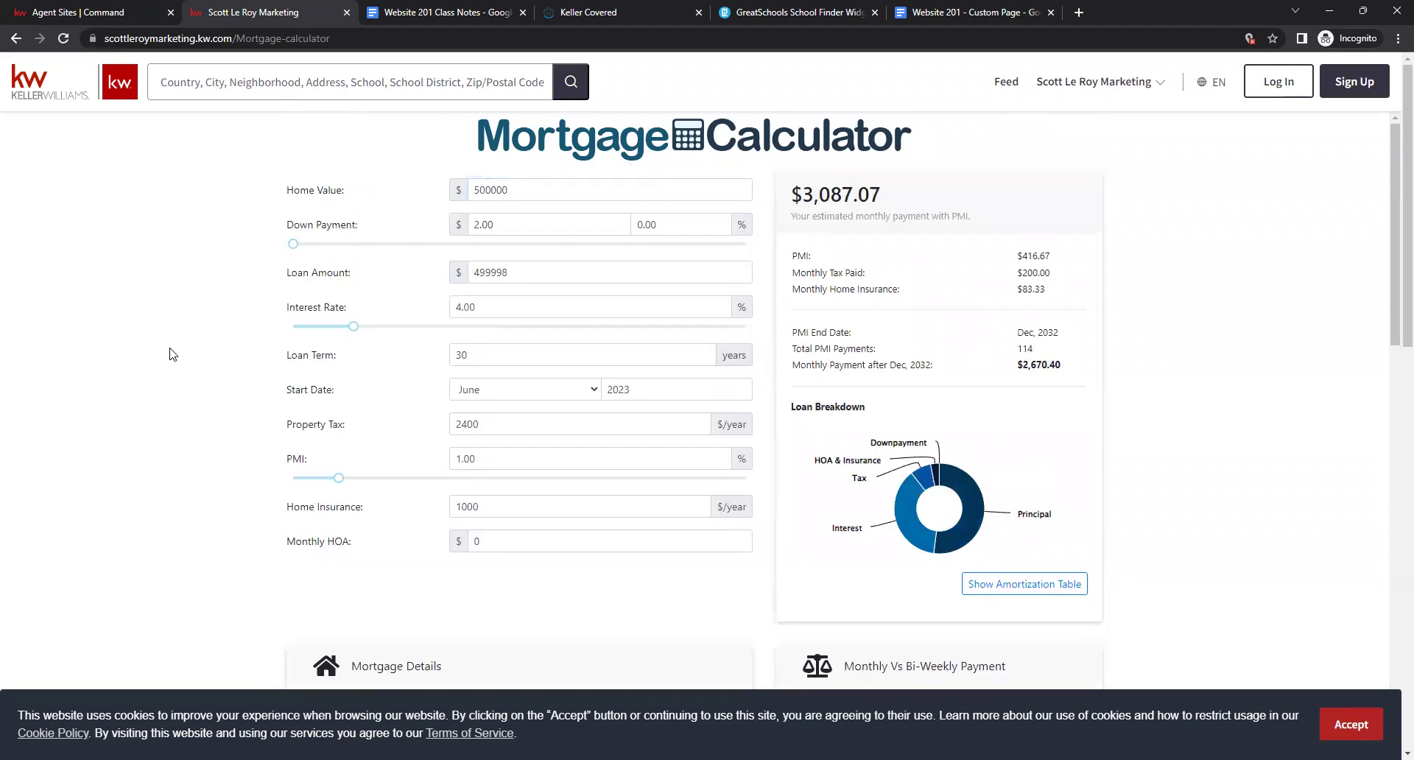
scroll(643, 433, down, 6)
scroll(752, 421, up, 6)
scroll(978, 253, down, 2)
scroll(1031, 221, up, 2)
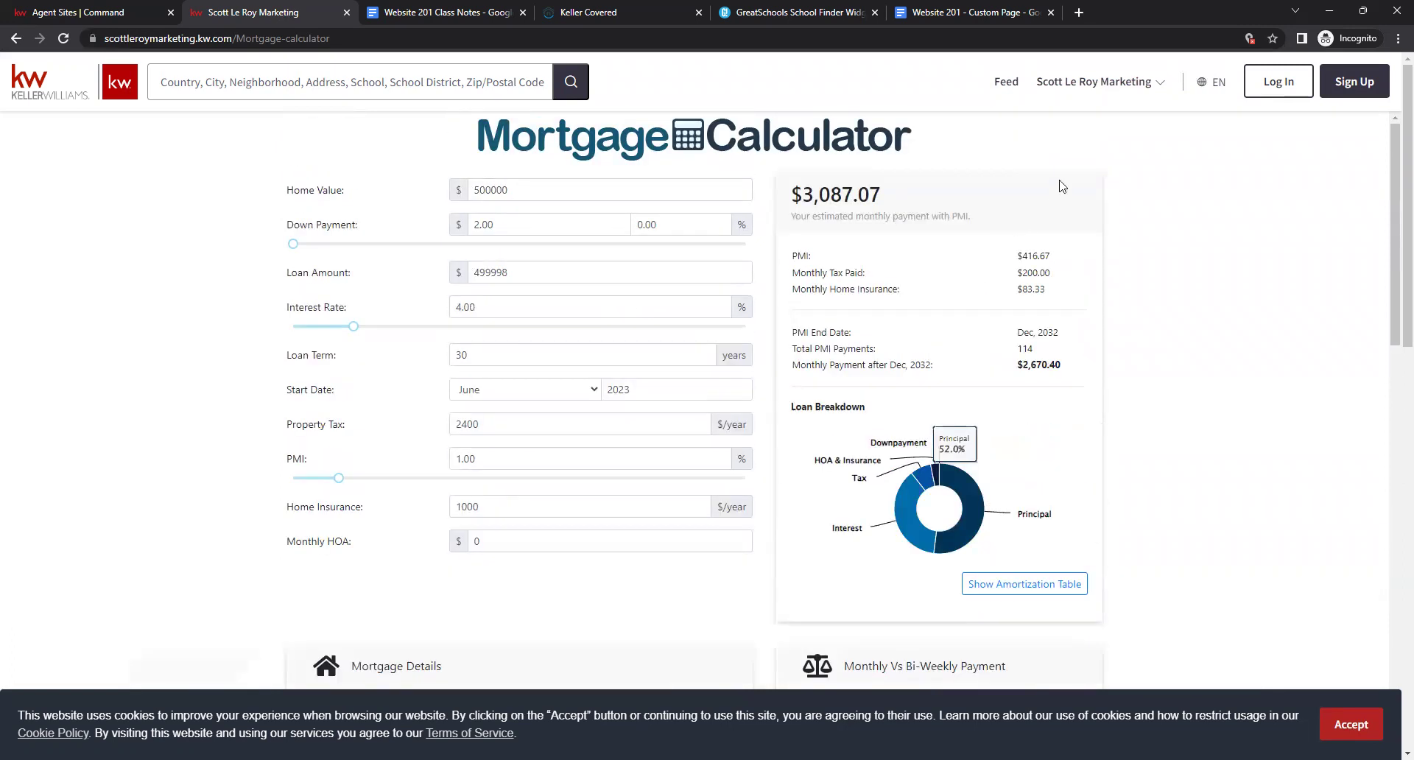
click(1094, 86)
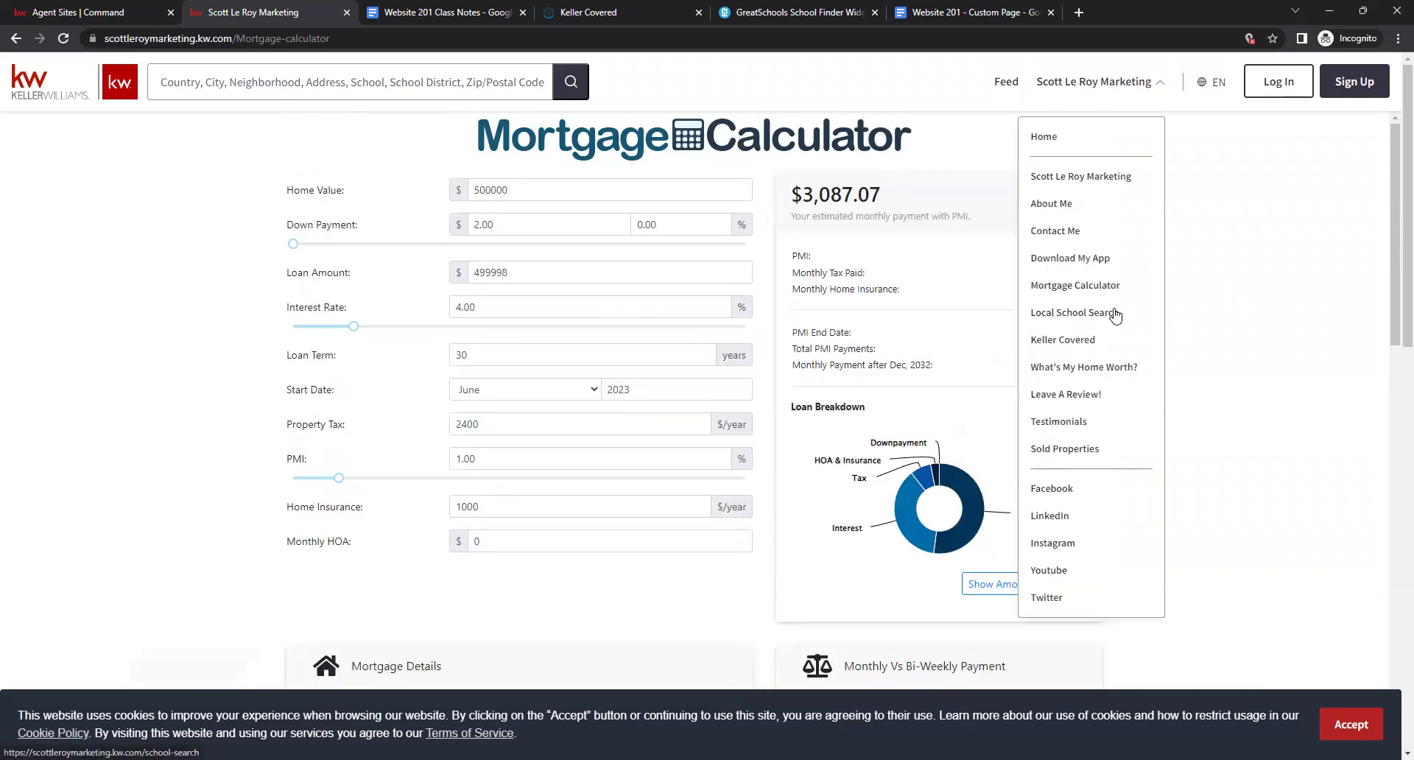
On the Local School Search page, check the Schools list, Search form and Orlando Map views.
click(1110, 313)
scroll(1067, 312, down, 2)
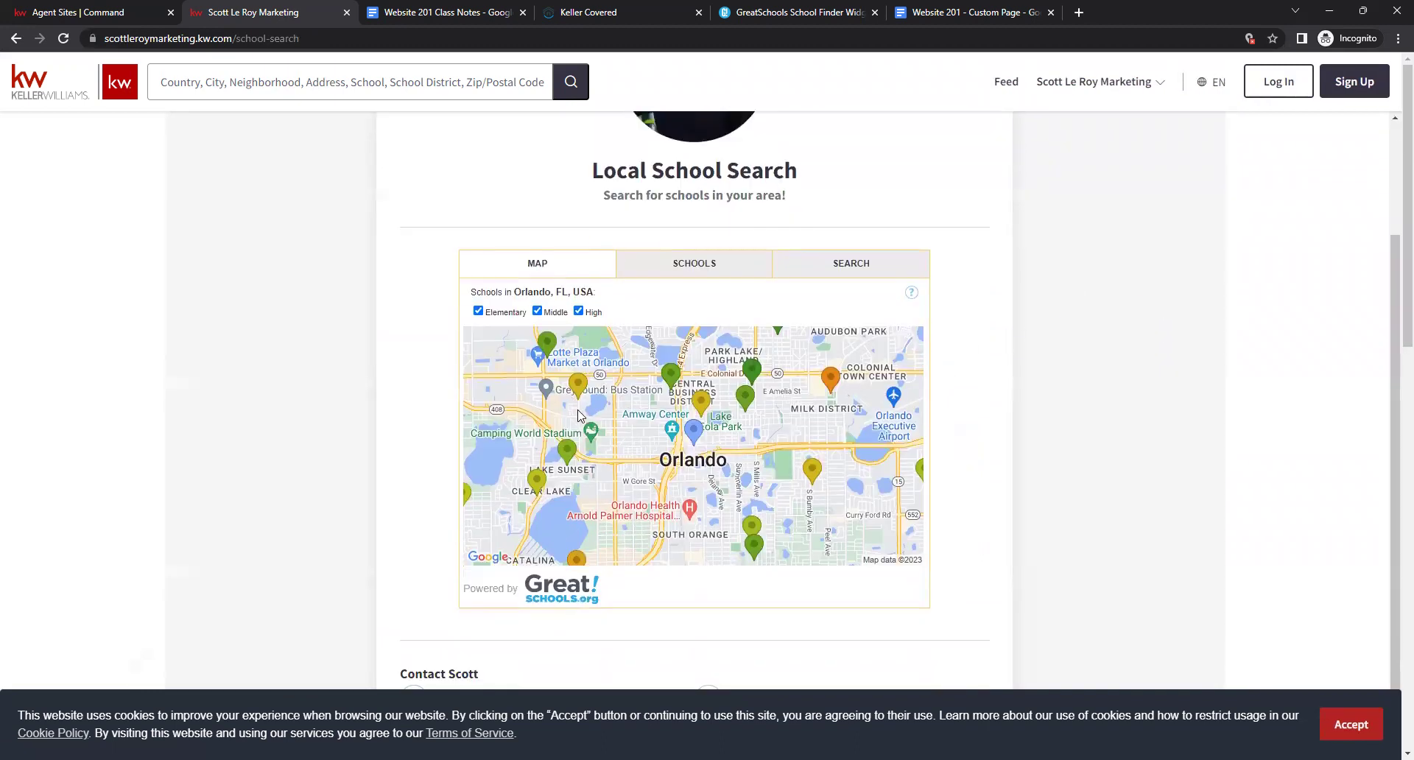
click(662, 263)
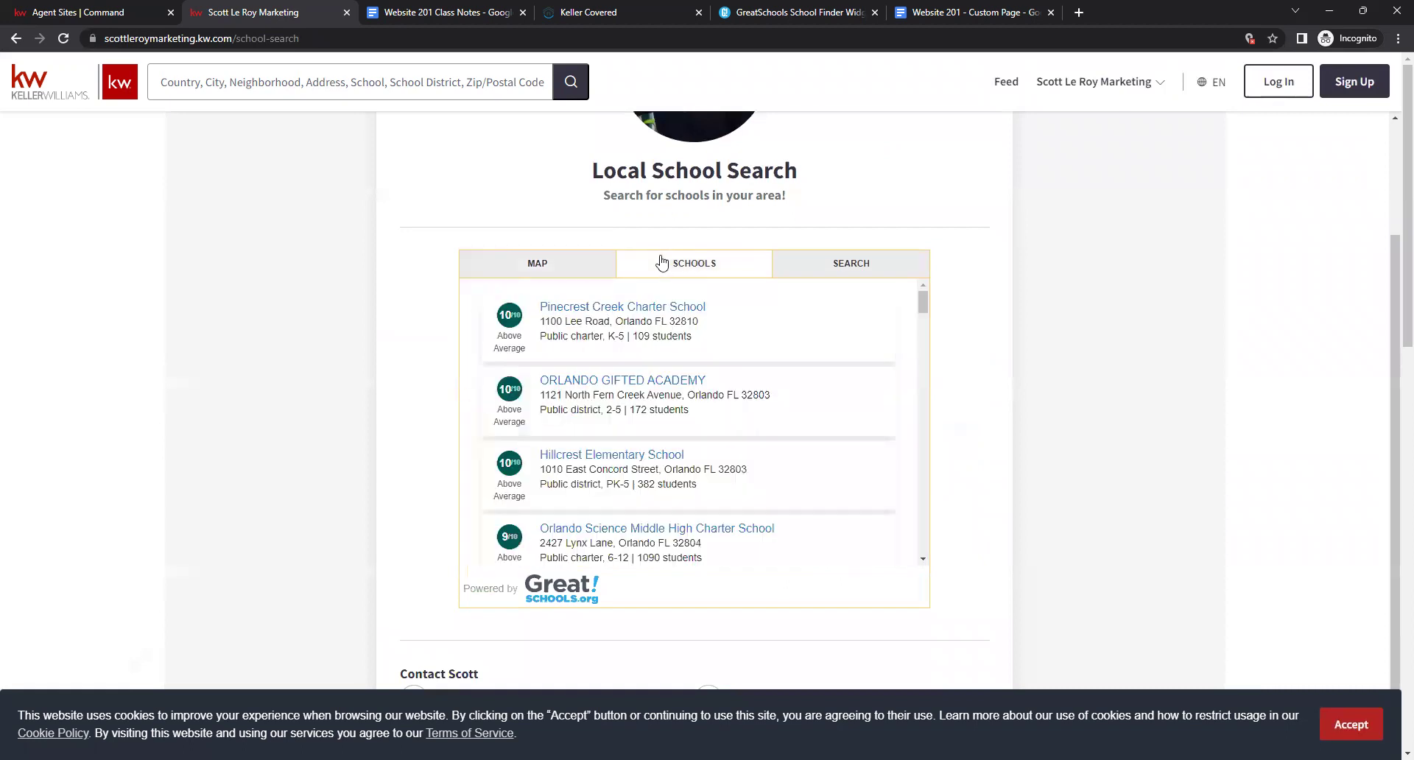
click(814, 274)
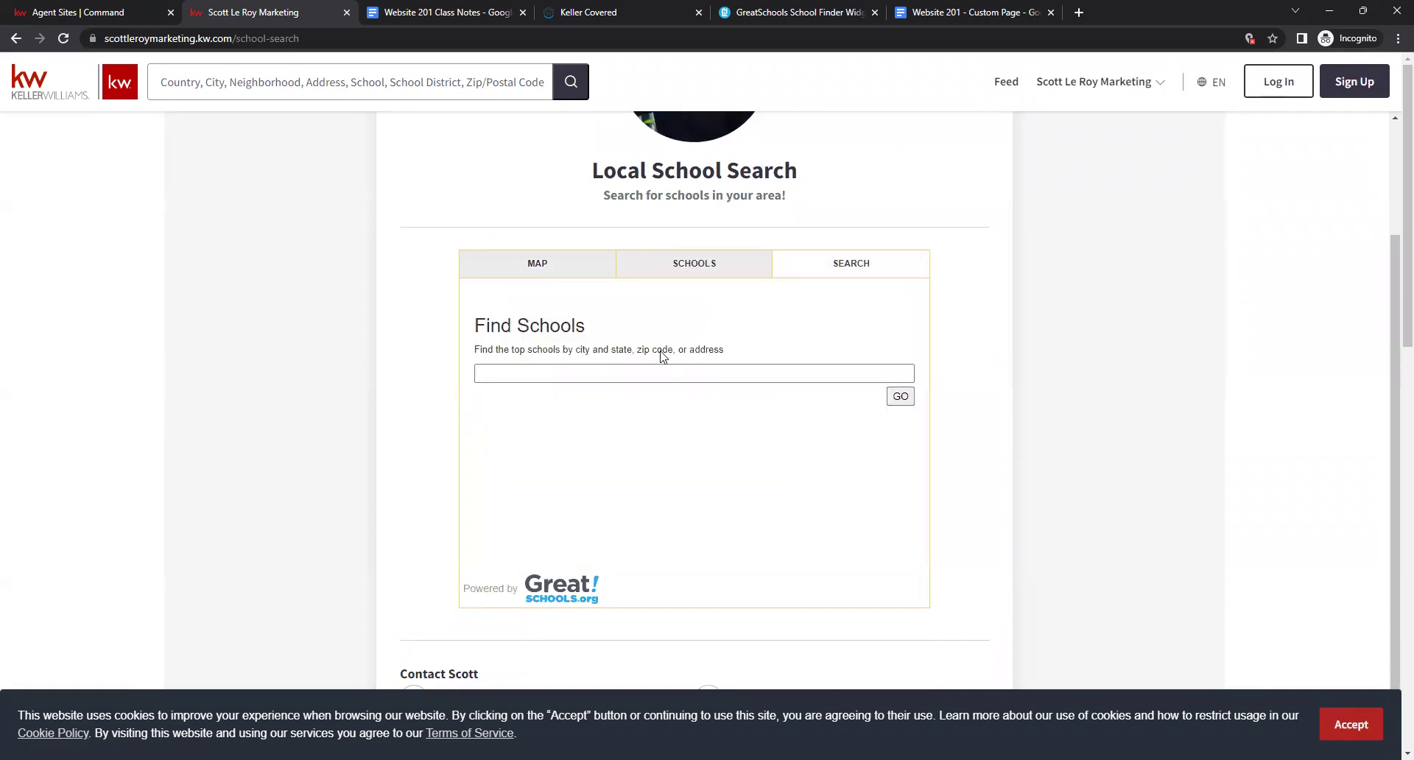
click(545, 275)
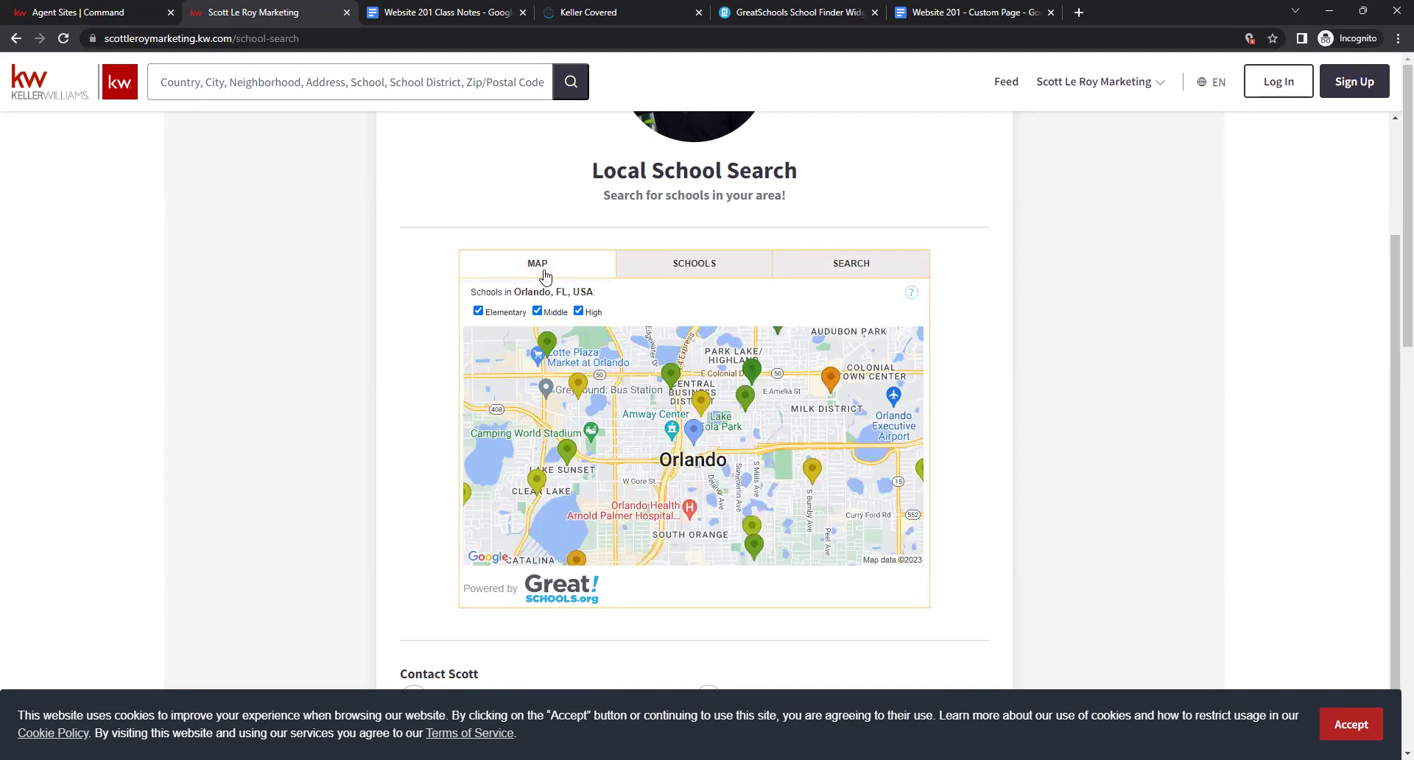
click(1124, 87)
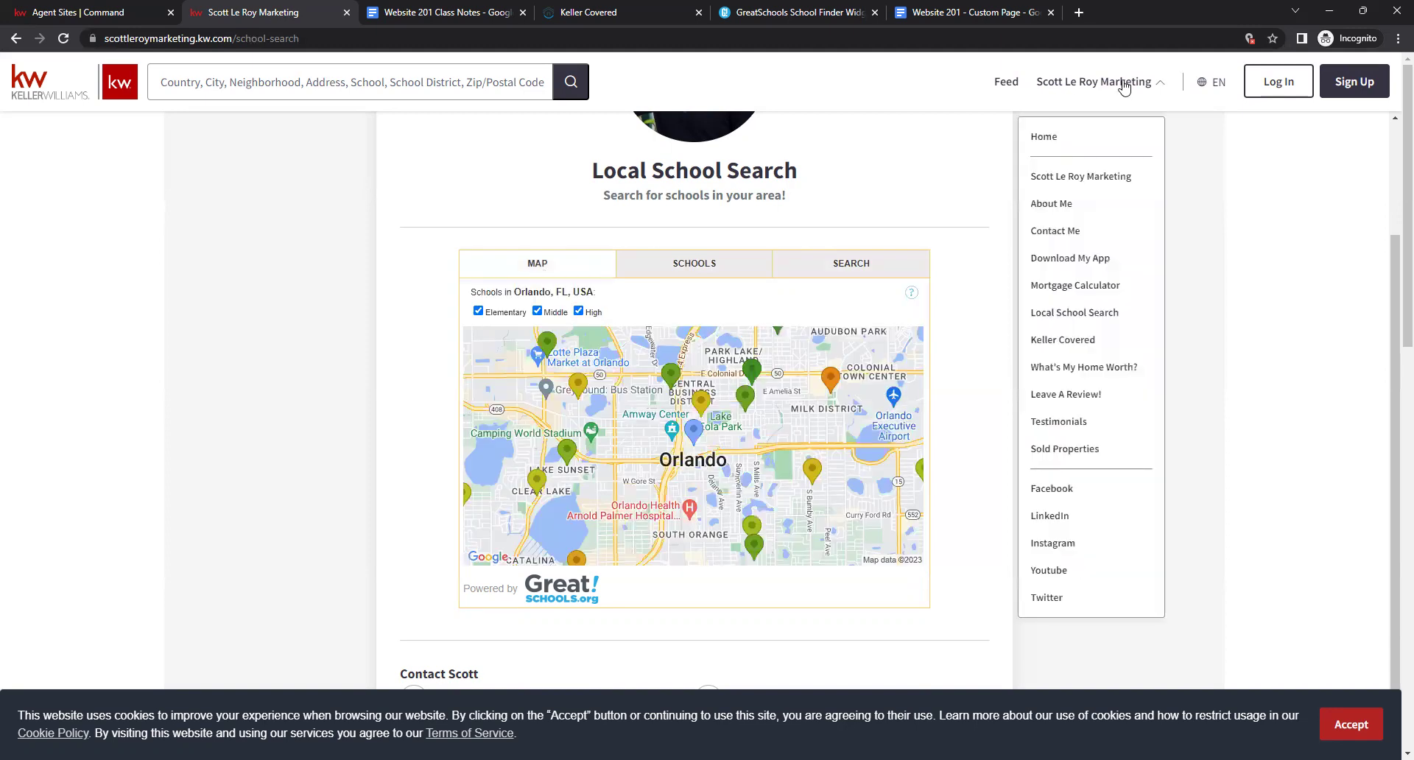
Open Keller Covered, accept the cookie notice, and scroll through the ZeroPlus loan and insurance content.
click(1064, 340)
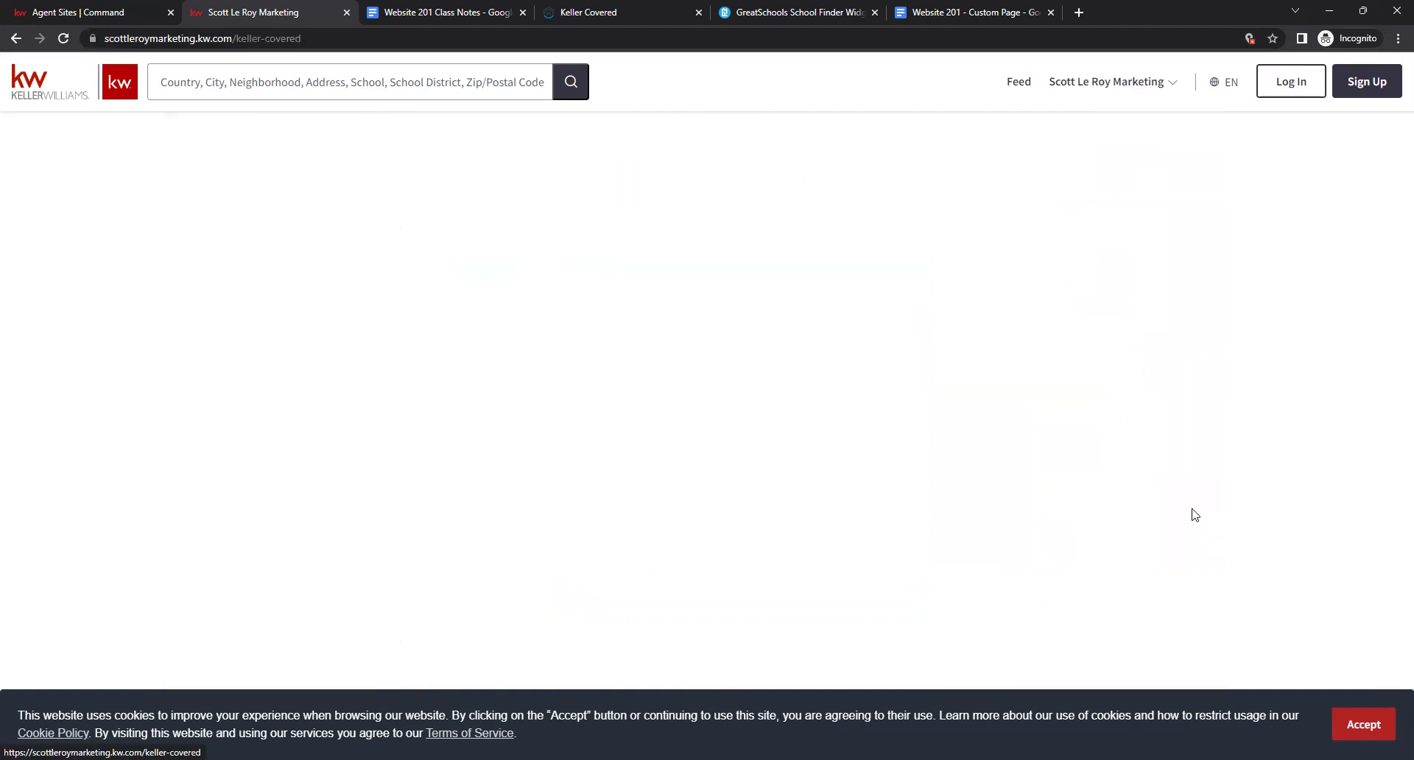
click(1346, 718)
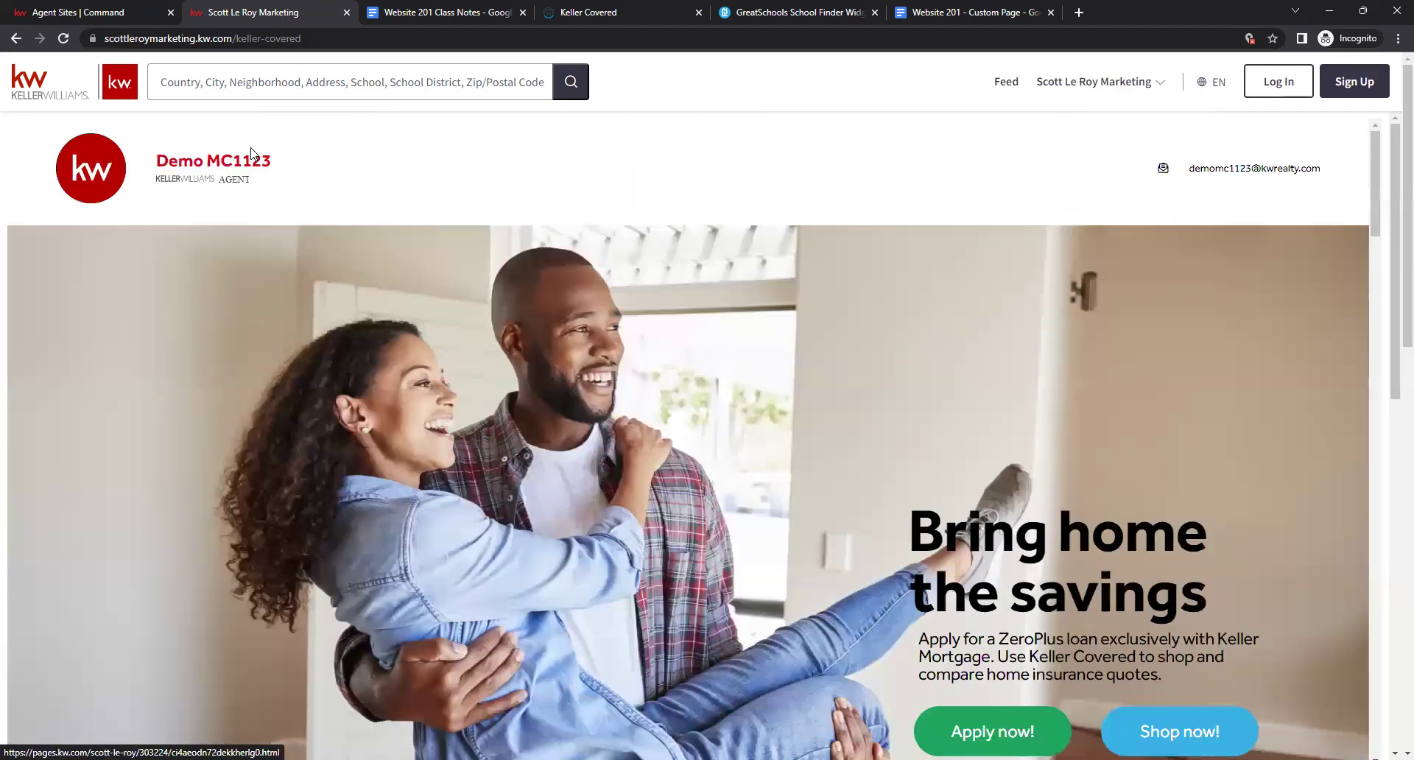
drag(146, 171, 490, 171)
click(650, 176)
scroll(869, 370, down, 15)
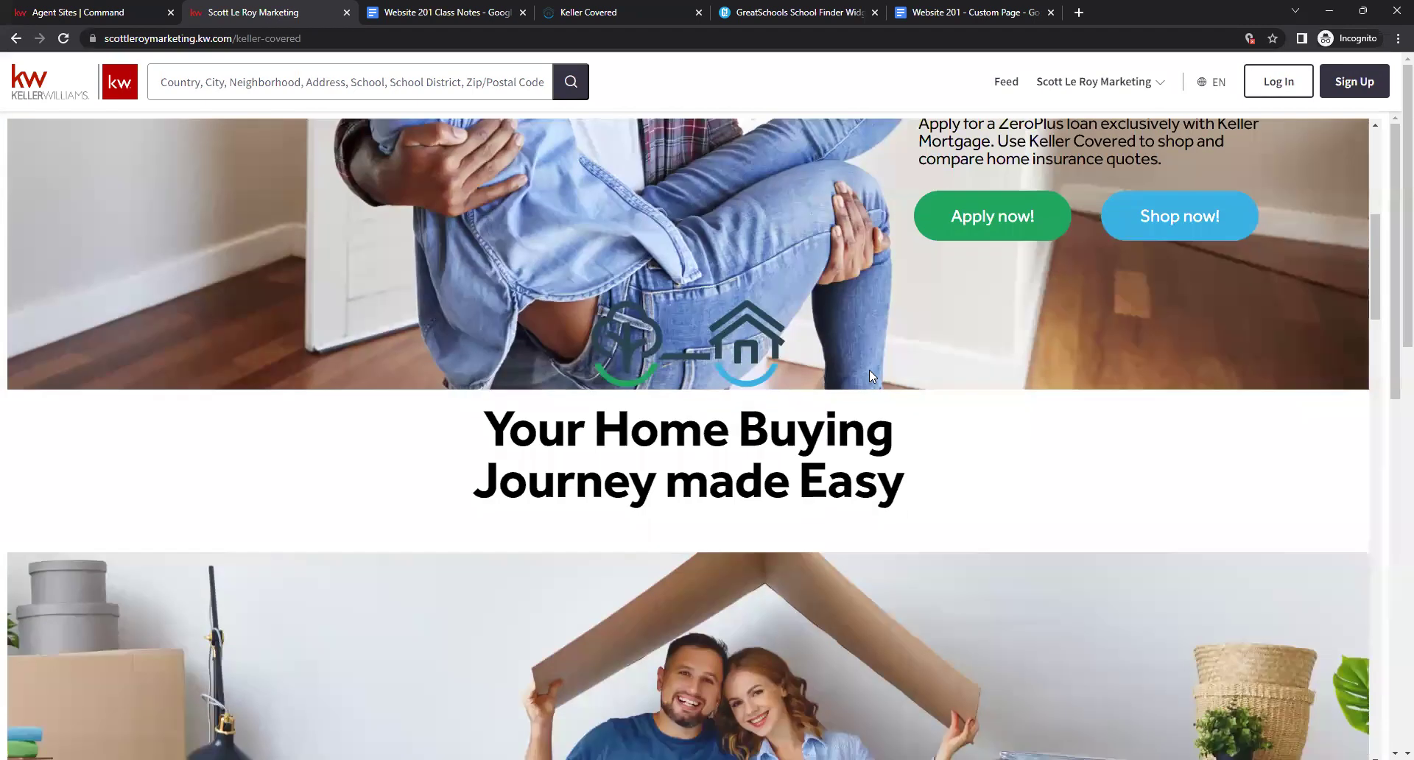
scroll(870, 386, down, 20)
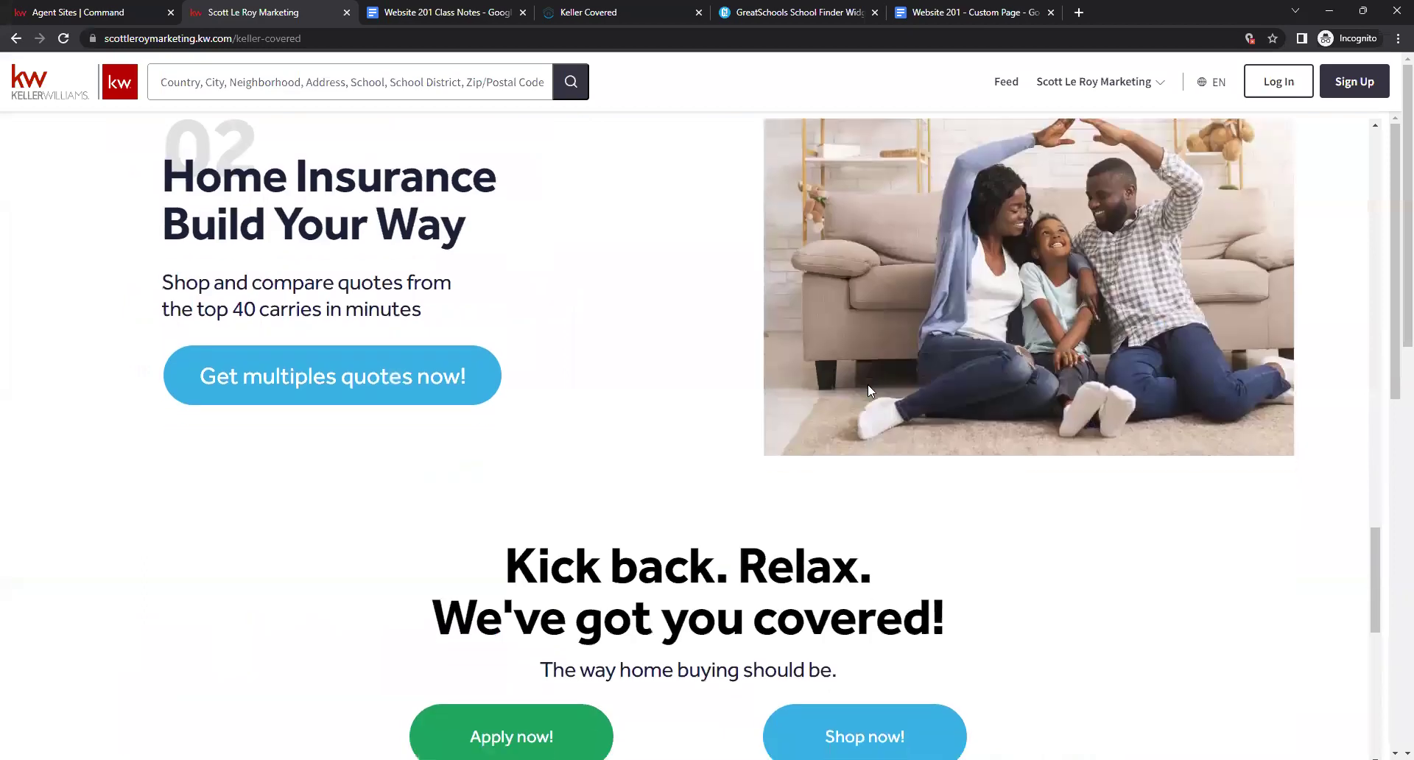
scroll(871, 409, up, 10)
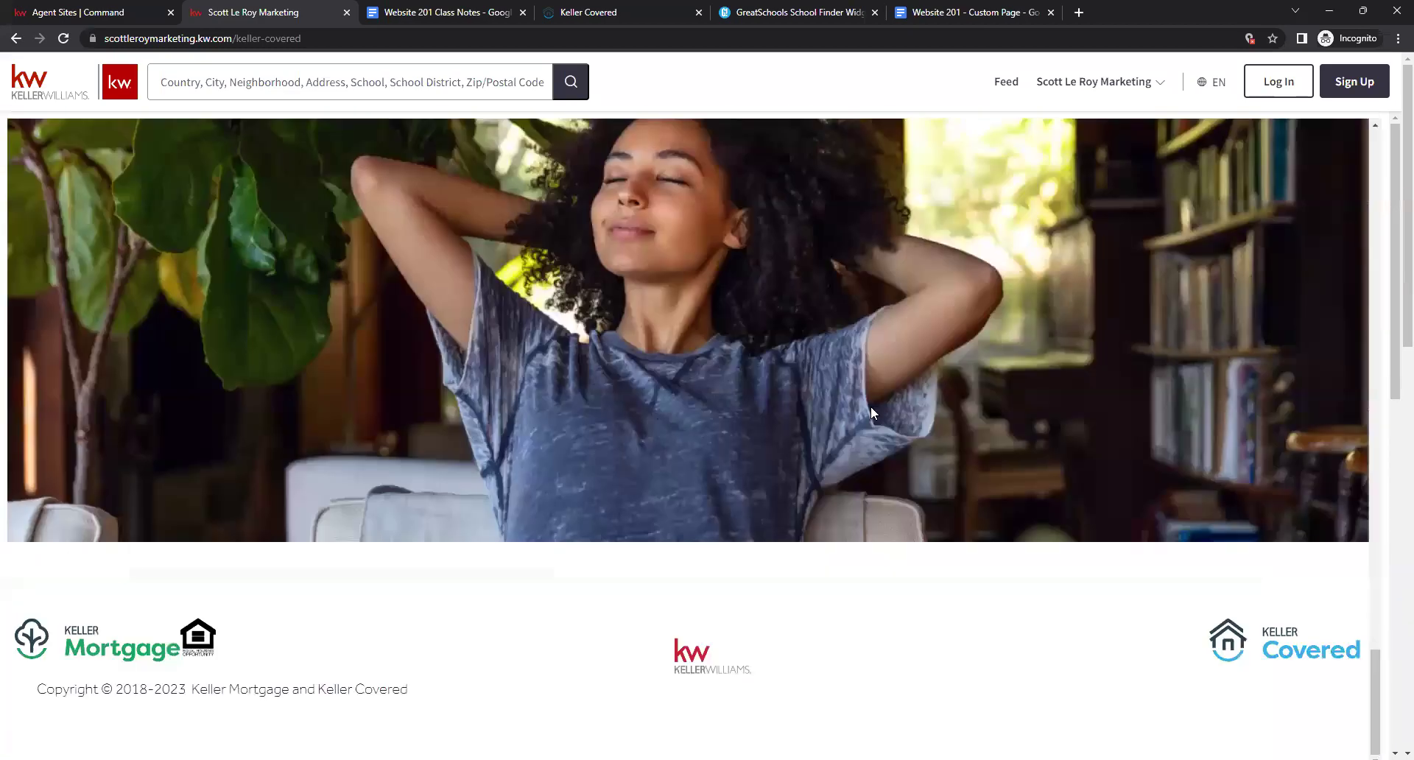
scroll(1010, 331, up, 10)
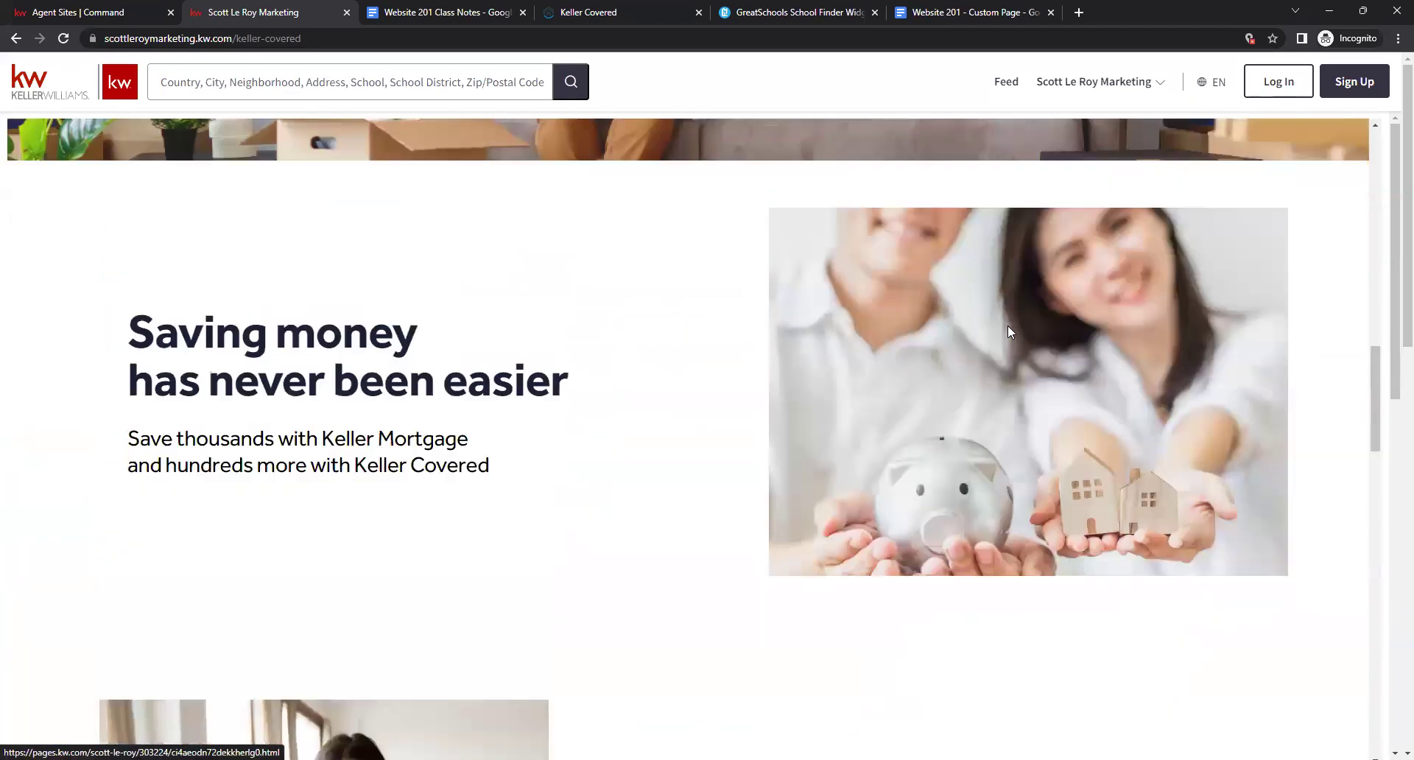
click(1071, 89)
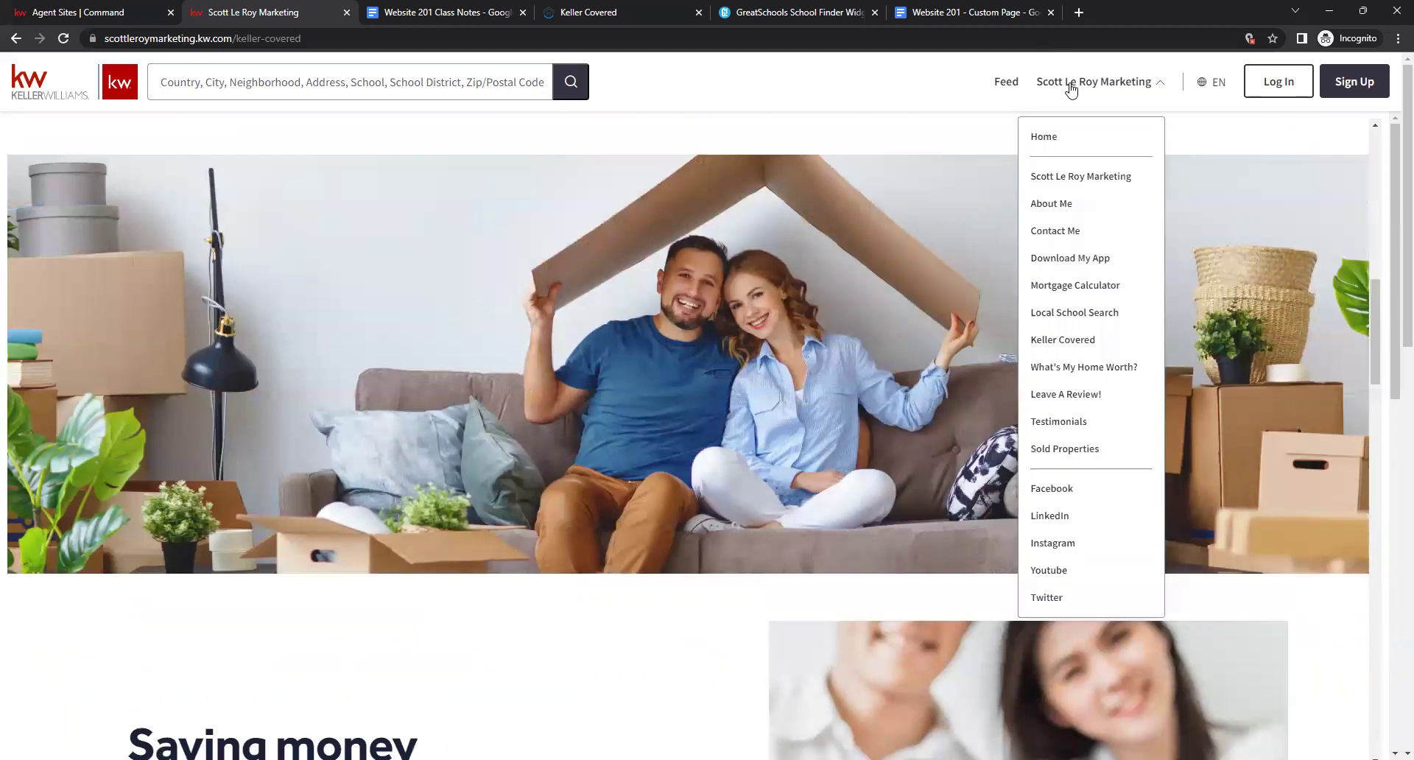
Open the What's My Home Worth? page and scroll through it to confirm it loads.
click(1051, 369)
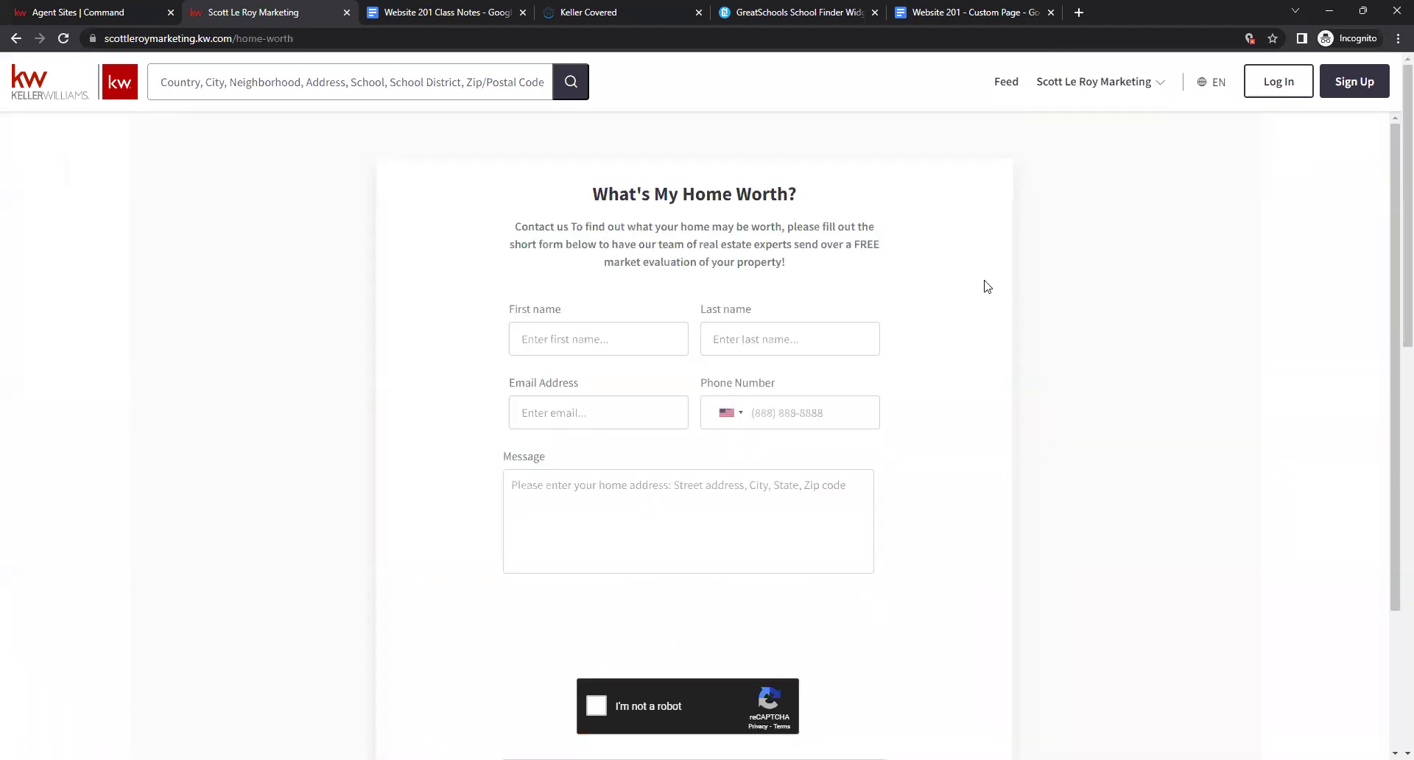
right_click(382, 525)
click(882, 322)
scroll(847, 487, down, 2)
scroll(891, 478, up, 2)
Go to the Leave a Review! page and test the Client Since year list without choosing.
click(1114, 87)
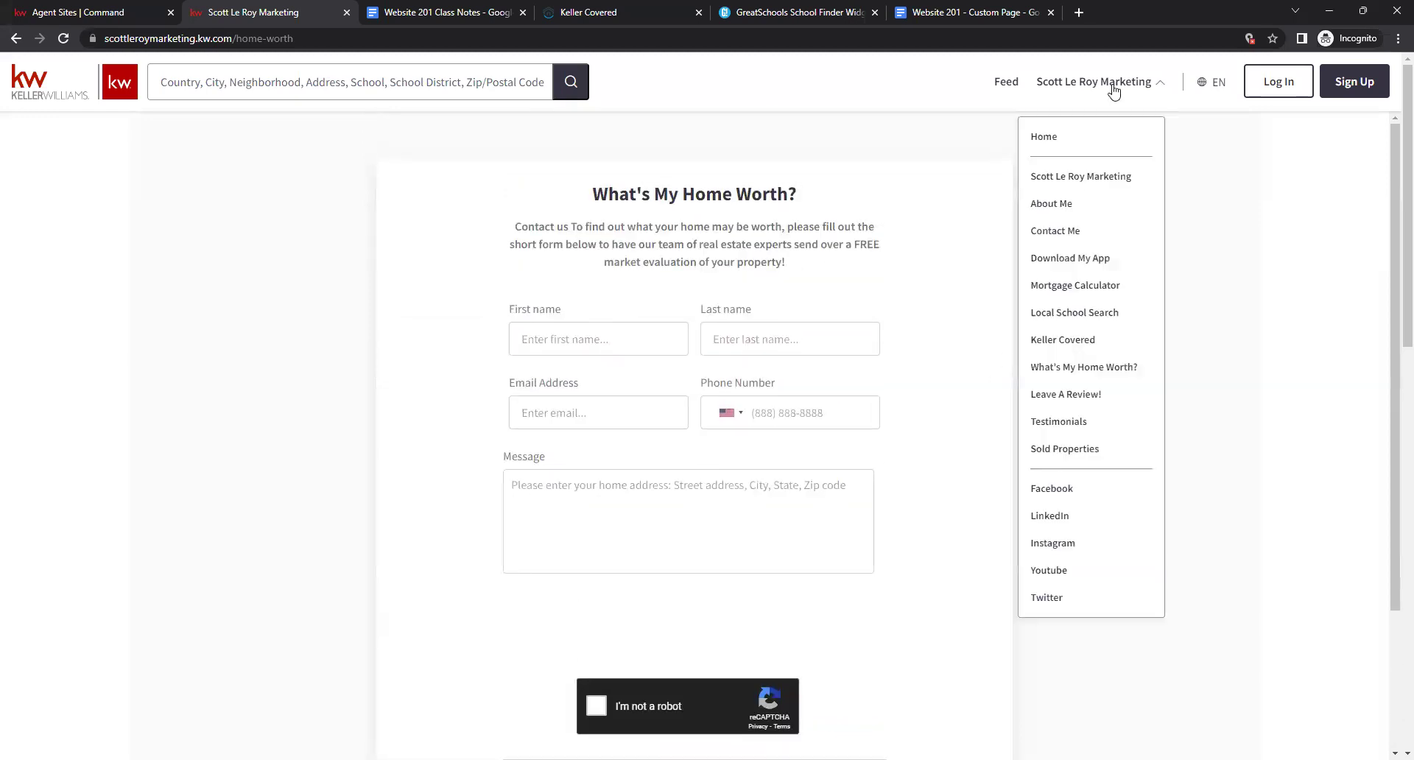
click(1048, 394)
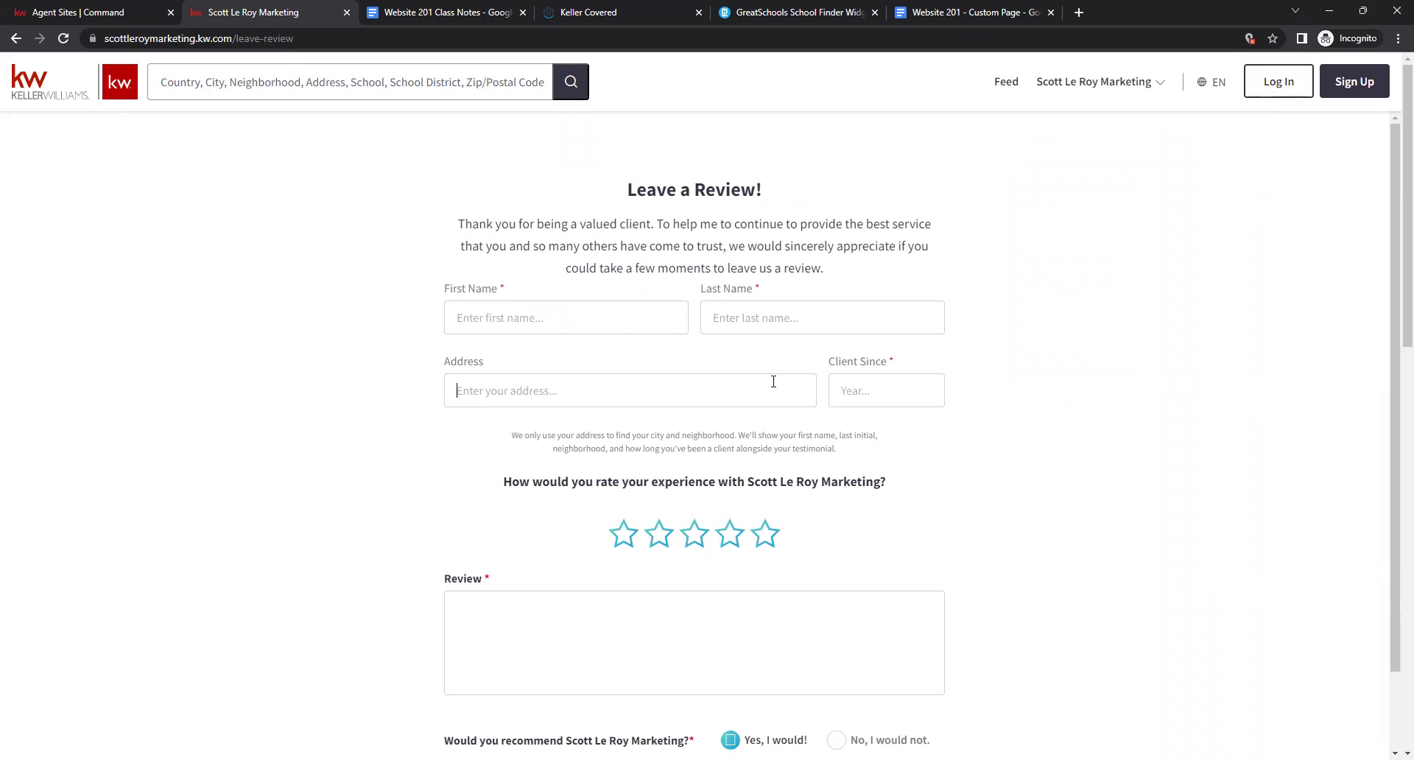
click(900, 405)
click(1185, 411)
scroll(1182, 411, down, 1)
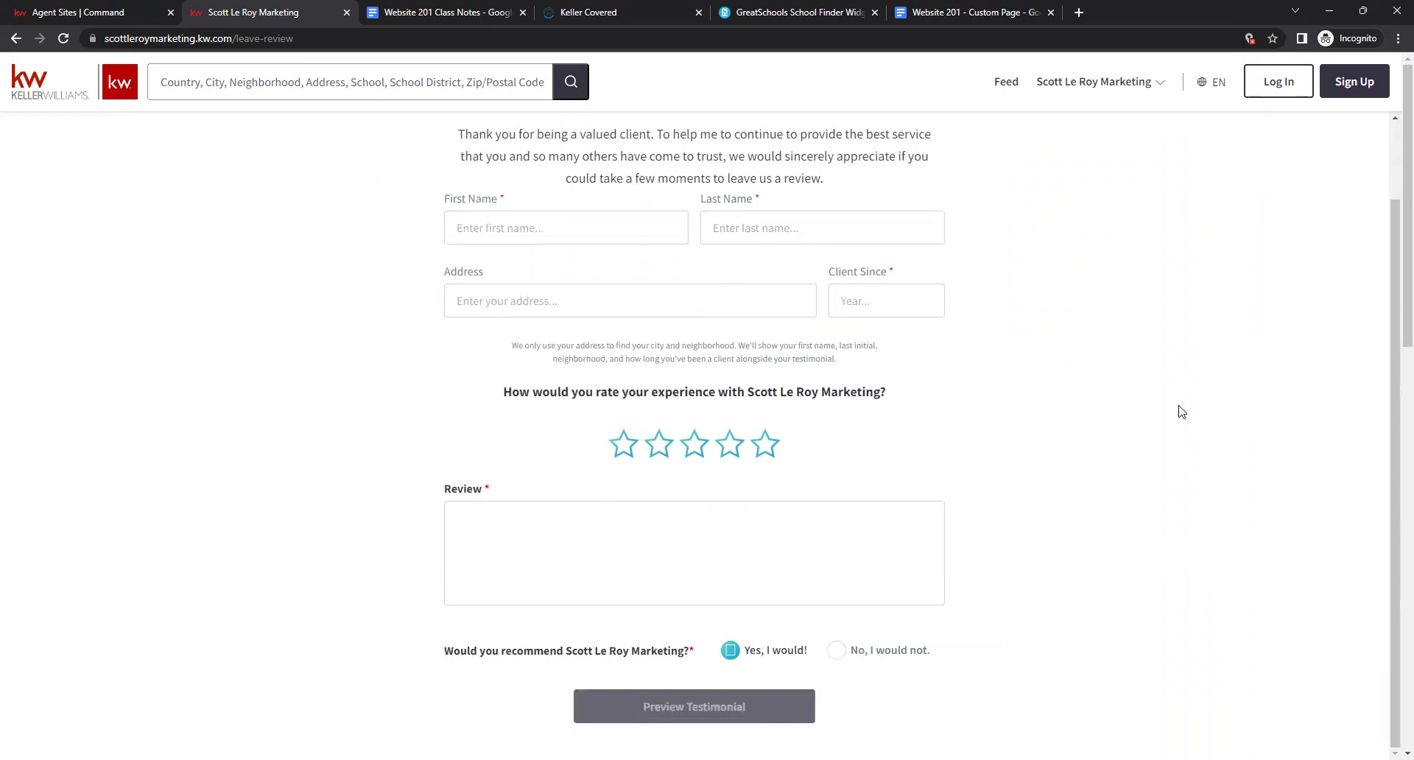
scroll(1182, 391, up, 1)
Open the Testimonials page and load more client reviews with Show More.
click(1149, 91)
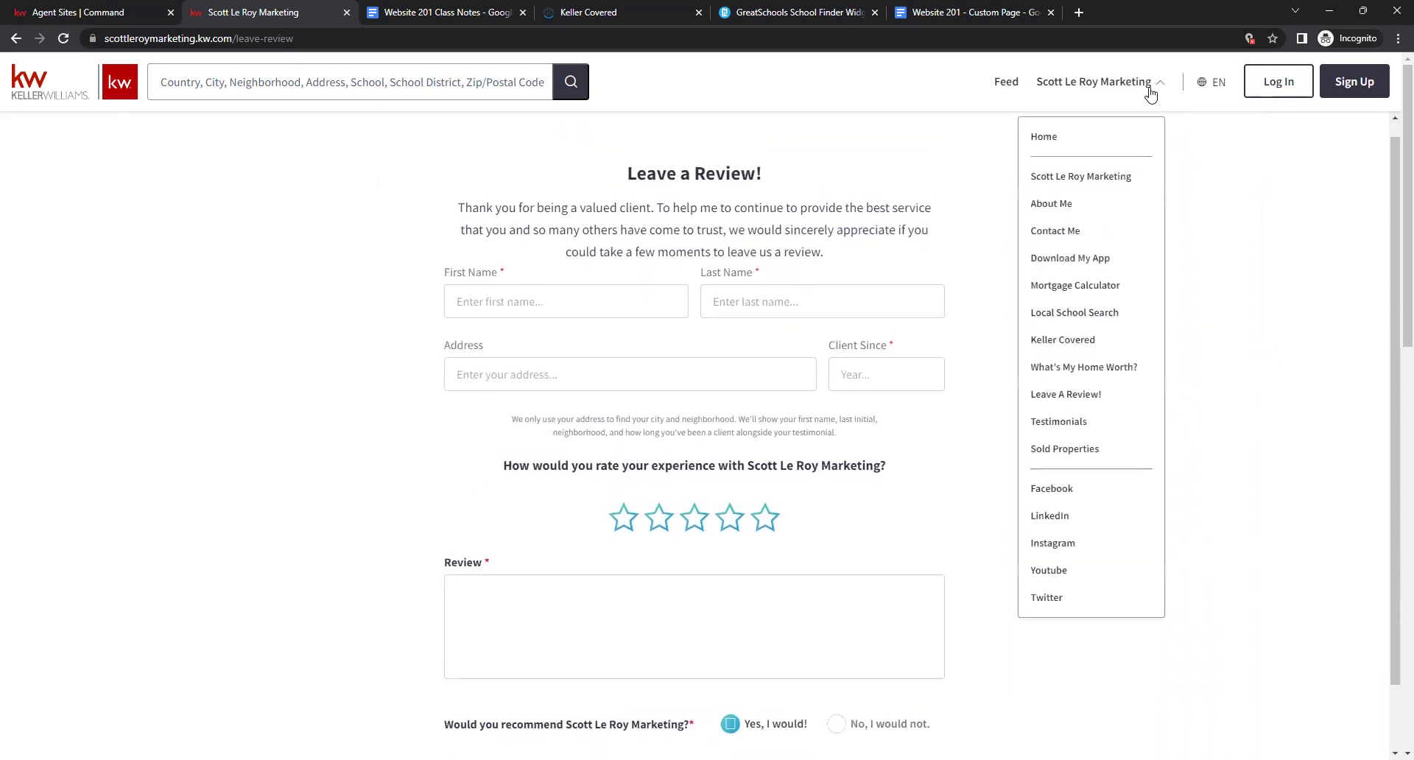
click(1058, 422)
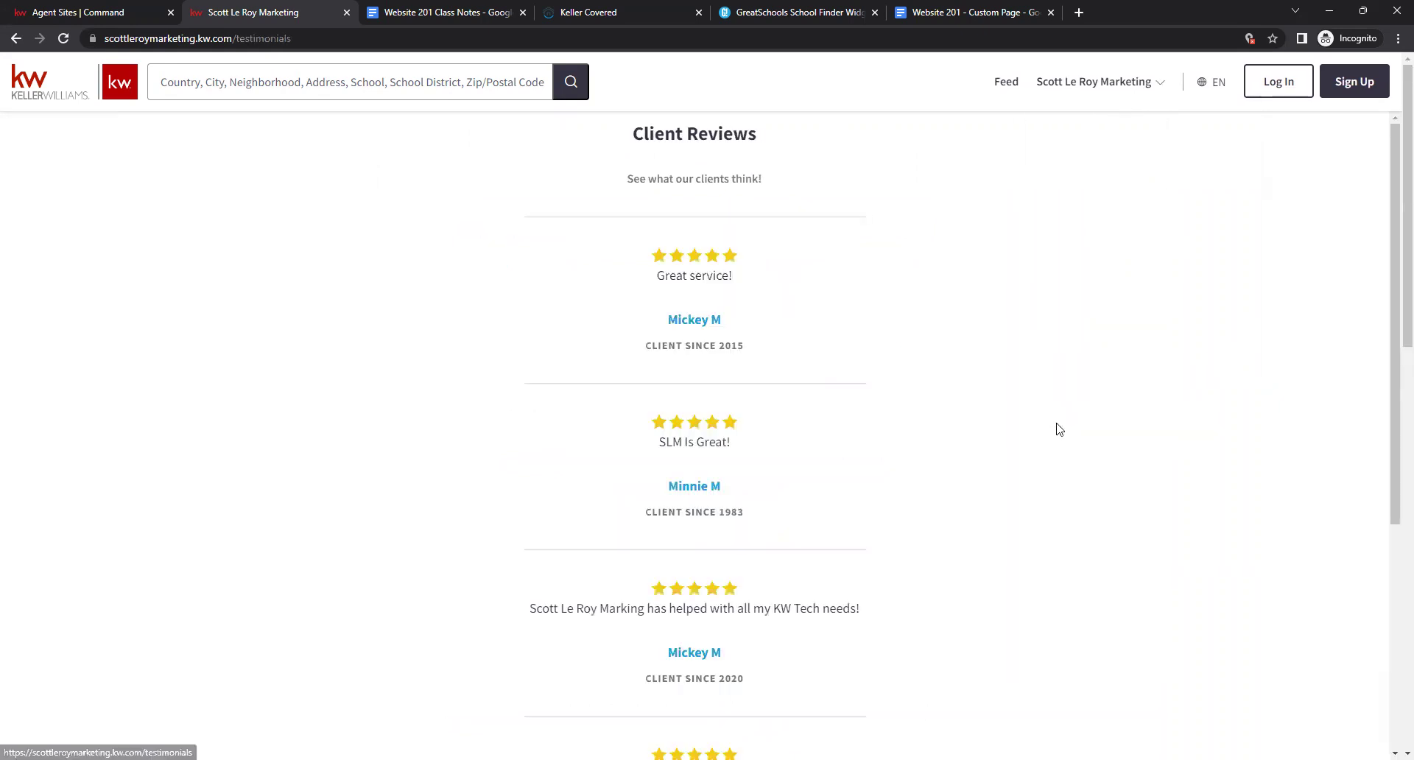
scroll(943, 189, down, 15)
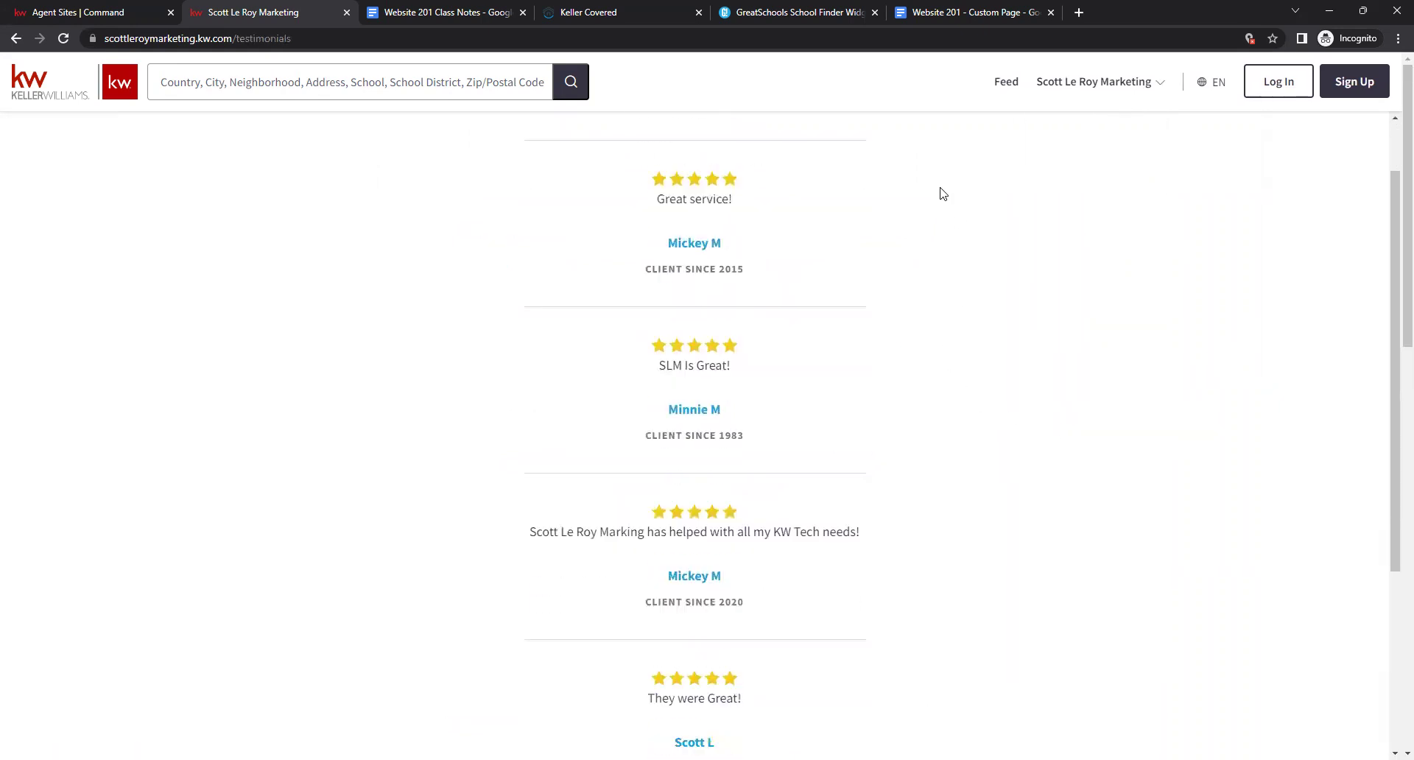
scroll(935, 221, up, 9)
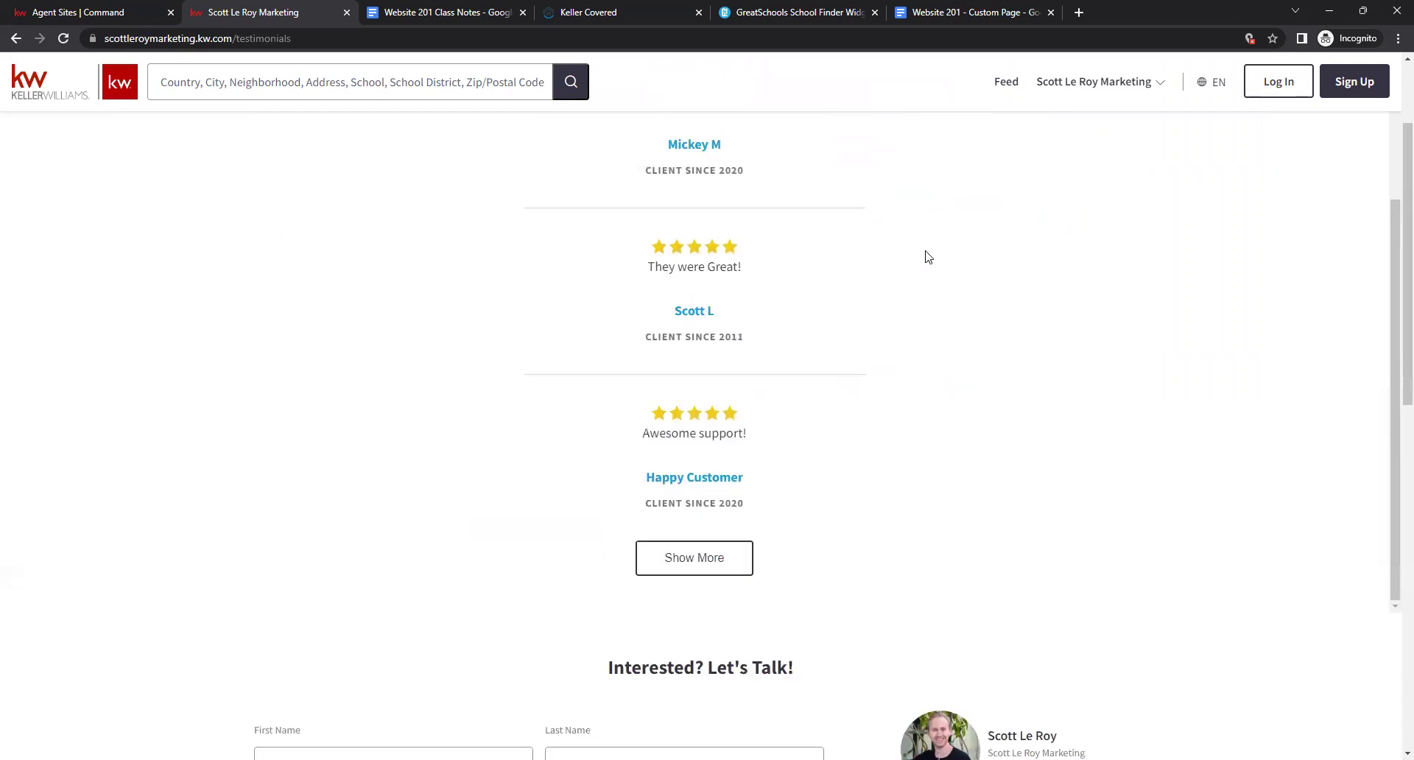
click(716, 561)
scroll(1075, 514, up, 4)
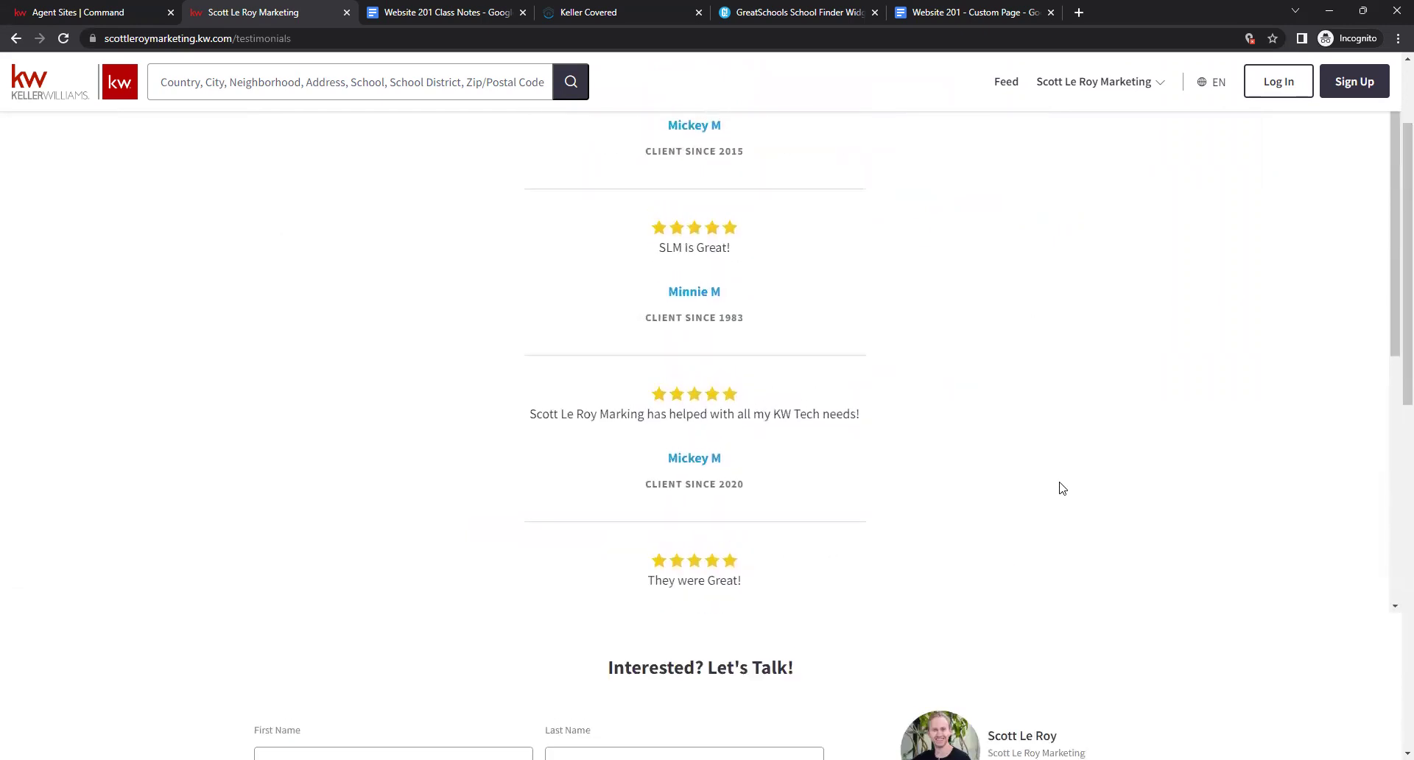
Check the SOLD Properties page, then return to the site's home page.
click(1125, 83)
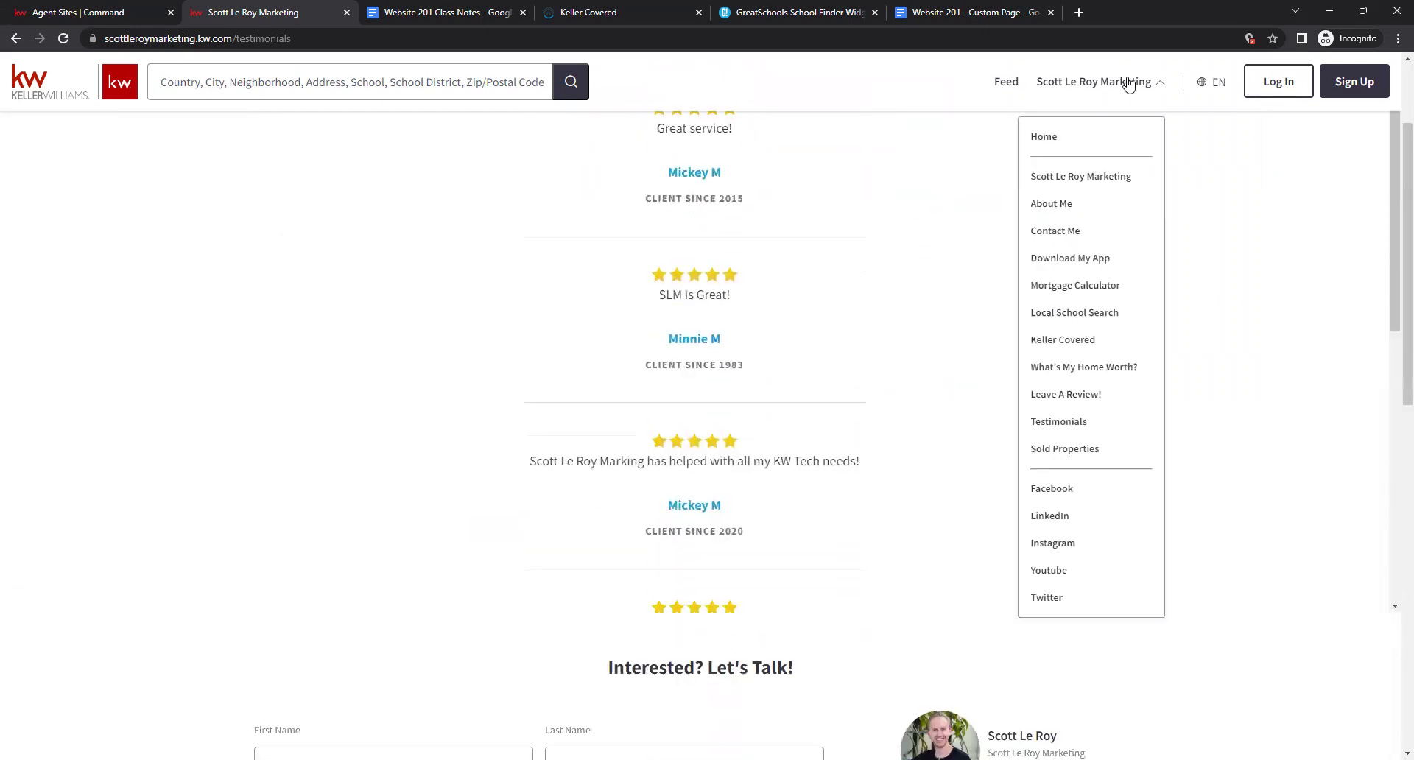
click(1065, 449)
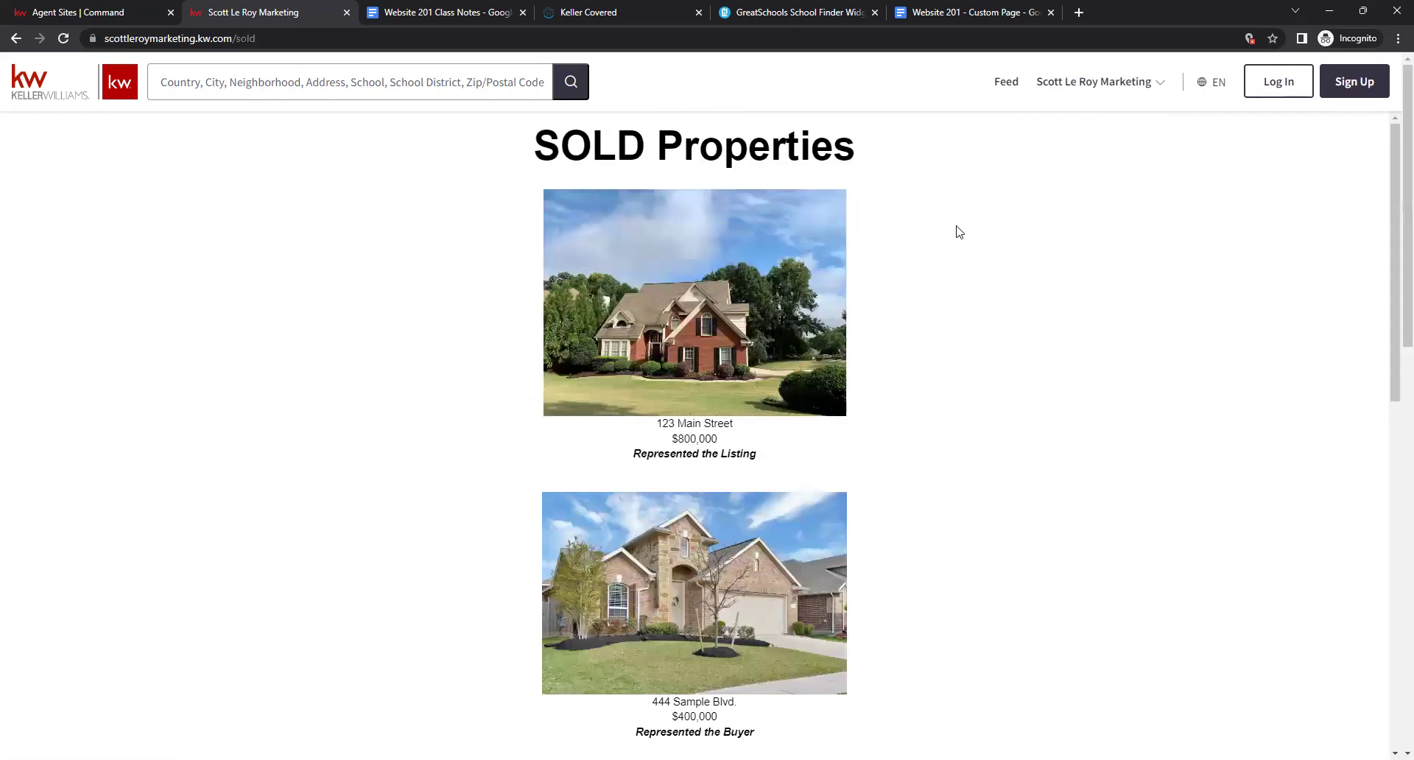
scroll(959, 232, down, 4)
scroll(961, 250, up, 3)
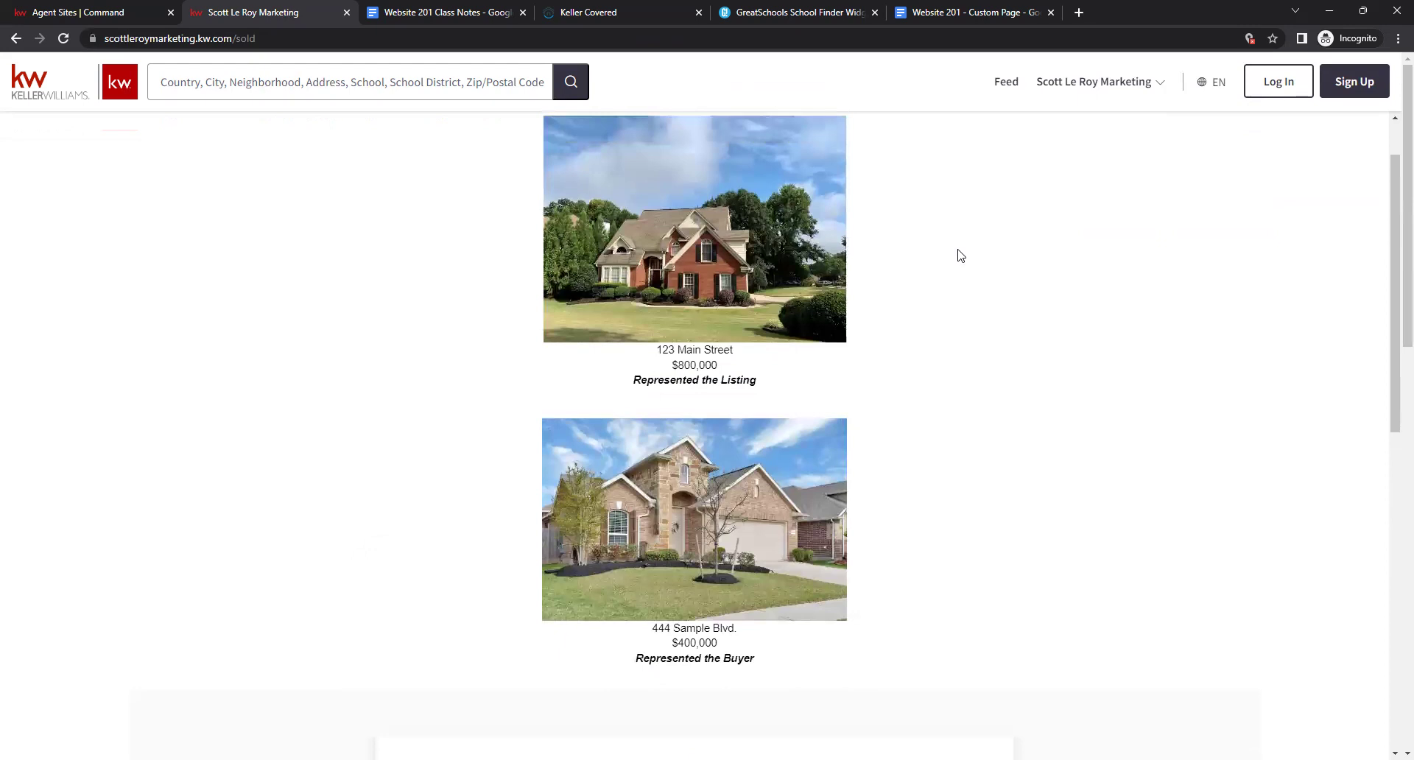
scroll(959, 254, up, 1)
scroll(965, 243, down, 1)
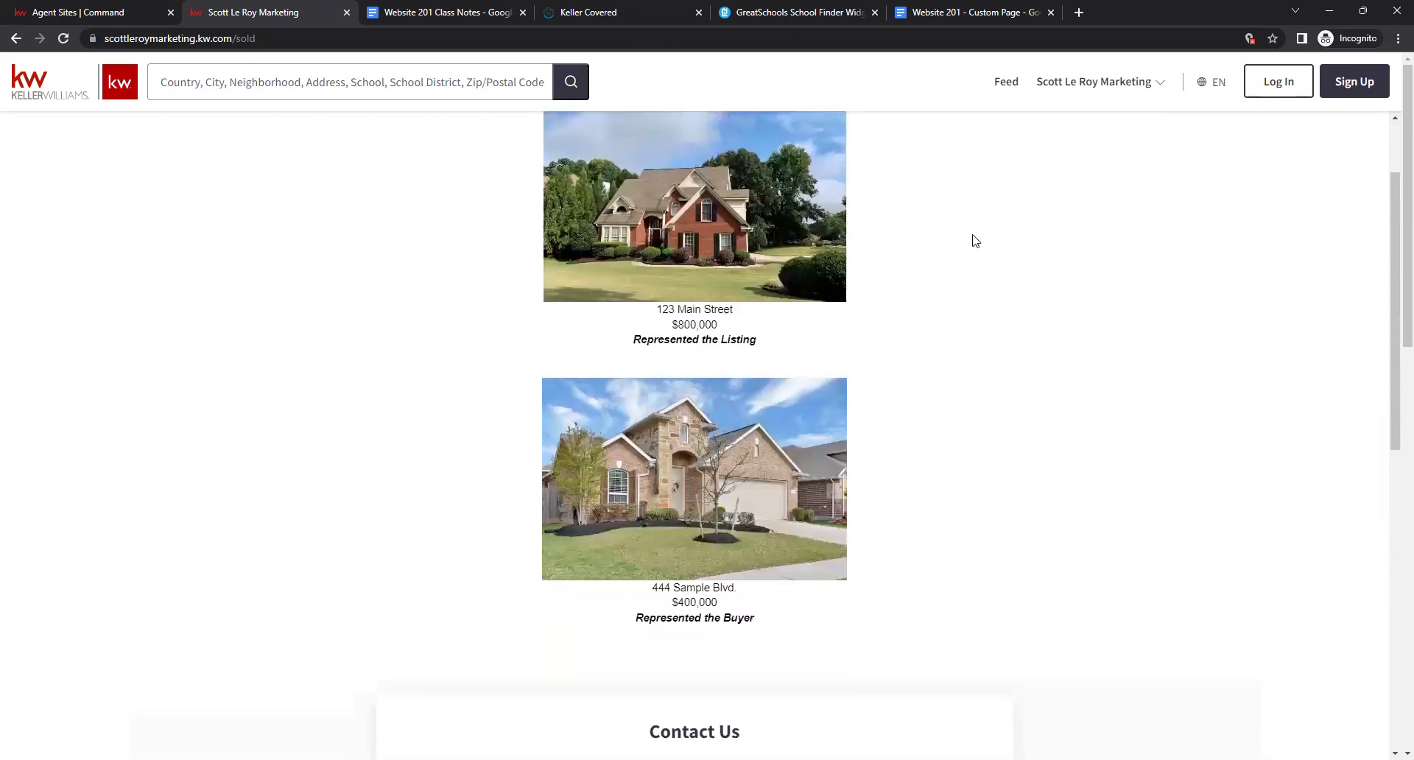
click(1099, 94)
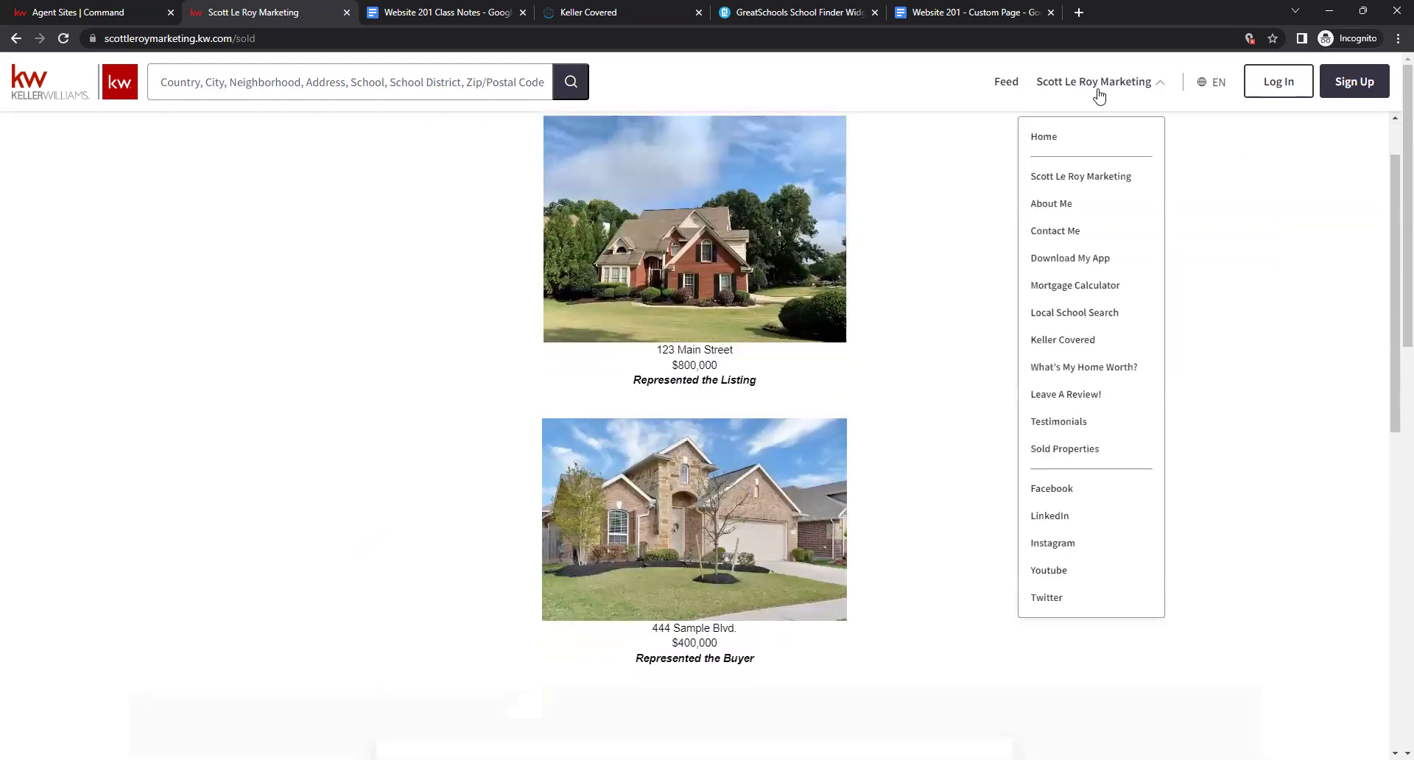
click(1039, 140)
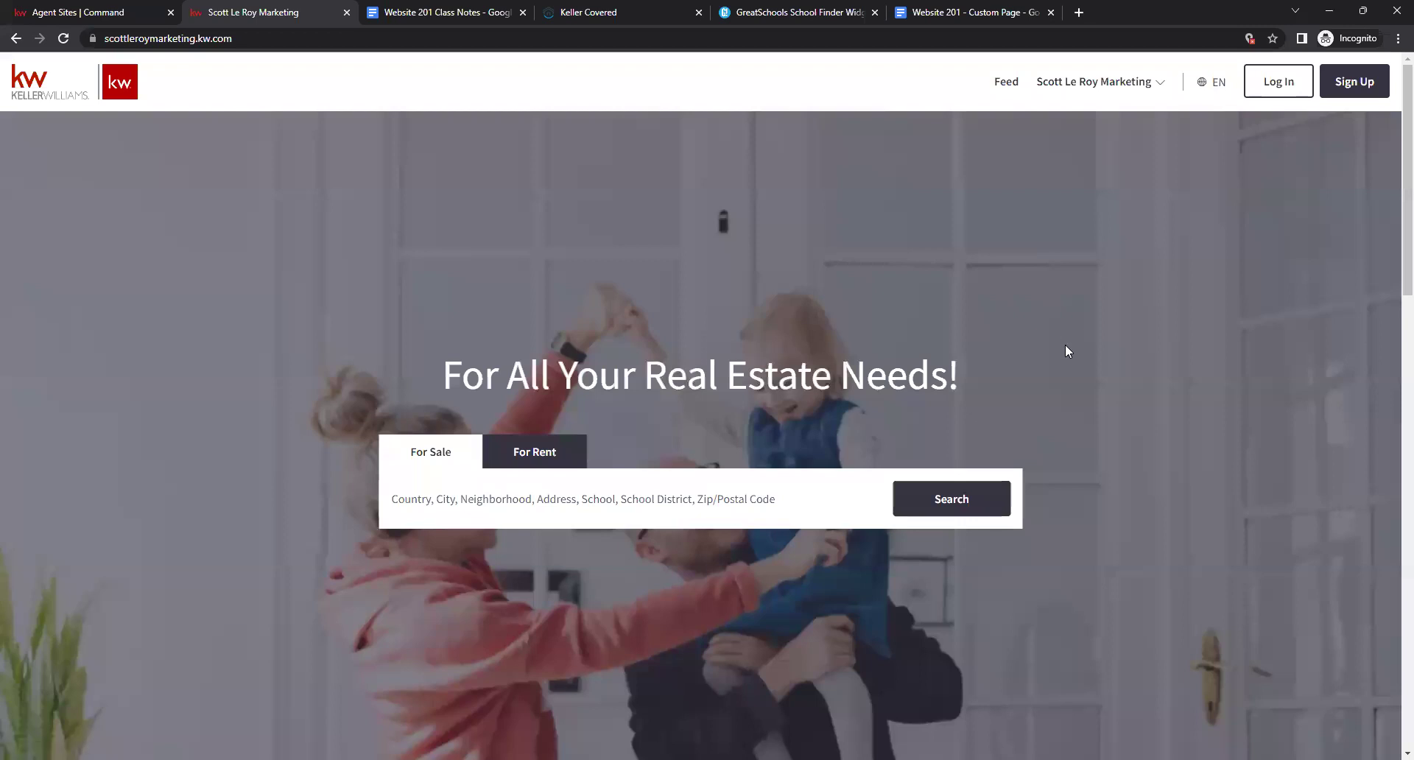